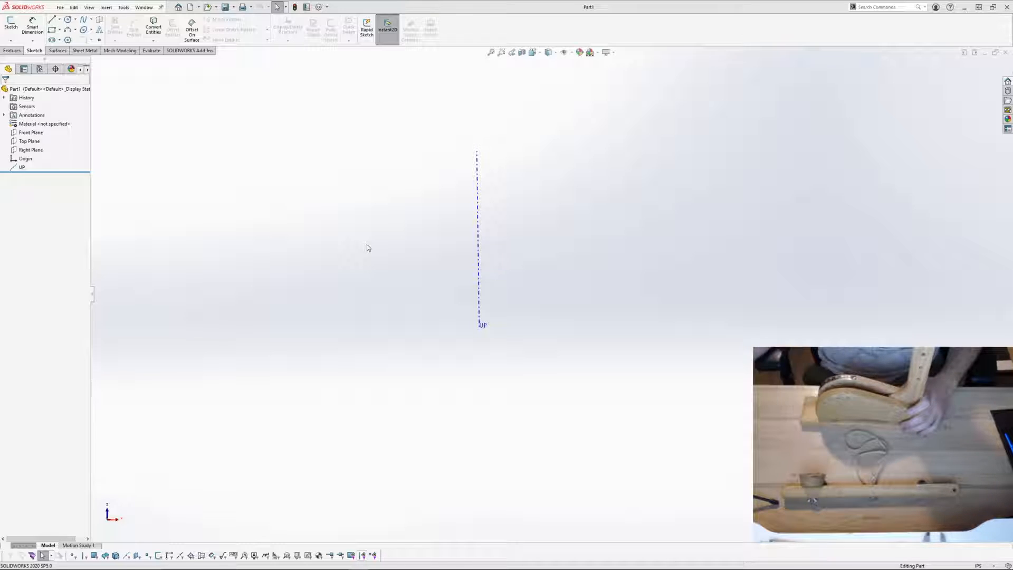
Step: Look over the Statapult product page in the web browser and return to the SOLIDWORKS part
click(261, 562)
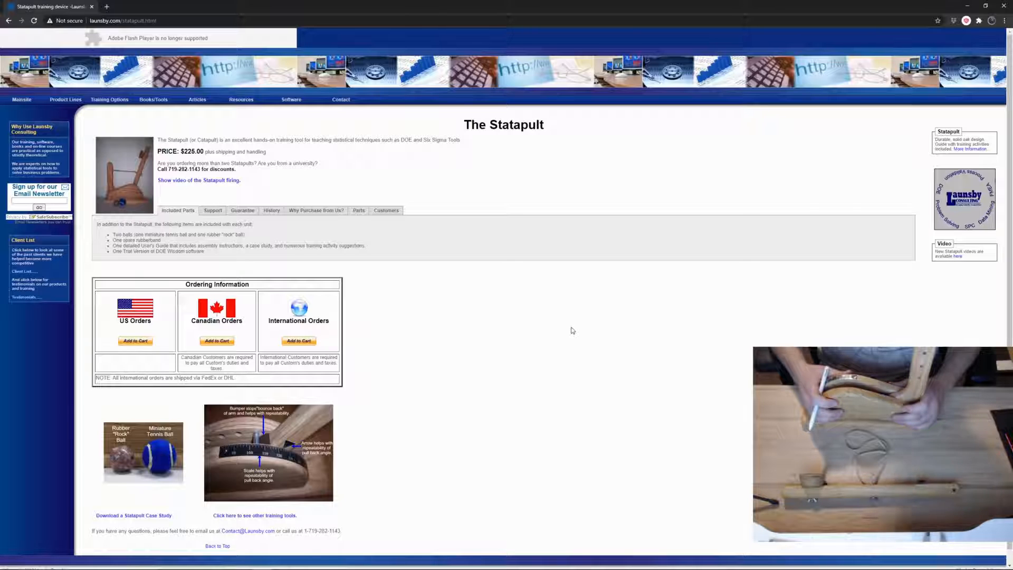
scroll(573, 330, down, 2)
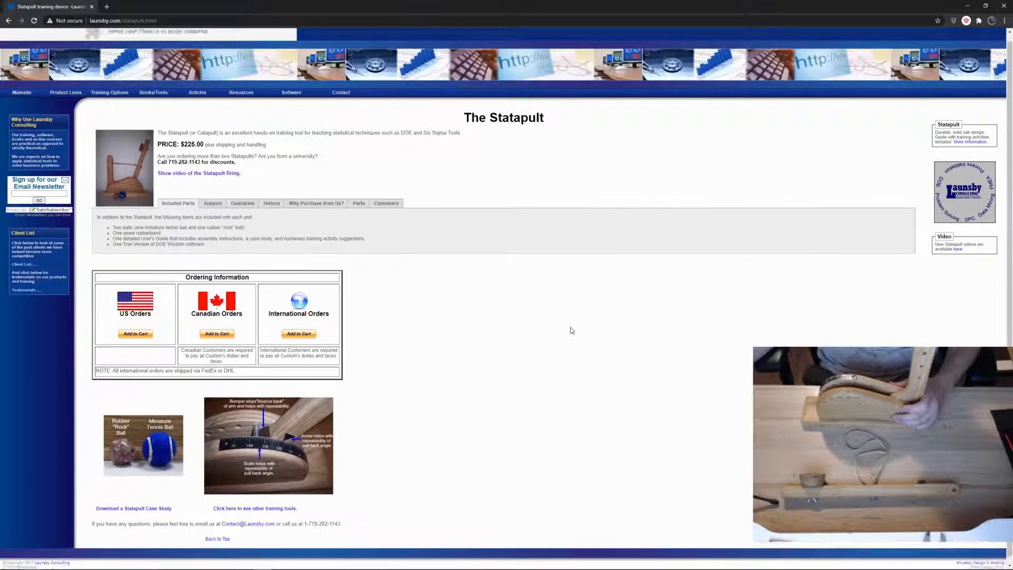
scroll(574, 328, up, 2)
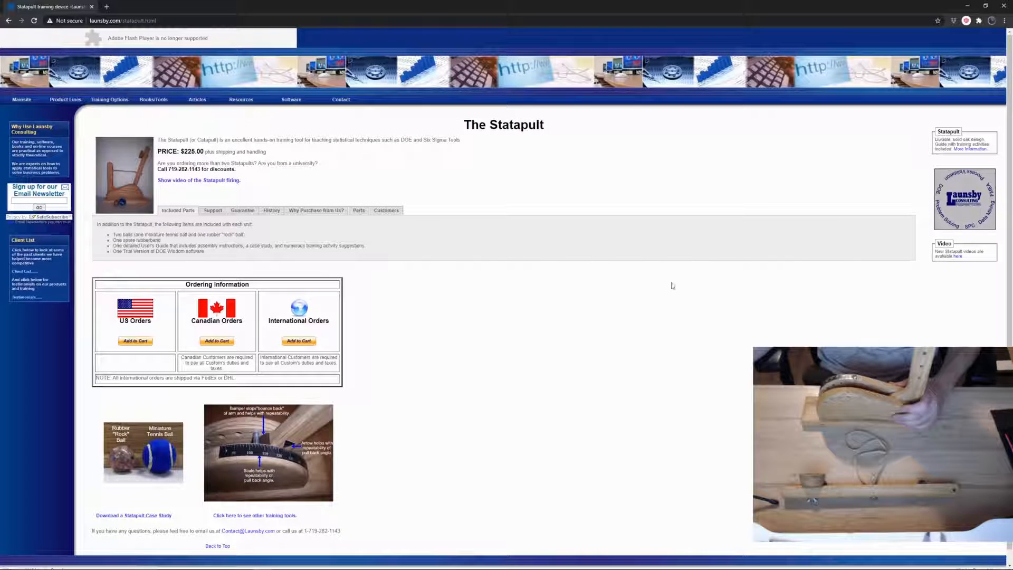
click(968, 5)
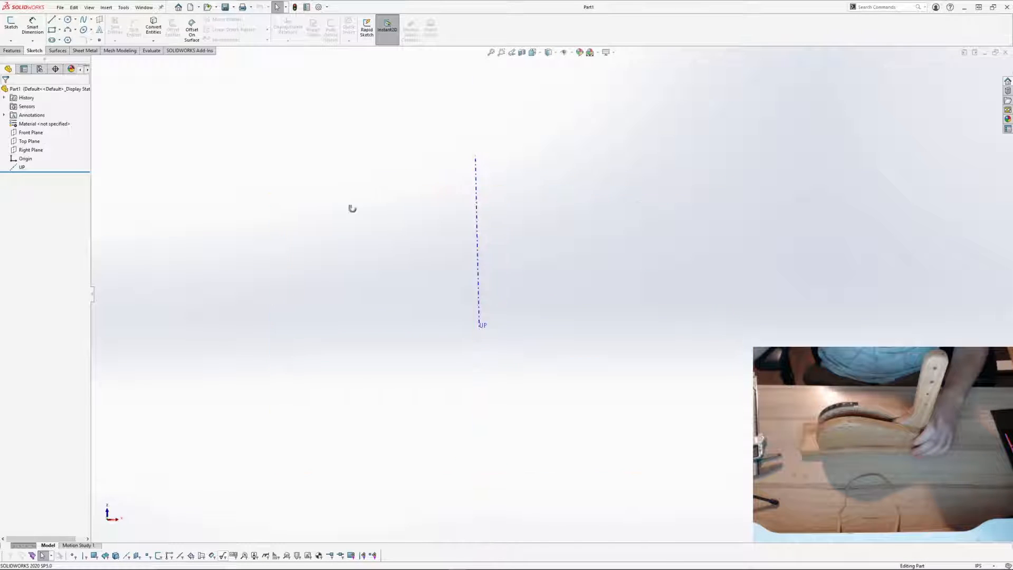
Step: Sketch a center rectangle about 4.34 by 3.14 in on the Front Plane, centered on the origin
middle_drag(350, 206, 267, 226)
click(26, 133)
click(21, 141)
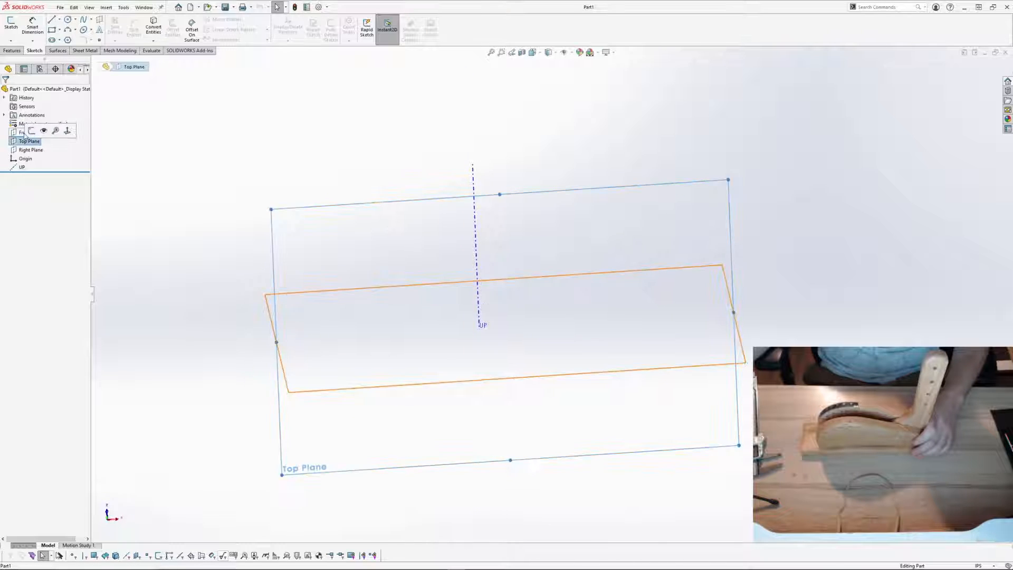
click(21, 133)
click(29, 121)
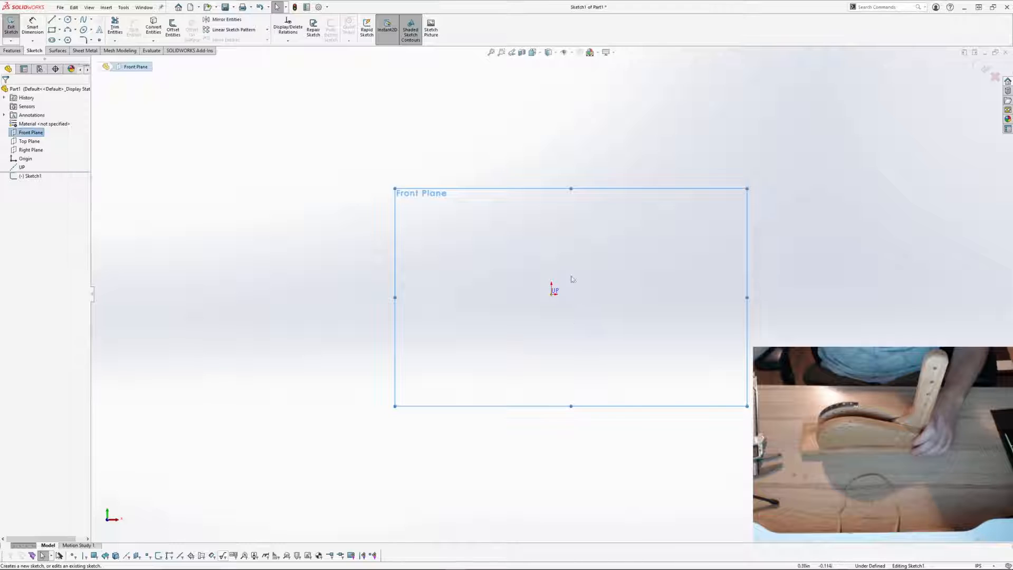
click(60, 31)
click(66, 50)
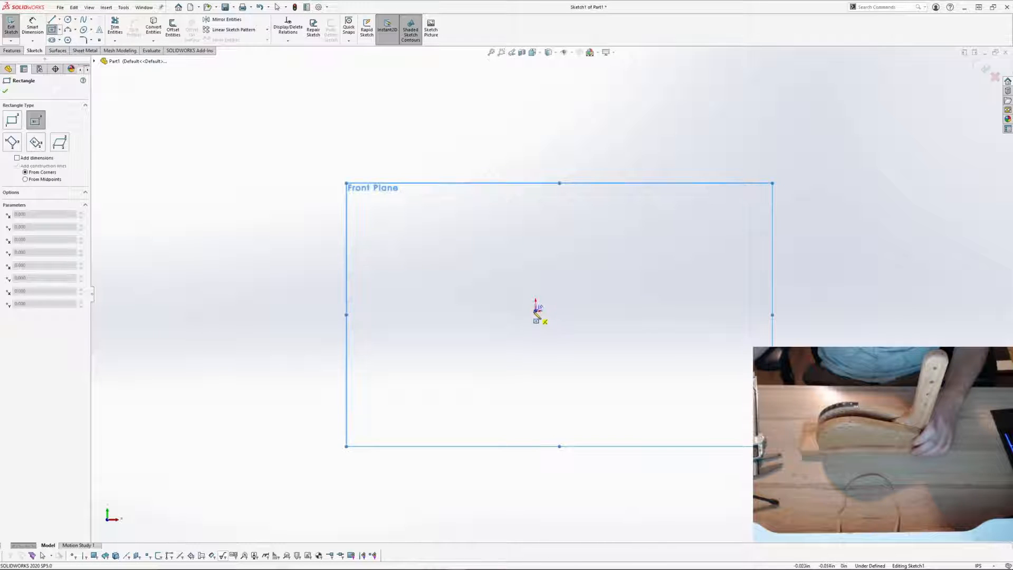
click(537, 308)
click(669, 216)
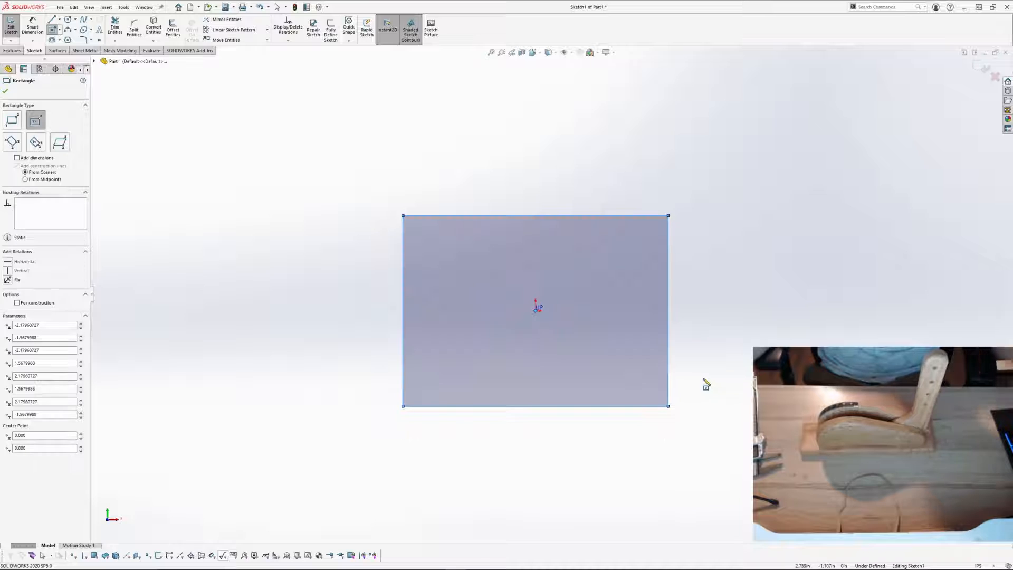
key(Escape)
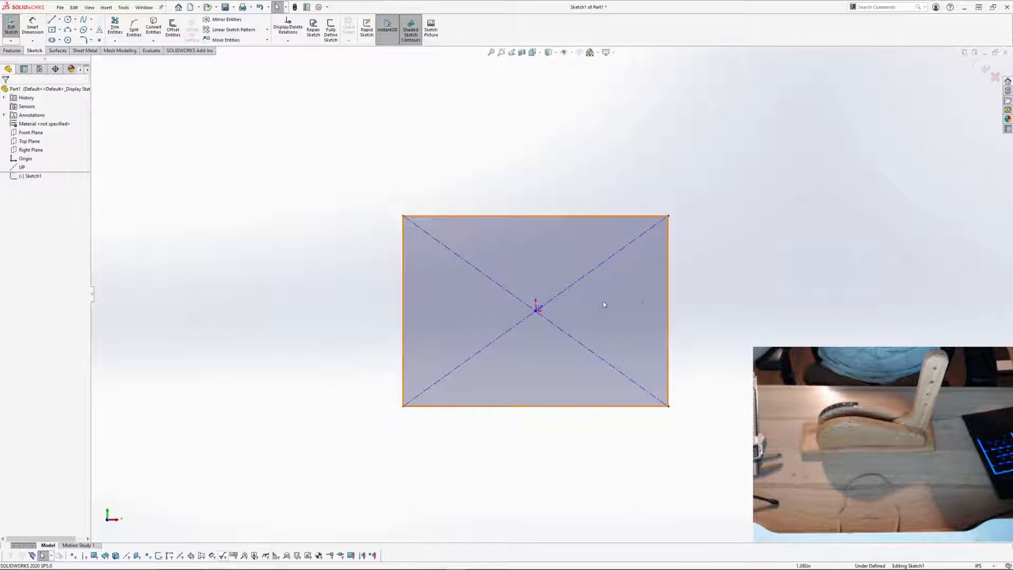
Step: Dimension the rectangle 3.125 in high and 12 in long, and exit the sketch
click(669, 268)
click(728, 281)
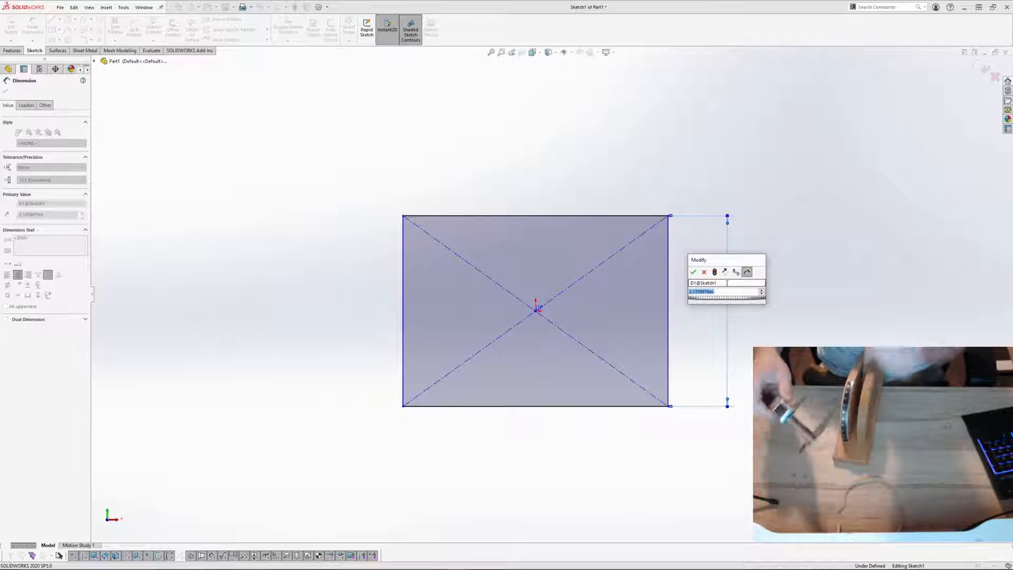
text(3.125)
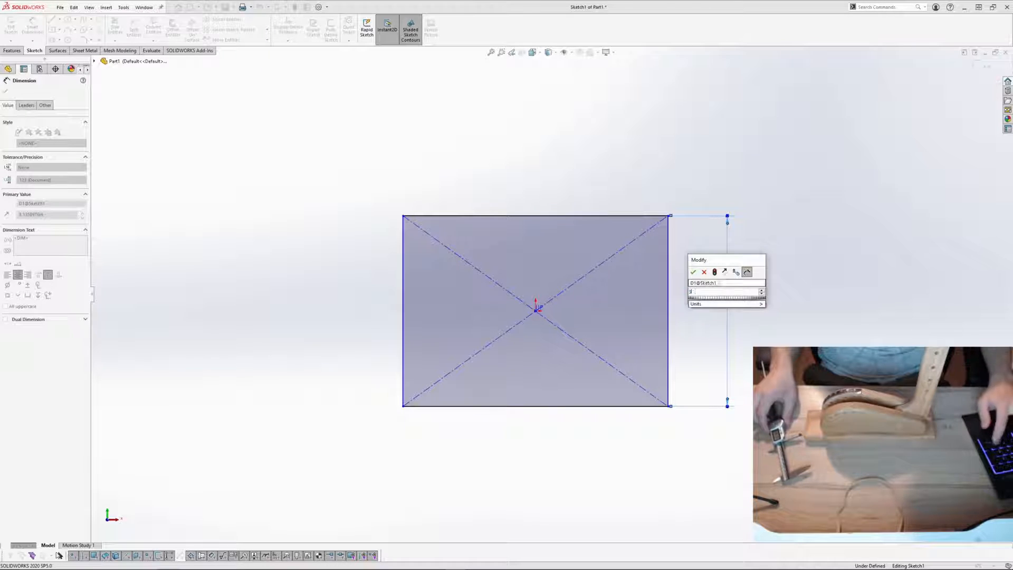
key(Return)
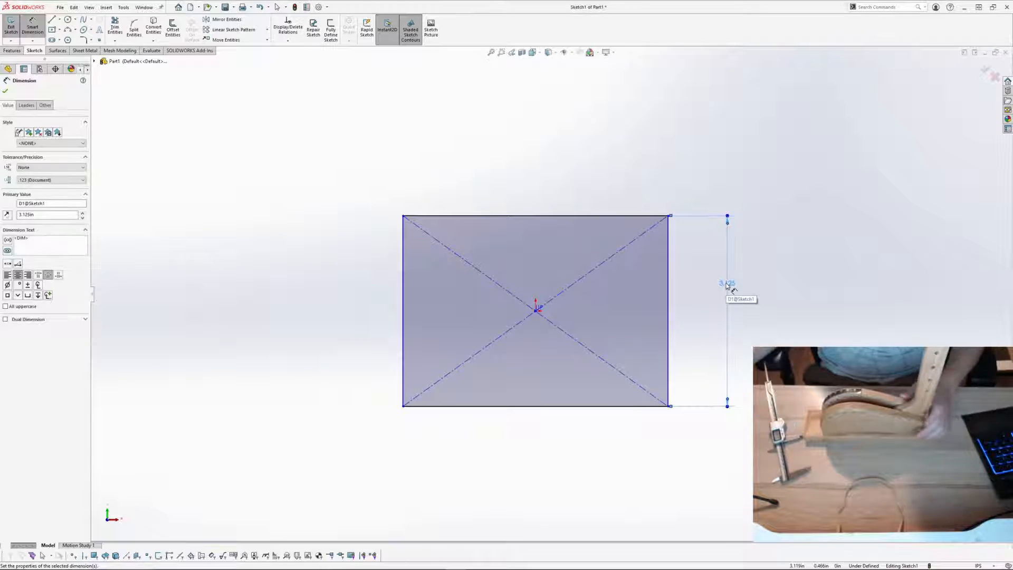
click(595, 219)
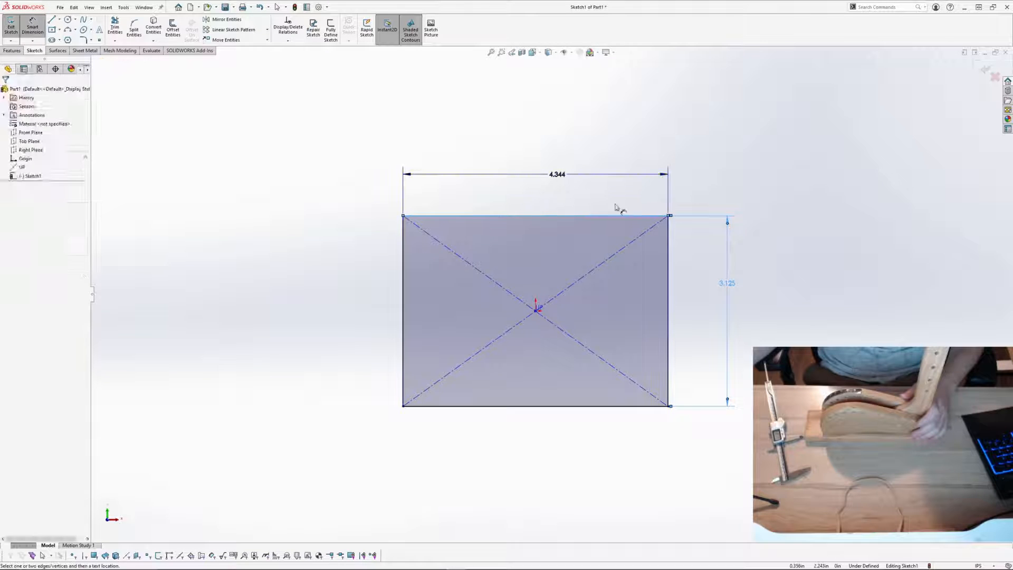
click(656, 166)
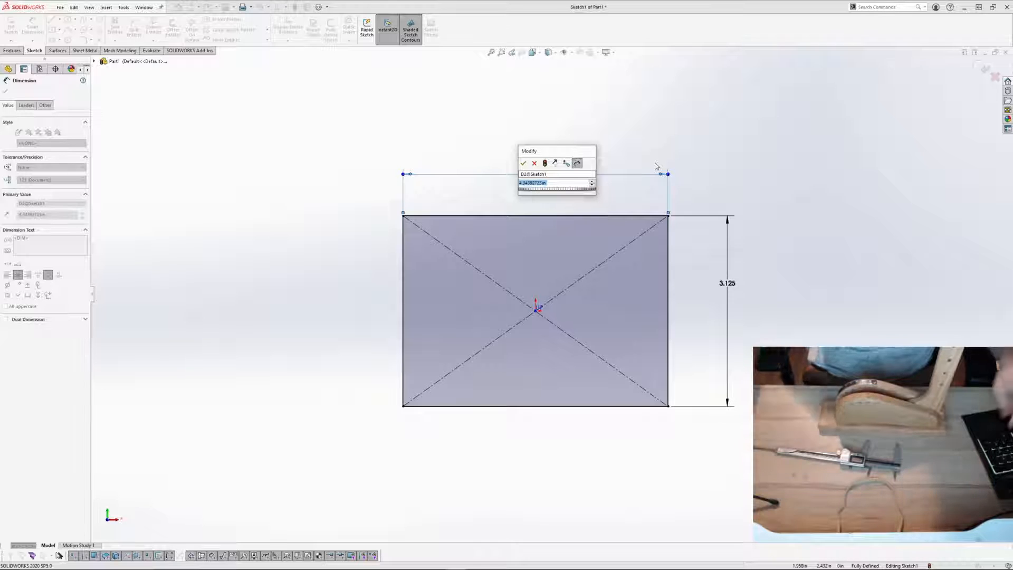
text(12)
key(Return)
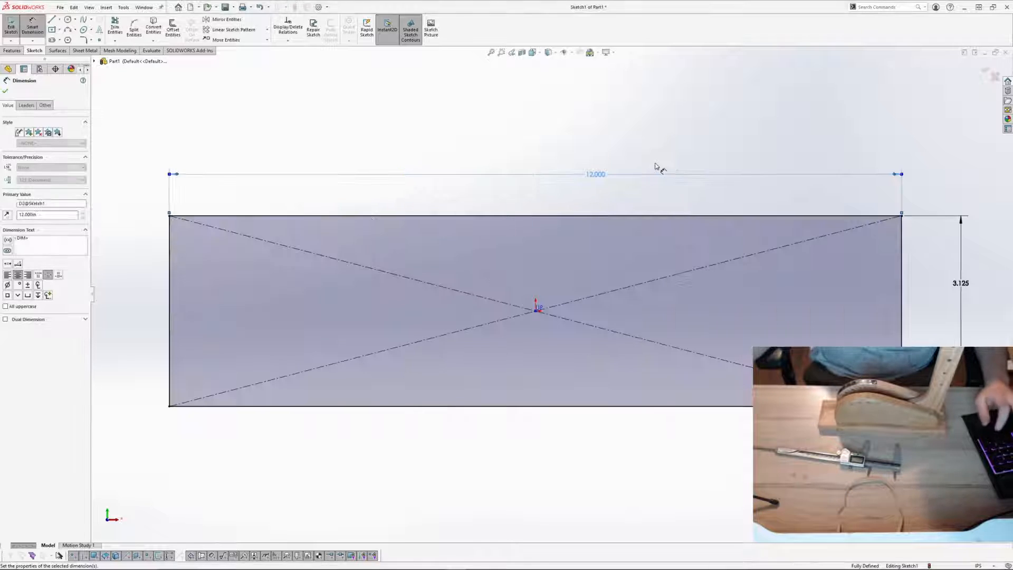
key(f)
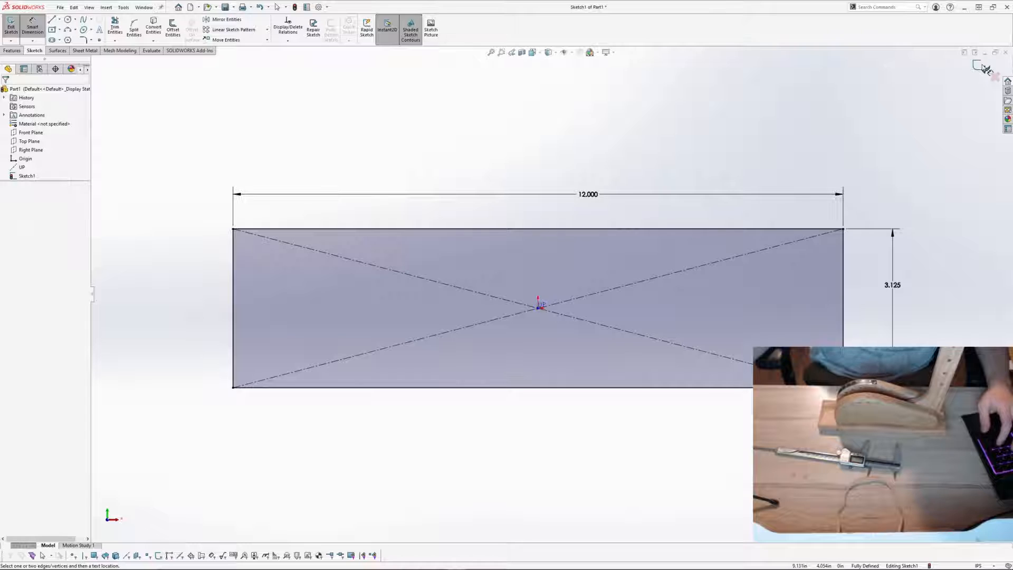
click(982, 67)
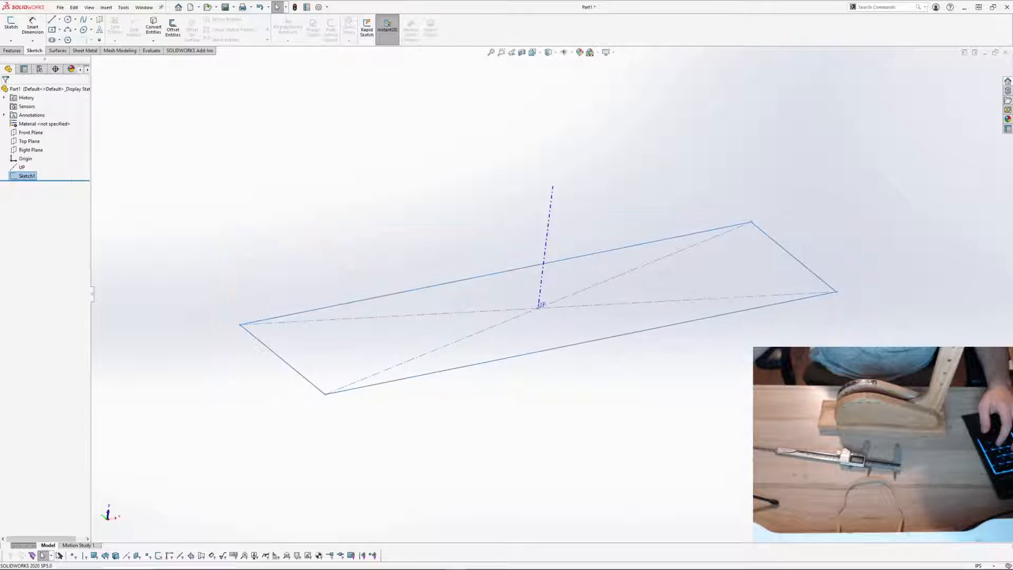
Step: Extrude the rectangle sketch as a blind boss with a depth of 0.75 in
click(11, 51)
click(14, 26)
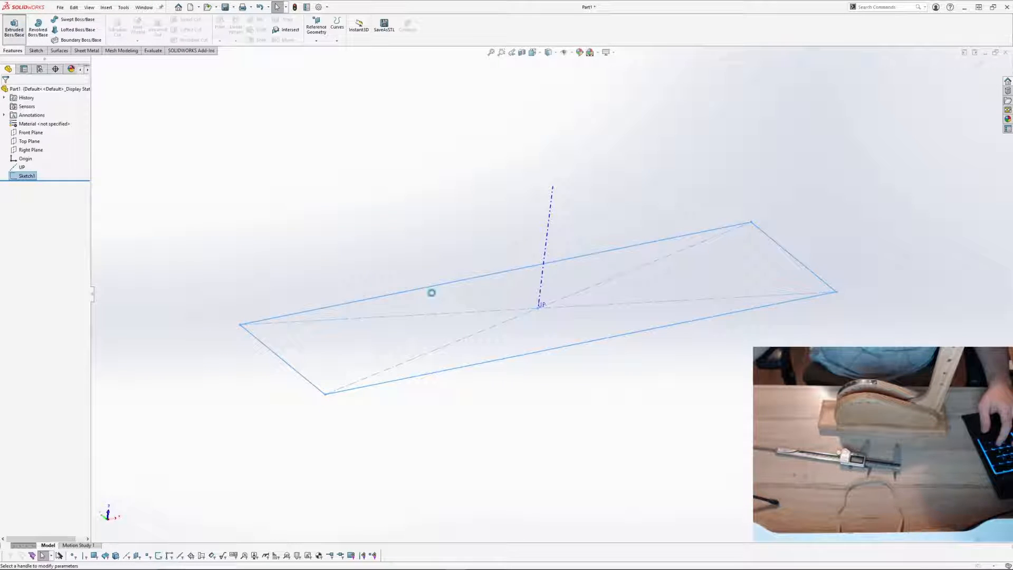
middle_drag(432, 290, 530, 288)
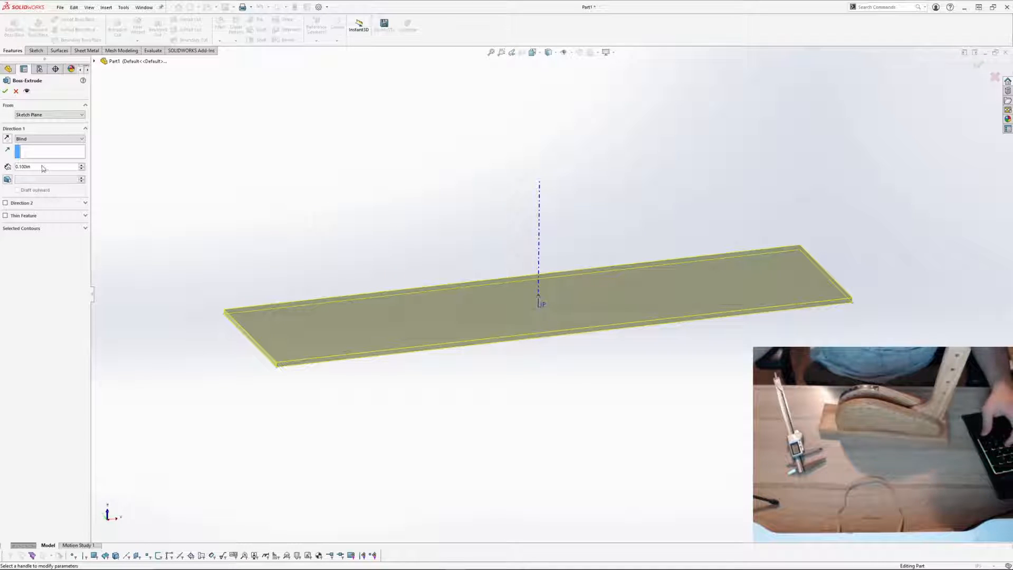
double_click(19, 166)
text(.75)
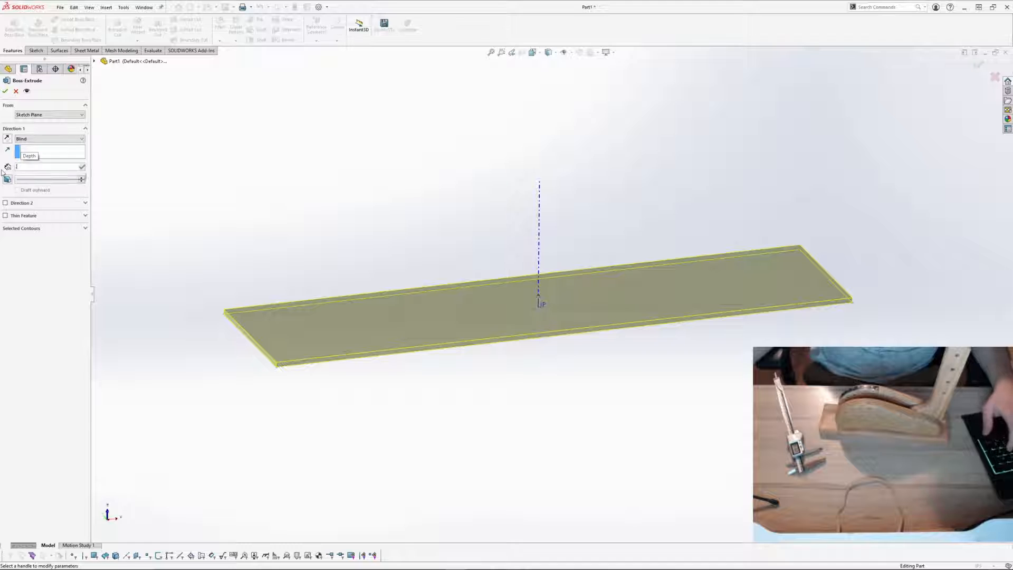
key(Return)
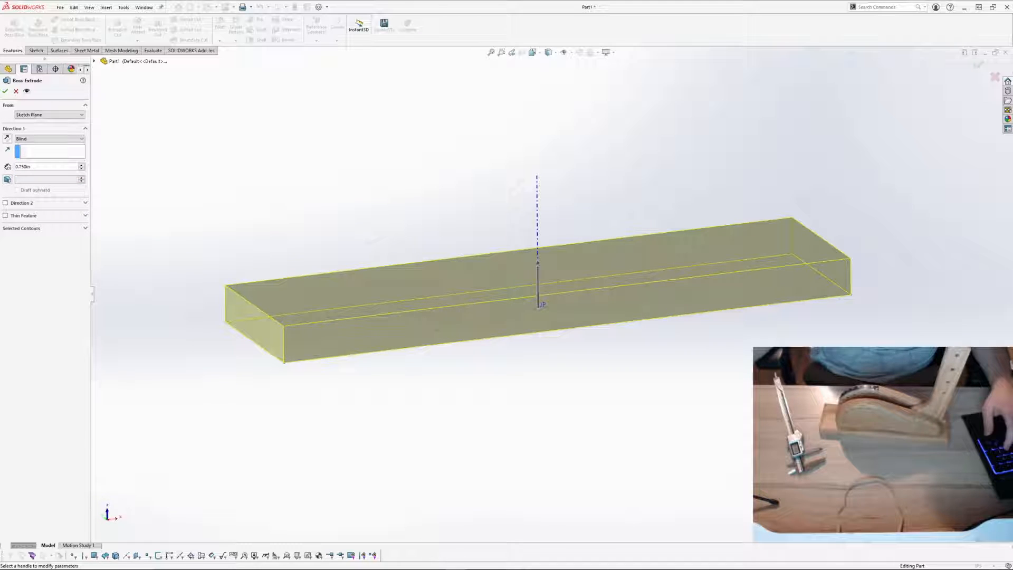
mouse_move(680, 302)
middle_down()
mouse_move(660, 234)
mouse_move(664, 312)
middle_up()
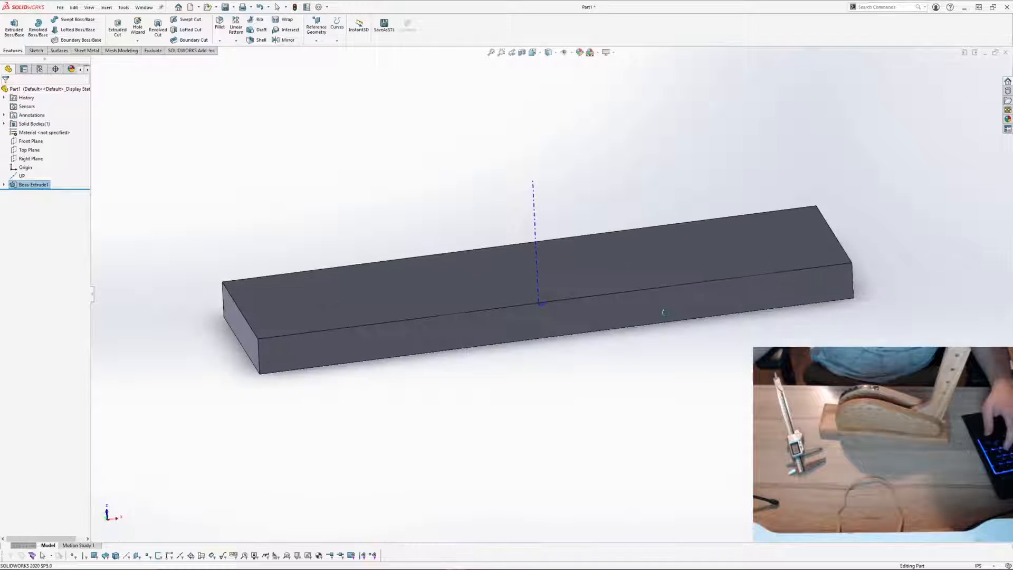
middle_drag(810, 324, 817, 337)
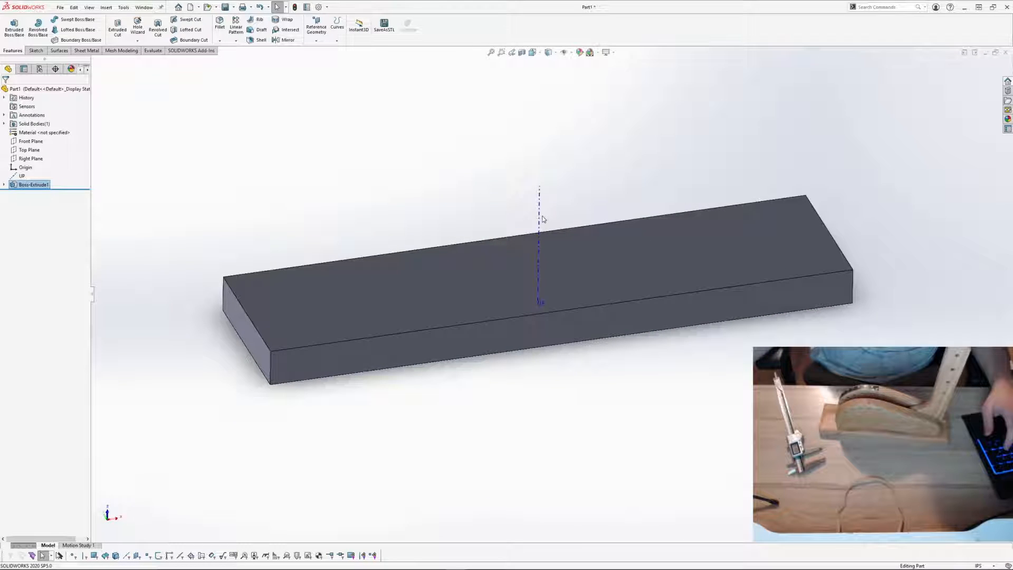
middle_drag(539, 219, 620, 264)
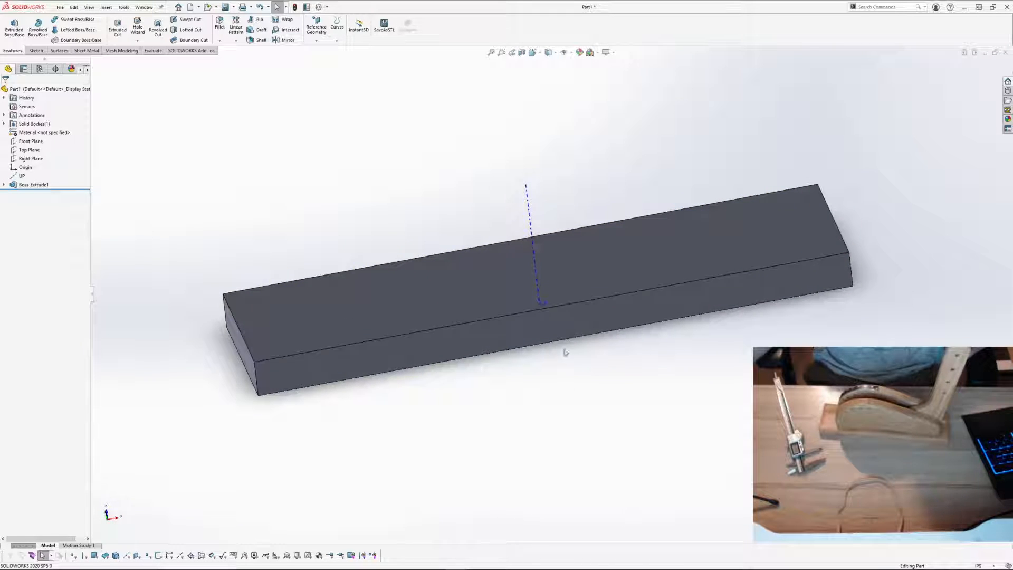
middle_drag(565, 352, 703, 184)
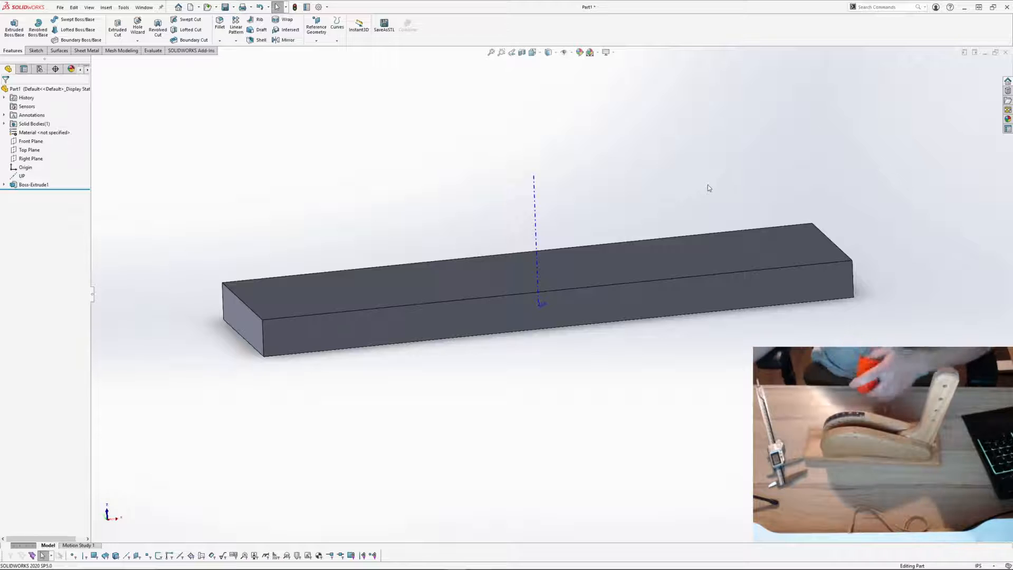
middle_drag(569, 203, 573, 204)
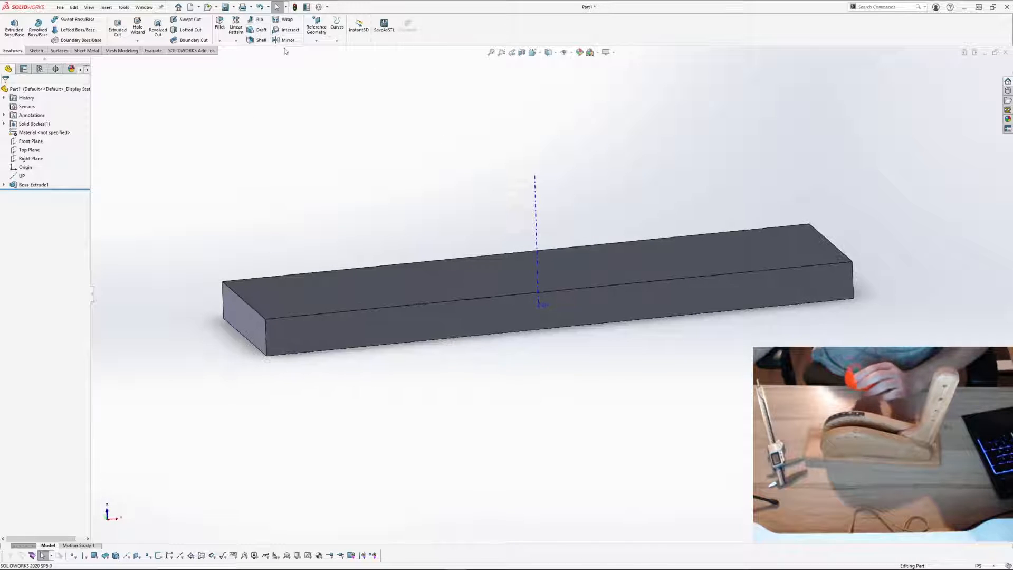
Step: Save the part to the Desktop under the file name Base
click(225, 8)
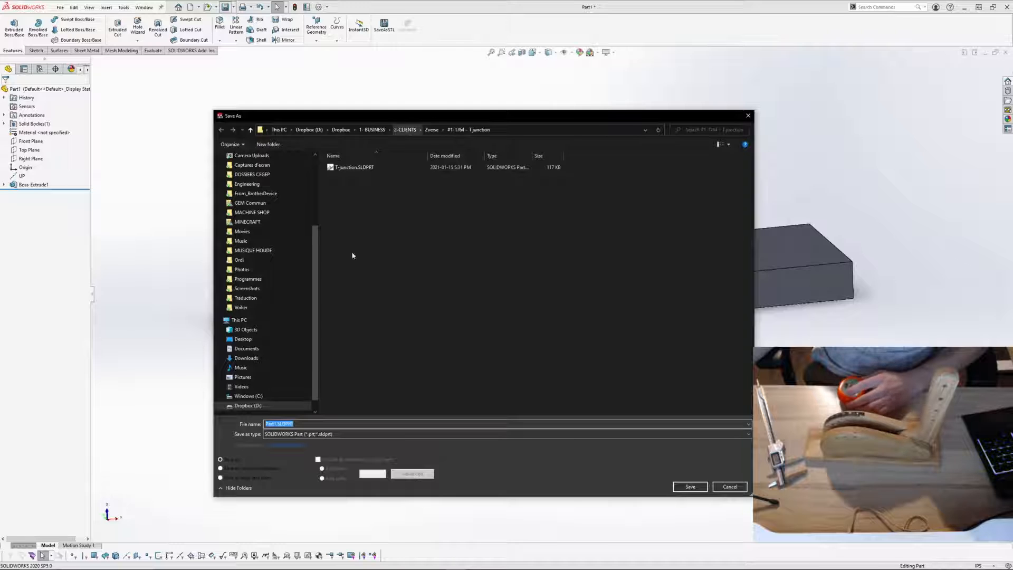
scroll(373, 220, down, 6)
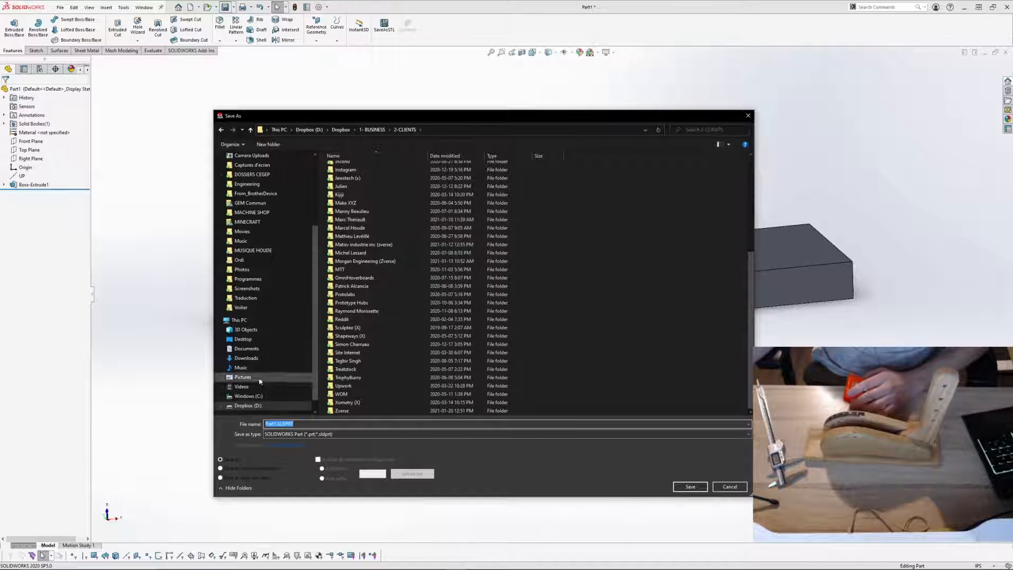
click(244, 340)
double_click(311, 424)
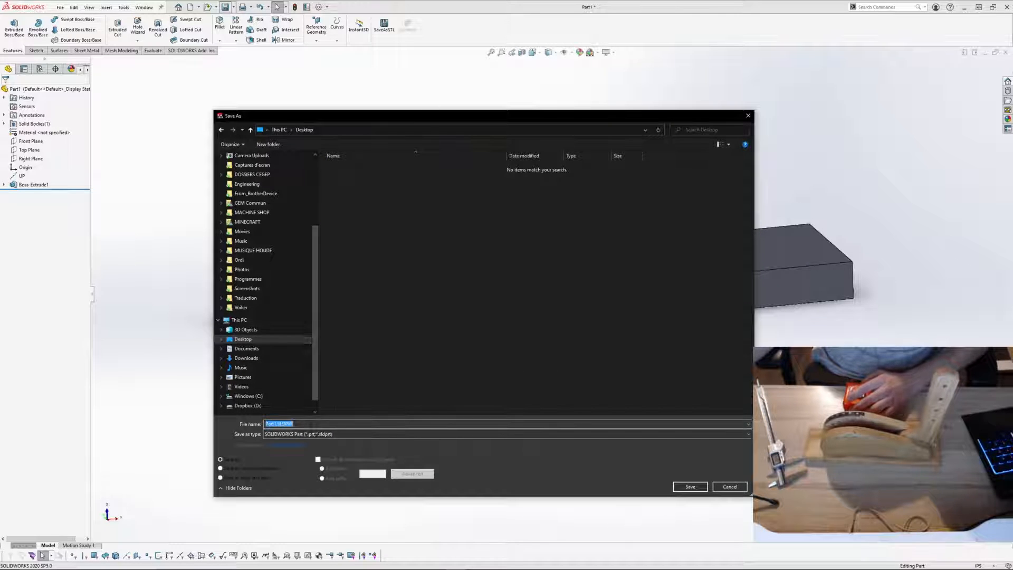
key(BackSpace)
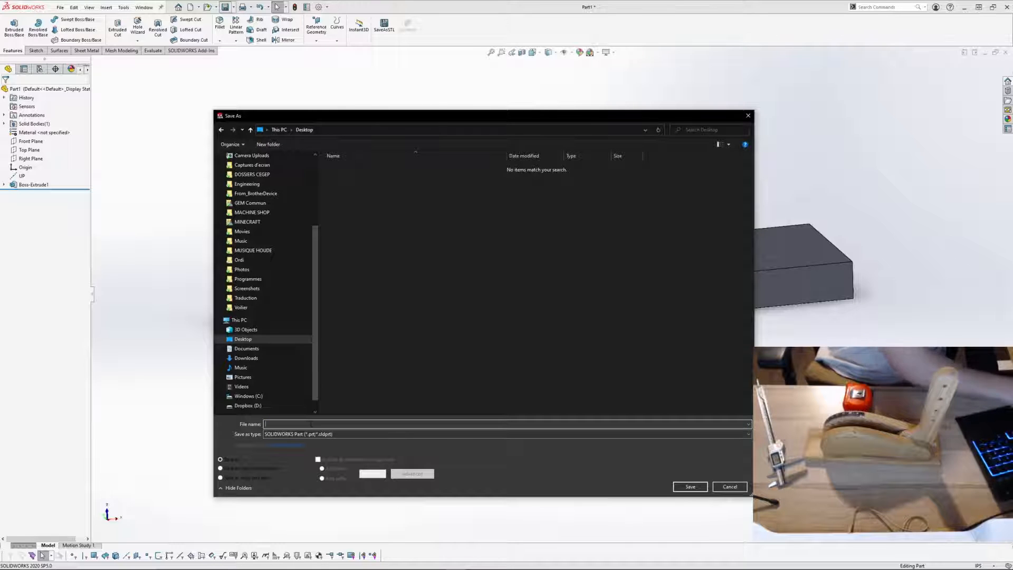
text(Base)
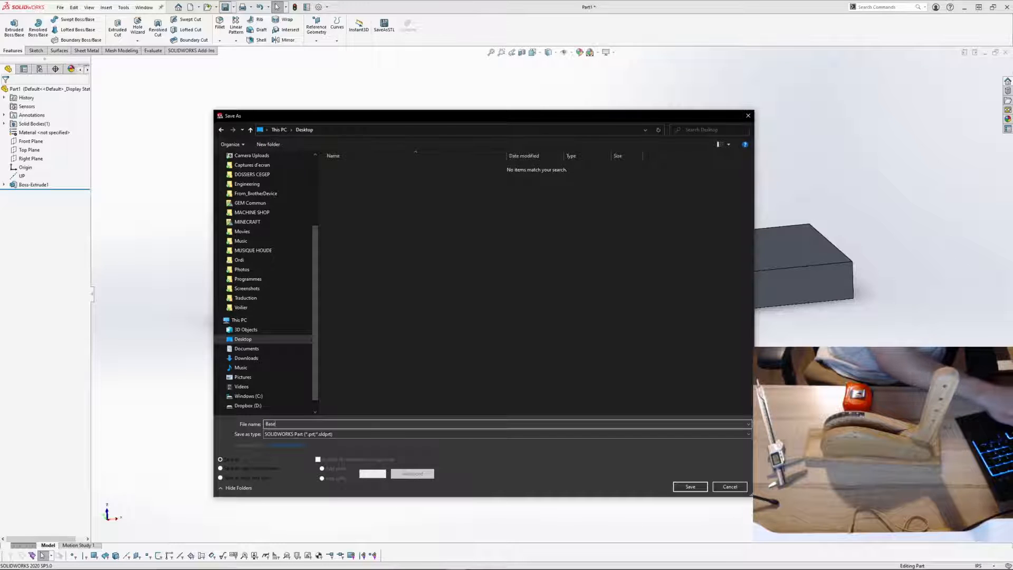
key(Return)
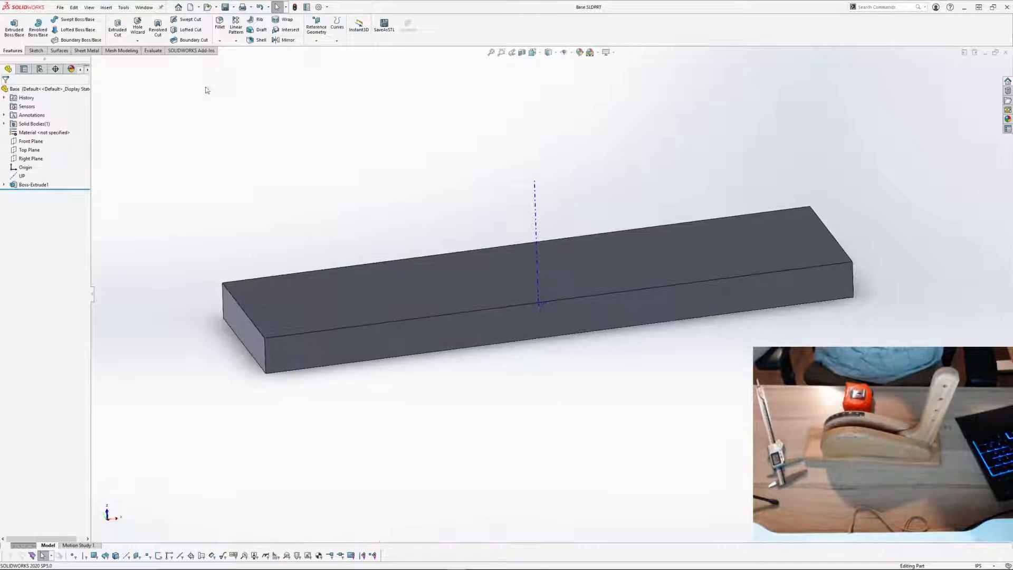
Step: Create a reference plane offset .78/2 in from the Top Plane, with the offset direction flipped
middle_drag(209, 72, 490, 189)
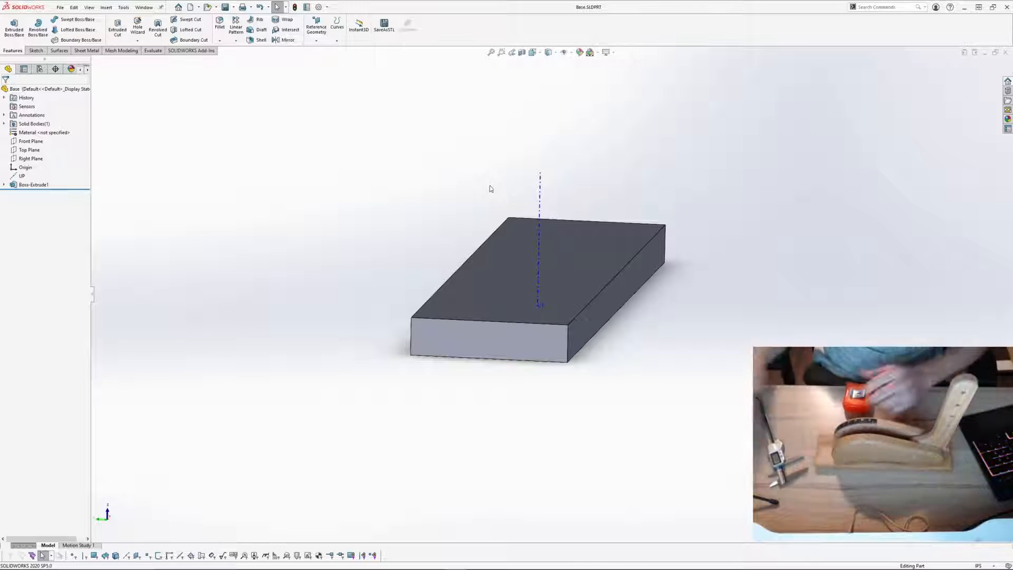
middle_drag(515, 185, 415, 200)
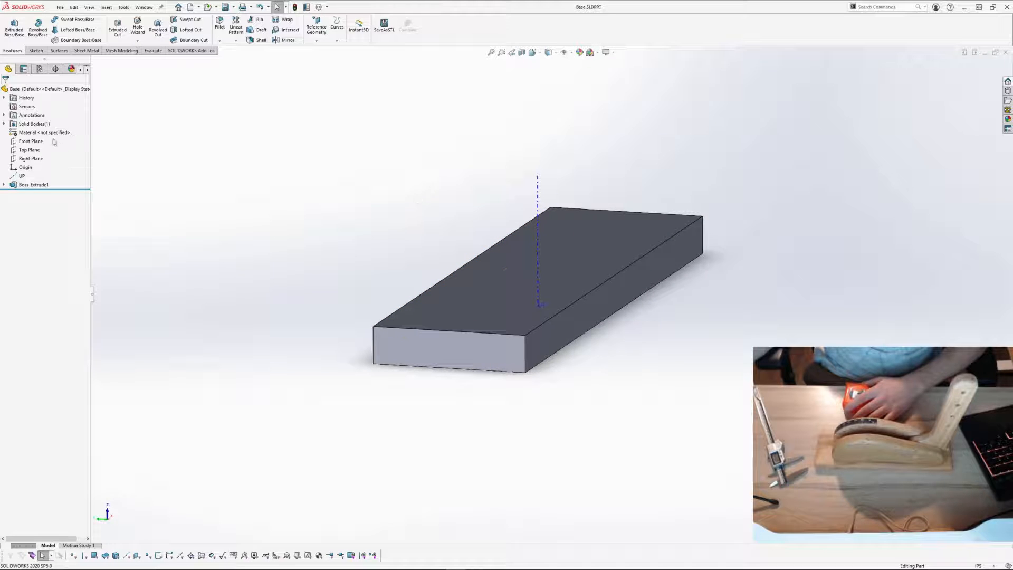
click(38, 151)
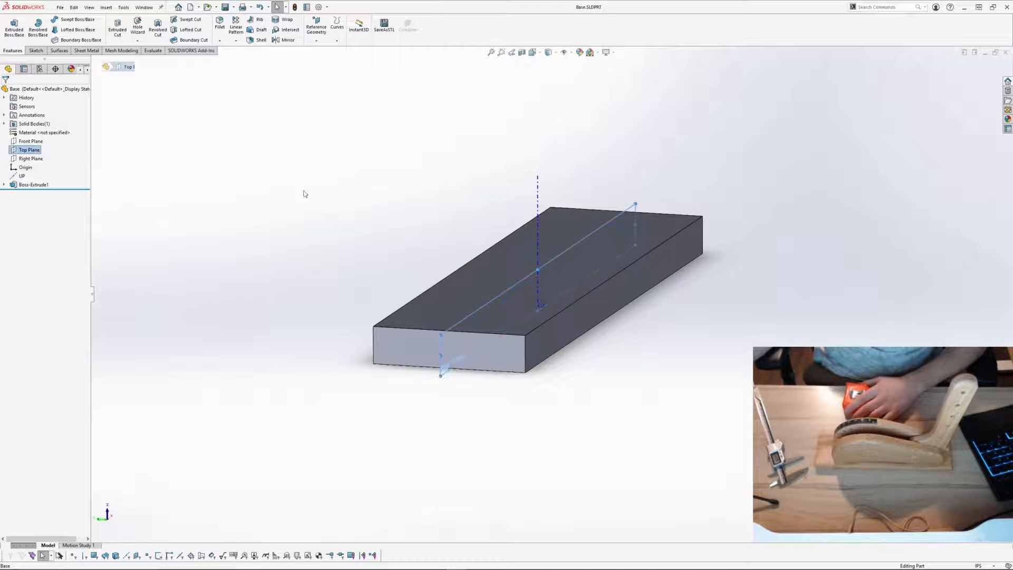
middle_drag(305, 194, 326, 203)
click(29, 152)
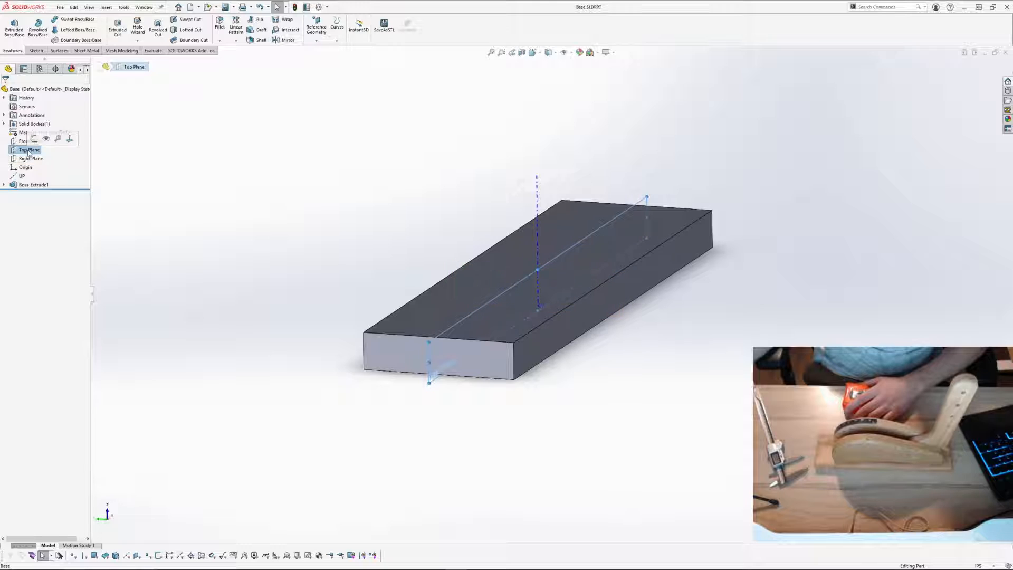
click(322, 33)
click(326, 52)
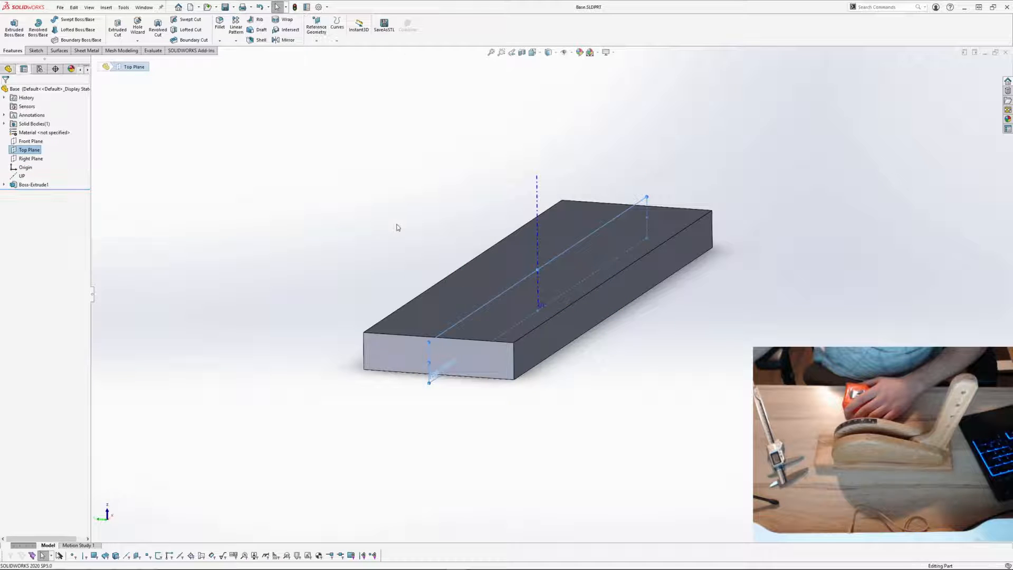
middle_drag(398, 226, 415, 222)
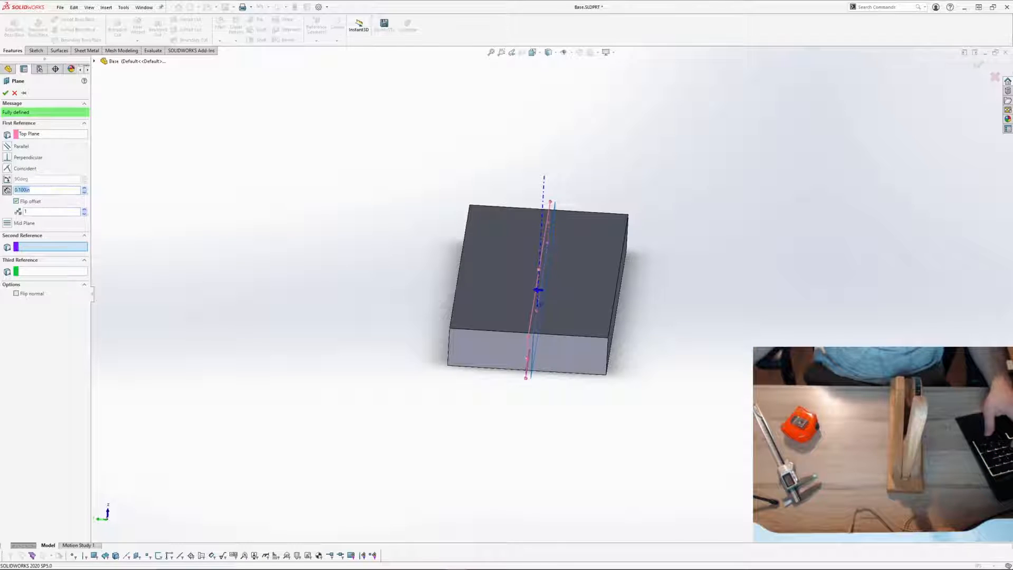
text(.78)
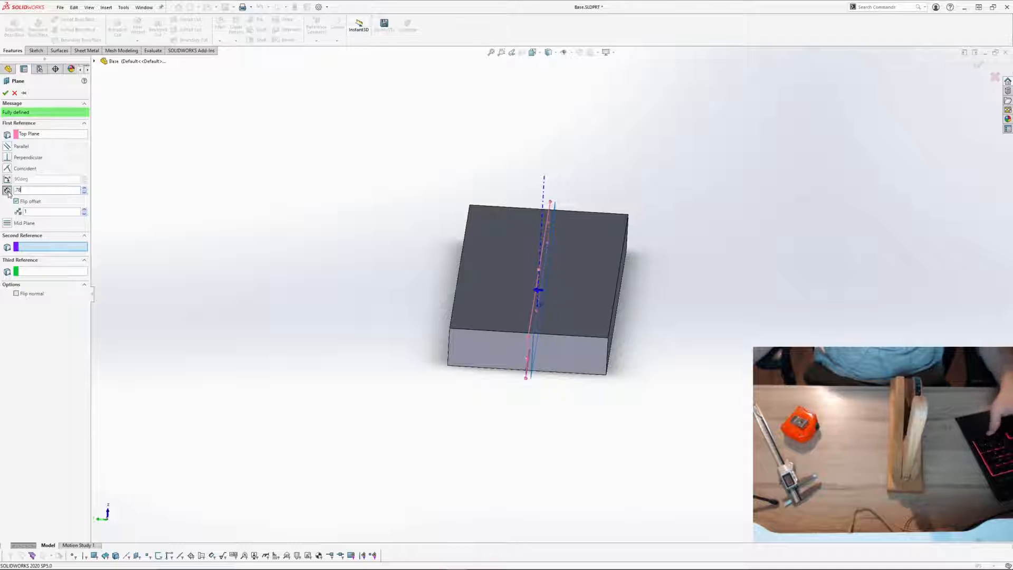
text(/2)
key(Return)
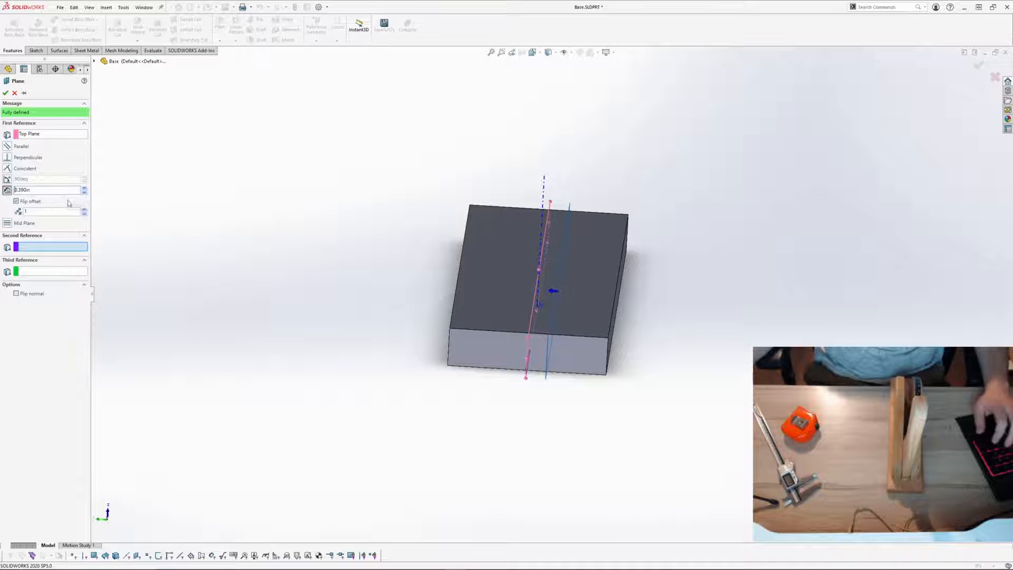
middle_drag(399, 224, 399, 233)
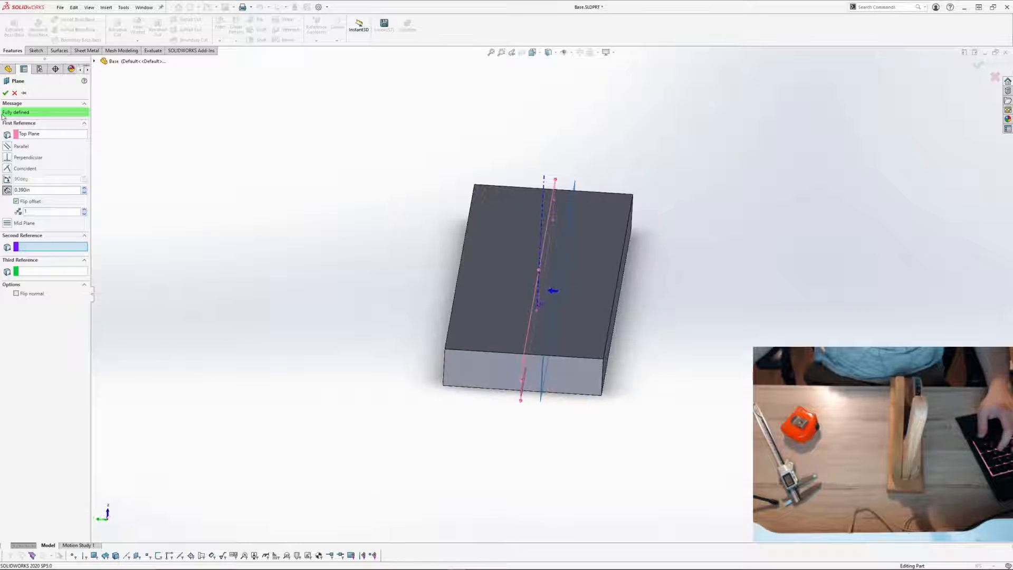
click(6, 93)
Step: Create a second reference plane offset 0.390 in from the Top Plane on its opposite side, without flipping the offset
middle_drag(577, 226, 563, 139)
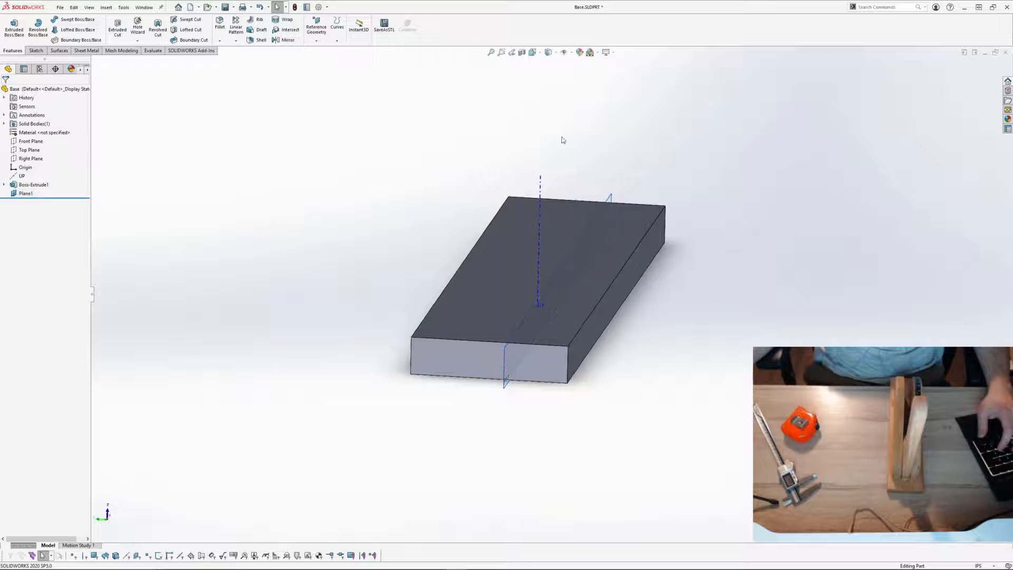
click(31, 150)
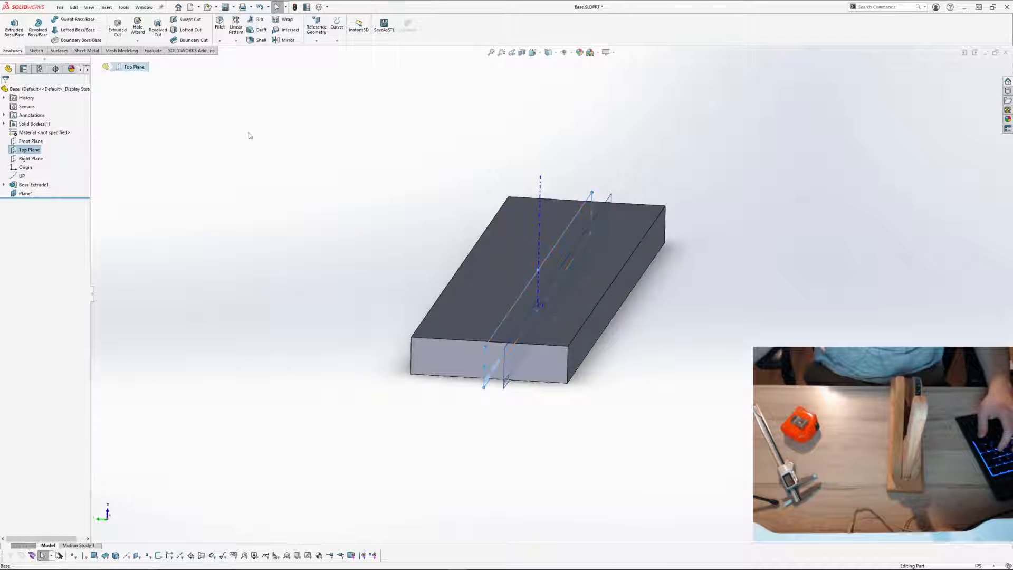
click(318, 27)
click(326, 51)
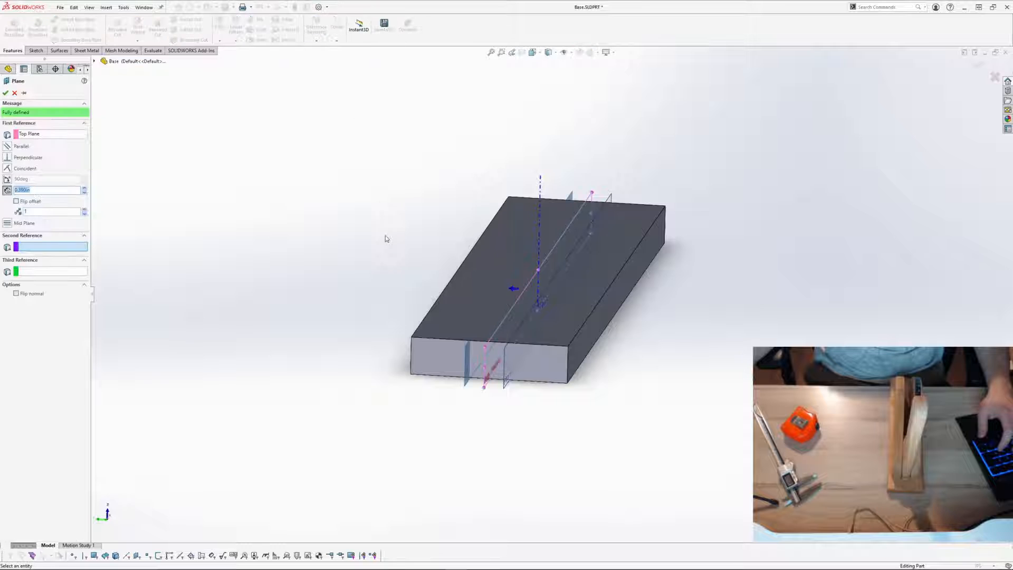
click(7, 93)
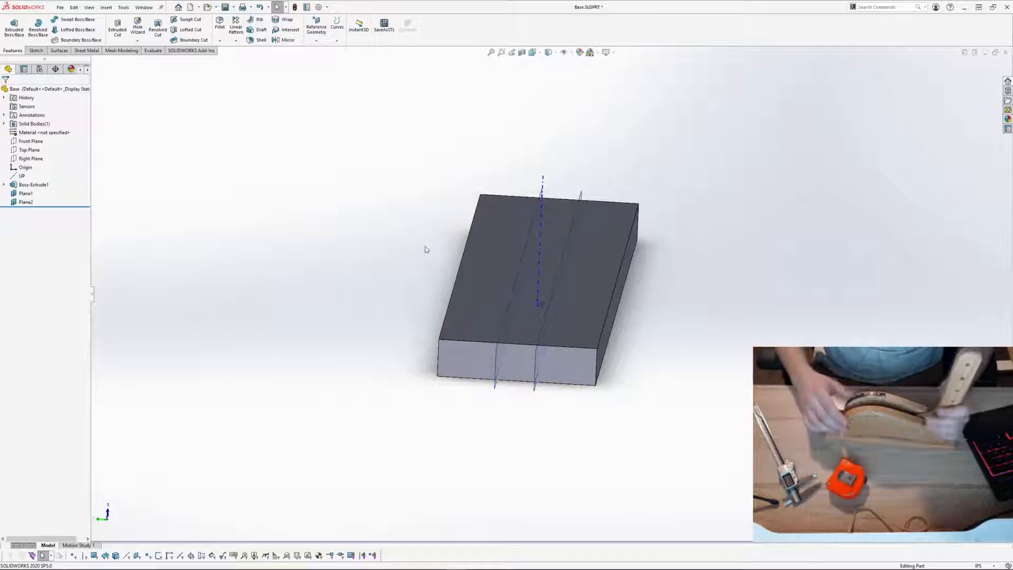
Step: Delete both offset reference planes from the base part
middle_drag(426, 249, 742, 302)
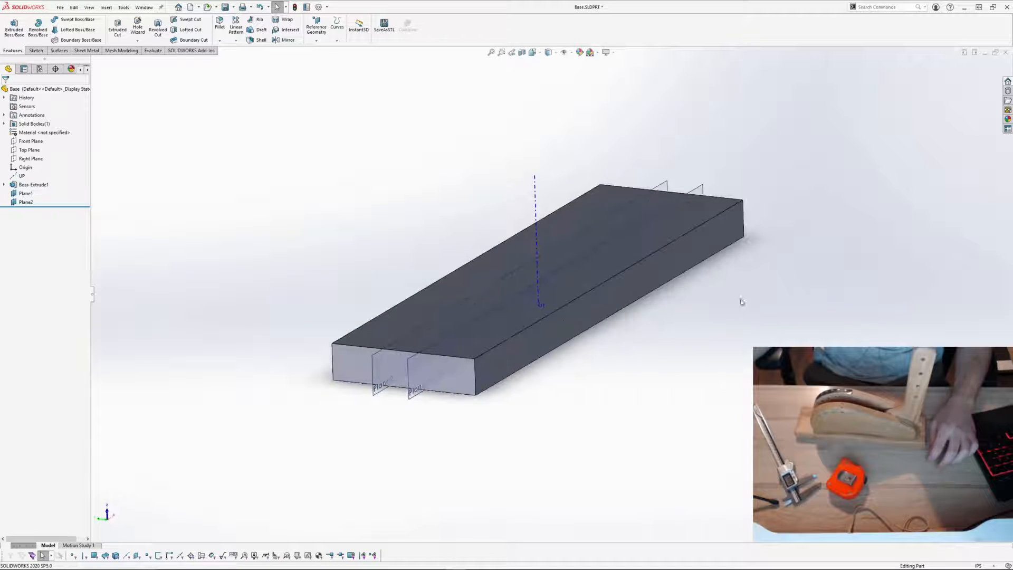
click(711, 213)
middle_drag(746, 214, 773, 200)
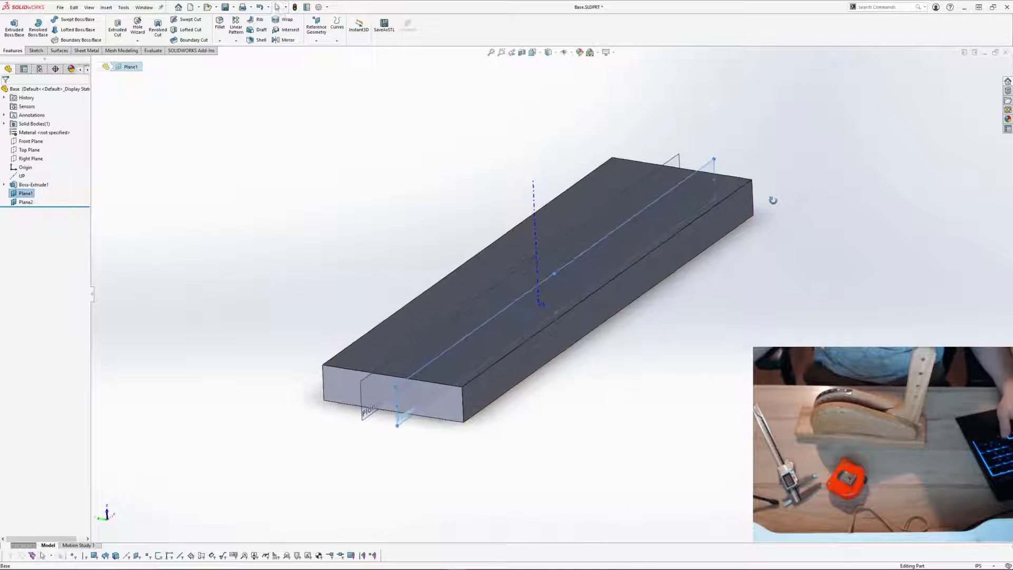
ctrl+middle_drag(787, 163, 691, 222)
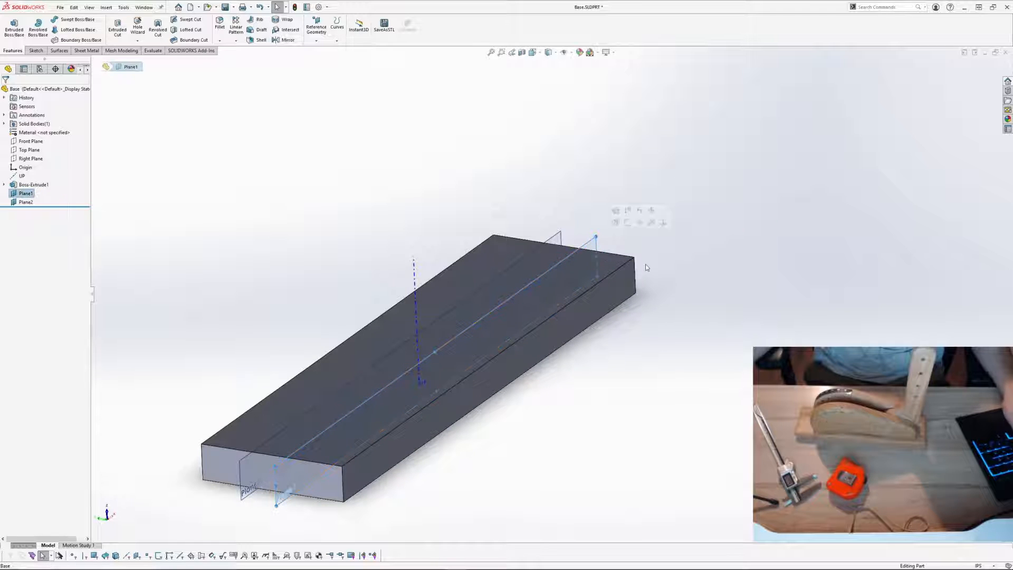
key(Delete)
click(562, 238)
key(Delete)
scroll(639, 235, up, 1)
middle_drag(638, 235, 625, 238)
Step: Create a new assembly and insert the Base part at its origin
click(190, 9)
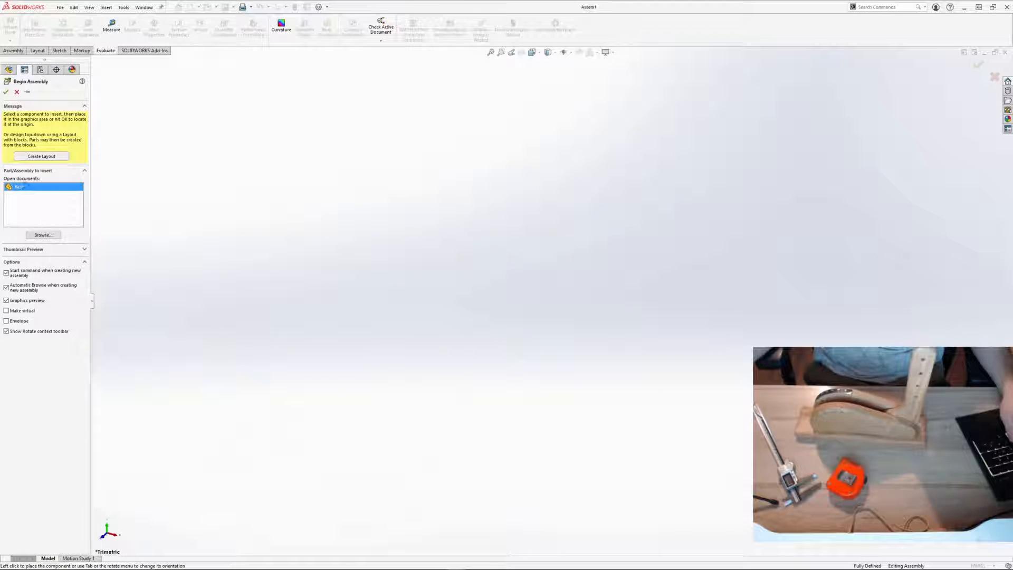
click(122, 180)
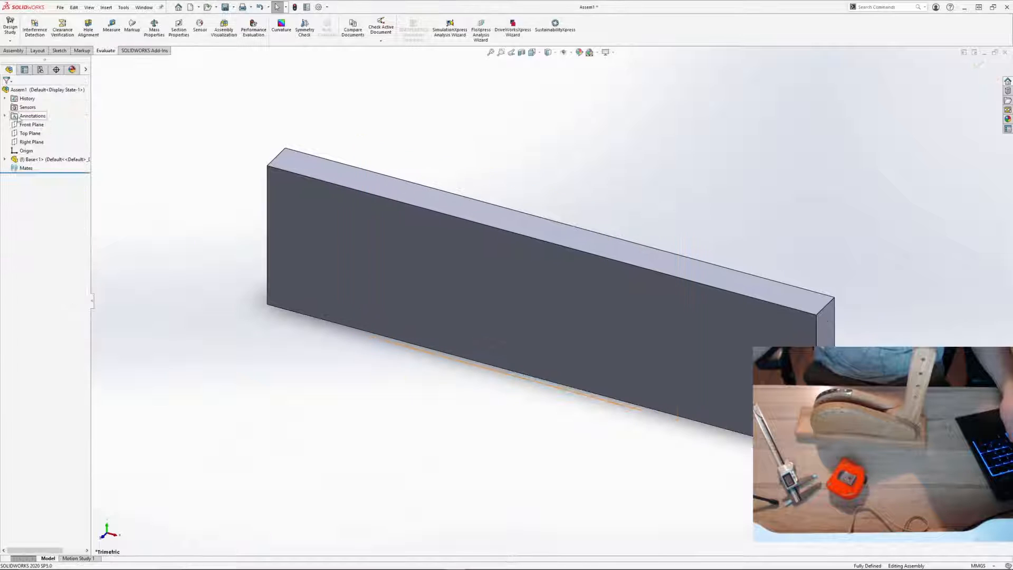
middle_drag(507, 186, 435, 270)
Step: Float the fixed Base component and expand its features in the assembly tree
right_click(56, 159)
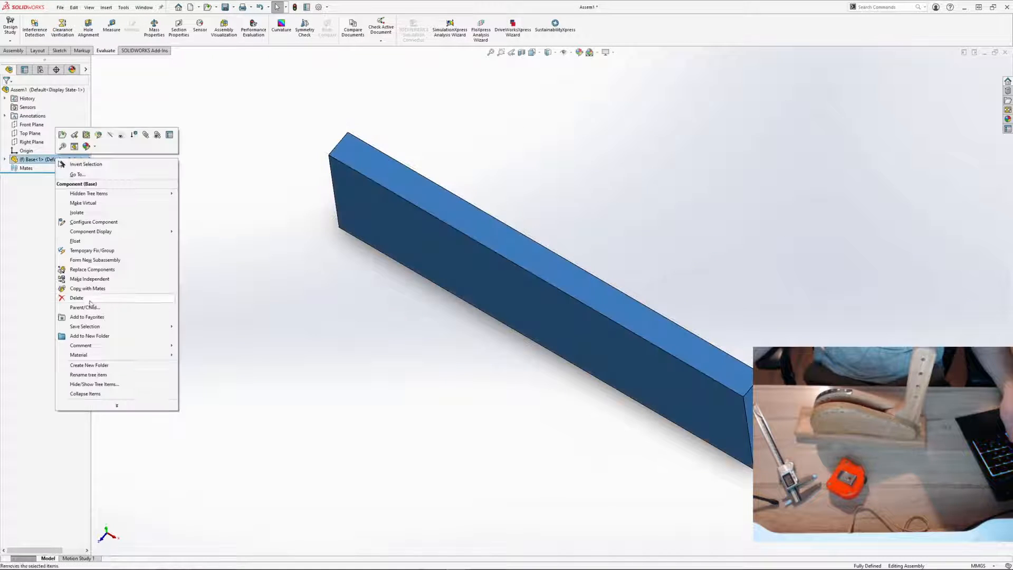
click(84, 240)
middle_drag(277, 237, 363, 325)
click(4, 159)
scroll(320, 203, up, 1)
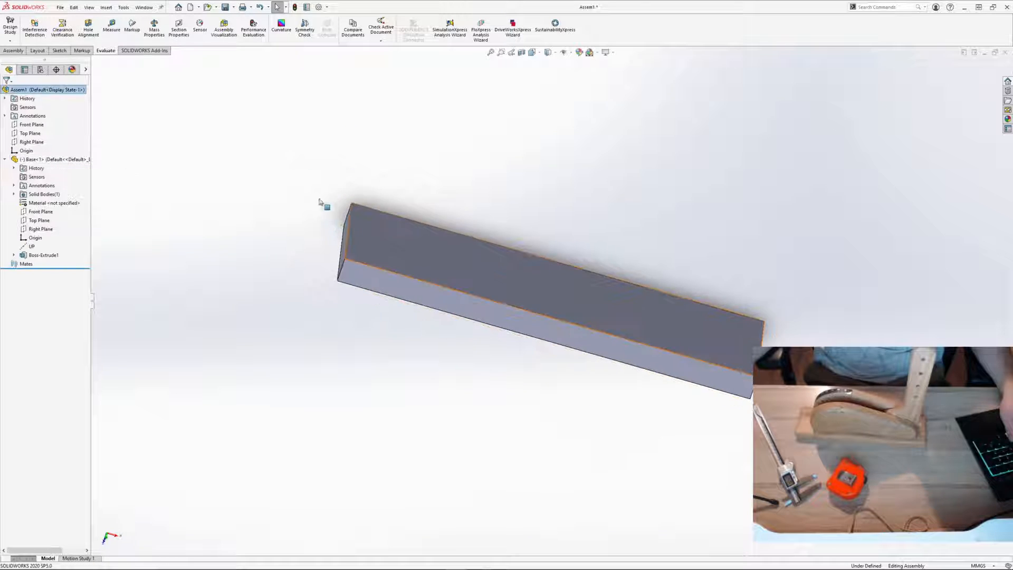
middle_drag(321, 202, 282, 153)
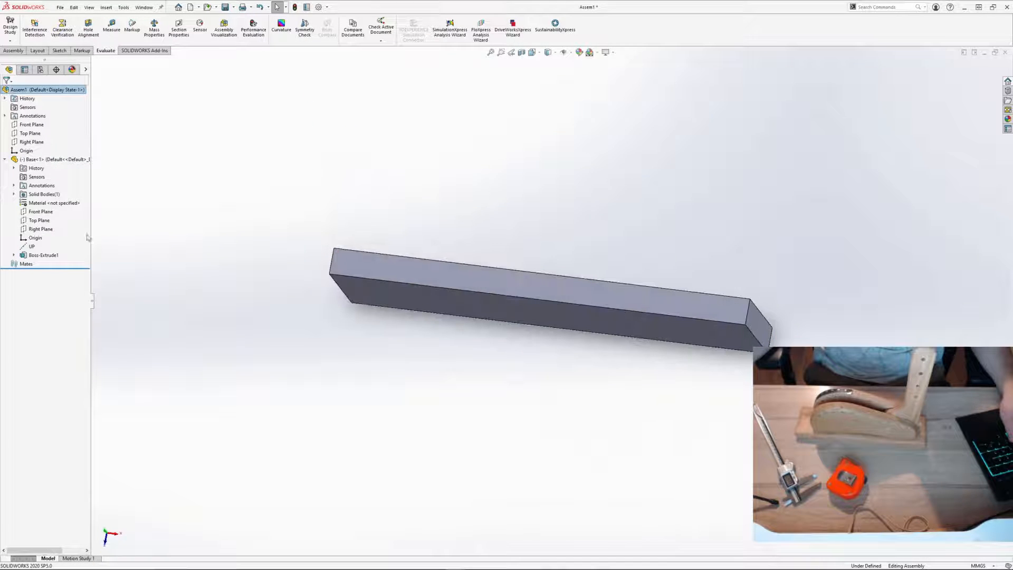
click(41, 211)
middle_drag(358, 226, 561, 188)
scroll(736, 385, down, 3)
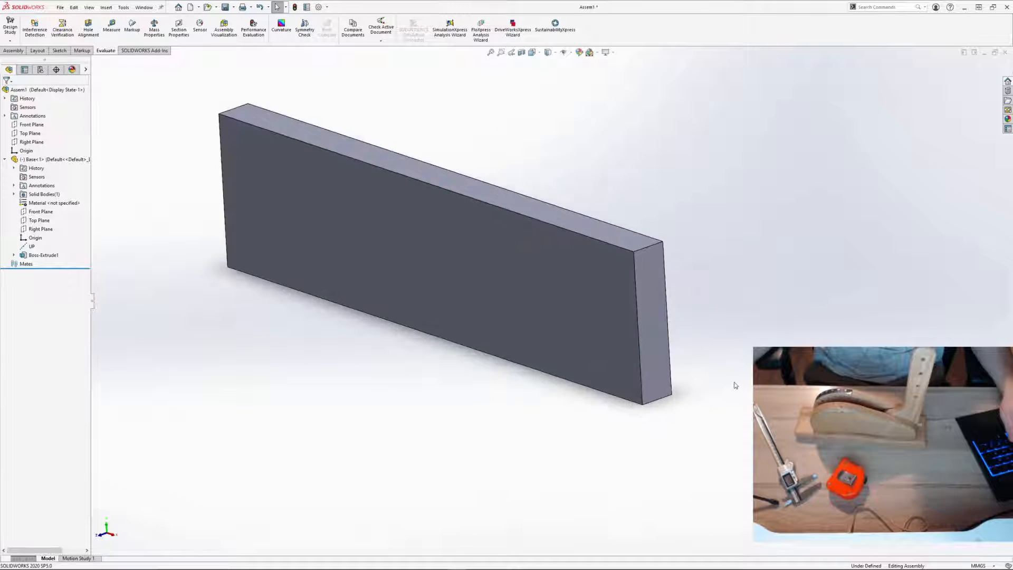
middle_drag(736, 385, 780, 364)
scroll(549, 302, up, 2)
mouse_move(549, 302)
middle_down()
mouse_move(502, 280)
mouse_move(549, 314)
middle_up()
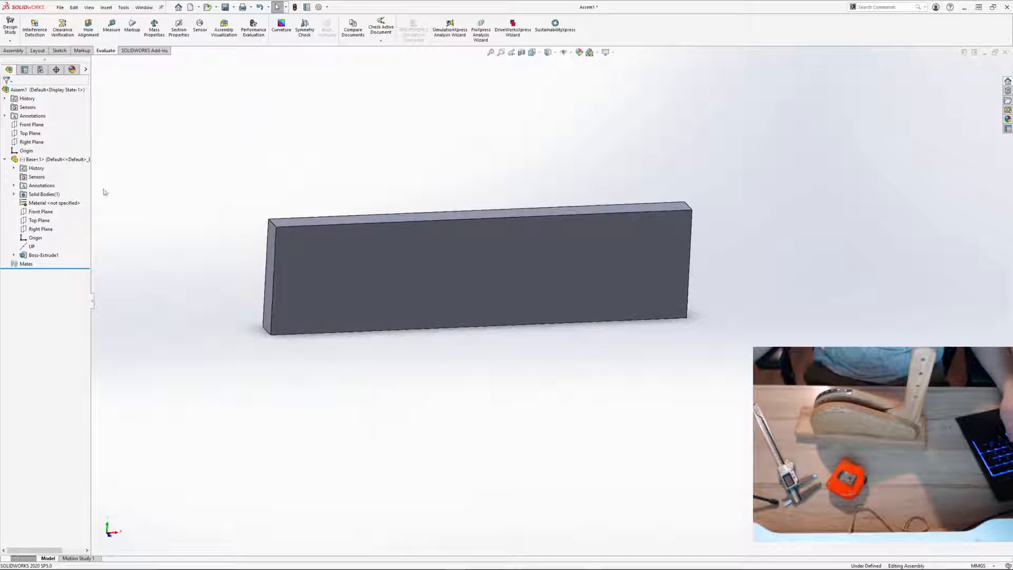
middle_drag(260, 233, 510, 244)
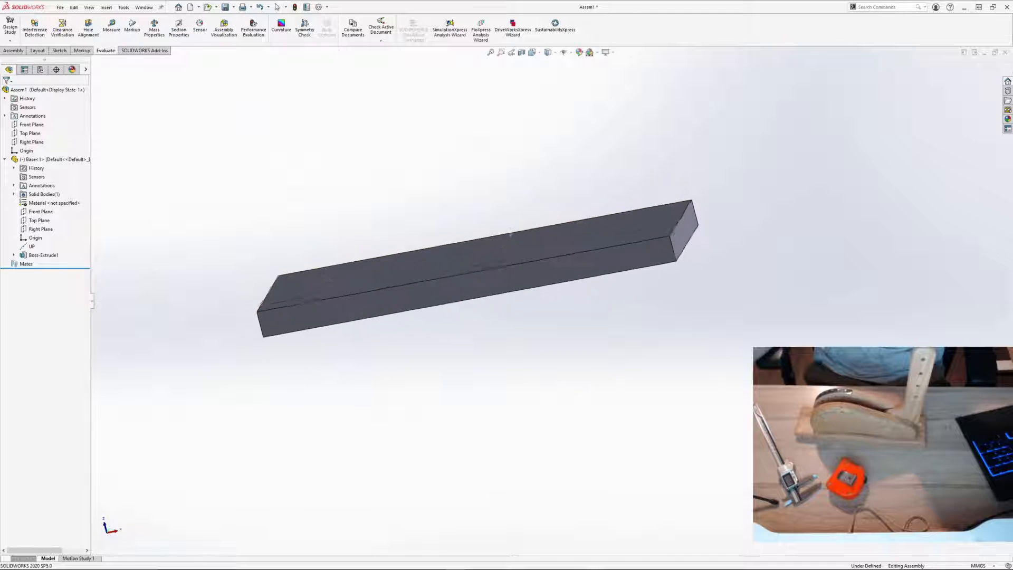
Step: Mate the Base component's origin to the assembly's origin so the part is fully defined
ctrl+click(28, 152)
click(35, 156)
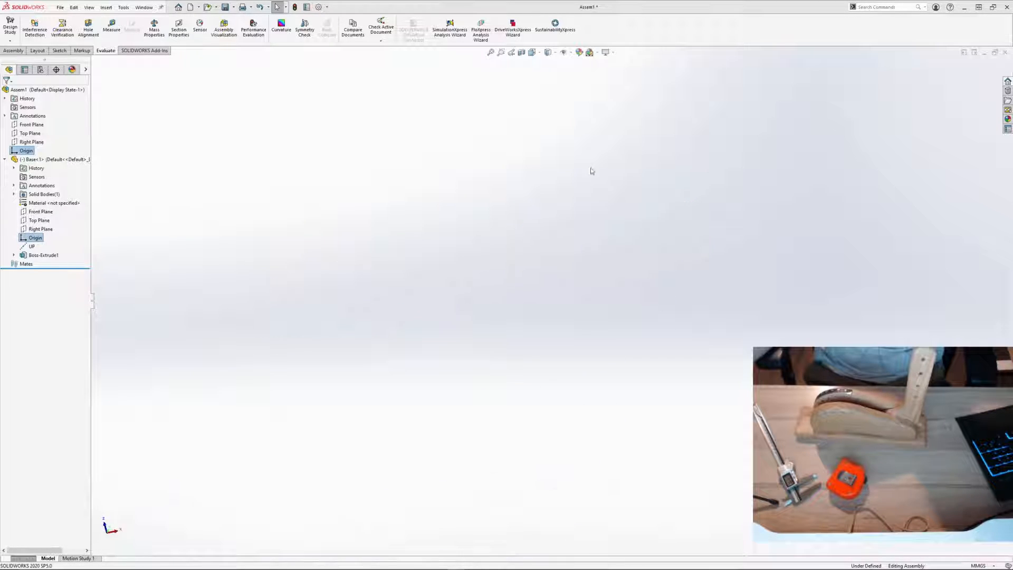
scroll(581, 380, up, 4)
scroll(581, 384, up, 3)
scroll(468, 401, down, 5)
middle_drag(467, 399, 621, 384)
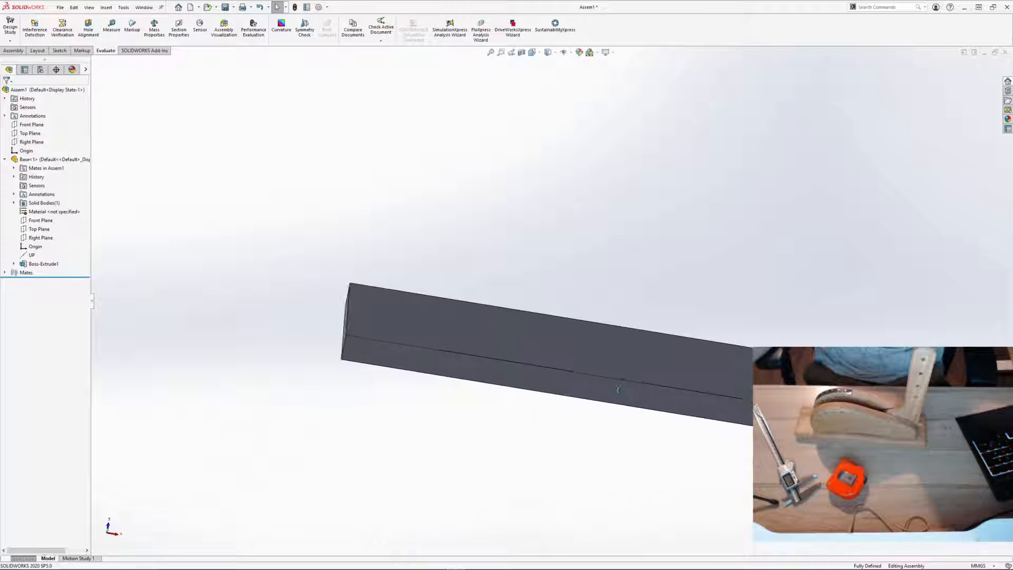
scroll(622, 384, up, 1)
middle_drag(591, 318, 528, 302)
scroll(607, 364, down, 3)
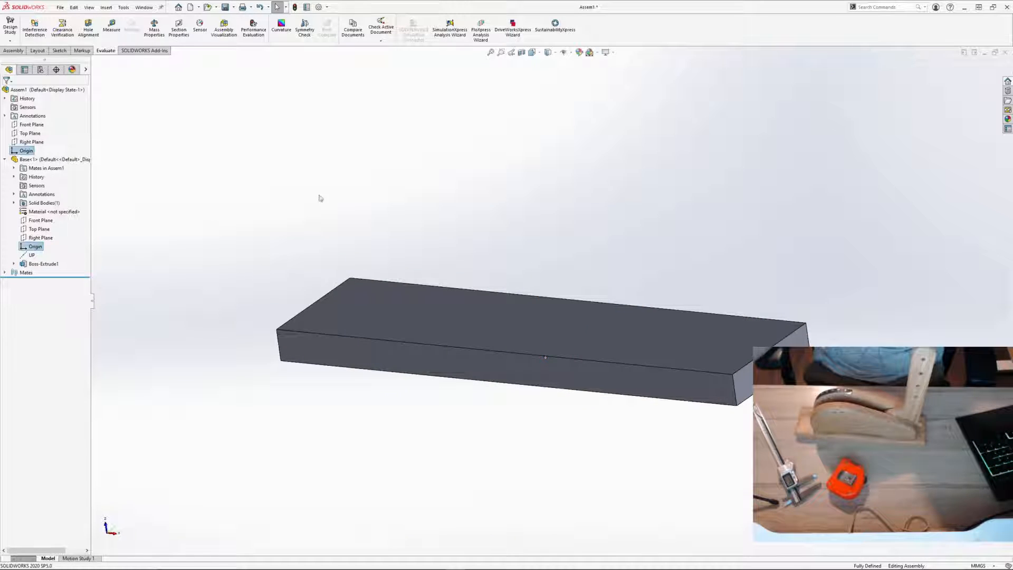
Step: Compare the Base component's Front Plane with the assembly's Front Plane
mouse_move(610, 254)
middle_down()
mouse_move(599, 251)
mouse_move(628, 255)
middle_up()
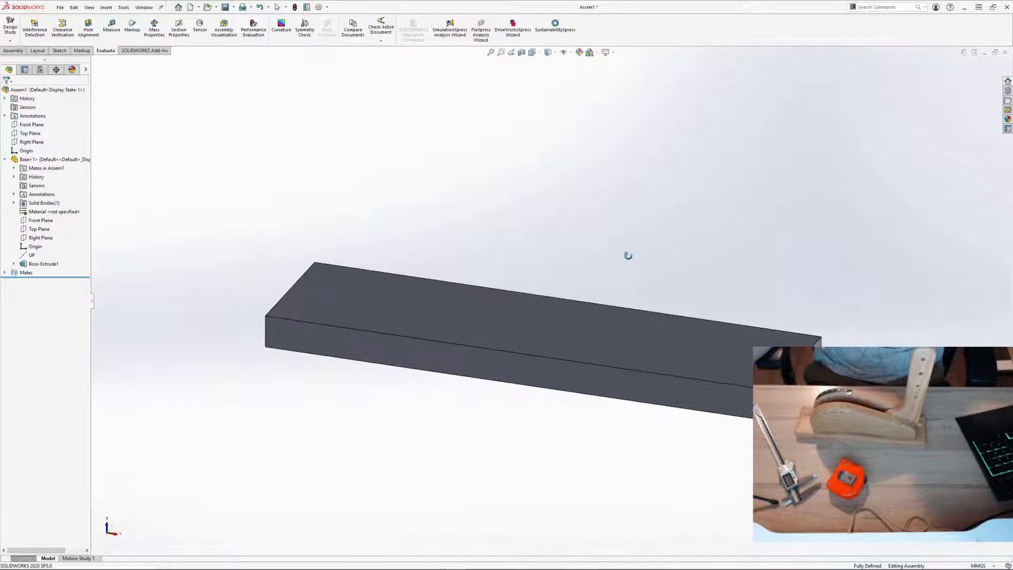
click(40, 220)
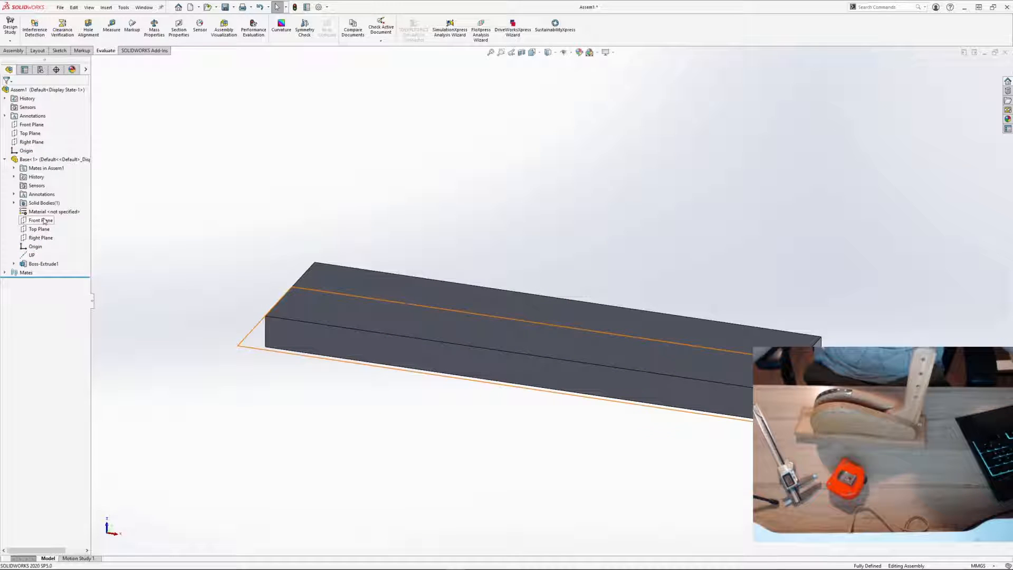
ctrl+click(36, 127)
middle_drag(475, 220, 550, 248)
click(544, 214)
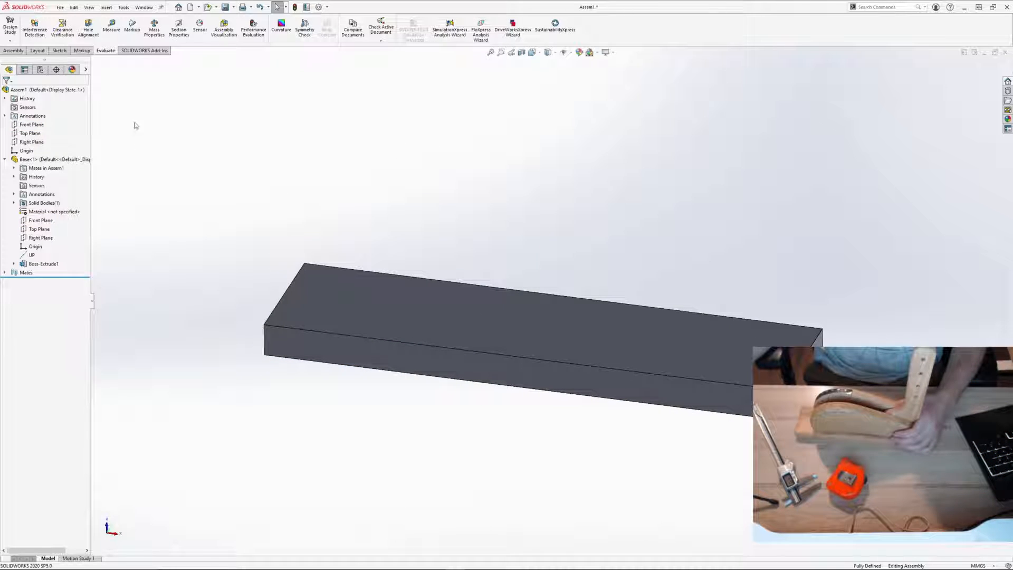
Step: Save the assembly and its modified Base part, storing the assembly on the Desktop as Assem1
key(ctrl+s)
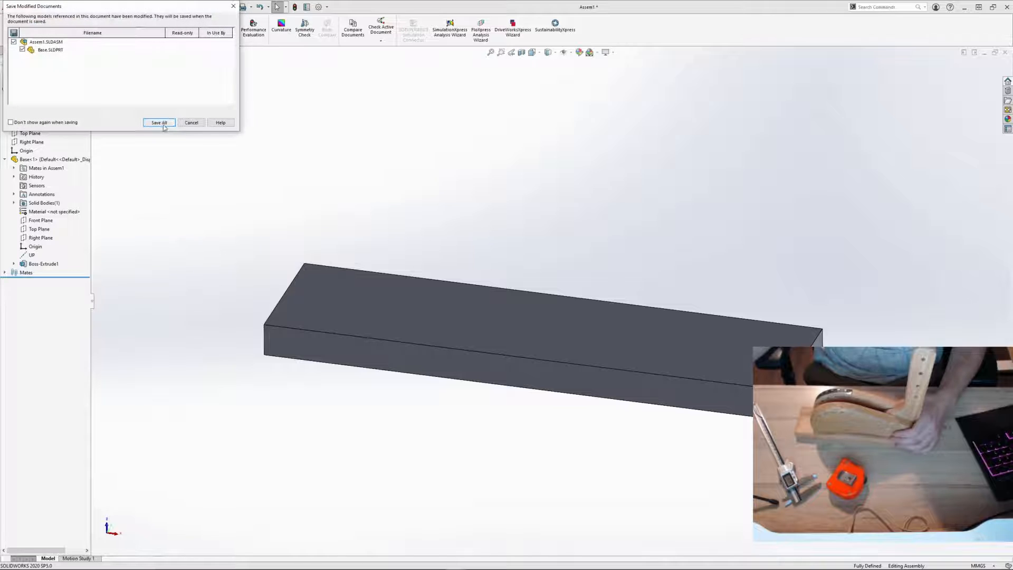
click(159, 123)
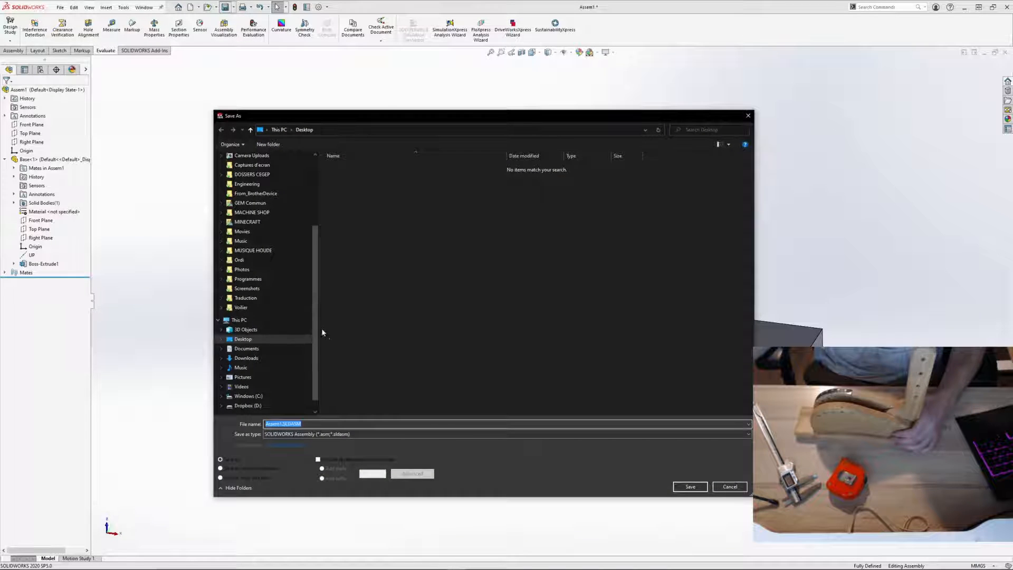
click(253, 340)
click(690, 486)
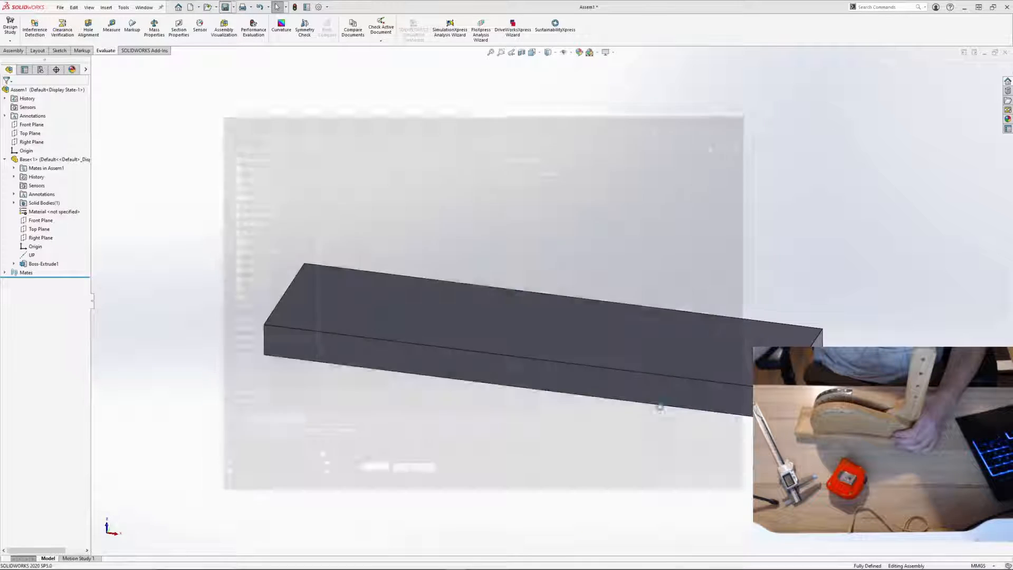
Step: Collapse the Base component's features and select the component in the assembly tree
key(ctrl+1)
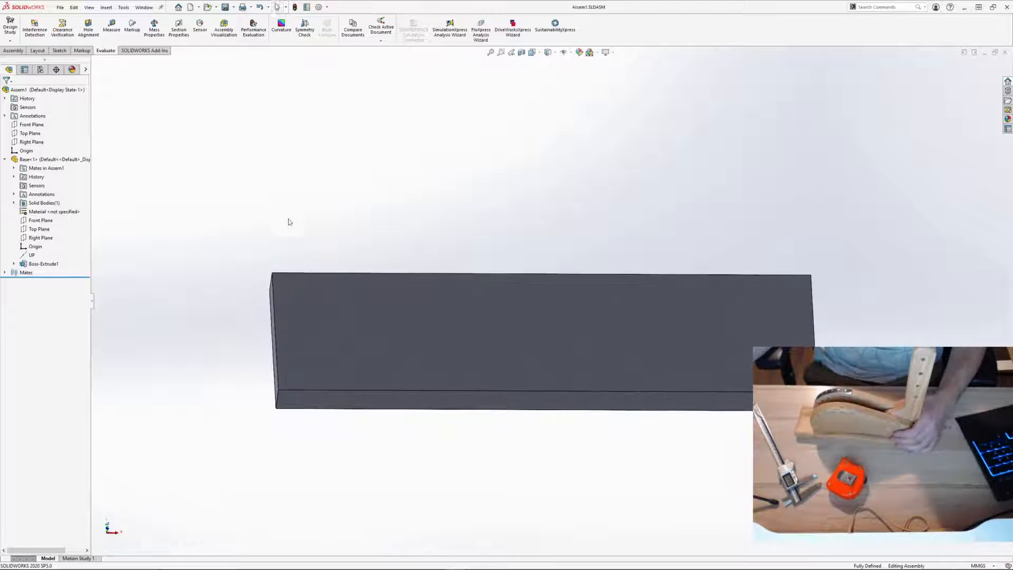
click(53, 159)
middle_drag(329, 203, 328, 149)
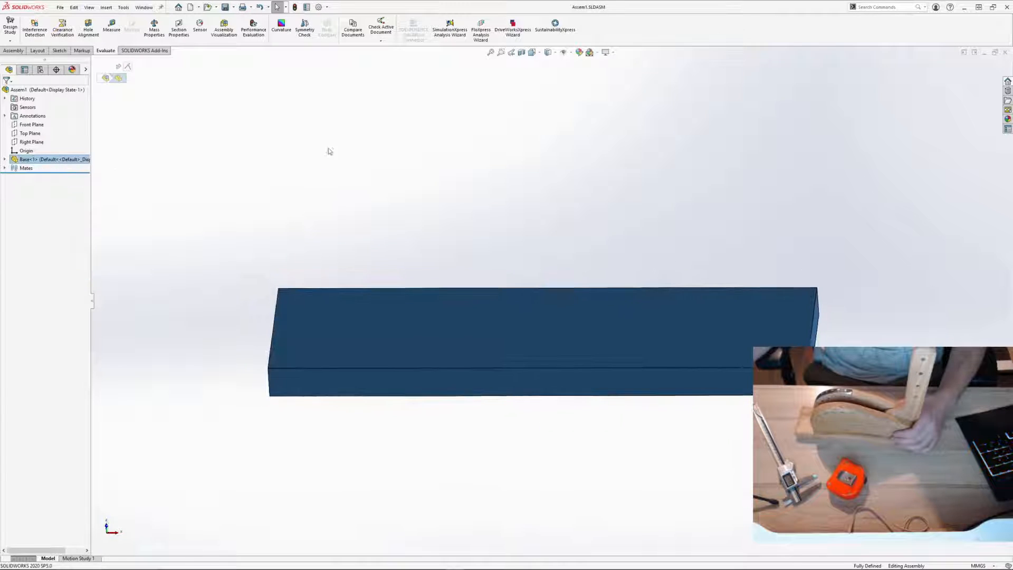
Step: Examine where the assembly's Front Plane lies relative to the base
click(203, 232)
click(29, 127)
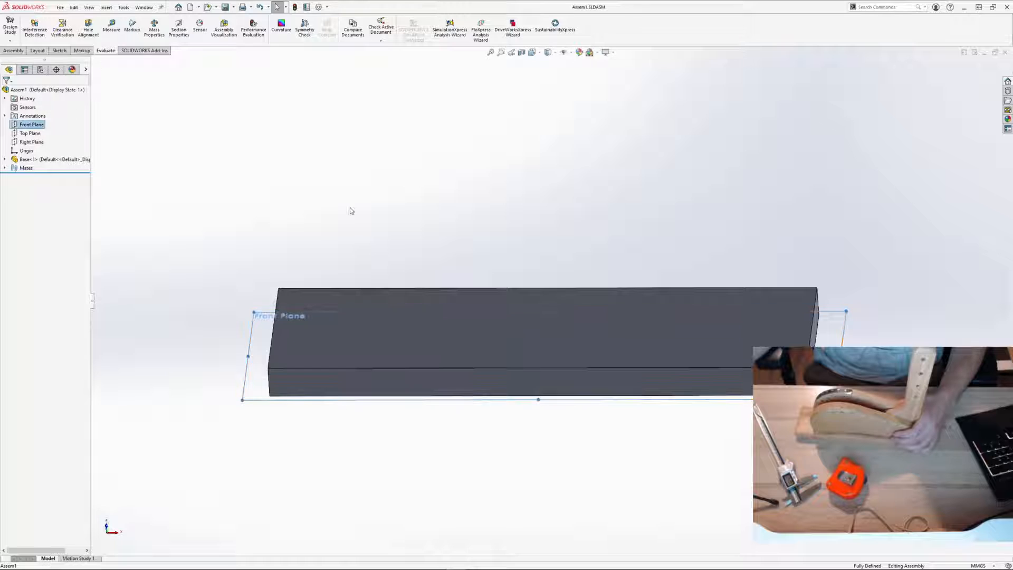
middle_drag(407, 224, 411, 232)
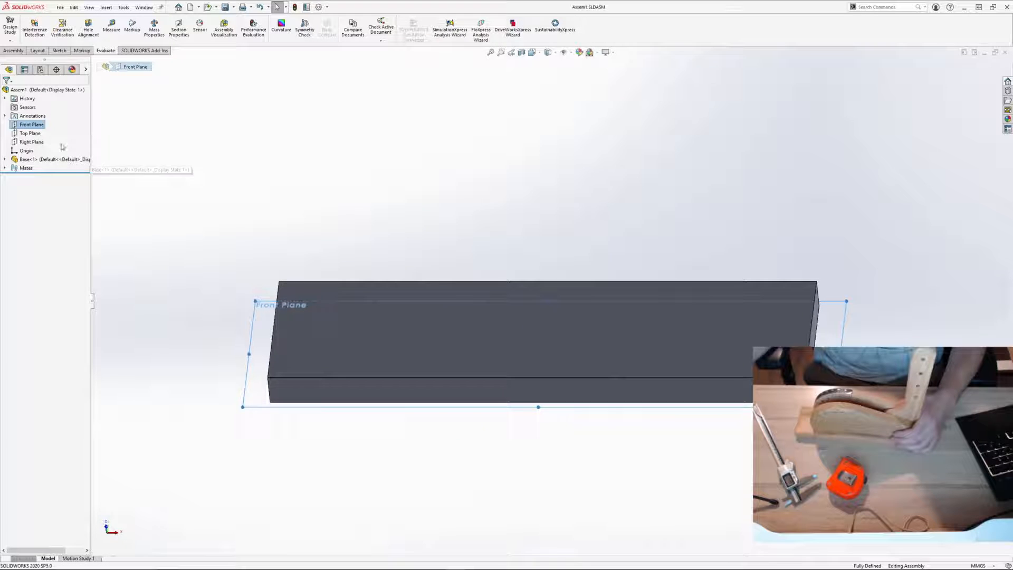
click(287, 158)
Step: Create a new part and start a sketch on its Front Plane
click(191, 6)
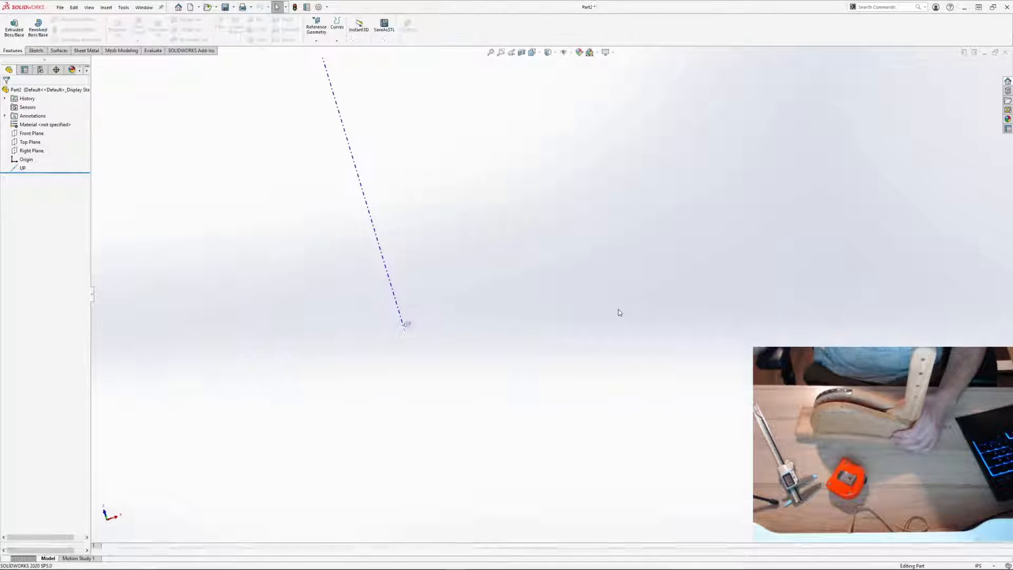
middle_drag(576, 305, 459, 214)
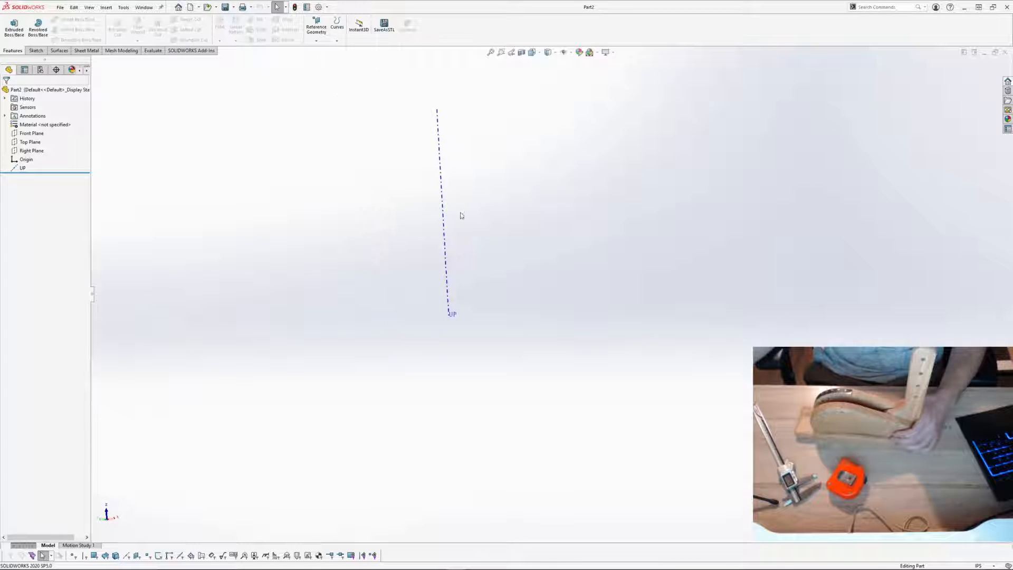
click(44, 125)
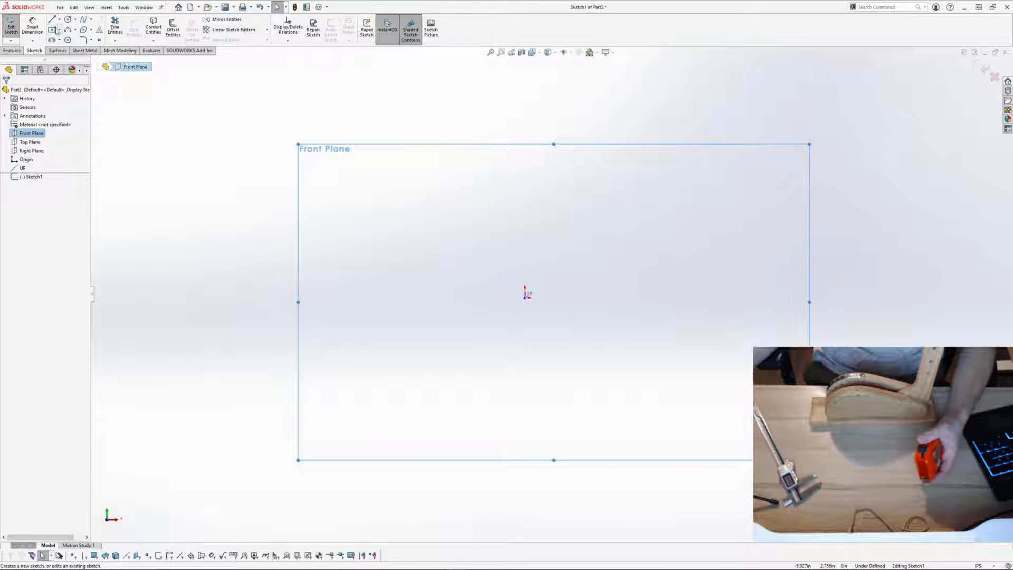
Step: Sketch a vertical line about 1.1 in tall and a horizontal line about 5.2 in long, both starting at the origin
click(52, 20)
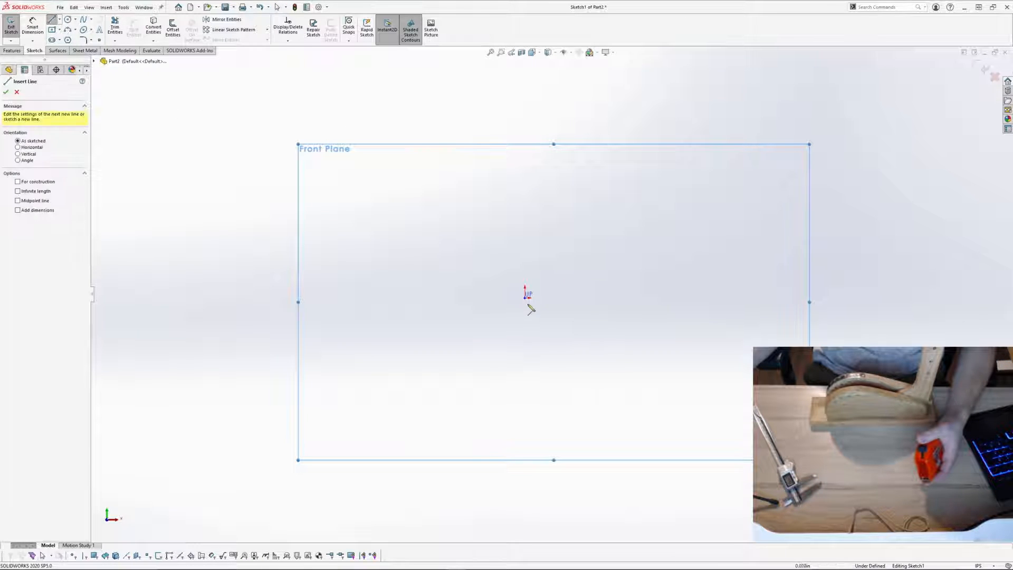
click(526, 298)
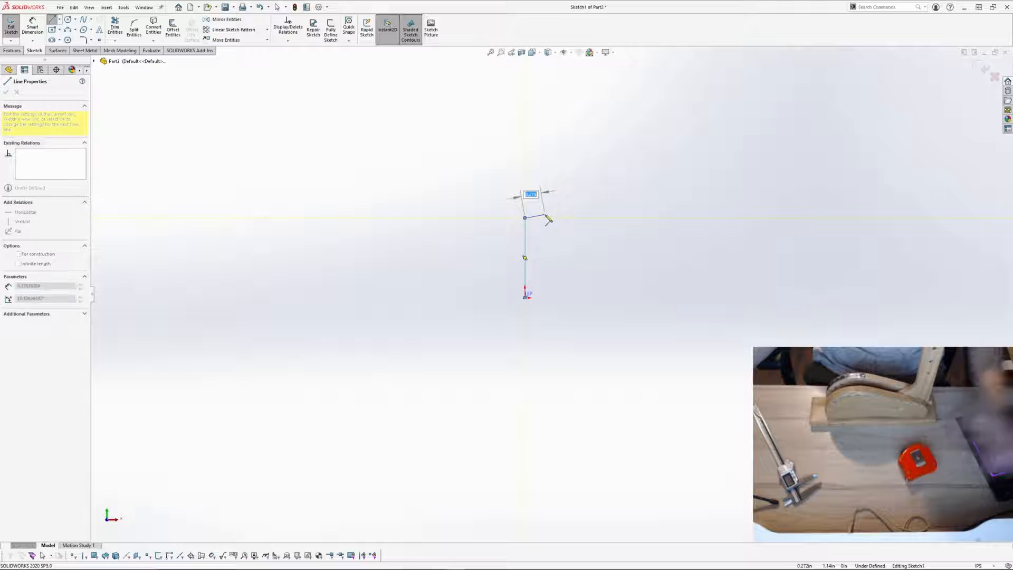
click(525, 218)
key(Escape)
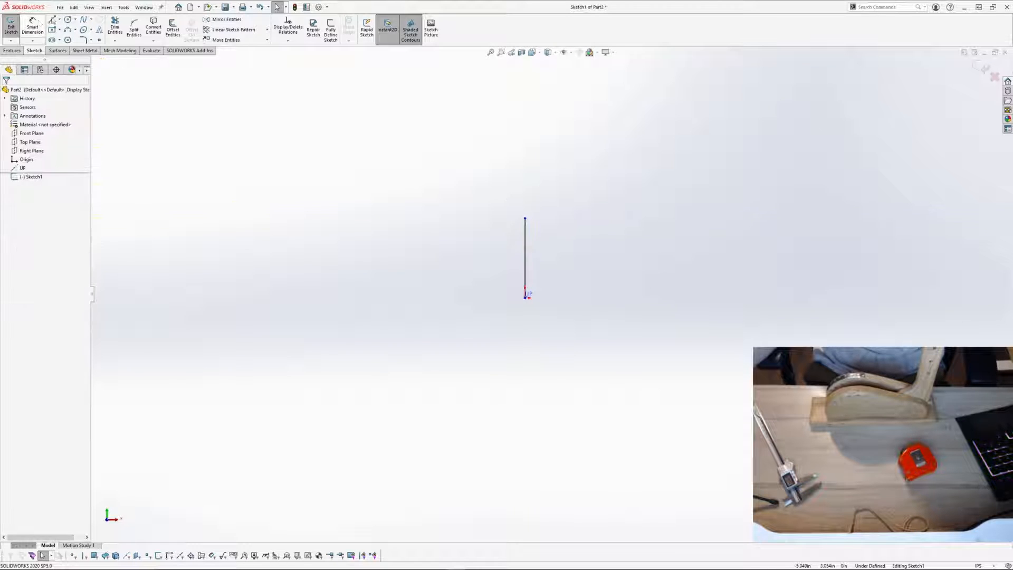
click(525, 298)
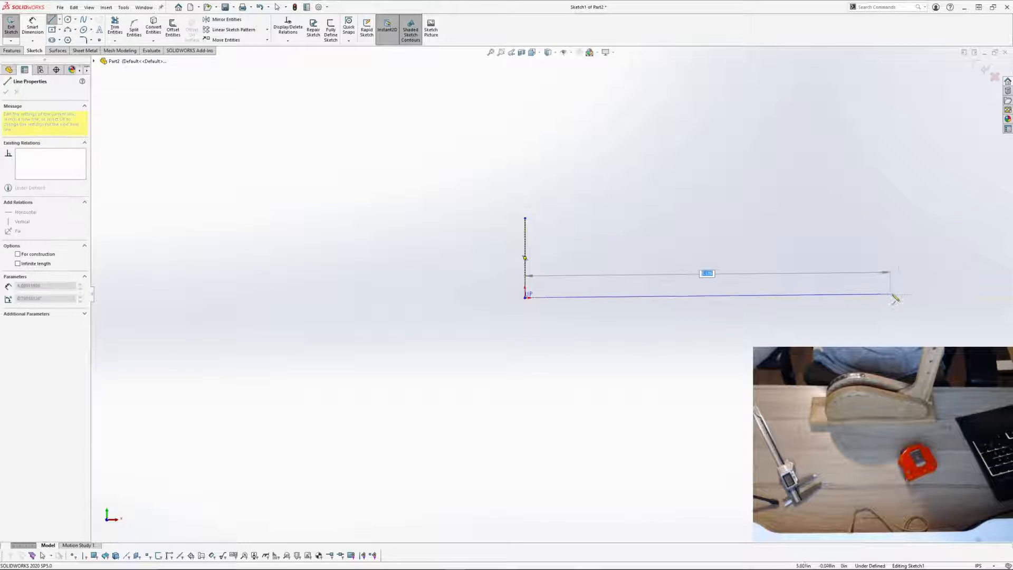
click(907, 298)
key(Escape)
scroll(743, 270, up, 3)
scroll(744, 270, down, 3)
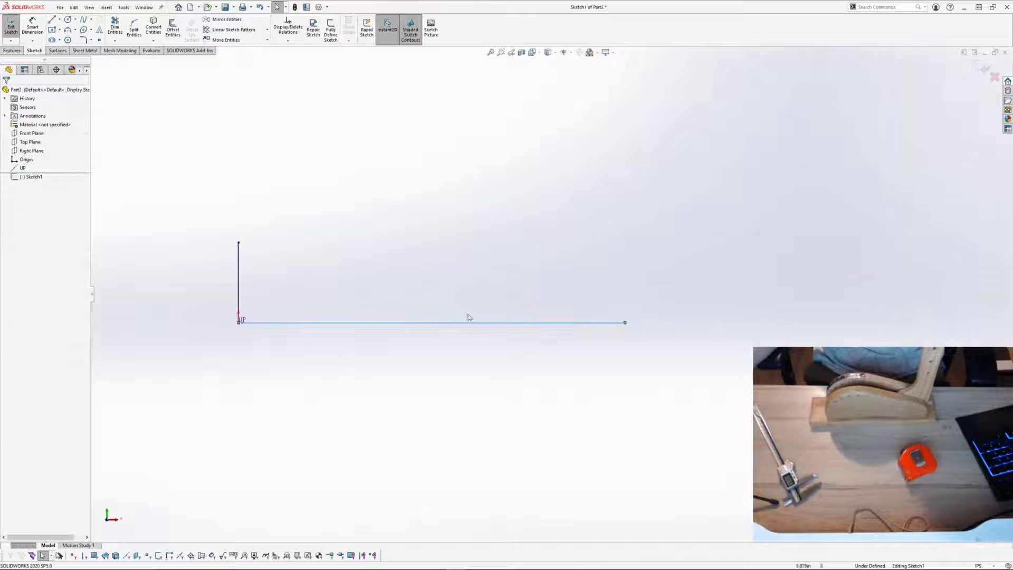
key(Escape)
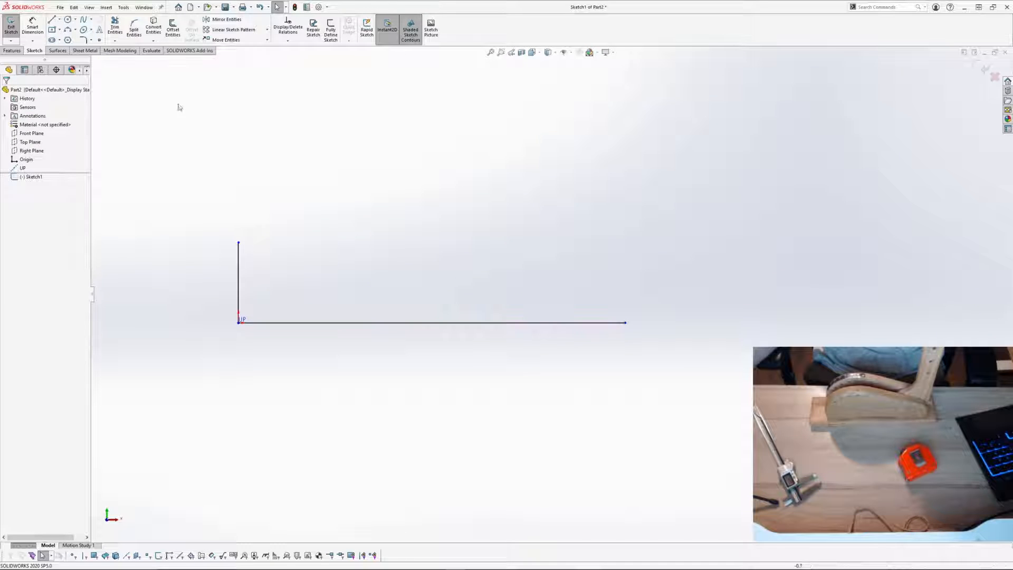
Step: Sketch a three-point arc above the right half of the horizontal line and shift its left endpoint up and inward
click(69, 31)
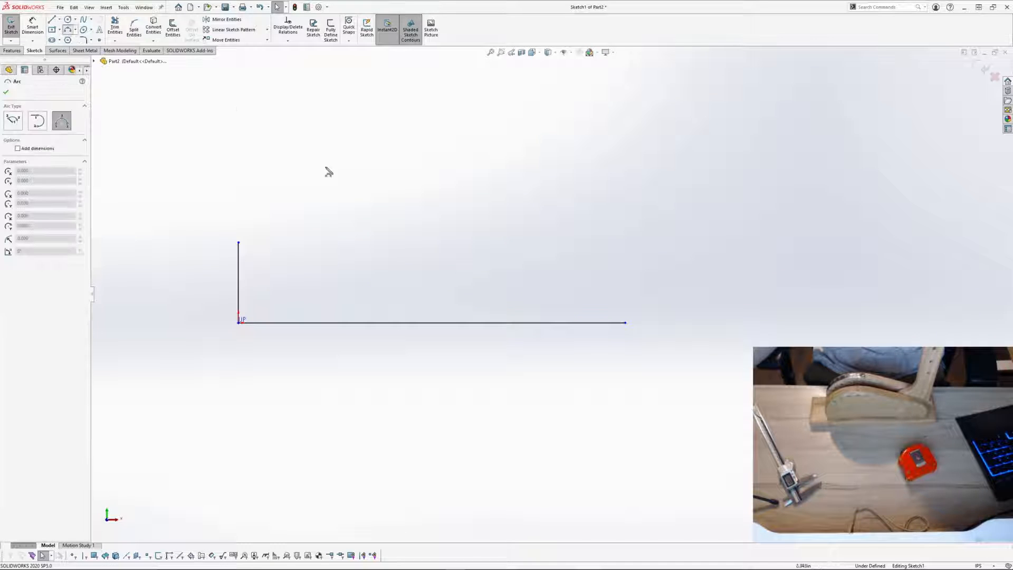
click(438, 190)
click(643, 180)
click(592, 136)
key(Escape)
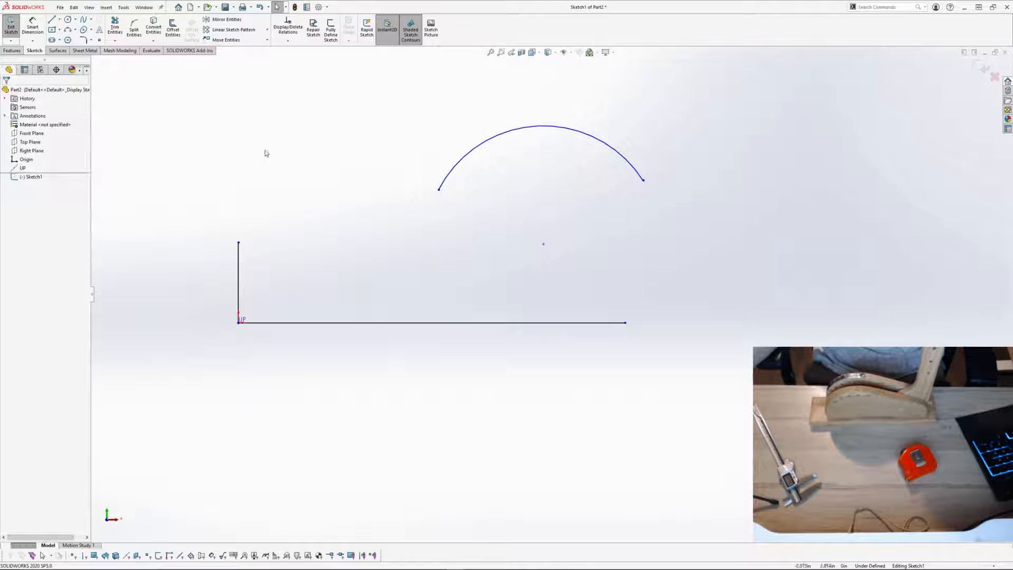
drag(438, 190, 464, 148)
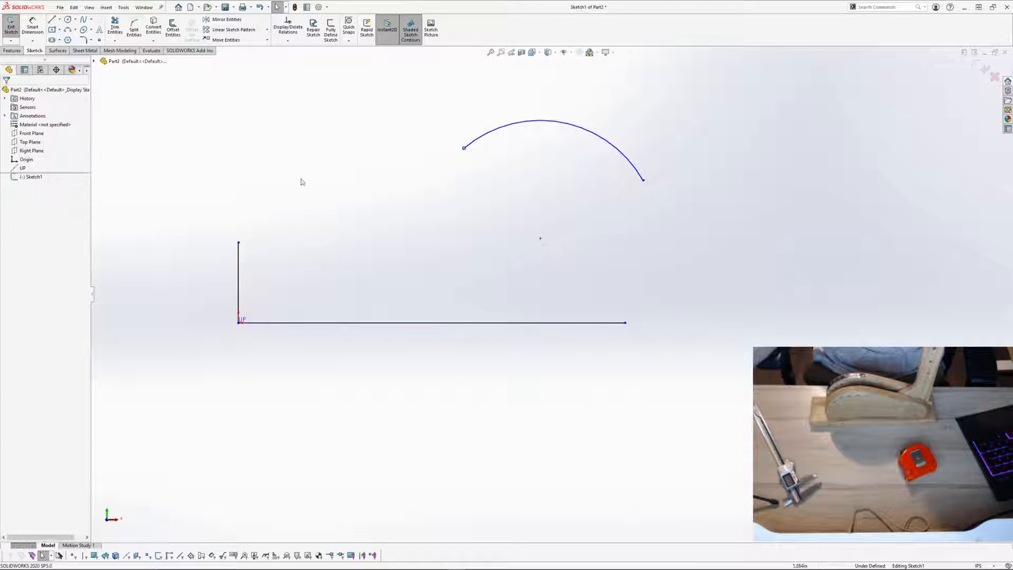
Step: Connect the arc's left end to the top of the vertical line with a sloped line tangent to the arc
key(l)
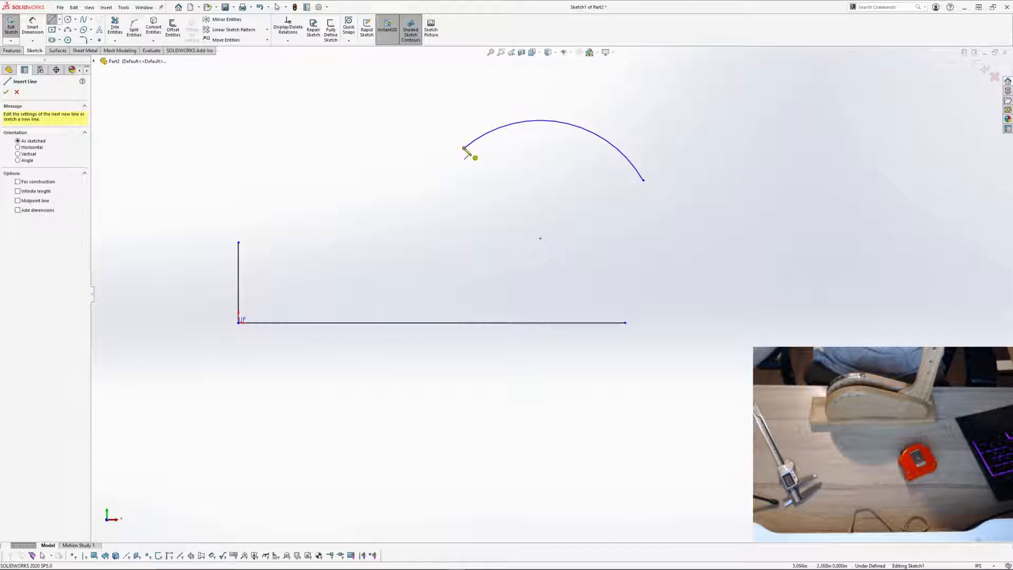
click(464, 148)
click(238, 243)
key(Escape)
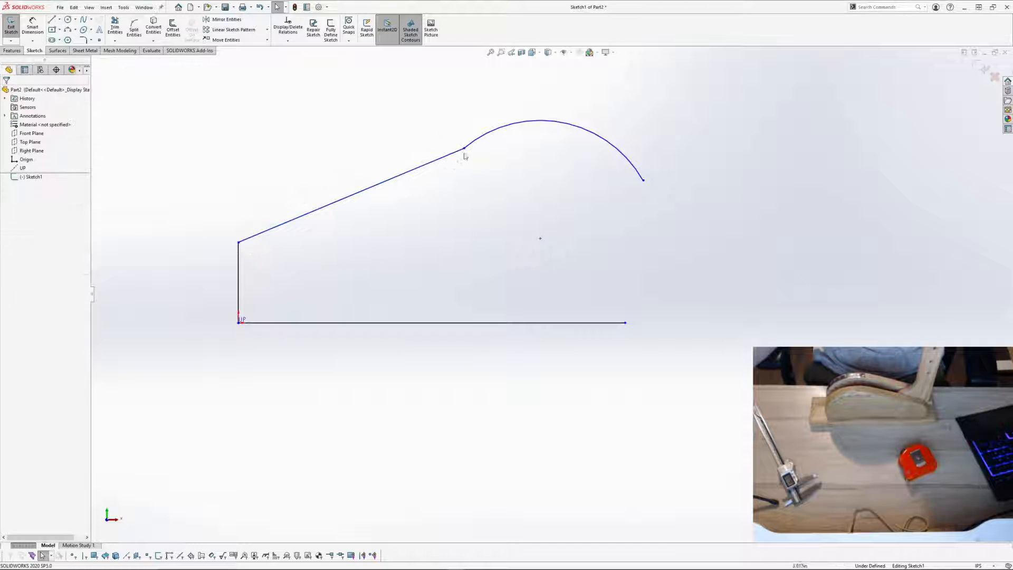
click(459, 167)
ctrl+click(458, 152)
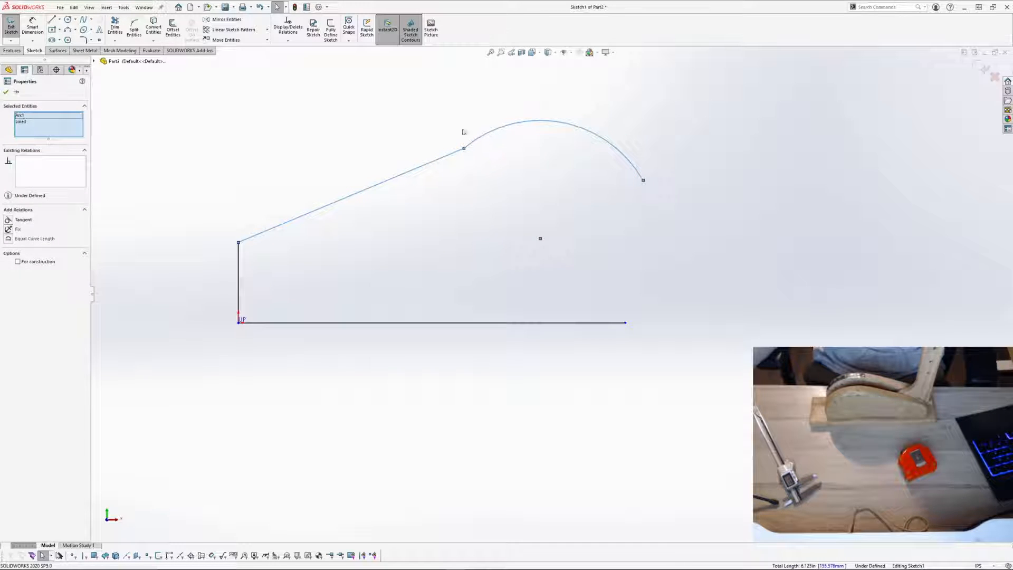
click(30, 220)
click(504, 179)
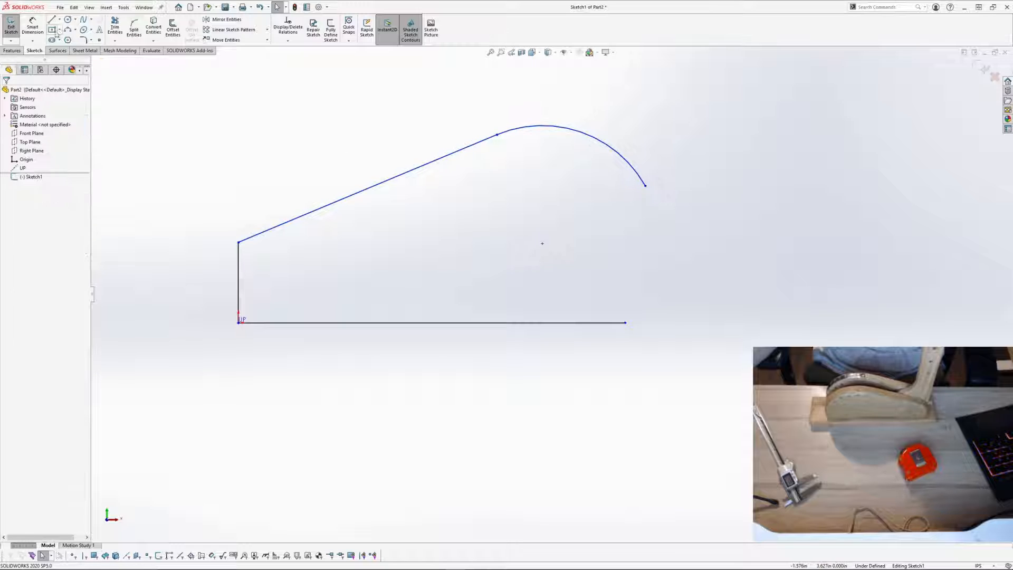
Step: Close the profile with a vertical line from the arc's right end to the right end of the base line
key(l)
click(645, 185)
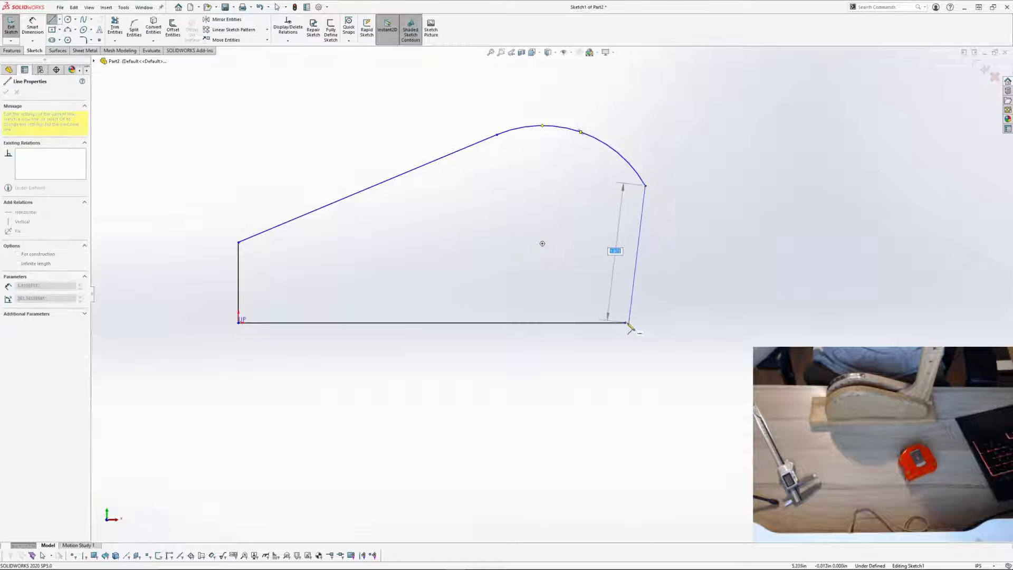
click(625, 322)
key(Escape)
click(636, 255)
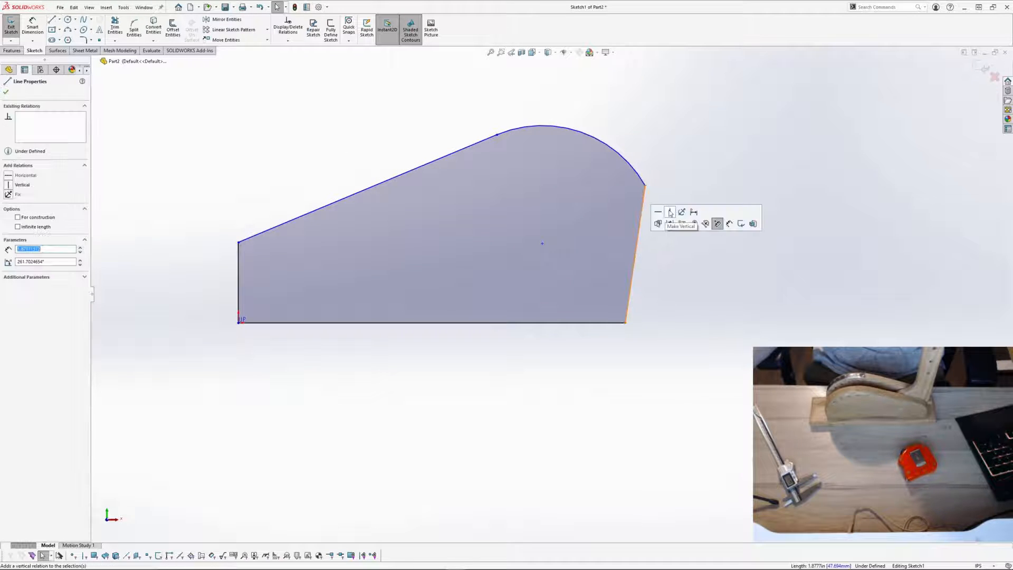
click(670, 212)
Step: Make the right vertical line tangent to the arc and pull it outward until the profile is about 5.6 in long
ctrl+click(618, 174)
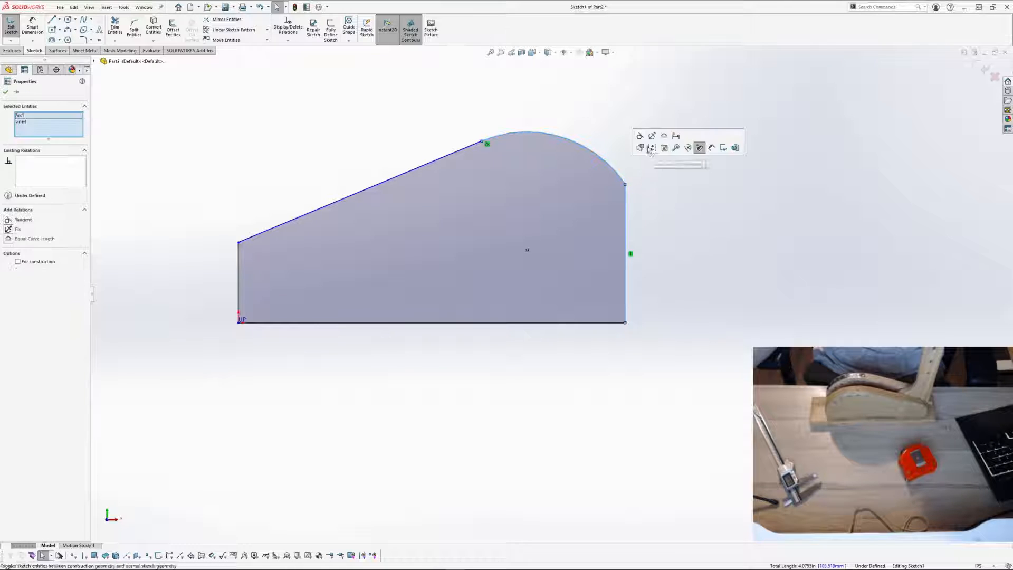
click(652, 148)
click(656, 99)
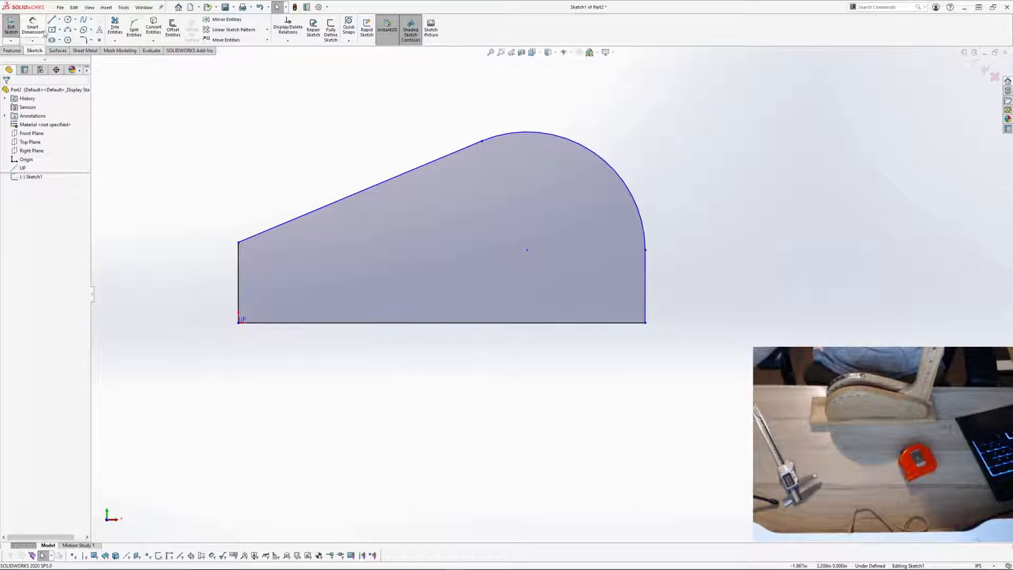
click(32, 26)
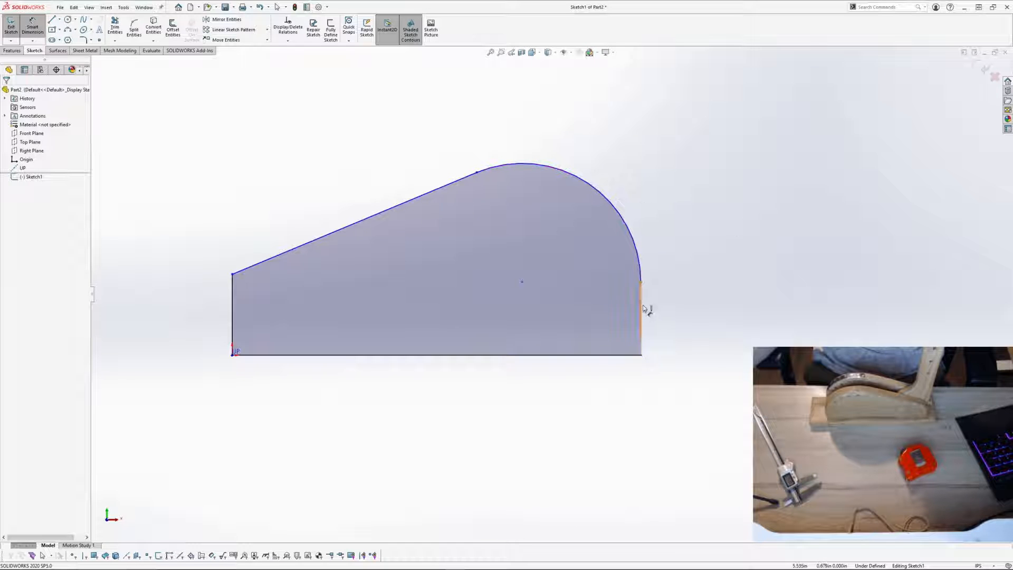
key(Escape)
mouse_move(640, 301)
mouse_down()
mouse_move(511, 294)
mouse_move(635, 294)
mouse_move(650, 312)
mouse_up()
key(Escape)
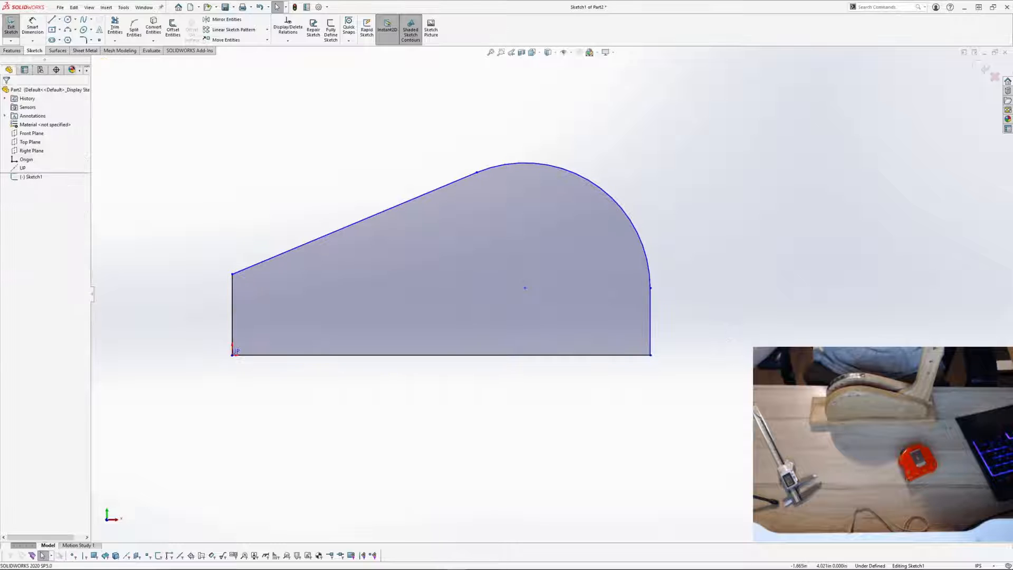
click(32, 26)
click(616, 202)
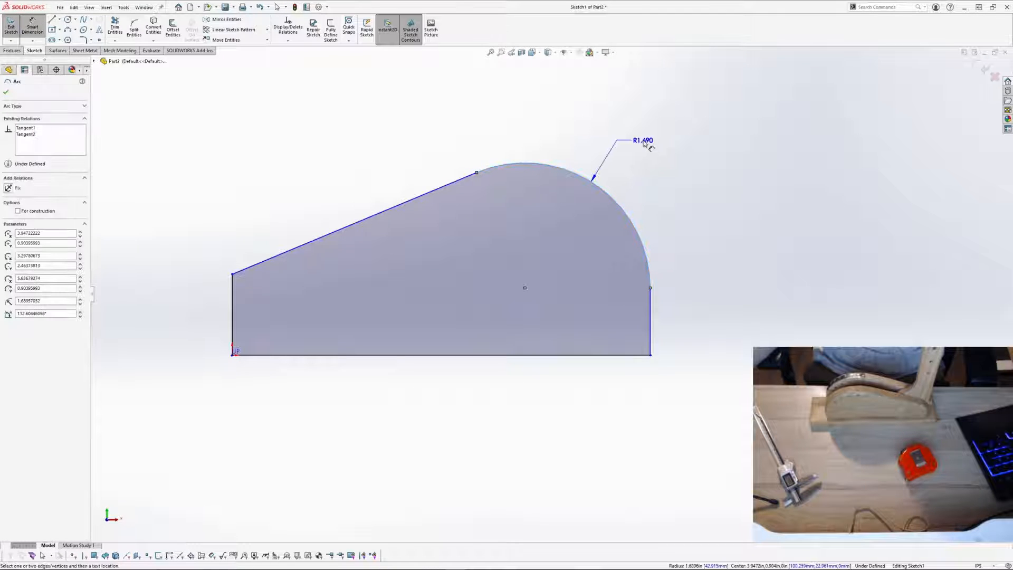
click(666, 139)
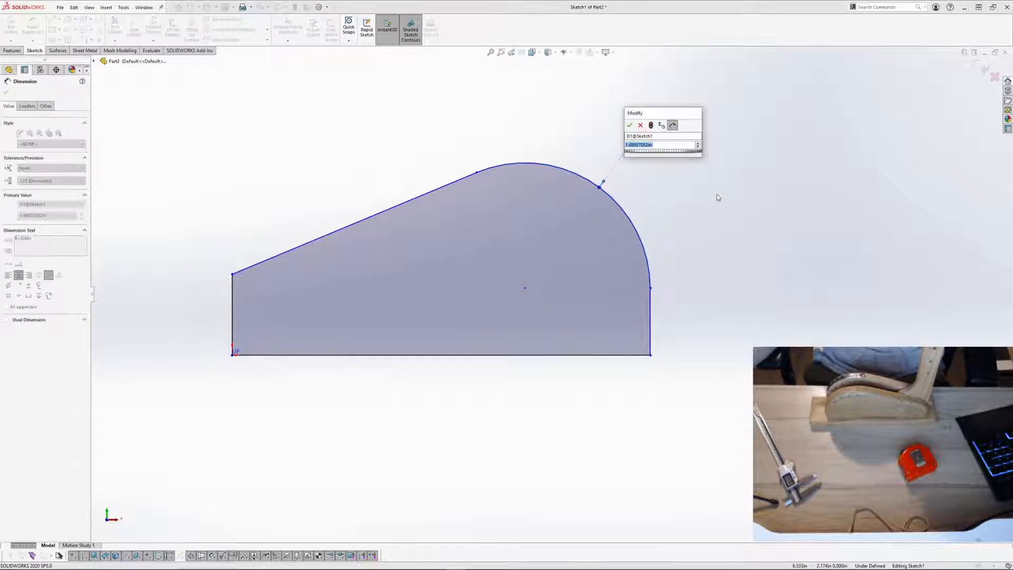
click(642, 129)
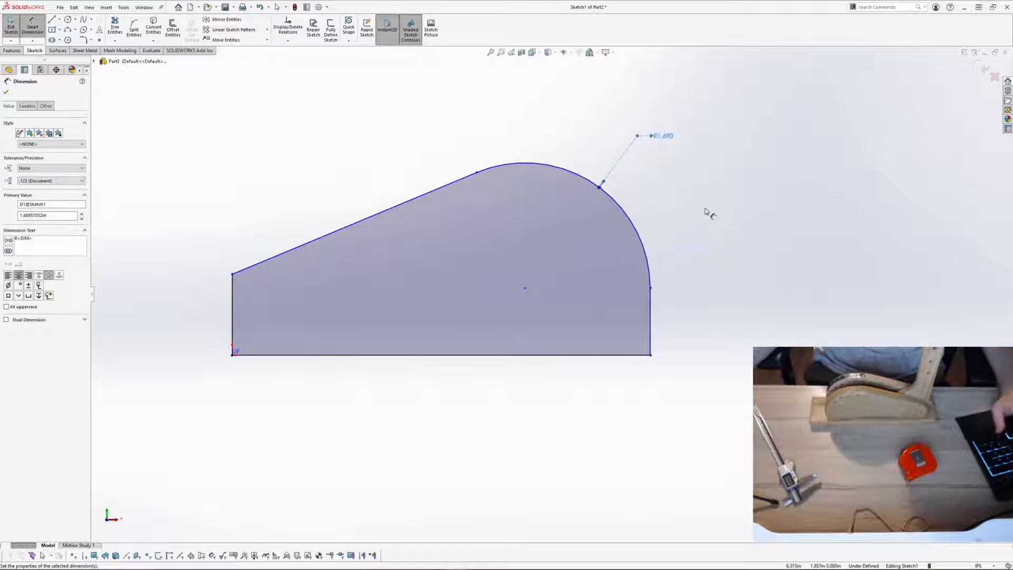
key(Delete)
Step: Dimension the profile's bottom line and set its length to 9.5 in
click(589, 355)
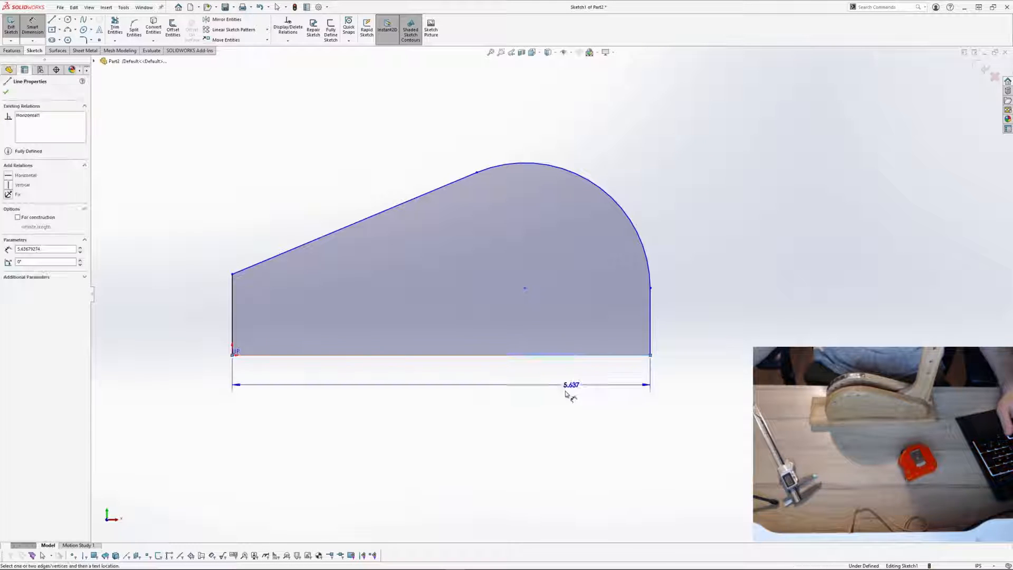
click(531, 403)
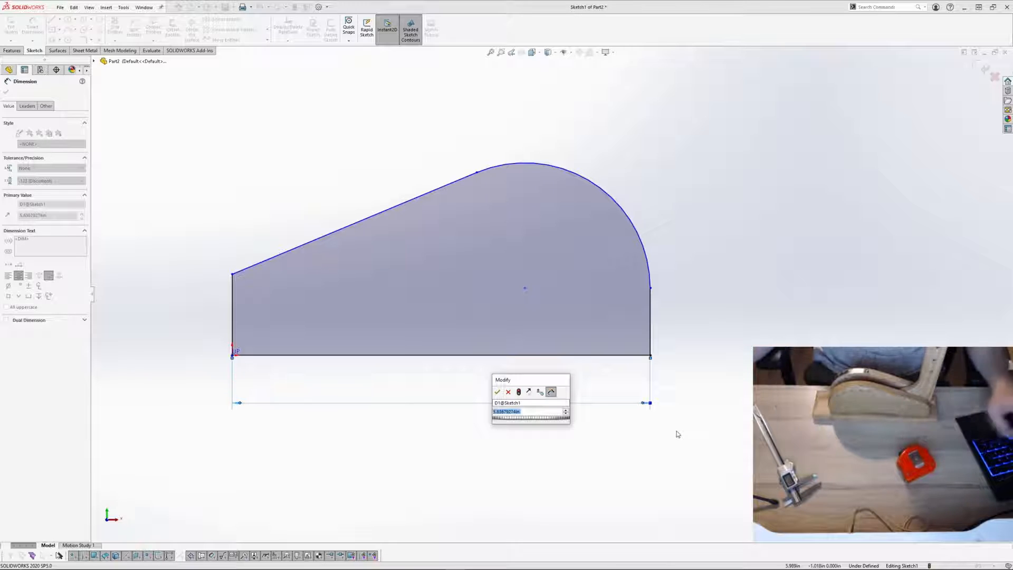
text(9.5)
key(Return)
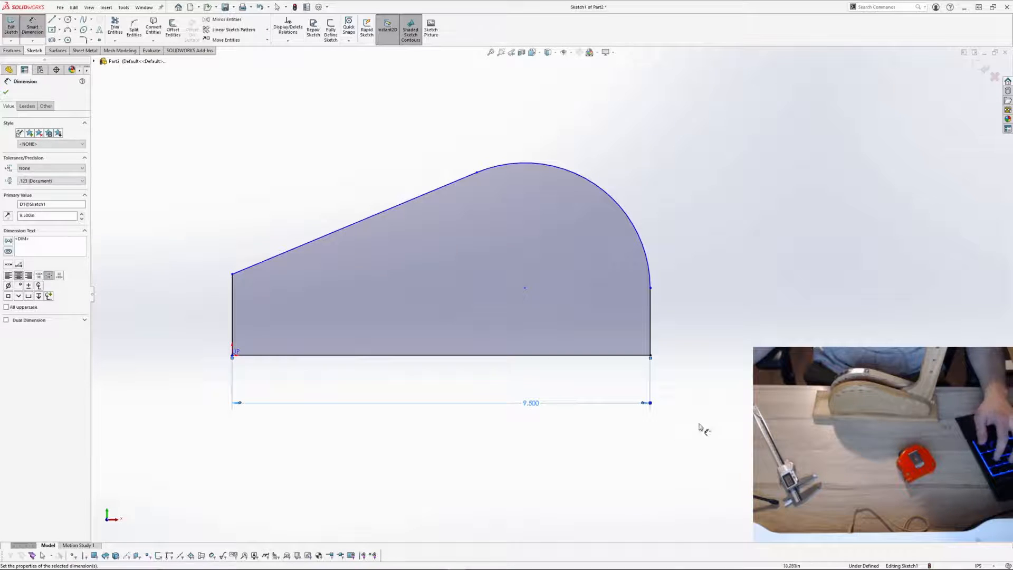
key(Escape)
Step: Dimension the vertical distance from the profile's bottom line to the arc's centre
click(582, 362)
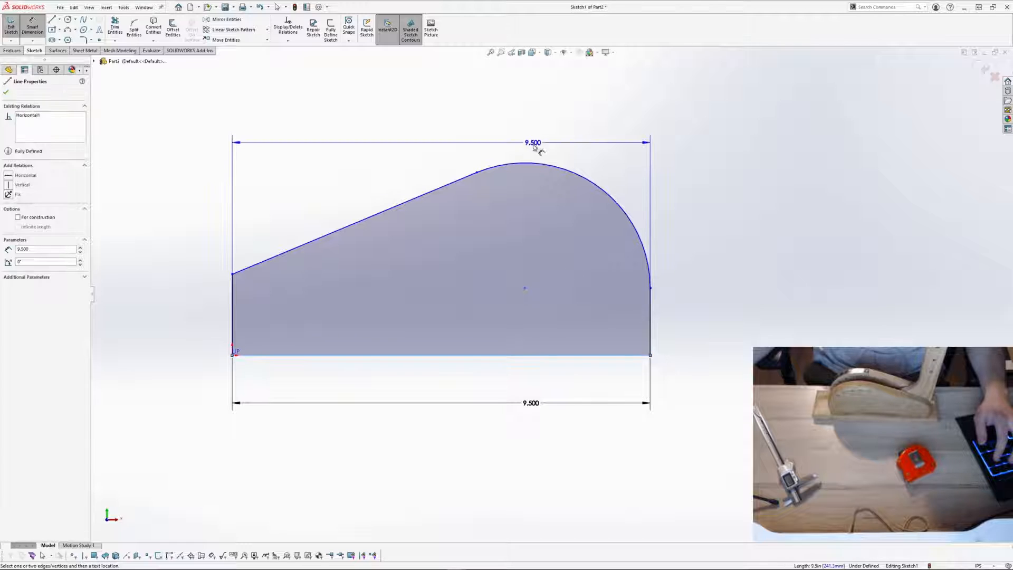
click(538, 164)
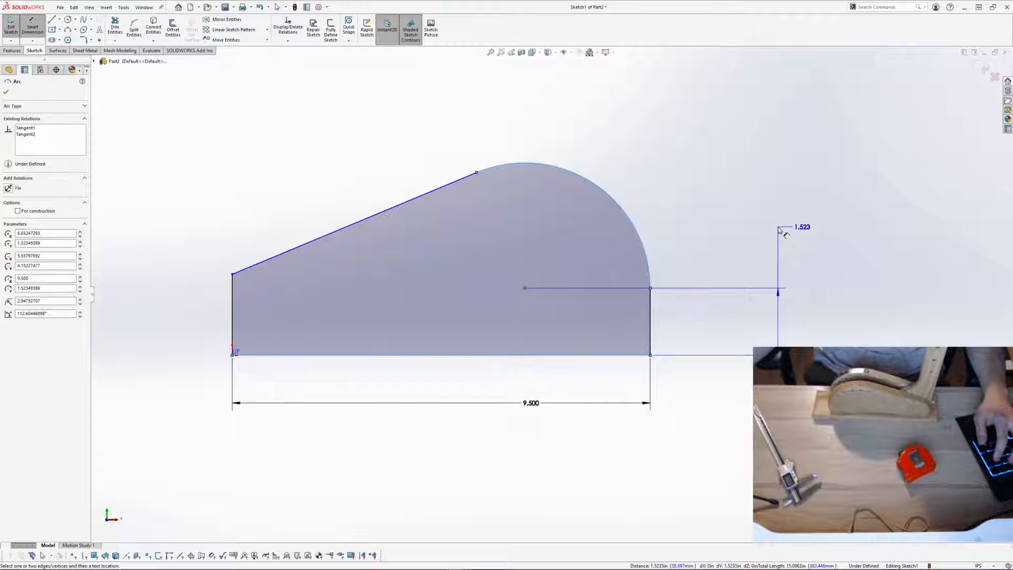
click(781, 228)
key(Return)
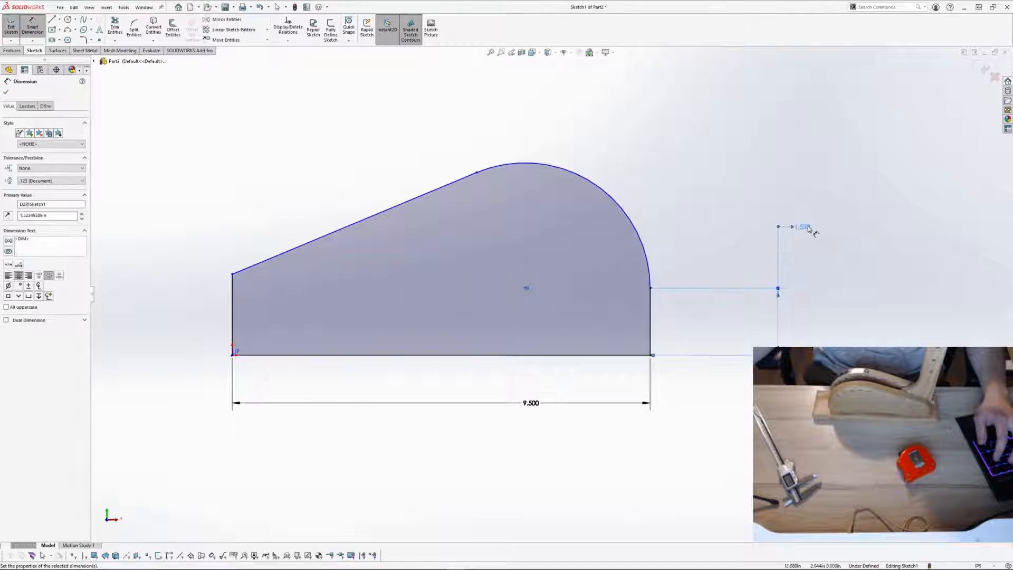
key(Escape)
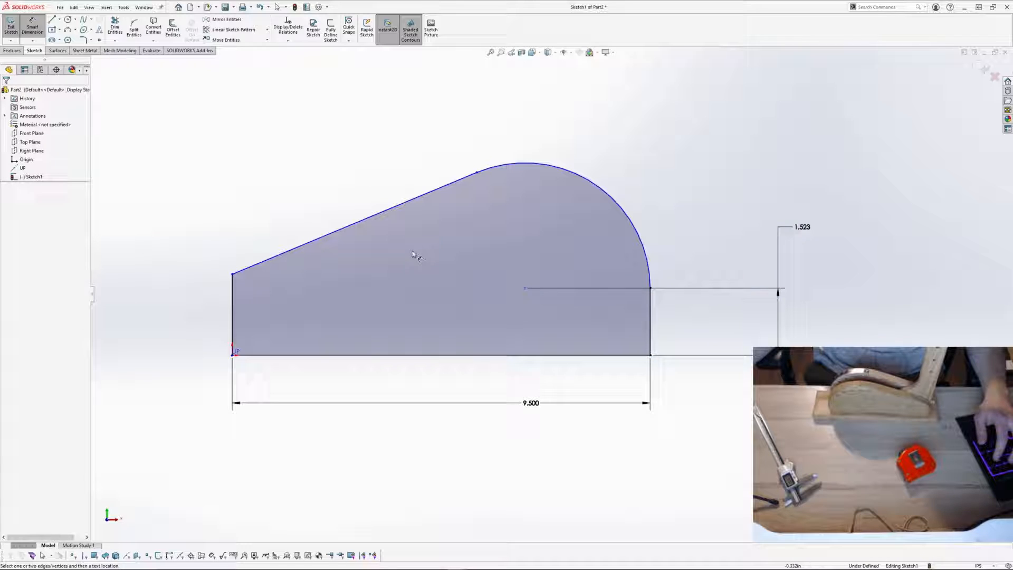
click(801, 227)
key(Escape)
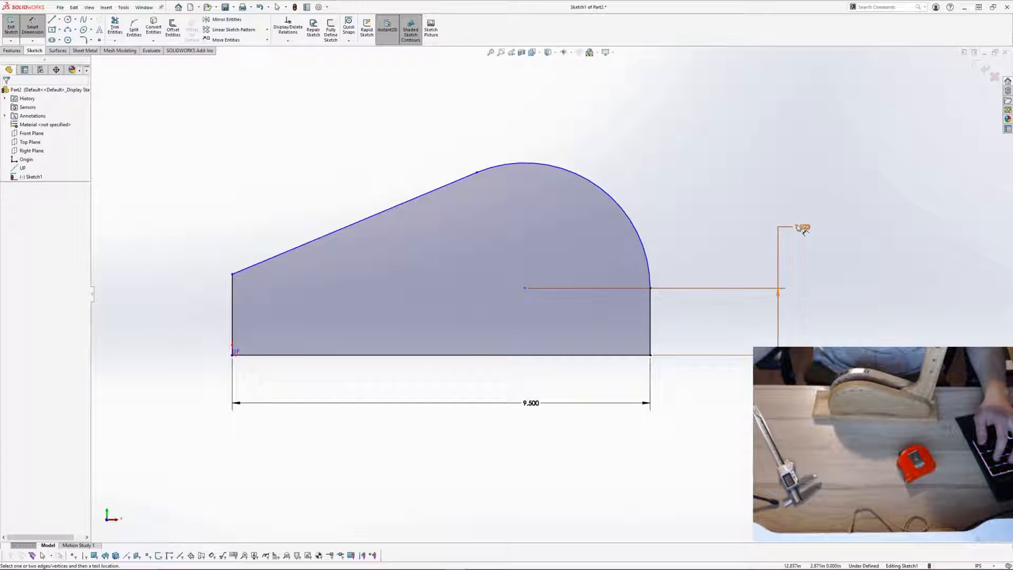
Step: Place the height dimension and set its first arc condition to Max so it runs to the arc's highest point
click(802, 227)
double_click(800, 227)
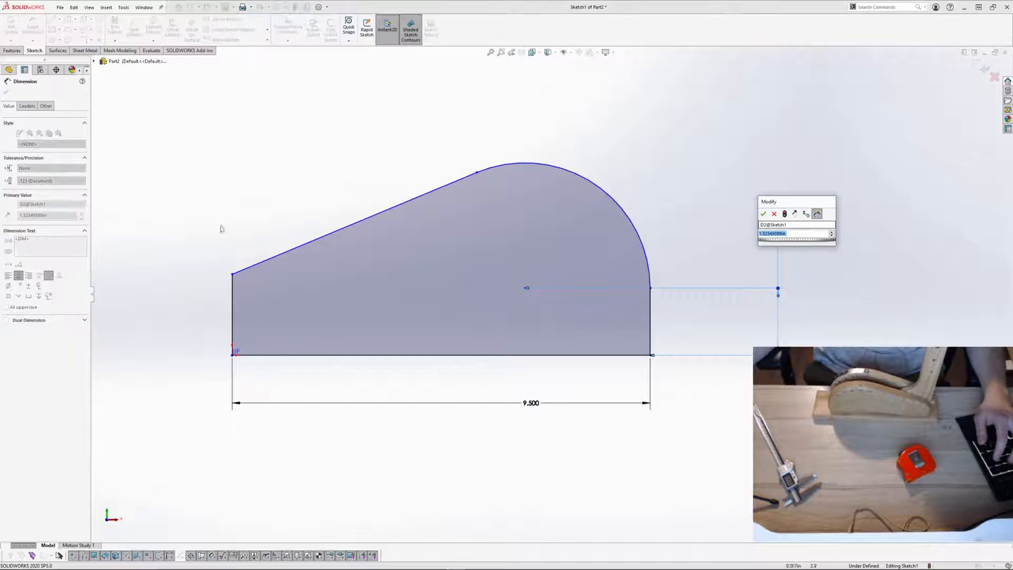
click(763, 214)
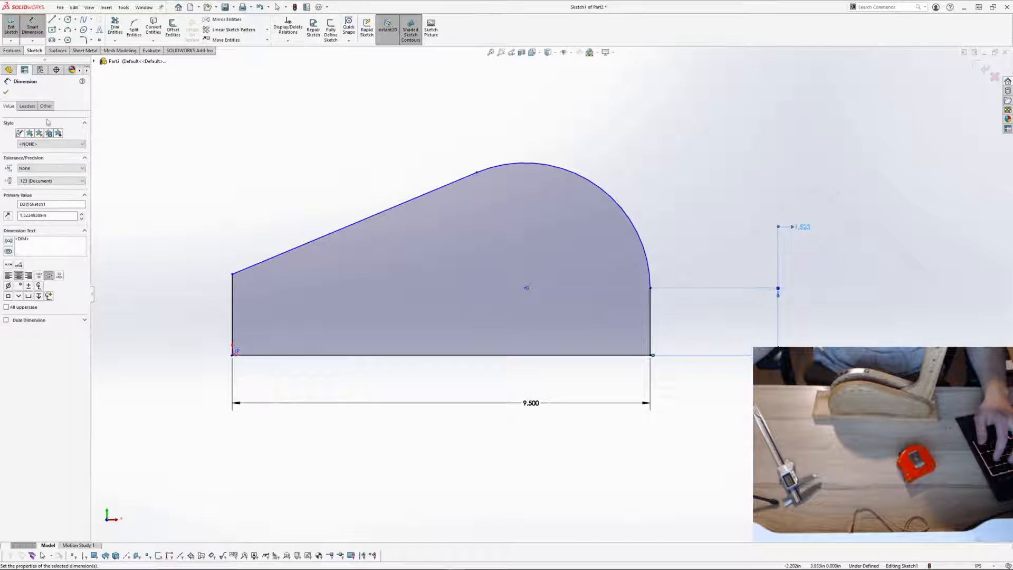
click(27, 106)
click(65, 321)
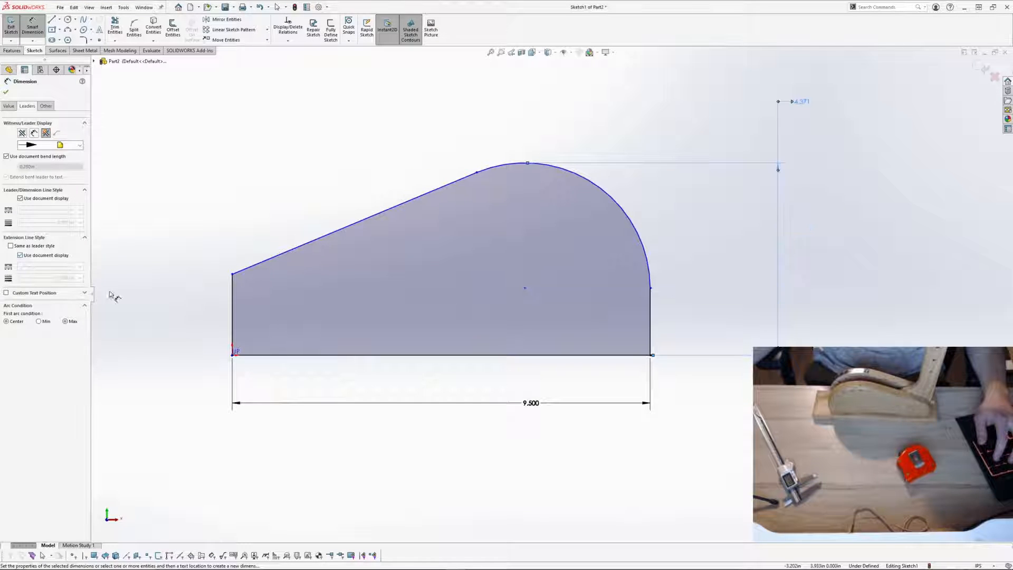
click(6, 93)
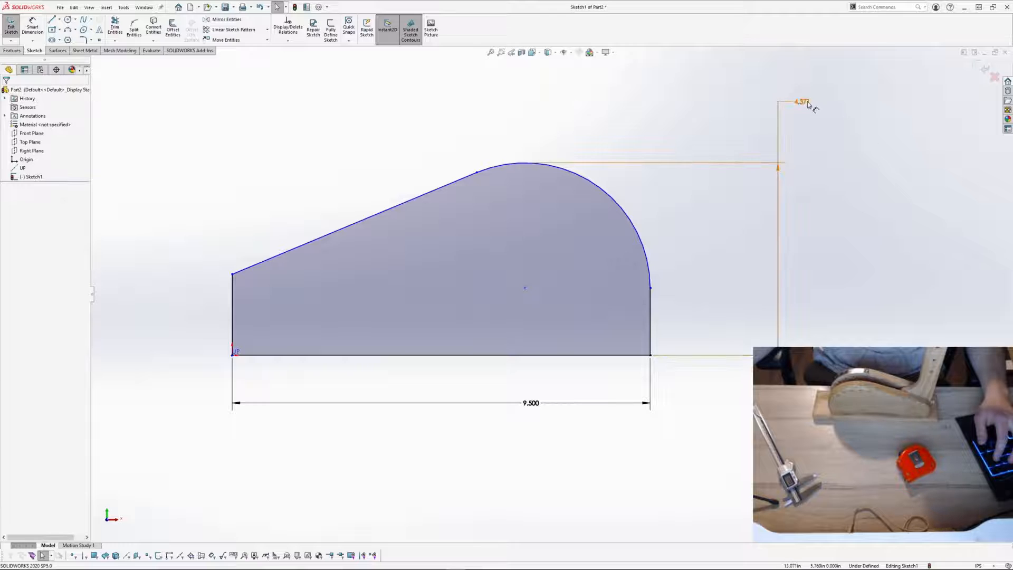
Step: Set the profile's overall height dimension to 4 in
double_click(800, 101)
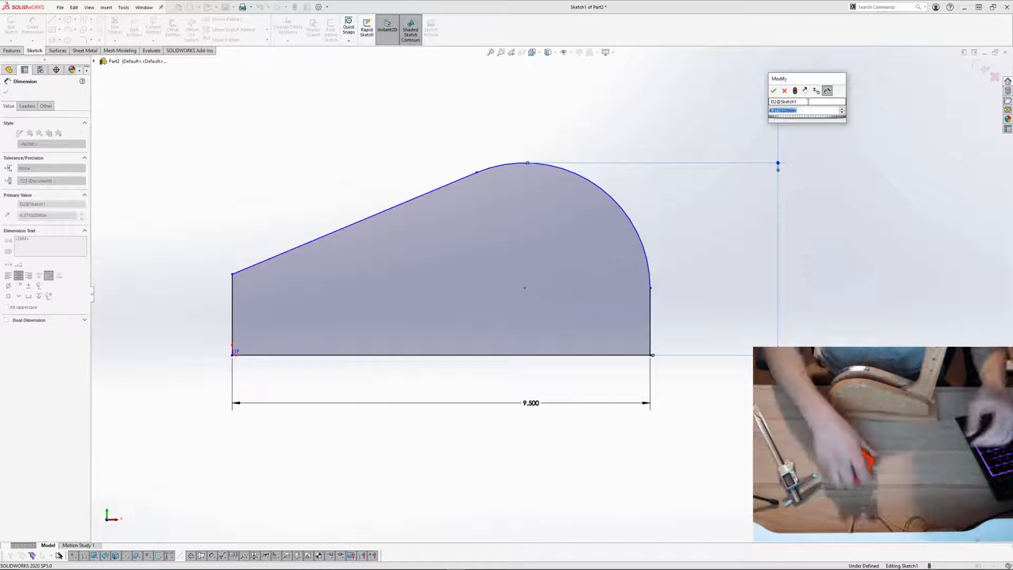
text(4)
key(Return)
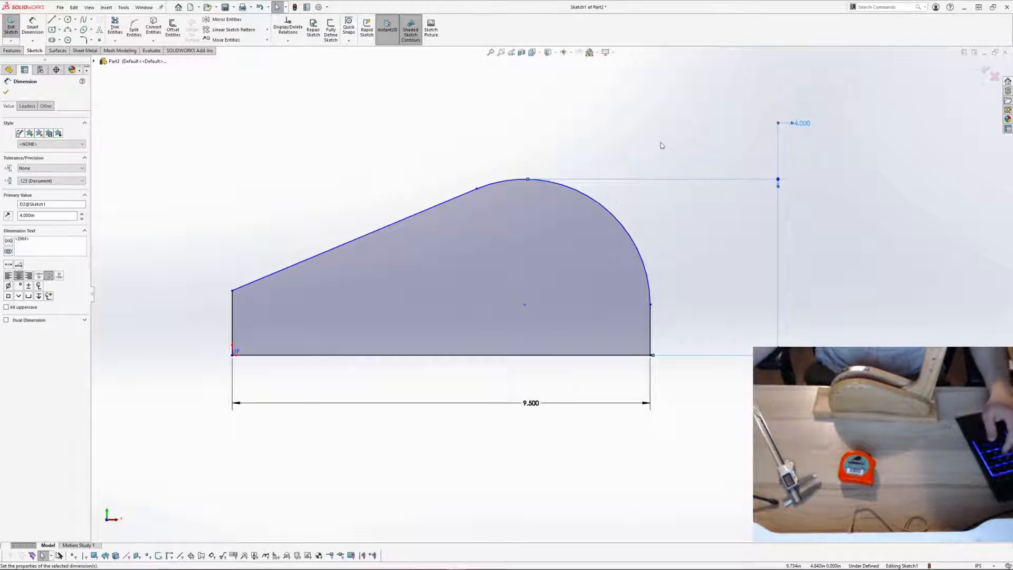
click(660, 143)
Step: Pull the upper end of the profile's left vertical line up until the line is about 2.17 in tall
click(40, 37)
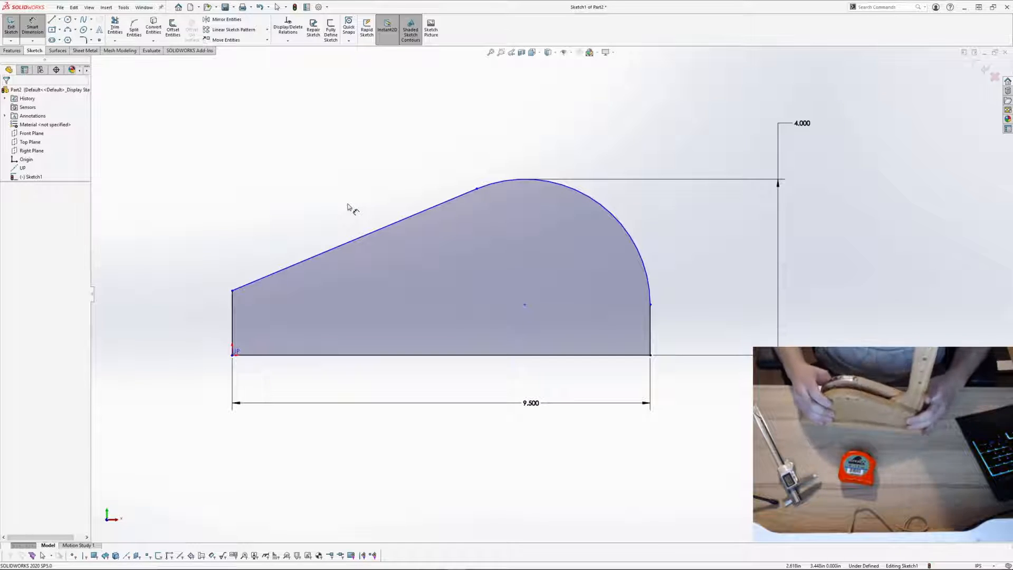
key(Escape)
drag(232, 290, 248, 261)
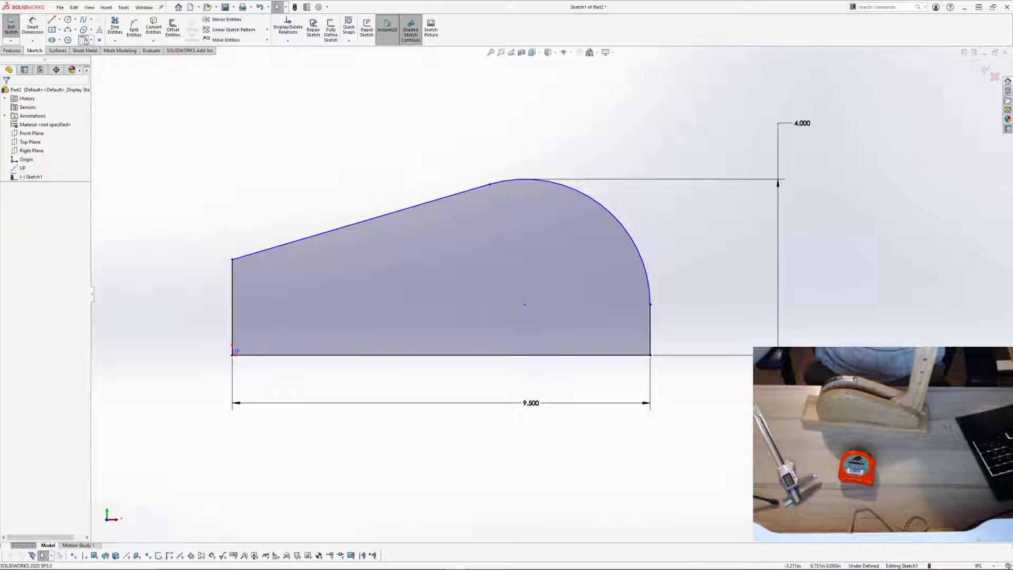
Step: Fillet the corner between the left vertical line and the sloped line with a 1 in radius
click(85, 40)
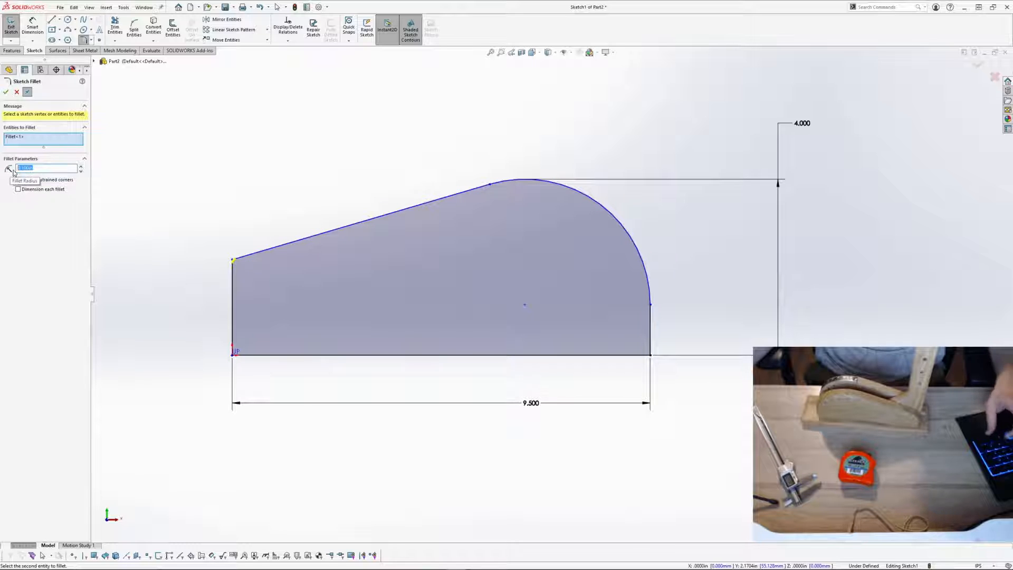
text(3)
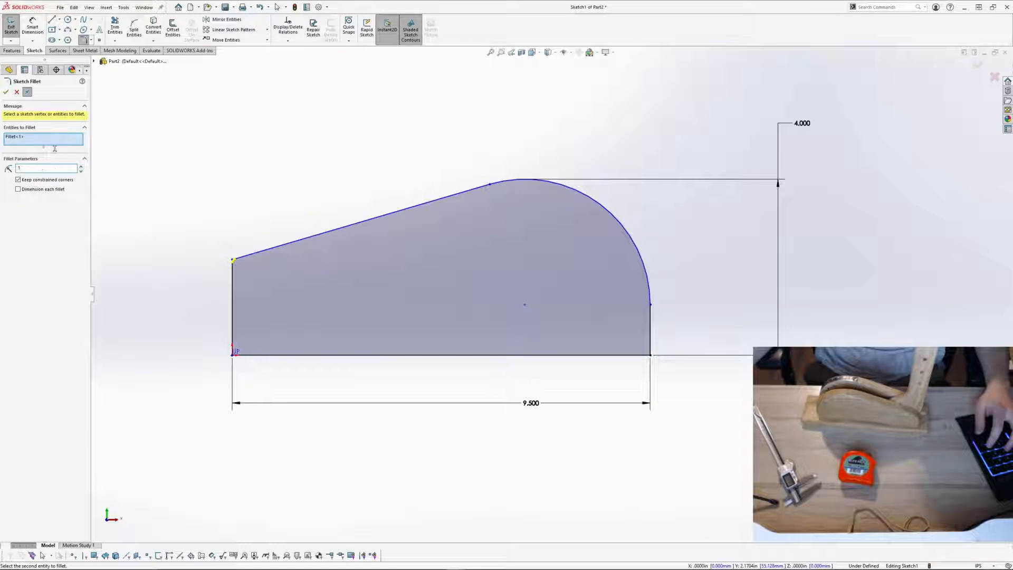
text(1)
scroll(233, 260, down, 3)
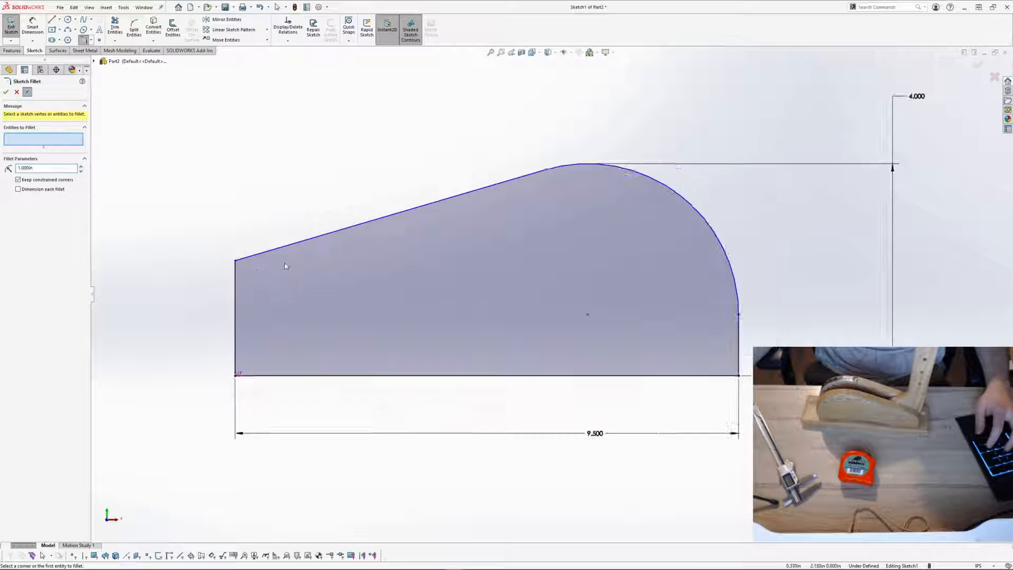
click(233, 261)
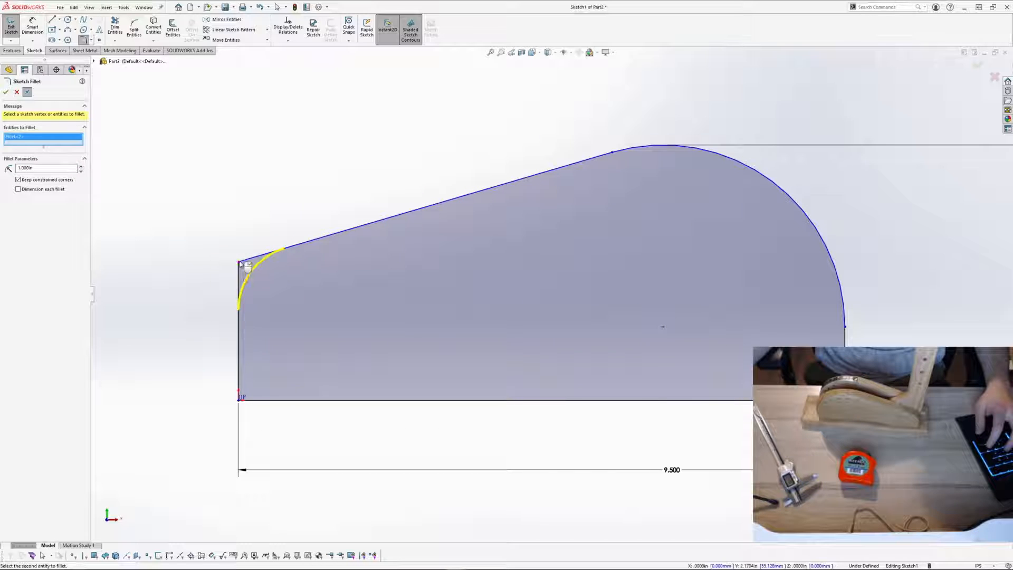
click(6, 92)
key(f)
scroll(354, 280, down, 2)
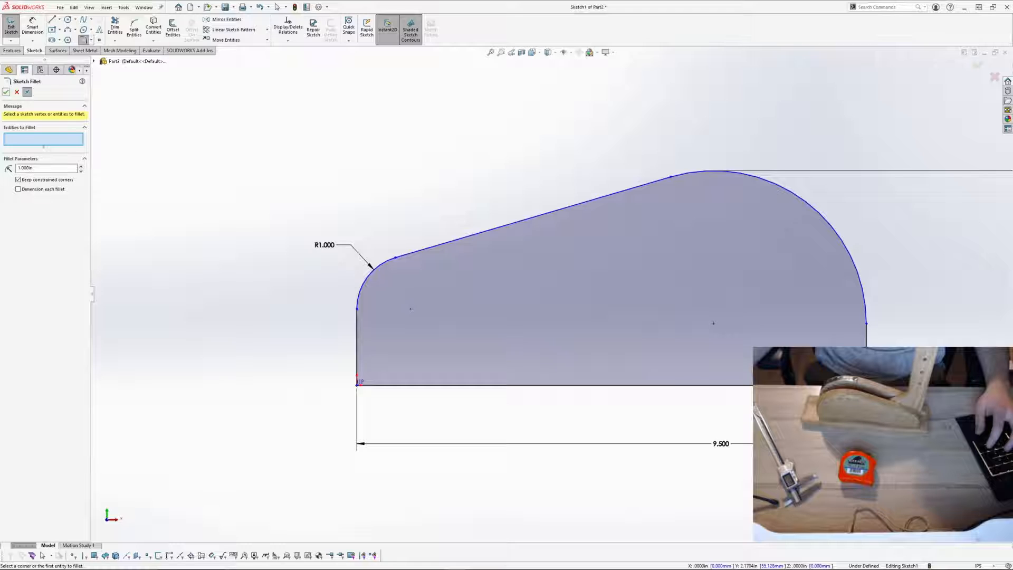
scroll(518, 251, up, 2)
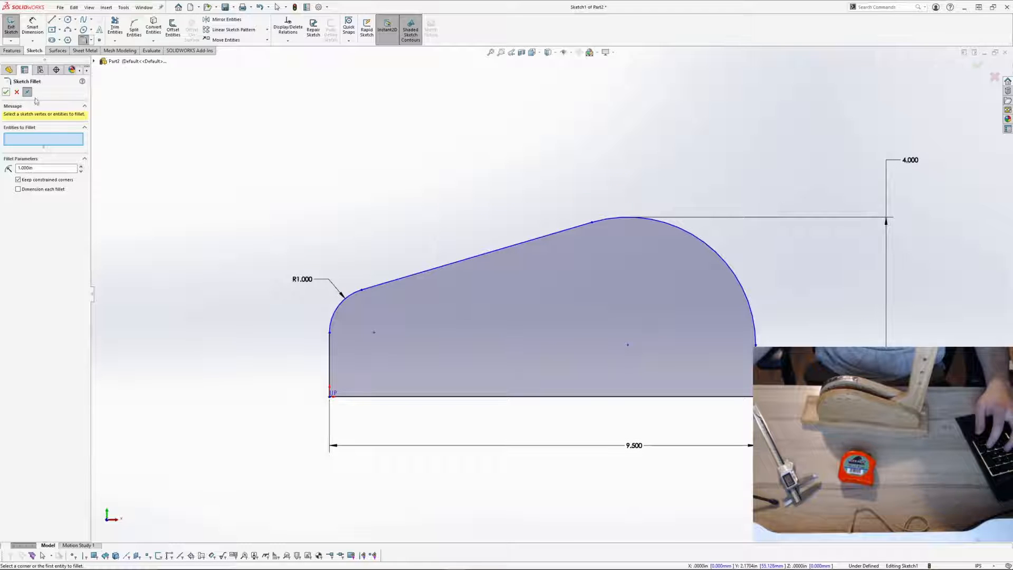
click(6, 91)
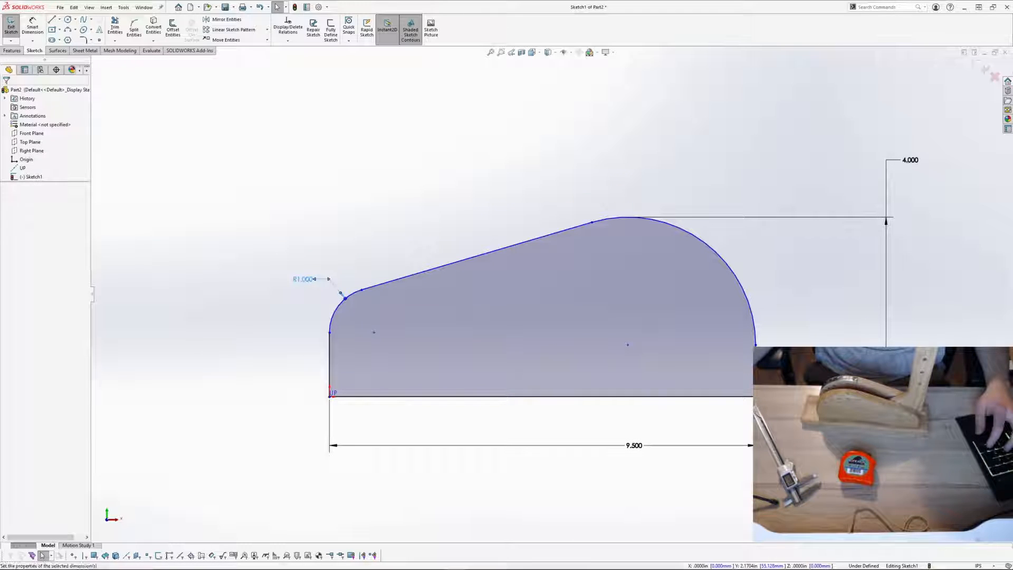
double_click(301, 279)
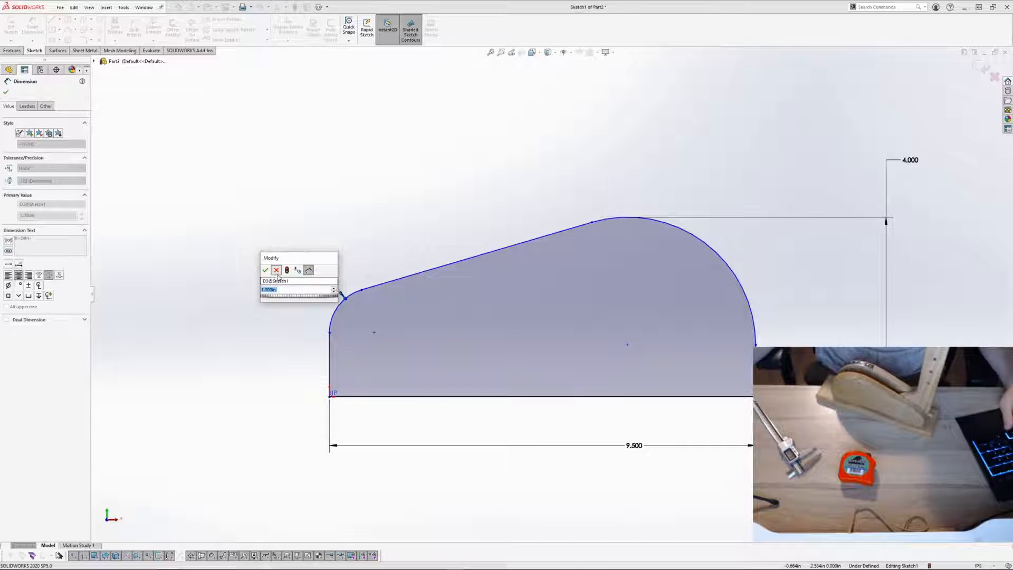
key(Return)
Step: Dimension the short left vertical line below the fillet and set its length to 0.625 in
click(32, 28)
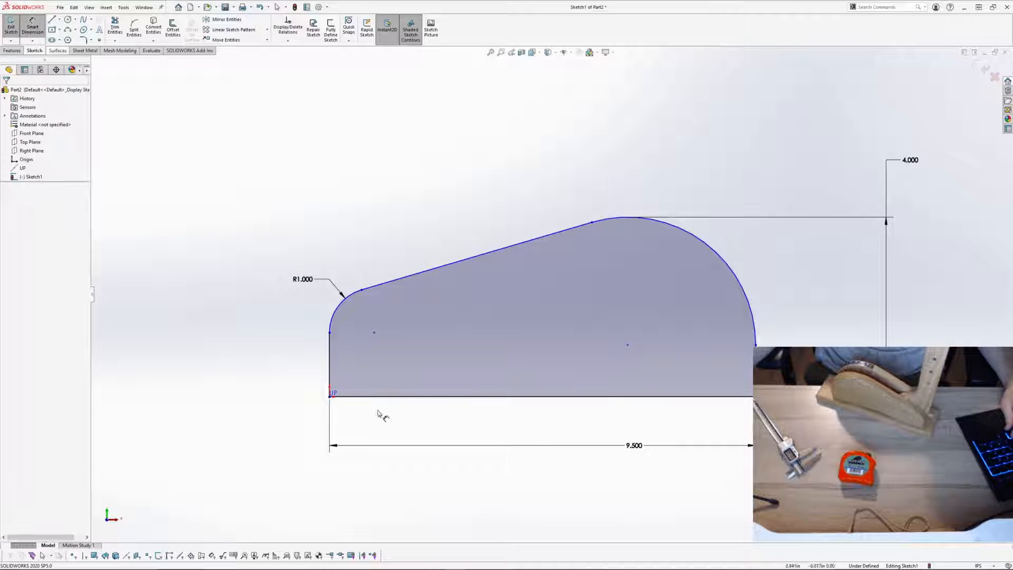
click(330, 365)
click(292, 354)
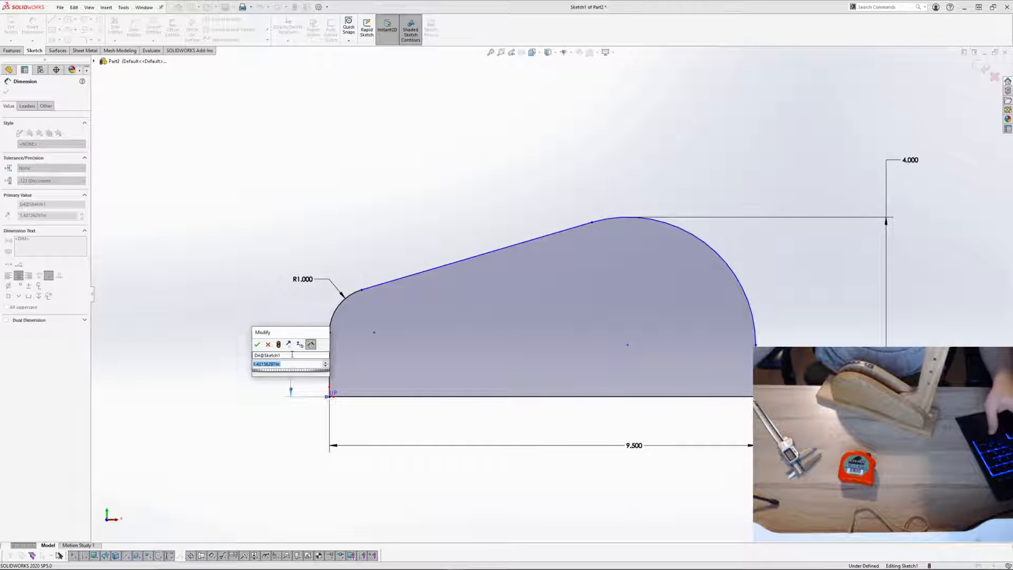
text(.625)
key(Return)
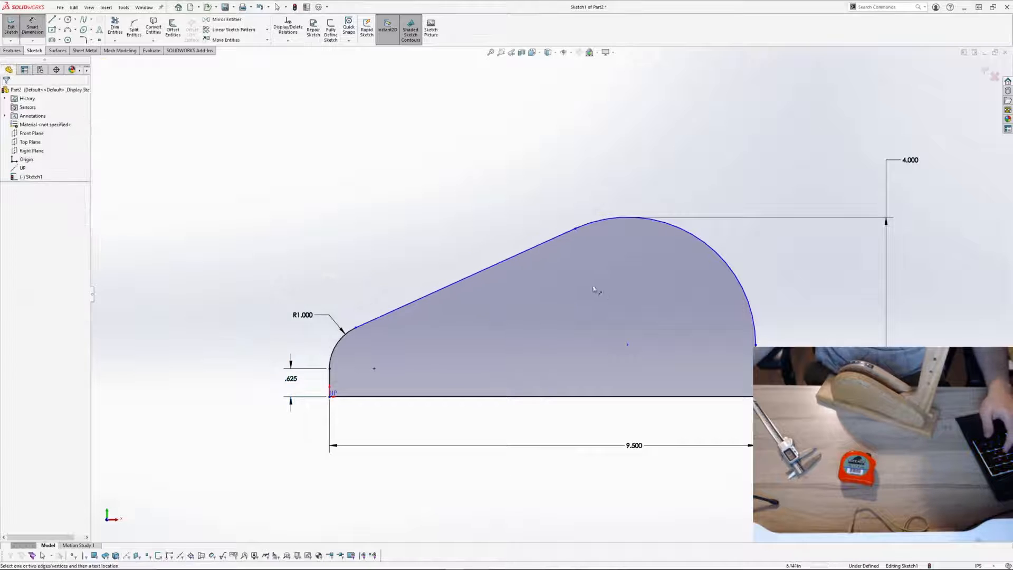
scroll(593, 290, down, 1)
scroll(538, 303, up, 1)
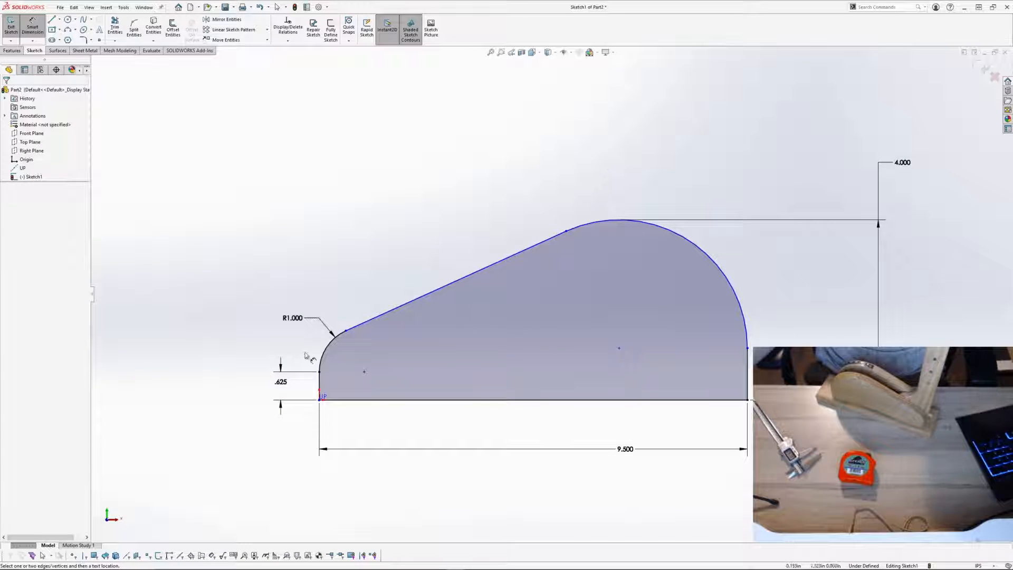
key(Escape)
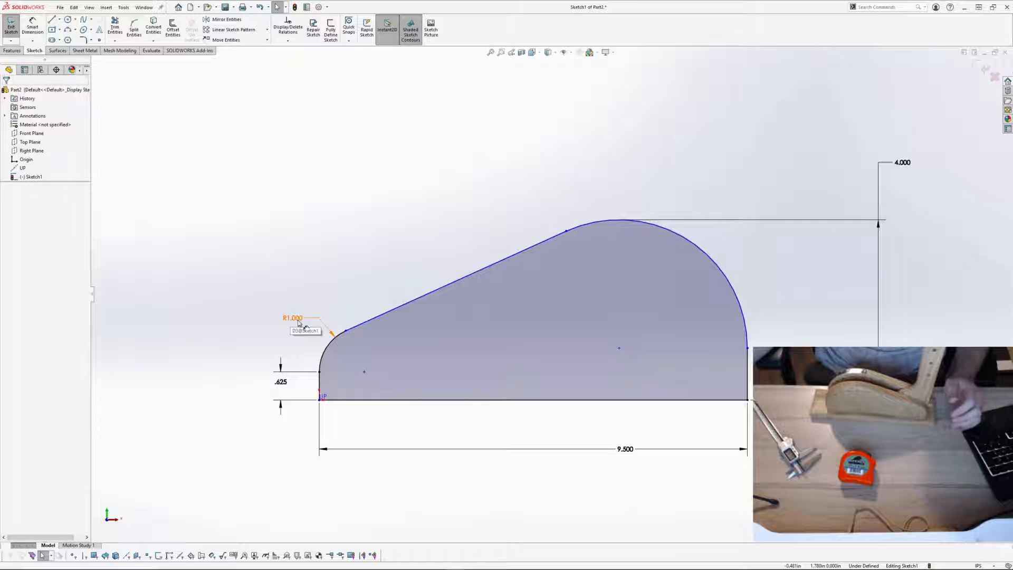
Step: Set the radius of the profile's left corner fillet to 2 in
double_click(294, 318)
text(2)
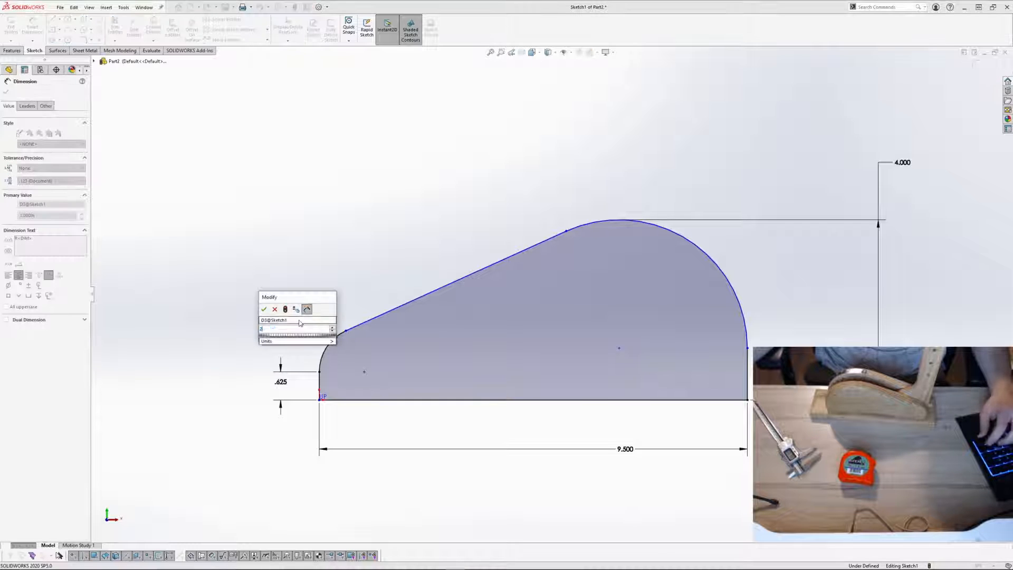
key(Return)
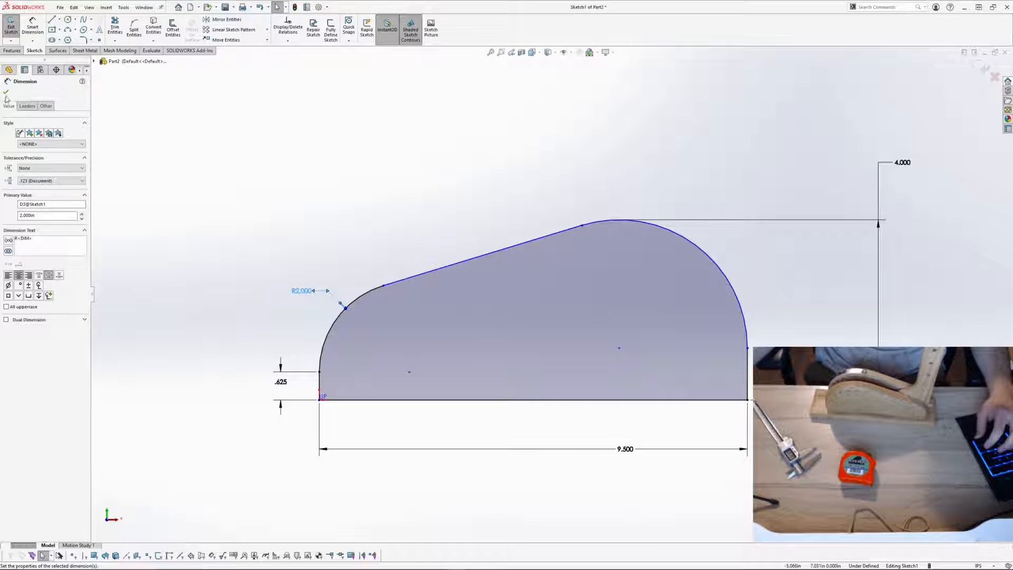
click(6, 94)
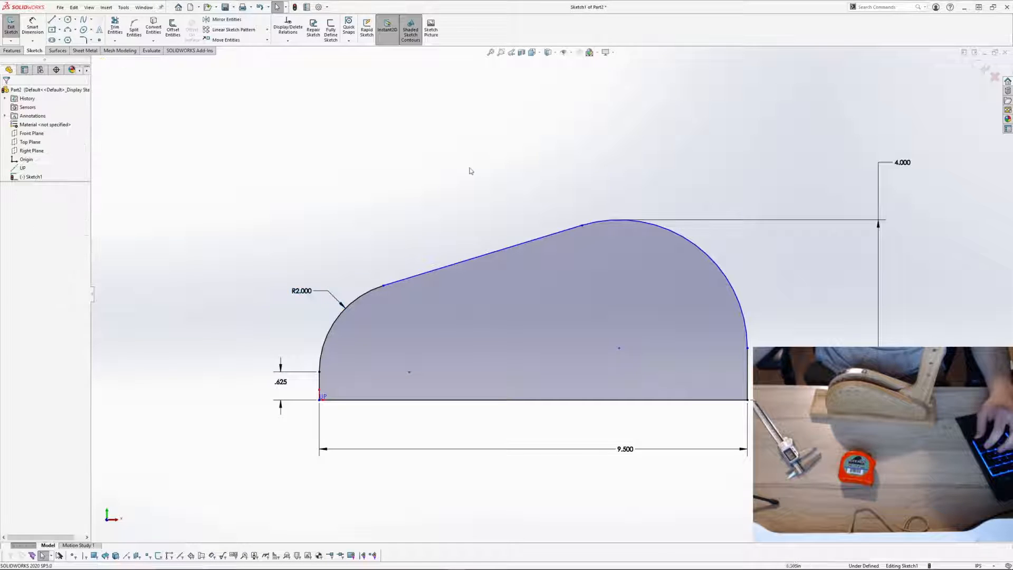
Step: Dimension the large right arc of the profile and set its radius to 3.25 in
click(32, 24)
click(713, 264)
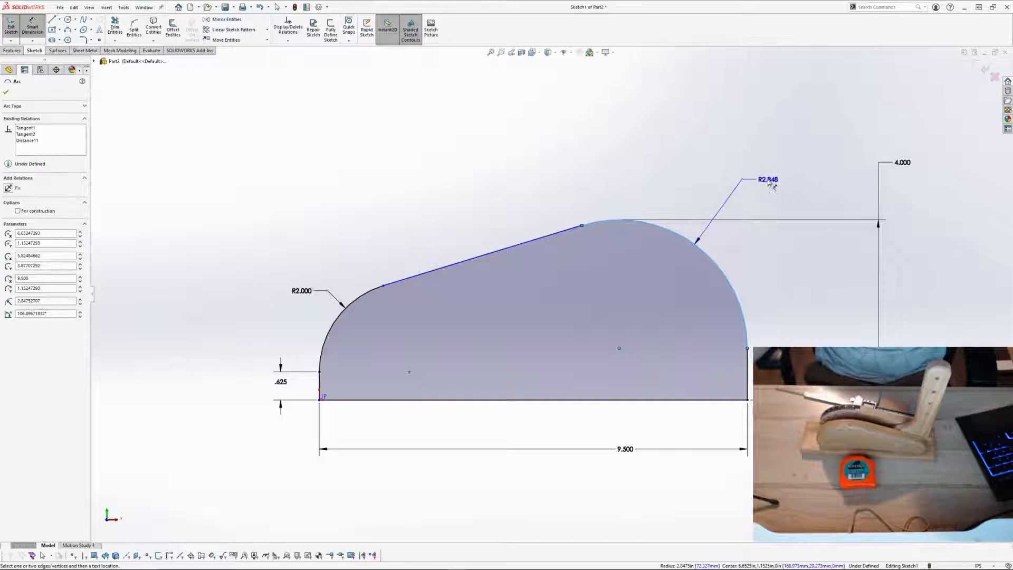
click(771, 185)
text(3)
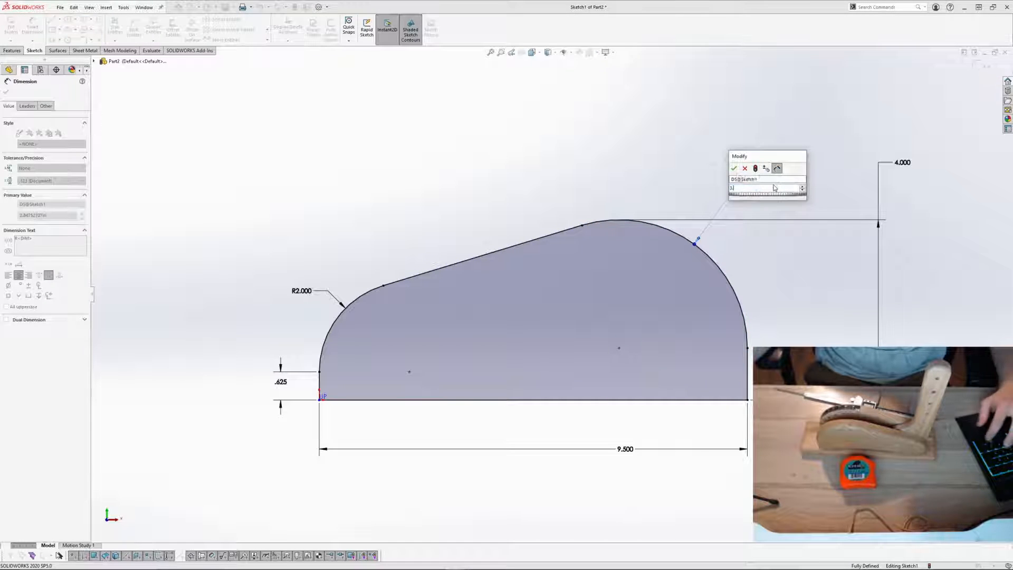
text(.25)
key(Return)
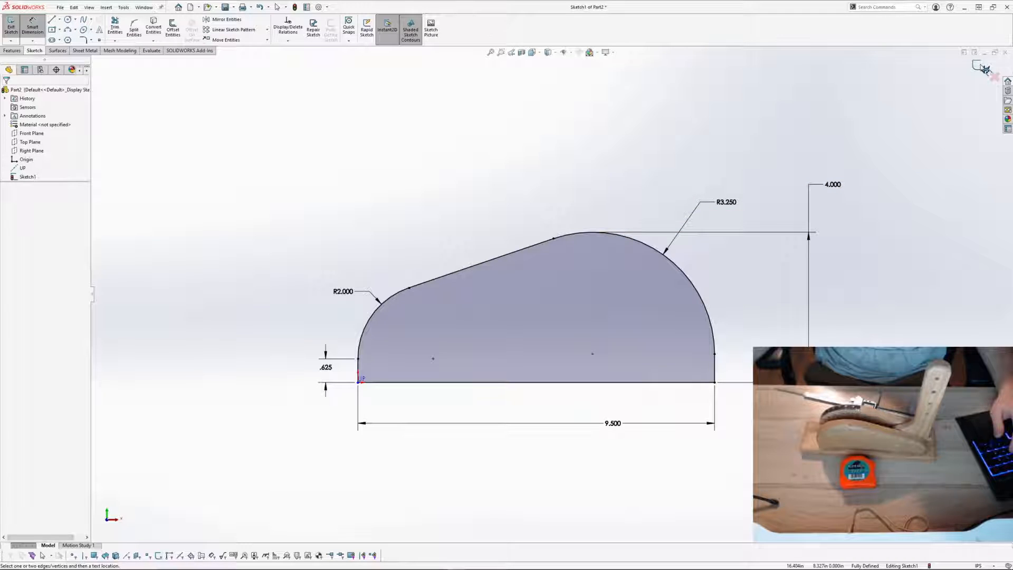
Step: Finish the sketch and extrude the side profile as a blind boss 0.75 in deep
click(982, 68)
mouse_move(704, 245)
middle_down()
mouse_move(739, 272)
mouse_move(547, 193)
middle_up()
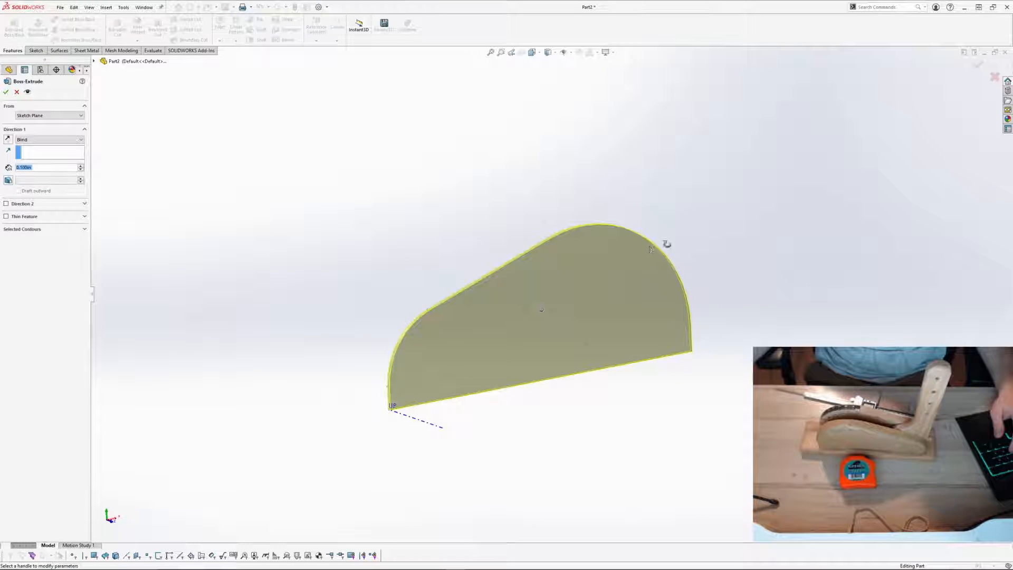
middle_drag(667, 243, 716, 240)
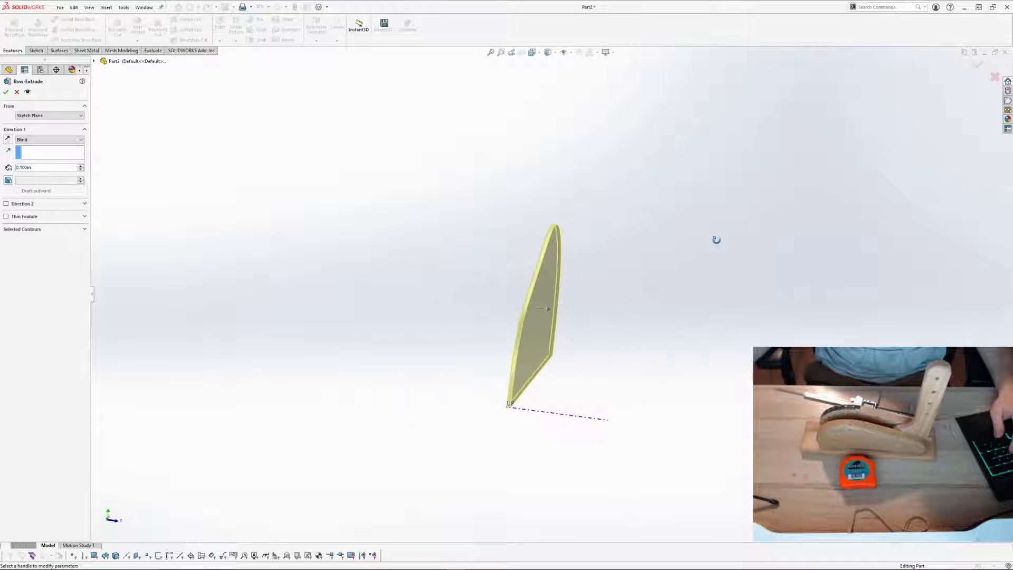
double_click(24, 167)
text(.75)
key(Return)
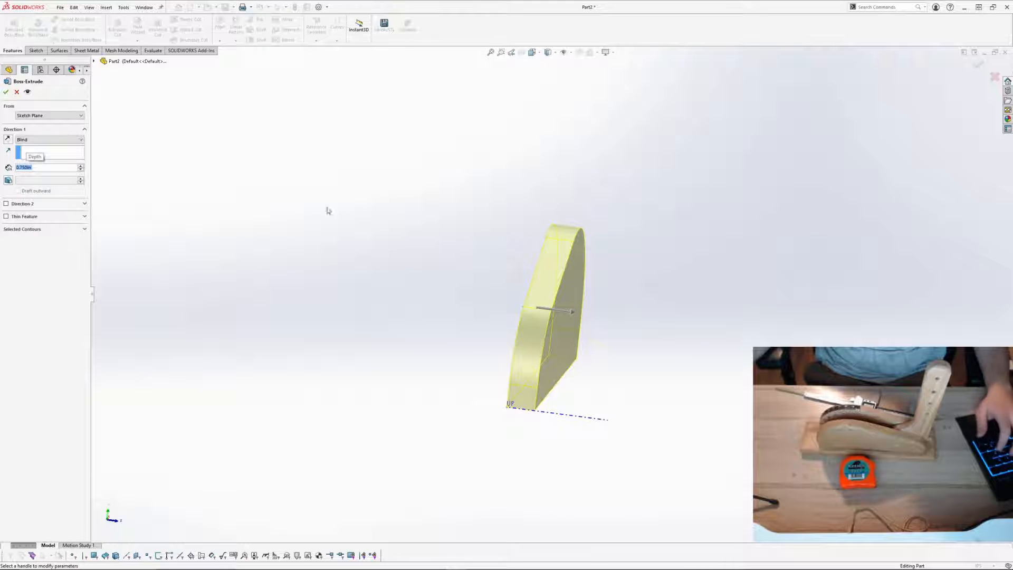
middle_drag(328, 211, 319, 212)
click(7, 92)
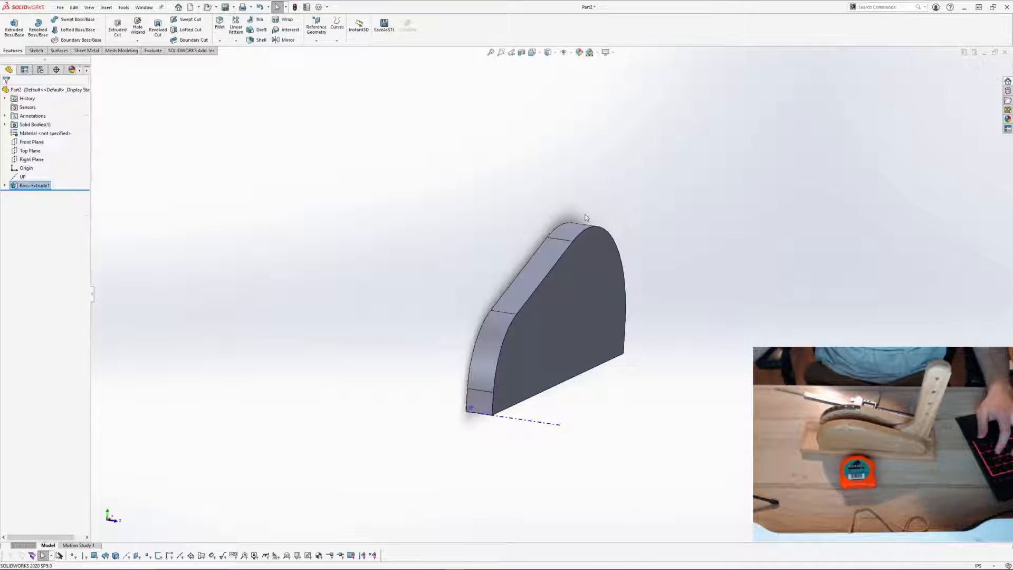
Step: Save the part to the Desktop as Side and close it to return to the assembly
middle_drag(527, 185, 676, 203)
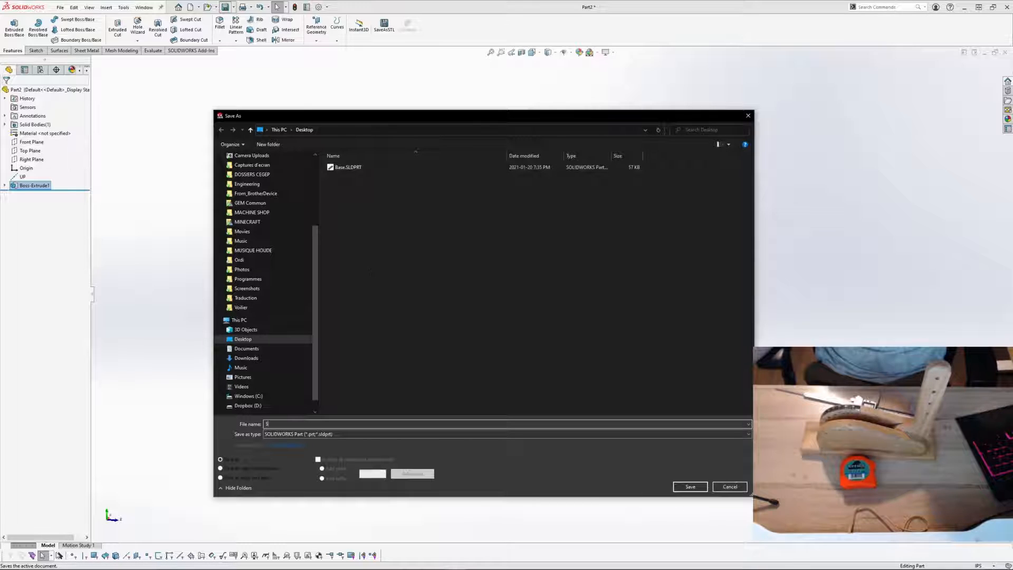
click(690, 486)
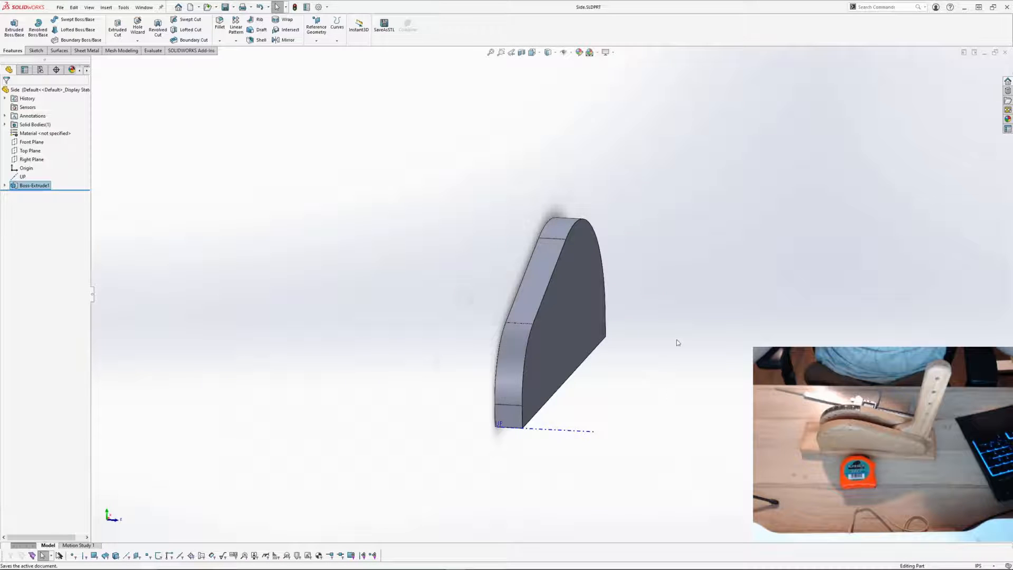
middle_drag(677, 340, 630, 287)
click(1005, 54)
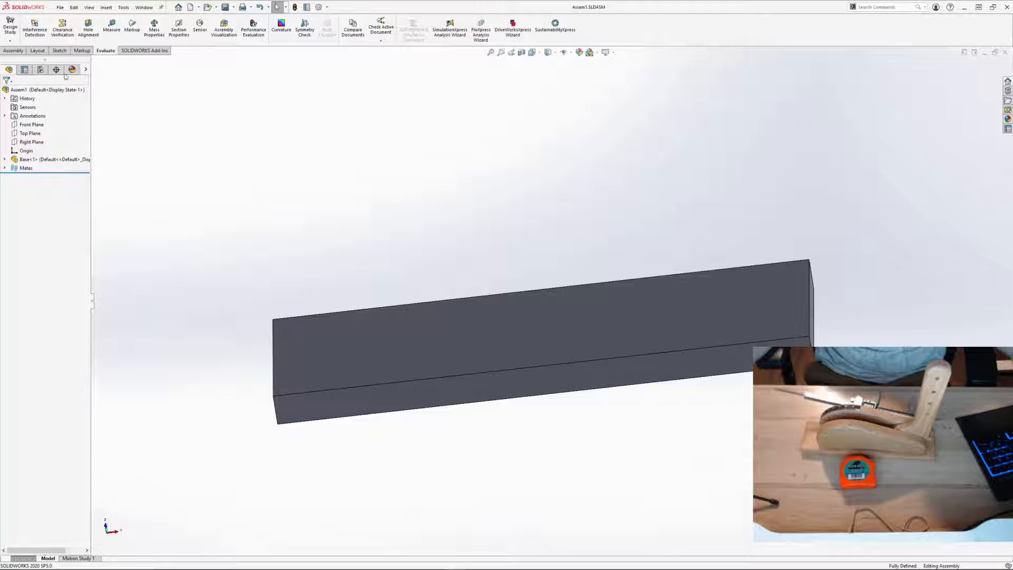
Step: Insert the saved Side.SLDPRT part into the assembly and place it freely beside the base
click(15, 51)
click(43, 26)
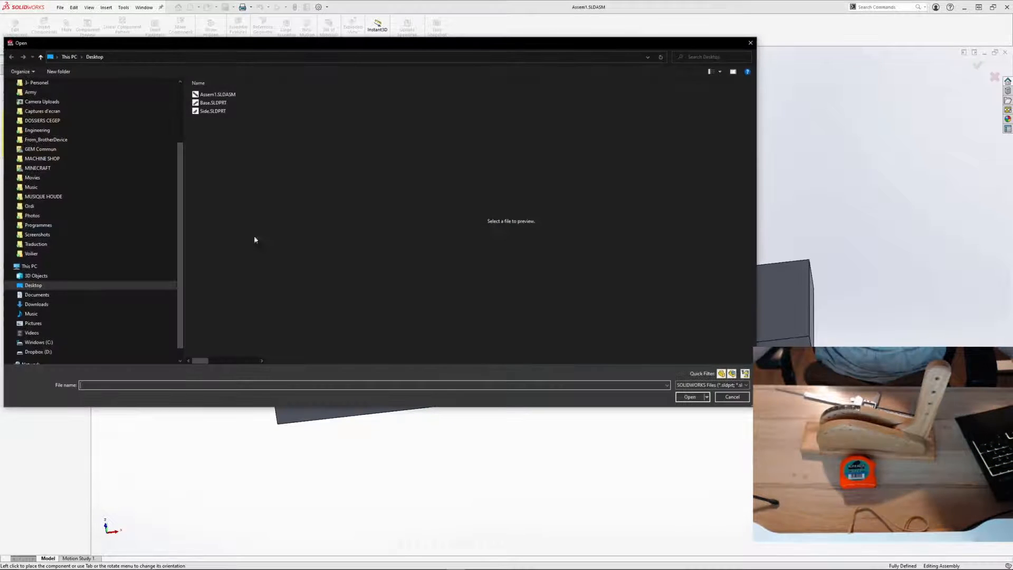
click(229, 103)
click(212, 111)
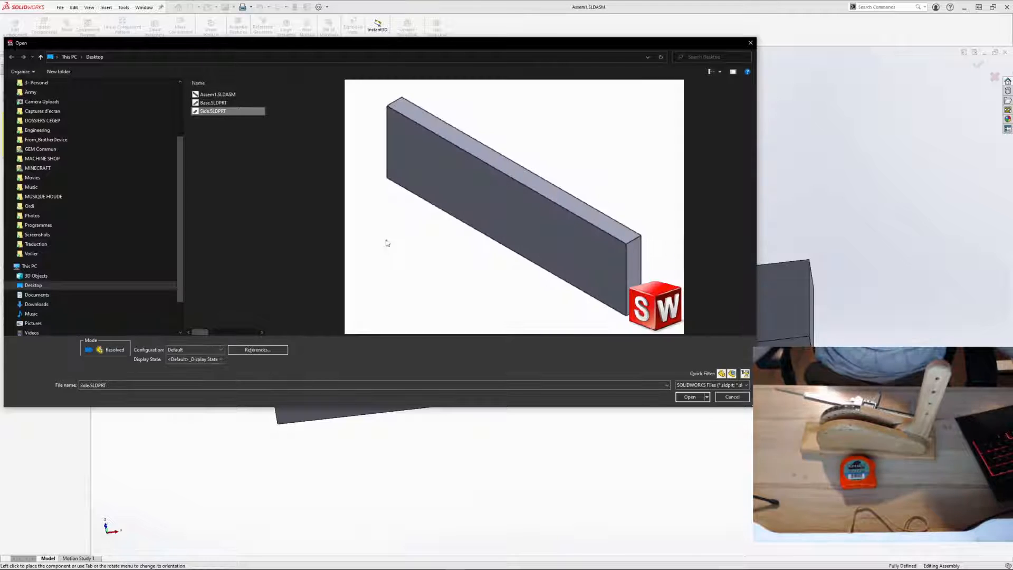
click(698, 397)
click(516, 199)
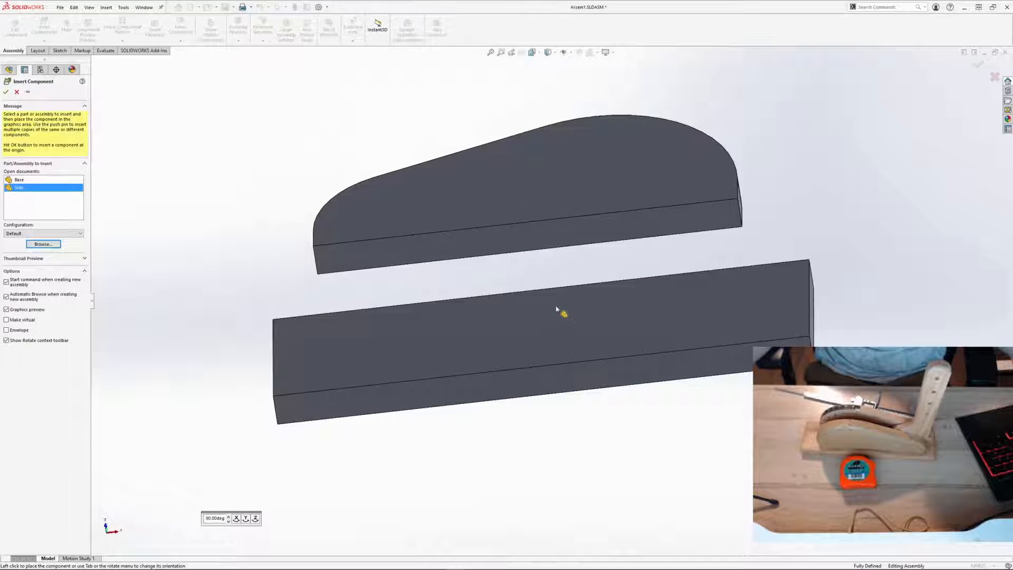
Step: Rotate the side plate until it stands upright with its flat edge down, and move it over the base
scroll(552, 300, up, 3)
middle_drag(553, 300, 527, 224)
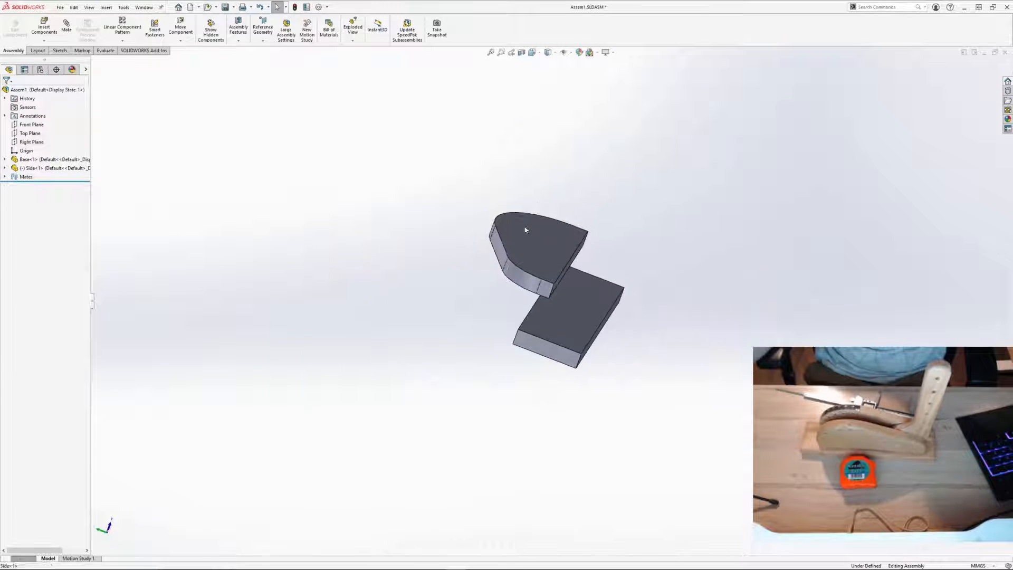
click(538, 237)
right_click(539, 237)
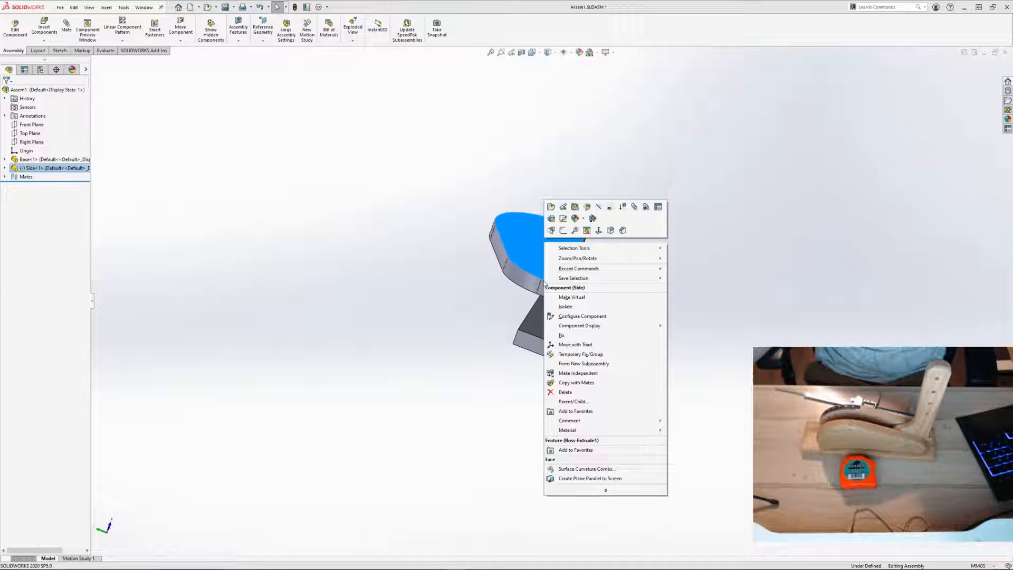
click(569, 353)
drag(522, 214, 609, 247)
click(690, 291)
middle_drag(691, 290, 587, 260)
drag(587, 260, 593, 283)
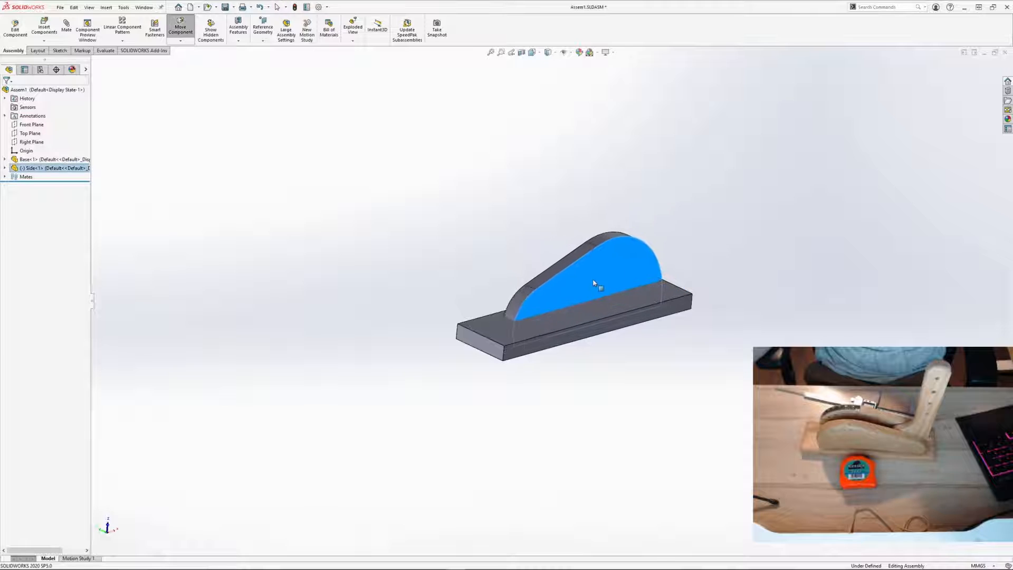
Step: Lift the side plate clear of the base and shift it toward the base's long edge
middle_drag(724, 343, 775, 319)
click(775, 317)
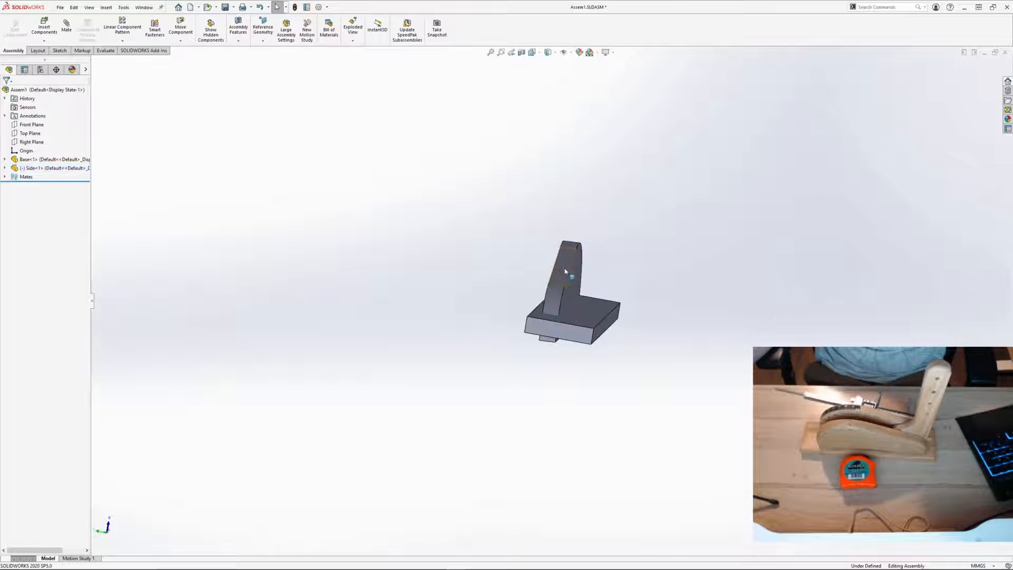
drag(565, 271, 612, 238)
click(670, 291)
Step: Add a coincident mate between the side plate's flat bottom face and the base's top face
middle_drag(670, 289, 671, 258)
scroll(653, 303, down, 4)
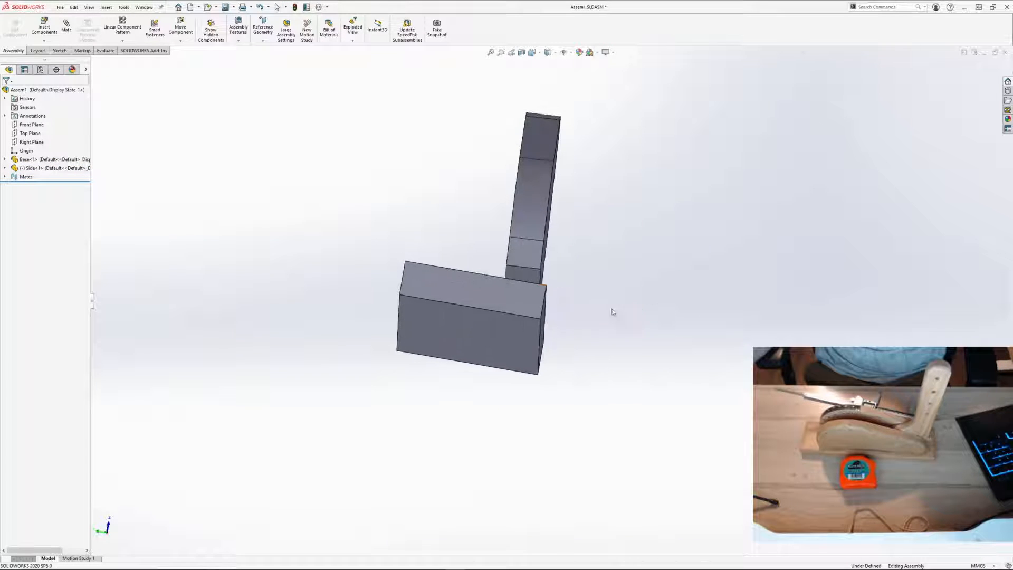
click(533, 275)
middle_drag(544, 285, 491, 321)
ctrl+click(477, 328)
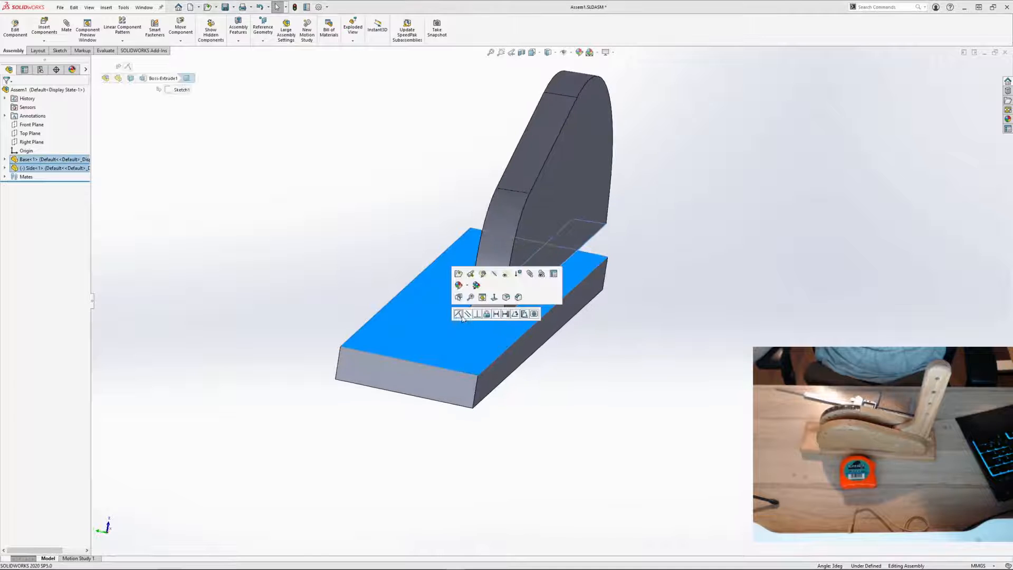
click(459, 314)
click(580, 282)
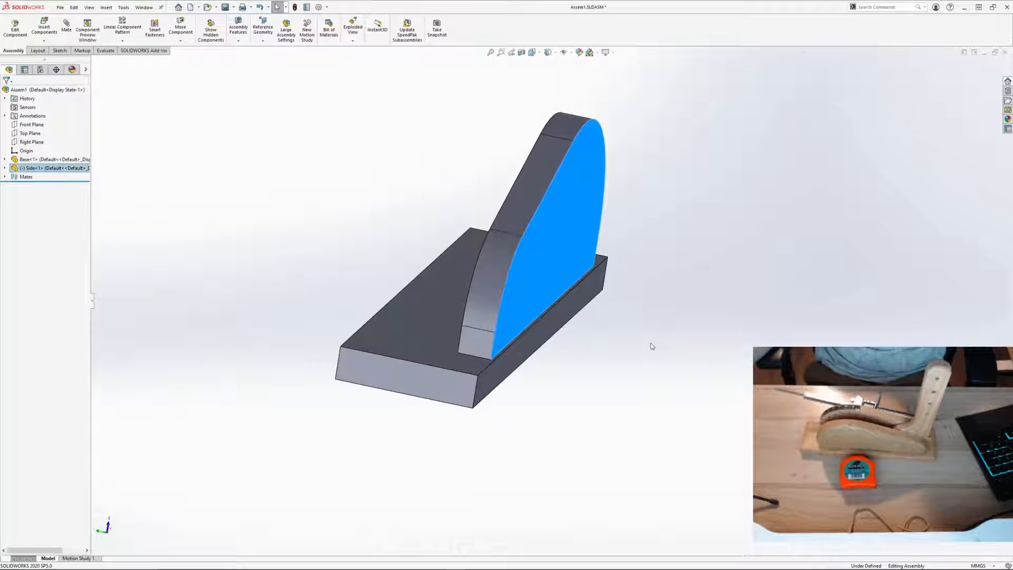
click(651, 344)
Step: Add a 1.625 in distance mate between the end face at the side plate's taller end and the base's nearest end face
middle_drag(651, 344, 575, 326)
scroll(625, 325, up, 2)
middle_drag(692, 288, 716, 299)
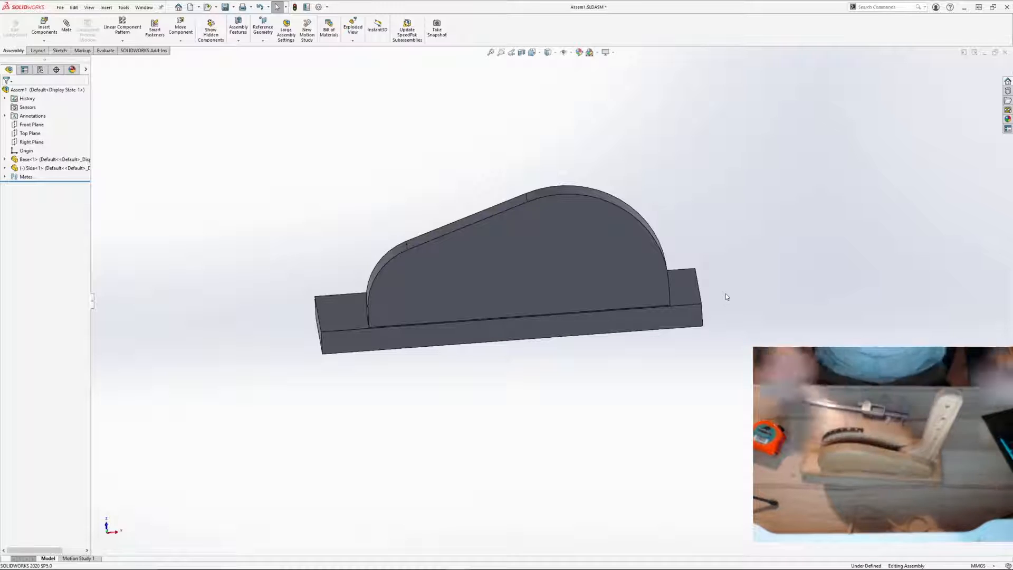
middle_drag(707, 255, 55, 136)
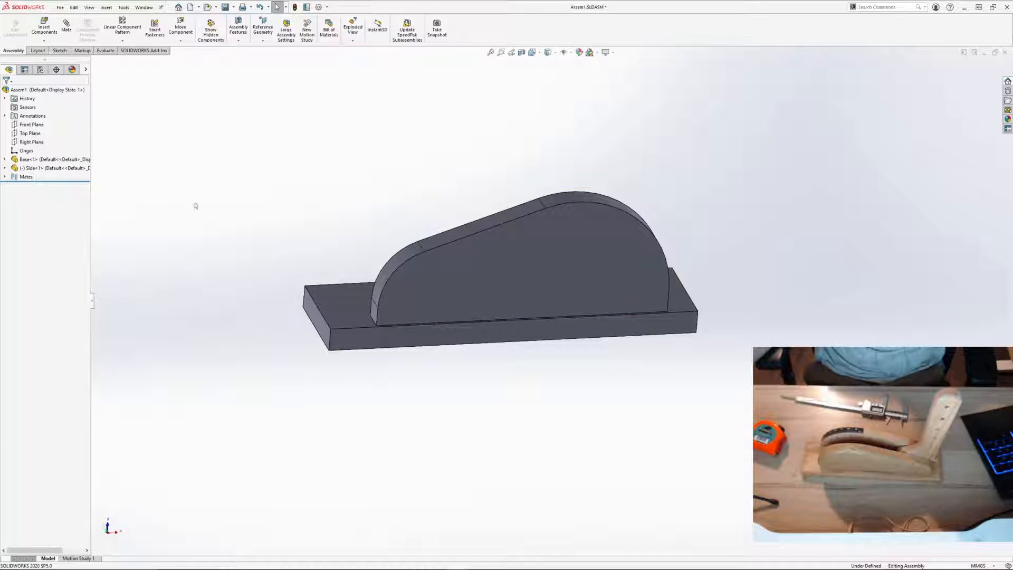
middle_drag(195, 206, 304, 196)
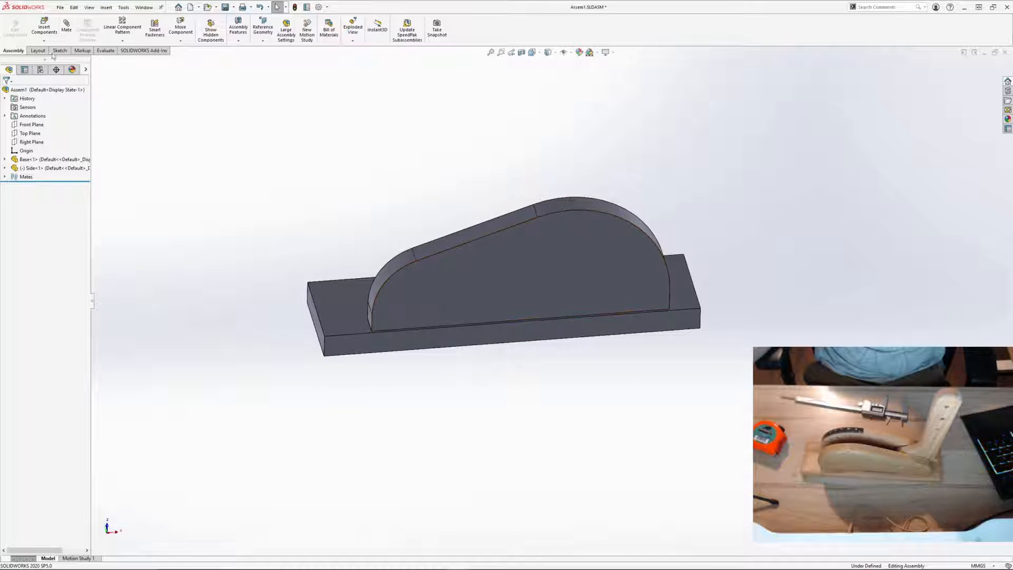
middle_drag(496, 226, 633, 296)
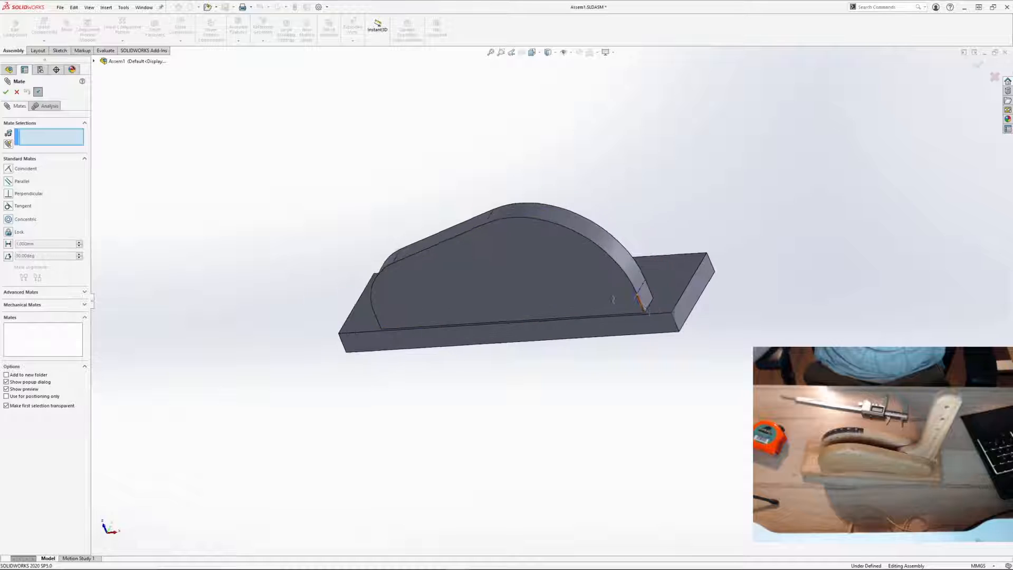
click(641, 302)
click(686, 307)
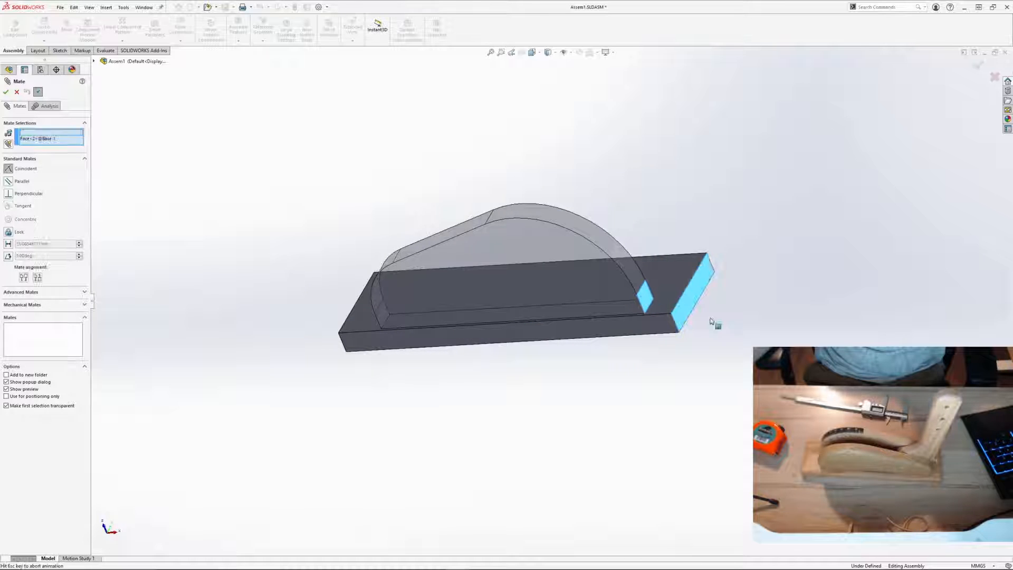
click(793, 343)
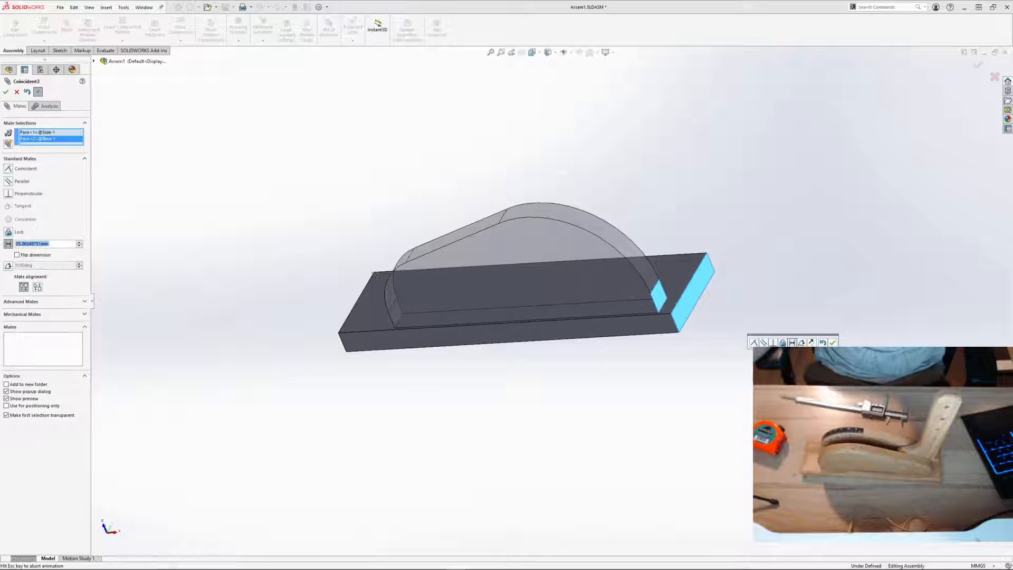
text(1.625)
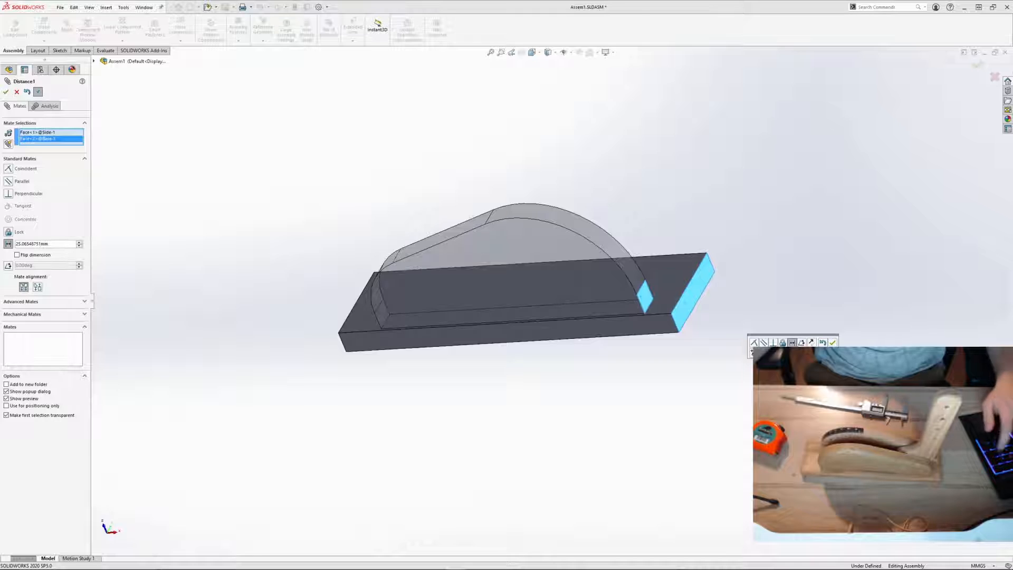
key(Return)
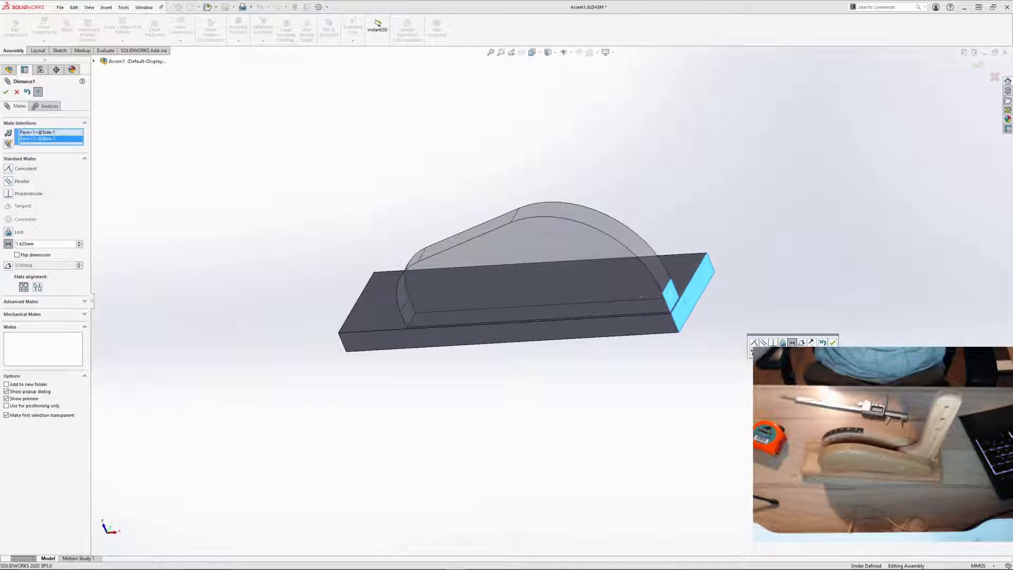
key(Return)
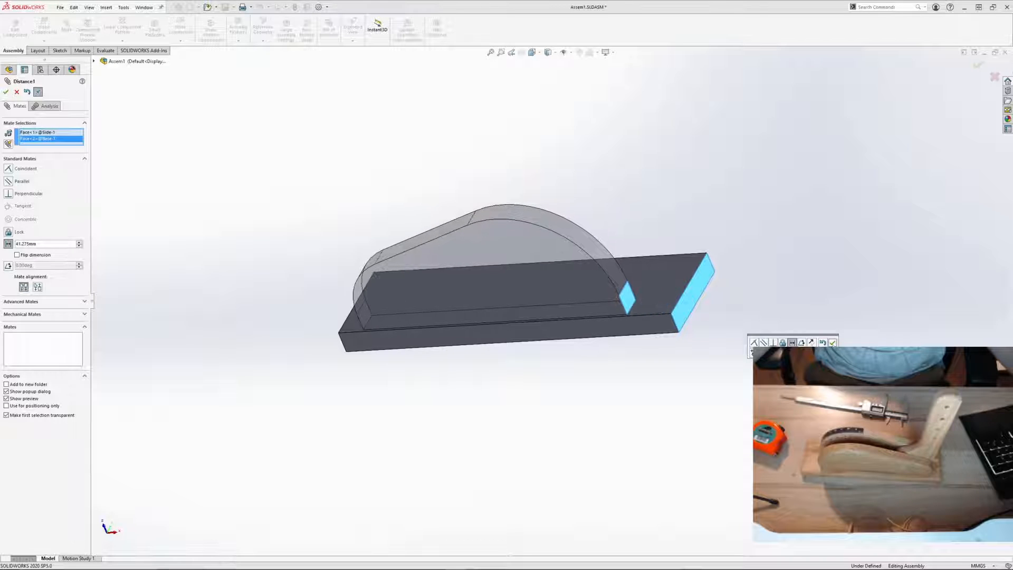
middle_drag(822, 334, 745, 258)
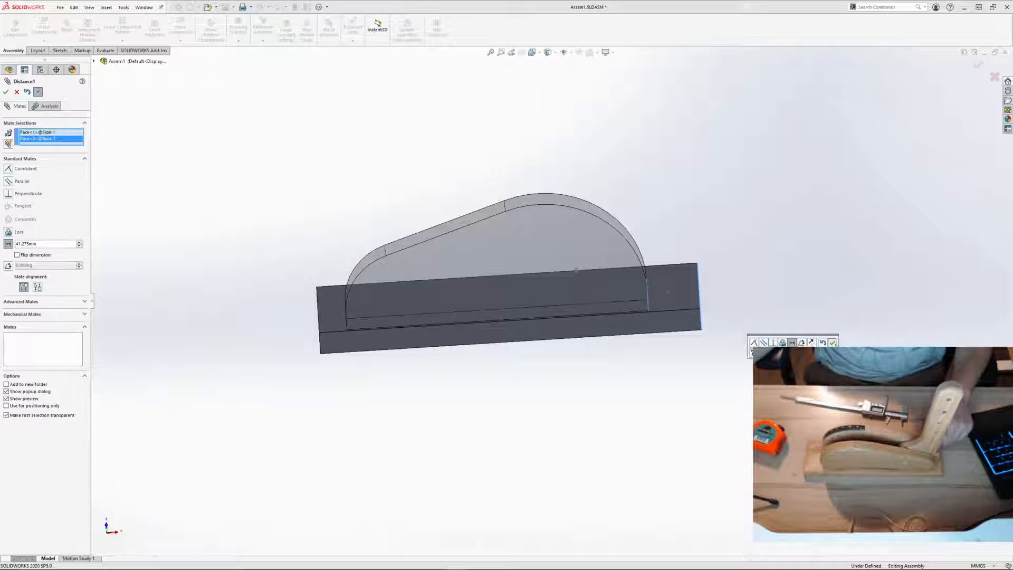
click(832, 343)
middle_drag(764, 304, 745, 331)
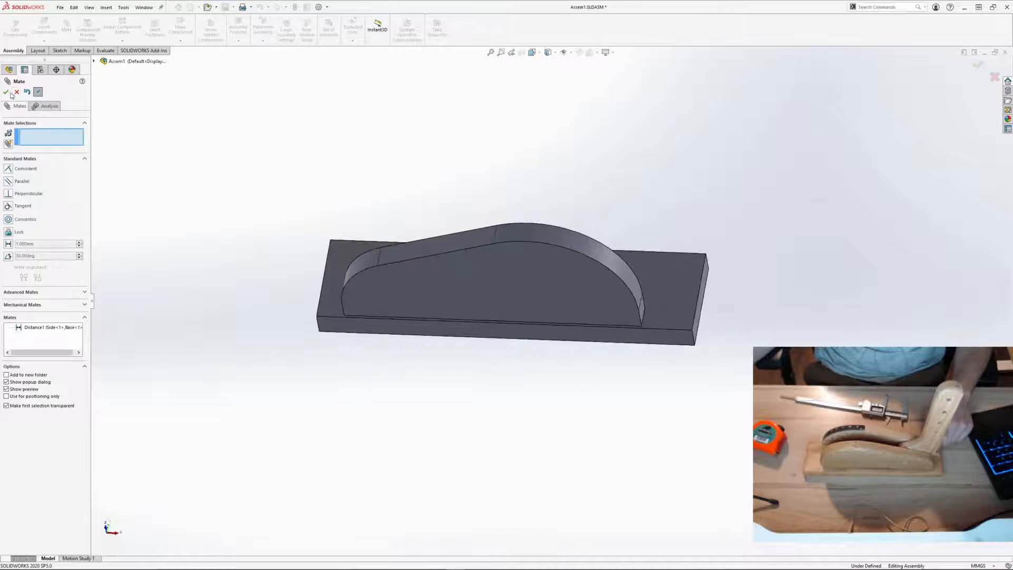
click(7, 92)
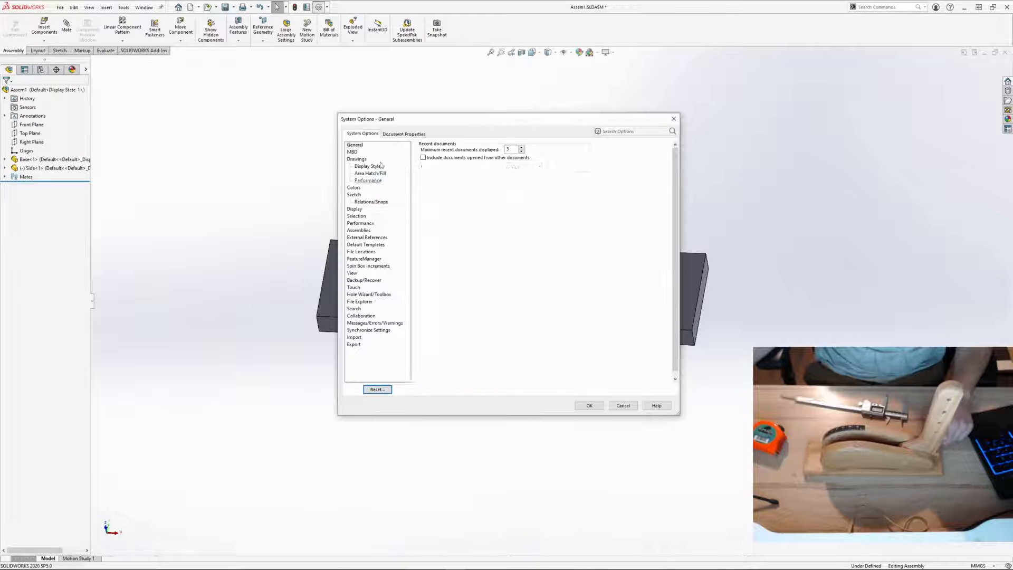
Step: Set the assembly document's unit system to IPS (inch, pound, second)
click(353, 202)
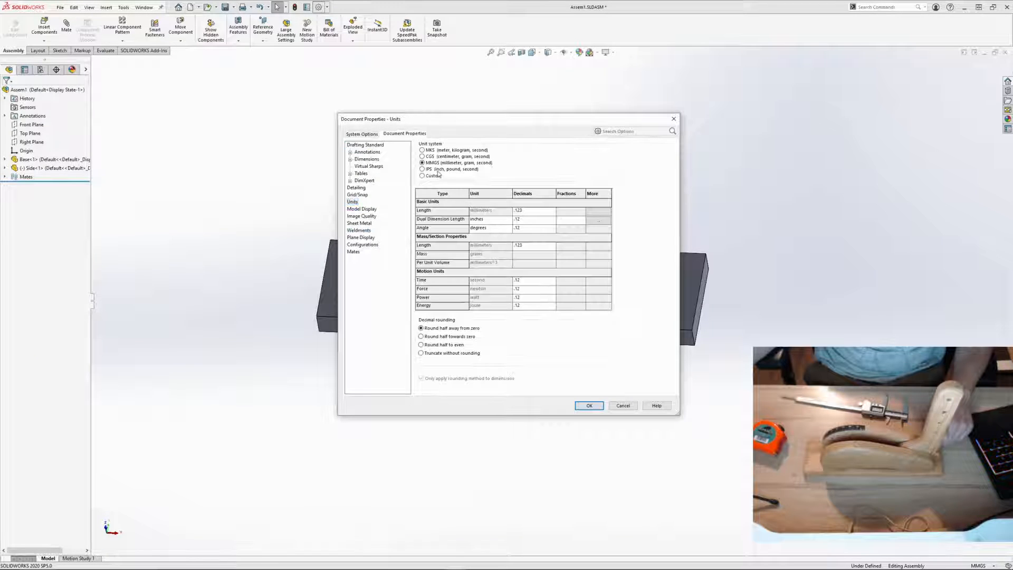
click(579, 407)
middle_drag(606, 350, 510, 283)
click(561, 259)
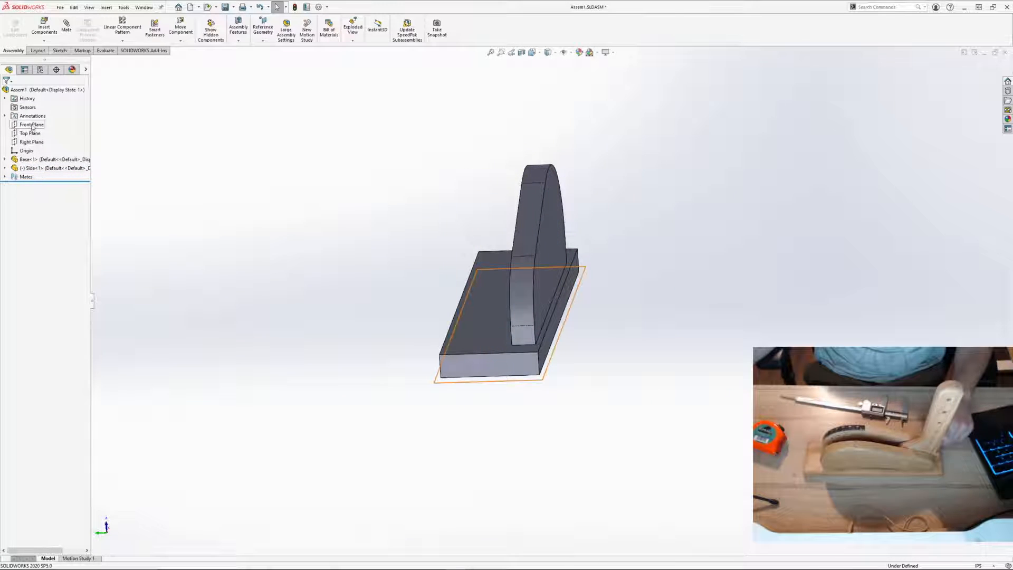
middle_drag(228, 192, 239, 186)
click(358, 209)
middle_drag(358, 209, 531, 215)
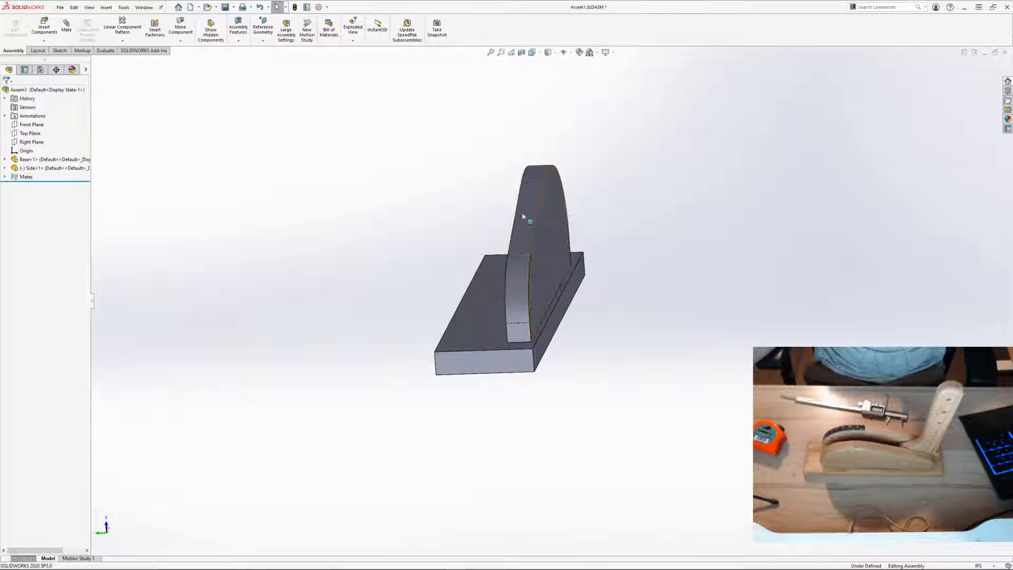
click(36, 167)
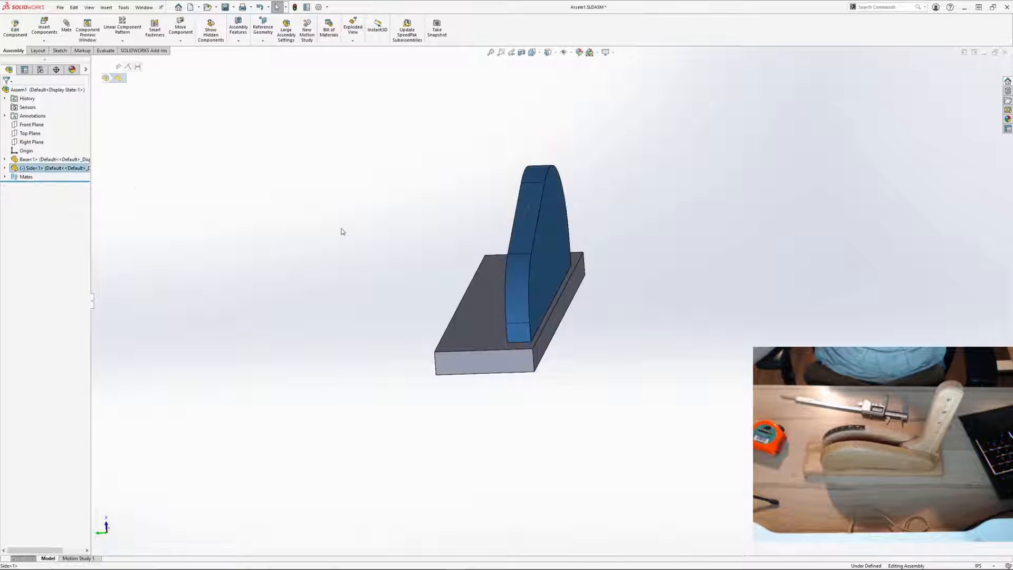
click(323, 231)
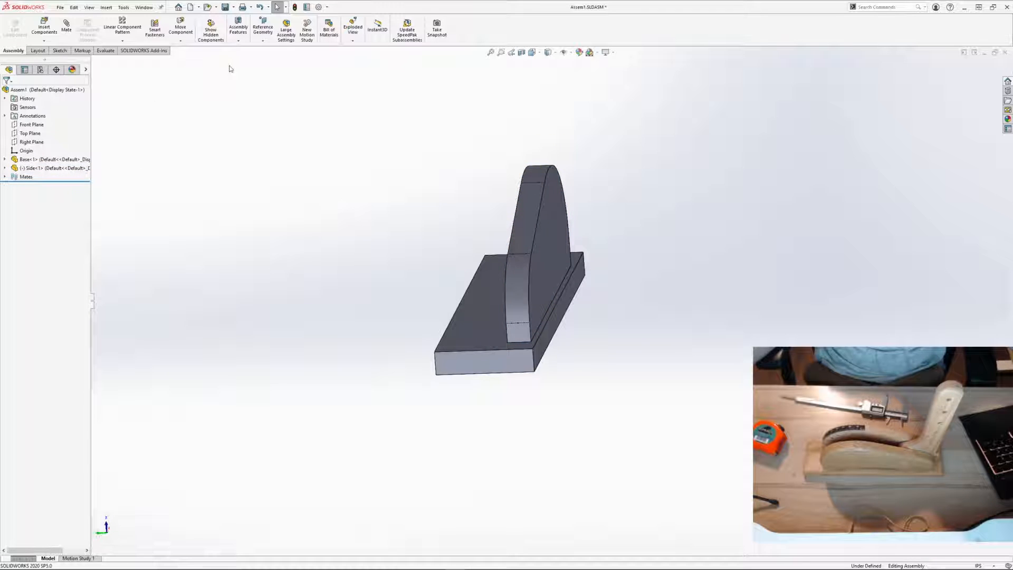
click(190, 43)
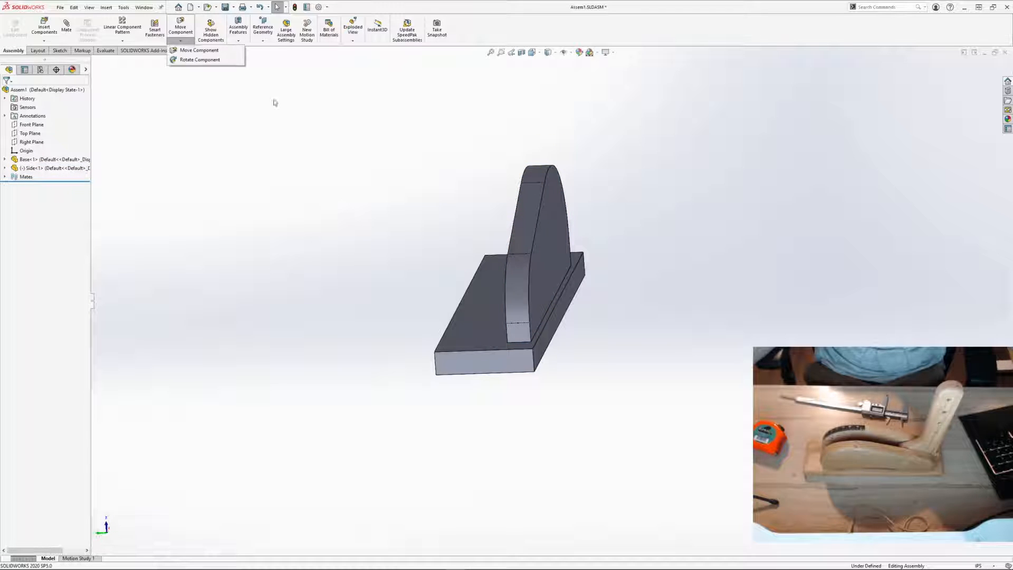
click(311, 125)
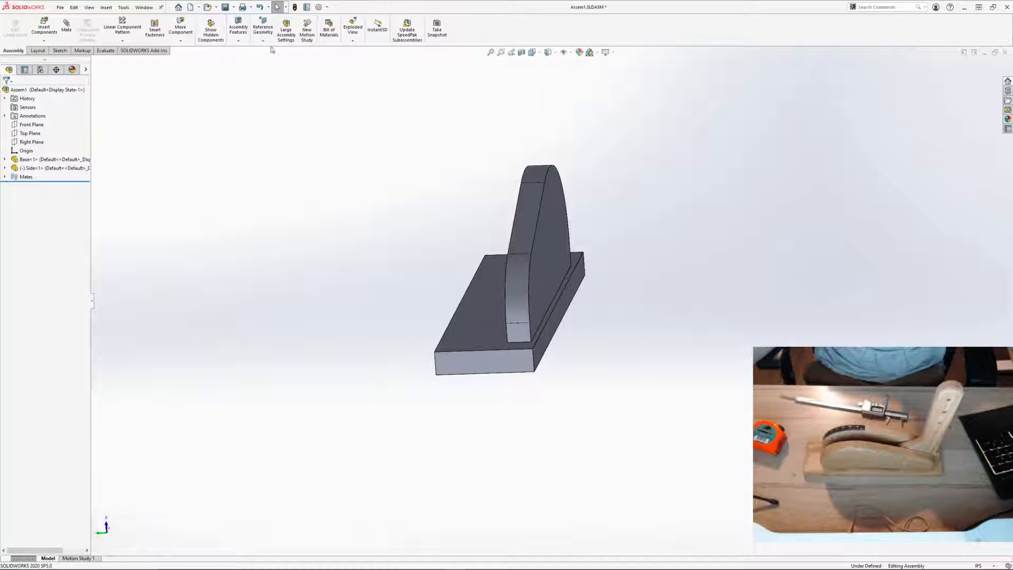
click(240, 41)
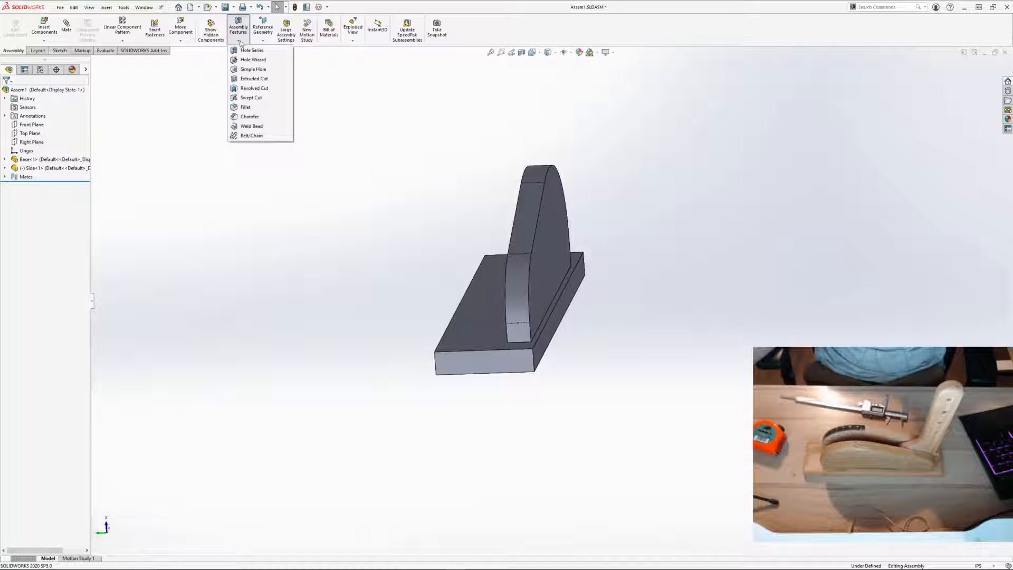
click(201, 122)
Step: Mirror the side plate about the Top Plane, keeping the center of bounding box mirror type
click(128, 42)
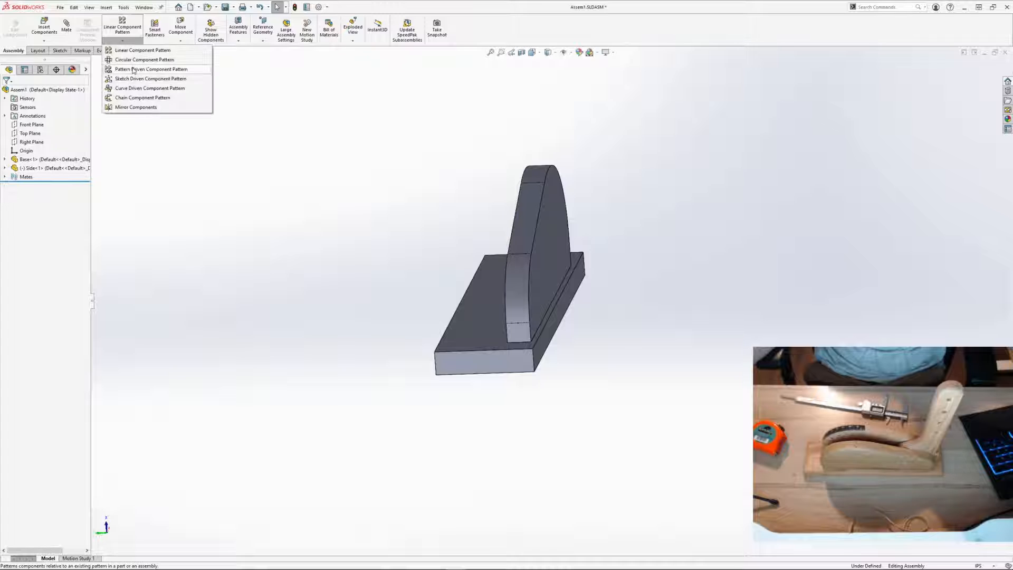
click(138, 107)
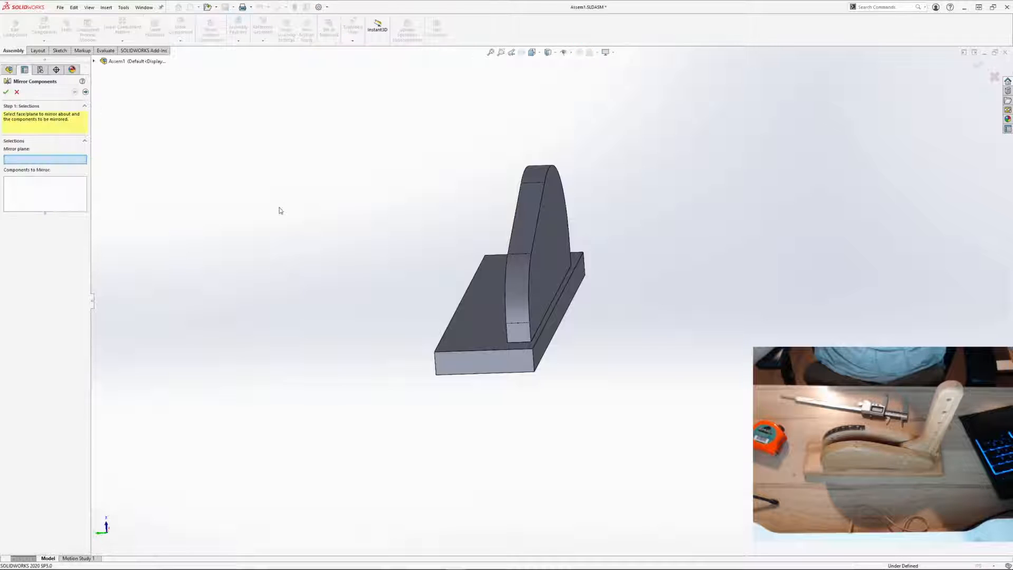
middle_drag(285, 204, 259, 186)
click(94, 62)
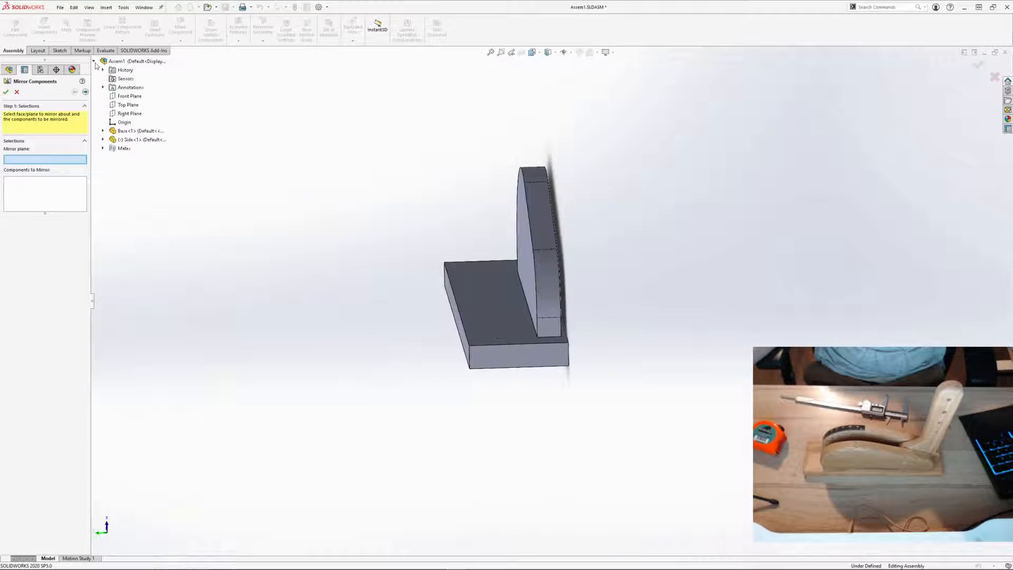
click(130, 107)
middle_drag(357, 203, 353, 199)
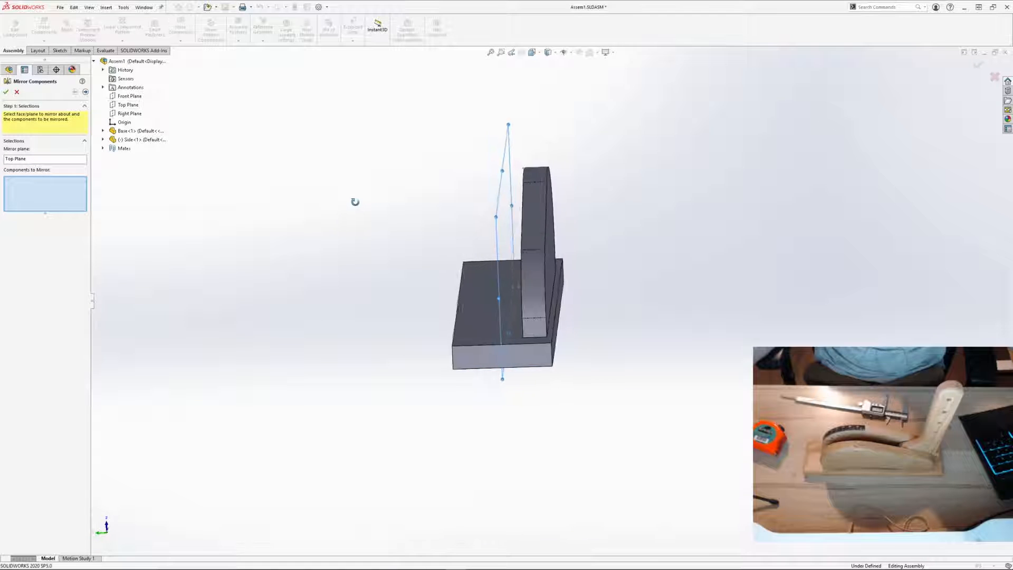
middle_drag(619, 274, 373, 273)
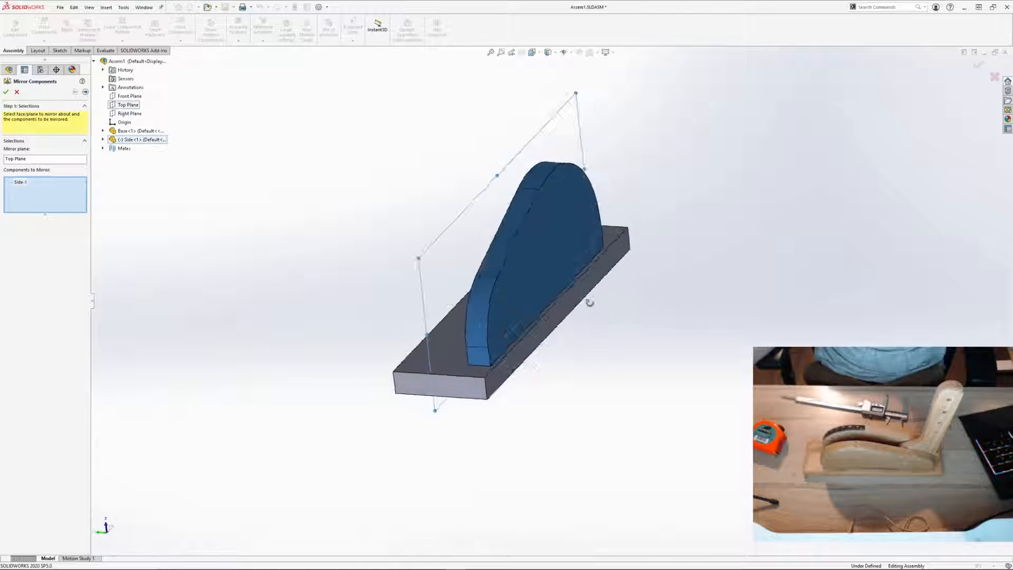
click(85, 92)
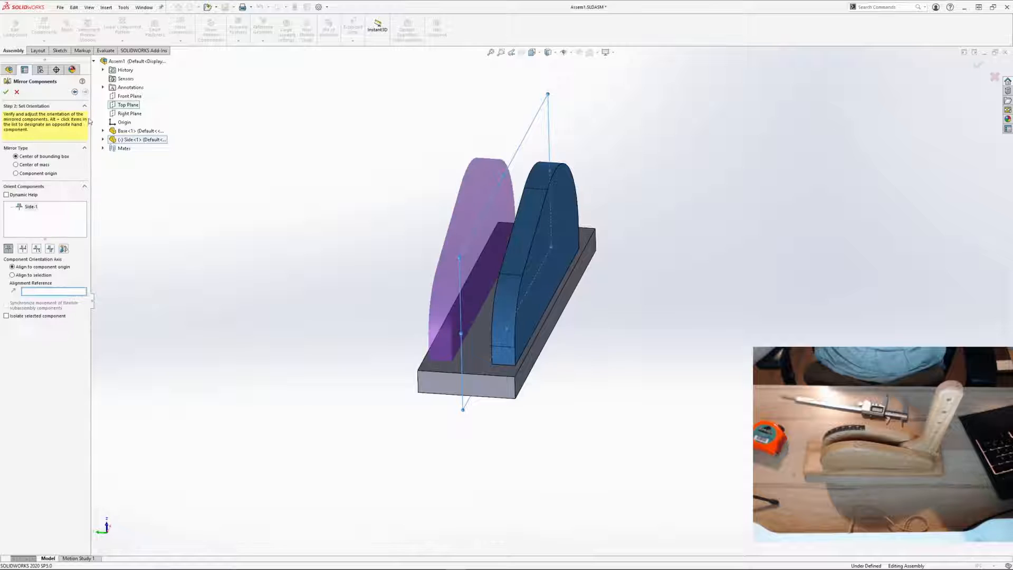
middle_drag(309, 194, 280, 220)
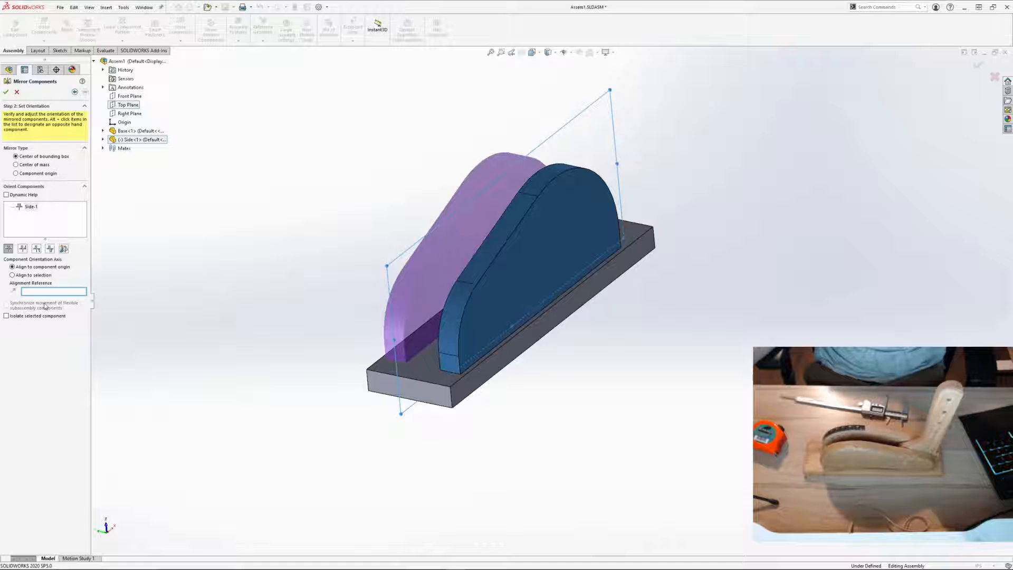
click(6, 91)
middle_drag(348, 211, 407, 178)
Step: Shift the original side plate sideways on the base to test how the mirrored plate follows
drag(530, 220, 558, 225)
middle_drag(580, 235, 637, 316)
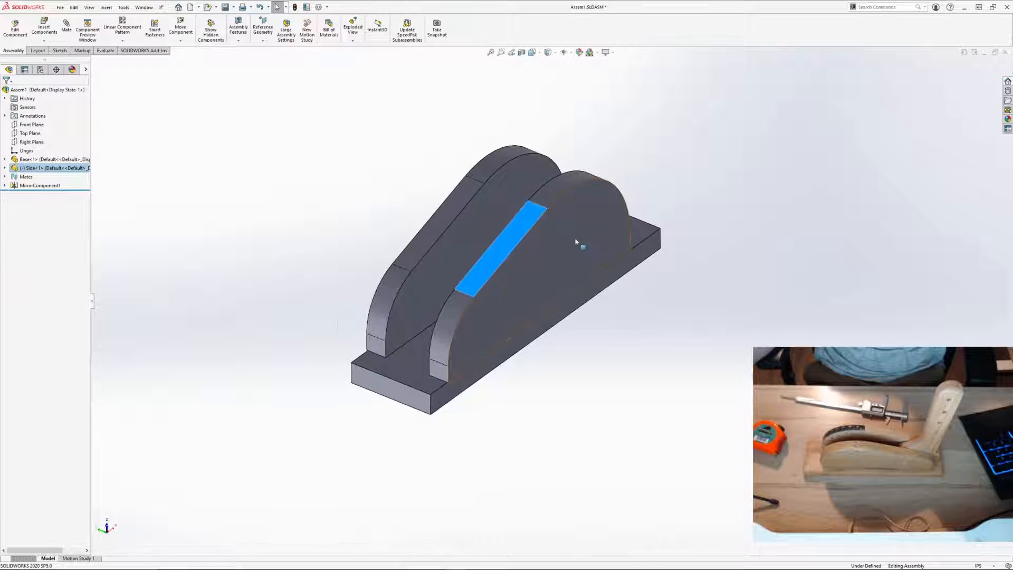
drag(576, 242, 611, 255)
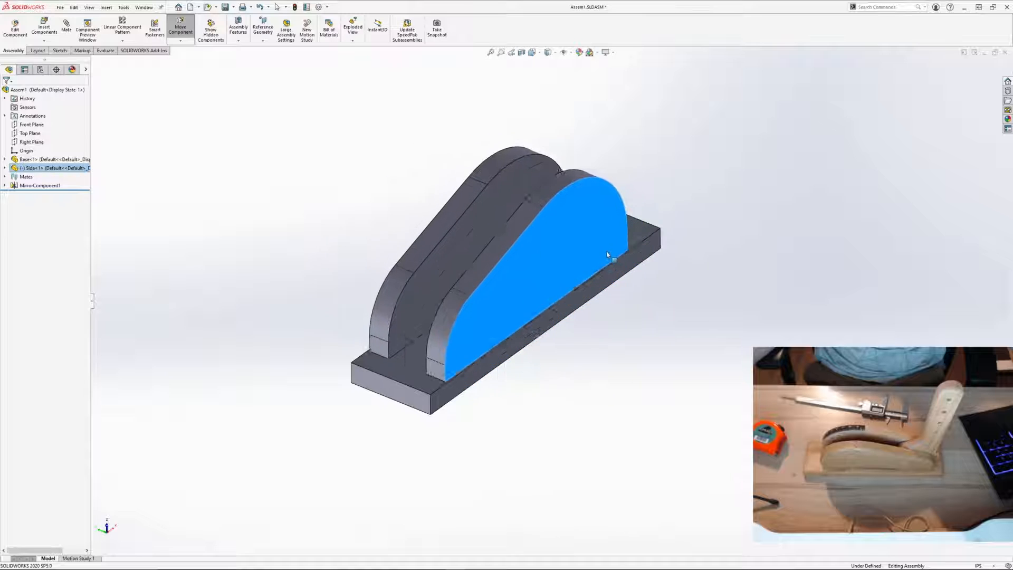
key(Escape)
Step: Add a 2.25 in distance mate between the outer faces of the two side plates
middle_drag(678, 320, 710, 287)
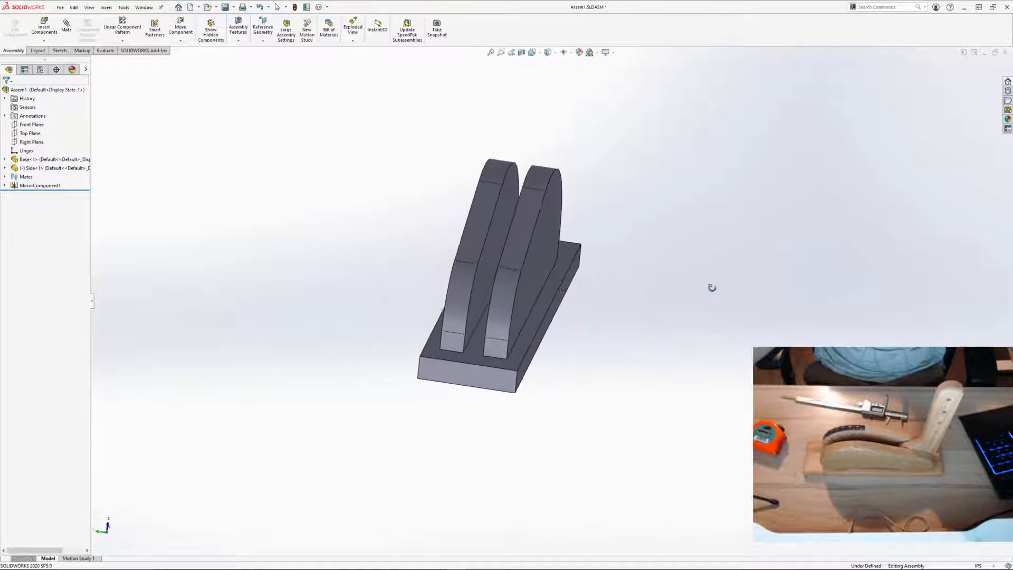
click(556, 259)
middle_drag(608, 315, 548, 303)
click(488, 248)
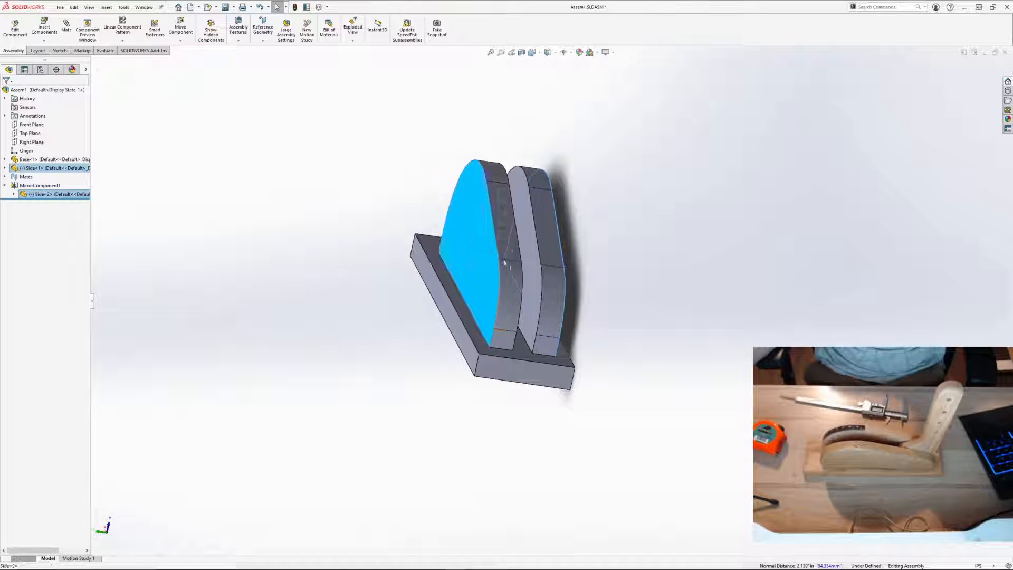
click(544, 238)
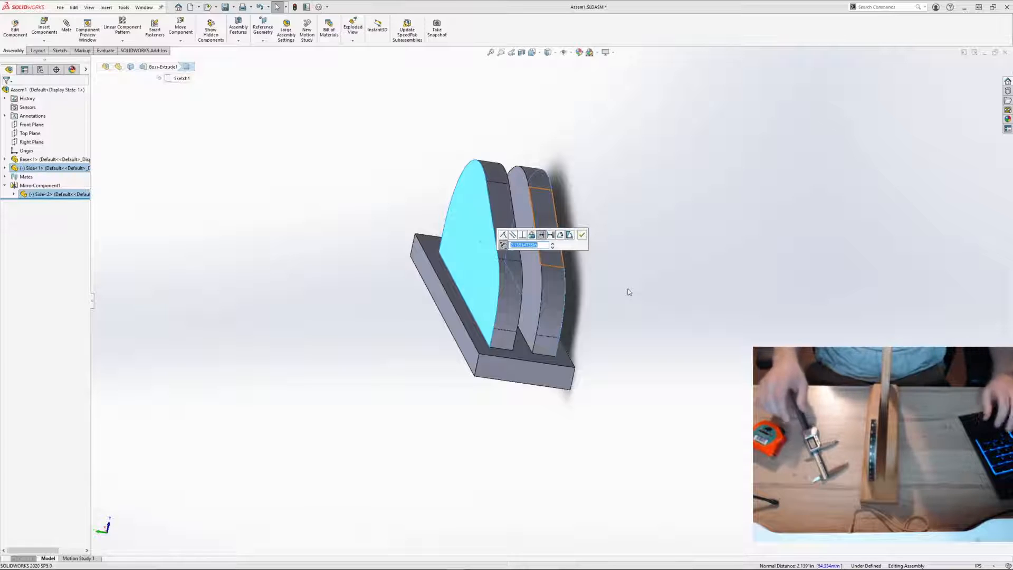
text(2.25)
key(Return)
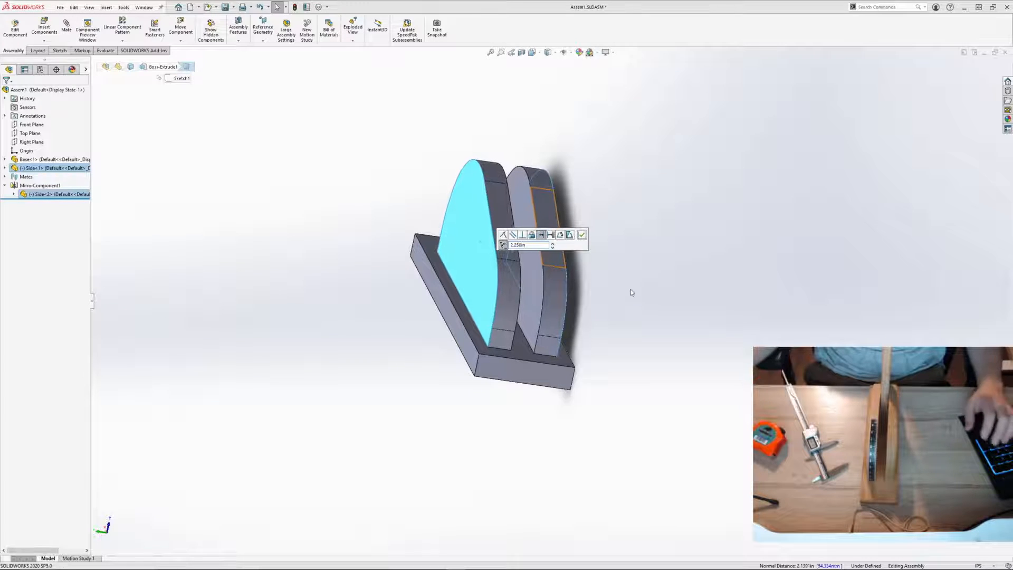
click(582, 235)
middle_drag(621, 252, 541, 193)
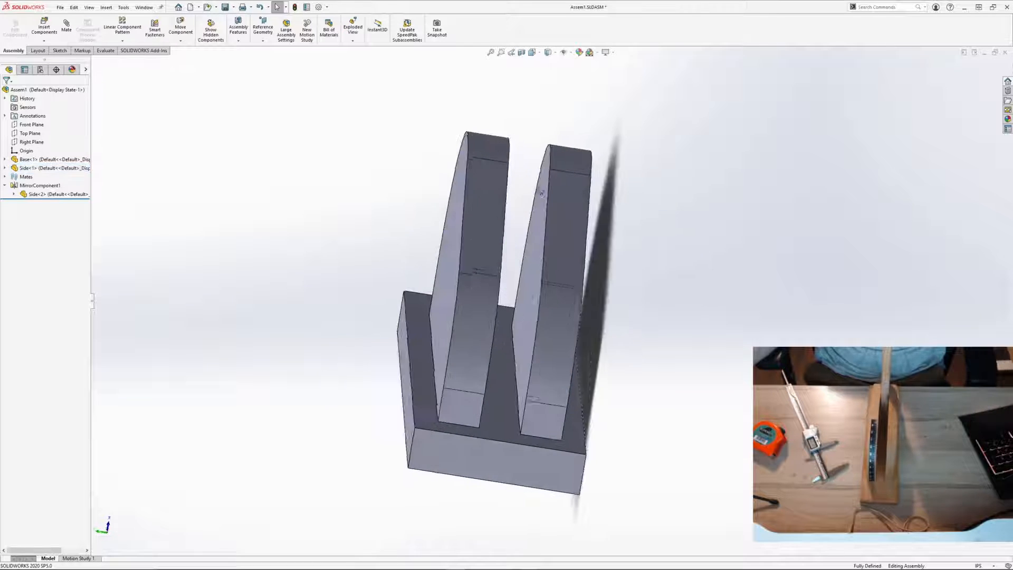
Step: Measure the gap between the inner faces of the two side plates
click(105, 50)
click(111, 26)
middle_drag(506, 221, 553, 225)
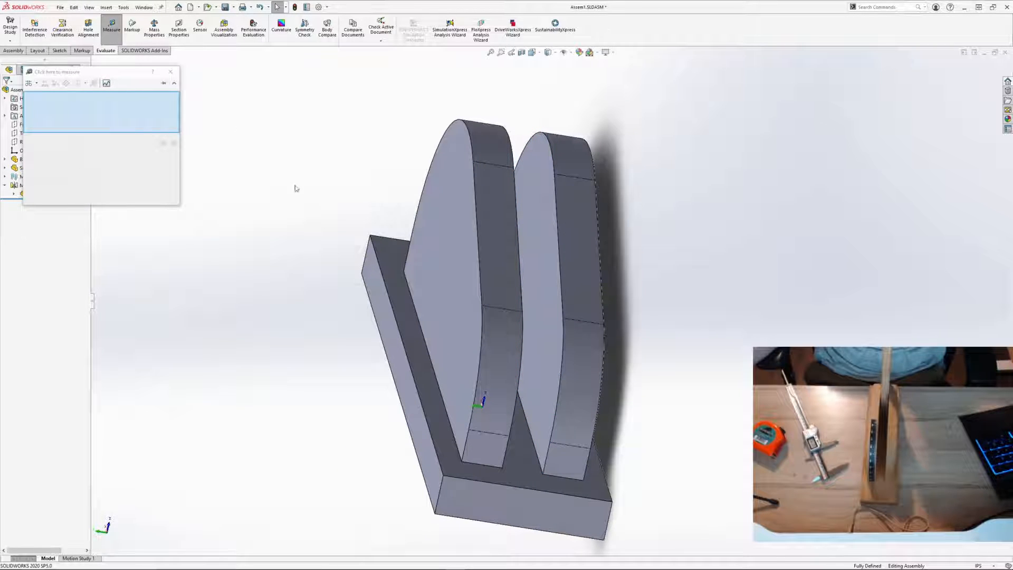
click(170, 71)
click(112, 29)
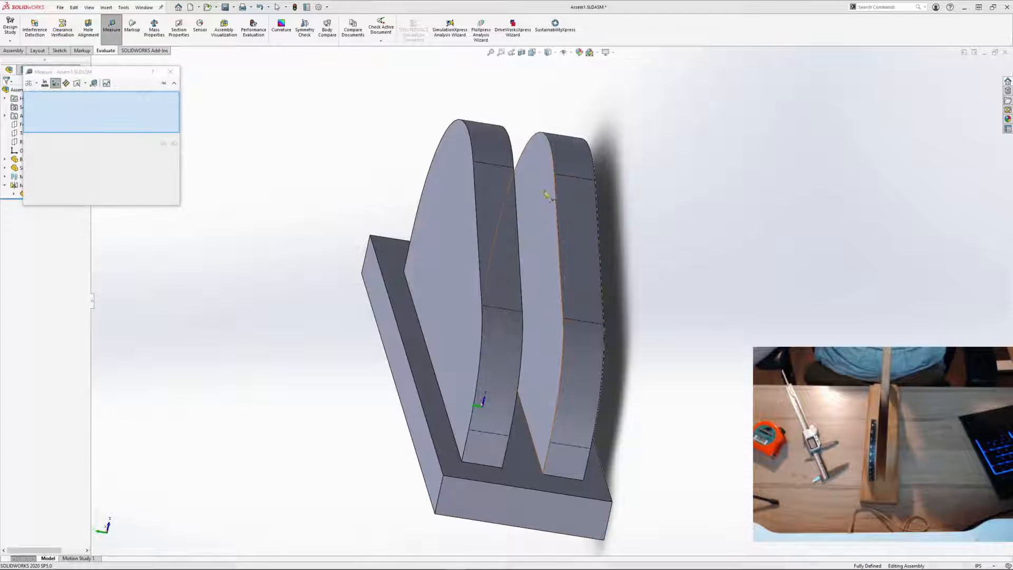
click(544, 194)
middle_drag(591, 240, 375, 322)
click(565, 245)
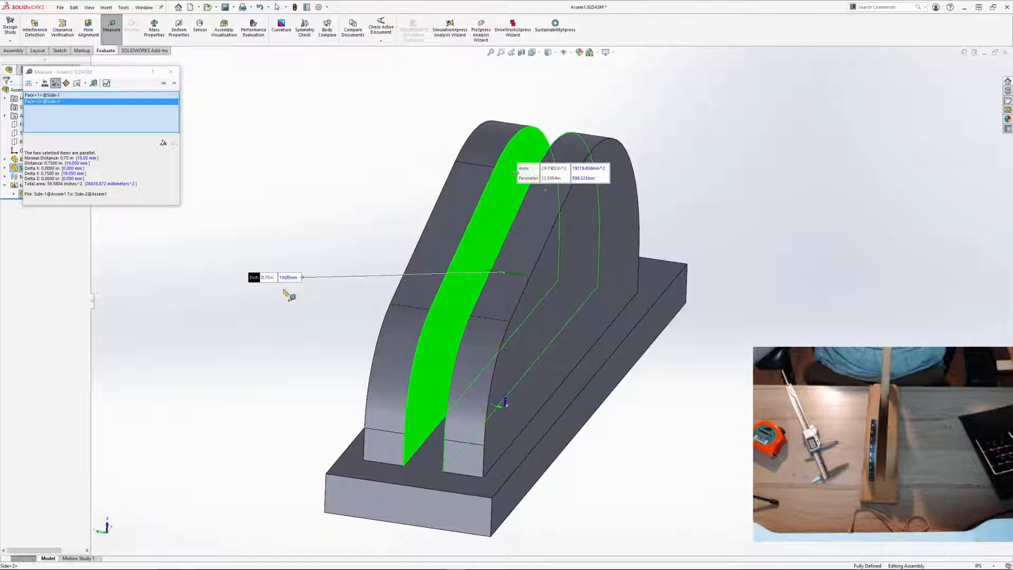
key(Escape)
Step: Edit the distance mate between the side plates, replacing its outer-face references with the plates' inner faces
mouse_move(543, 290)
middle_down()
mouse_move(633, 285)
mouse_move(549, 275)
middle_up()
click(577, 273)
click(687, 228)
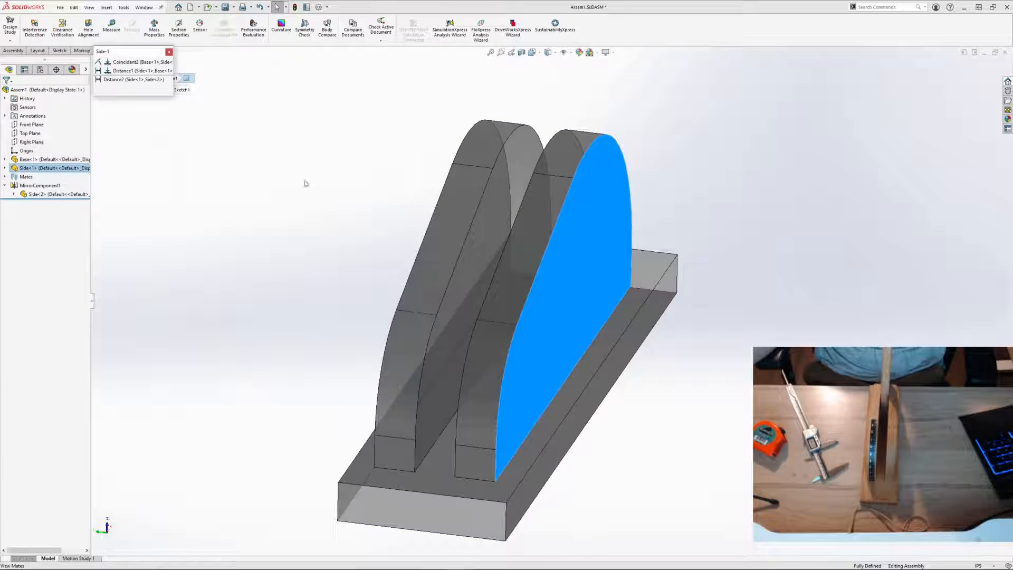
click(127, 79)
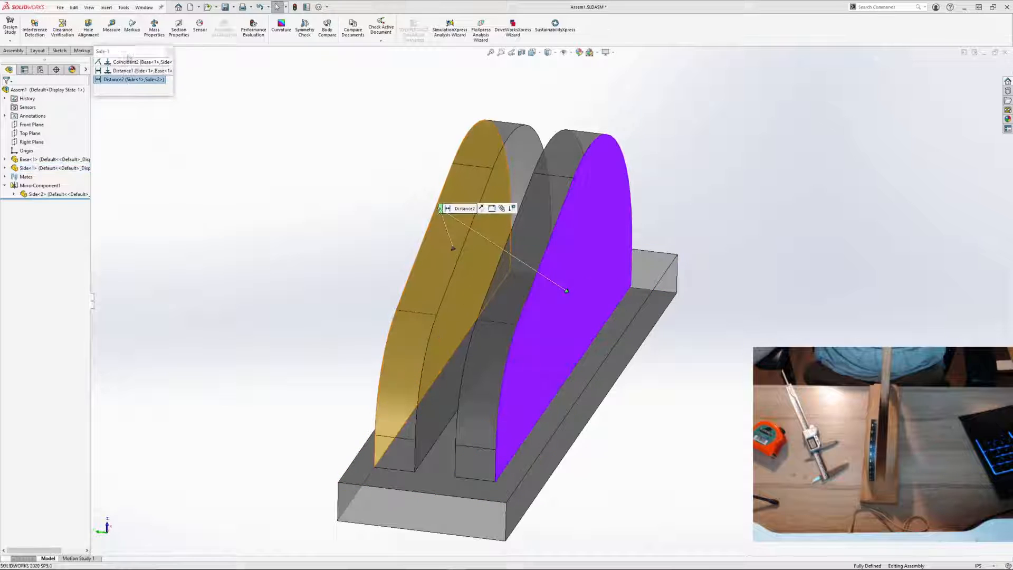
click(128, 56)
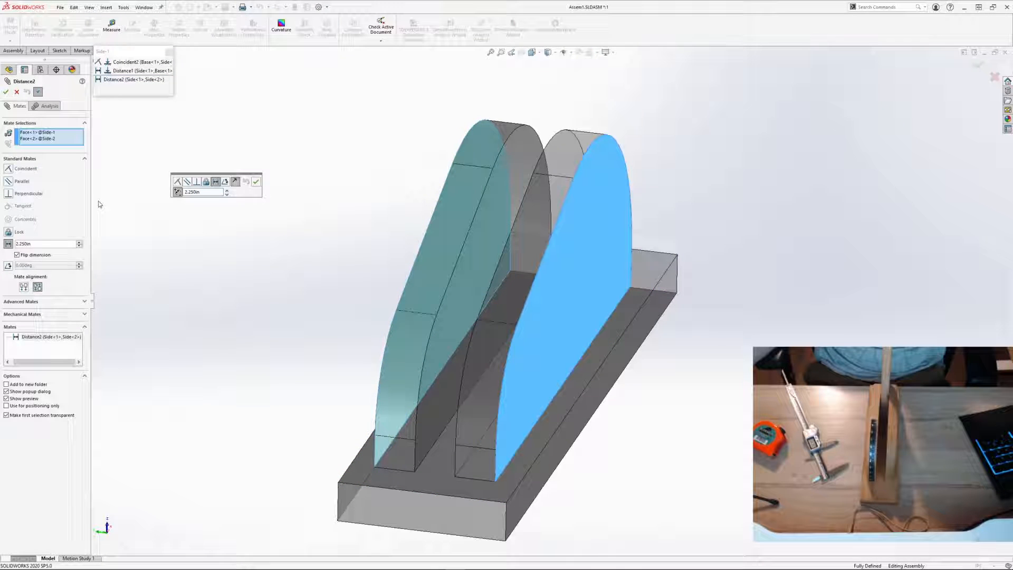
right_click(53, 138)
click(69, 142)
middle_drag(528, 202, 538, 229)
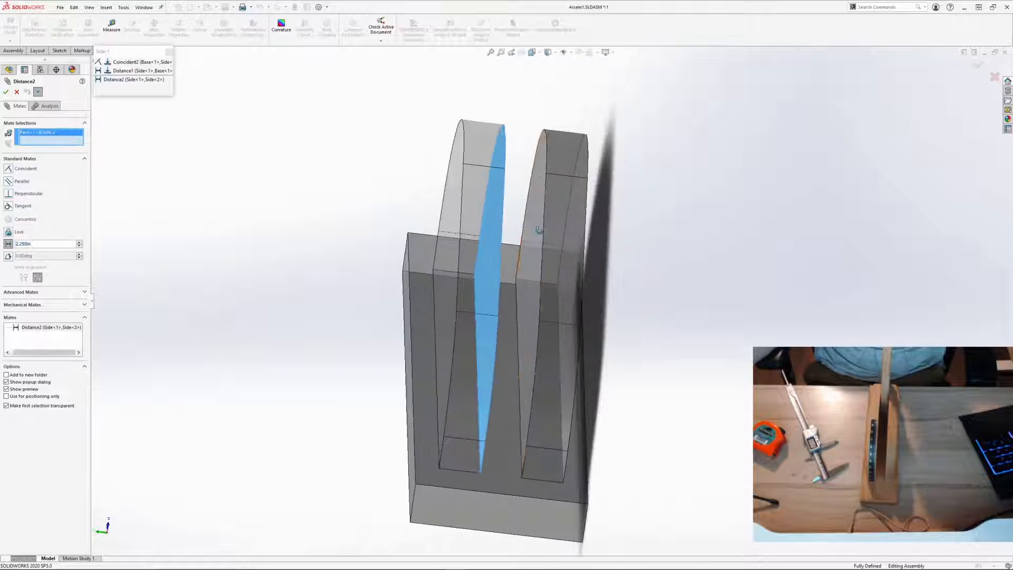
click(536, 178)
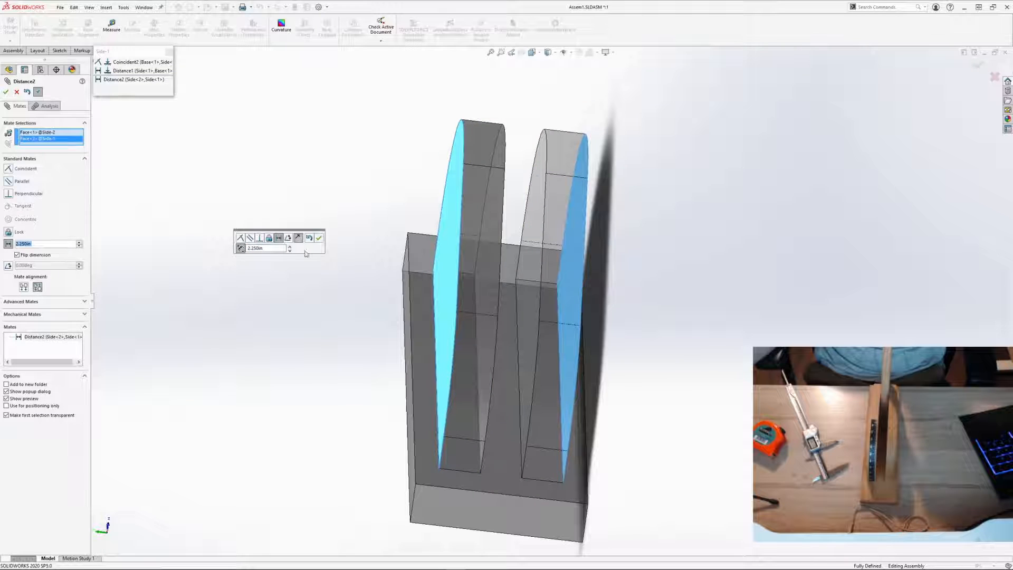
Step: Try to flip the mate's direction and set its distance to 0.75 in, breaking other mates to satisfy it
click(298, 238)
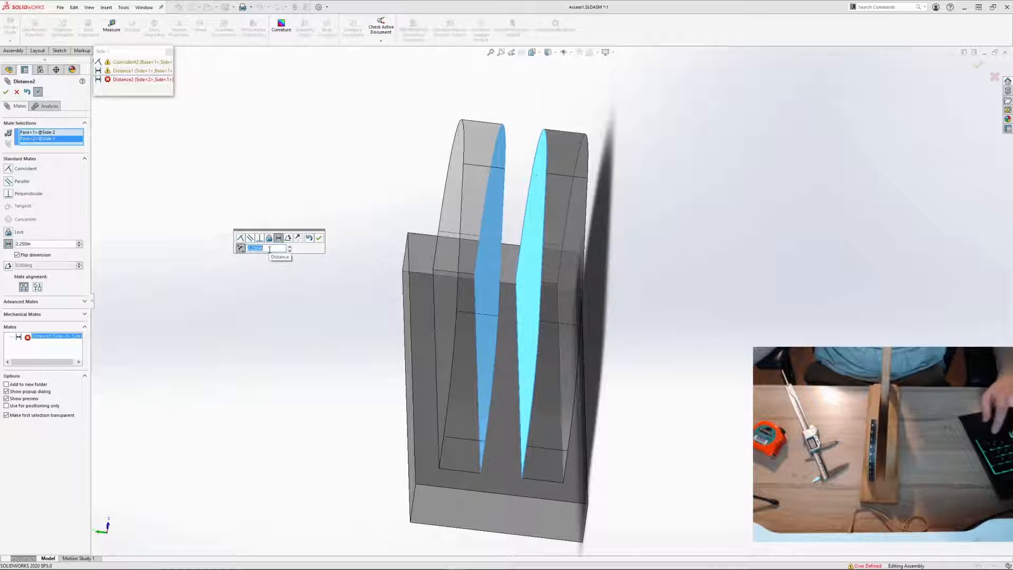
text(.75)
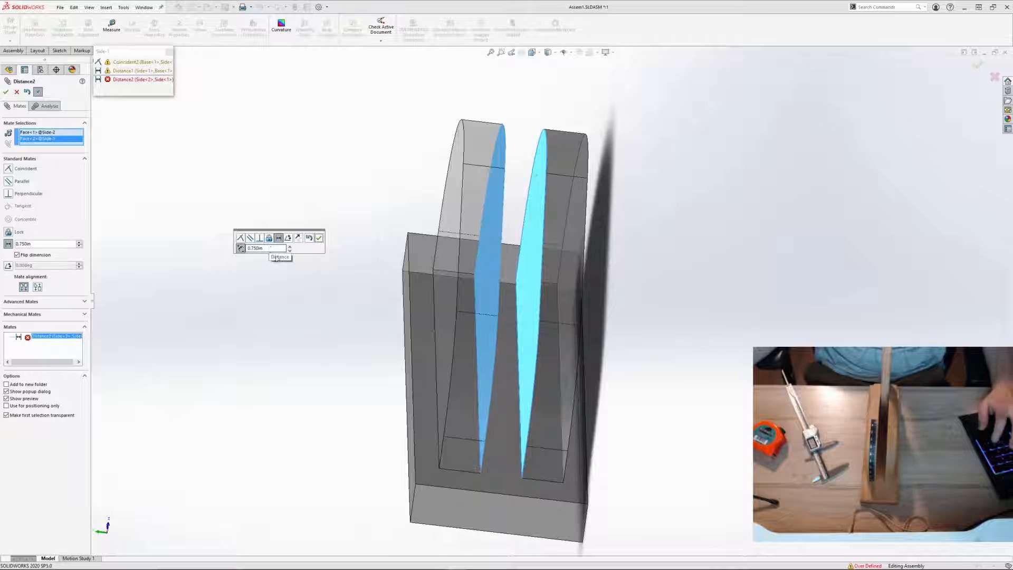
click(319, 238)
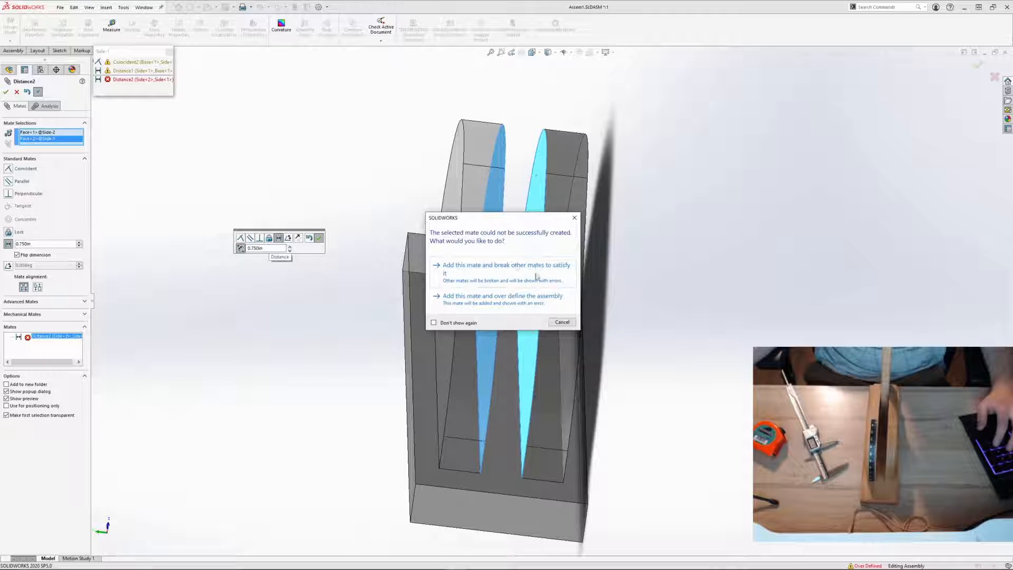
click(500, 274)
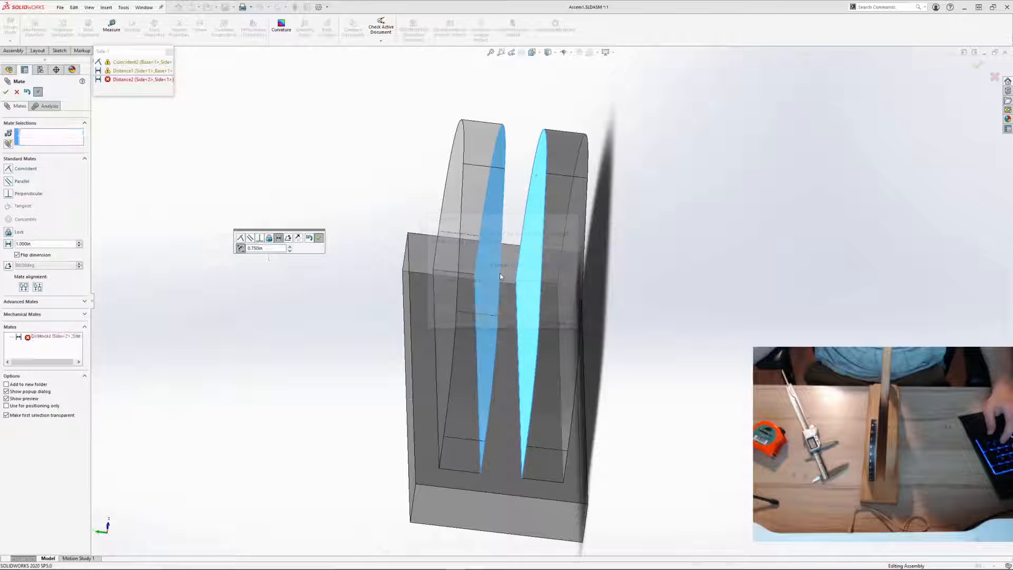
click(17, 93)
Step: Remove the distance mate between the two side plates and undo the last change
click(37, 187)
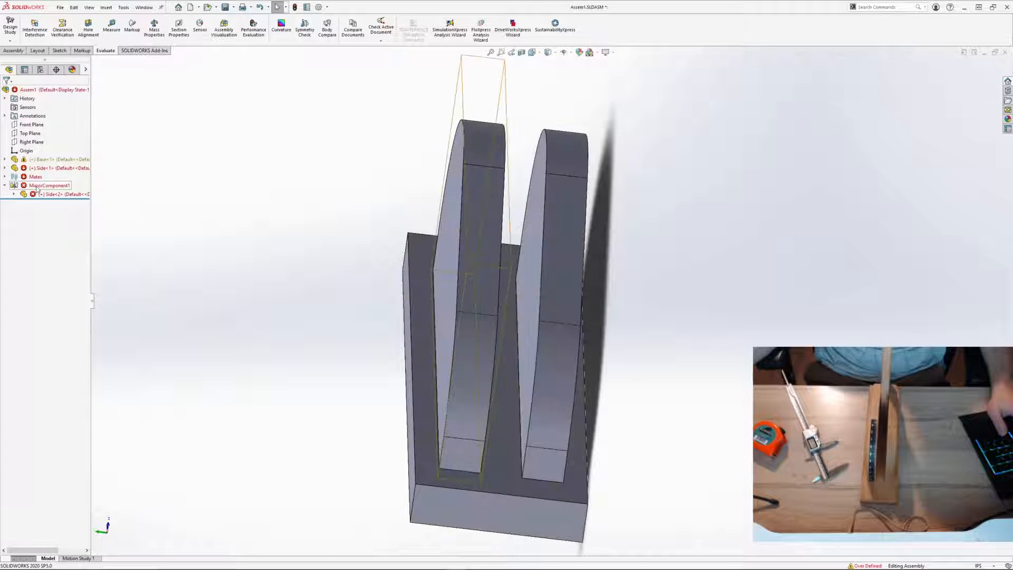
click(5, 177)
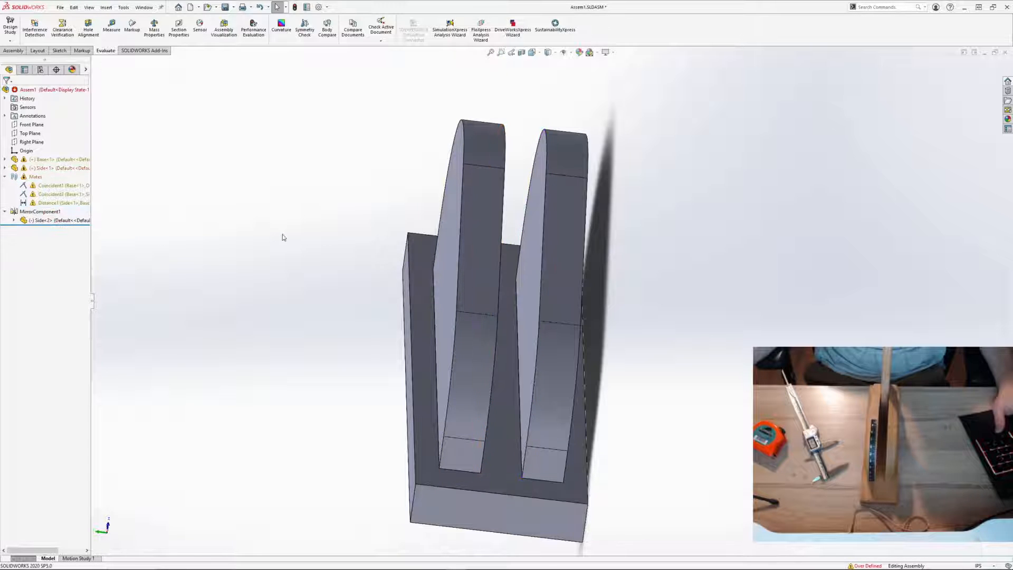
click(58, 202)
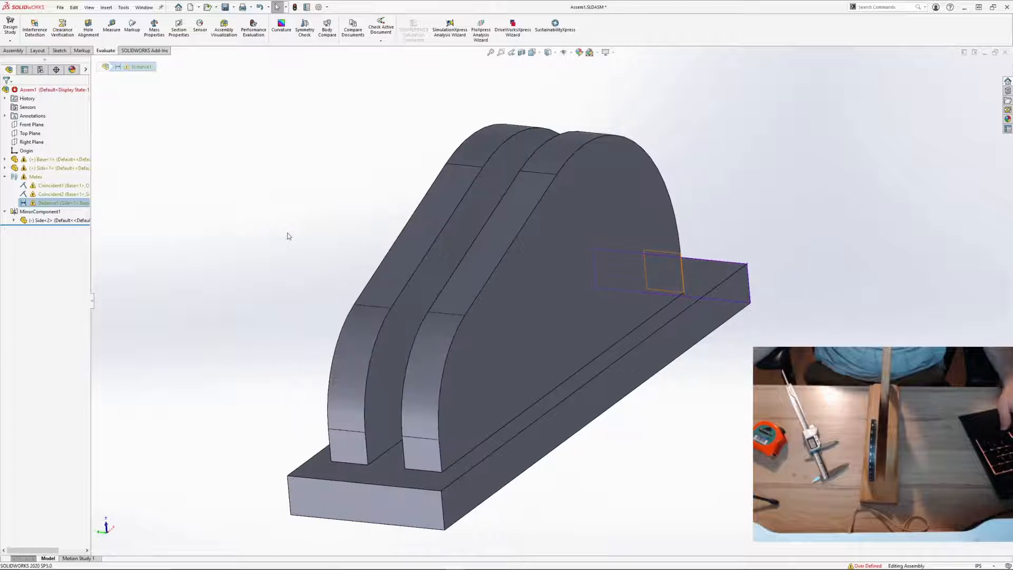
key(ctrl+z)
mouse_move(397, 227)
middle_down()
mouse_move(432, 218)
mouse_move(390, 220)
middle_up()
Step: Add a 0.75 in distance mate between the inner faces of the two side plates
click(13, 50)
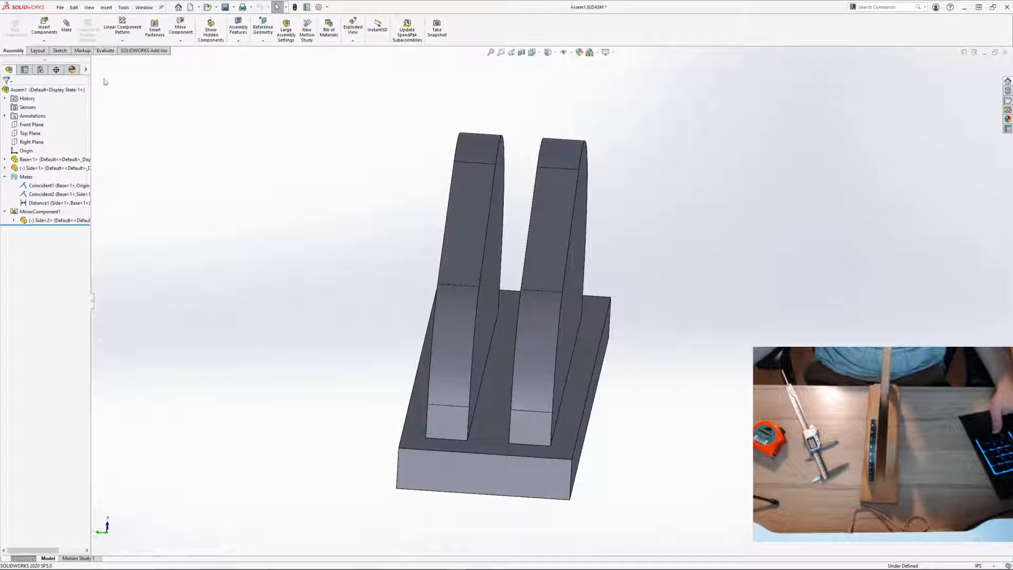
click(66, 25)
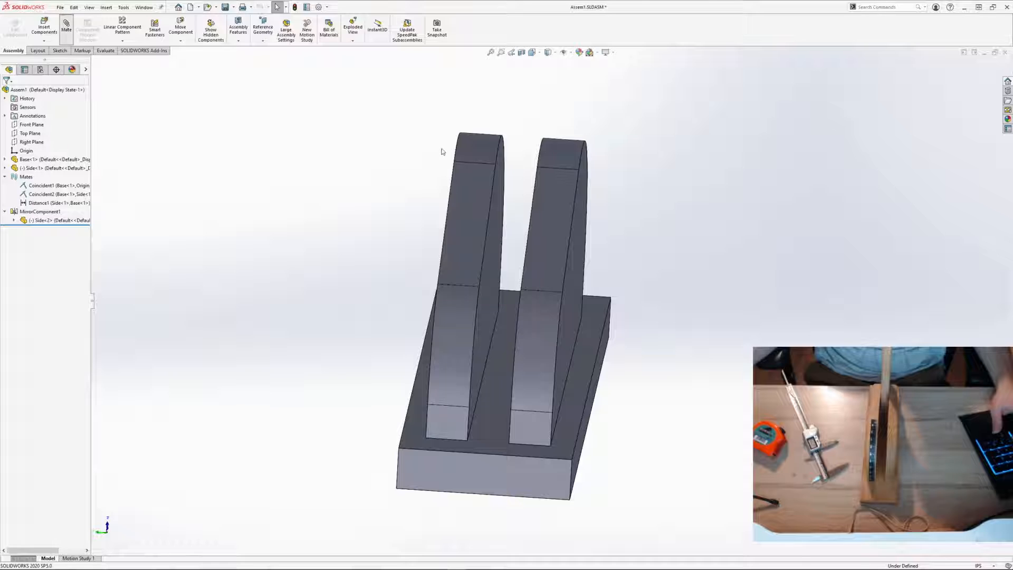
middle_drag(549, 159, 523, 170)
click(482, 239)
middle_drag(478, 237, 512, 229)
click(512, 229)
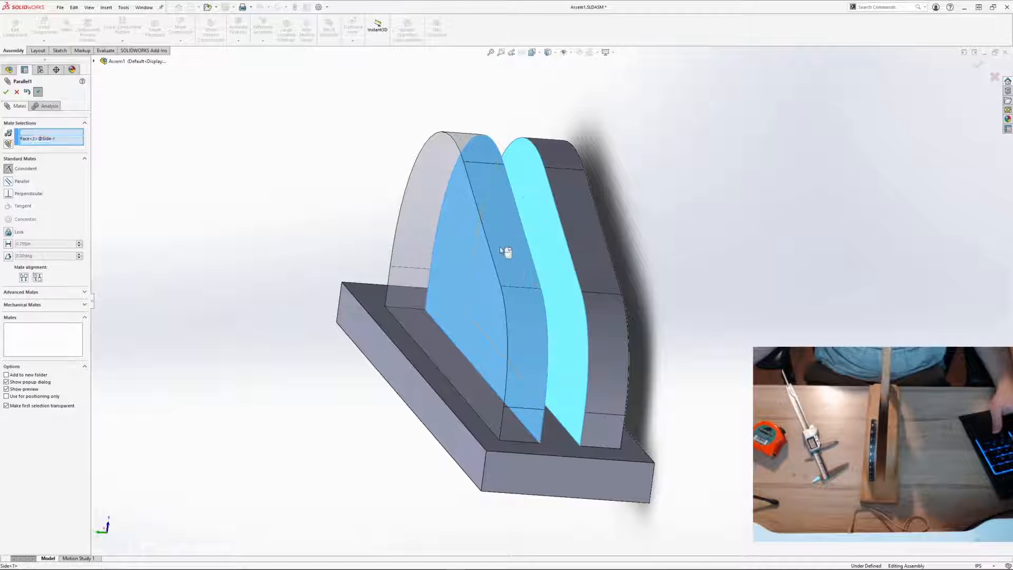
click(454, 237)
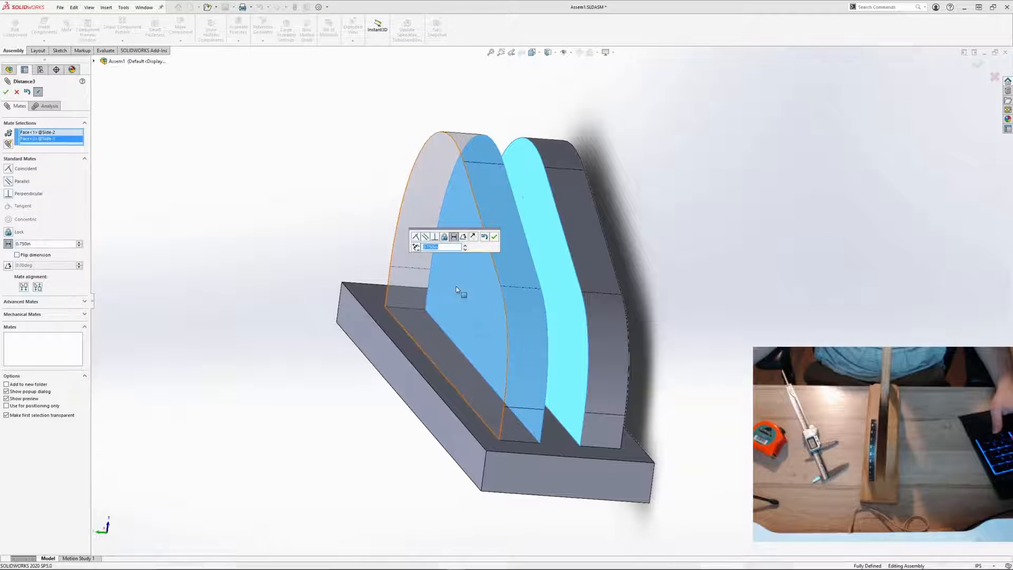
click(494, 237)
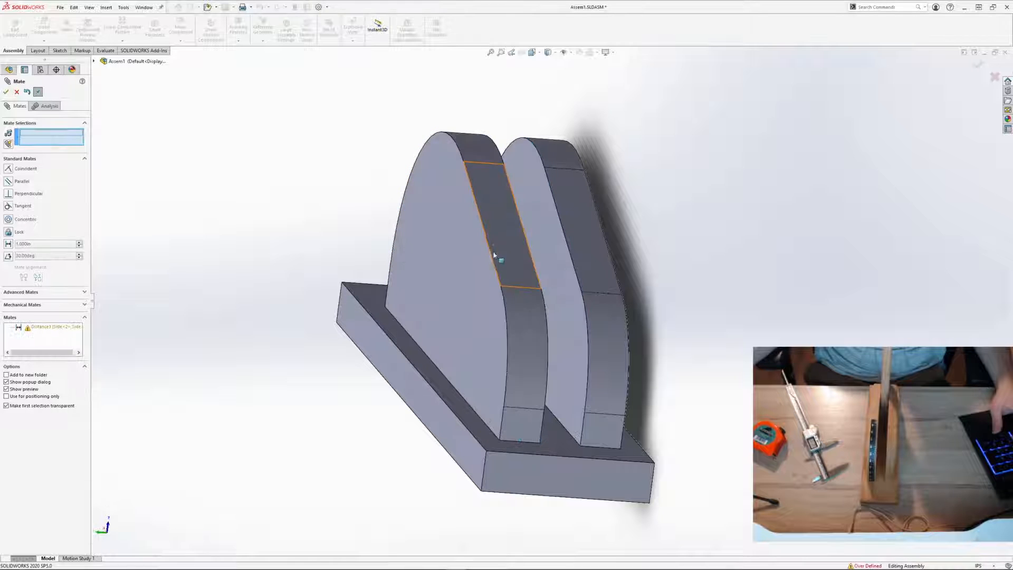
click(6, 93)
middle_drag(626, 274, 566, 285)
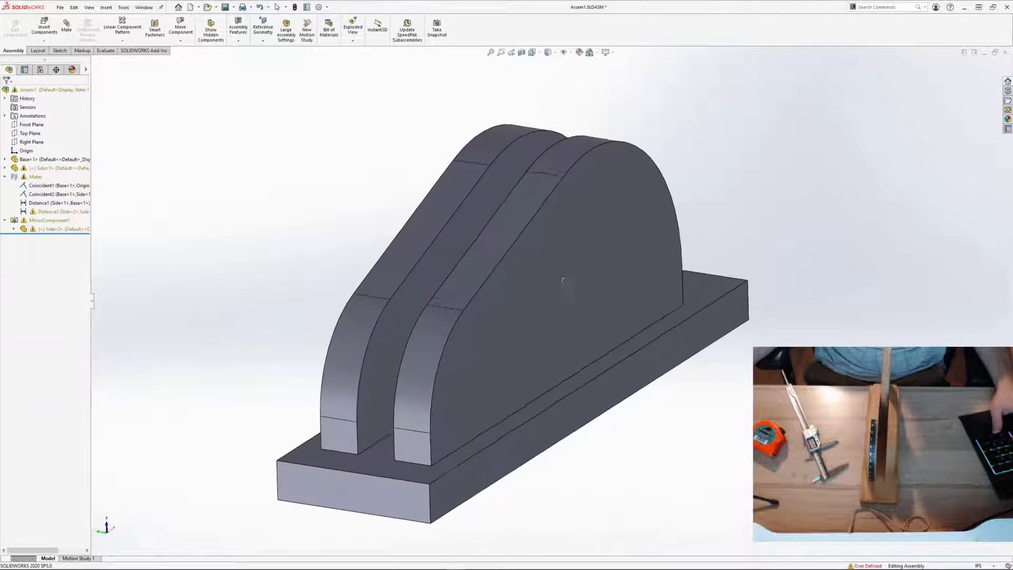
Step: Inspect the distance mate between the side plates and the spacing from the assembly's Top Plane to the original plate's inner face
click(614, 272)
click(237, 183)
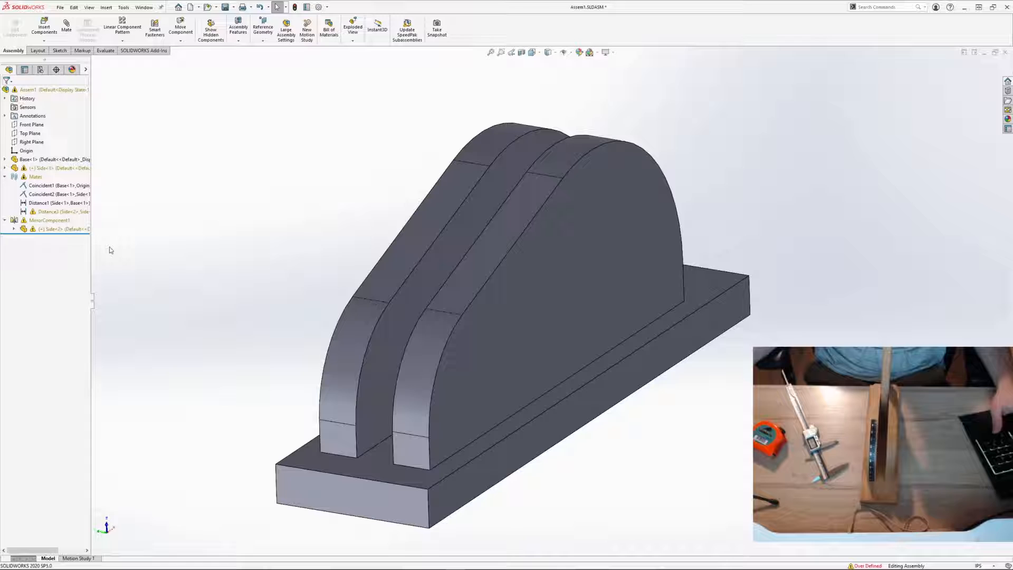
click(43, 227)
click(50, 211)
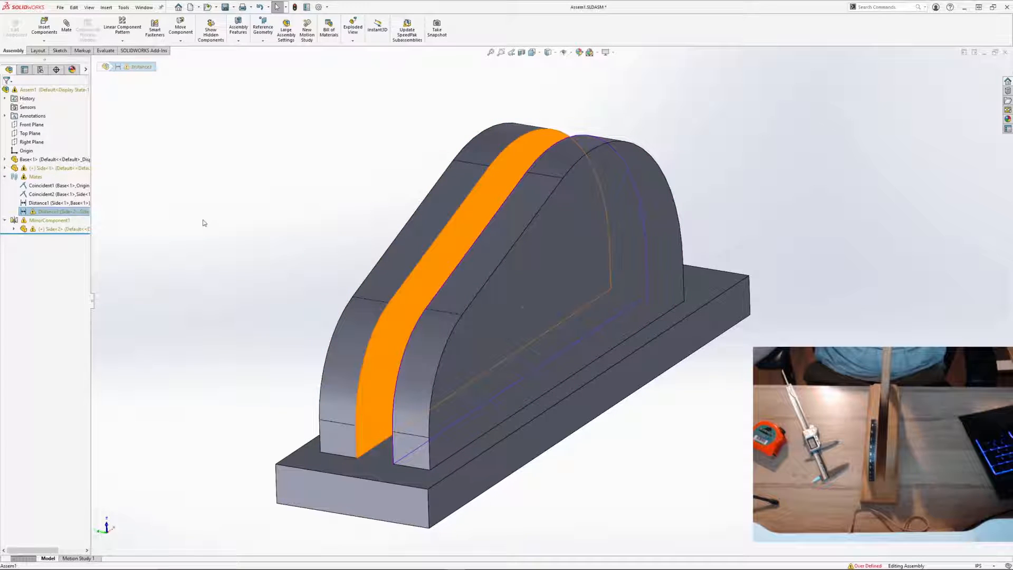
middle_drag(204, 222, 305, 251)
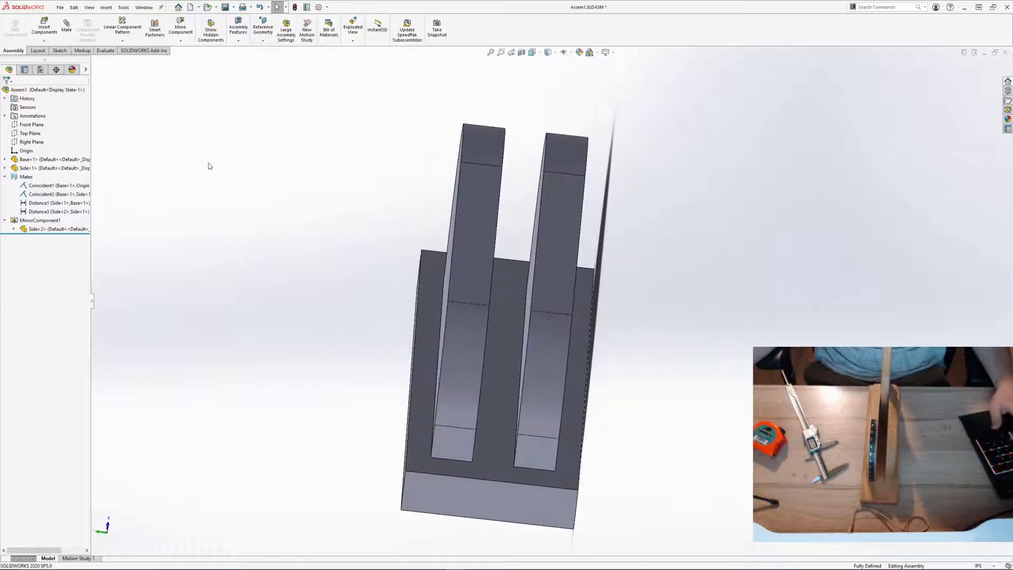
click(30, 133)
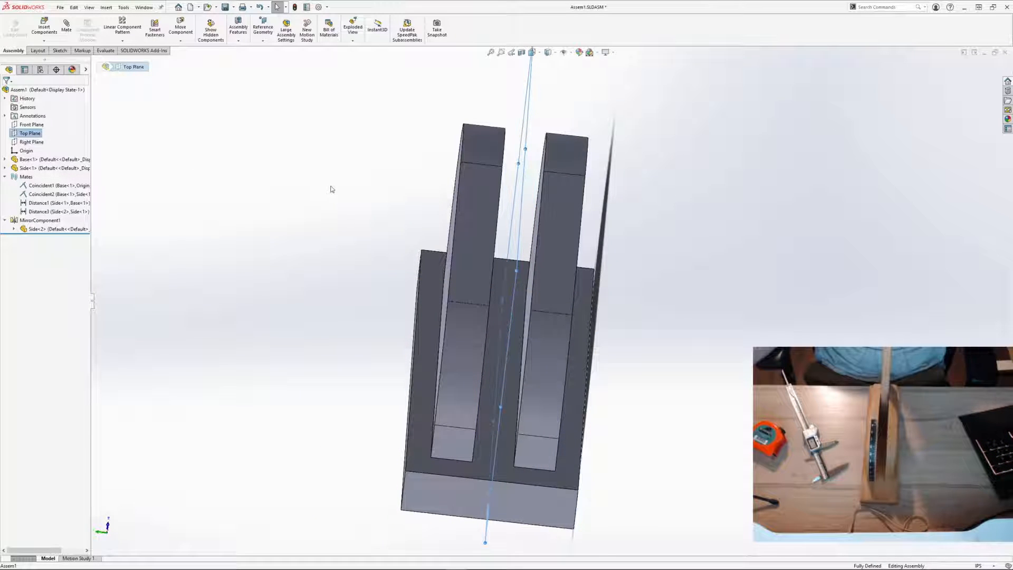
middle_drag(332, 189, 614, 229)
click(549, 168)
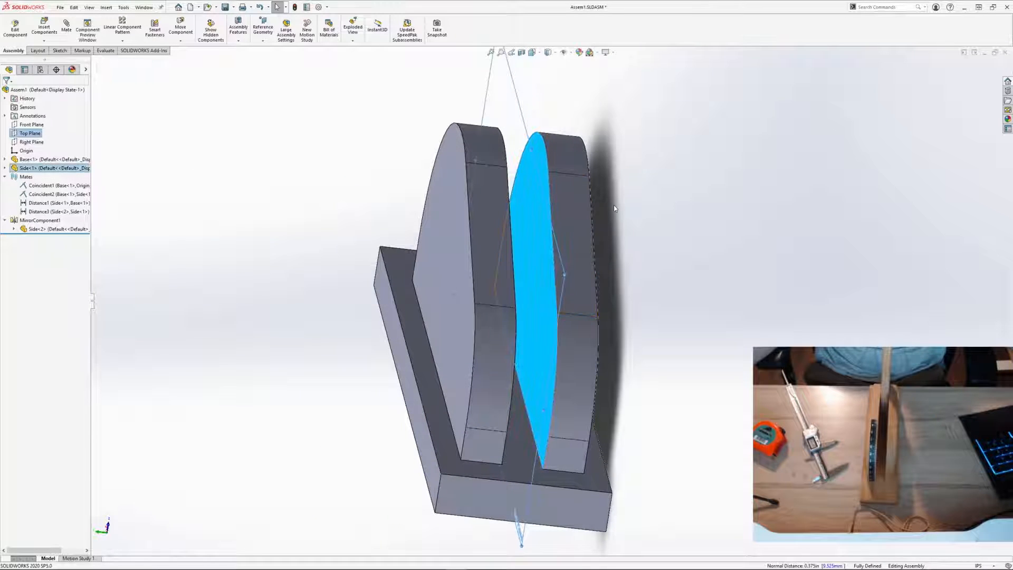
click(184, 217)
click(56, 168)
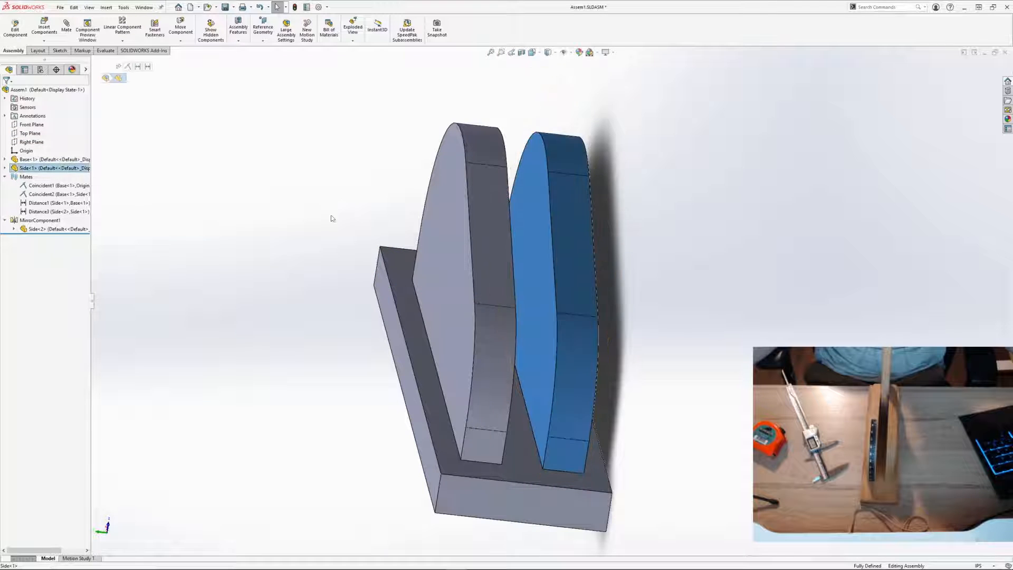
Step: Add a 0.78/2 in distance mate between the assembly's Top Plane and the original side plate's inner face, breaking other mates to satisfy it
middle_drag(386, 224, 402, 227)
click(30, 132)
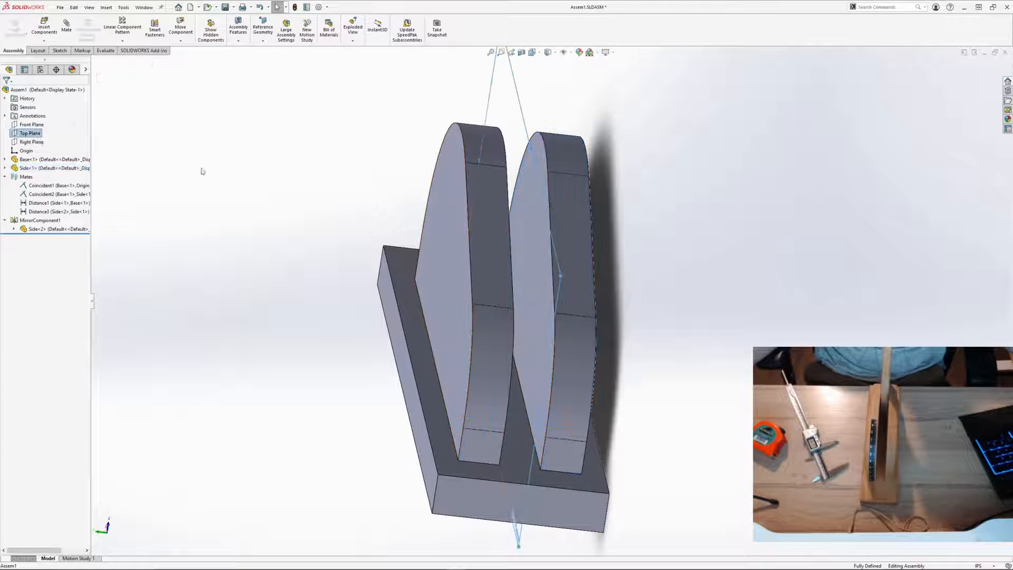
ctrl+click(538, 162)
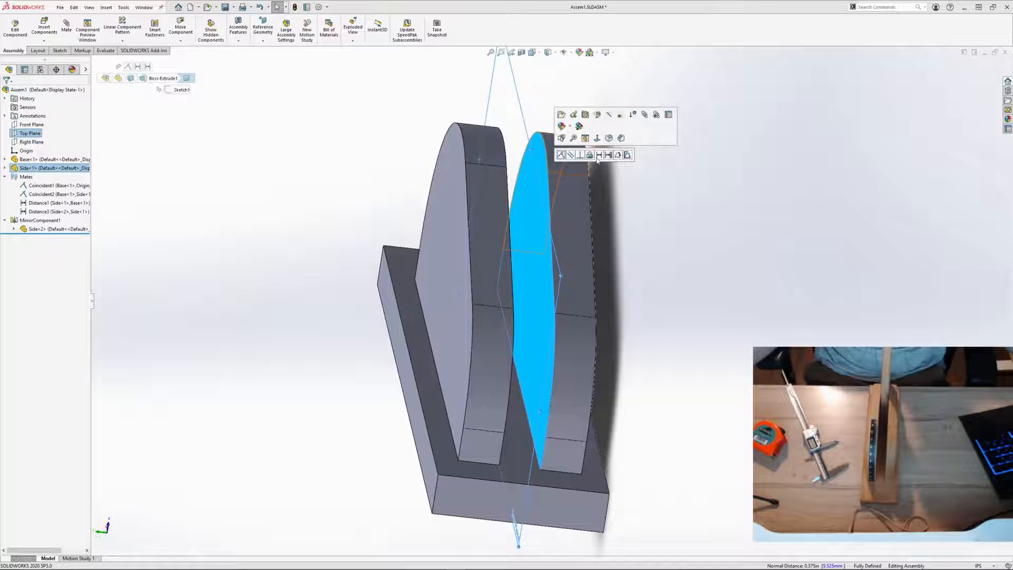
click(600, 155)
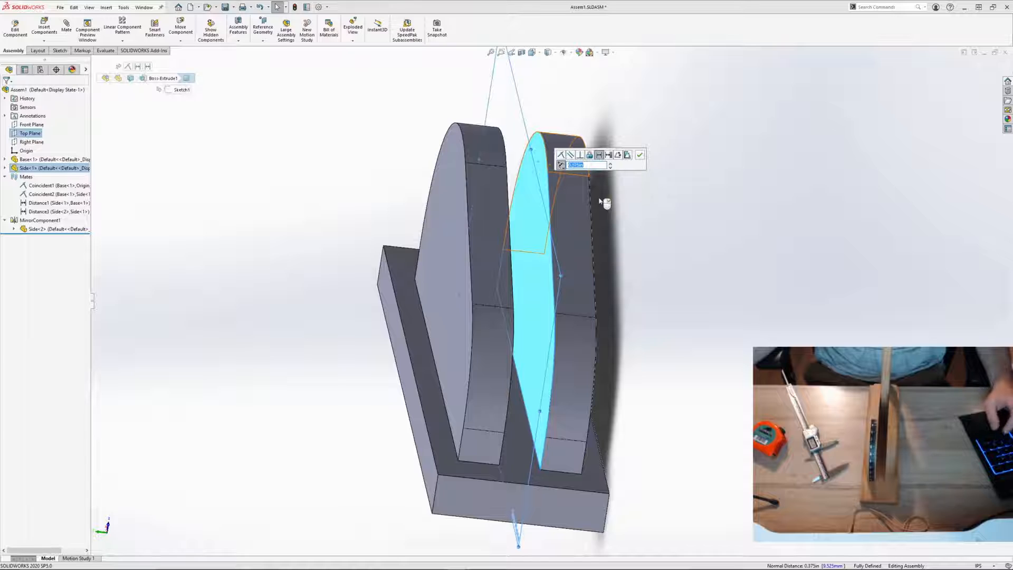
text(.78/2)
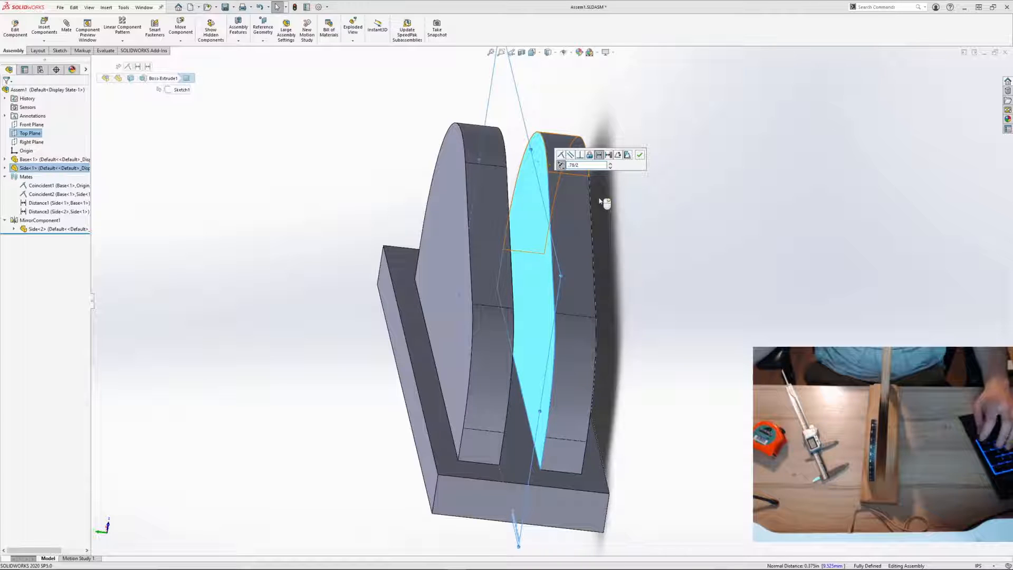
key(Return)
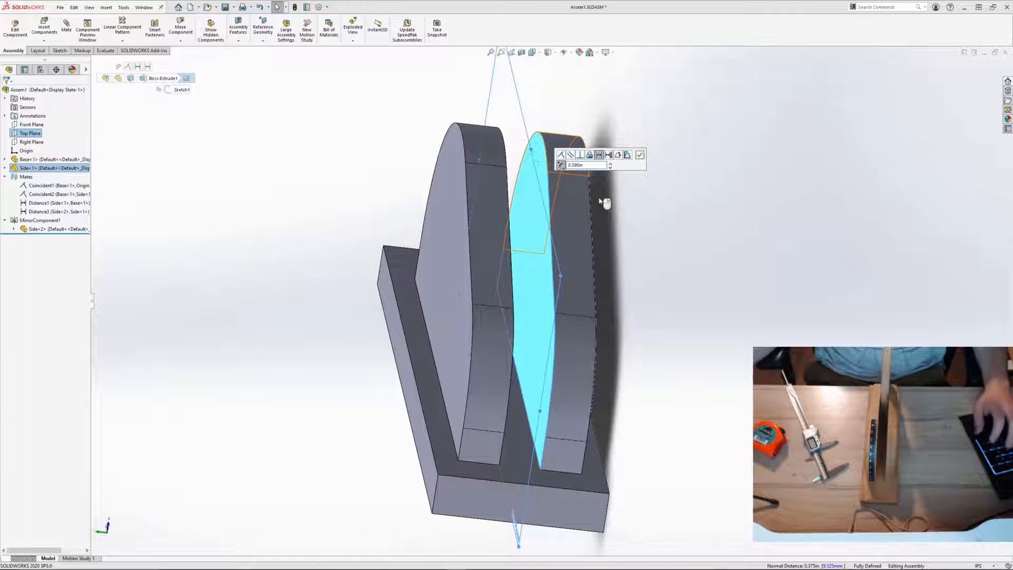
click(640, 154)
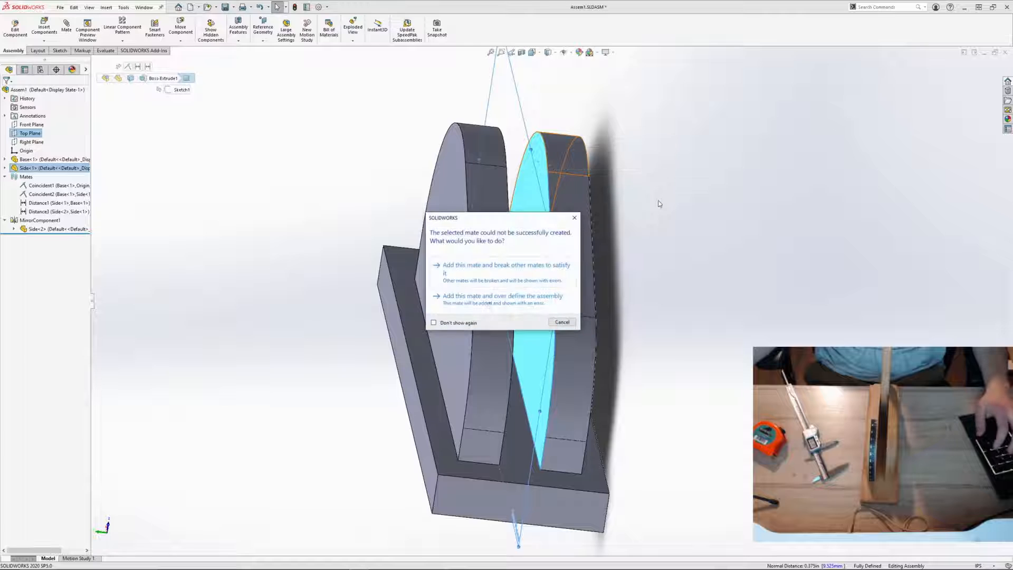
click(485, 274)
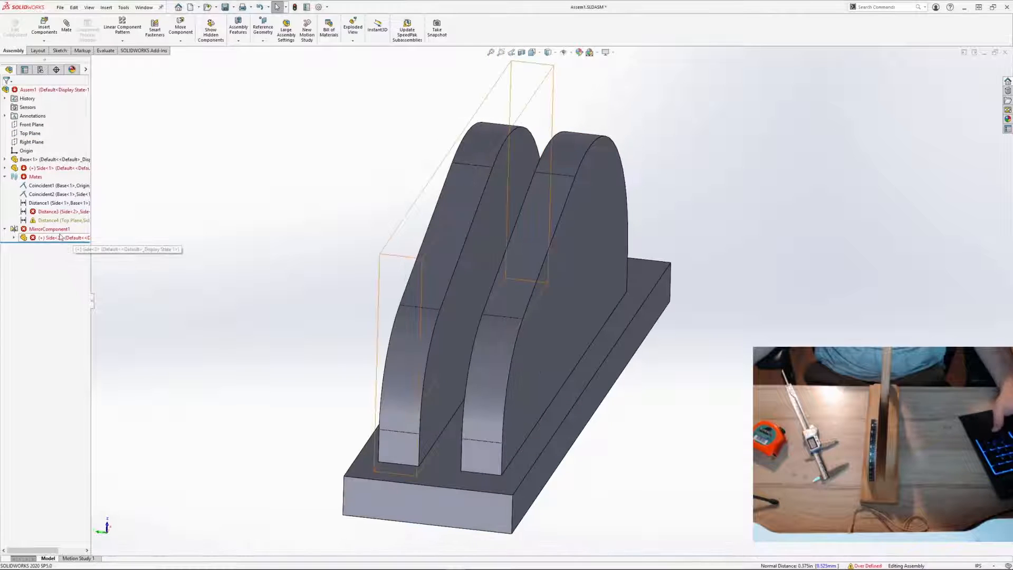
Step: Delete the existing mirrored component and mirror the side plate about the Top Plane again
click(50, 229)
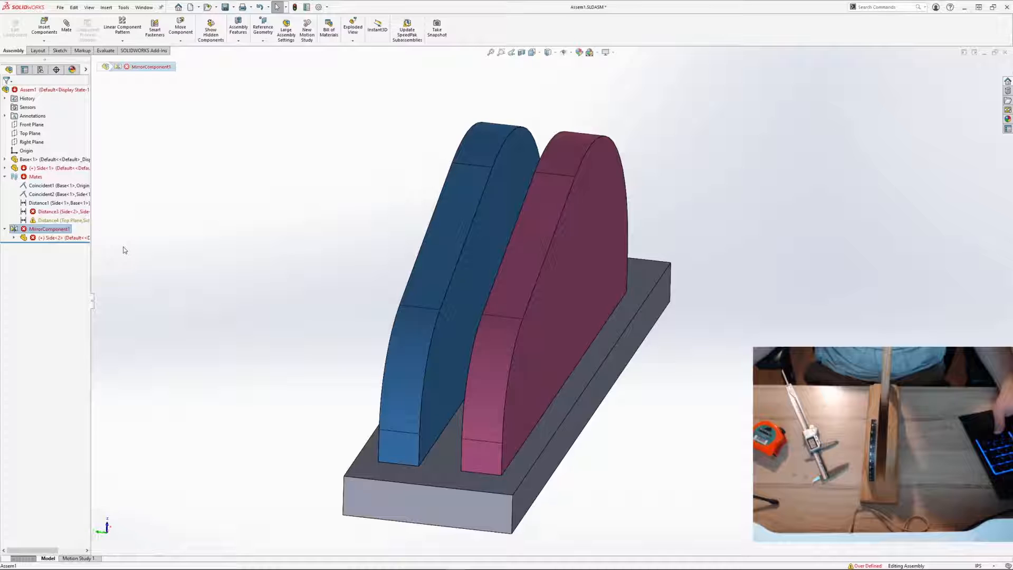
key(Delete)
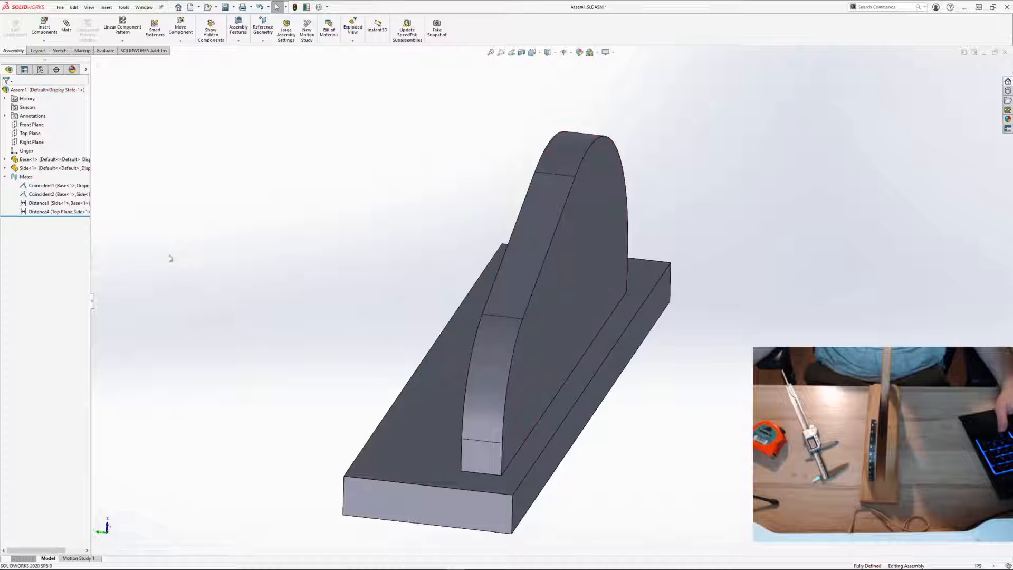
click(122, 41)
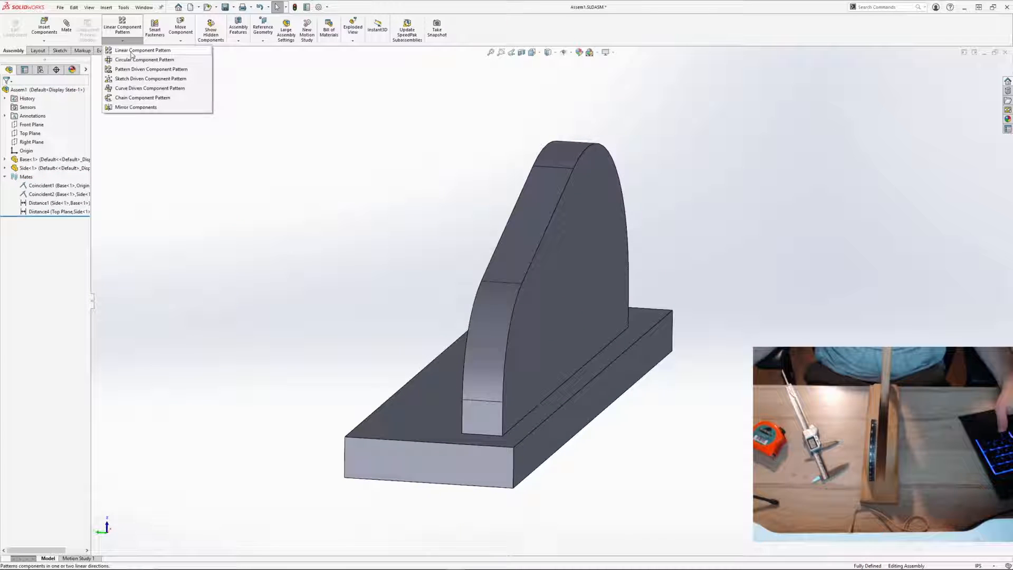
click(136, 107)
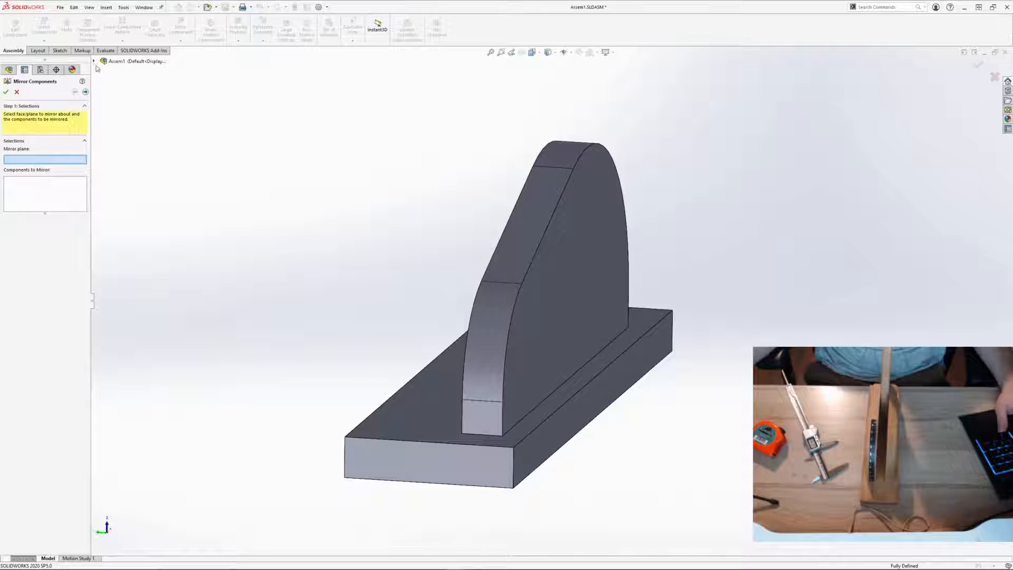
click(94, 62)
click(128, 104)
middle_drag(300, 163, 426, 198)
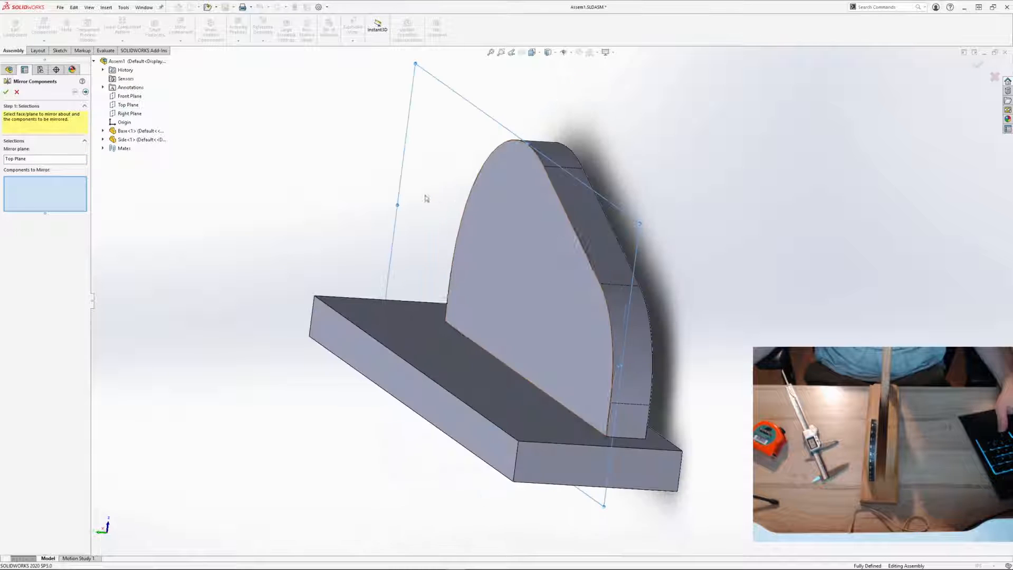
click(554, 273)
click(6, 92)
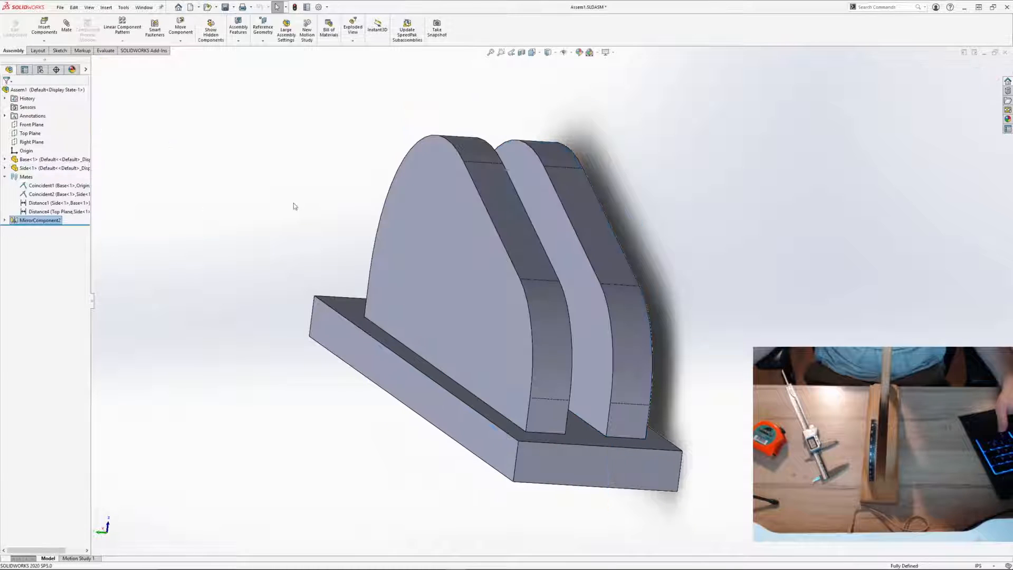
Step: Examine the two side plates on the base from several angles, with the list of mates collapsed
middle_drag(295, 207, 290, 191)
click(290, 191)
middle_drag(654, 216, 601, 224)
click(557, 228)
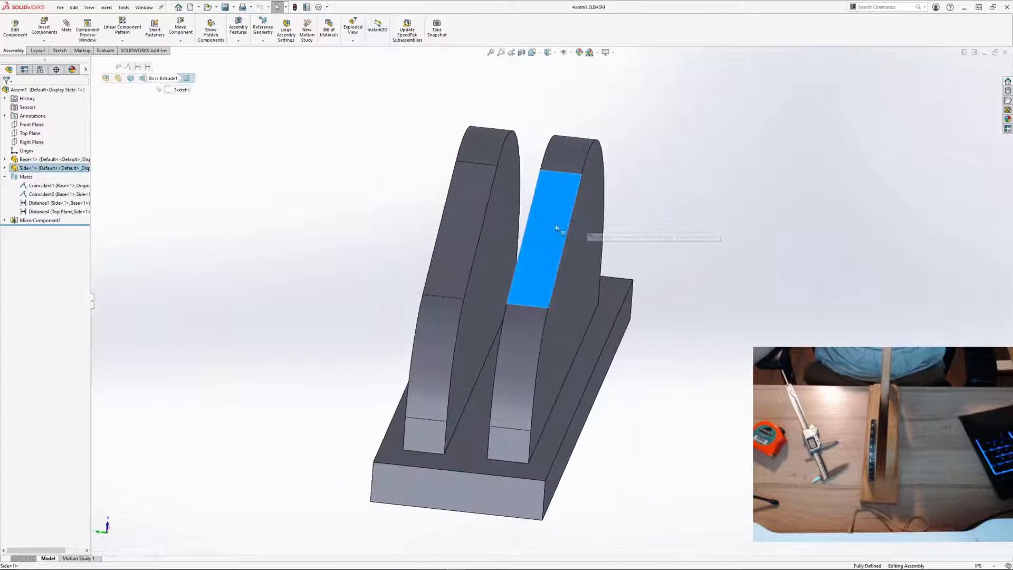
click(732, 289)
middle_drag(732, 289, 652, 285)
scroll(559, 288, down, 3)
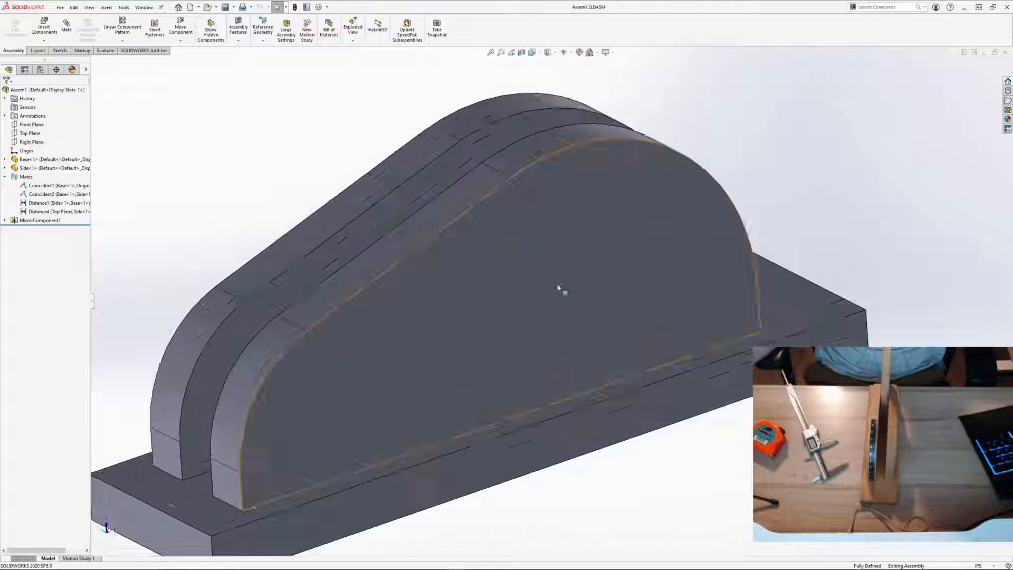
middle_drag(560, 288, 573, 259)
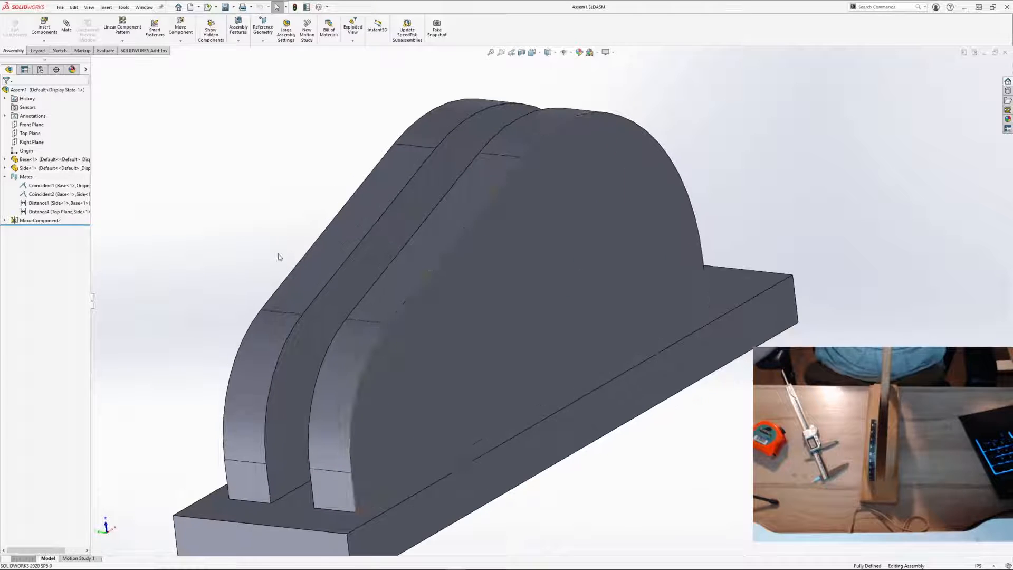
click(5, 178)
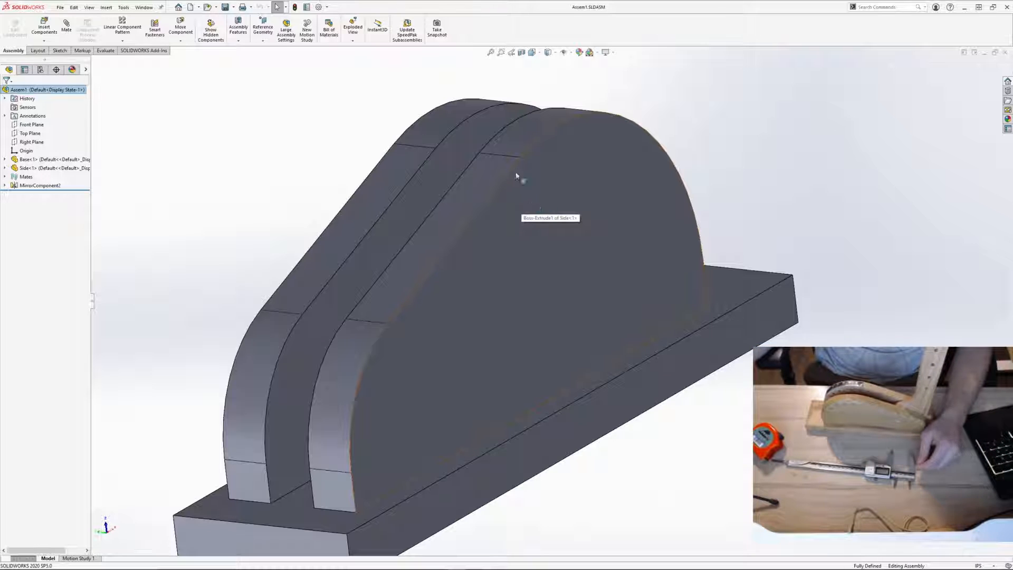
middle_drag(549, 197, 549, 159)
scroll(559, 169, up, 2)
middle_drag(616, 185, 607, 238)
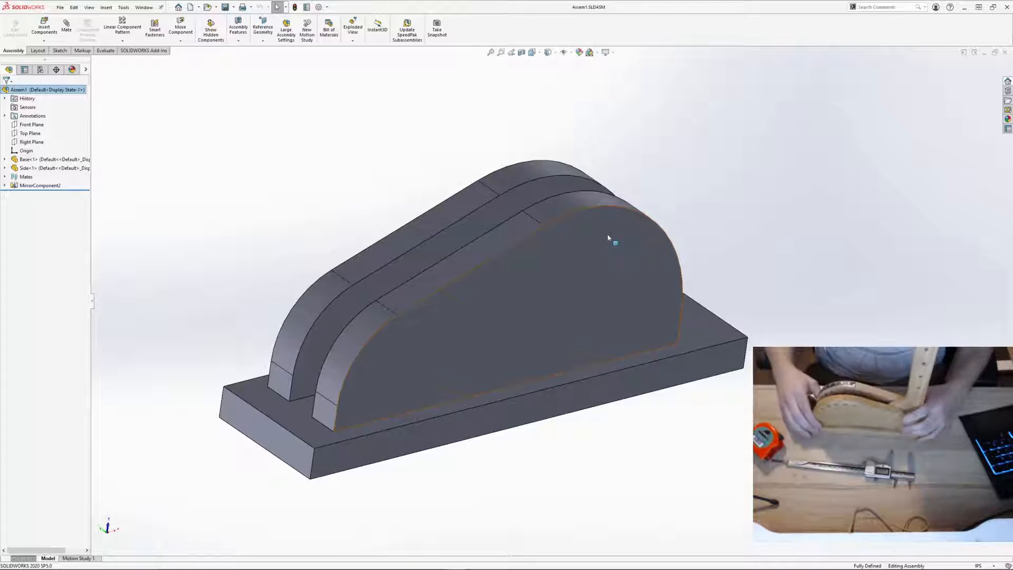
mouse_move(586, 225)
middle_down()
mouse_move(599, 334)
mouse_move(617, 151)
mouse_move(635, 201)
mouse_move(604, 232)
middle_up()
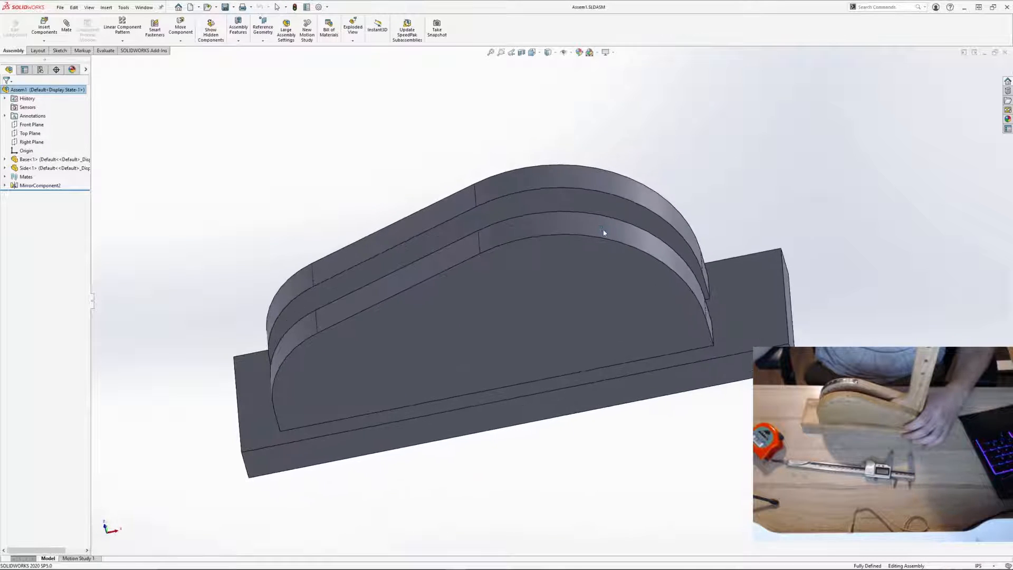
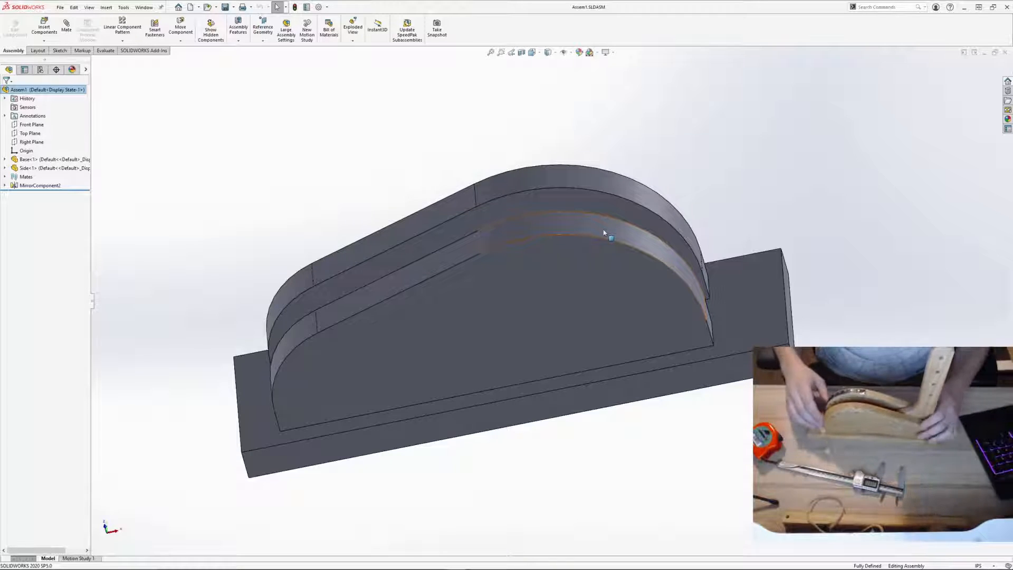
middle_drag(598, 219, 518, 155)
Step: Create a new part and start a sketch on its Front Plane
click(190, 7)
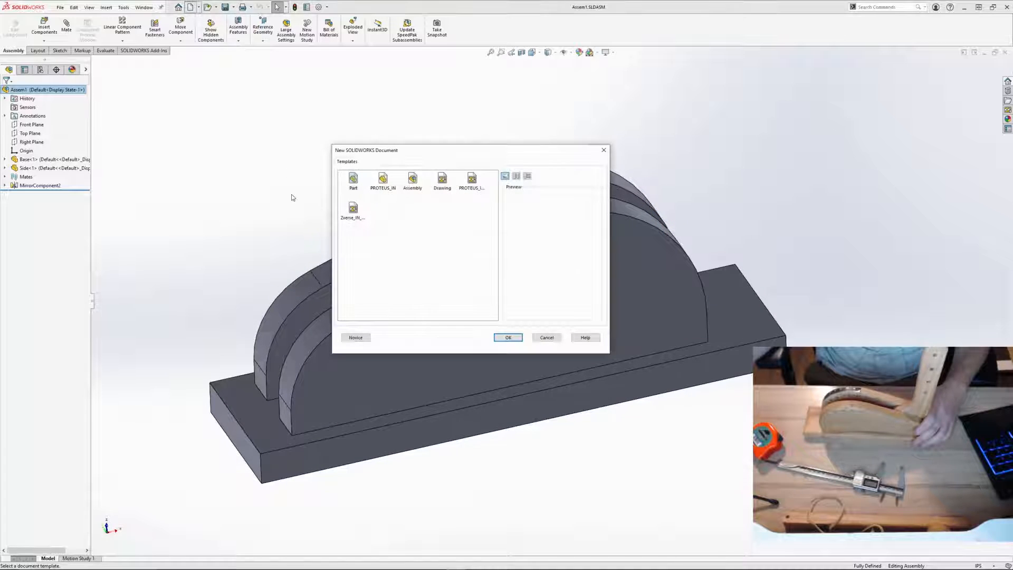
click(508, 337)
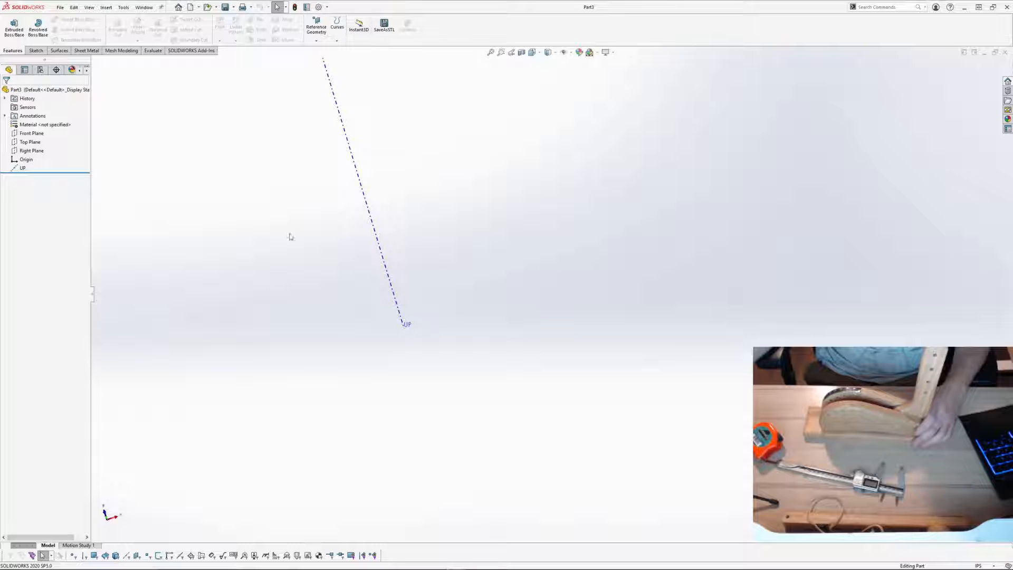
click(31, 135)
scroll(438, 178, up, 2)
middle_drag(438, 178, 395, 193)
click(33, 144)
click(33, 135)
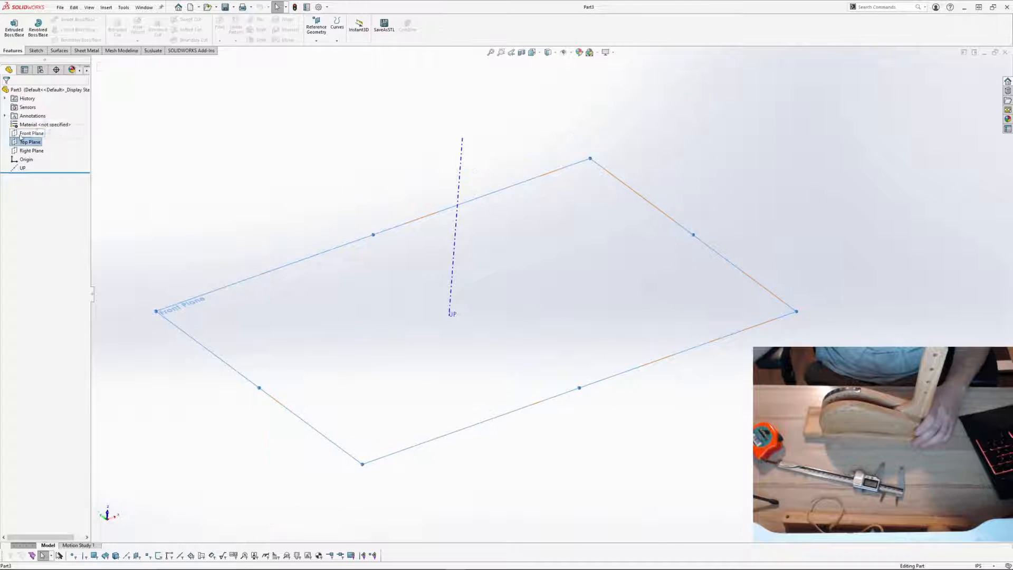
click(30, 124)
scroll(605, 278, down, 2)
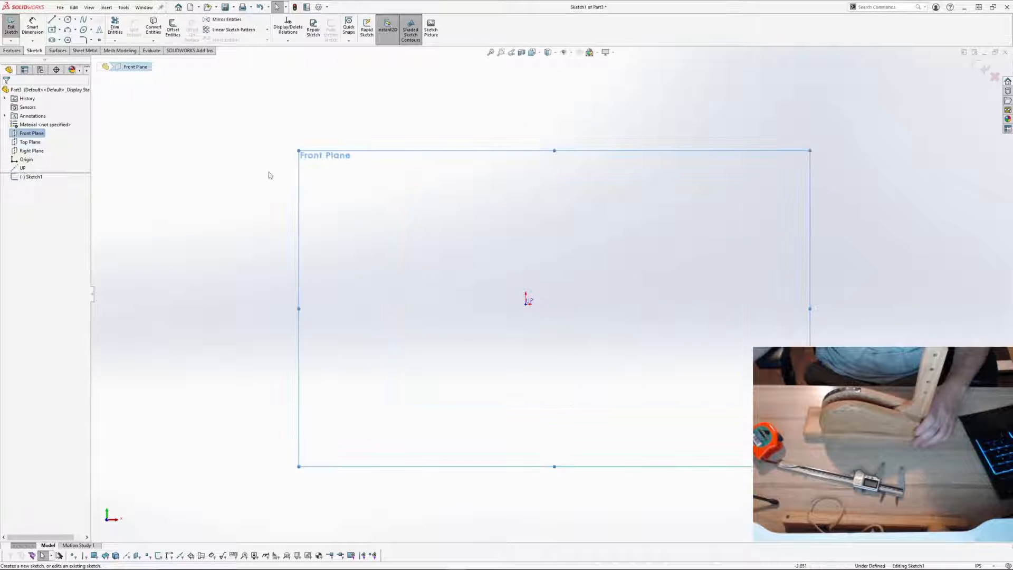
Step: Sketch a vertical line about 2.85 in long upward from the origin
click(52, 21)
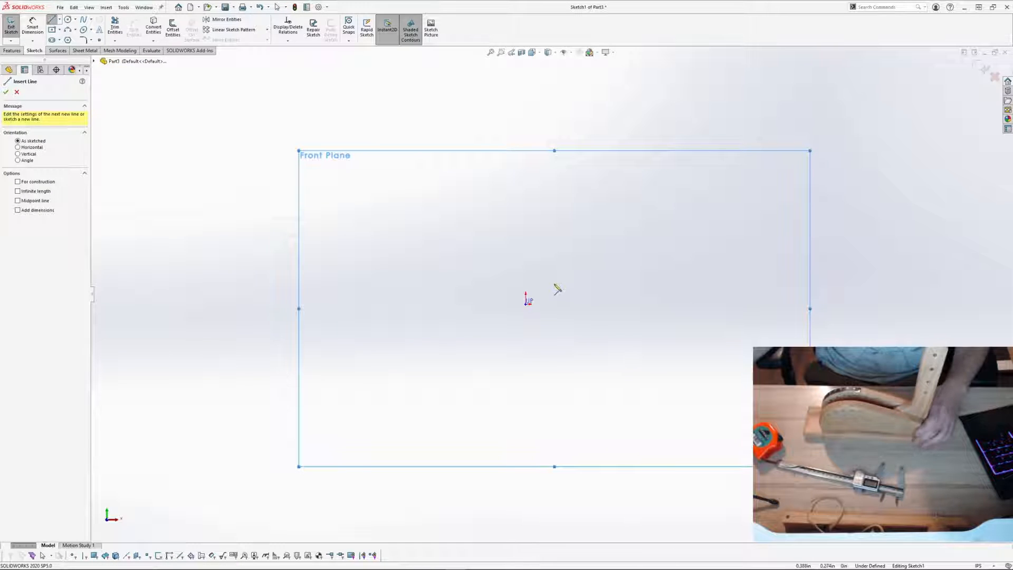
click(525, 303)
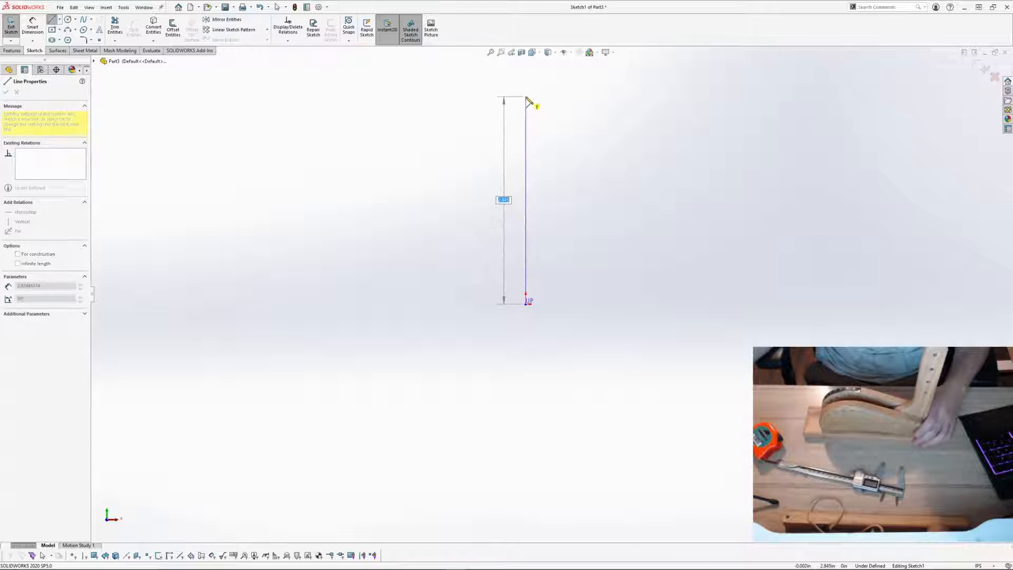
click(525, 96)
key(Escape)
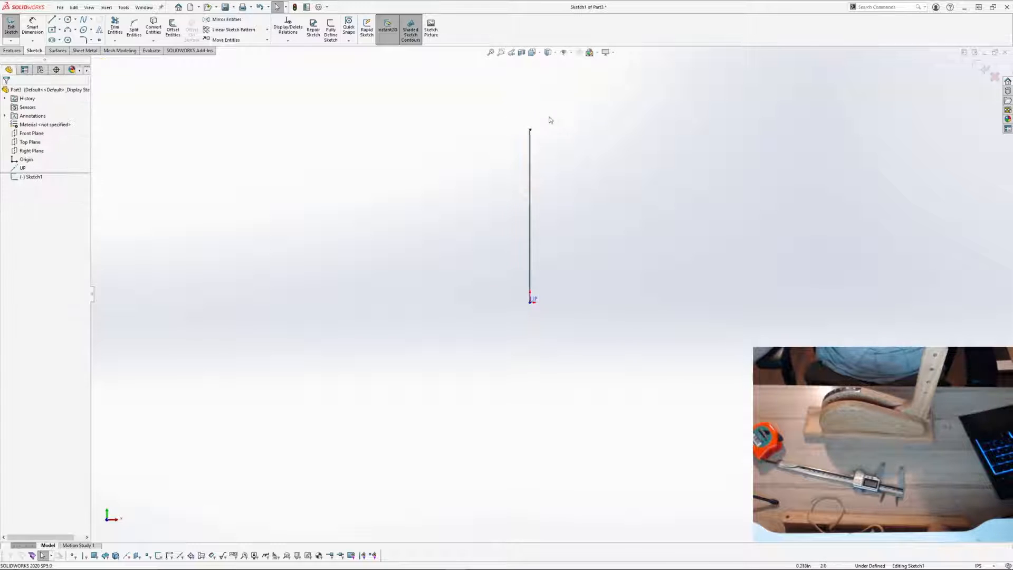
Step: Sketch a three-point arc about 0.69 in wide, bulging upward, starting from the upper endpoint of the vertical line
click(67, 30)
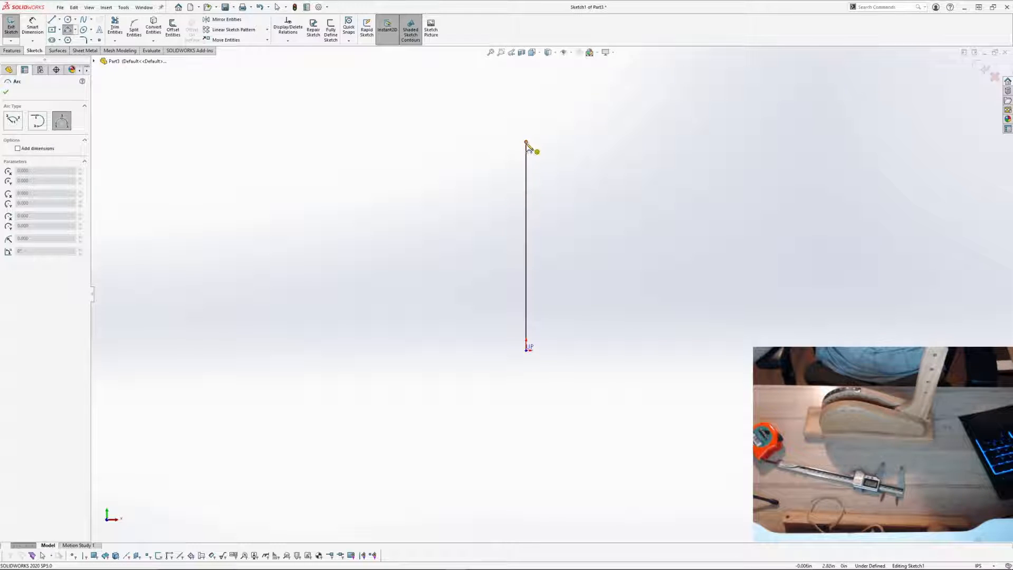
click(526, 142)
click(577, 152)
click(567, 142)
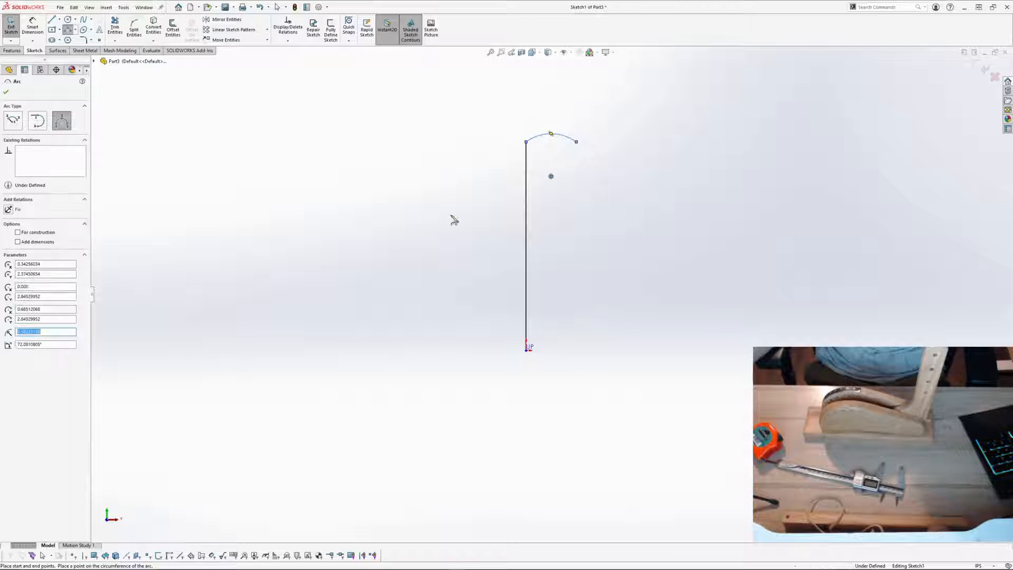
Step: Close the profile with lines down from the arc's free end, out and around a short foot, and back to the origin
key(Escape)
click(51, 20)
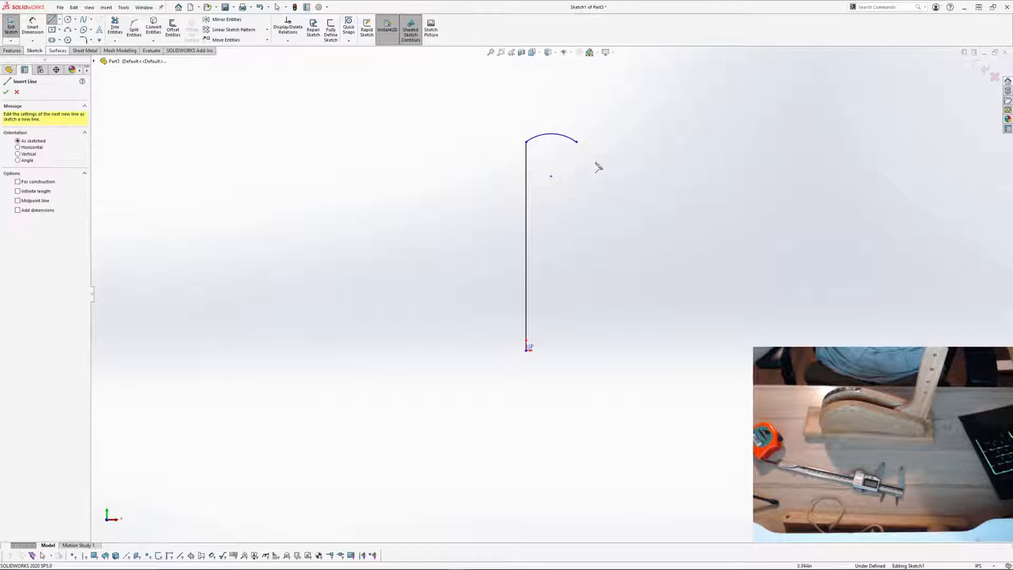
click(576, 142)
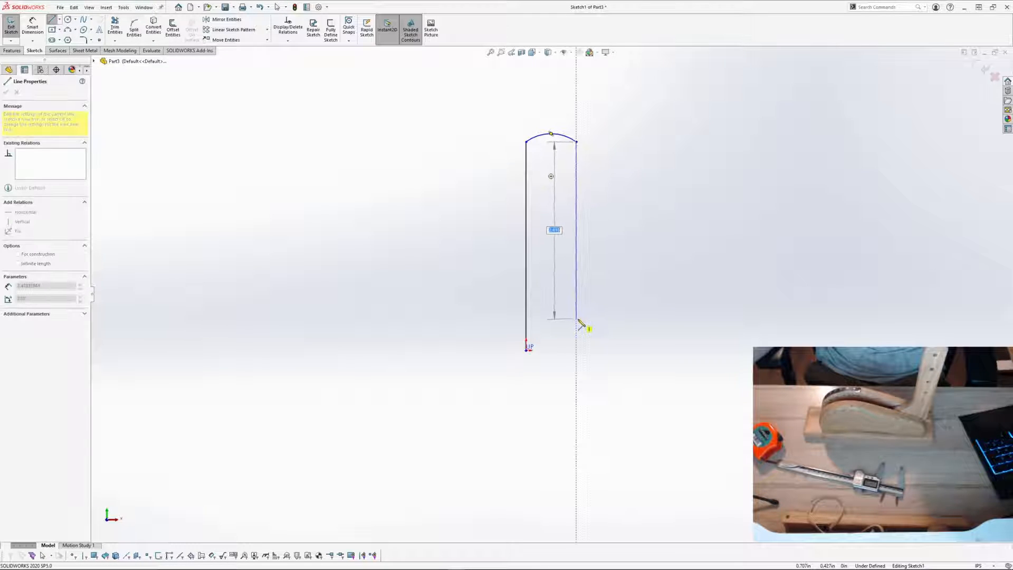
click(576, 295)
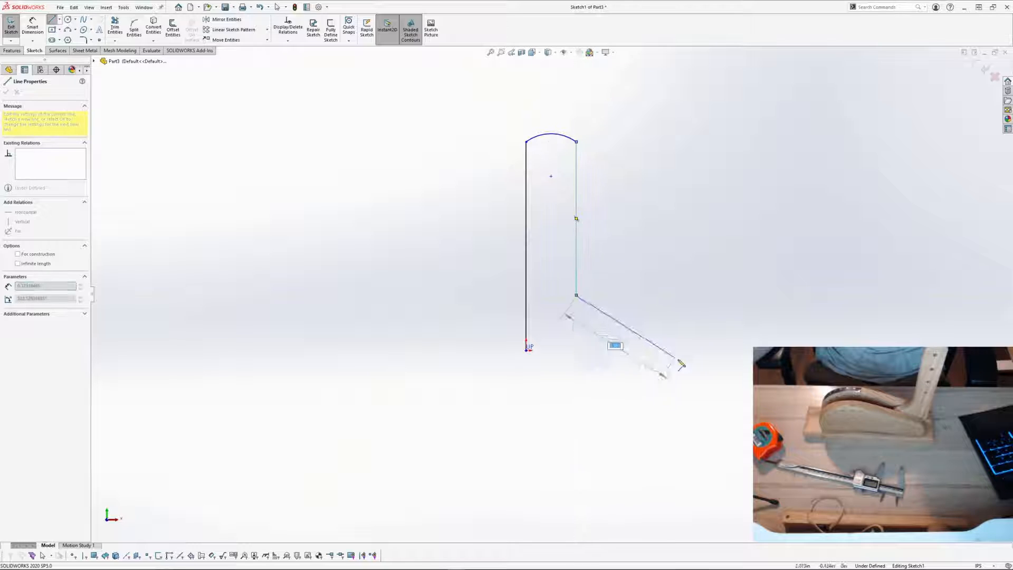
double_click(626, 296)
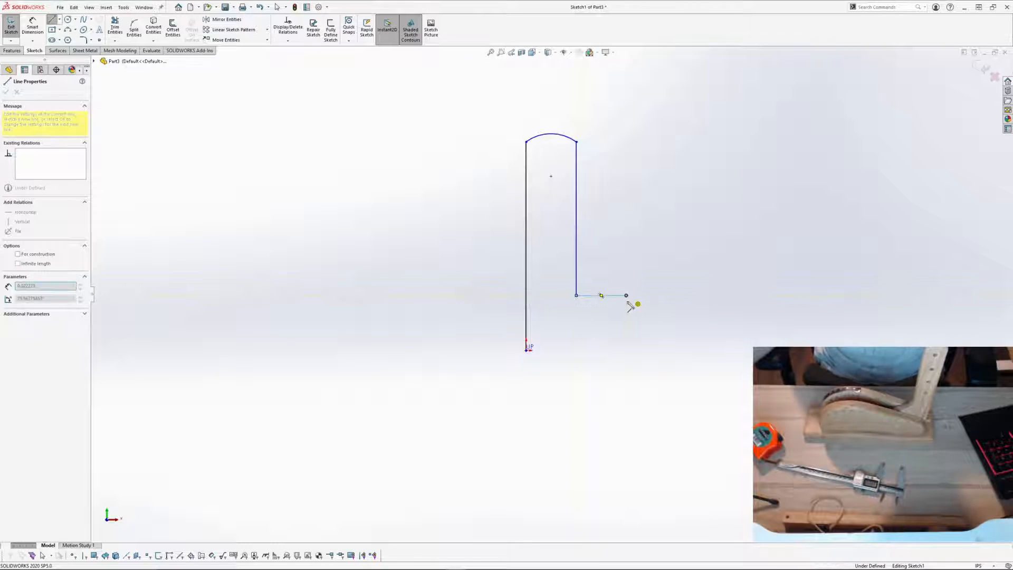
click(627, 350)
click(527, 350)
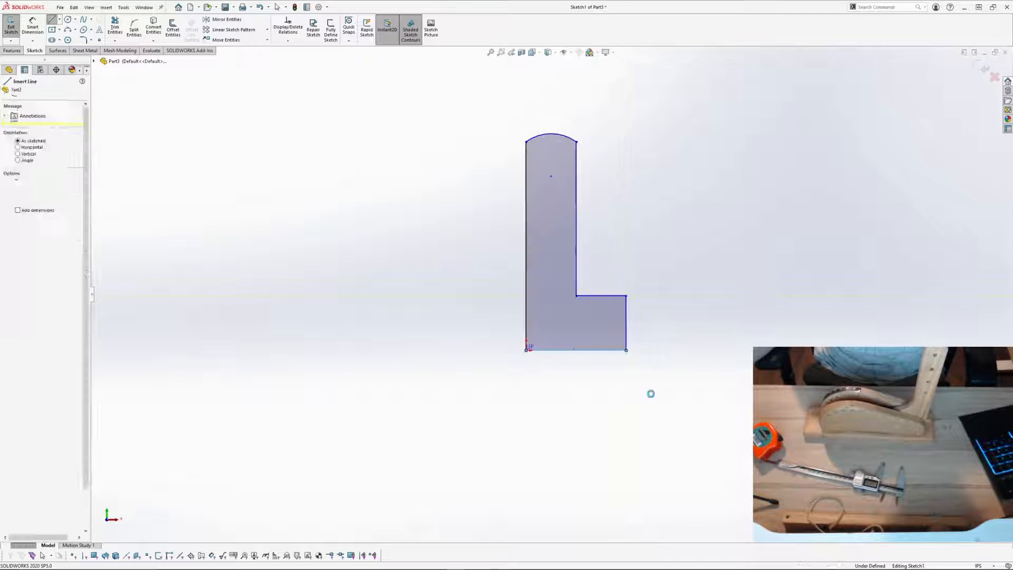
key(Escape)
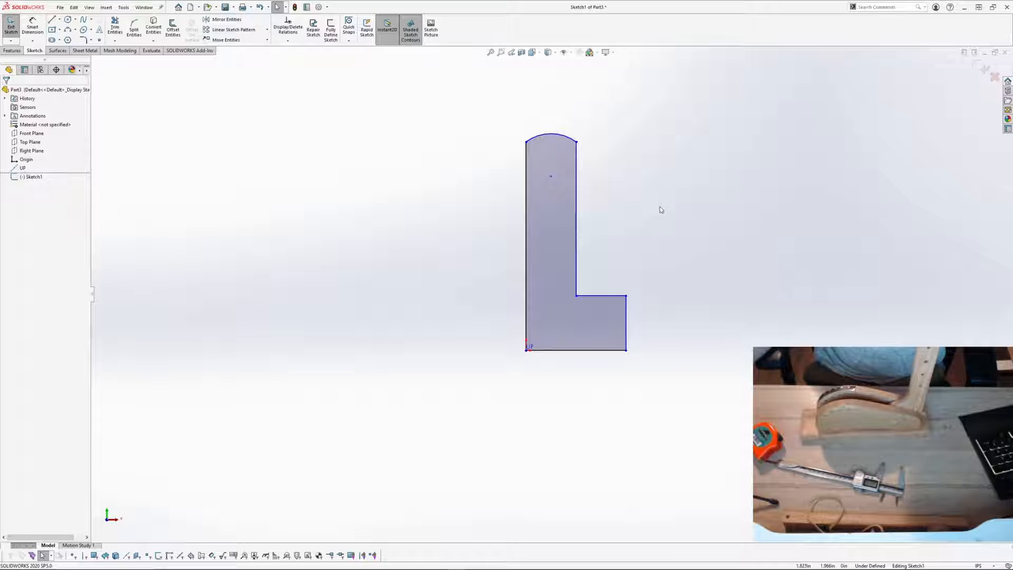
Step: Dimension the profile's bottom edge at 3 in
mouse_move(660, 209)
middle_down()
mouse_move(661, 247)
mouse_move(657, 234)
middle_up()
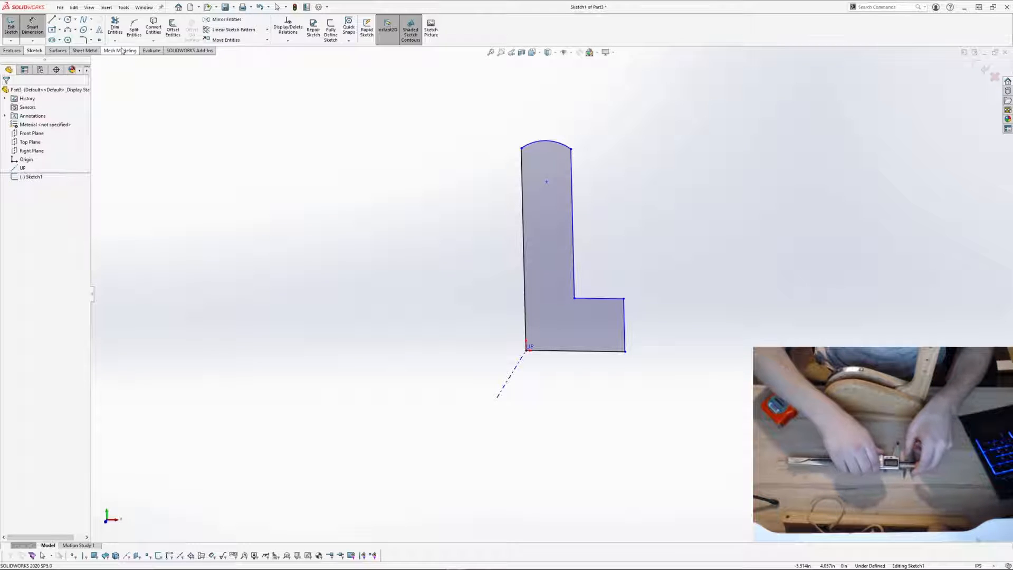
click(599, 352)
click(595, 379)
text(3.000in)
key(Return)
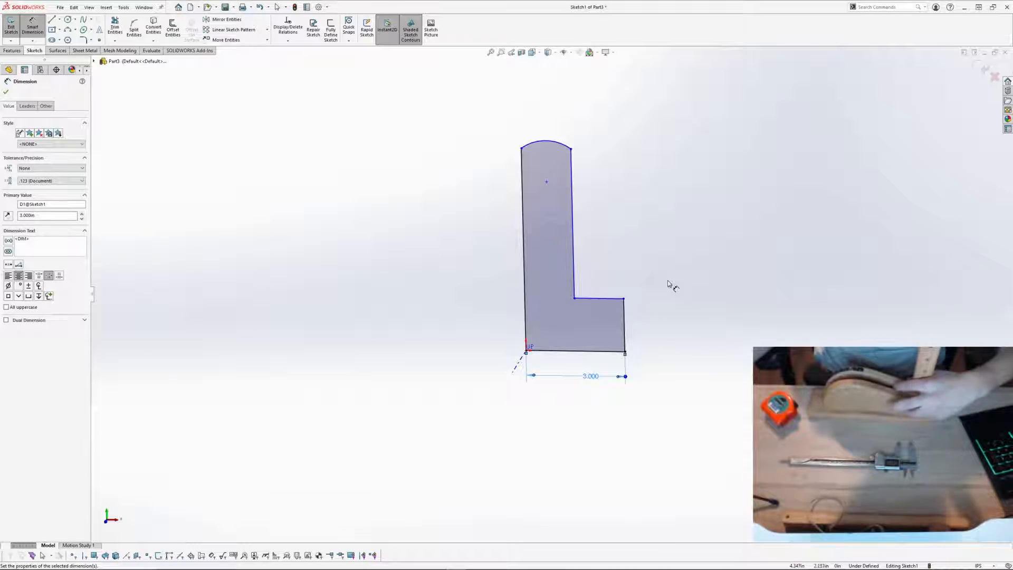
Step: Dimension the foot's short outer vertical edge and set its height to 1.5 in
click(625, 325)
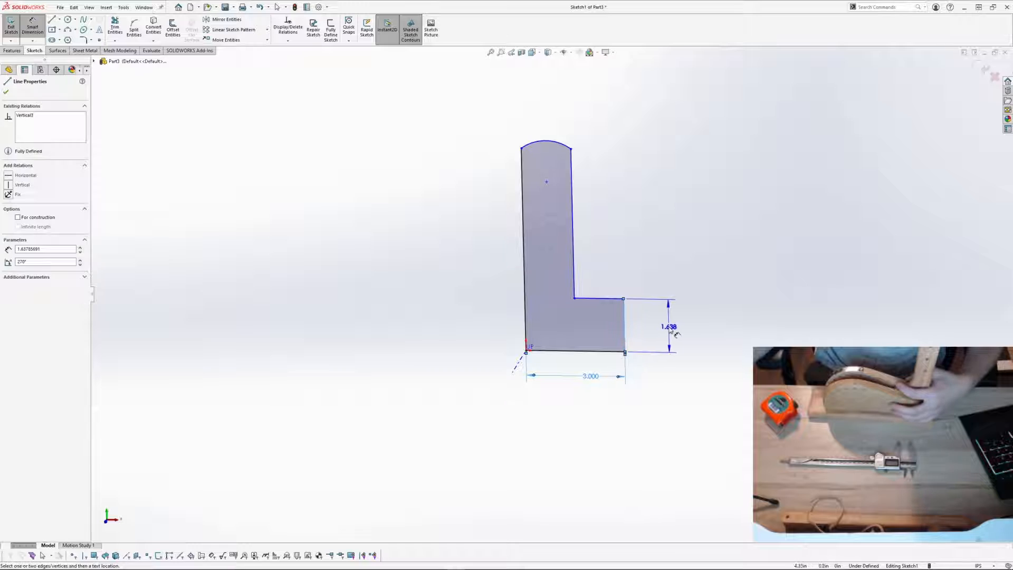
click(703, 354)
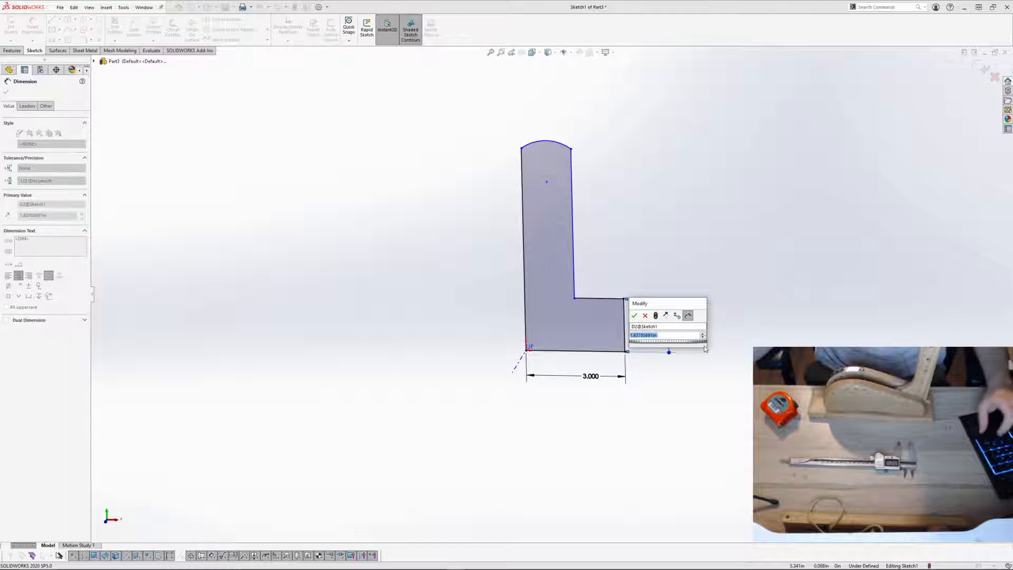
text(1)
key(Return)
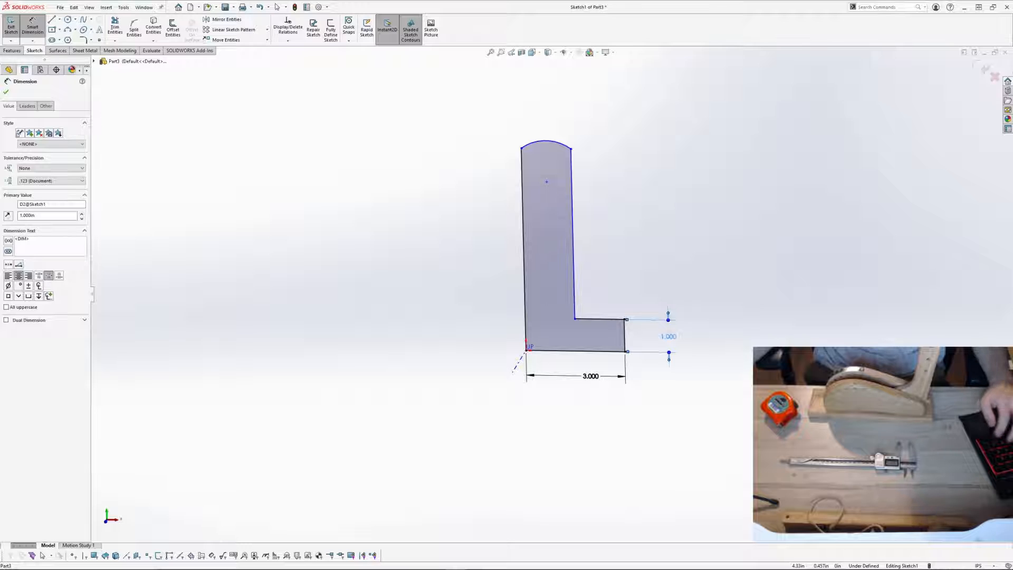
double_click(668, 336)
text(1.5)
key(Return)
click(685, 261)
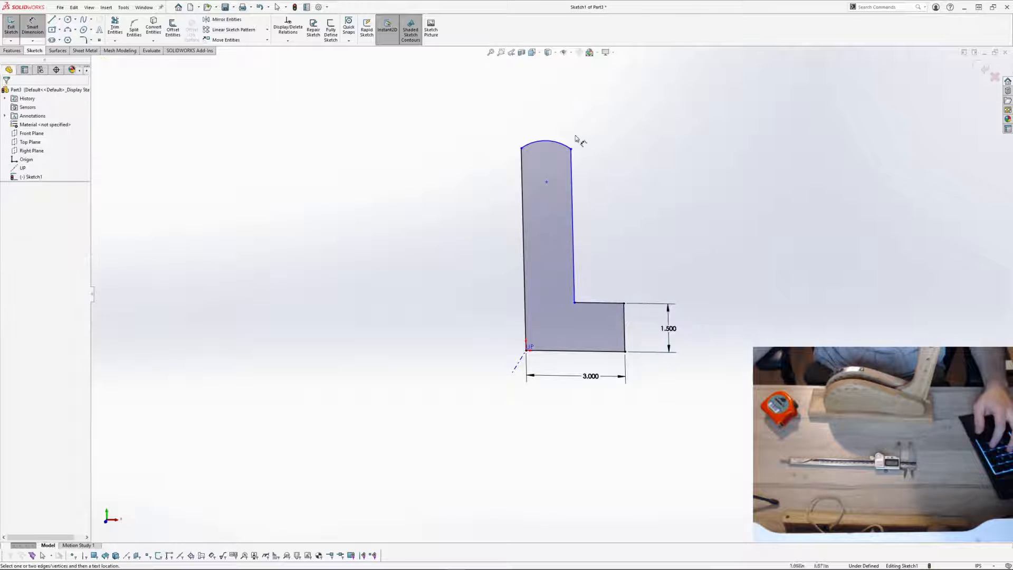
Step: Dimension the spacing between the two long vertical lines at 1.5 in
click(524, 206)
click(572, 199)
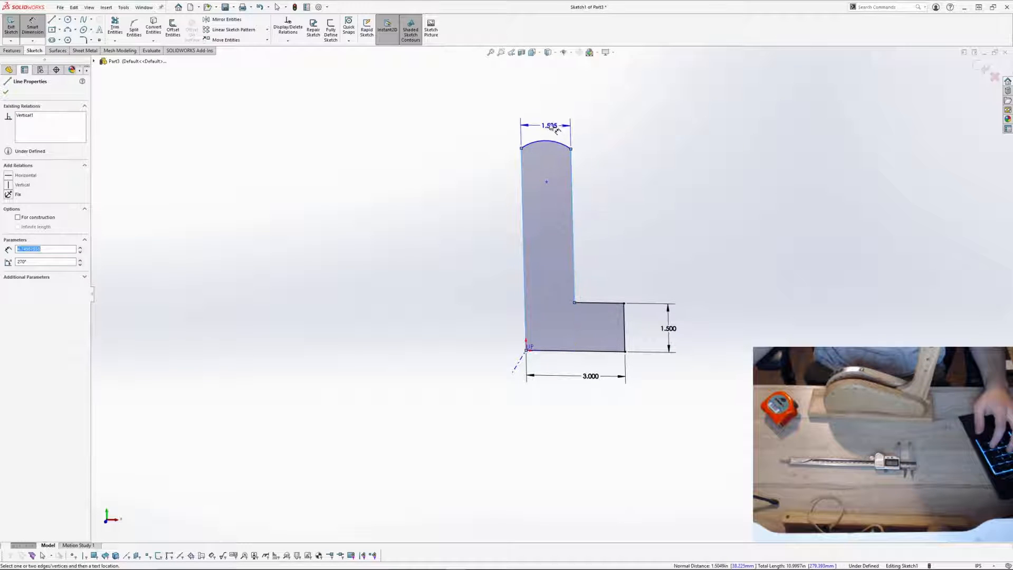
click(552, 117)
double_click(553, 117)
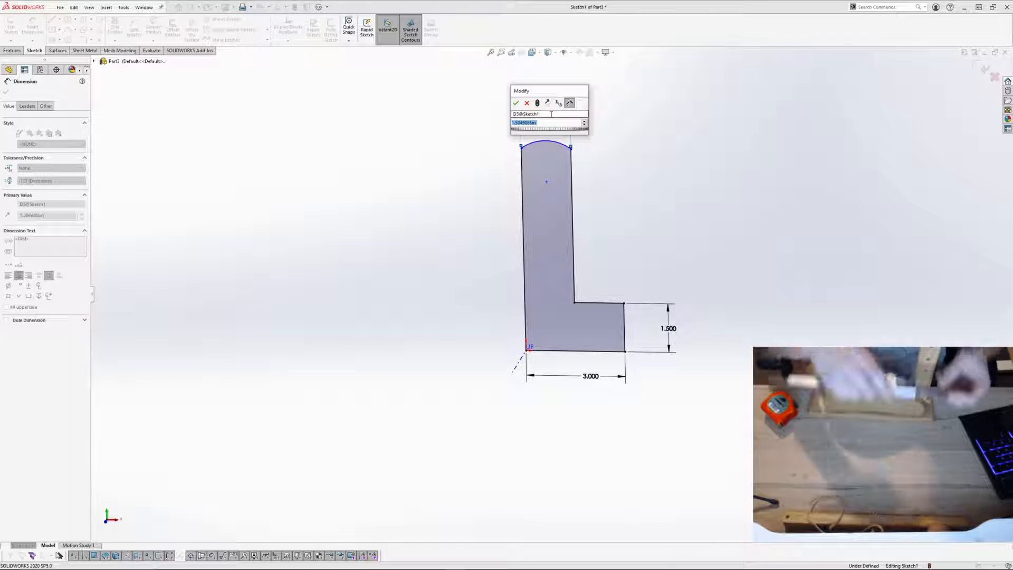
text(1.5)
key(Return)
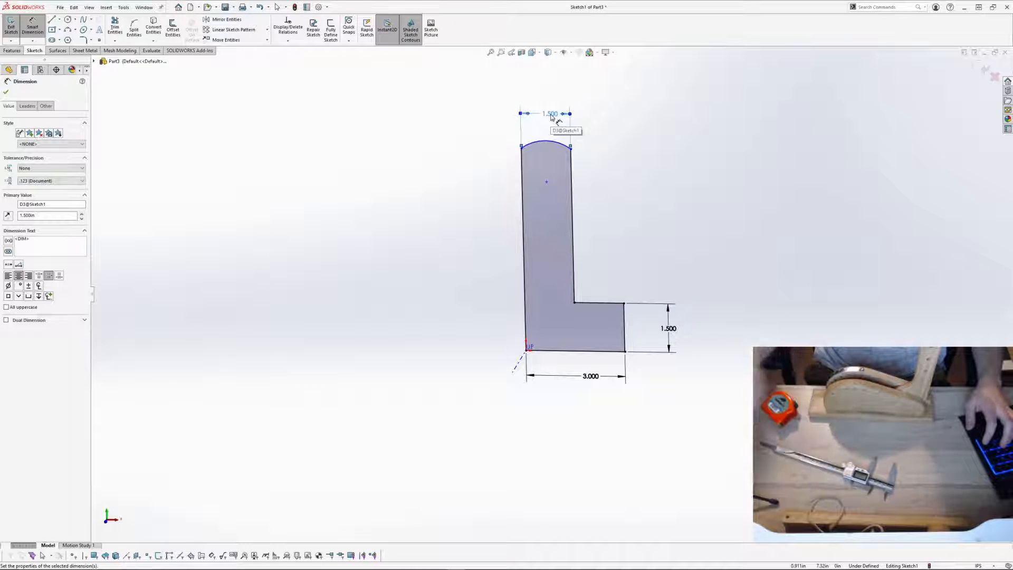
key(Escape)
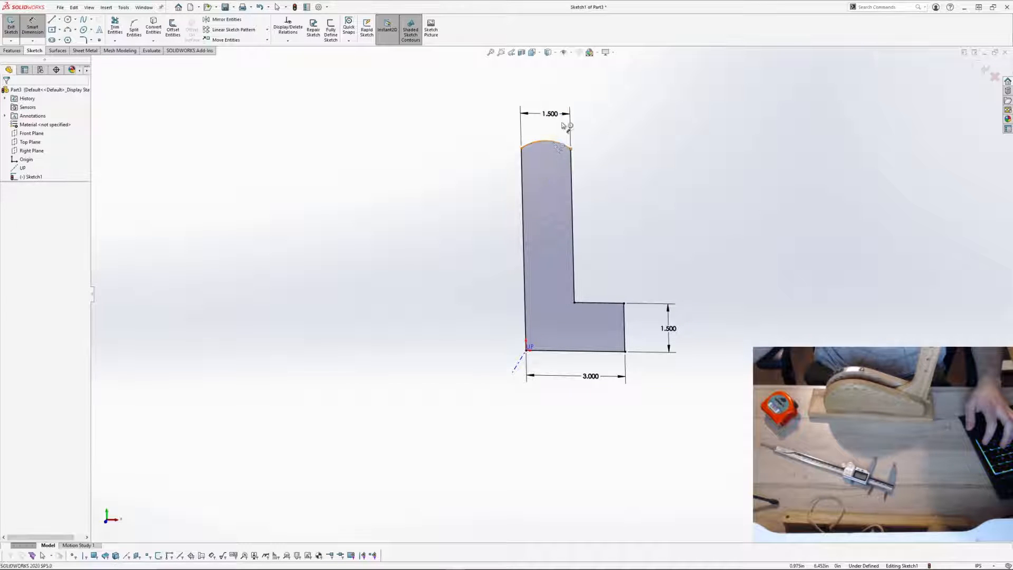
Step: Dimension the radius of the upper arc at 0.75 in
click(562, 127)
click(598, 91)
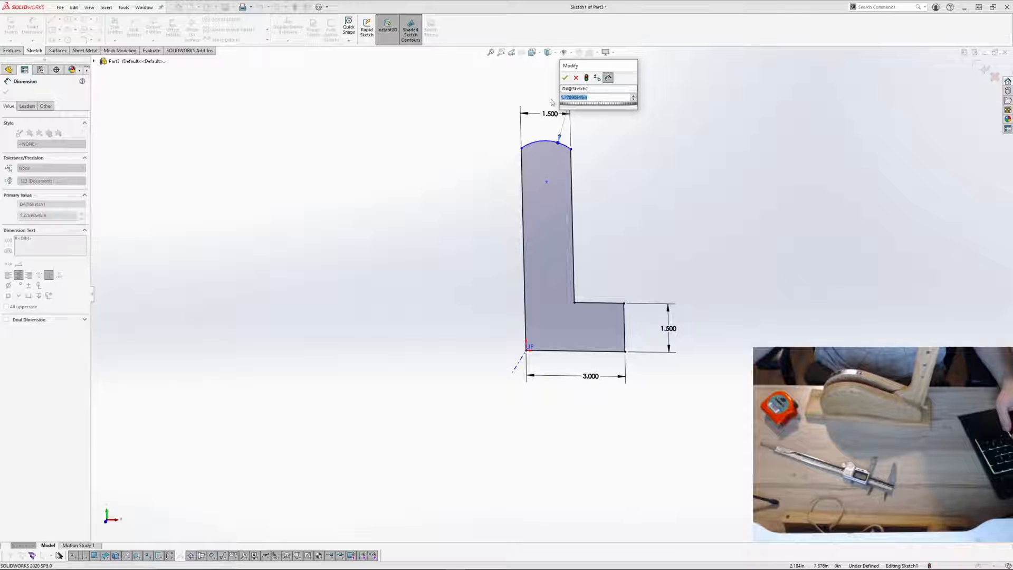
text(.75)
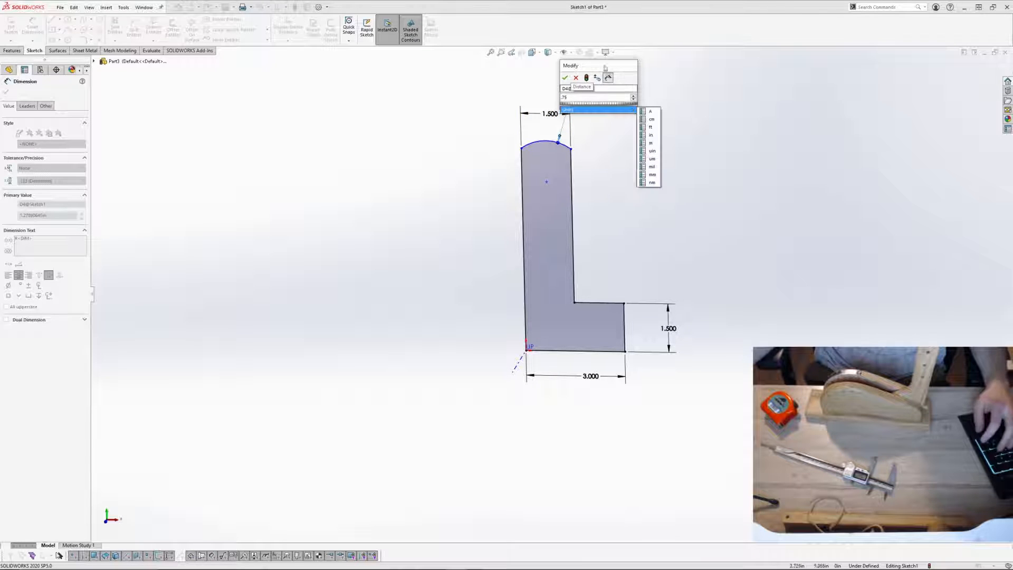
drag(603, 66, 678, 74)
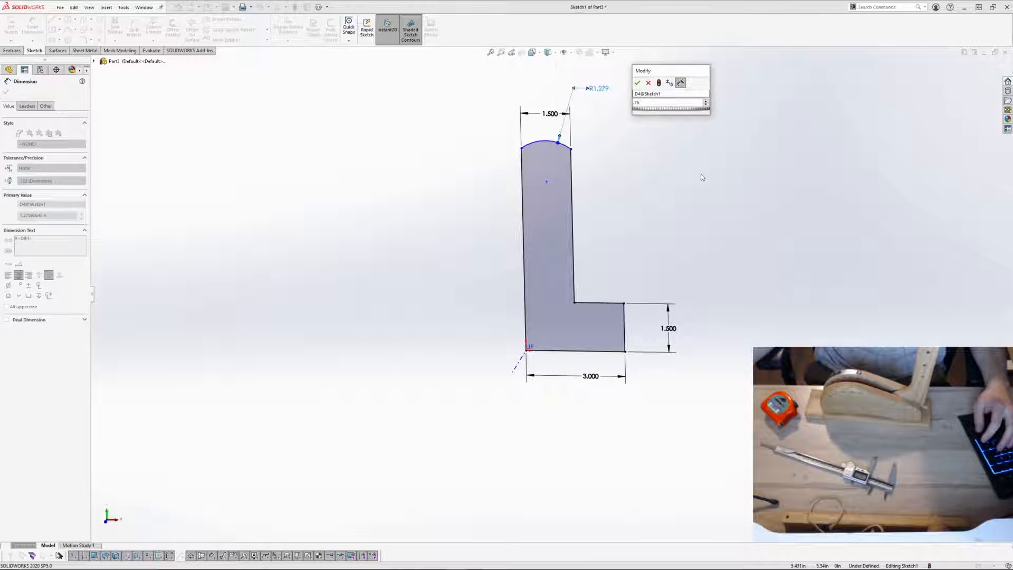
key(Return)
key(Escape)
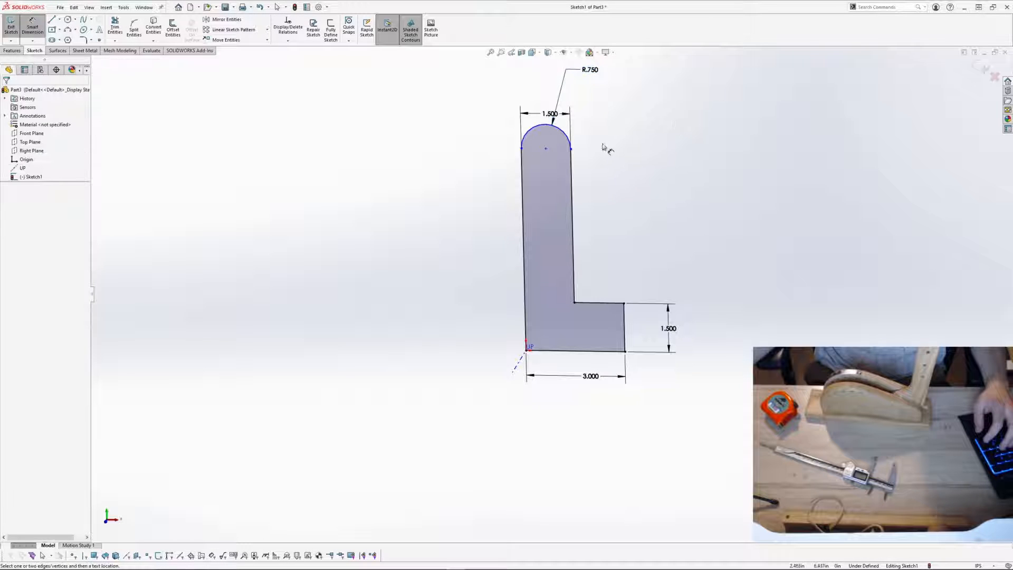
Step: Make the upper arc tangent to both long vertical lines and delete its radius dimension
scroll(606, 150, down, 2)
click(549, 156)
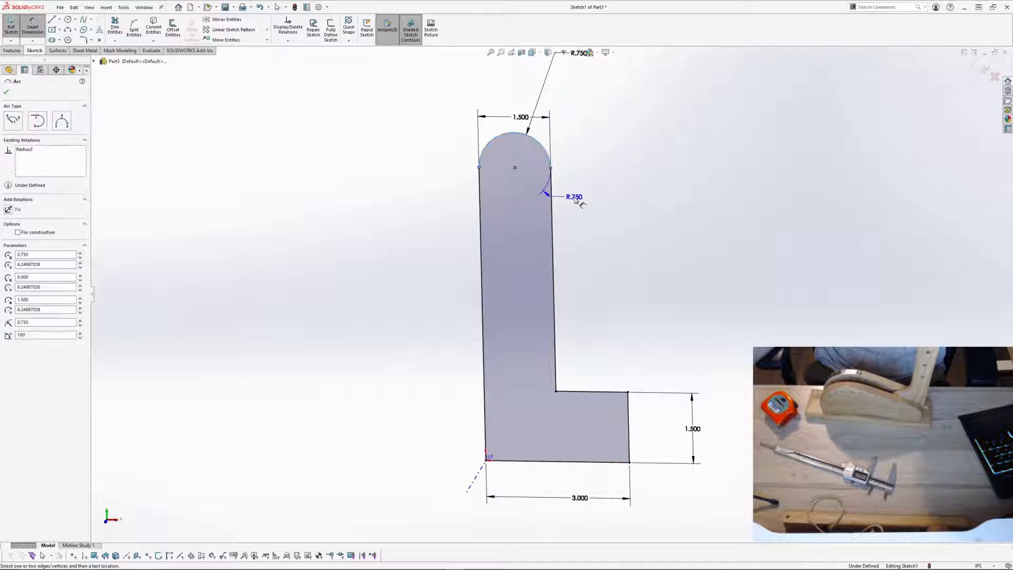
key(Escape)
click(553, 188)
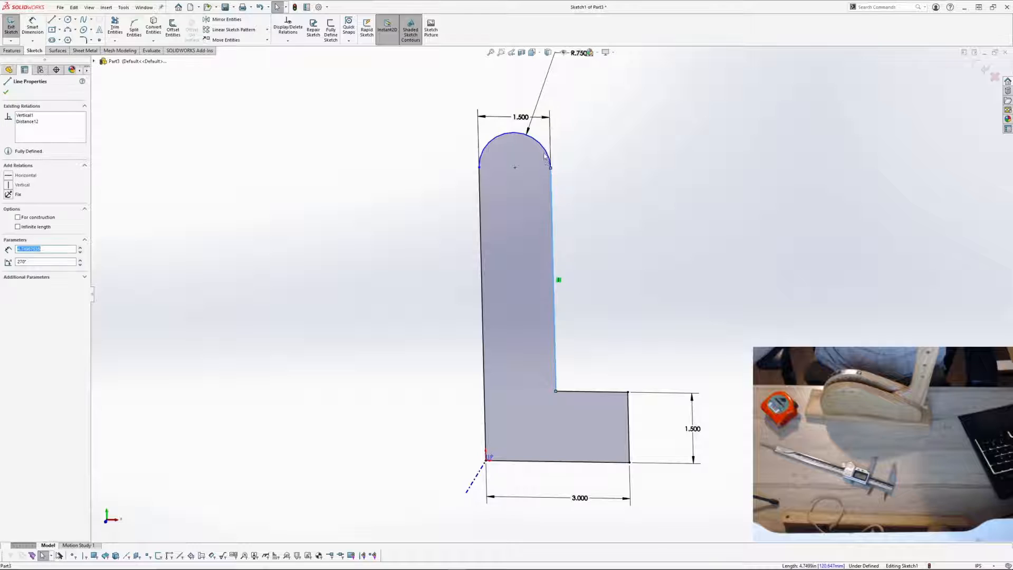
ctrl+click(549, 157)
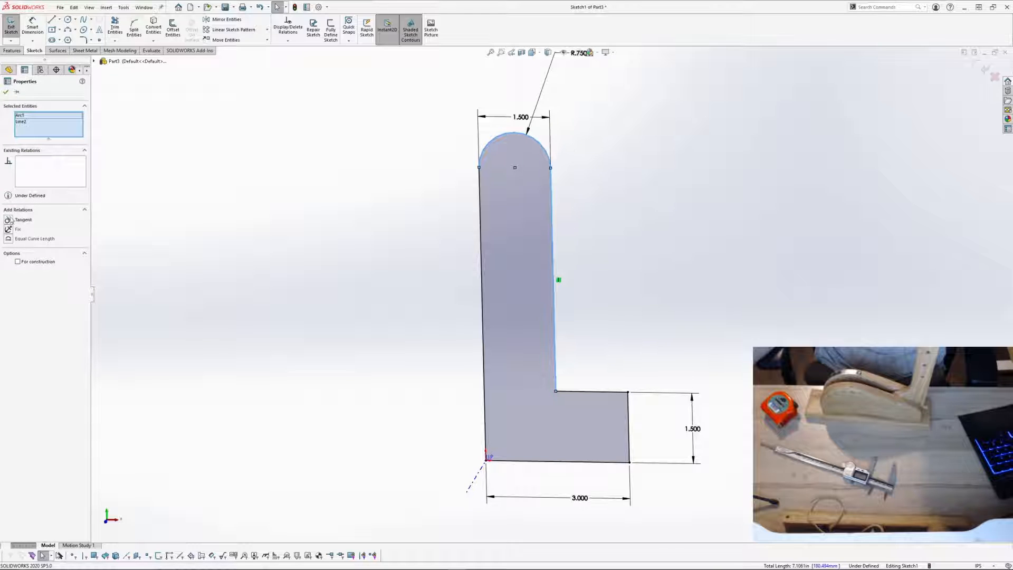
click(324, 235)
click(482, 151)
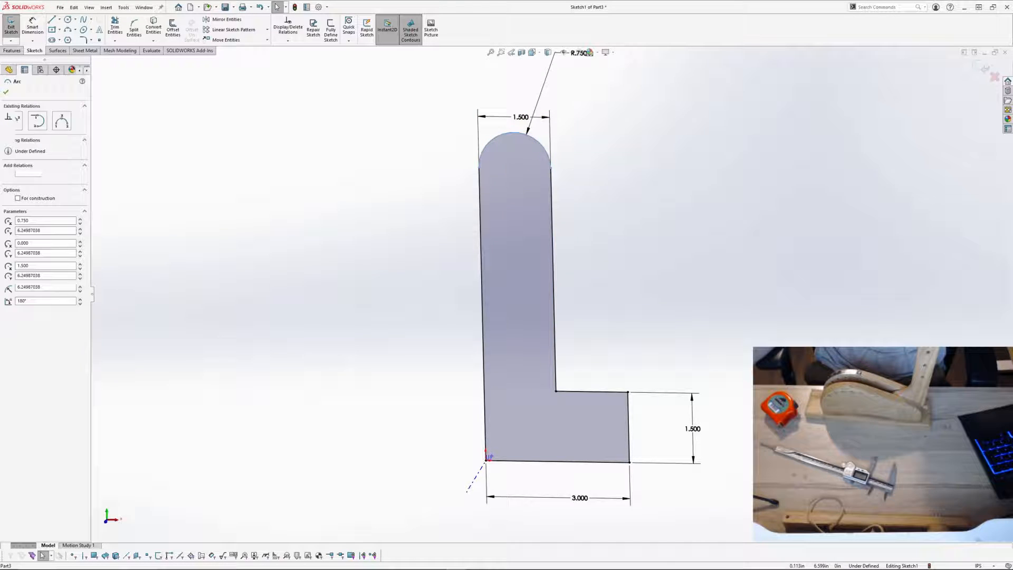
ctrl+click(480, 194)
click(16, 220)
scroll(549, 290, up, 2)
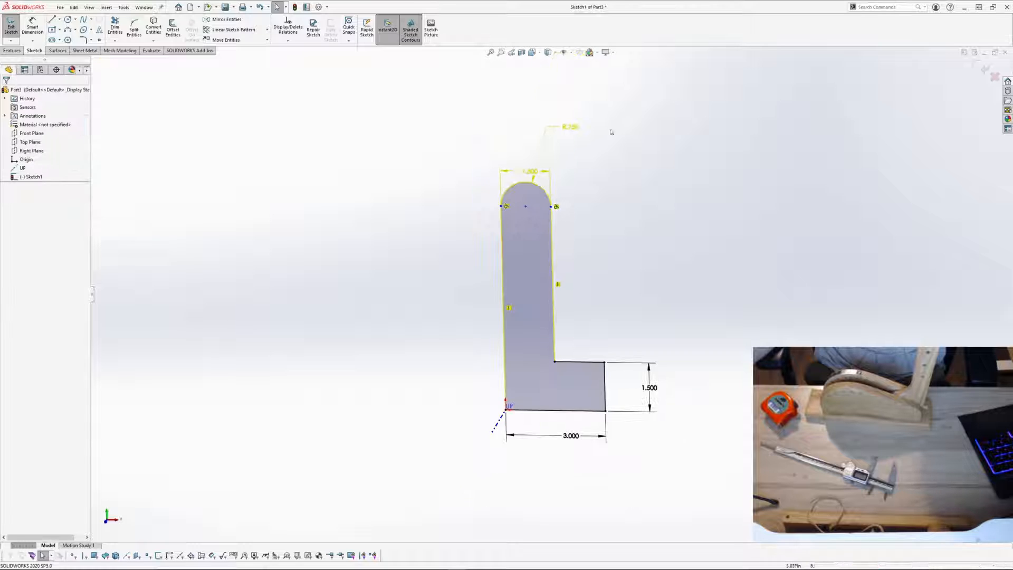
click(571, 128)
key(Delete)
scroll(551, 290, up, 1)
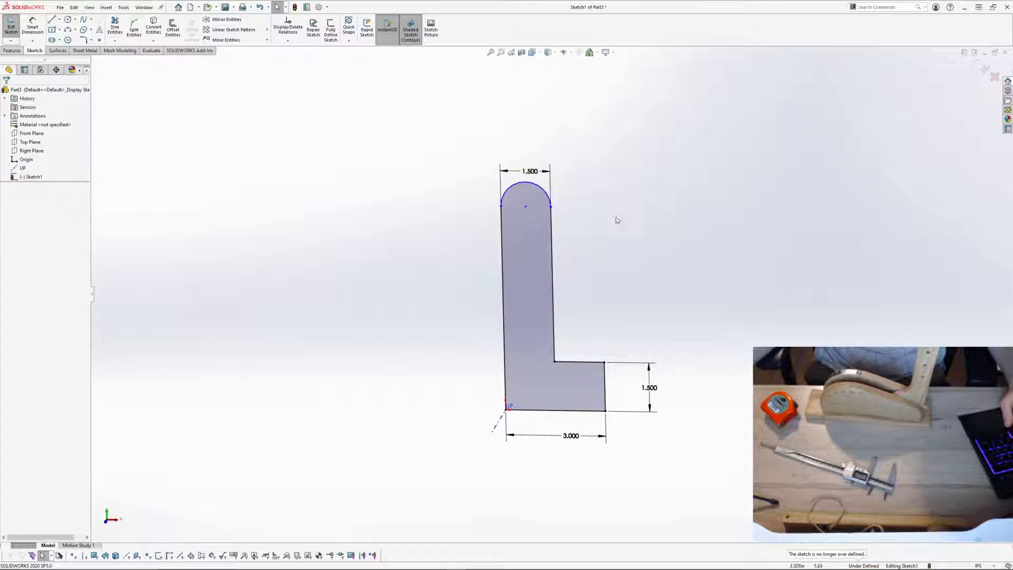
Step: Dimension the overall height from the bottom edge to the crest of the arc, using the Max arc condition
click(32, 28)
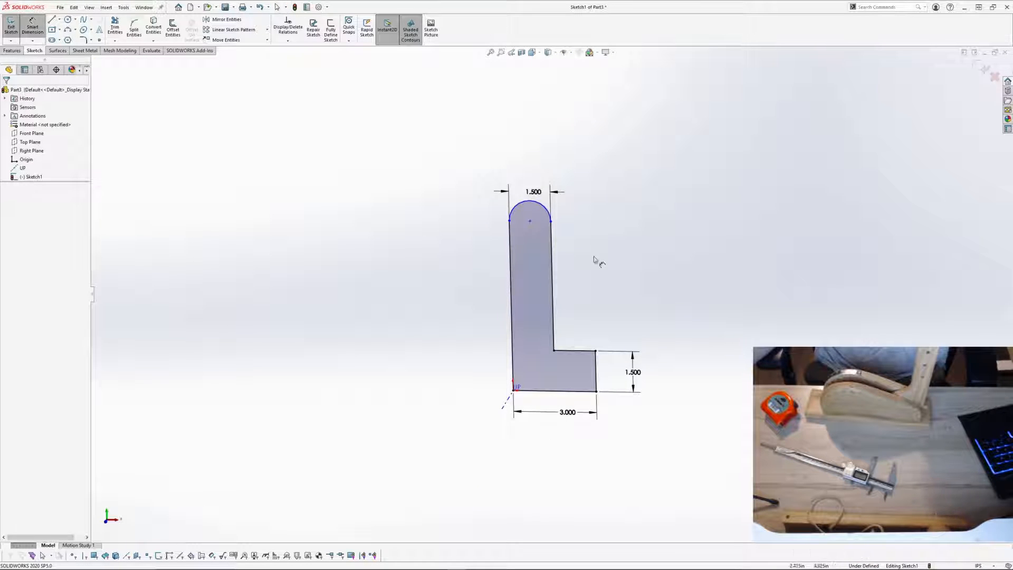
click(530, 204)
click(538, 389)
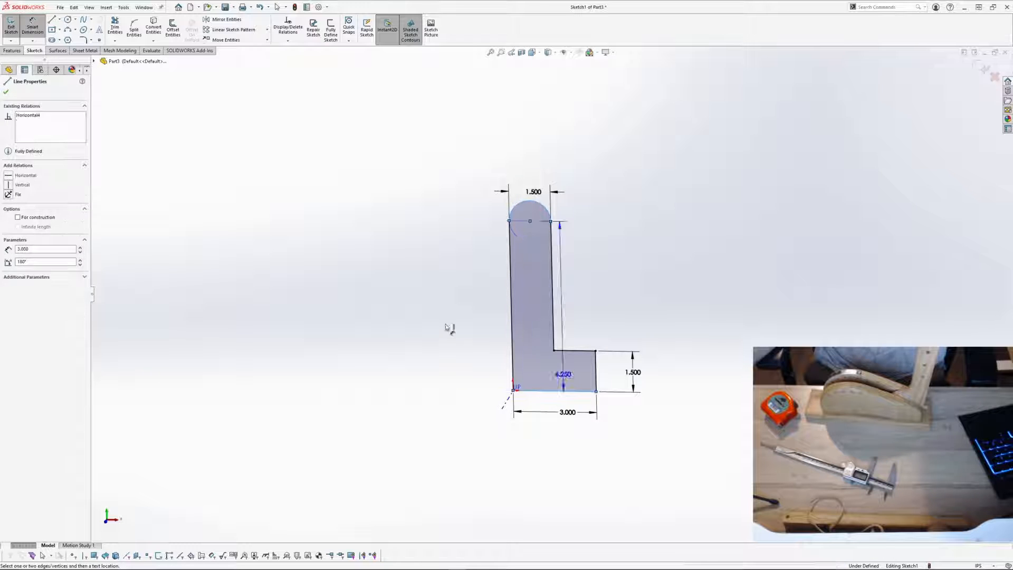
click(440, 322)
click(404, 309)
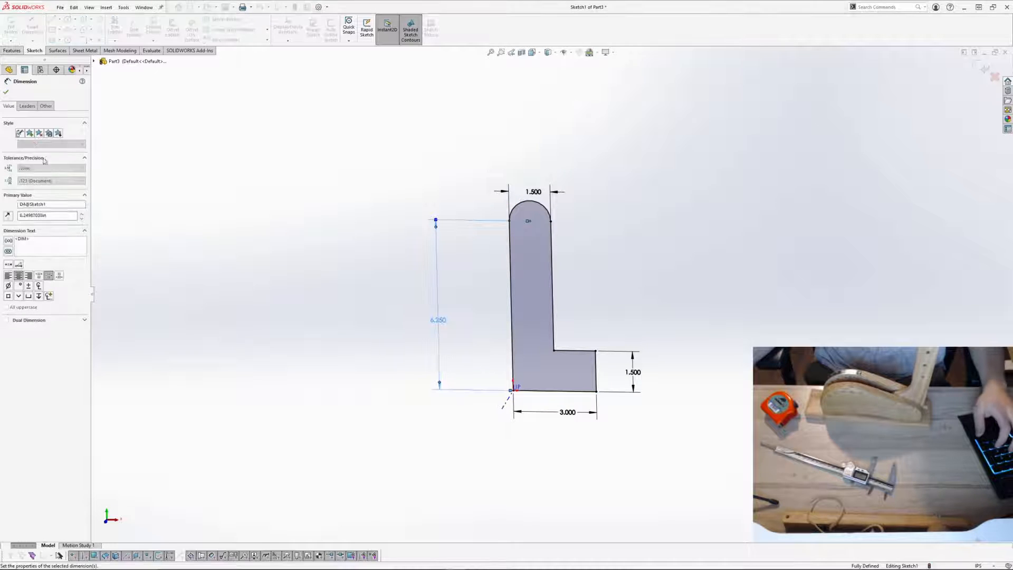
click(25, 106)
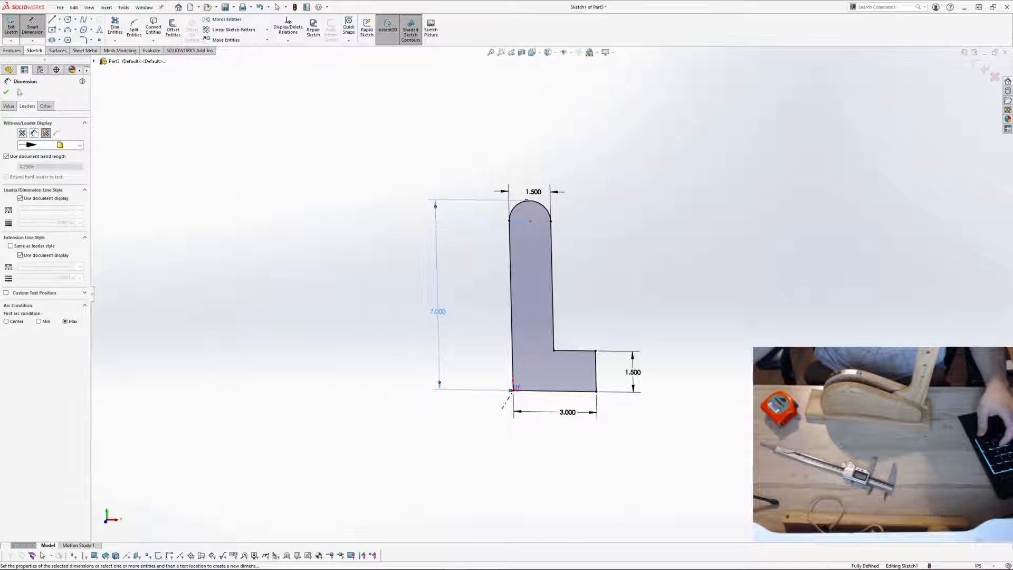
click(7, 92)
Step: Set the profile's overall height dimension to 10 in
scroll(641, 300, up, 2)
scroll(640, 297, down, 2)
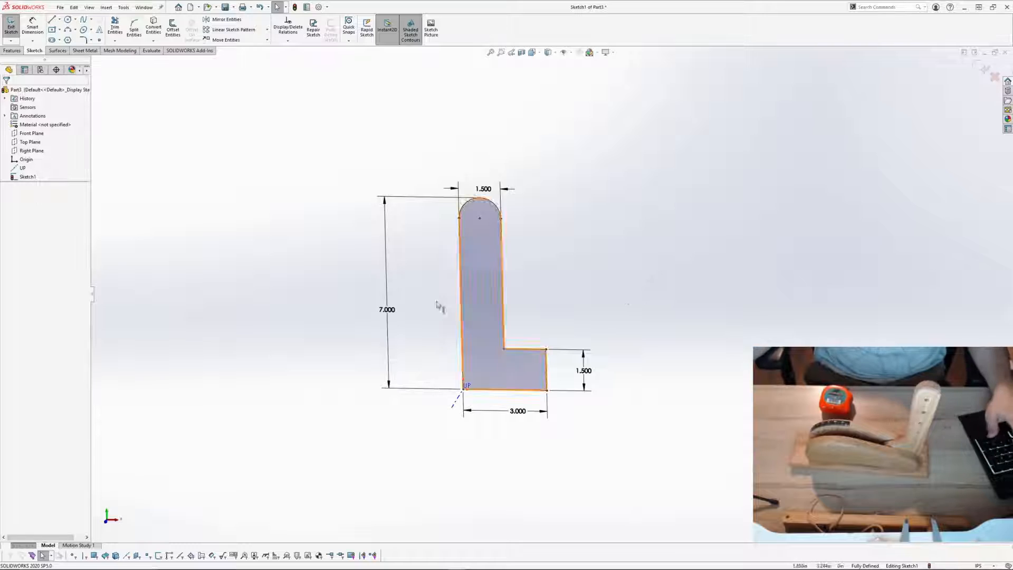
click(387, 309)
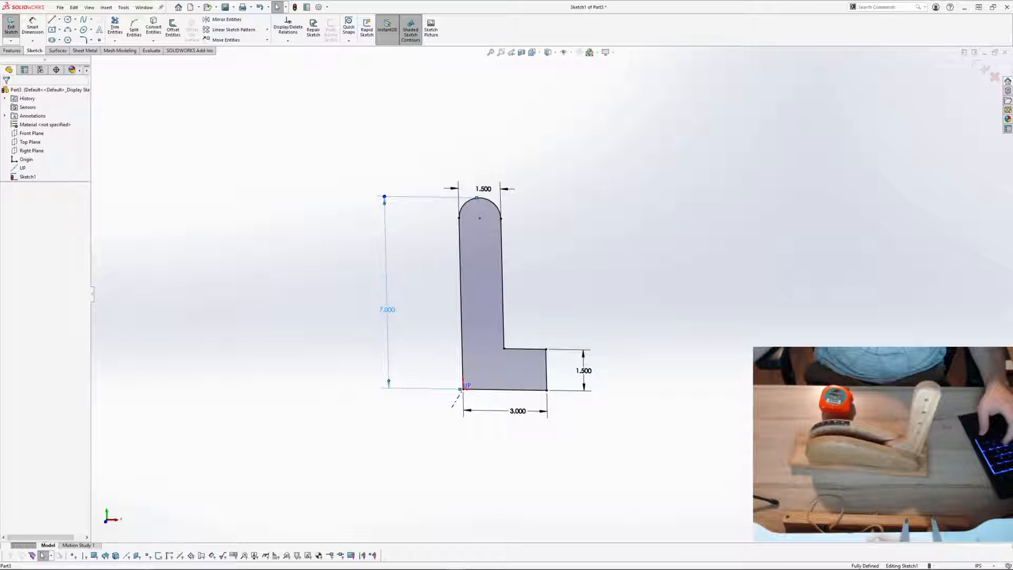
click(388, 313)
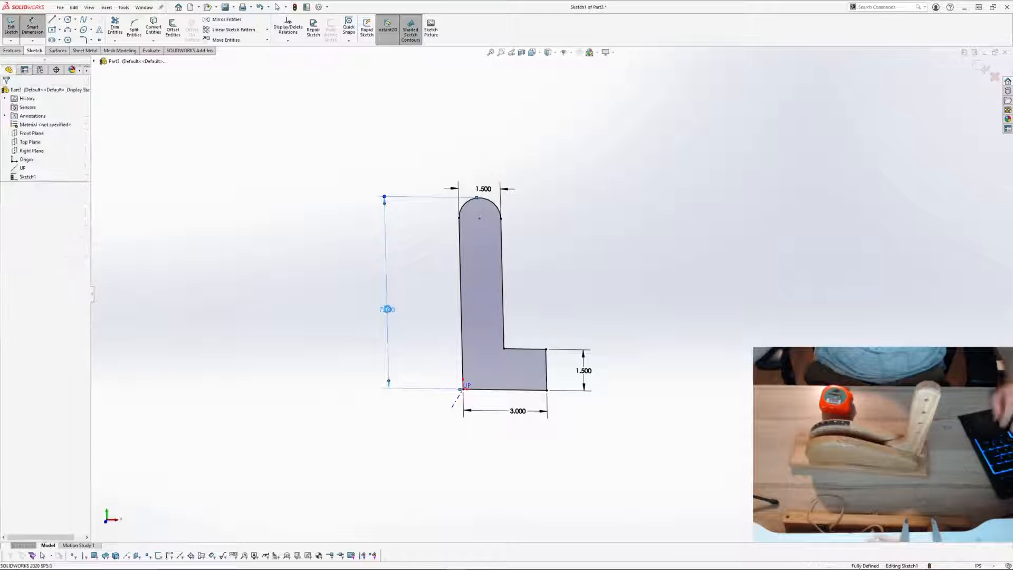
double_click(387, 310)
text(10)
key(Return)
click(559, 185)
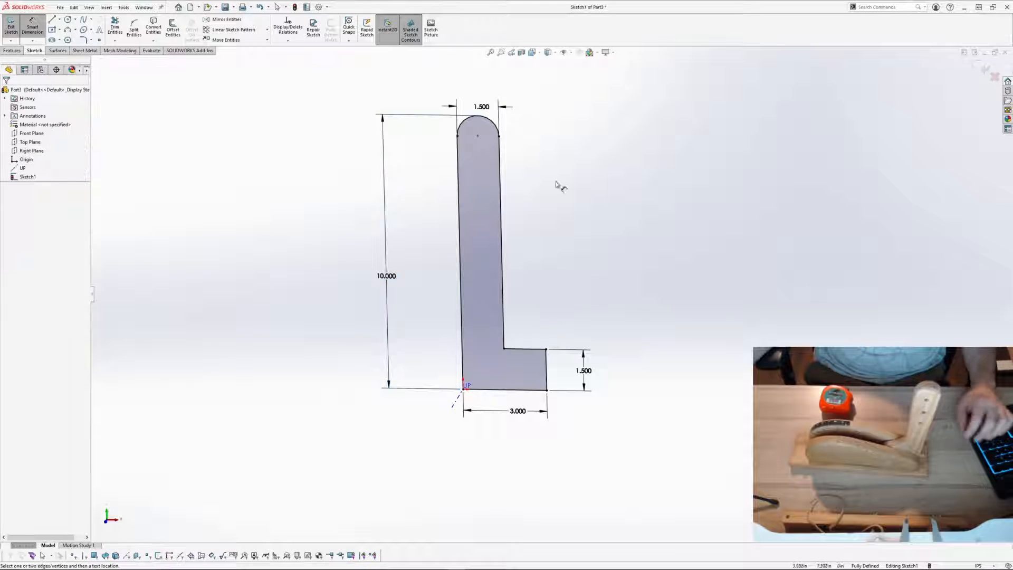
scroll(561, 266, up, 1)
mouse_move(562, 267)
middle_down()
mouse_move(563, 248)
mouse_move(565, 264)
middle_up()
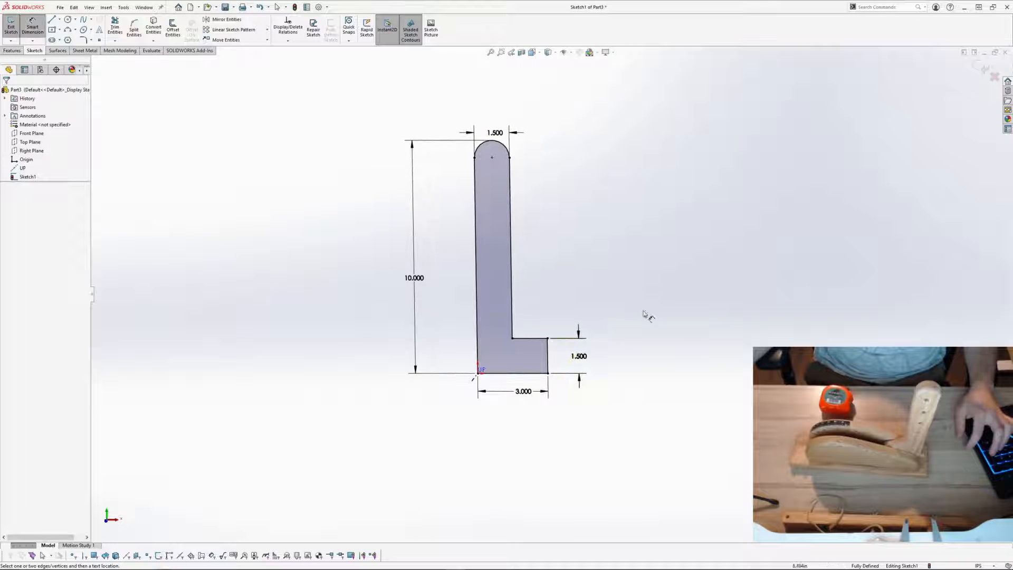
Step: Add 0.1 in sketch fillets to the inner corner of the L and the upper outer corner of the foot
mouse_move(644, 314)
middle_down()
mouse_move(619, 278)
mouse_move(635, 283)
middle_up()
scroll(542, 311, down, 2)
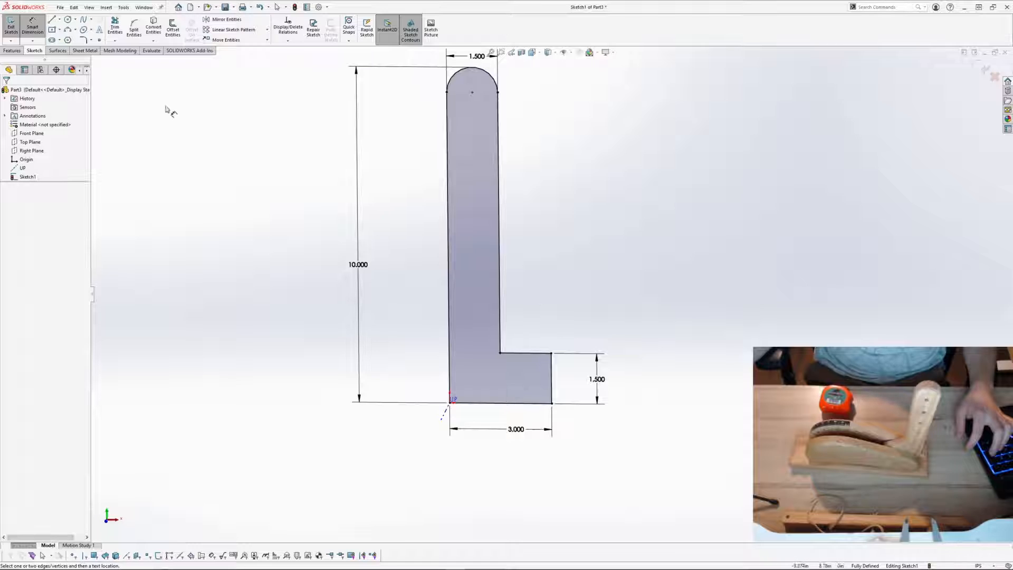
click(83, 41)
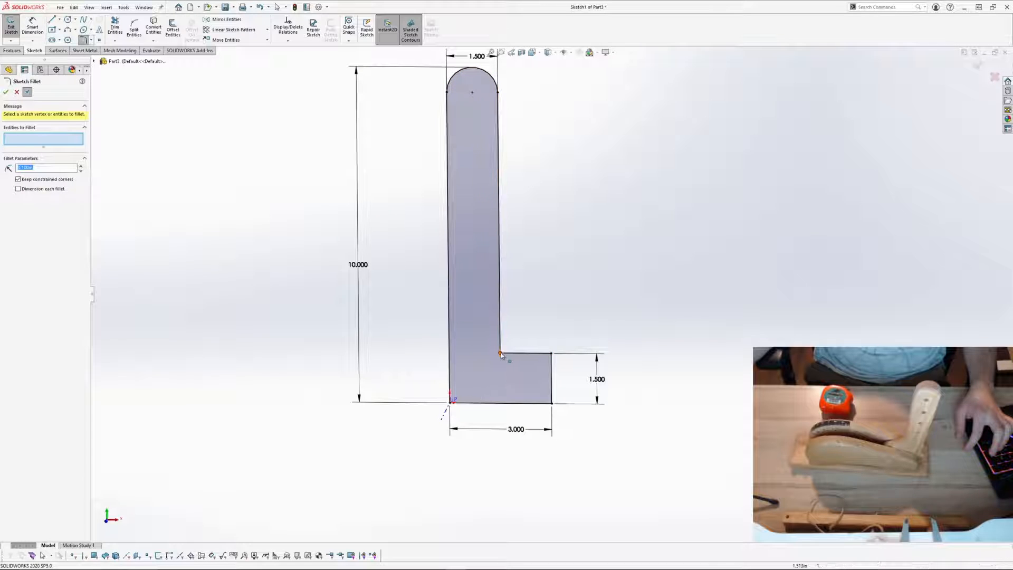
click(501, 354)
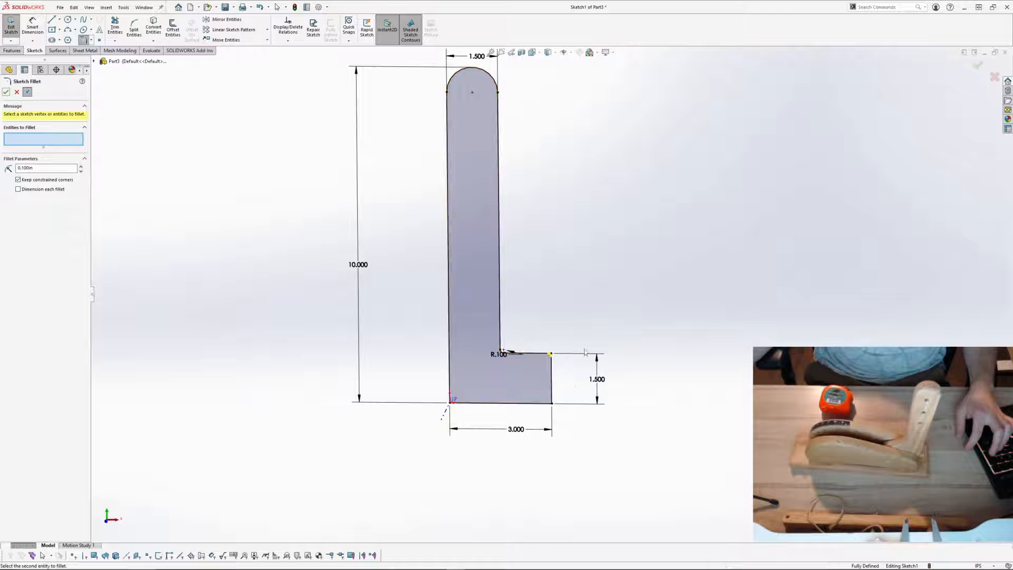
scroll(585, 352, down, 2)
click(7, 92)
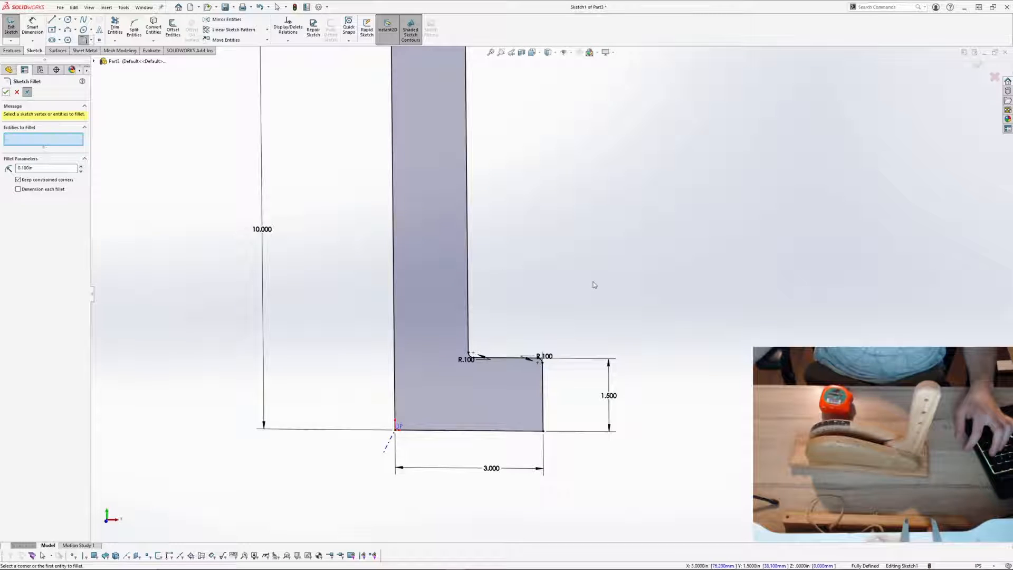
Step: Move both fillet radius dimensions clear of the profile, above and outside their corners
scroll(545, 355, down, 1)
scroll(546, 352, down, 2)
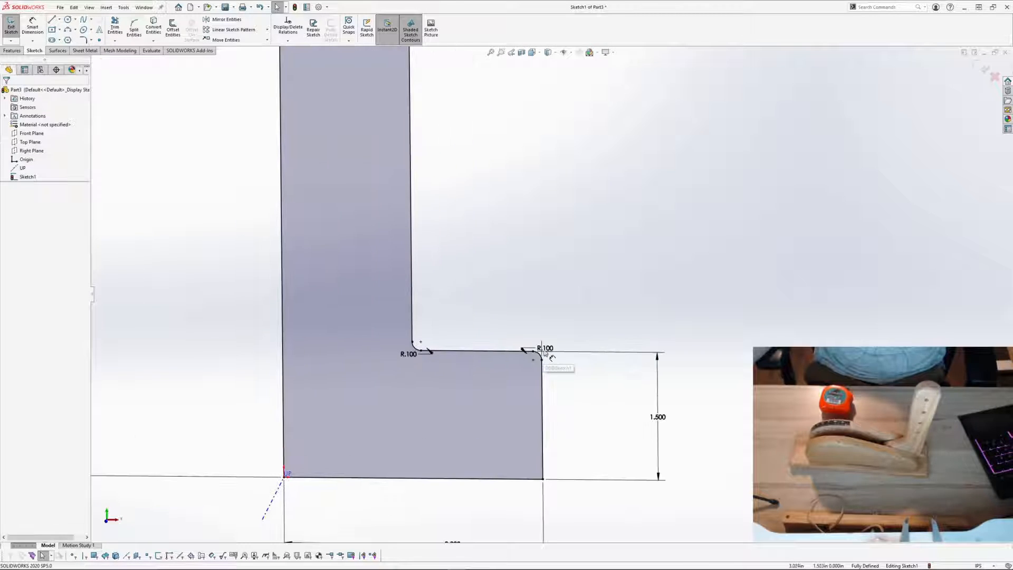
drag(545, 352, 601, 327)
click(566, 286)
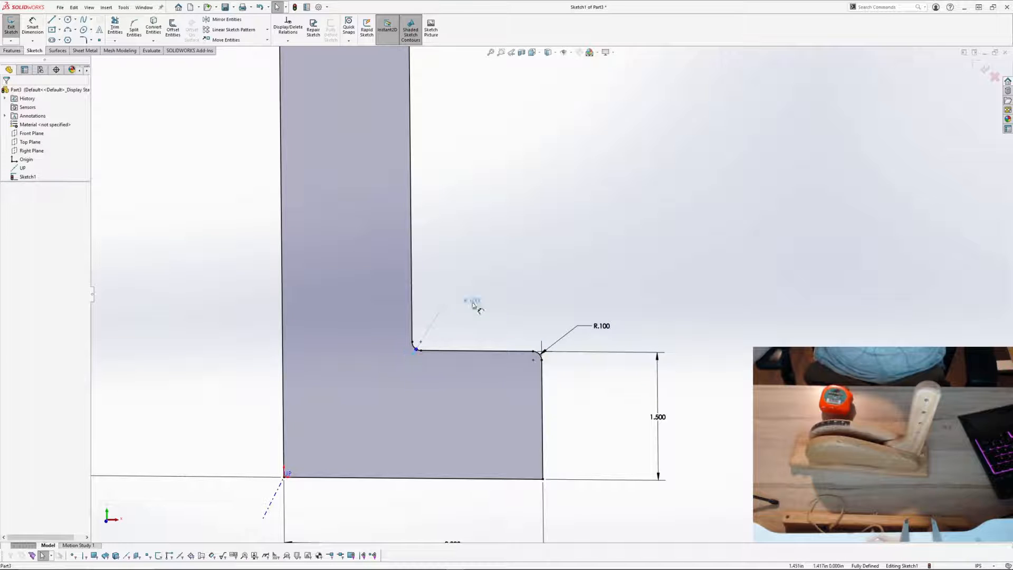
click(477, 285)
click(570, 266)
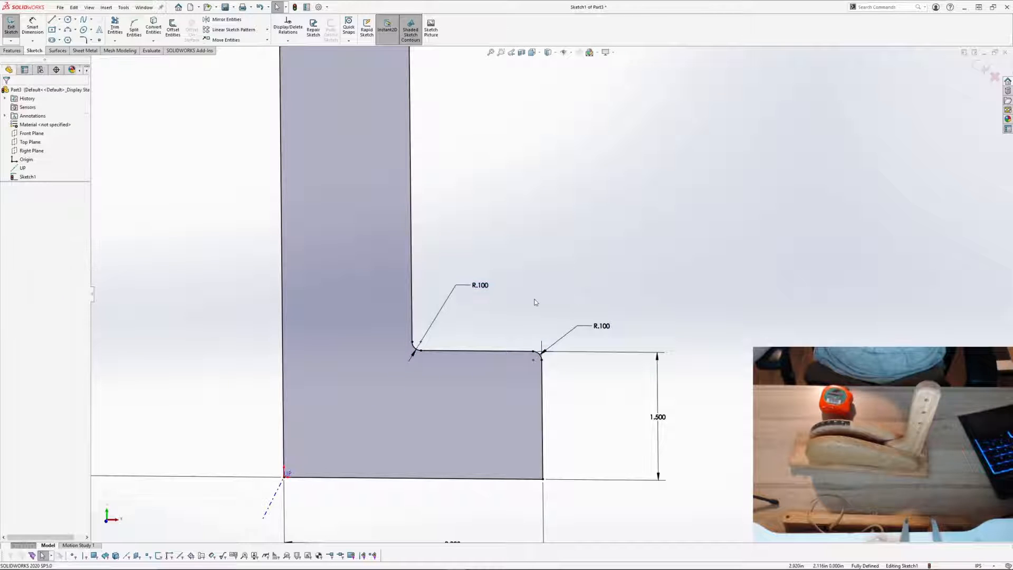
scroll(534, 299, down, 1)
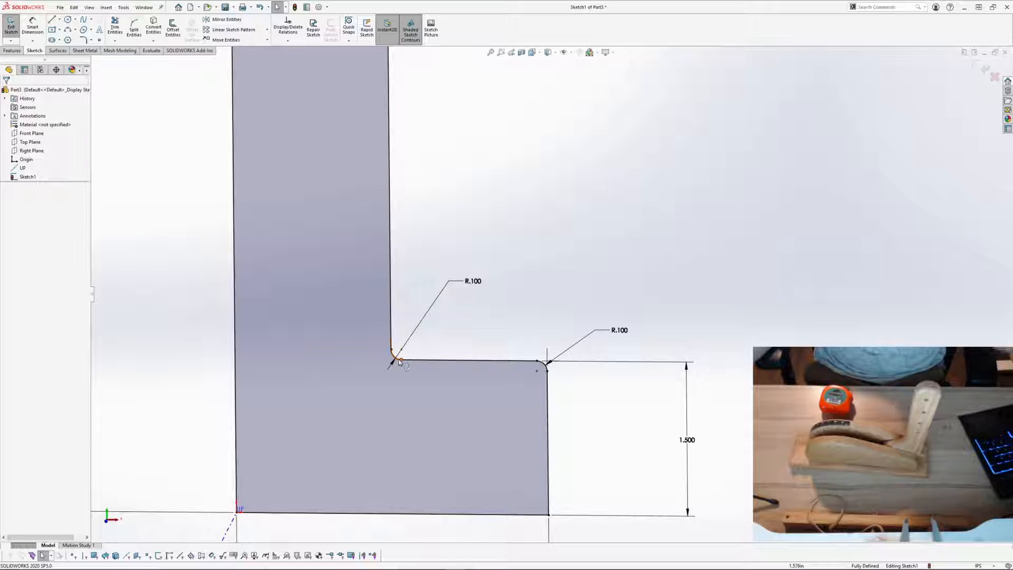
scroll(400, 362, down, 3)
scroll(561, 291, up, 2)
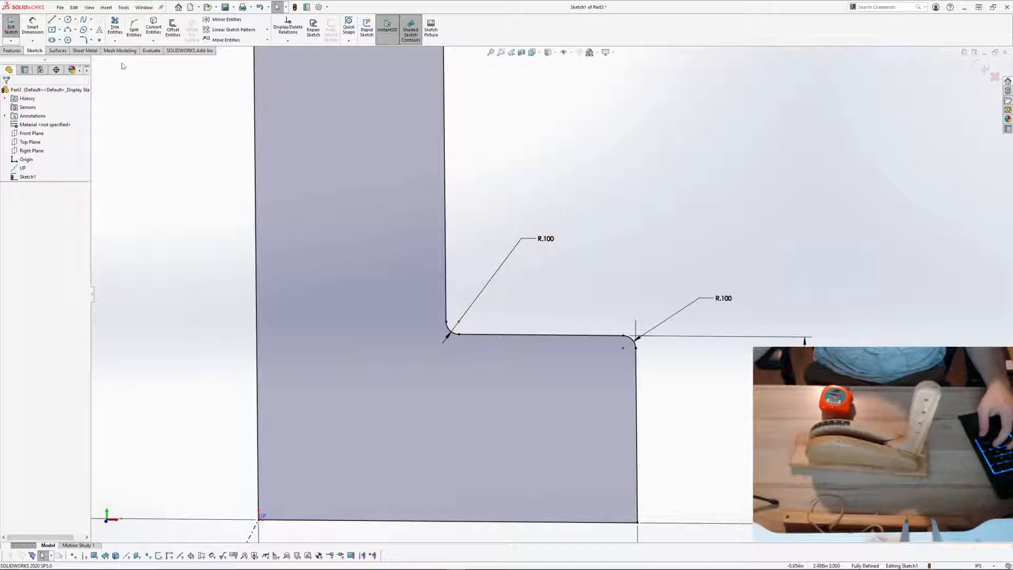
click(83, 40)
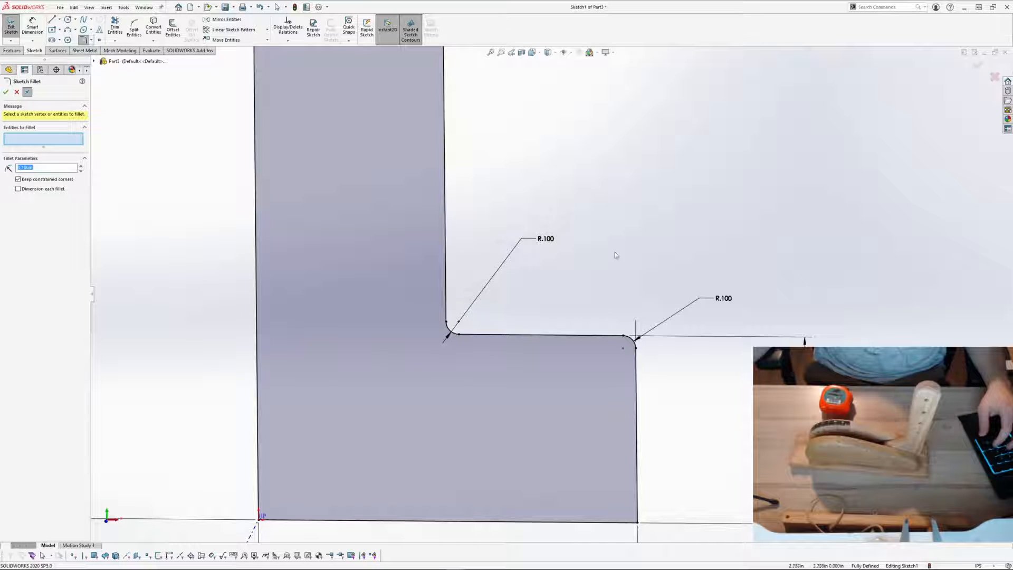
scroll(552, 294, up, 1)
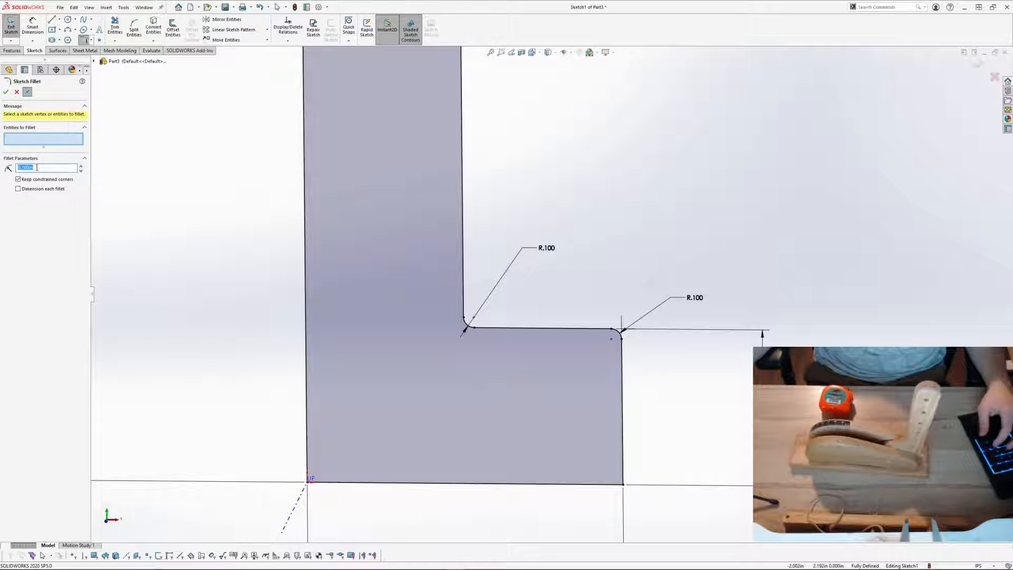
click(18, 93)
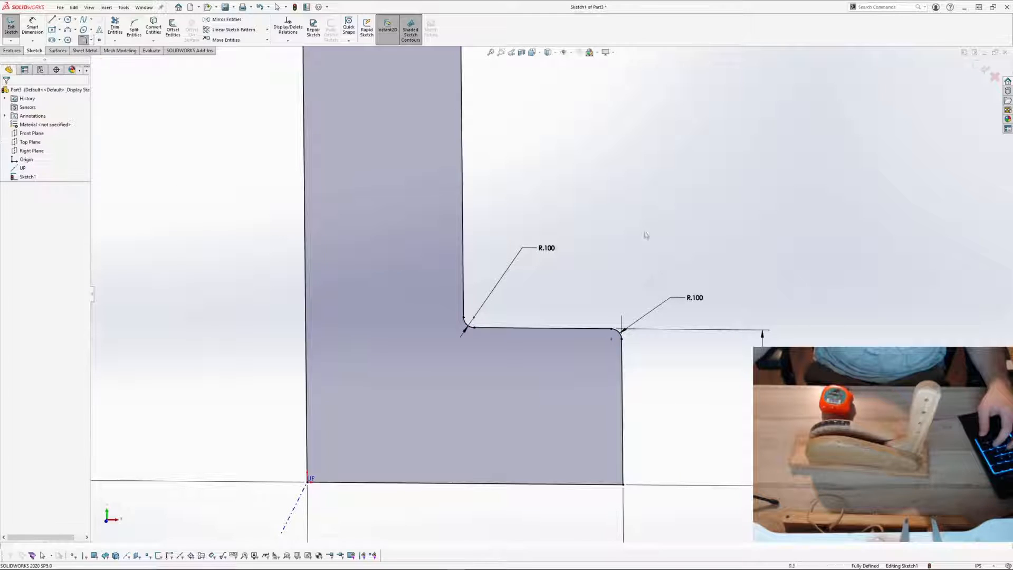
scroll(656, 237, up, 2)
click(590, 366)
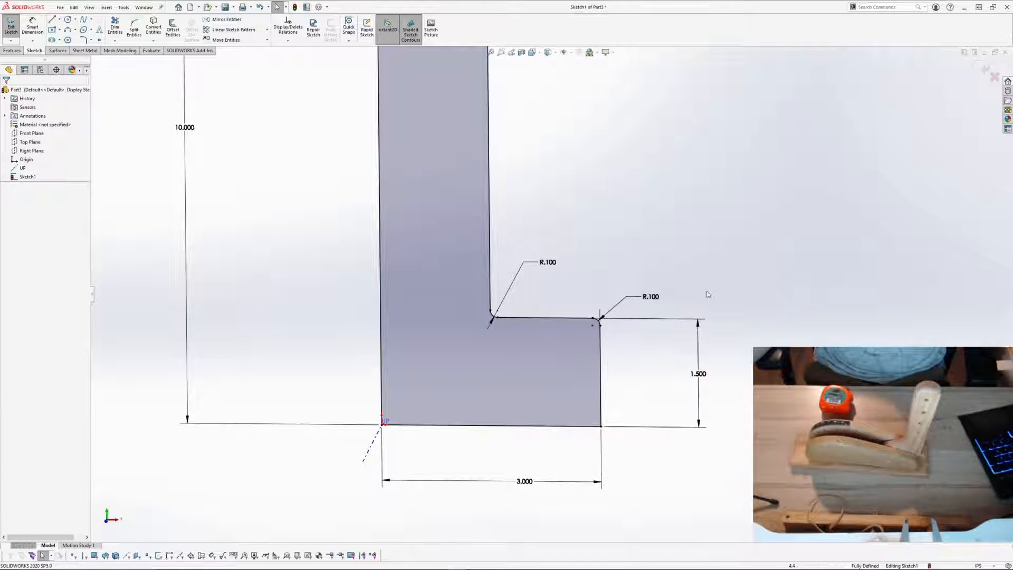
Step: Try a radius of 2 in on the inner corner fillet
double_click(547, 262)
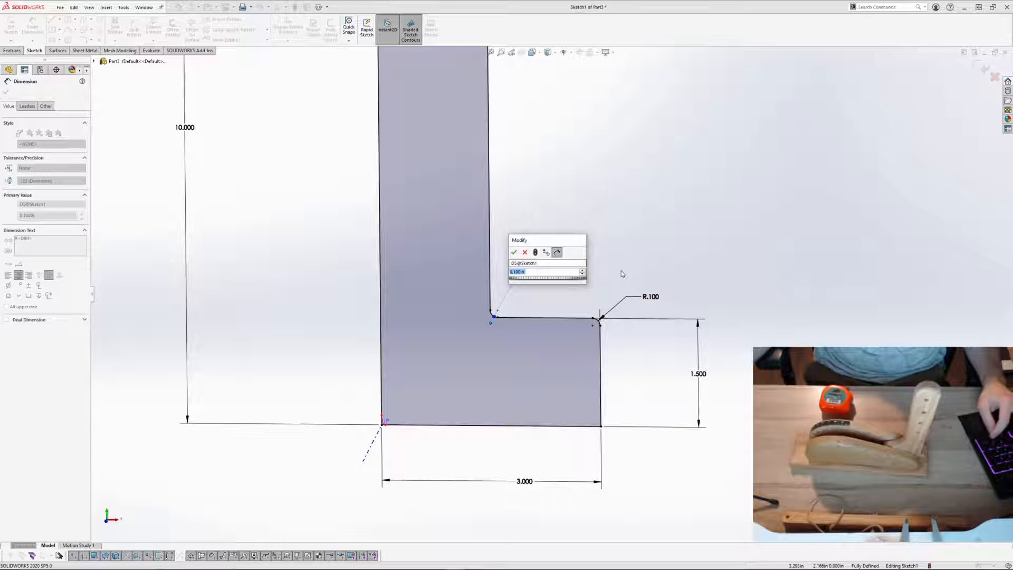
text(2)
key(Return)
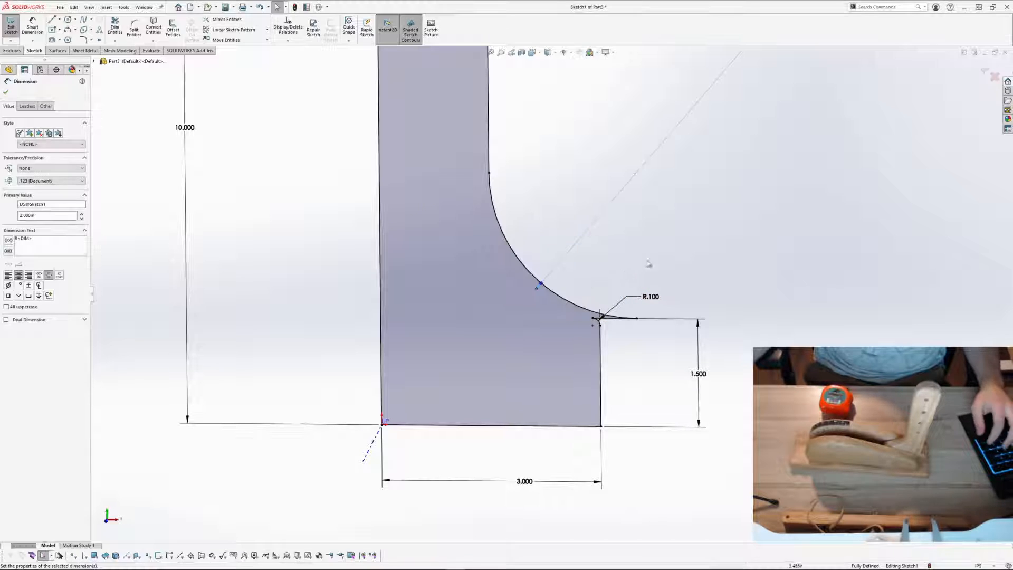
Step: Set the inner corner fillet's radius to 1 in
scroll(761, 193, up, 4)
double_click(662, 167)
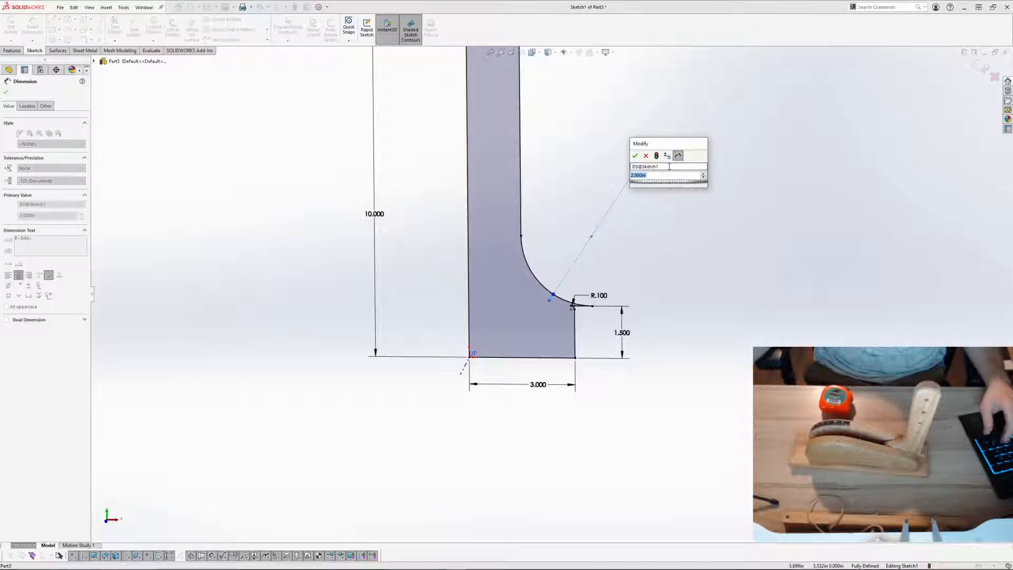
text(1)
key(Return)
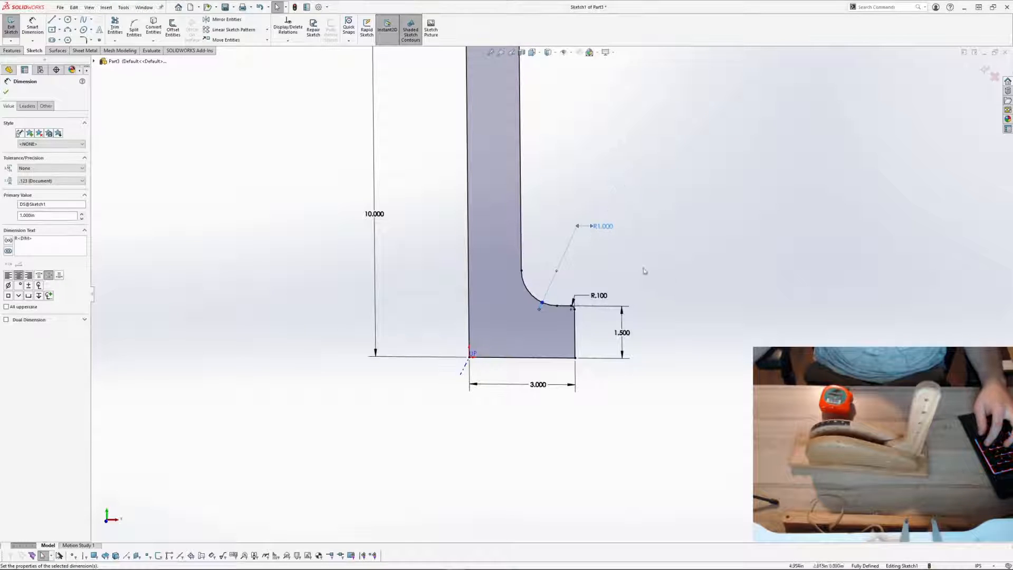
click(644, 271)
Step: Set the foot's outer corner fillet radius to 0.25 in
scroll(595, 261, down, 2)
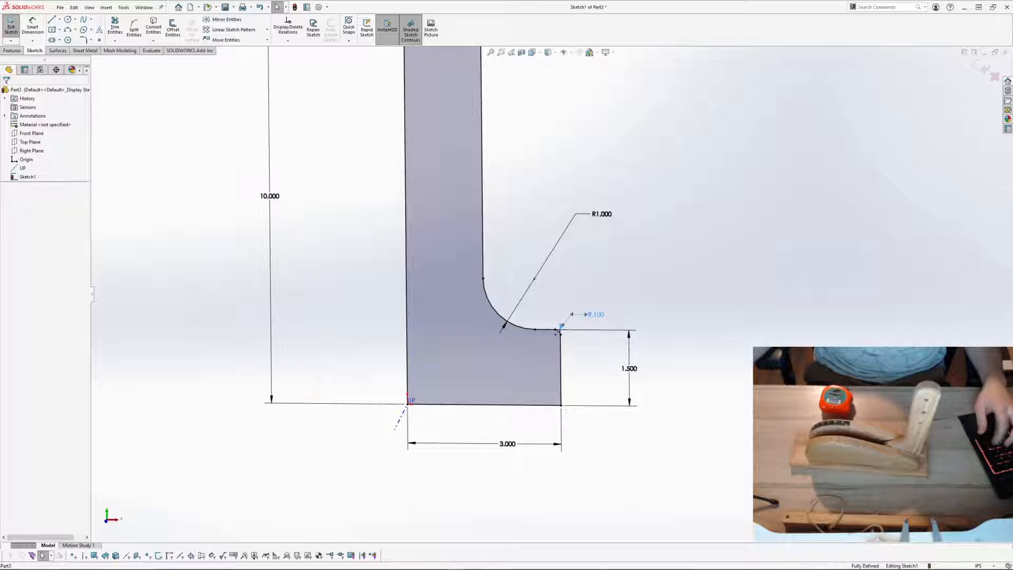
double_click(595, 314)
text(.25)
key(Return)
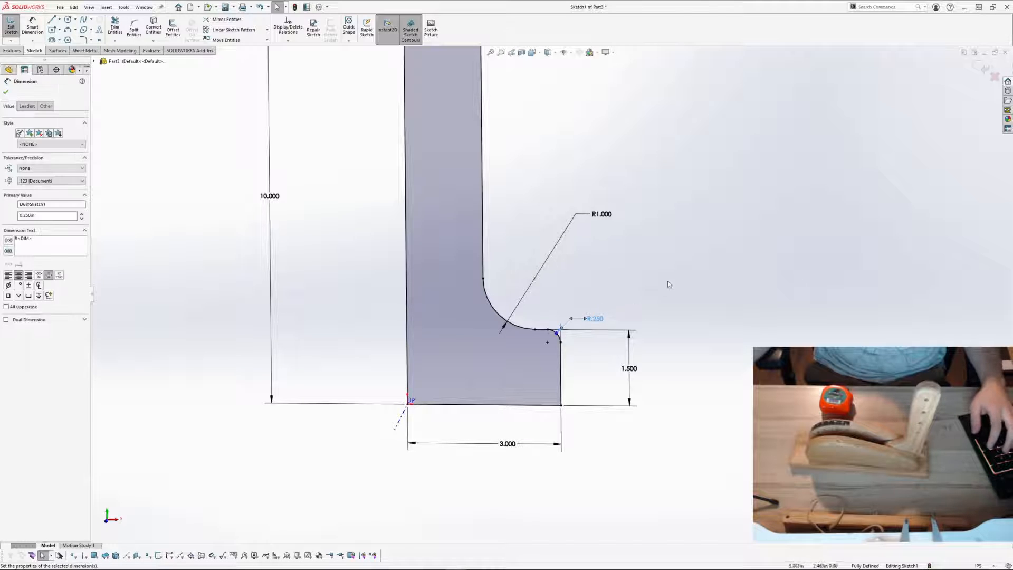
click(656, 286)
Step: Set the foot's outer corner fillet radius to 0.35 in
click(560, 329)
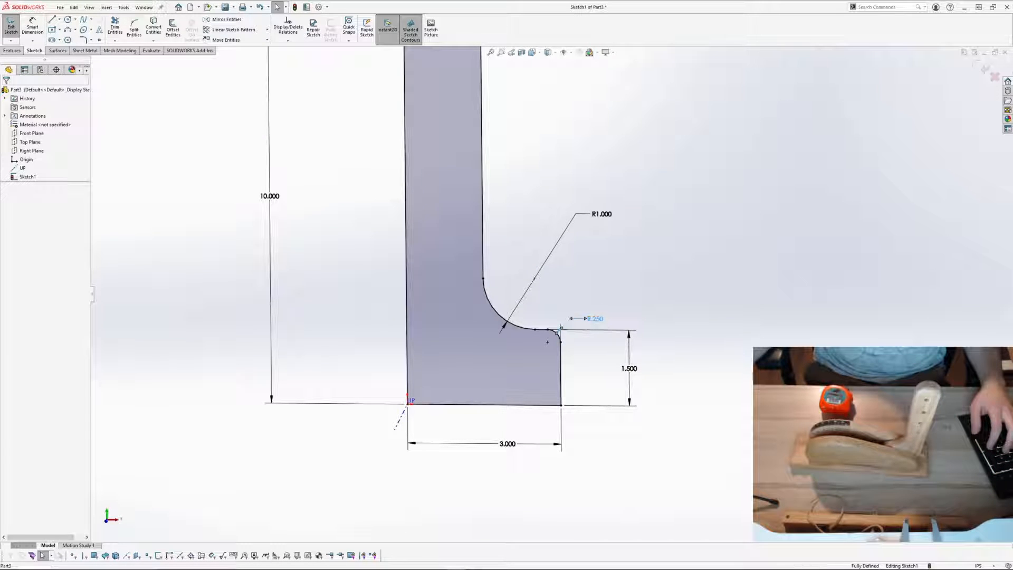
double_click(595, 315)
text(.35)
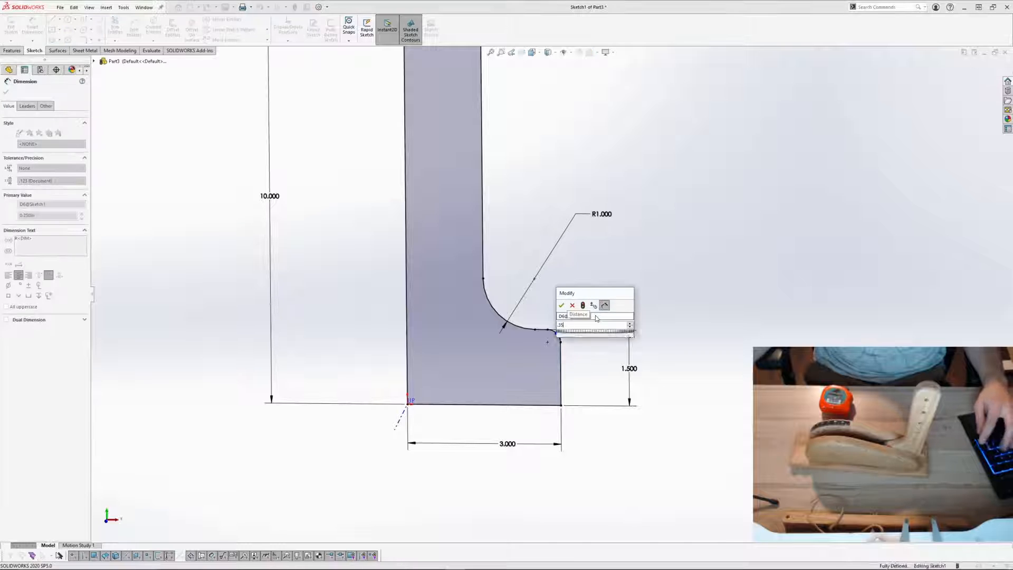
key(Return)
Step: Delete the short horizontal line between the inner and outer fillet arcs
scroll(580, 268, up, 3)
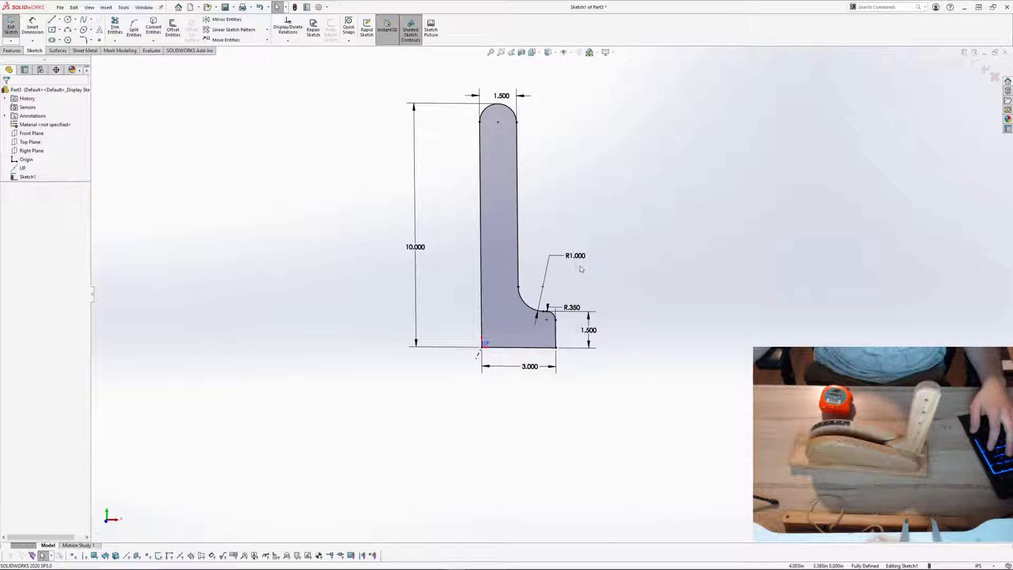
scroll(553, 307, down, 3)
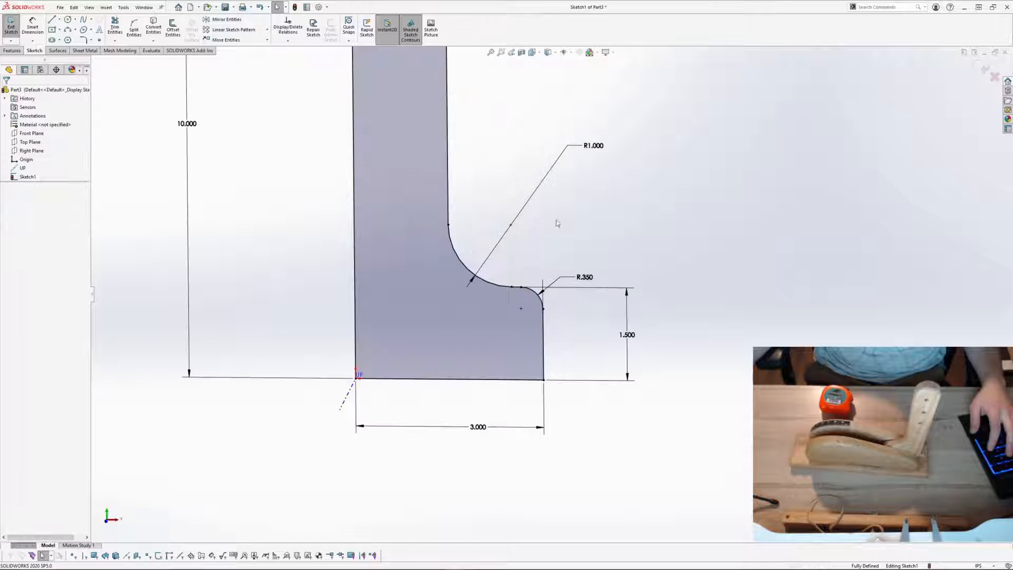
scroll(556, 222, up, 3)
scroll(541, 199, up, 2)
scroll(562, 400, down, 8)
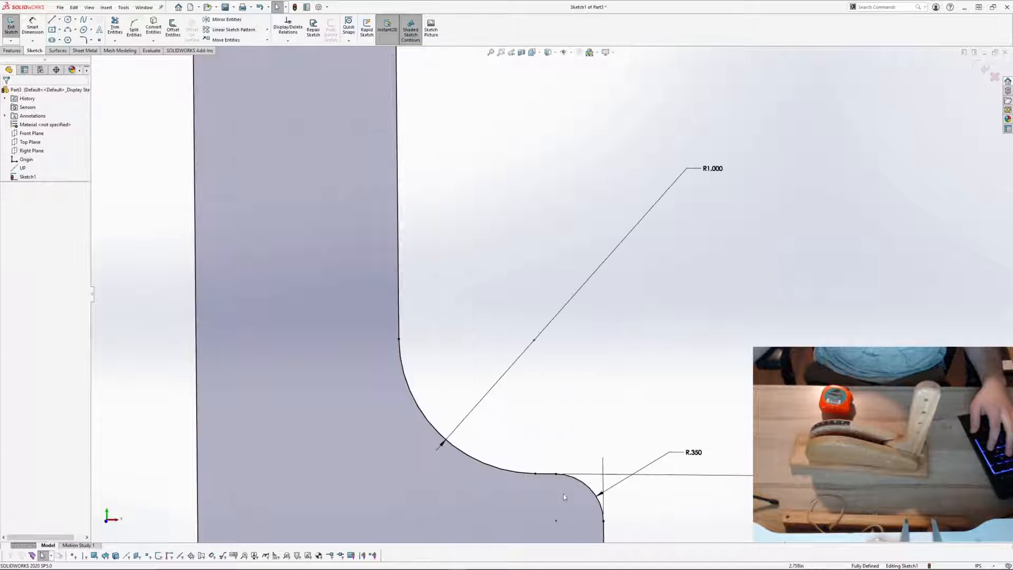
click(548, 474)
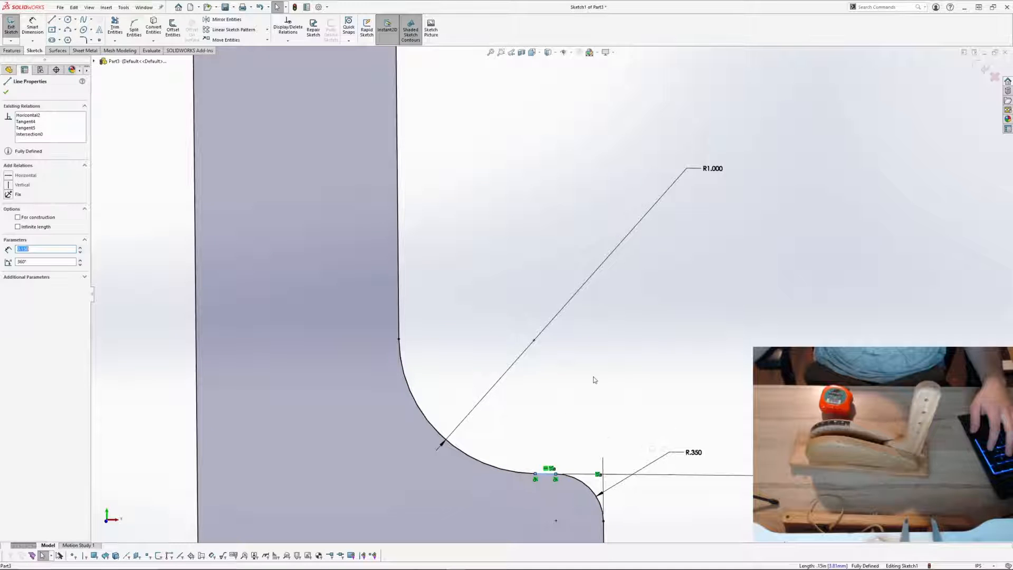
click(639, 352)
scroll(546, 294, up, 2)
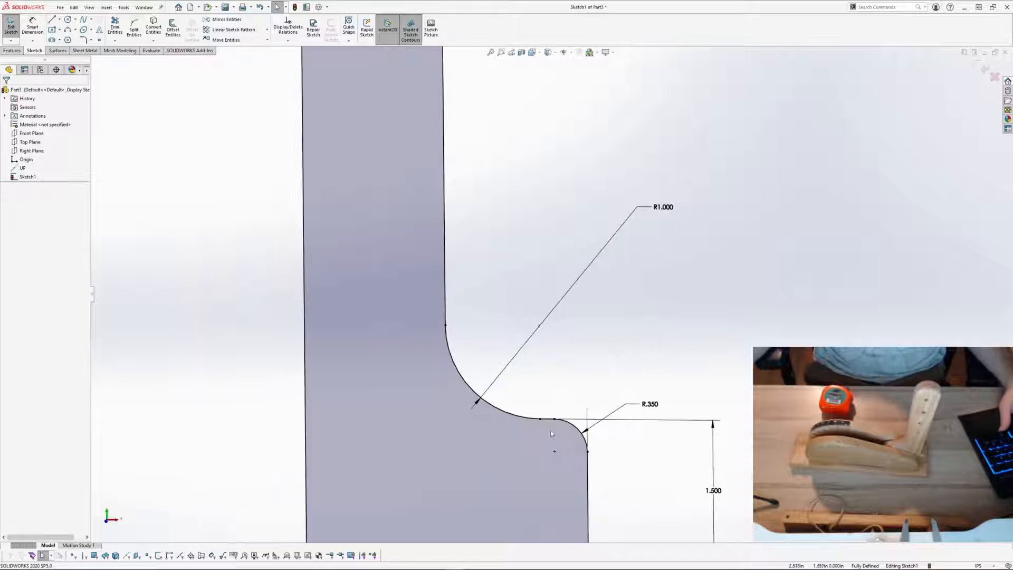
click(547, 419)
key(Delete)
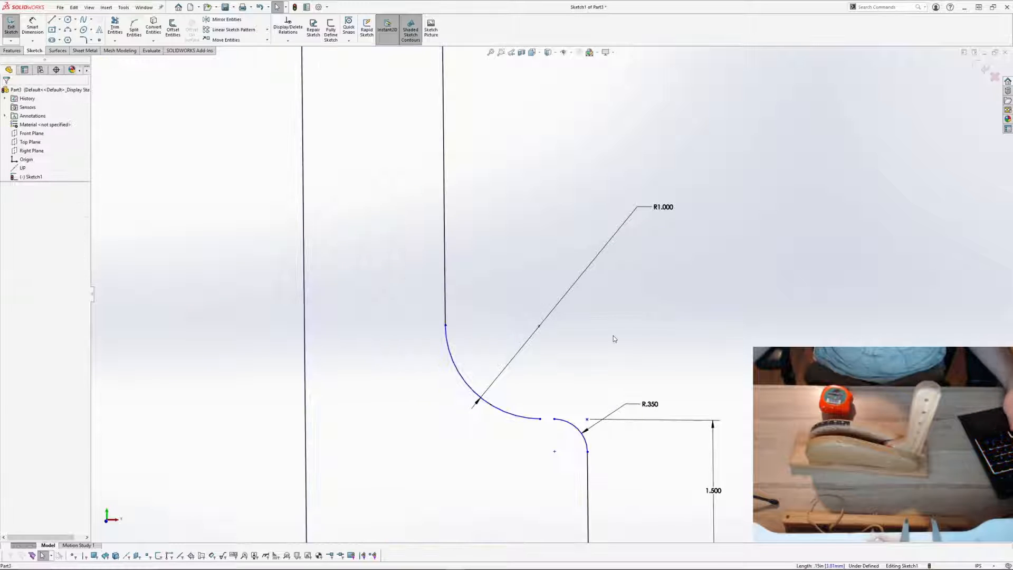
Step: Merge the facing endpoints of the two fillet arcs and make the arcs tangent to each other
click(554, 418)
ctrl+click(540, 418)
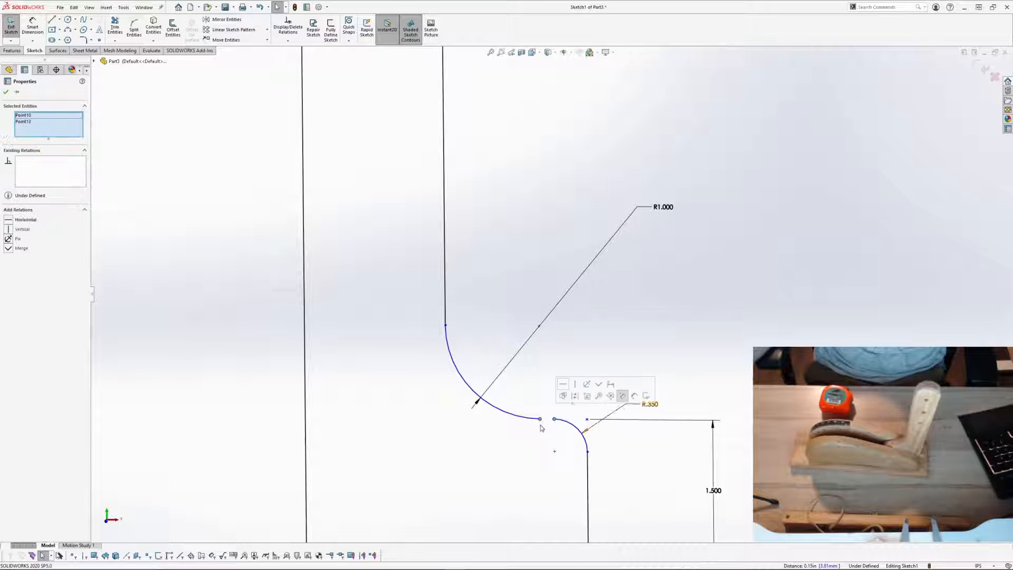
click(599, 383)
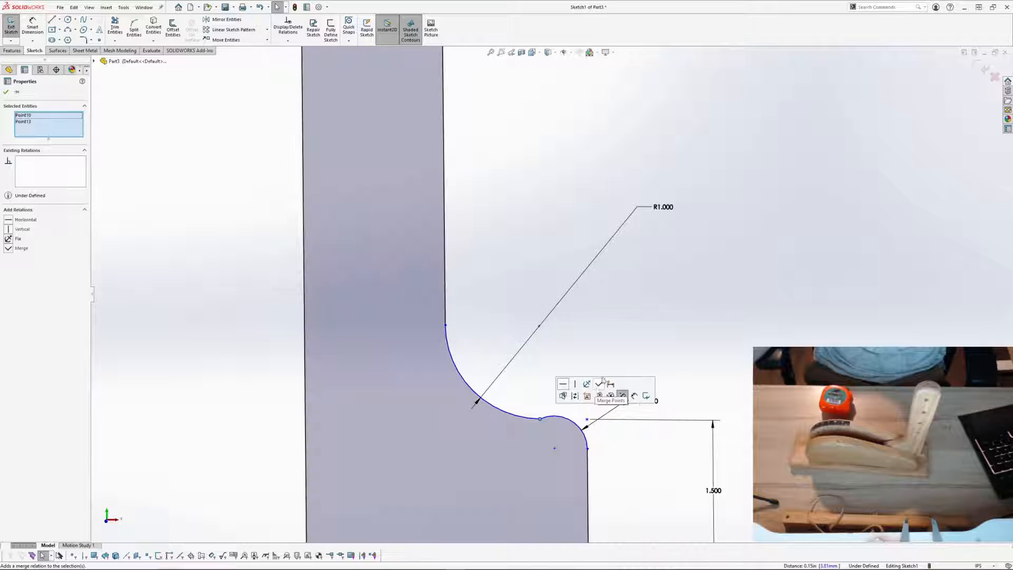
click(554, 419)
ctrl+click(543, 418)
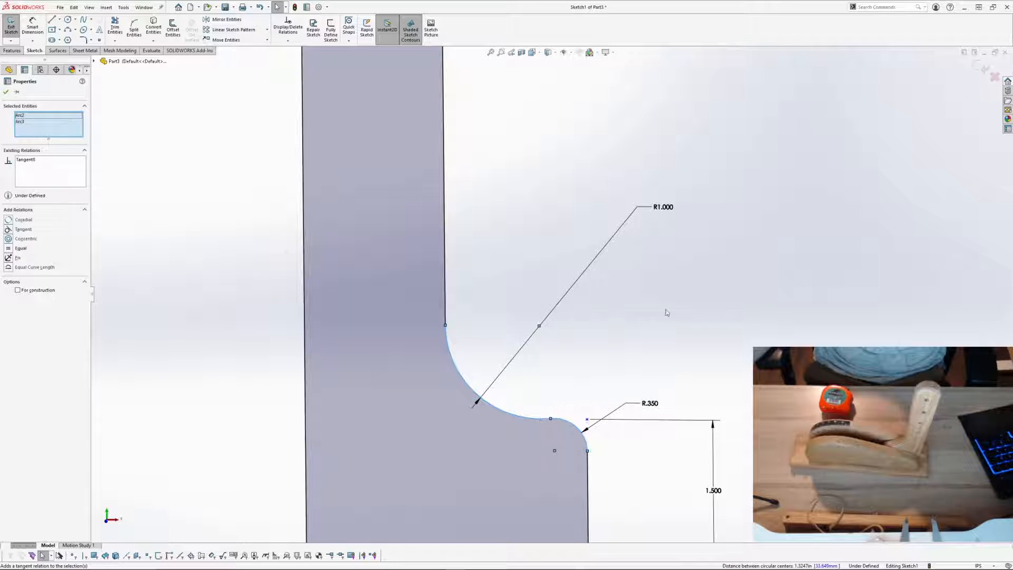
key(Escape)
Step: Pull the junction of the two tangent arcs slightly downward
drag(552, 418, 574, 438)
click(557, 420)
click(666, 357)
Step: Delete the foot's 1.5 in height dimension and the leftover corner point above the outer fillet
scroll(667, 364, up, 2)
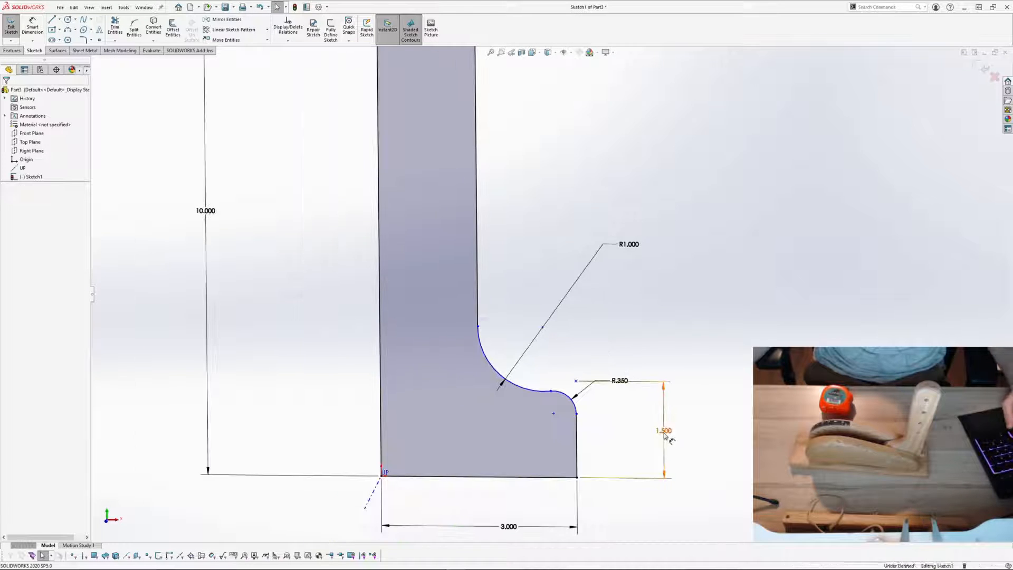
scroll(585, 417, up, 4)
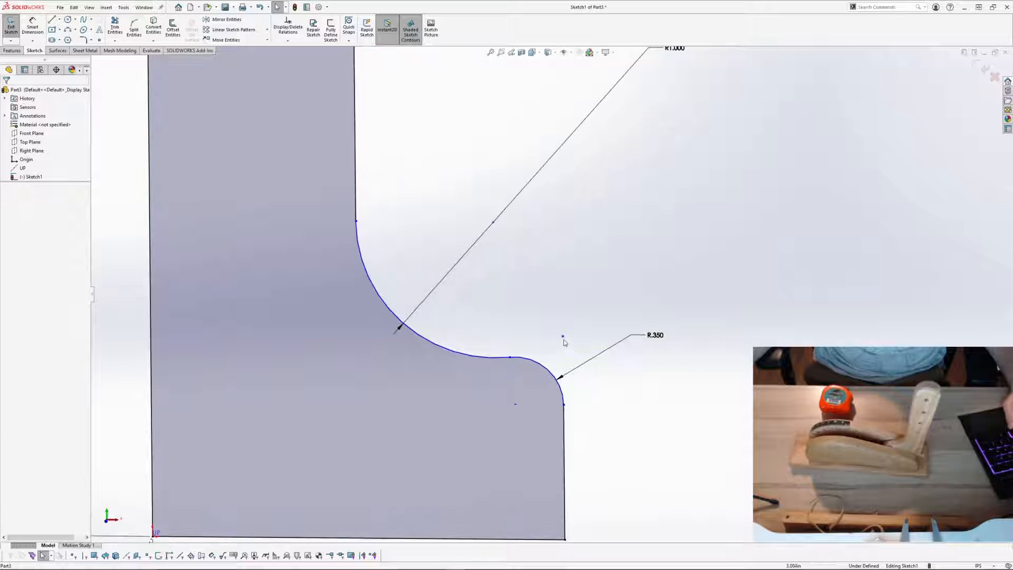
scroll(585, 333, down, 2)
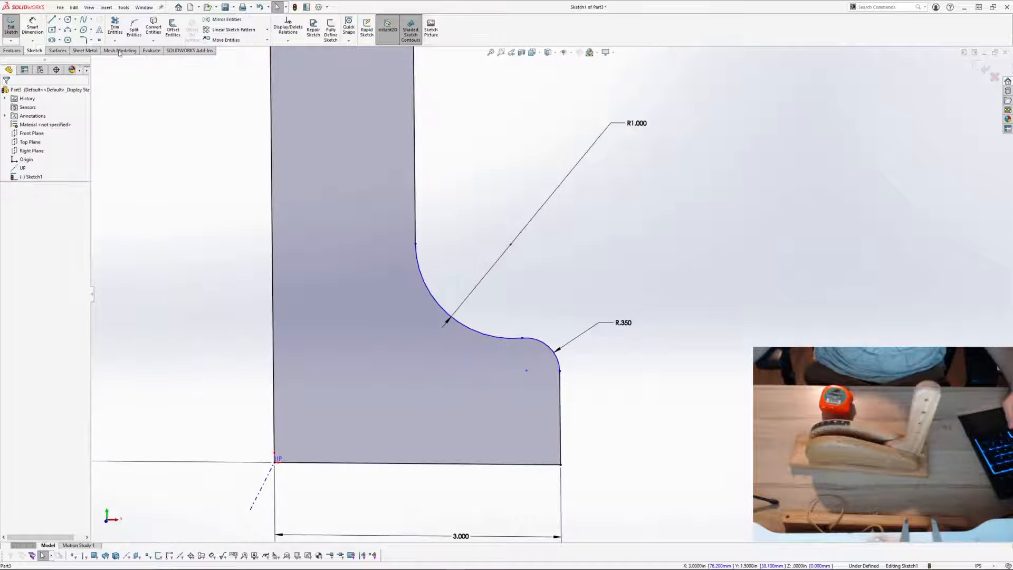
Step: Draw a line from the small arc's center point to the junction of the two arcs
click(51, 20)
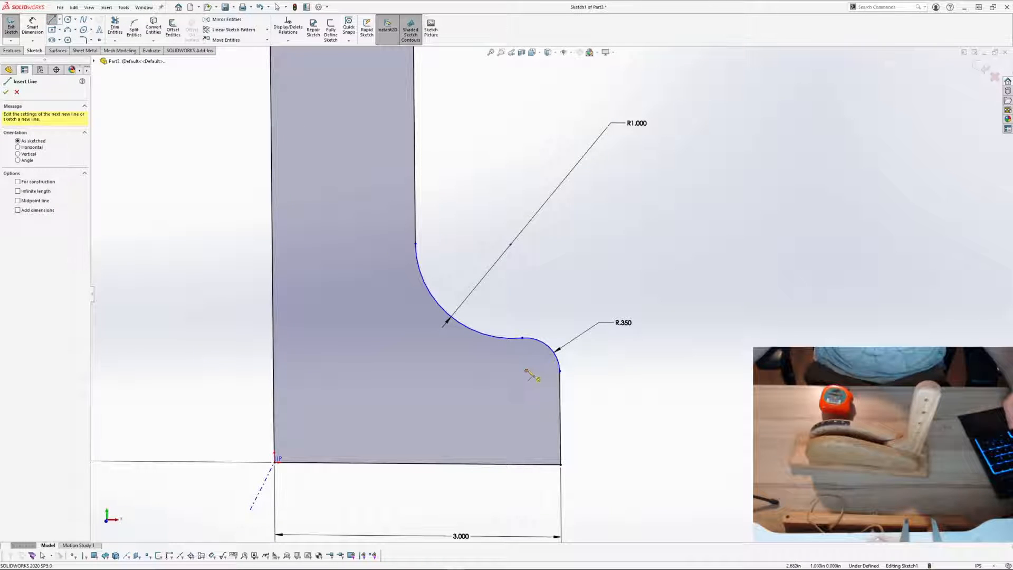
click(527, 371)
click(522, 337)
key(Escape)
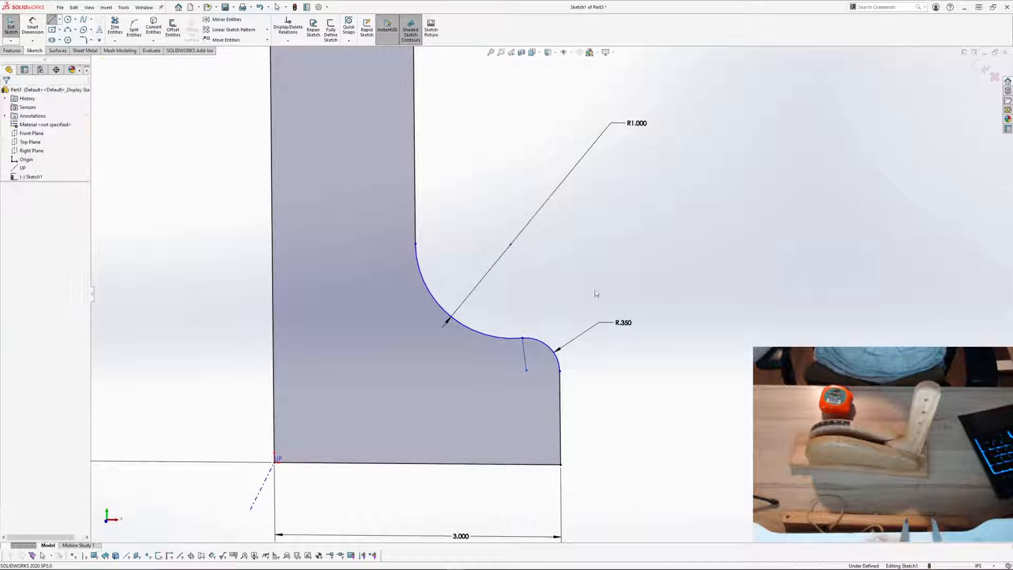
Step: Nudge the junction of the two arcs slightly upward and delete the small arc's 0.350 in radius dimension
drag(523, 338, 548, 337)
click(588, 396)
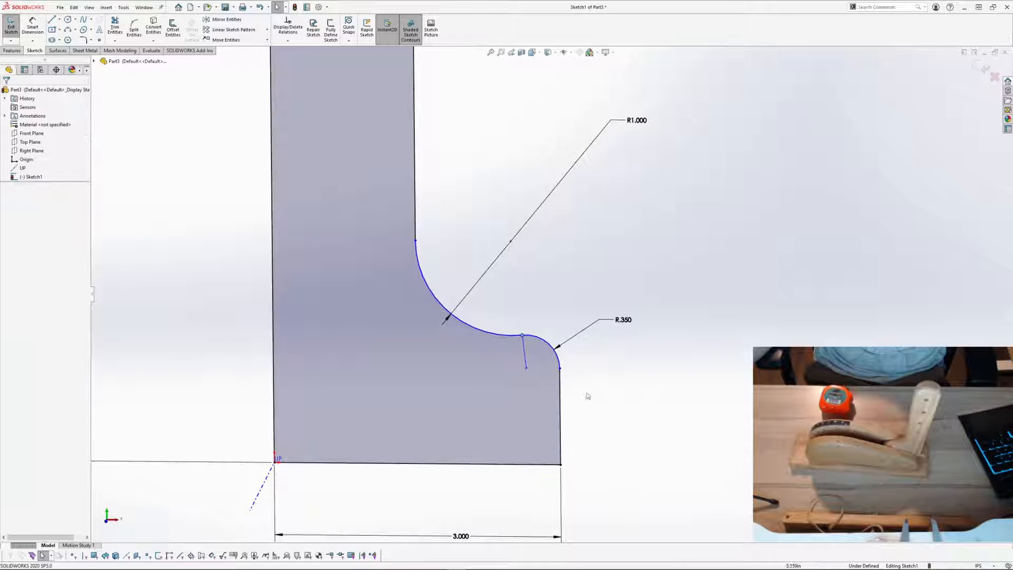
click(32, 27)
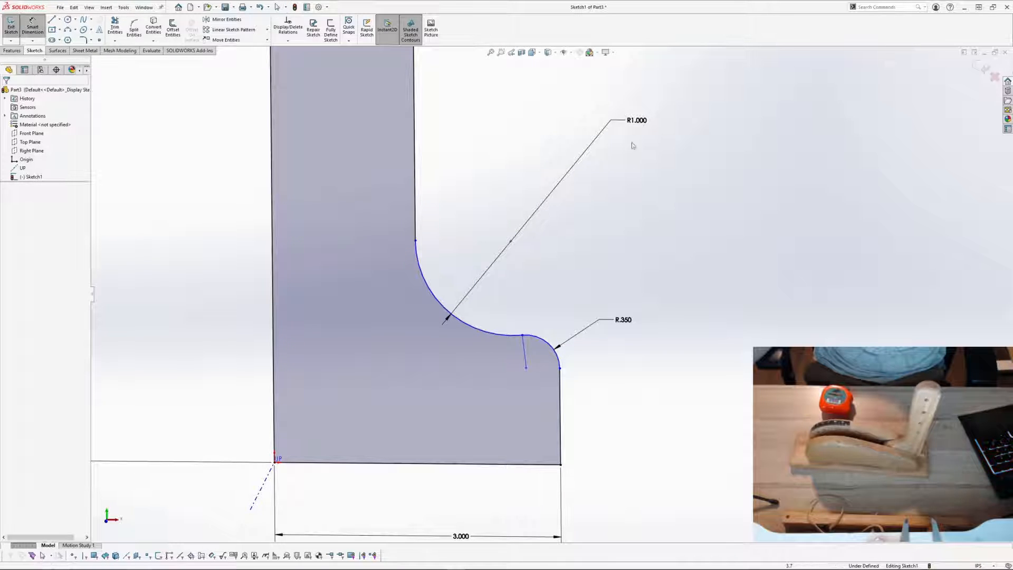
key(Escape)
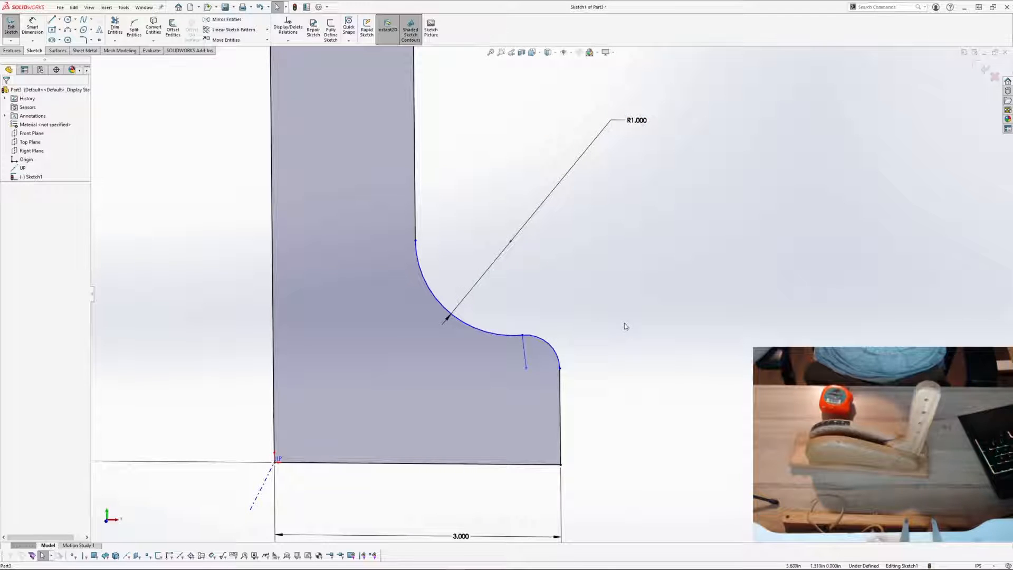
Step: Dimension the angle between the center-to-junction line and the foot's outer vertical edge, reversing its sense so the line leans the other way
click(34, 28)
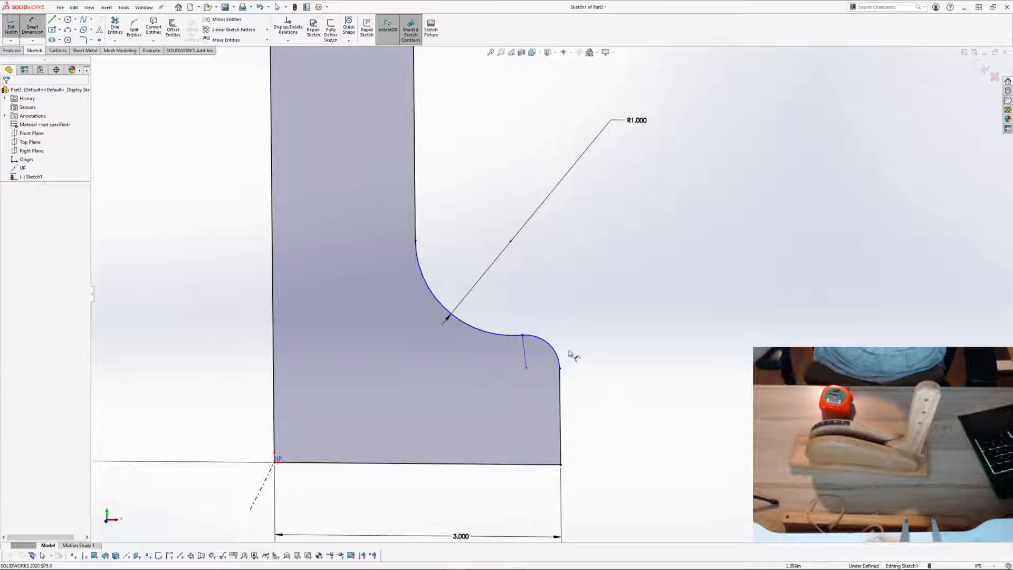
click(522, 347)
click(560, 389)
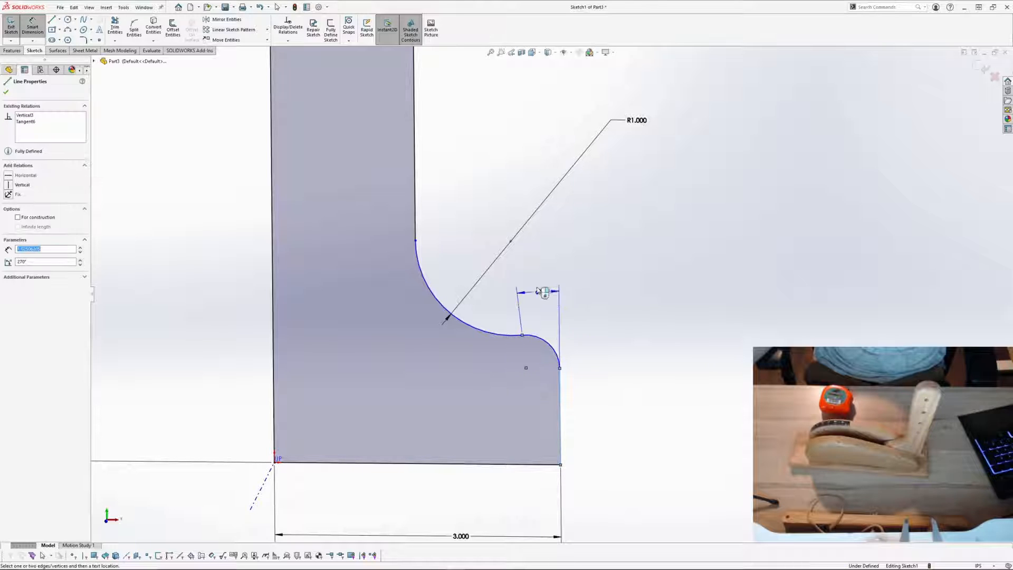
click(540, 287)
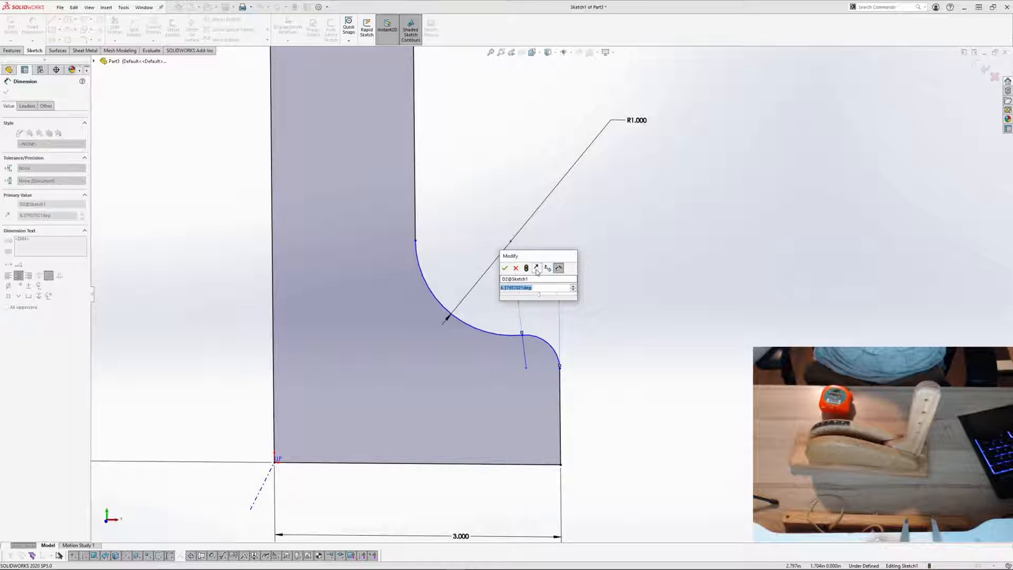
click(537, 270)
click(506, 271)
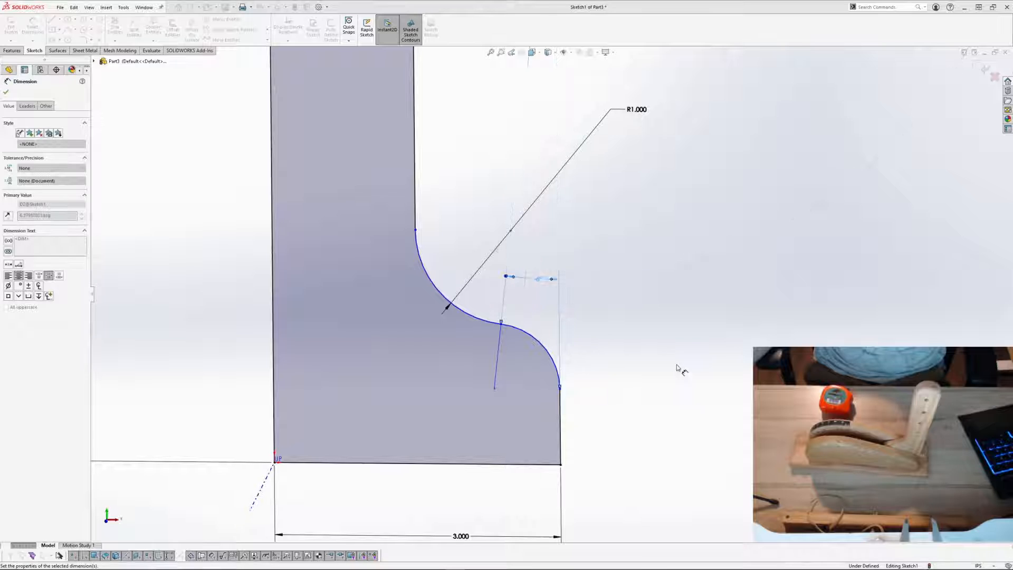
click(679, 367)
scroll(624, 310, up, 2)
key(Escape)
Step: Convert the line between the small arc's center and the arc junction to construction geometry
scroll(556, 302, down, 3)
click(483, 355)
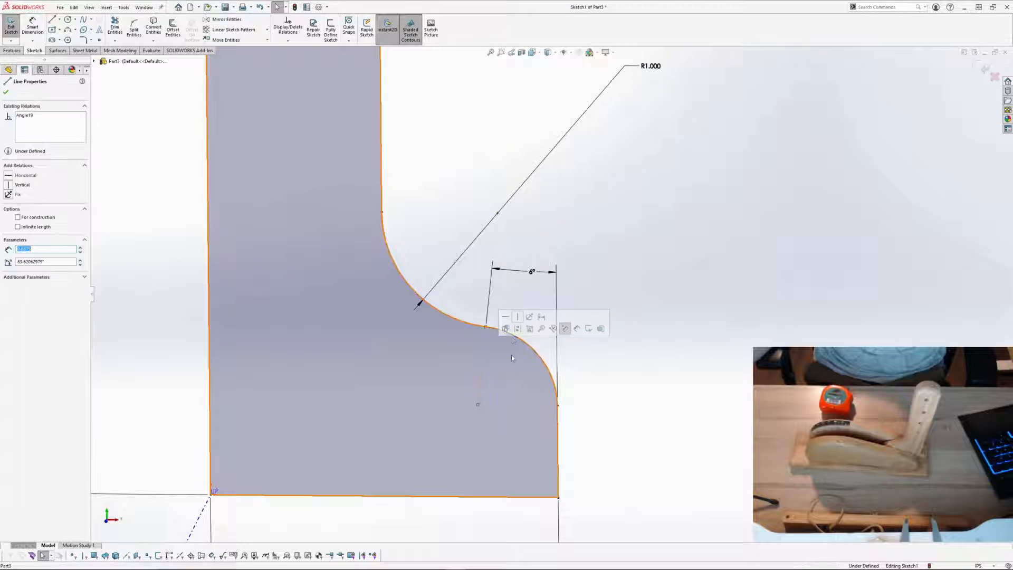
click(565, 329)
click(640, 362)
scroll(549, 277, up, 1)
scroll(549, 277, down, 1)
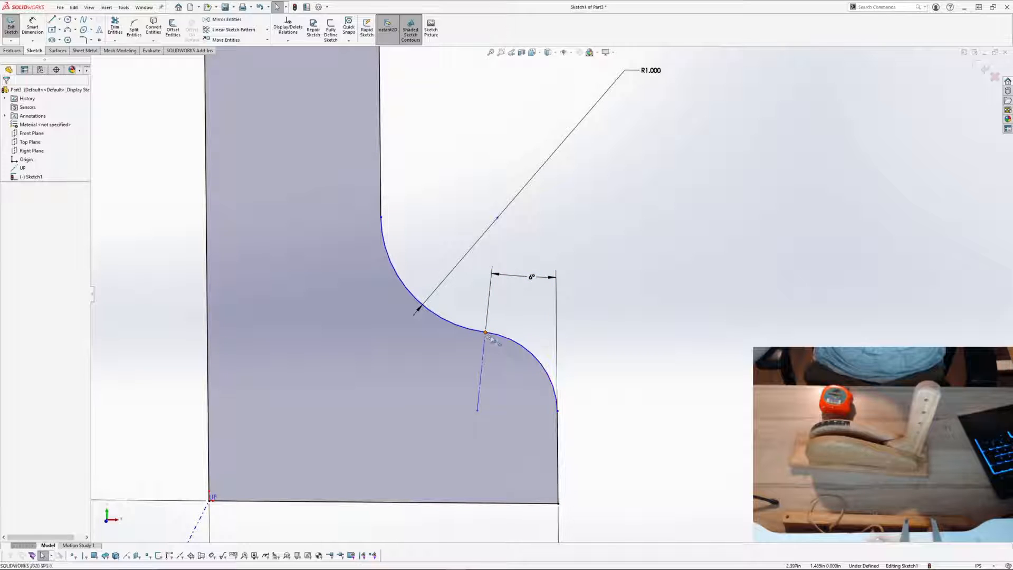
Step: Pull the arc junction upward and dimension its height above the foot's outer bottom corner at 1.5 in
drag(486, 333, 486, 317)
click(688, 416)
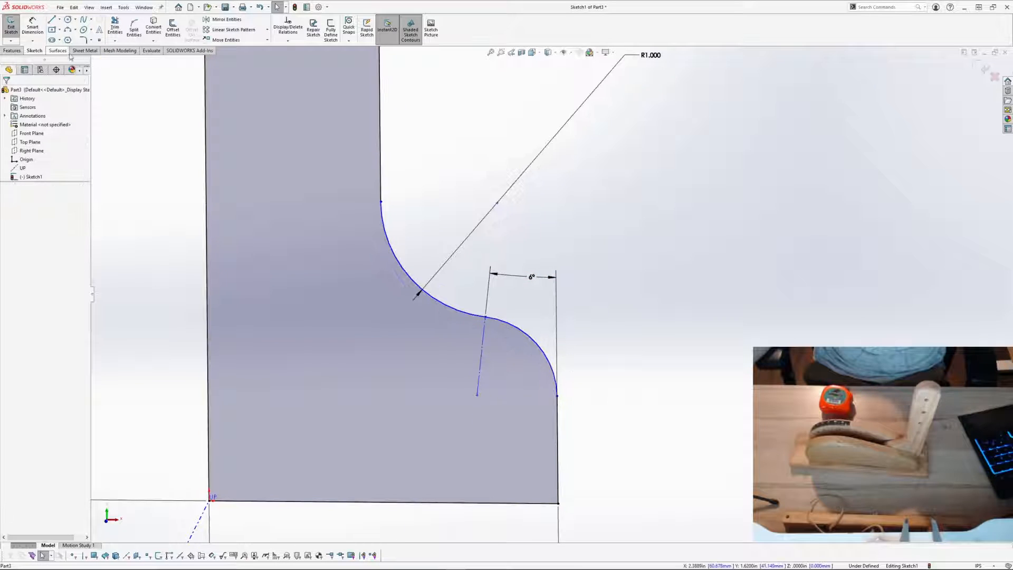
click(37, 31)
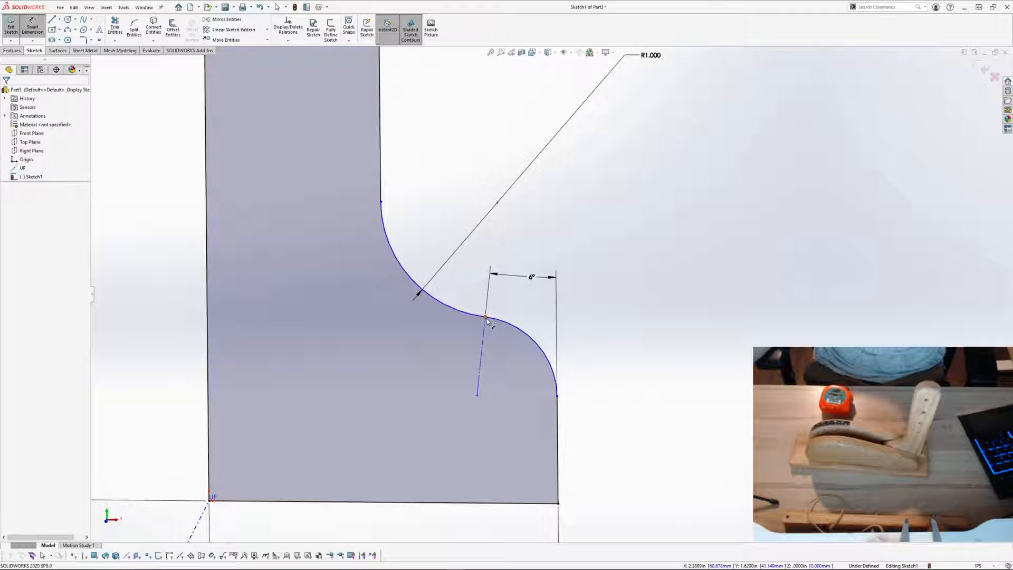
click(486, 317)
click(559, 503)
click(656, 419)
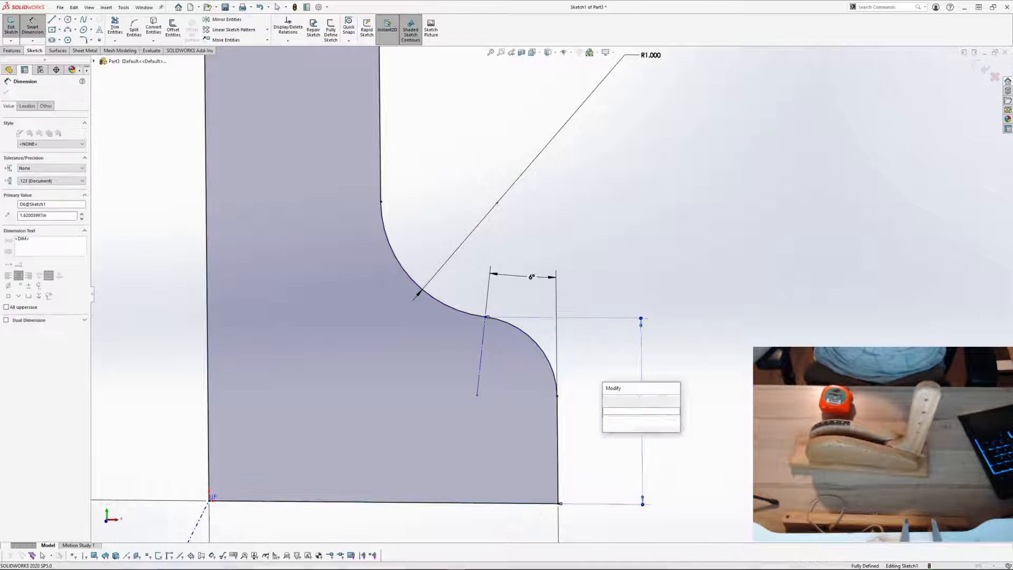
text(1.5)
key(Return)
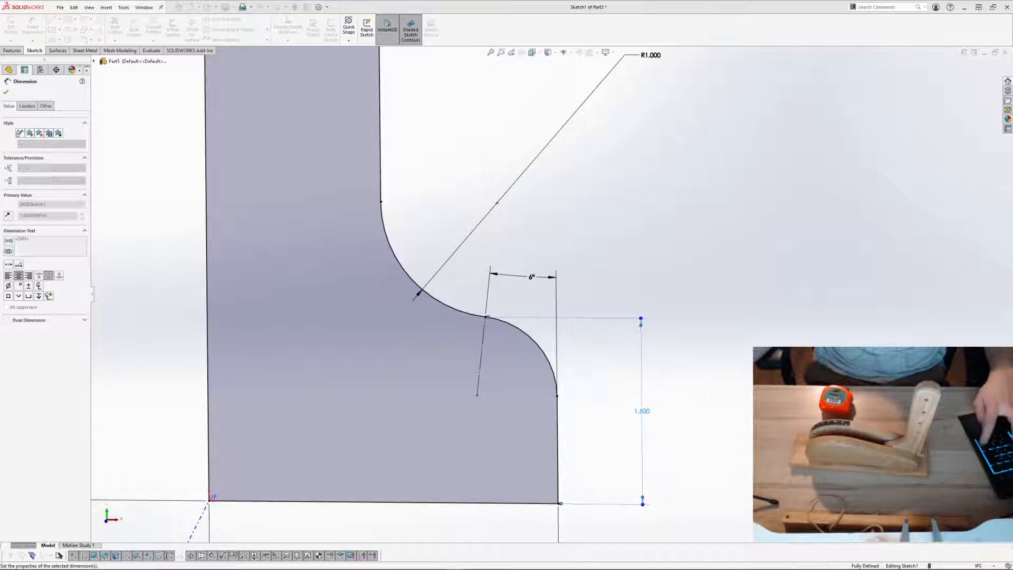
click(710, 380)
scroll(710, 380, down, 4)
scroll(566, 260, up, 2)
scroll(566, 261, down, 2)
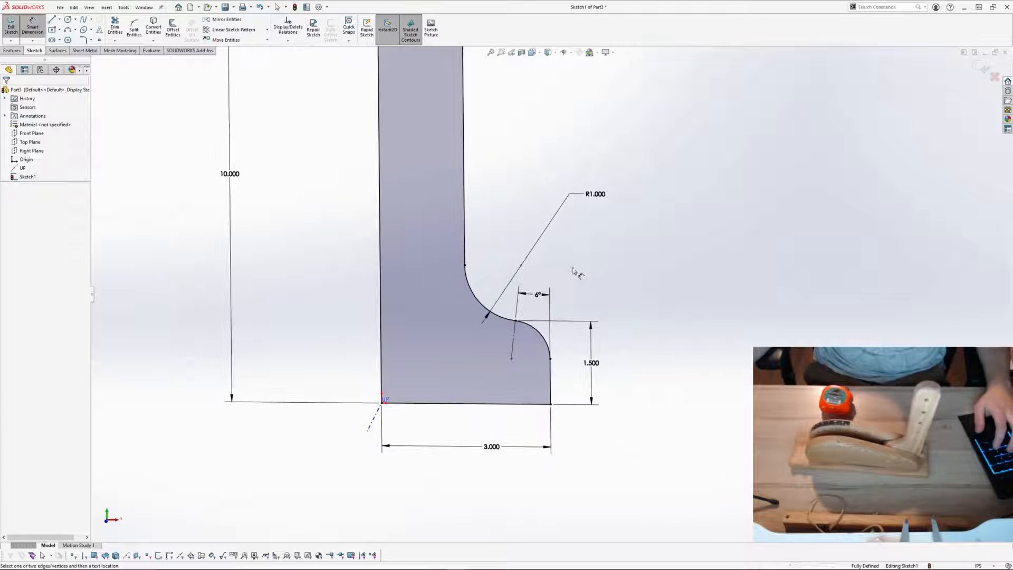
Step: Try a 15° angle between the construction line and the foot's outer vertical edge, and undo it
scroll(560, 323, down, 3)
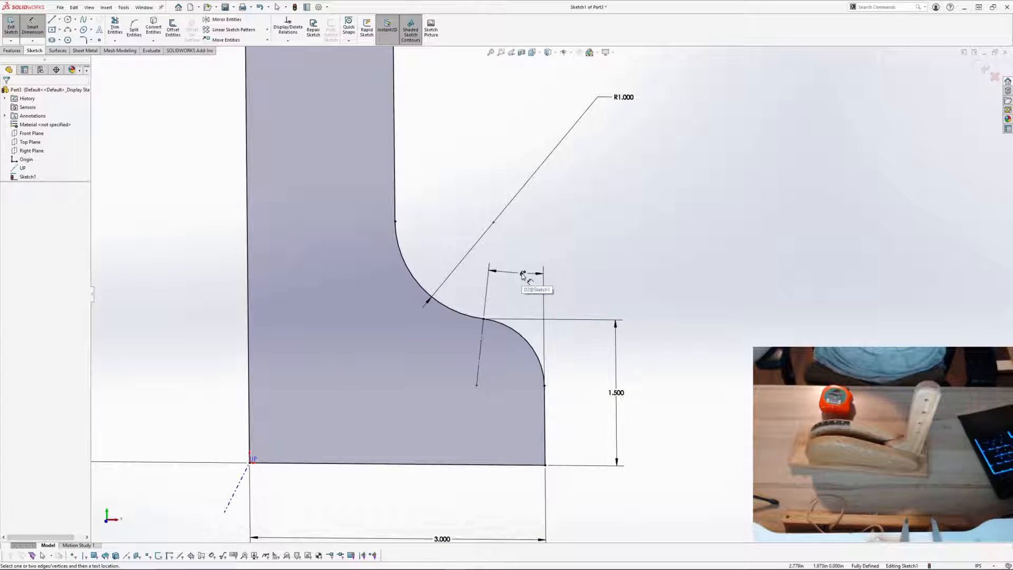
key(Escape)
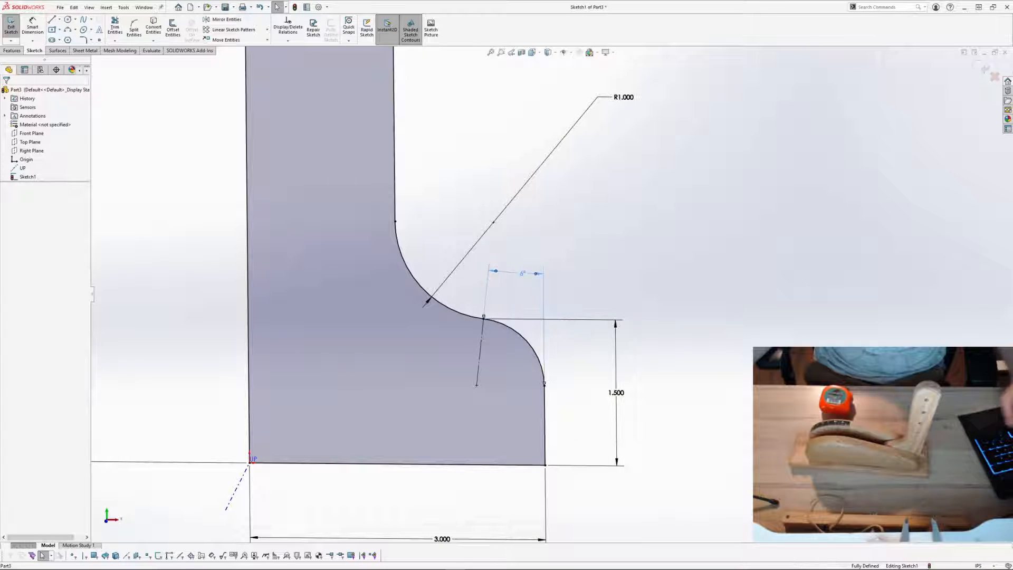
double_click(524, 272)
text(15)
key(Return)
click(690, 338)
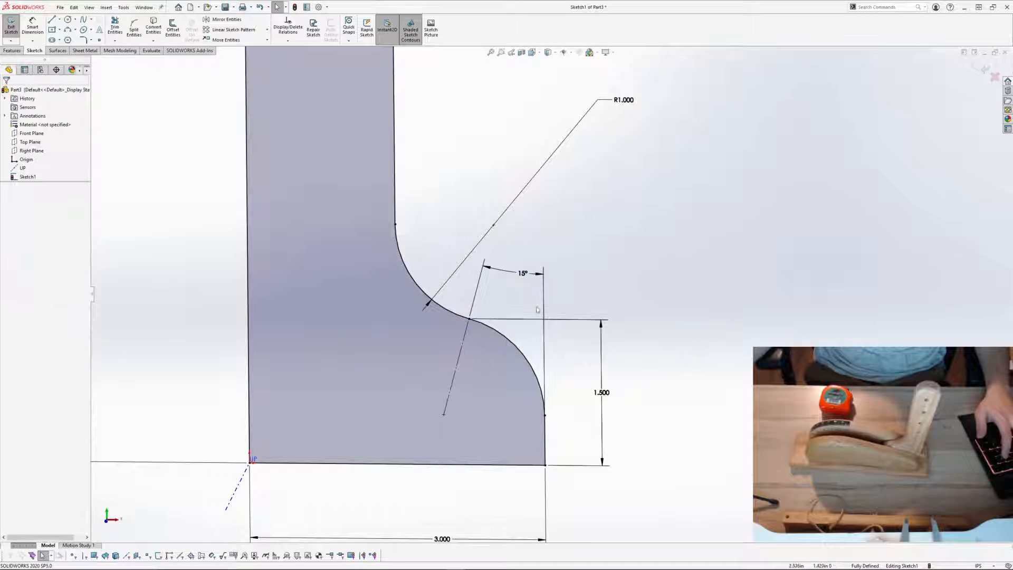
key(ctrl+z)
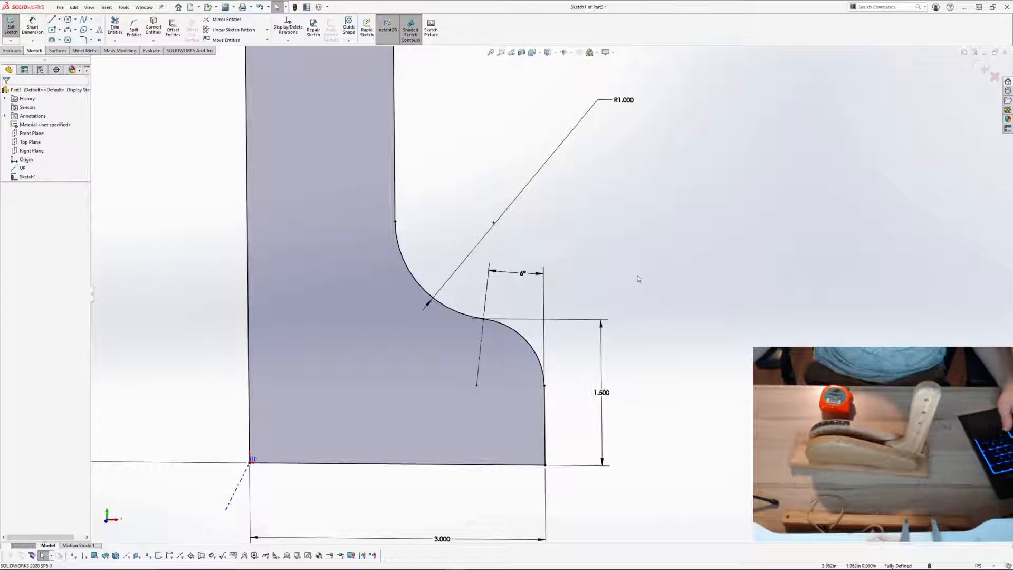
Step: Delete the angle dimension and the construction line at the arc junction
key(Delete)
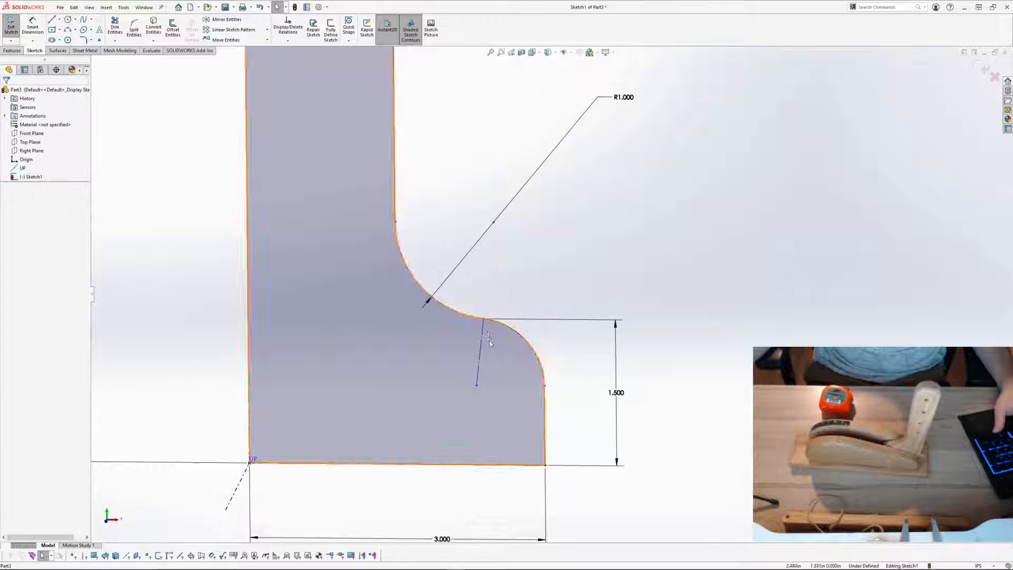
click(480, 347)
key(Delete)
Step: Dimension the foot's small outer arc with a 0.25 in radius
click(32, 27)
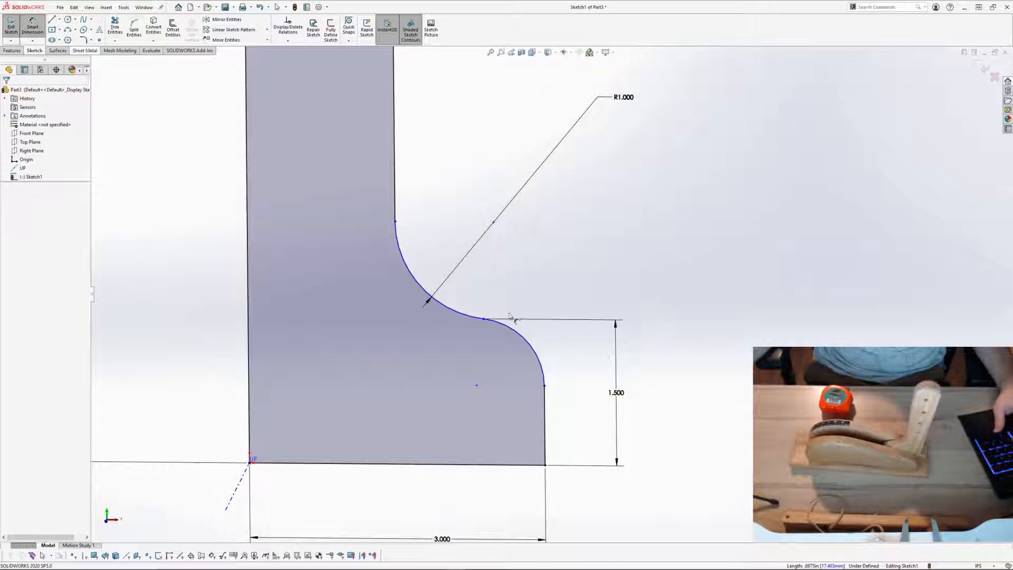
click(529, 343)
click(569, 283)
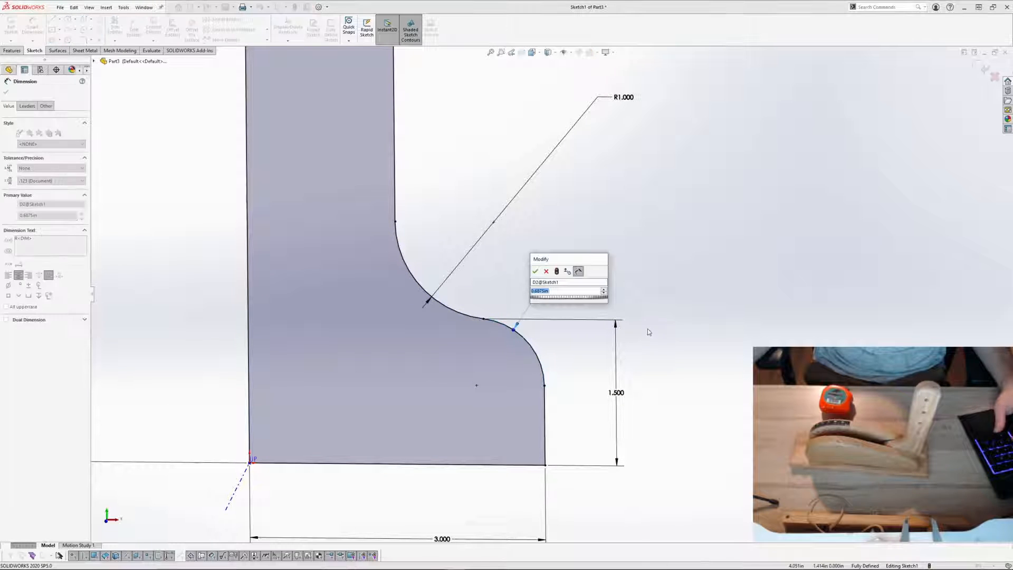
text(.25)
key(Return)
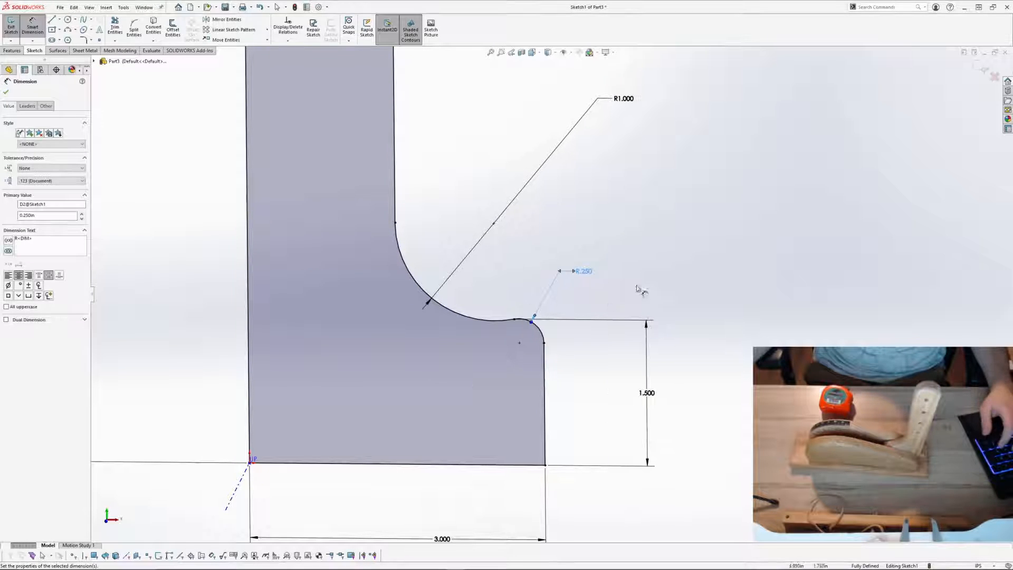
click(630, 290)
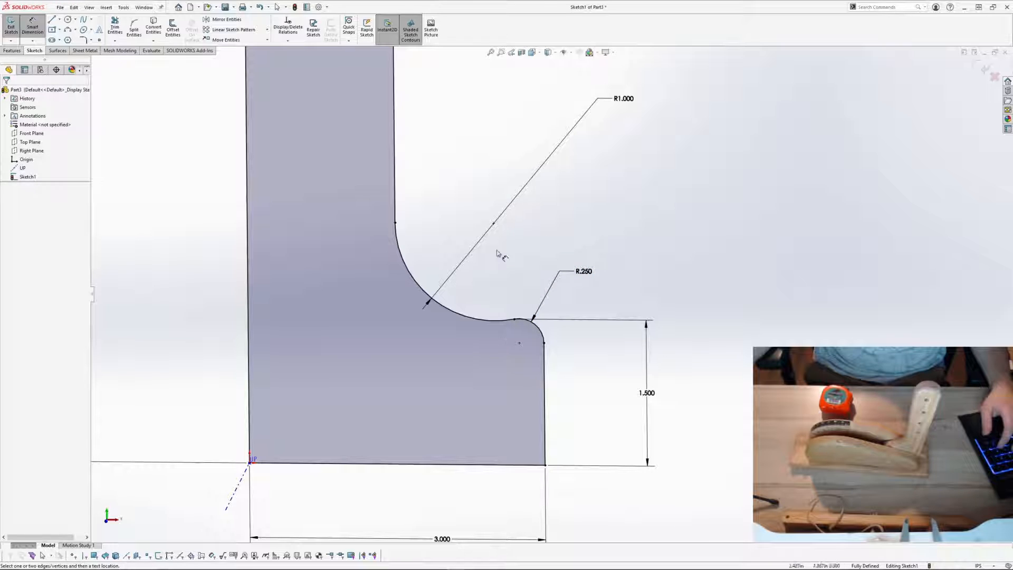
Step: Draw a line from the arc junction up across the upright's profile and delete the small arc's 0.250 in radius dimension
key(l)
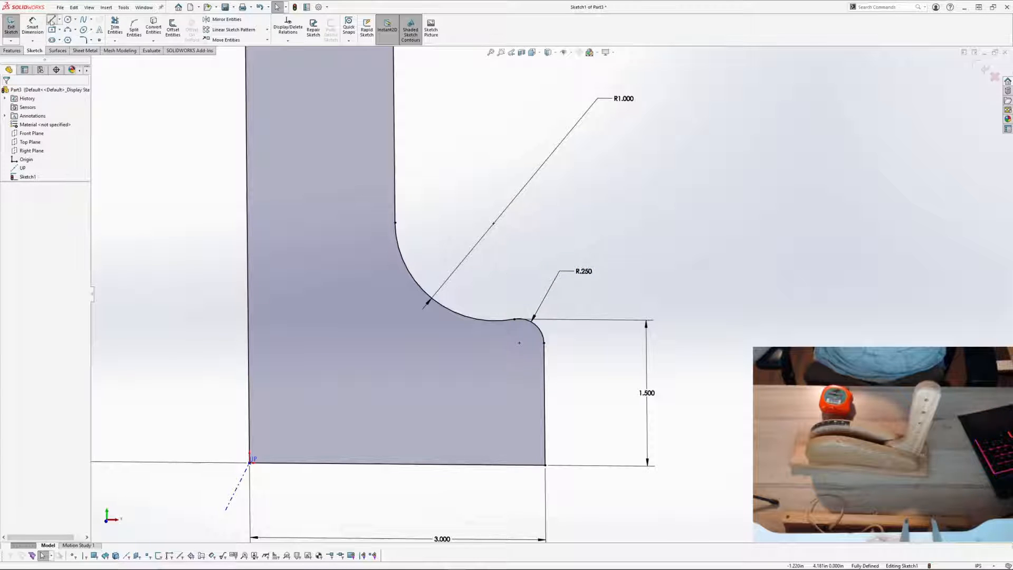
click(515, 319)
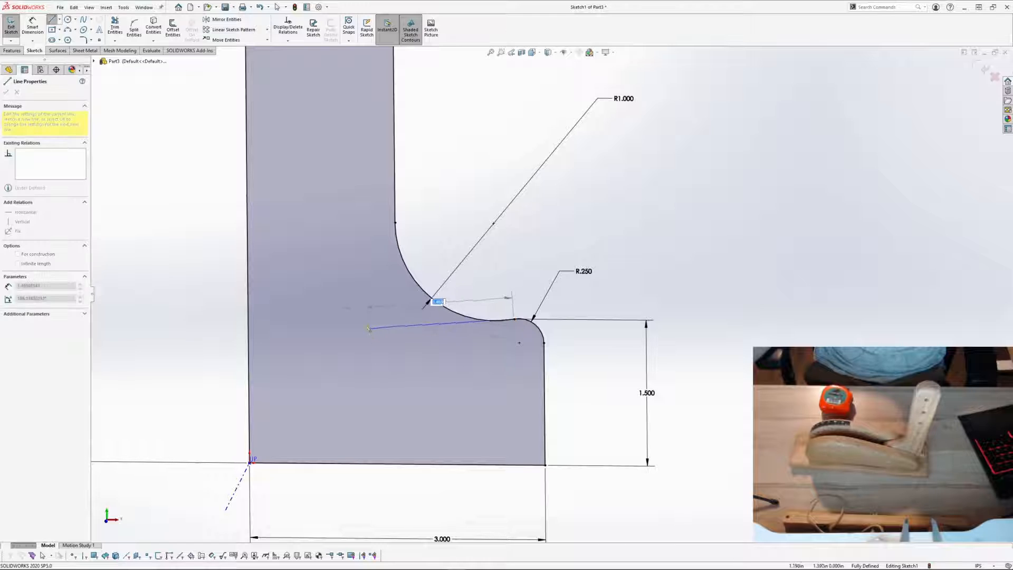
key(Escape)
click(537, 326)
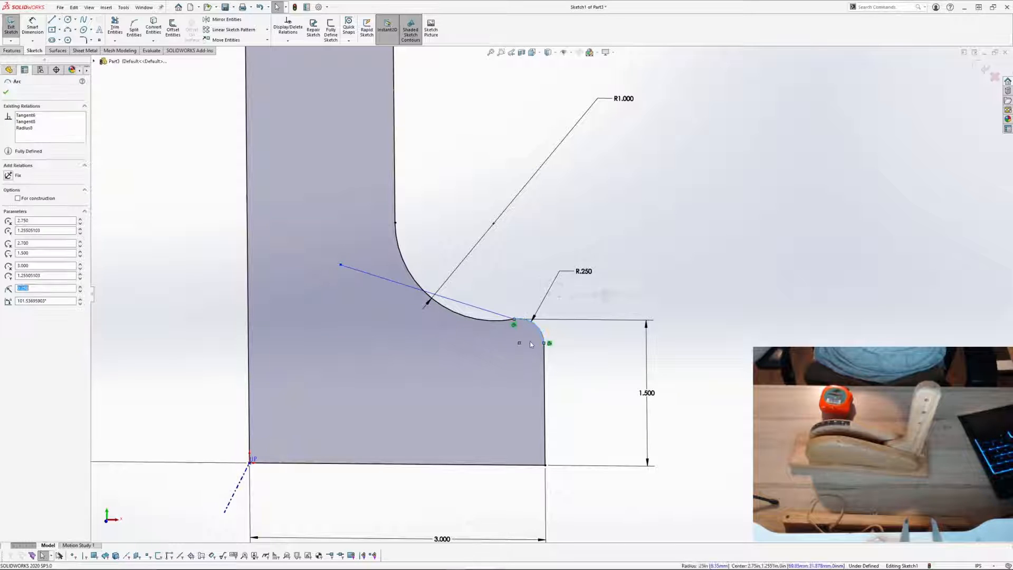
click(583, 272)
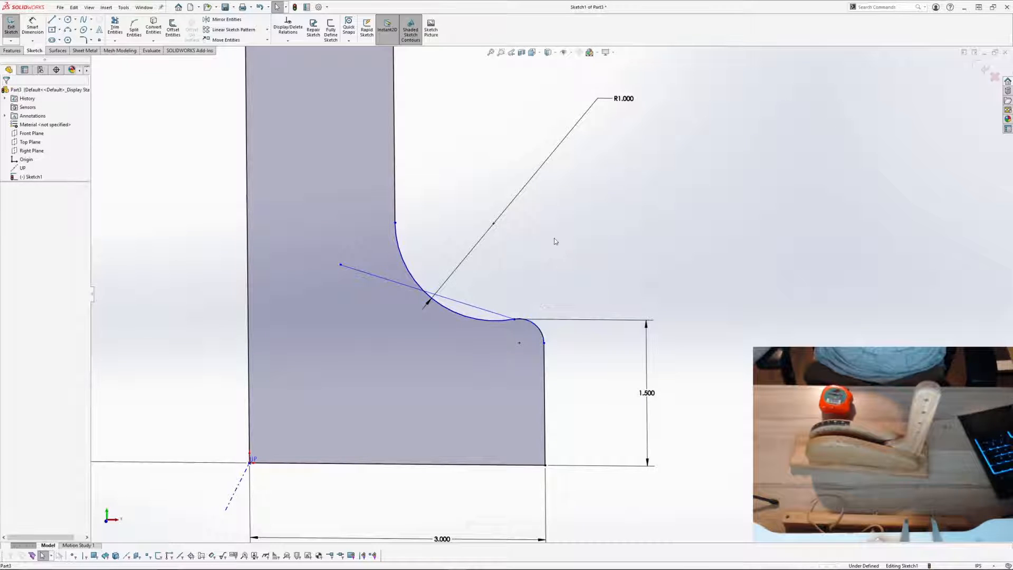
Step: Make the new line tangent to the small outer arc and swing its free end upward
click(527, 320)
ctrl+click(501, 315)
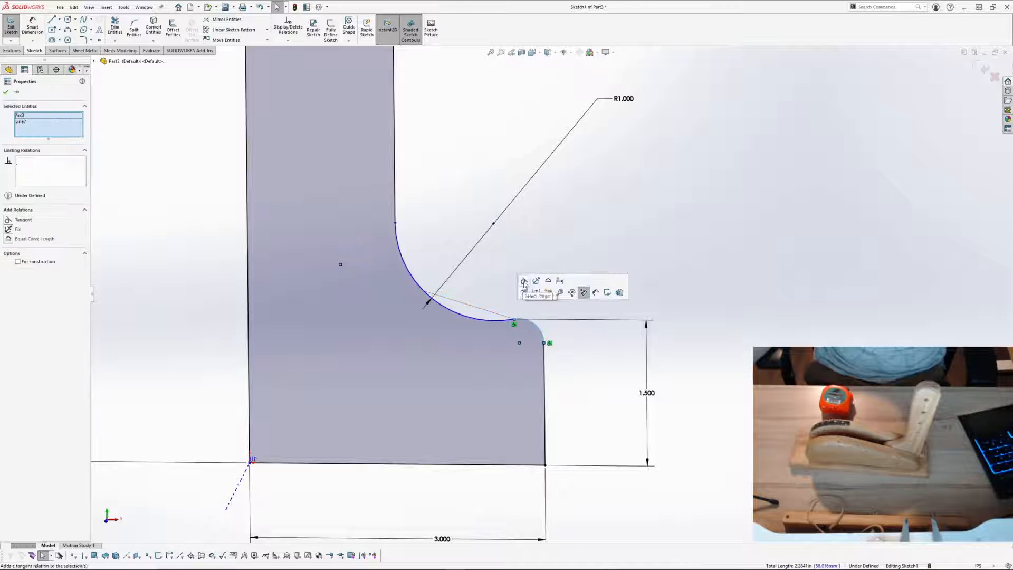
click(524, 281)
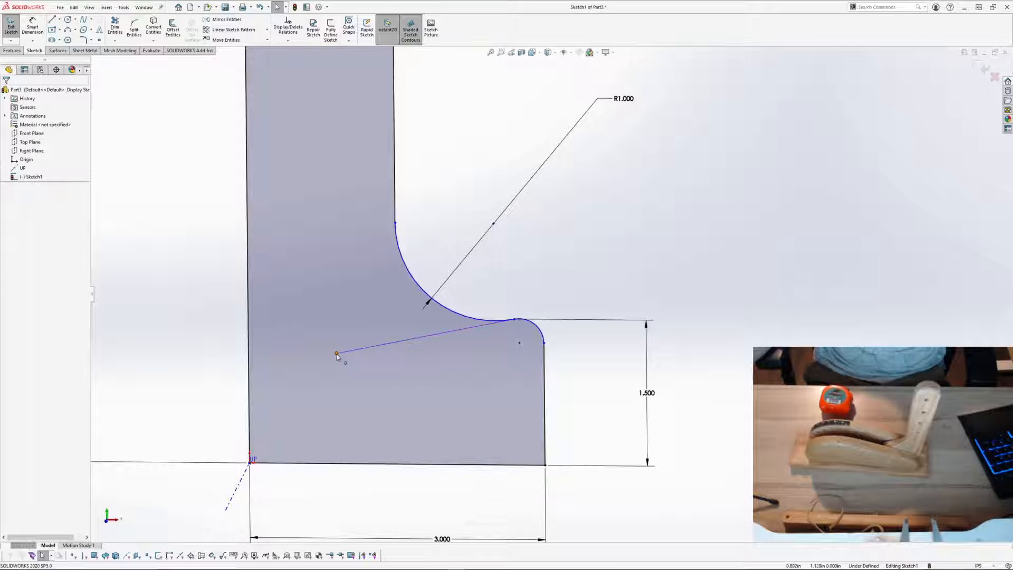
mouse_move(336, 355)
mouse_down()
mouse_move(355, 290)
mouse_move(375, 310)
mouse_move(386, 307)
mouse_up()
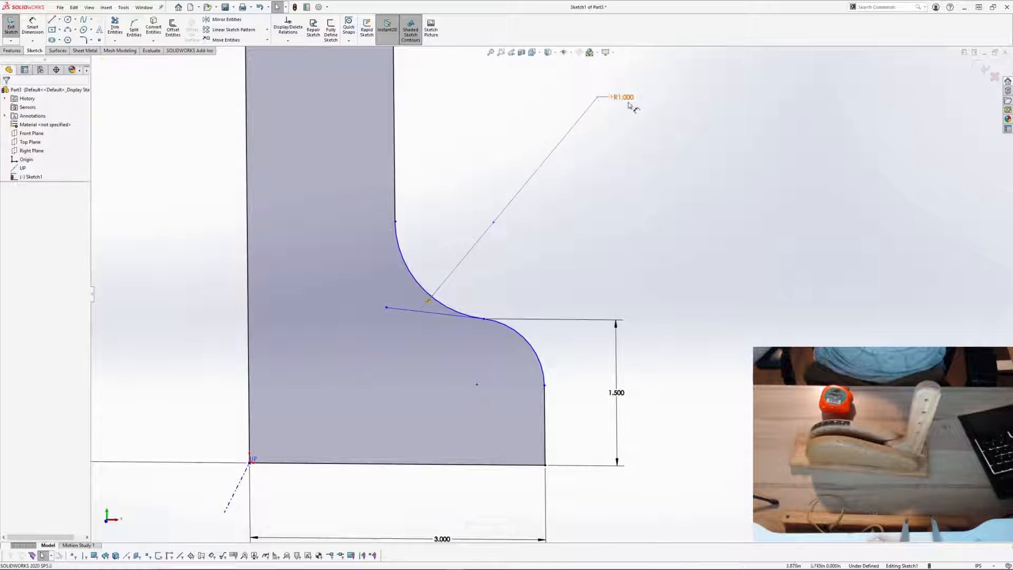
Step: Delete the large arc's 1.000 in radius dimension and dimension the small outer arc with a 0.25 in radius
key(Delete)
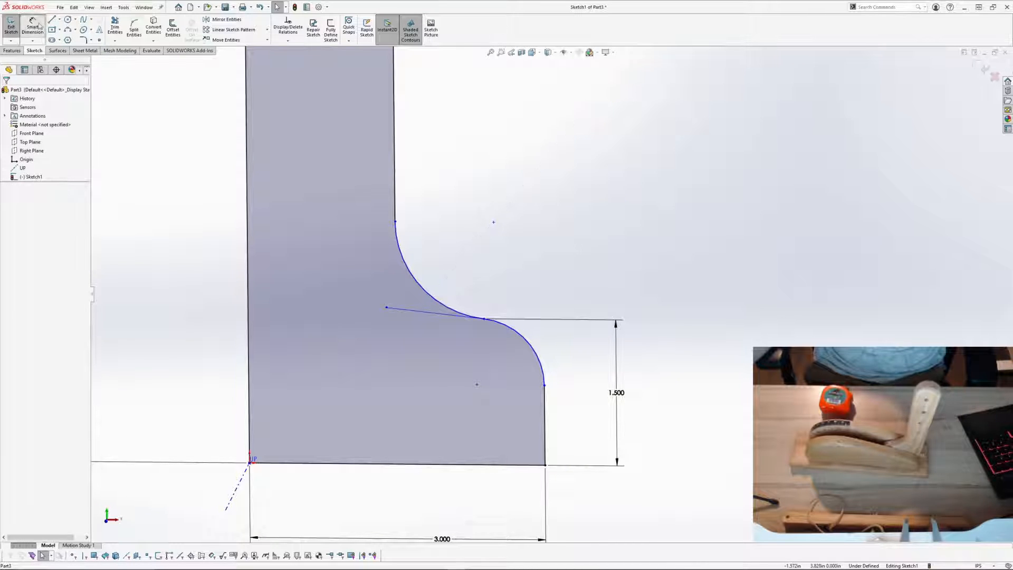
click(33, 27)
click(533, 347)
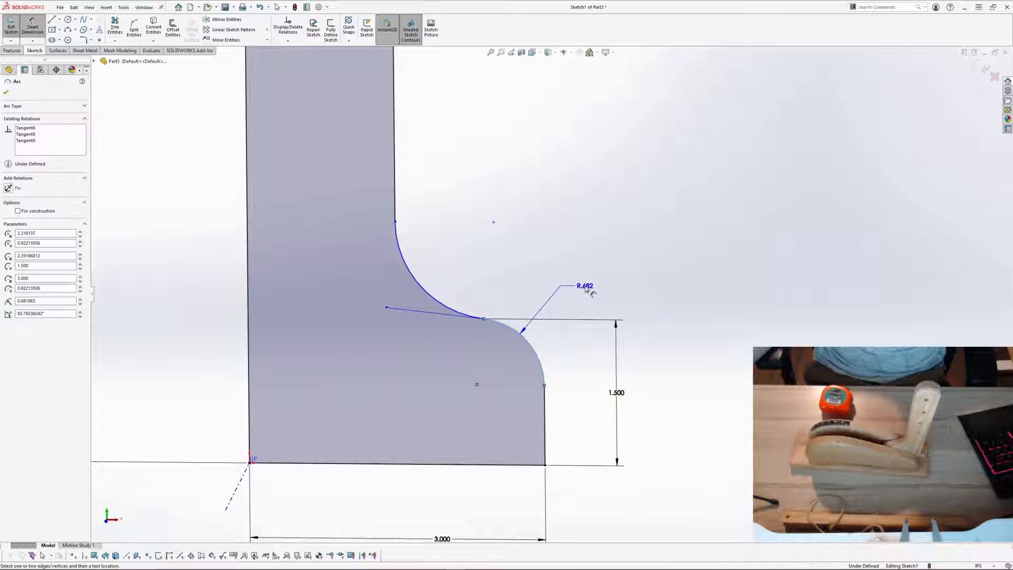
click(581, 288)
text(.25)
key(Return)
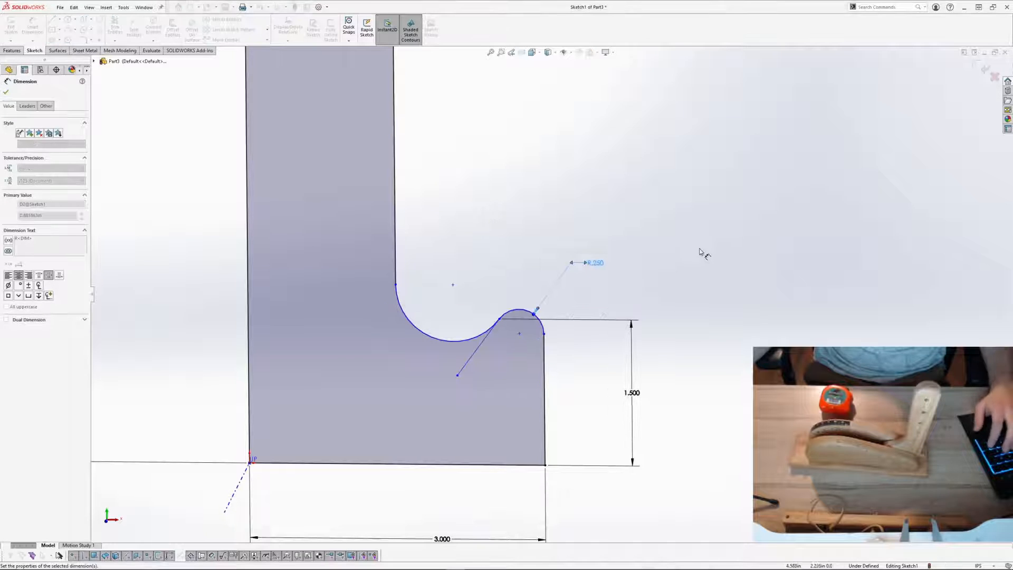
key(Escape)
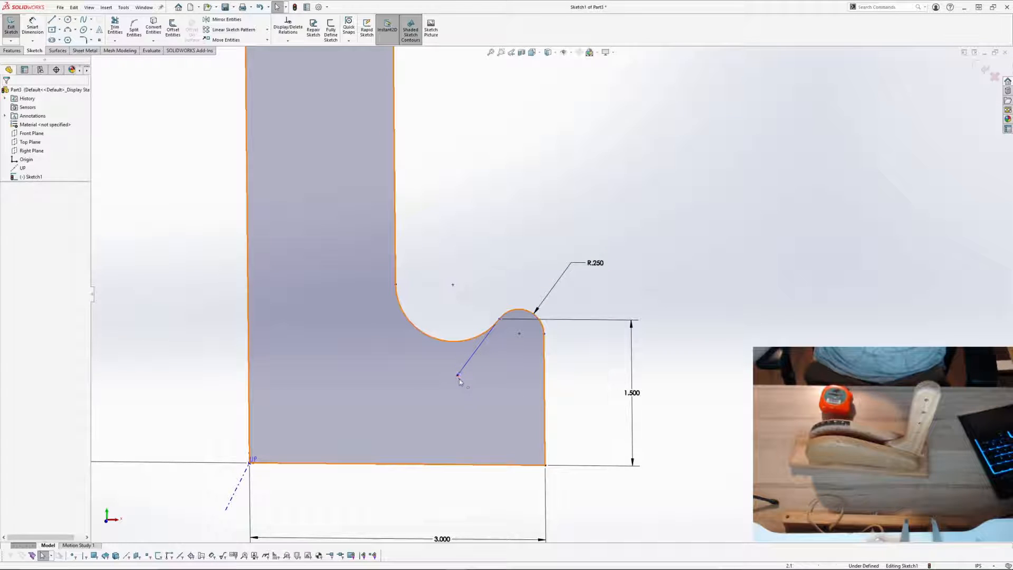
Step: Pull the tangent line's free end upward until the line slopes gently down to the arc junction
mouse_move(458, 376)
mouse_down()
mouse_move(430, 317)
mouse_move(430, 276)
mouse_move(427, 297)
mouse_up()
click(767, 268)
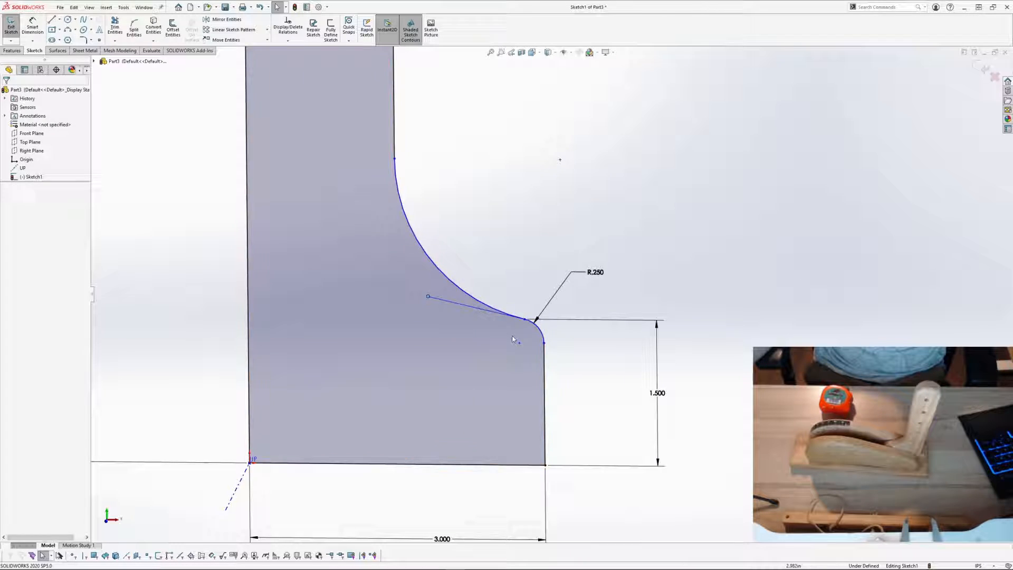
Step: Convert the tangent helper line at the foot's arc junction to construction geometry
click(470, 311)
click(546, 226)
scroll(572, 248, up, 3)
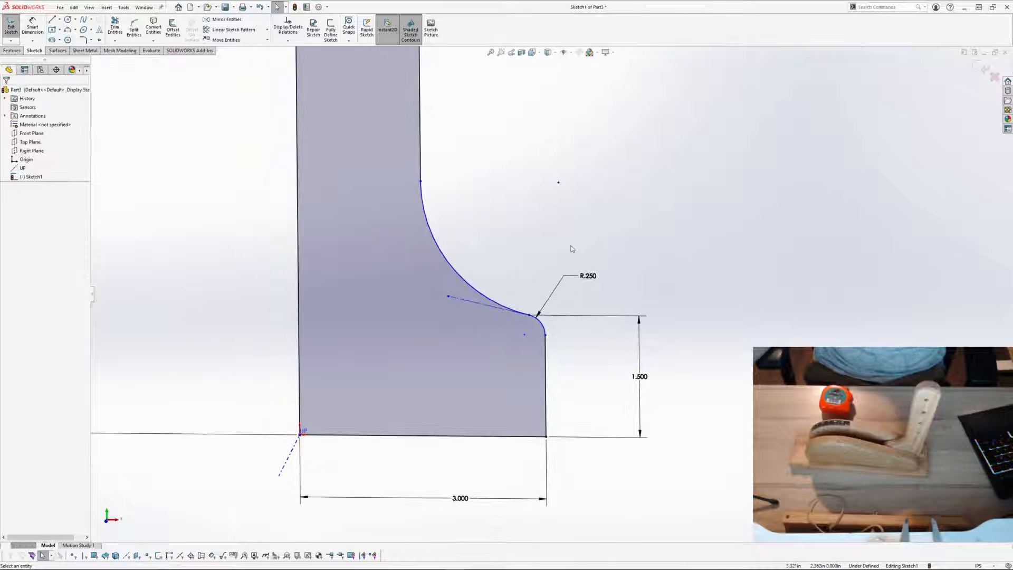
scroll(521, 268, down, 2)
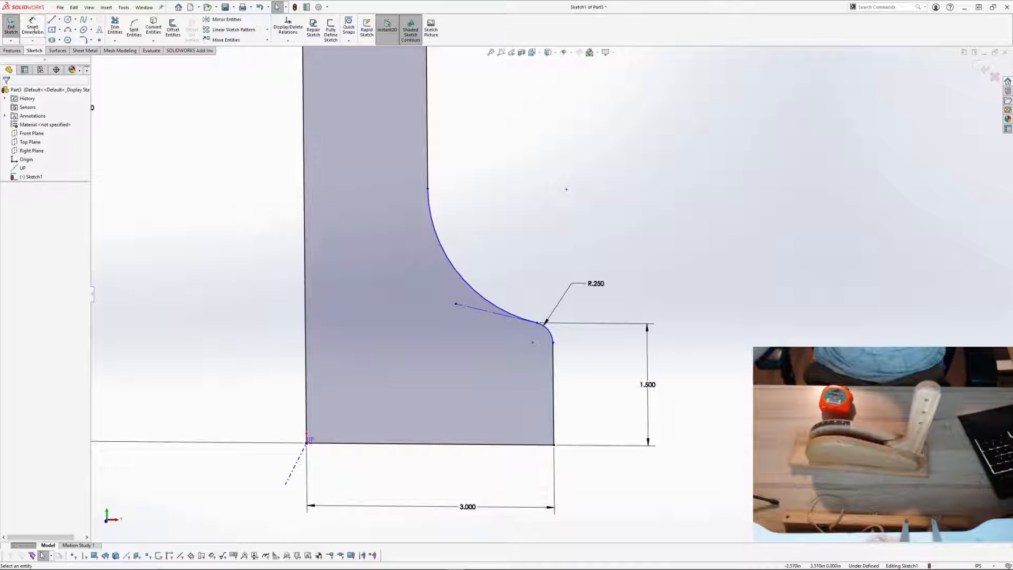
Step: Dimension the foot's large concave arc with a 1.5 in radius and exit the profile sketch
click(33, 28)
click(472, 288)
click(498, 242)
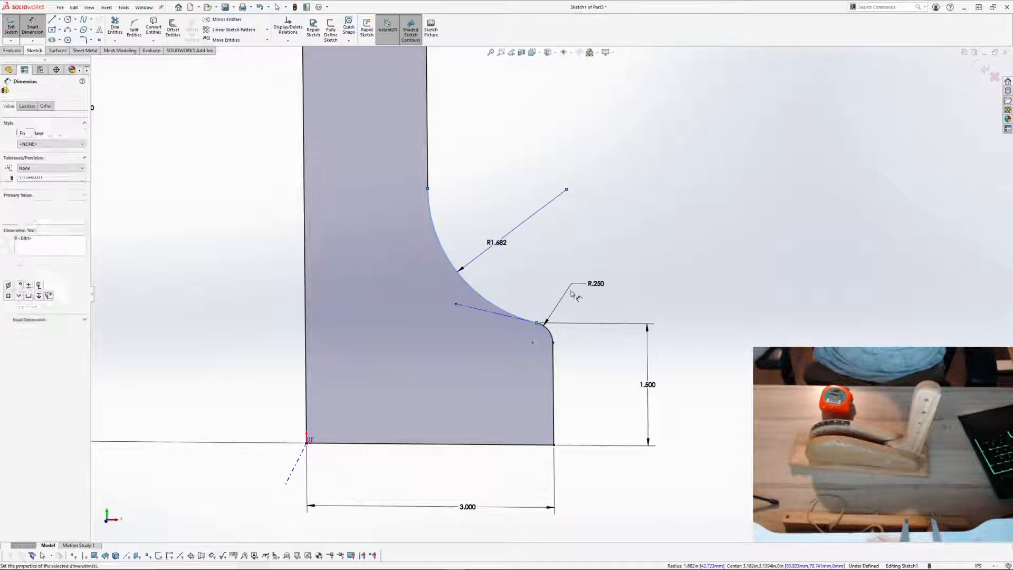
text(1.5)
key(Return)
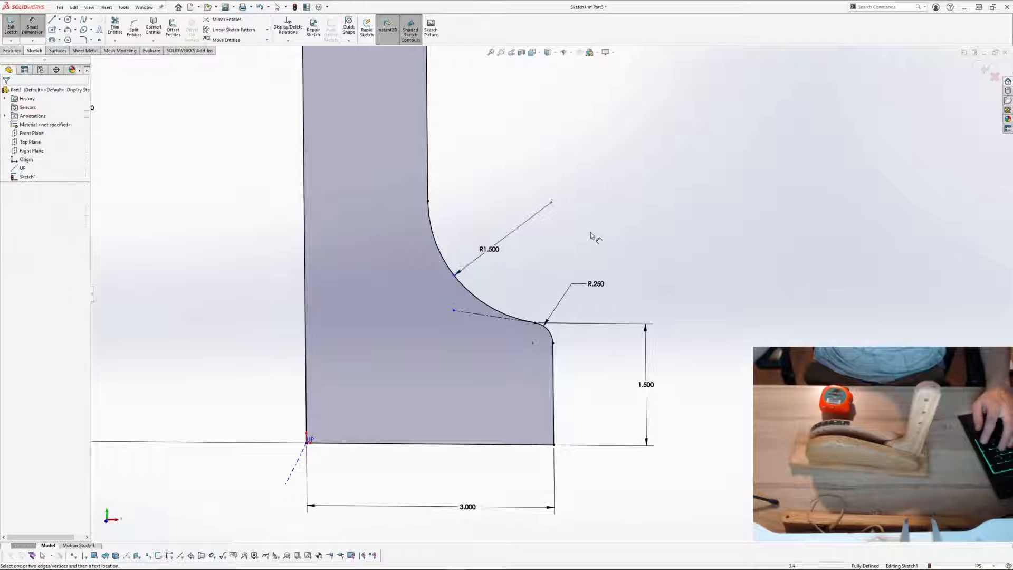
scroll(580, 248, up, 3)
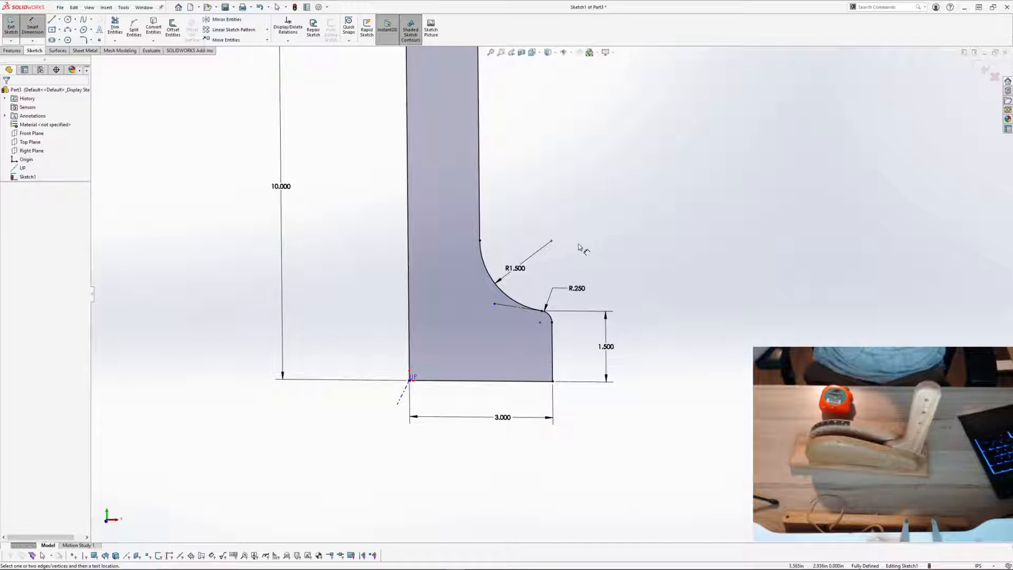
scroll(579, 247, up, 1)
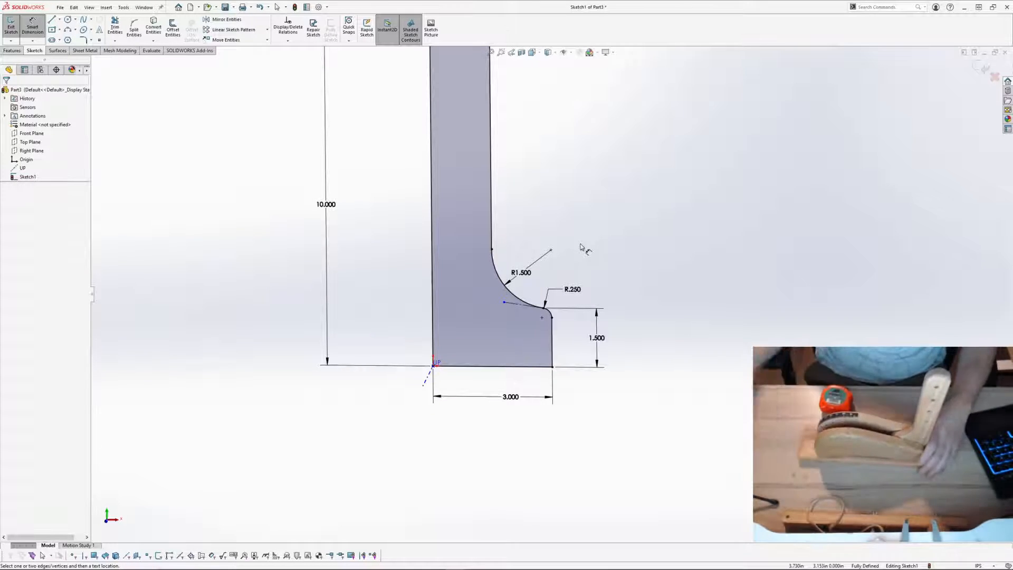
scroll(564, 281, down, 2)
scroll(565, 281, down, 2)
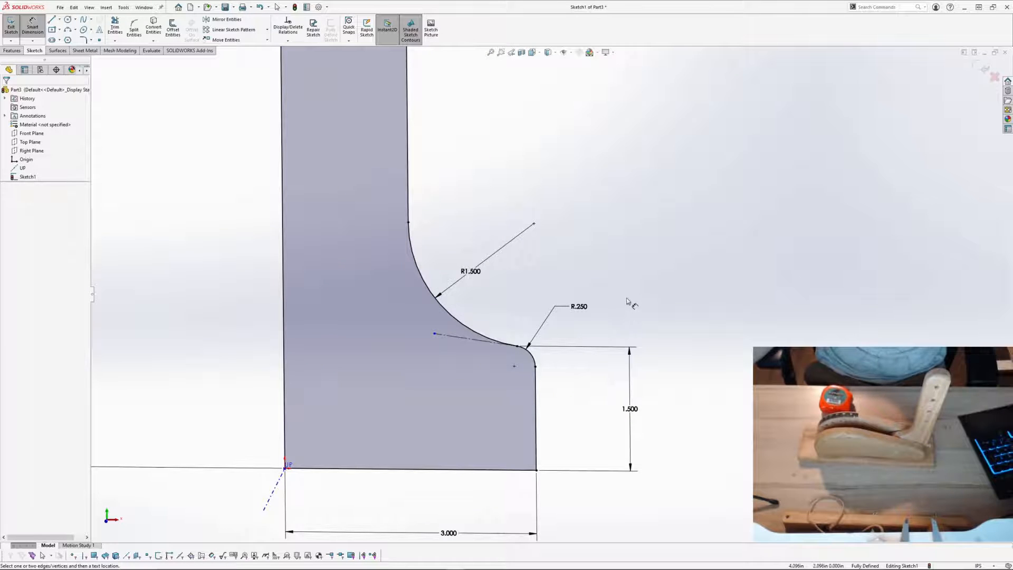
key(Escape)
click(982, 67)
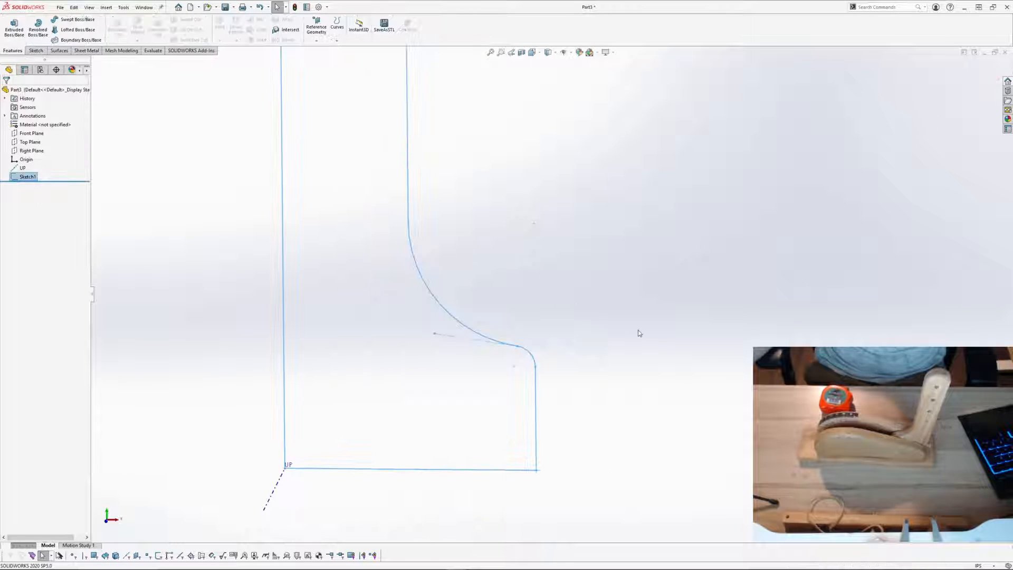
Step: Set up a Boss-Extrude of the upright's profile sketch with a depth of 0.75 in
scroll(638, 330, up, 5)
click(601, 259)
scroll(596, 249, up, 5)
scroll(556, 261, down, 4)
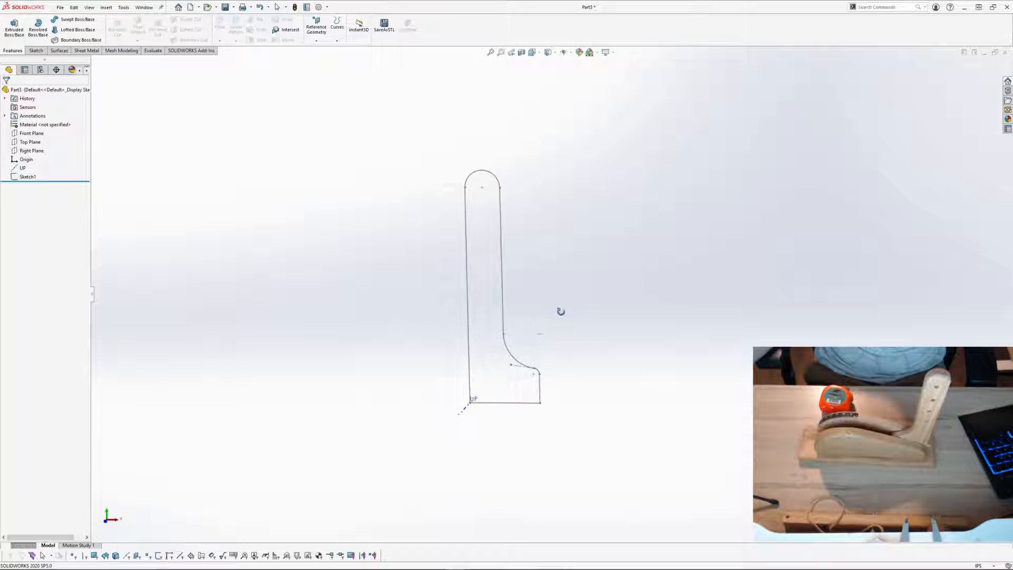
click(15, 27)
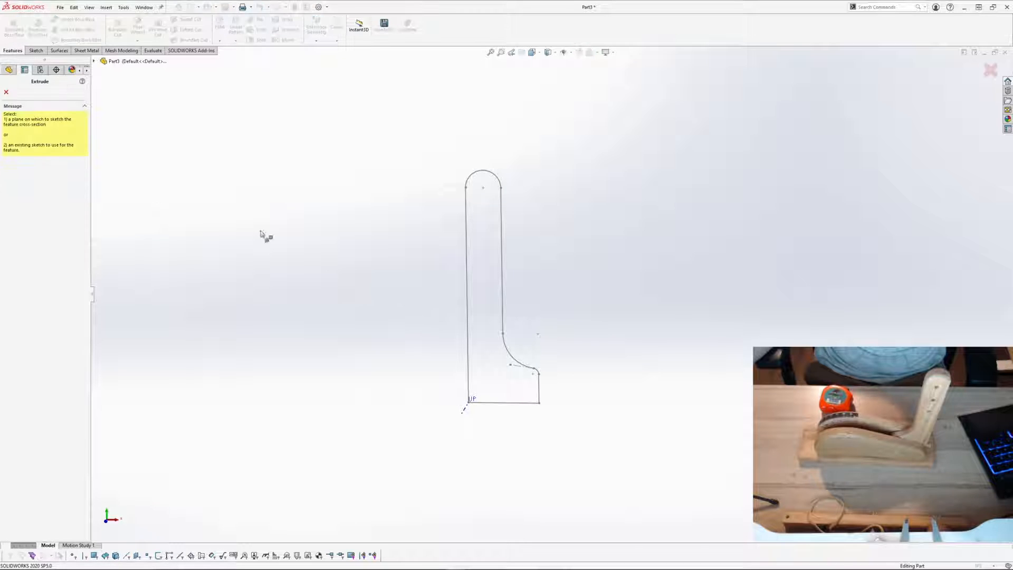
click(468, 244)
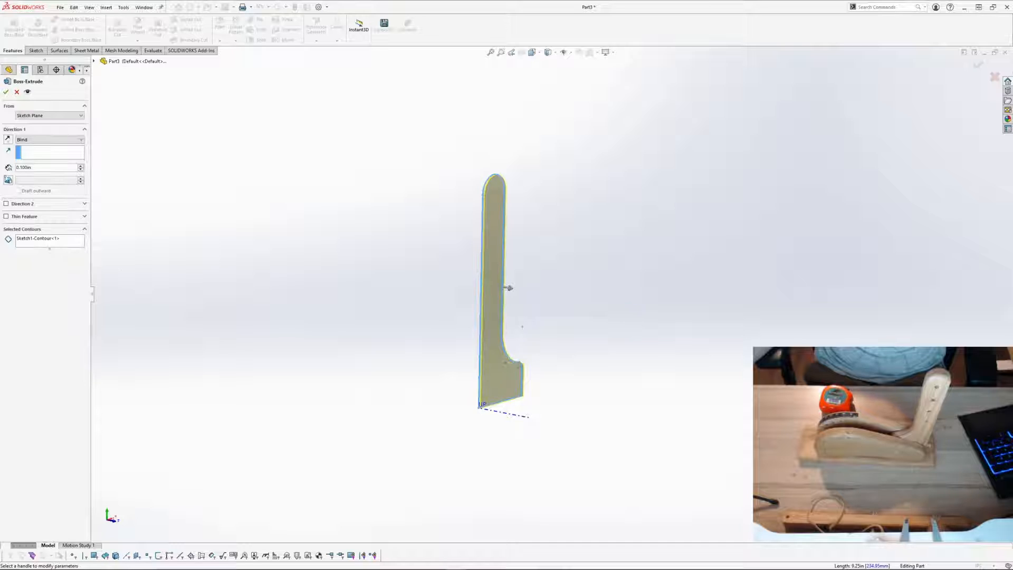
text(0.75)
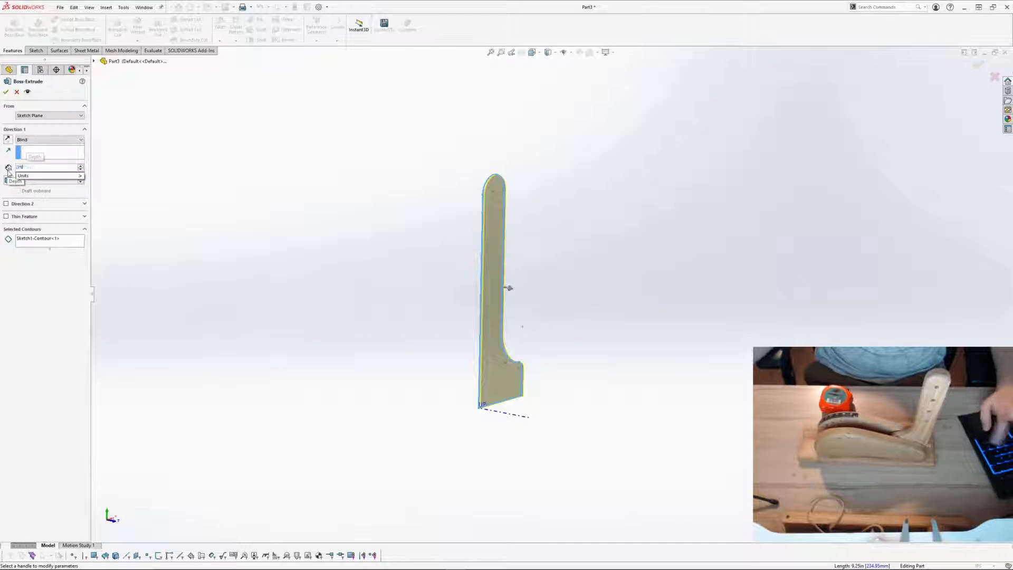
key(Return)
Step: Clear the extrusion's selected contour, set its end condition to Mid Plane and accept the feature
right_click(63, 243)
click(82, 248)
middle_drag(402, 272, 389, 287)
click(28, 140)
click(42, 174)
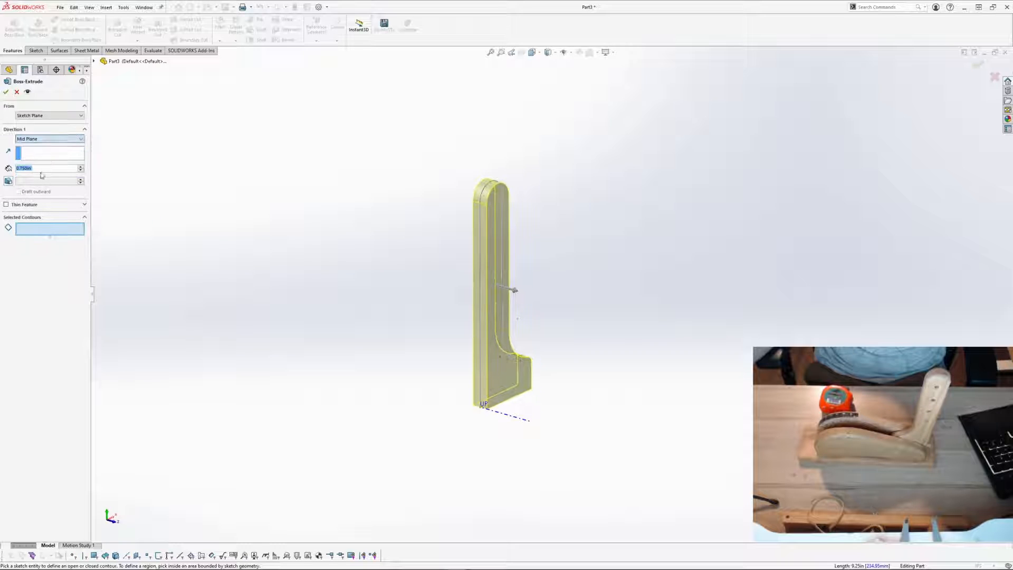
click(7, 92)
Step: Hide the UP reference axis at the base of the extruded upright
middle_drag(501, 290, 472, 295)
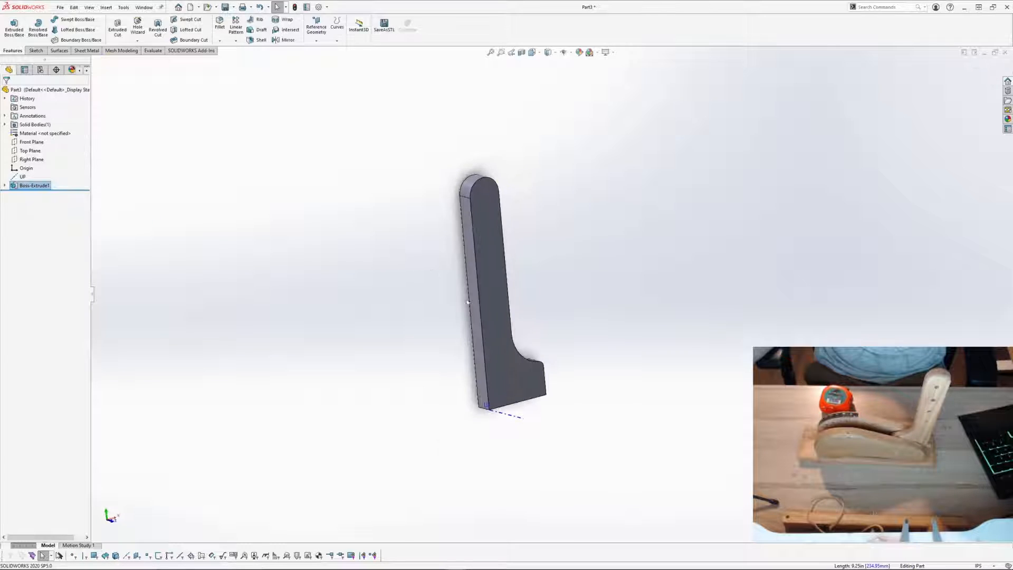
scroll(502, 339, down, 2)
middle_drag(533, 333, 509, 301)
click(541, 442)
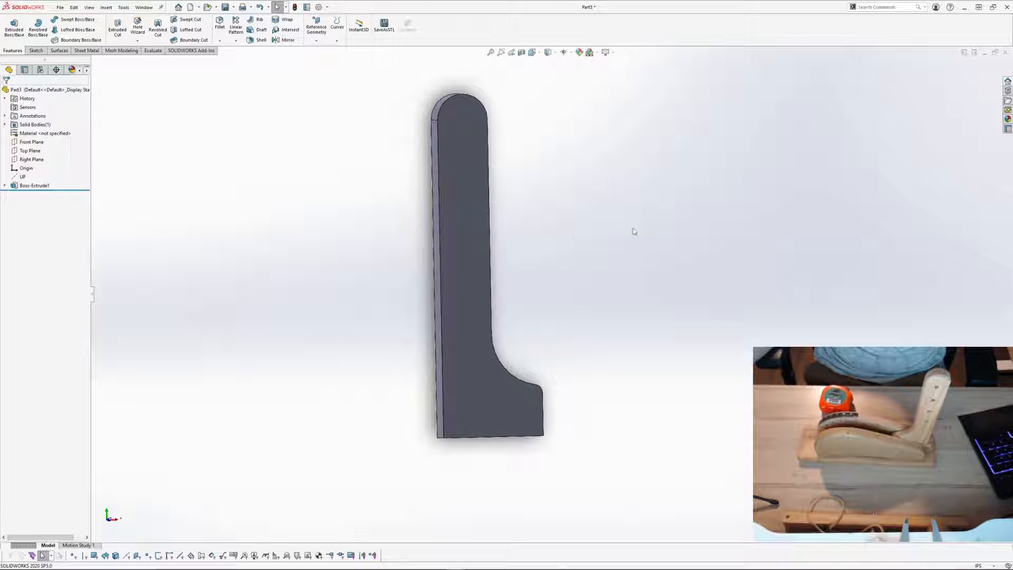
Step: Open a new sketch on the Front Plane for the hole near the upright's rounded upper end
middle_drag(634, 231, 624, 229)
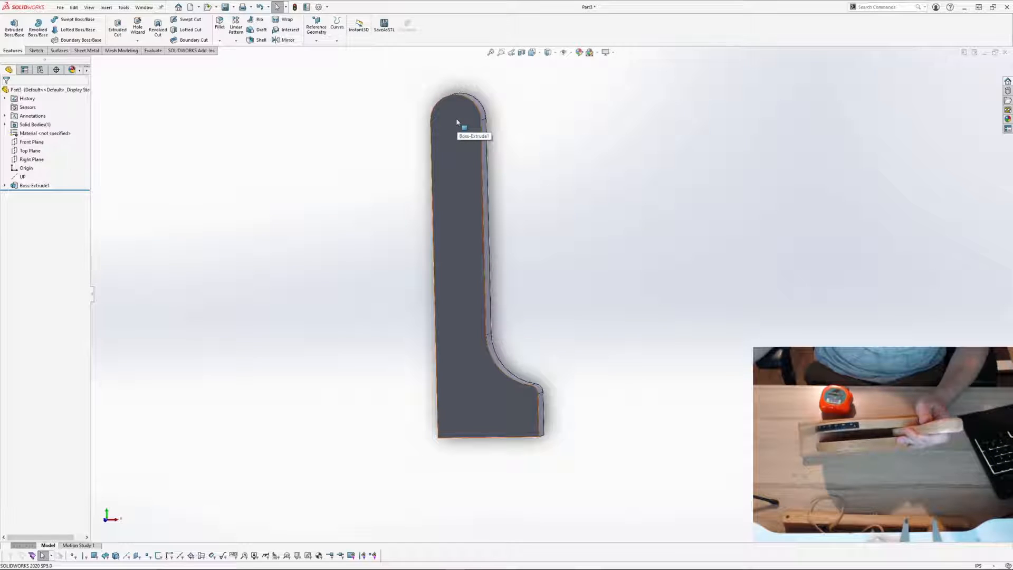
middle_drag(567, 178, 574, 179)
scroll(470, 139, down, 2)
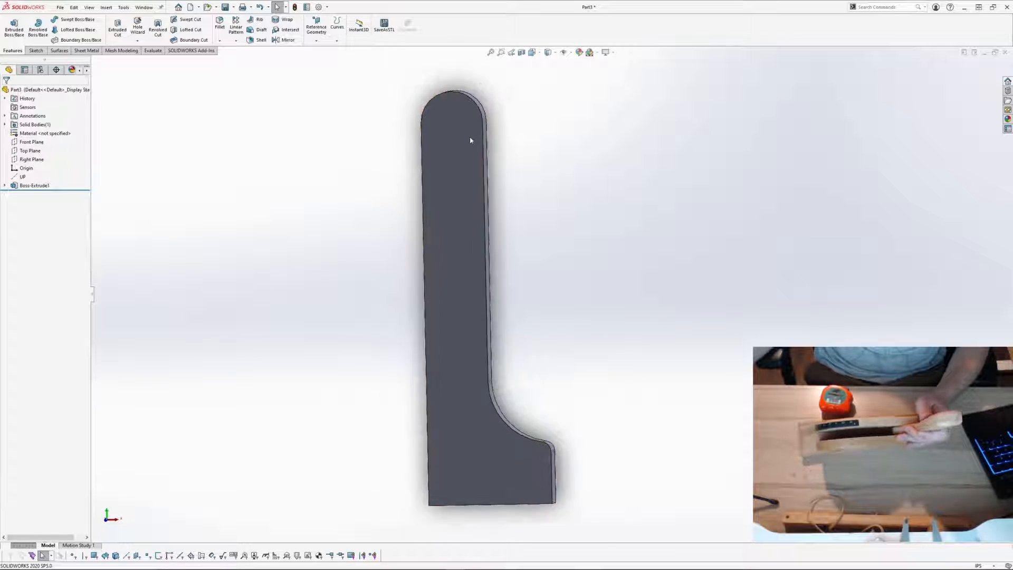
middle_drag(471, 135, 467, 176)
scroll(476, 130, up, 1)
scroll(486, 156, down, 1)
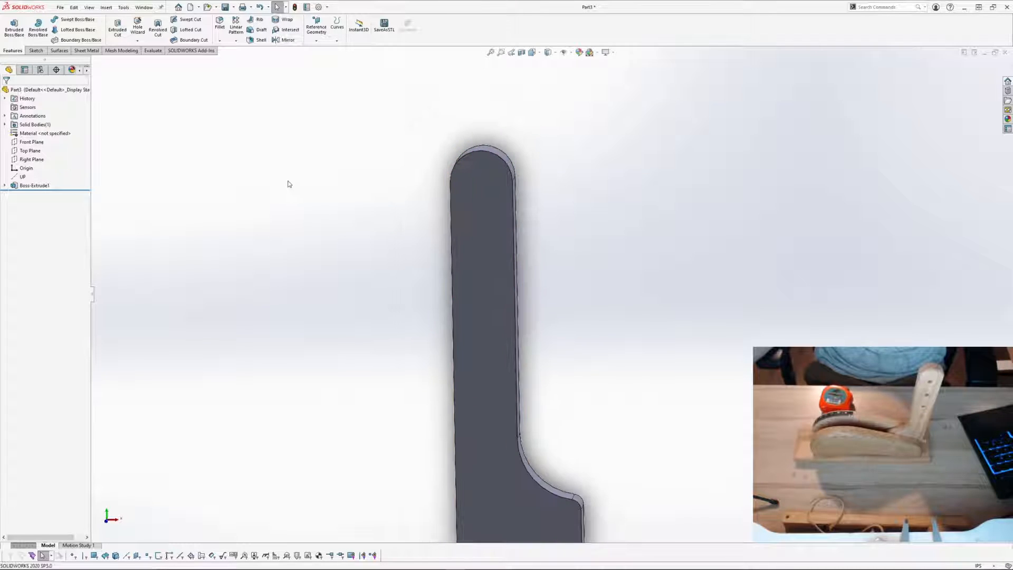
click(32, 142)
mouse_move(289, 192)
middle_down()
mouse_move(217, 188)
mouse_move(293, 193)
middle_up()
click(30, 143)
middle_drag(364, 196, 397, 200)
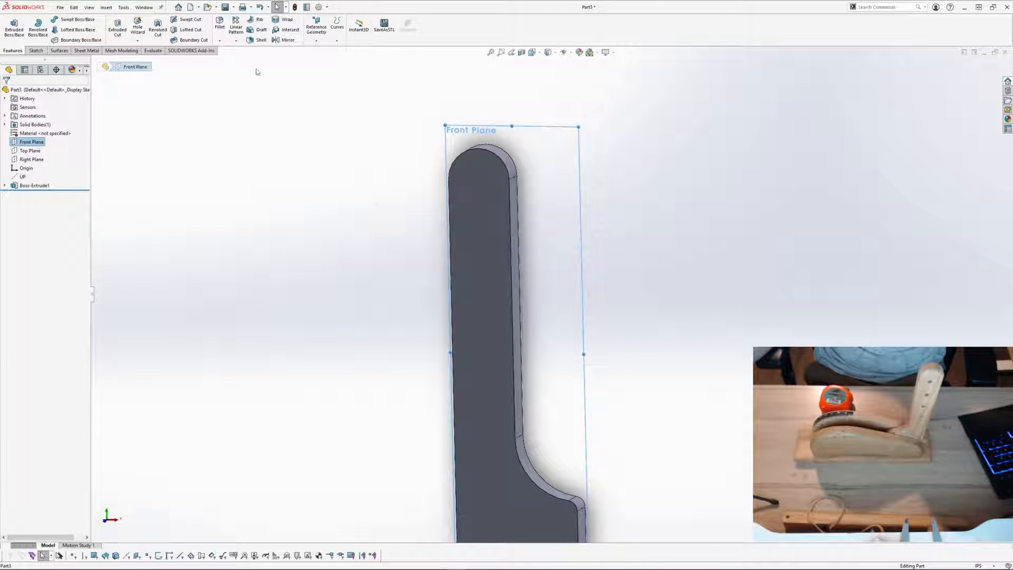
click(29, 150)
click(34, 133)
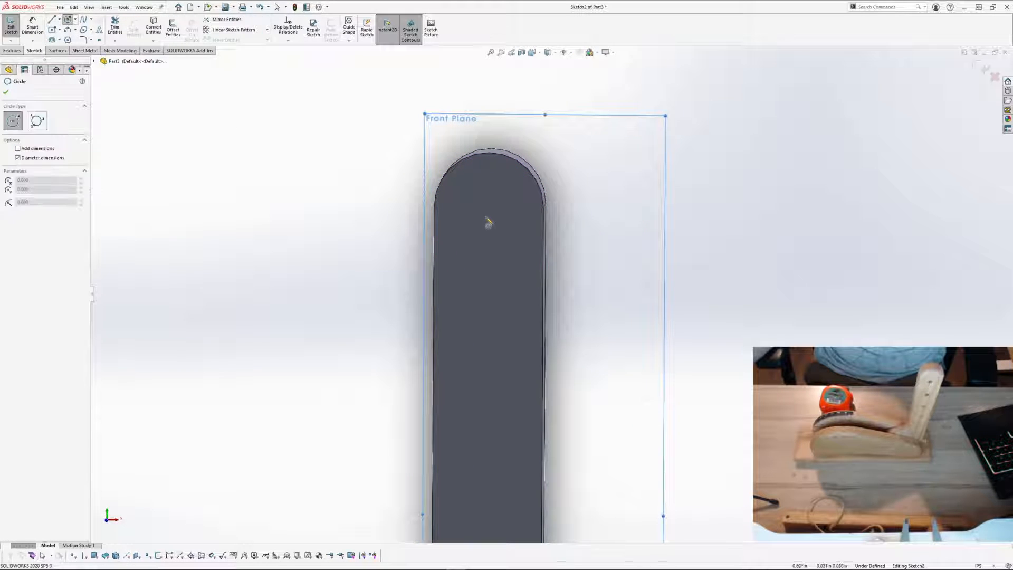
Step: Sketch a small circle centred across the upright's width just below its rounded top edge
click(487, 212)
click(497, 222)
key(Escape)
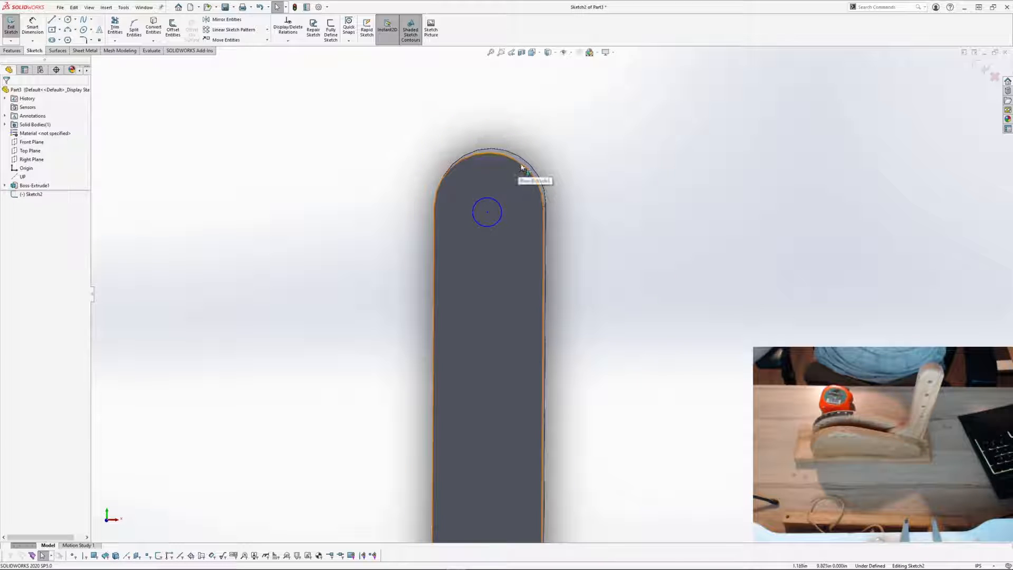
Step: Make the sketched circle concentric with the arm's rounded end, set its diameter to 0.25 in, and finish the sketch
ctrl+click(499, 205)
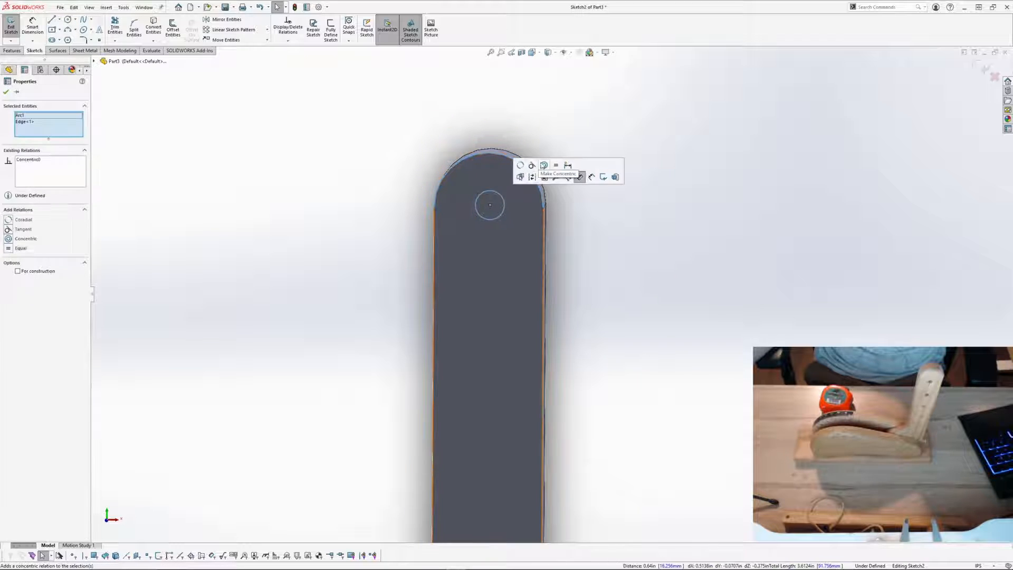
click(543, 165)
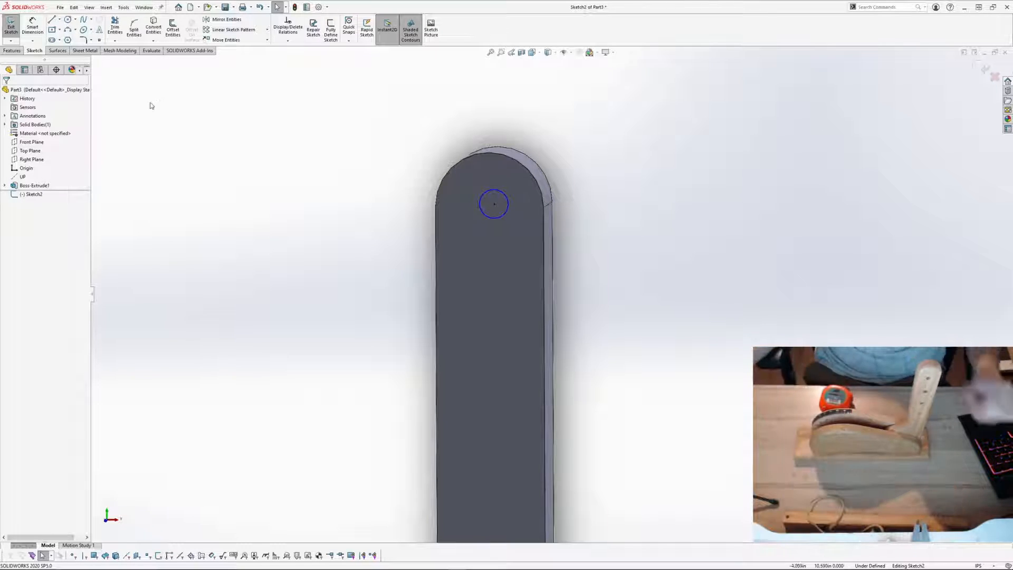
click(507, 199)
click(591, 134)
text(.25)
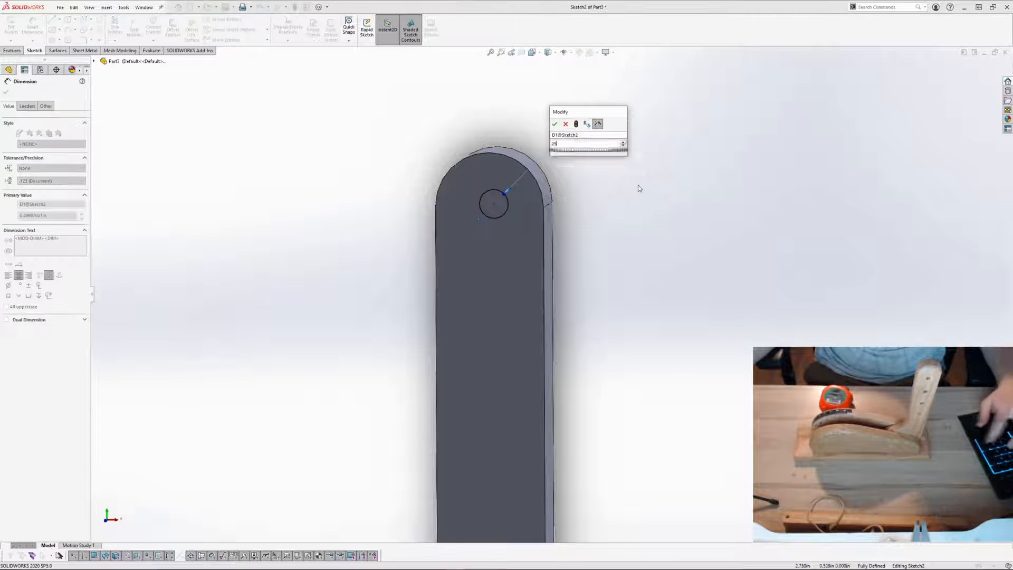
key(Return)
key(ctrl+8)
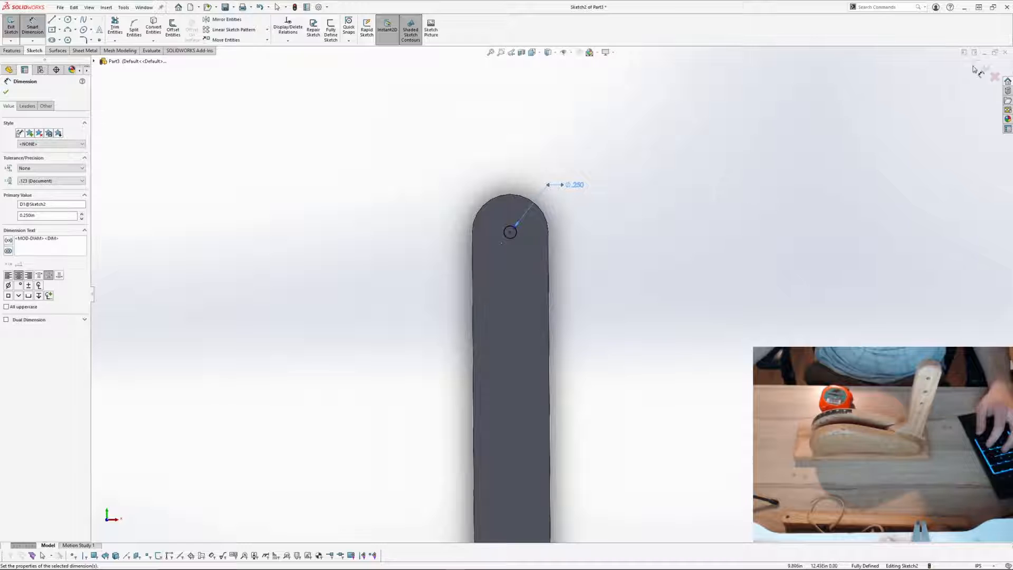
click(977, 70)
Step: Extrude-cut the circle through the arm using the Through All - Both end condition
middle_drag(656, 273, 621, 291)
click(122, 32)
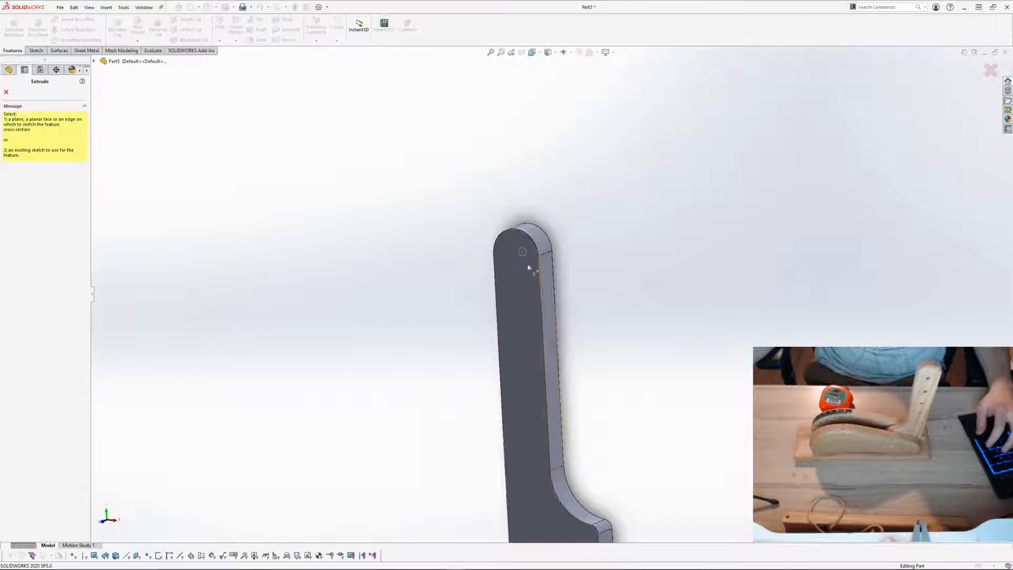
click(527, 257)
middle_drag(585, 280, 390, 276)
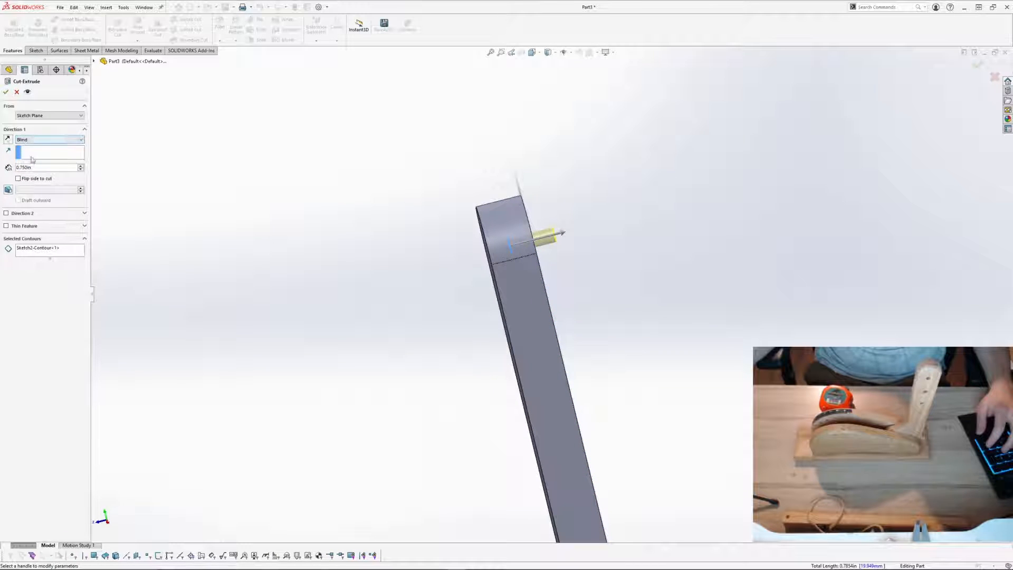
click(46, 140)
click(59, 157)
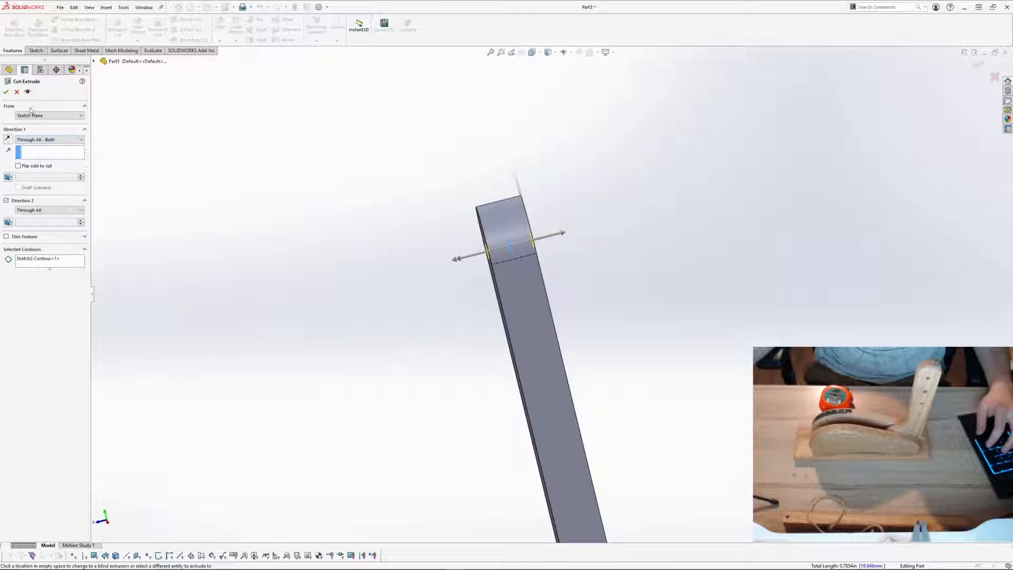
click(6, 92)
middle_drag(549, 264, 511, 283)
scroll(593, 317, down, 4)
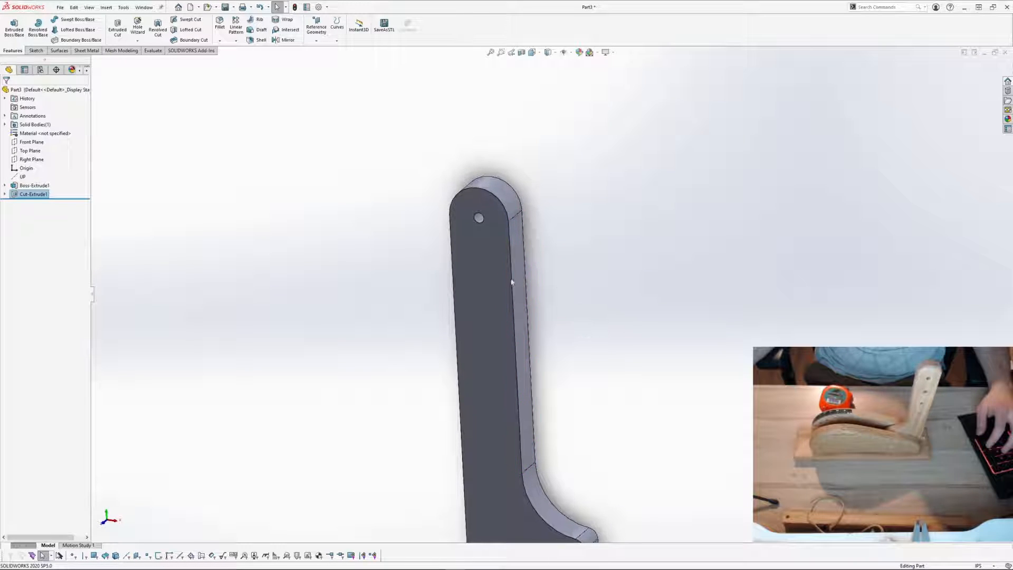
Step: Start a linear pattern of the hole along the arm's long straight edge with 1.3 in spacing
click(235, 41)
click(254, 50)
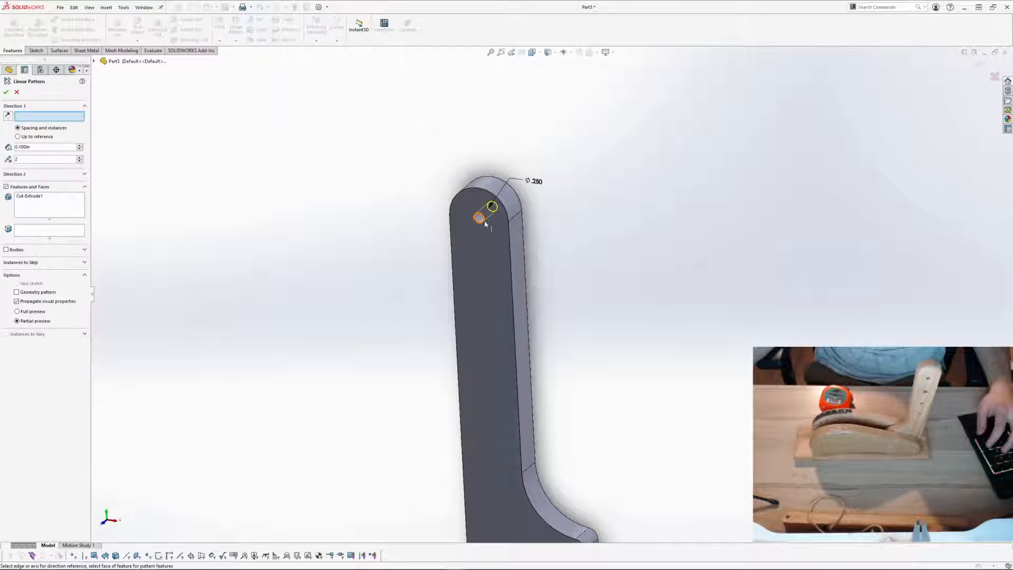
scroll(531, 177, down, 5)
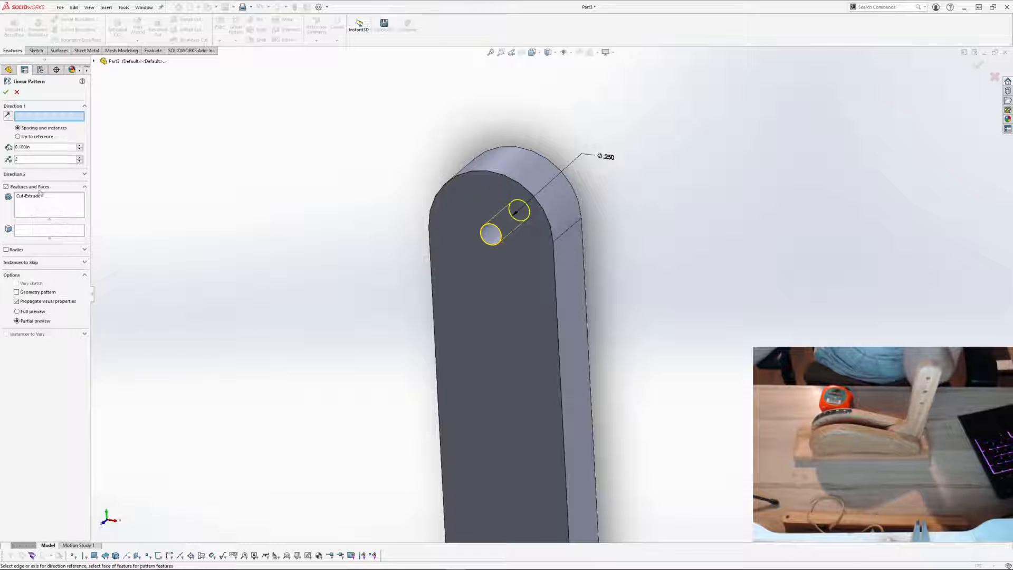
middle_drag(522, 263, 548, 279)
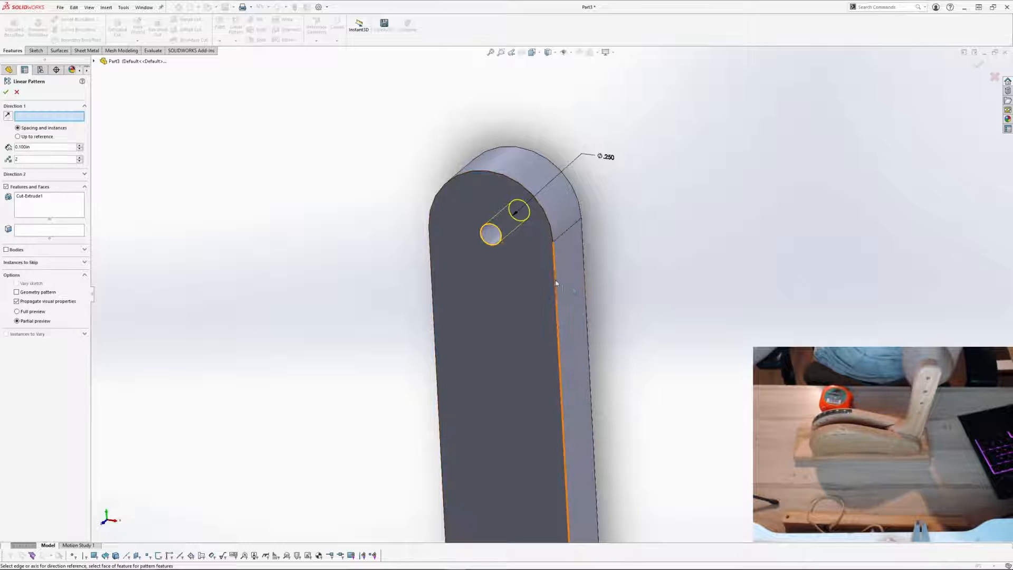
click(554, 285)
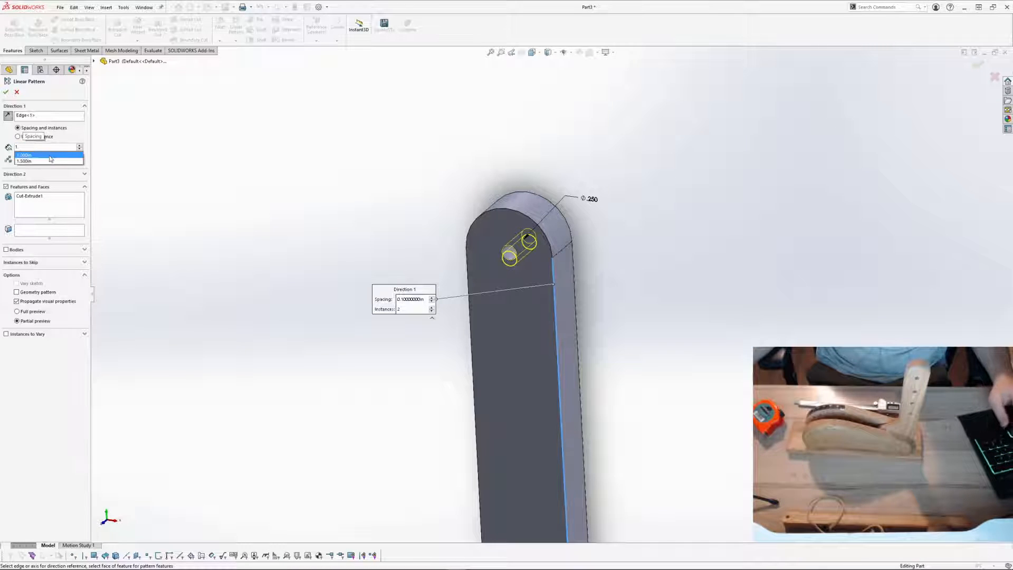
text(.3)
key(Return)
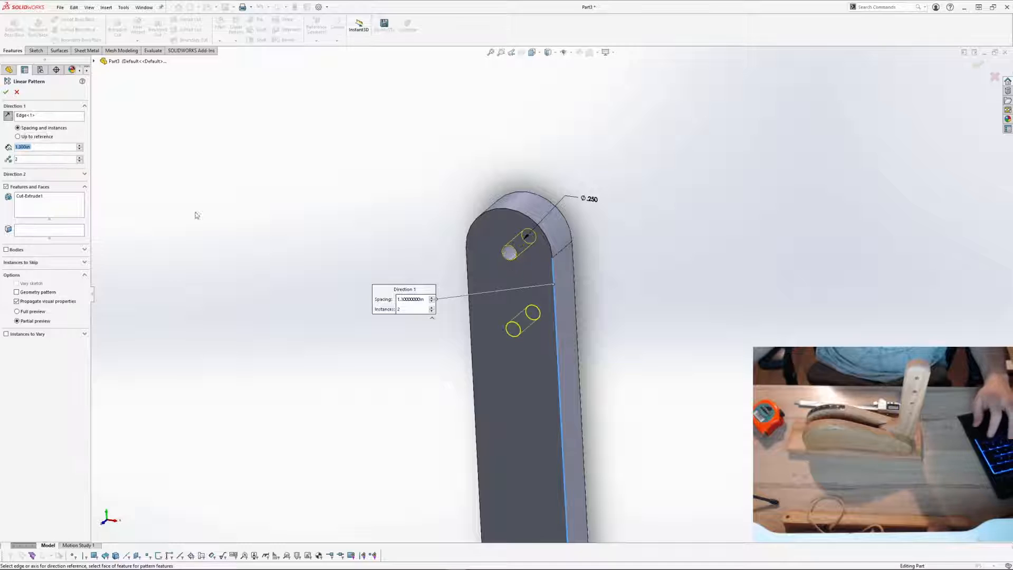
Step: Set the hole pattern to 4 instances and complete it
middle_drag(363, 273, 379, 268)
scroll(545, 342, up, 4)
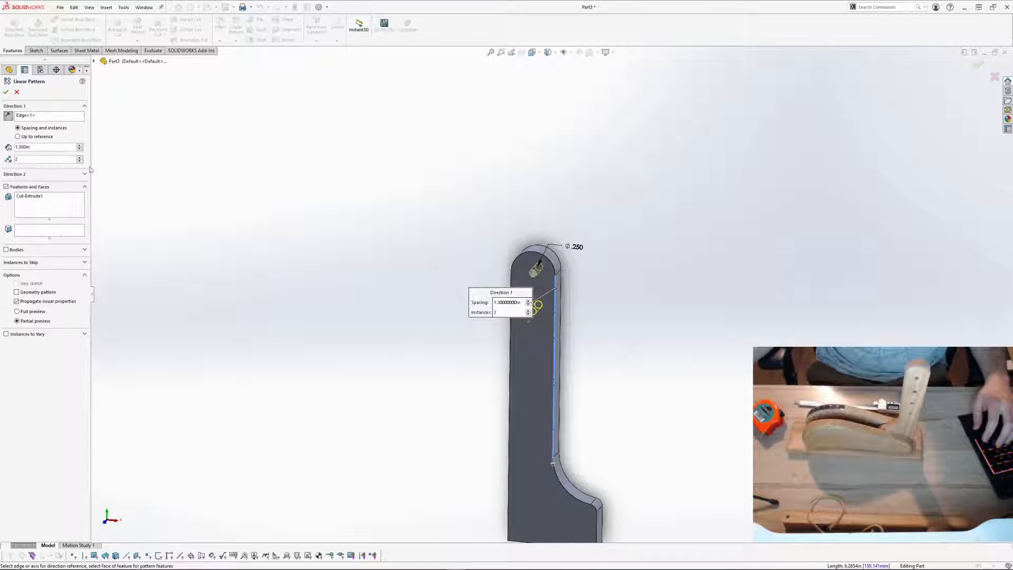
middle_drag(218, 230, 565, 344)
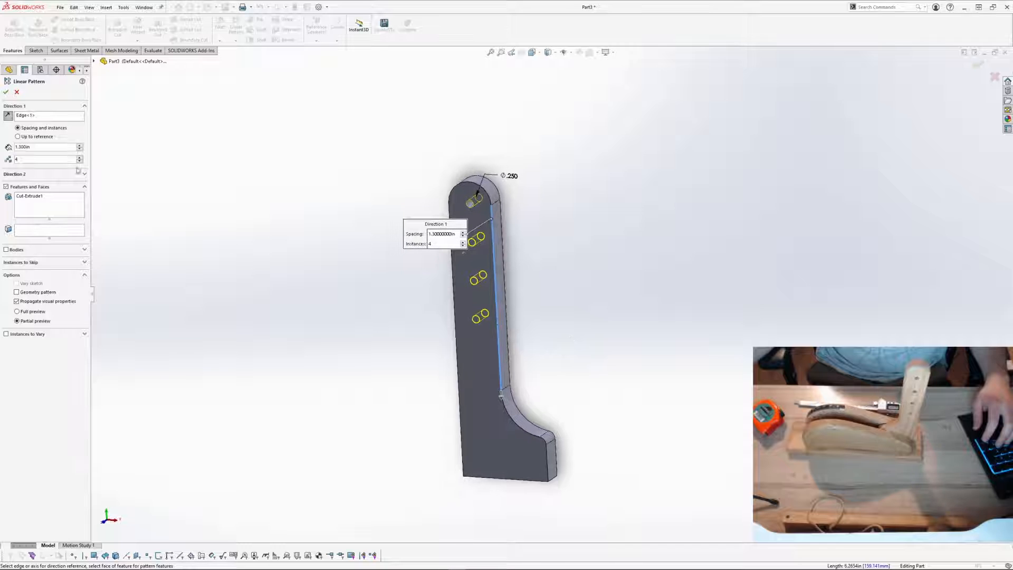
click(7, 94)
mouse_move(581, 279)
middle_down()
mouse_move(464, 276)
mouse_move(579, 266)
mouse_move(599, 274)
middle_up()
scroll(479, 258, down, 2)
middle_drag(479, 259, 457, 231)
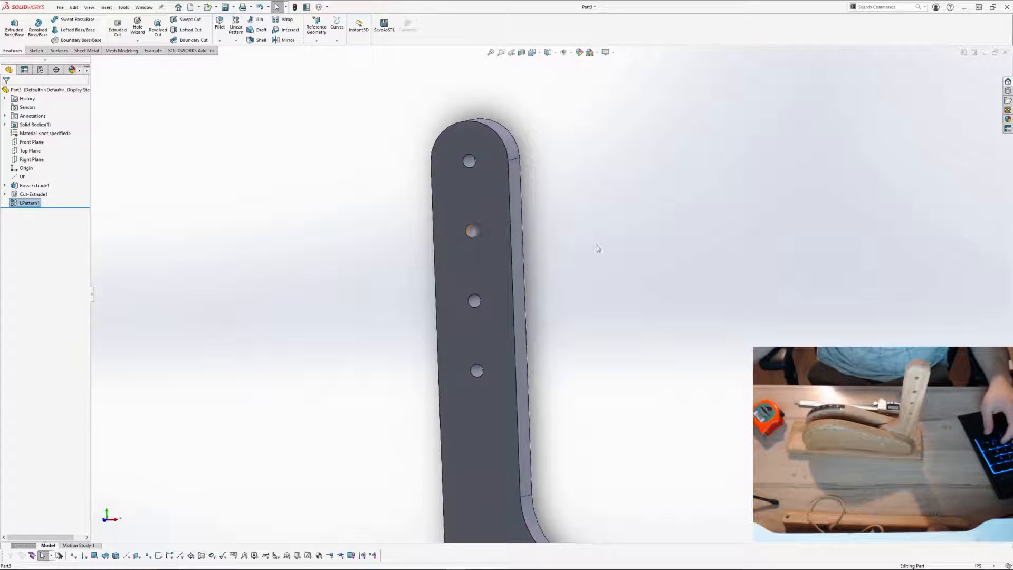
middle_drag(598, 247, 606, 289)
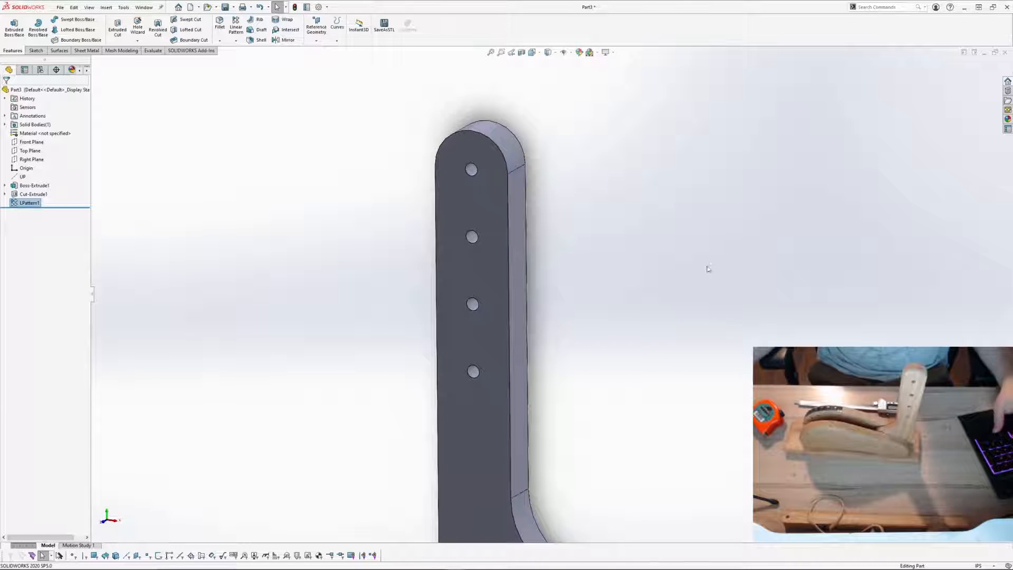
middle_drag(707, 269, 670, 256)
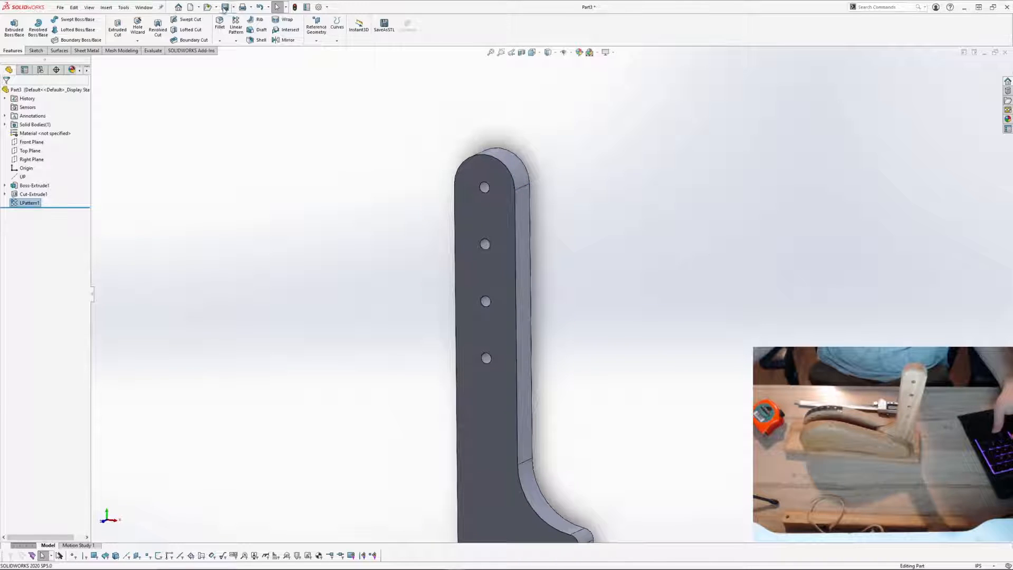
Step: Save the part as Arm on the Desktop and close it to return to the assembly
key(ctrl+s)
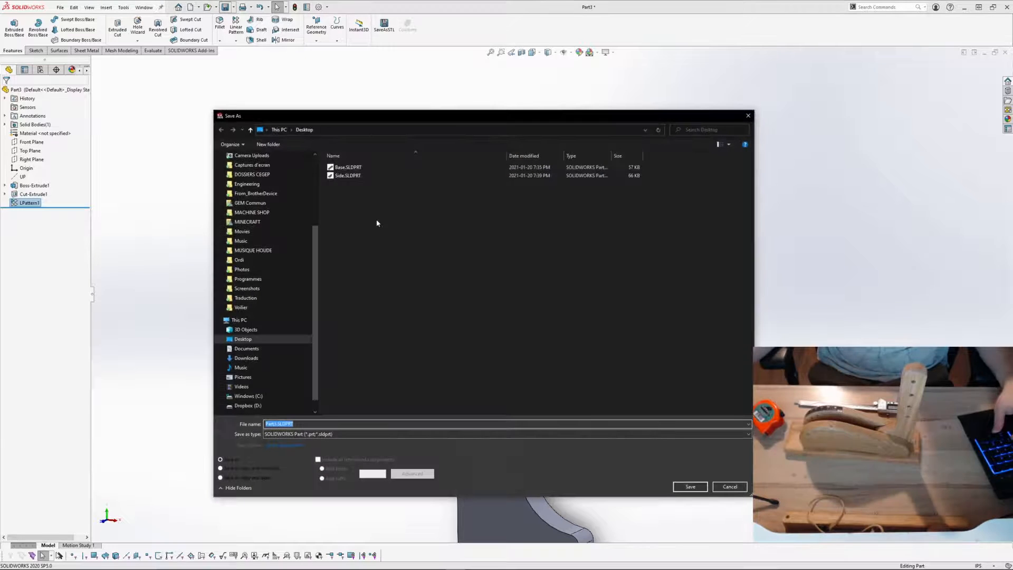
text(Arm)
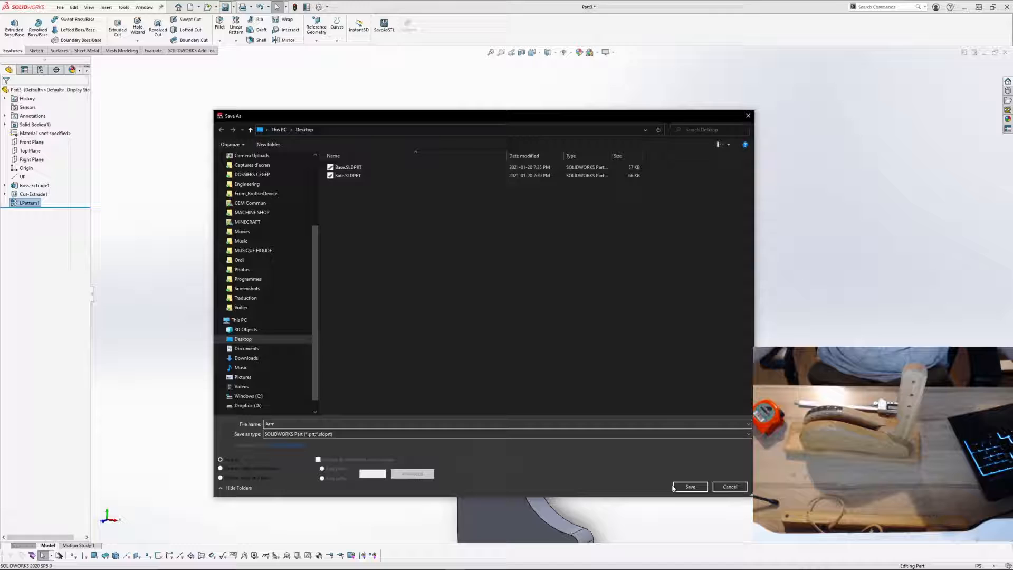
click(679, 486)
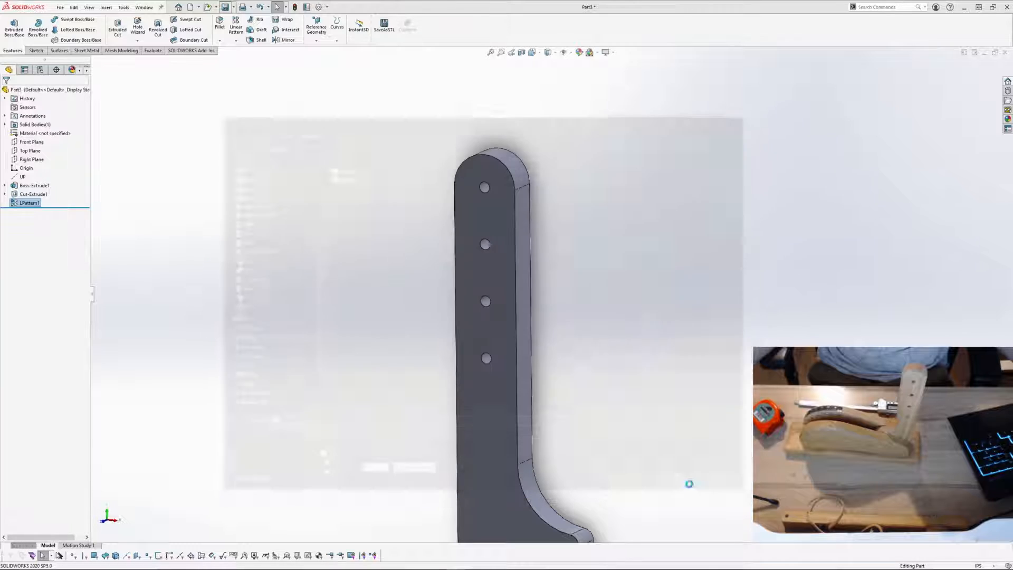
click(1005, 53)
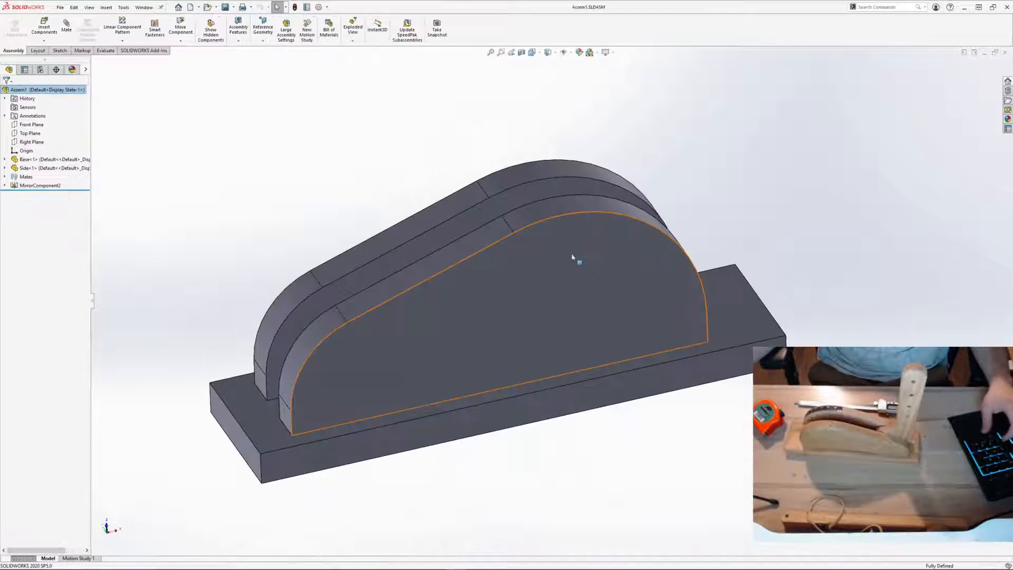
Step: Insert Arm.SLDPRT from the Desktop into the assembly and place it near the rounded end of the side plates
click(43, 26)
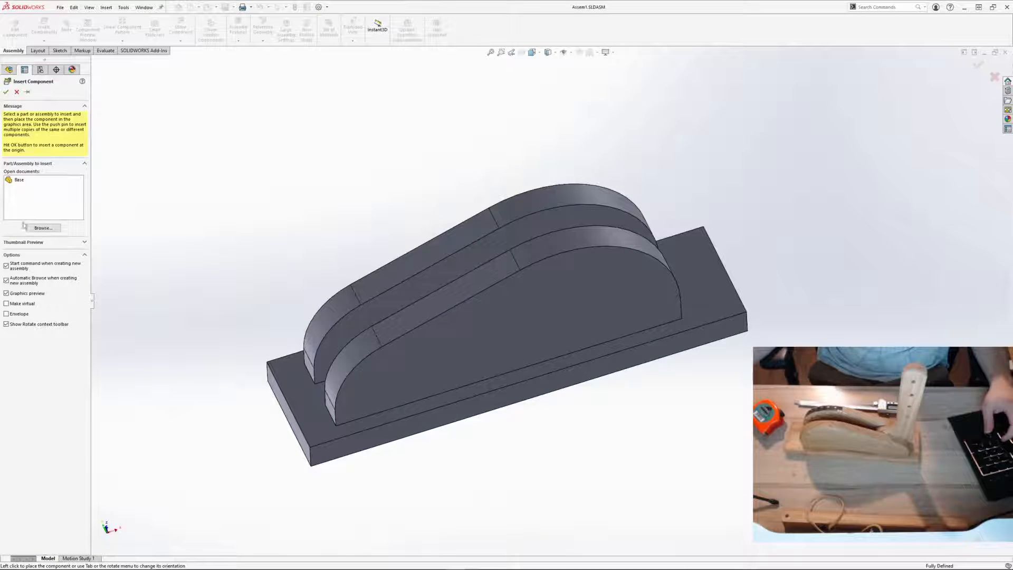
click(43, 228)
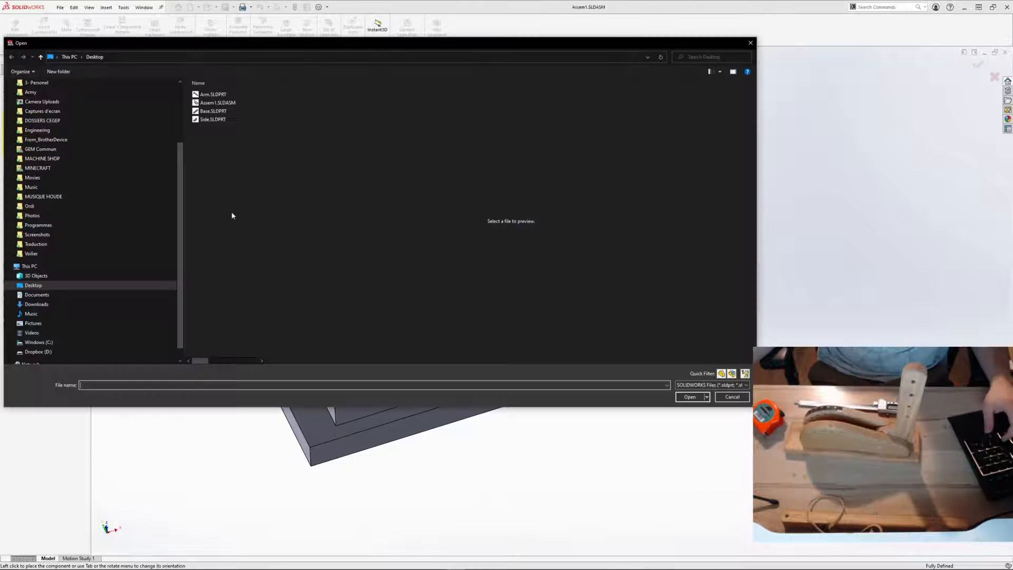
click(220, 96)
click(689, 396)
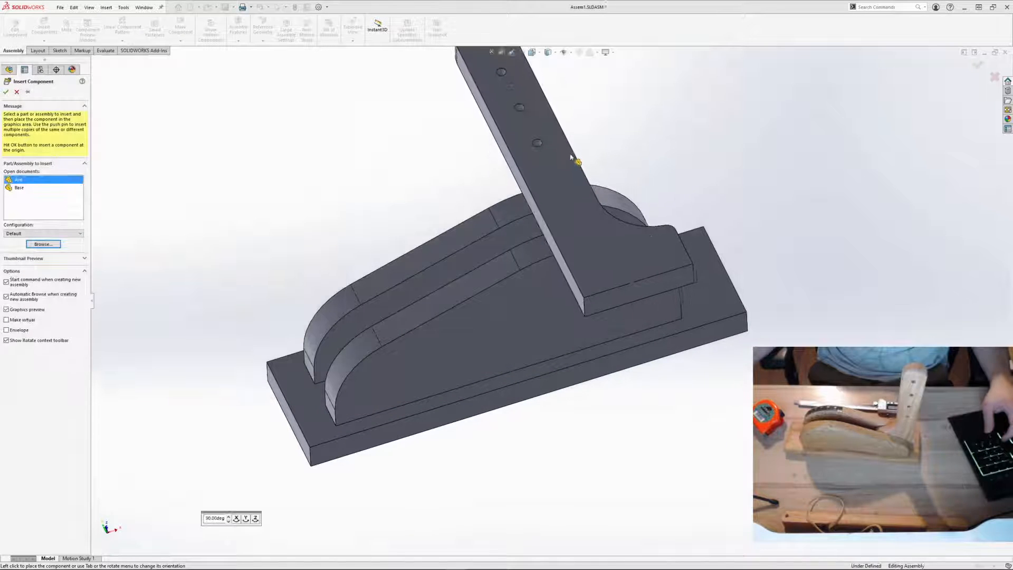
click(651, 236)
scroll(651, 236, up, 2)
scroll(651, 236, down, 2)
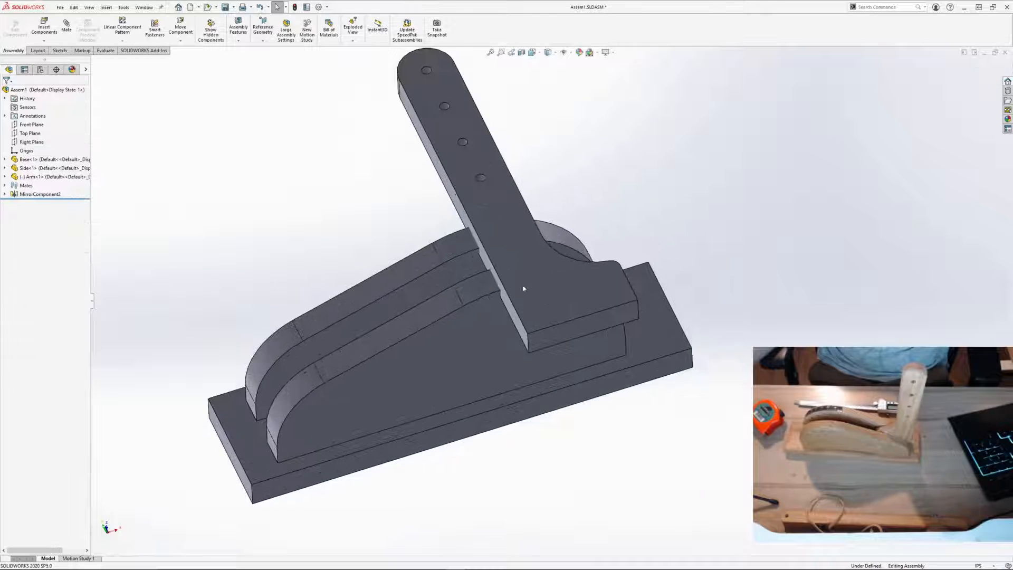
Step: Rotate the arm with the move triad so it stands upright, parallel to the side plates
click(524, 288)
middle_drag(606, 358, 523, 289)
right_click(522, 289)
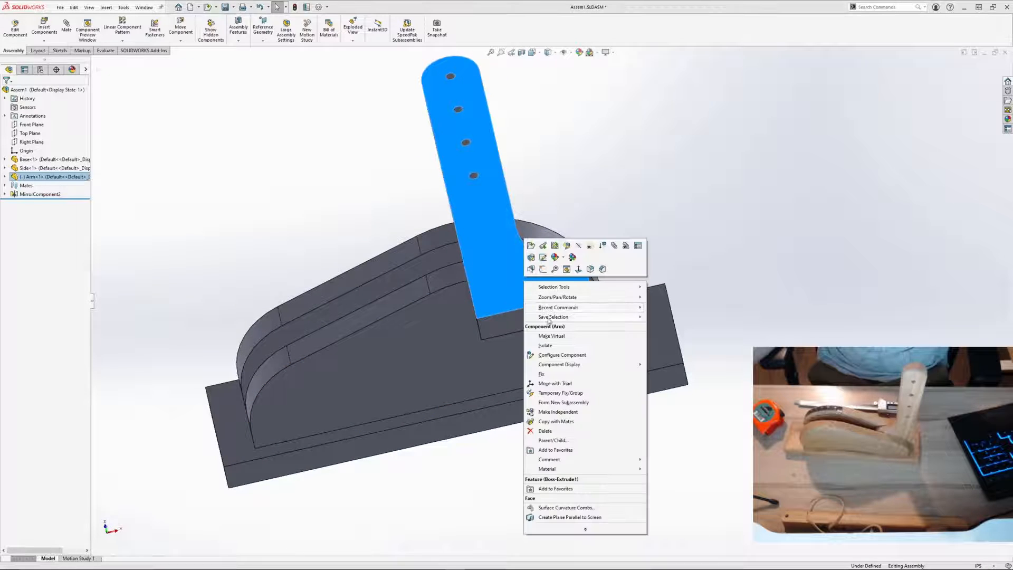
click(554, 382)
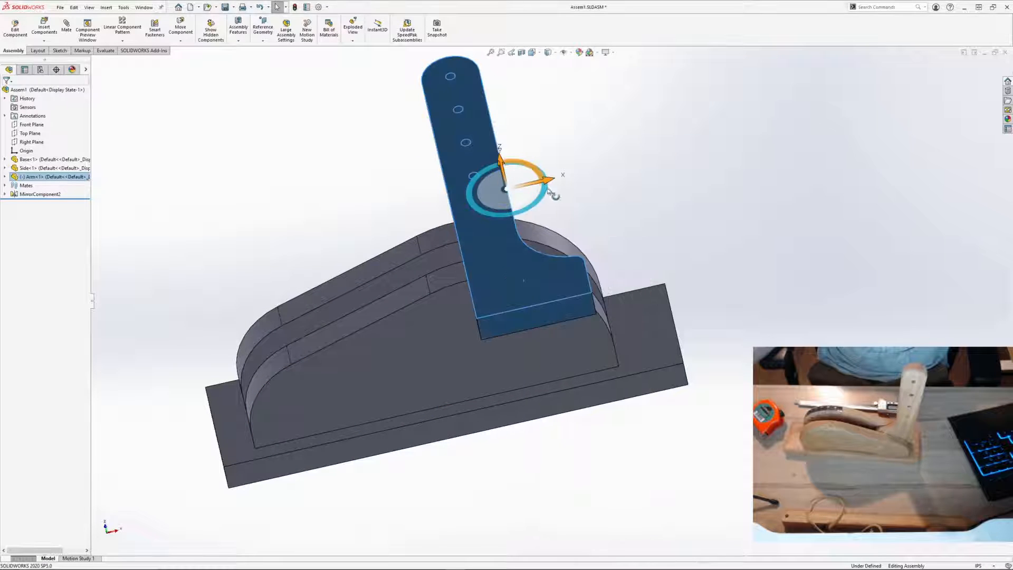
drag(554, 167, 518, 154)
middle_drag(519, 154, 547, 222)
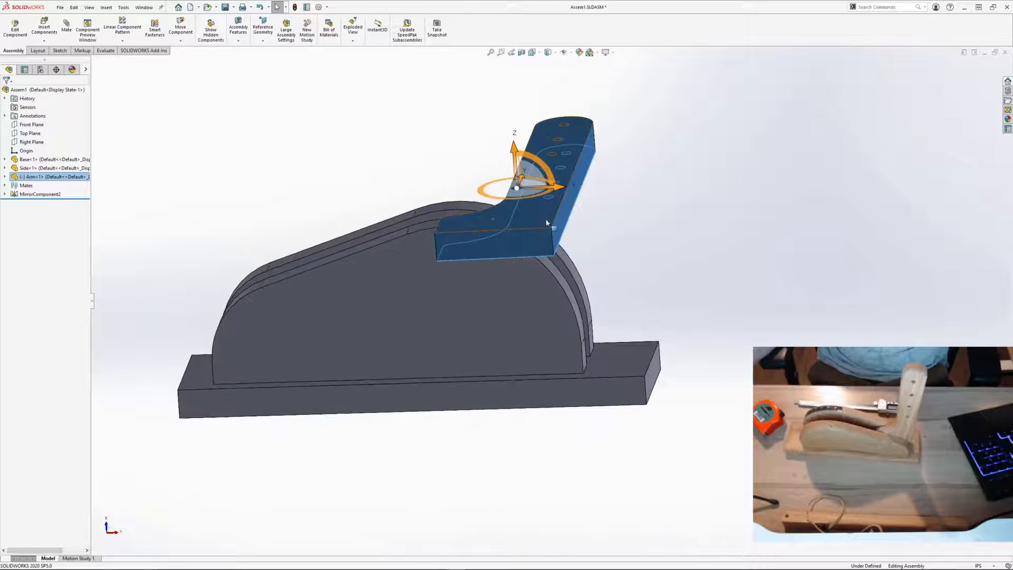
middle_drag(520, 166, 583, 193)
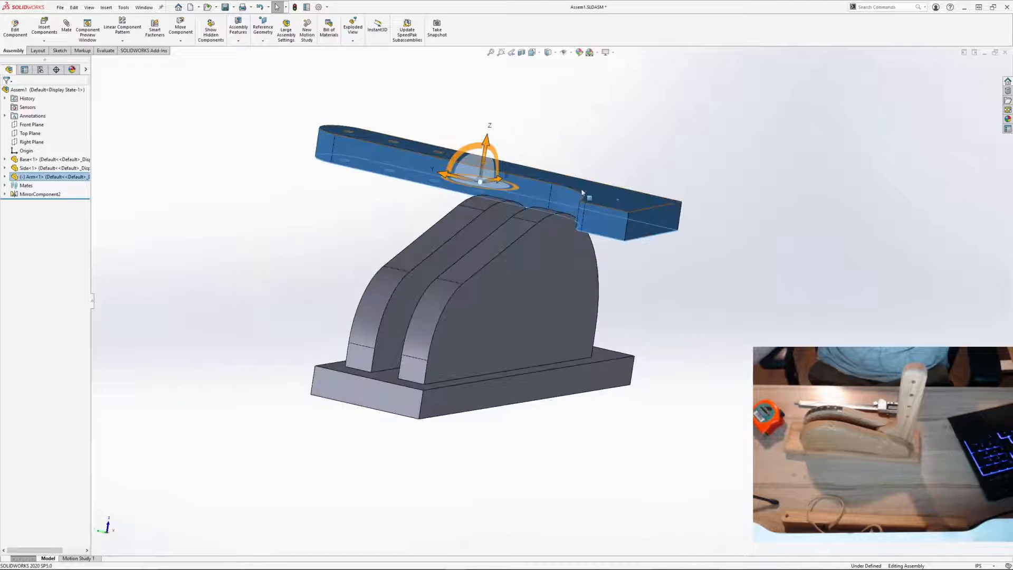
middle_drag(646, 141, 575, 140)
drag(548, 153, 468, 273)
Step: Move the arm with the triad to the low end of the side plates and into the gap between them
drag(514, 143, 352, 212)
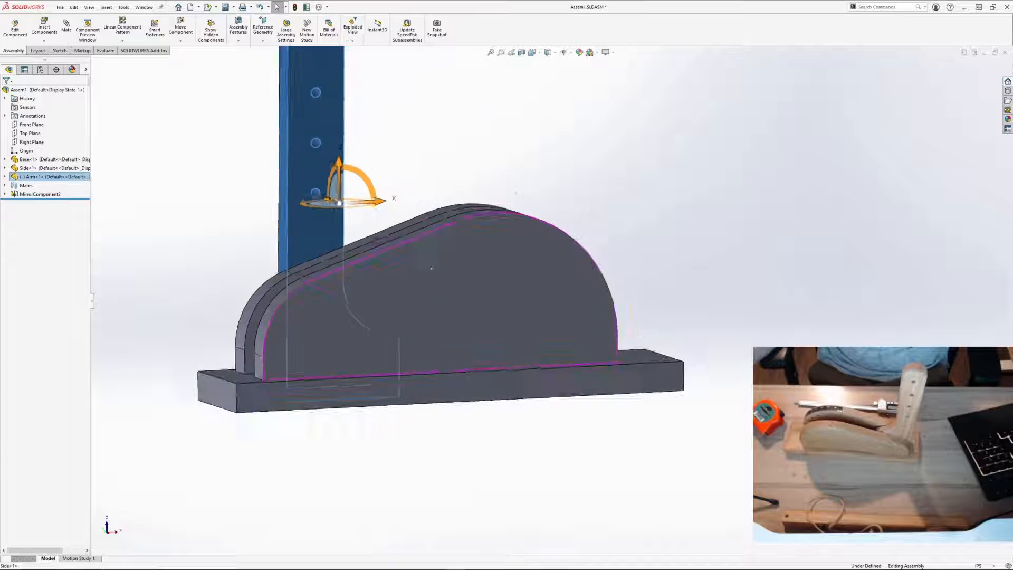
middle_drag(430, 267, 496, 288)
drag(309, 238, 362, 246)
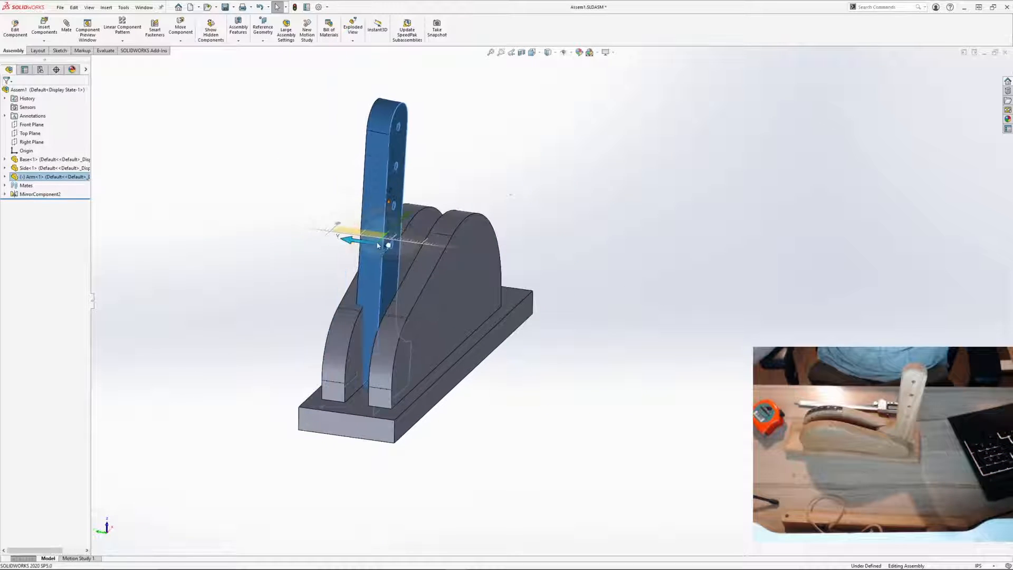
click(417, 335)
Step: Mate the arm's long straight narrow face to the end face of the side plate
click(374, 309)
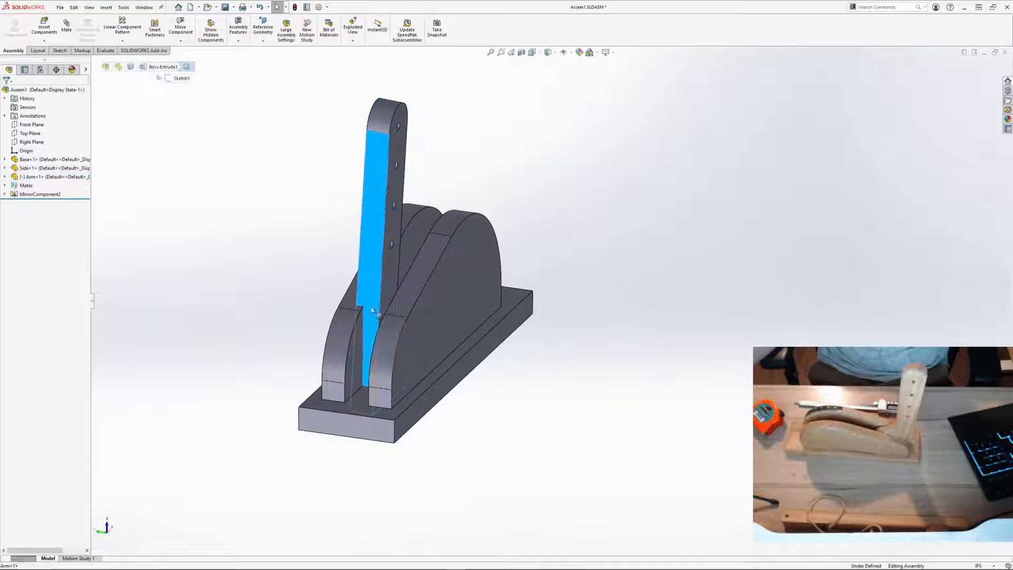
ctrl+click(377, 394)
click(403, 386)
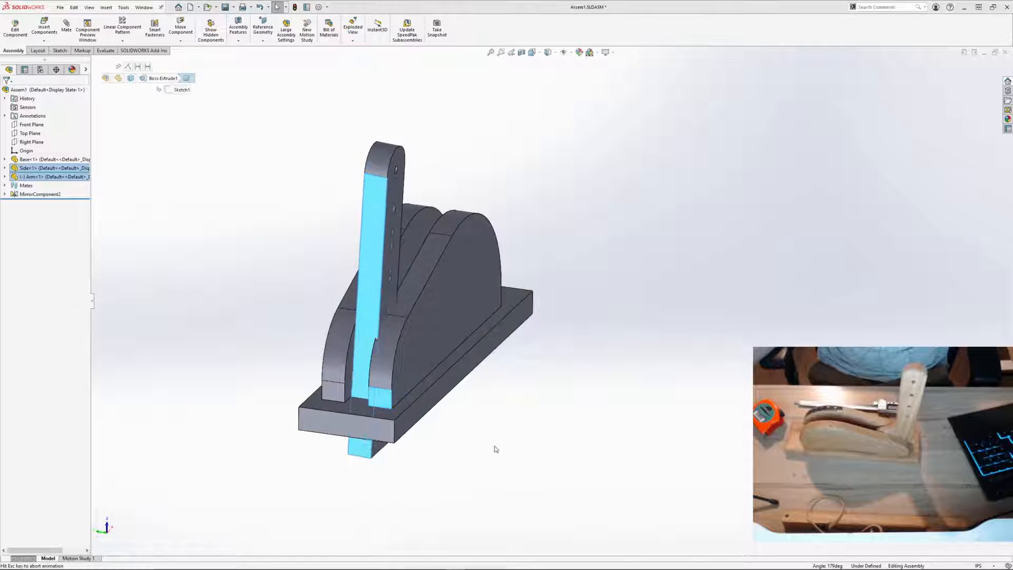
Step: Pull the arm away from the side plates and mate its lower end face coincident with the base's upper face
drag(368, 311, 281, 183)
click(584, 385)
middle_drag(489, 355, 489, 270)
click(295, 249)
middle_drag(393, 348, 399, 453)
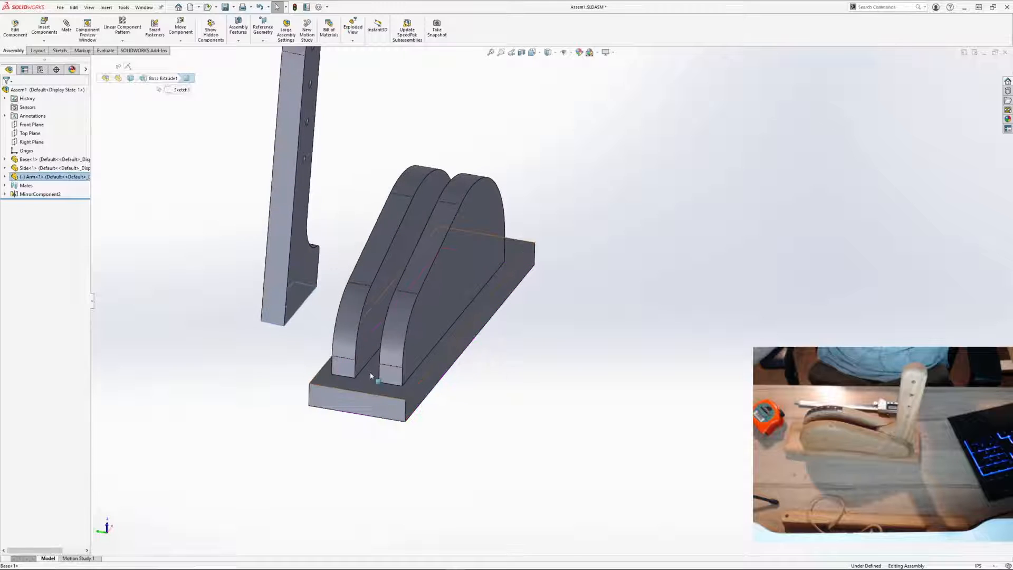
ctrl+click(371, 375)
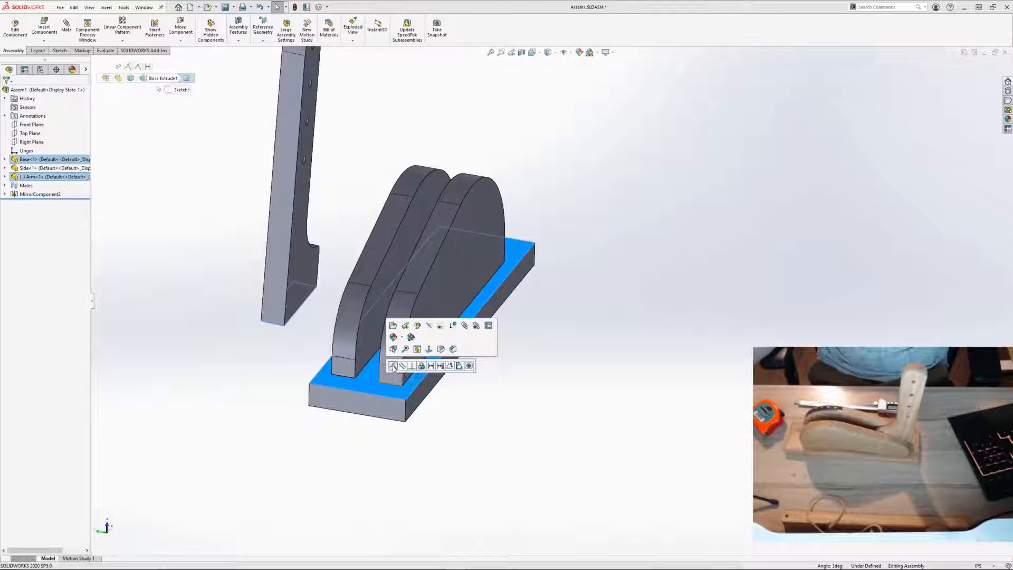
click(393, 366)
scroll(436, 355, down, 5)
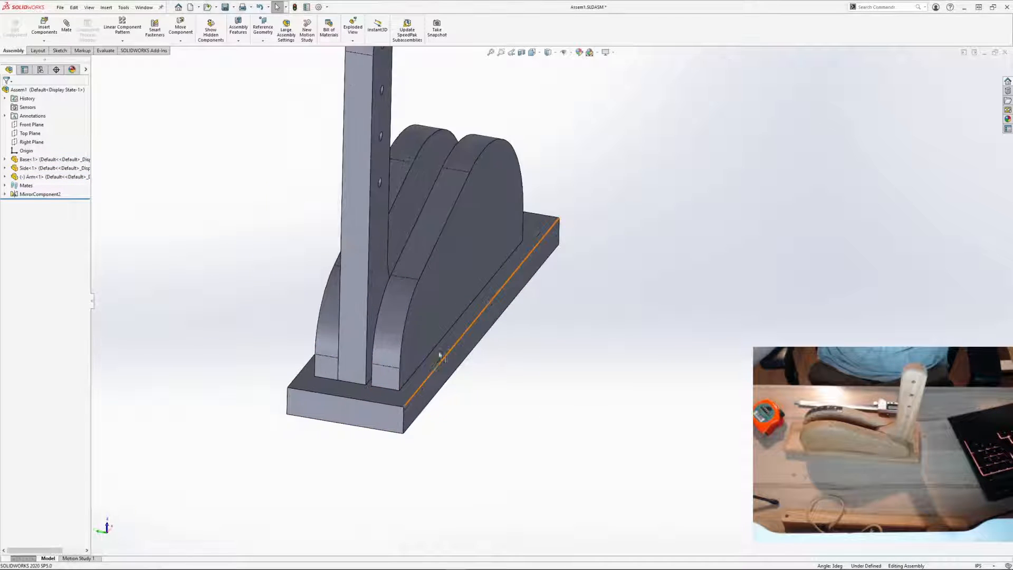
Step: Mate the arm's Front Plane coincident with the assembly's Top Plane to centre the arm between the side plates
click(362, 268)
click(4, 176)
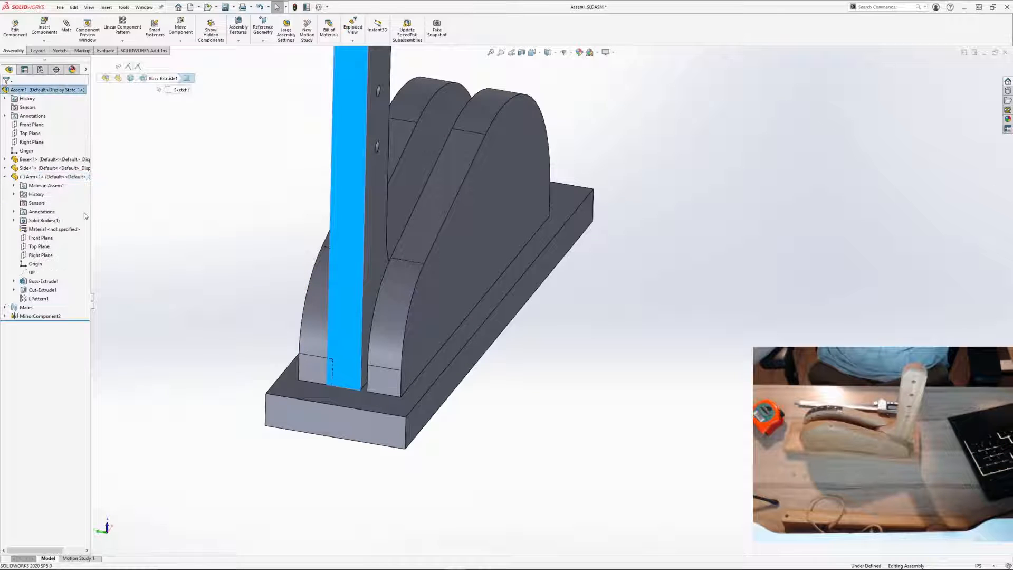
click(41, 238)
middle_drag(240, 295, 219, 252)
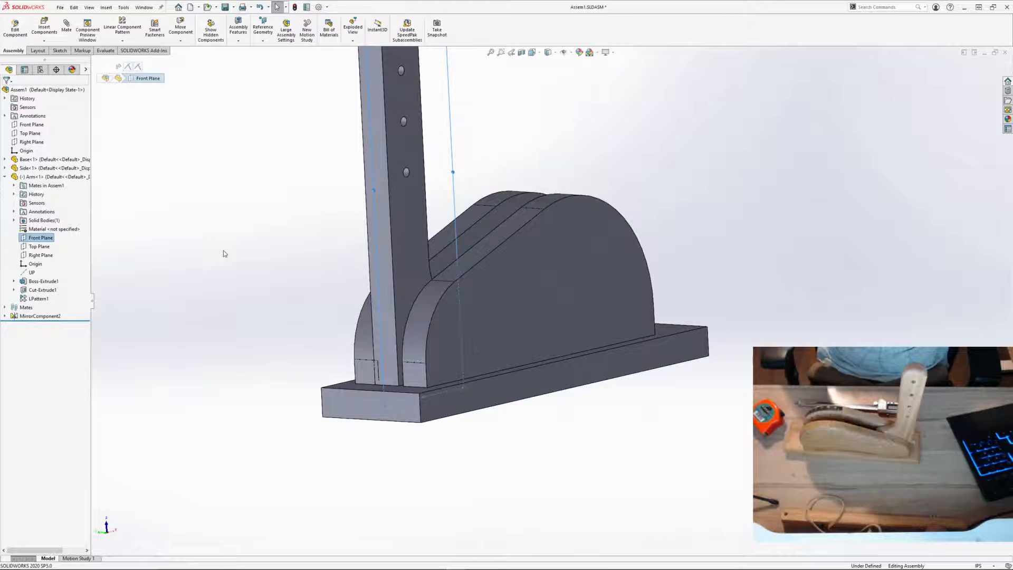
middle_drag(259, 262, 296, 283)
middle_drag(221, 282, 317, 251)
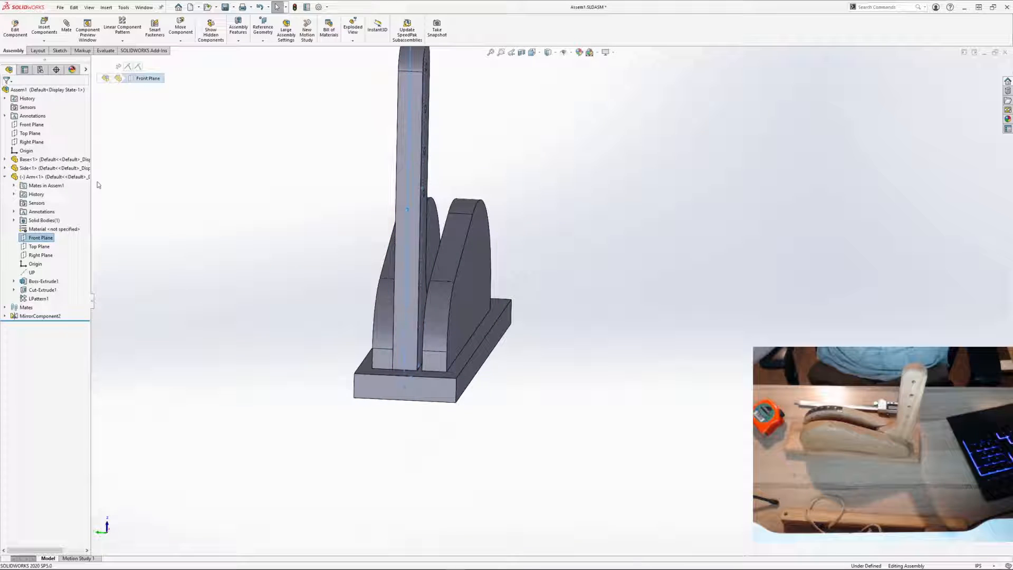
ctrl+click(27, 135)
click(34, 139)
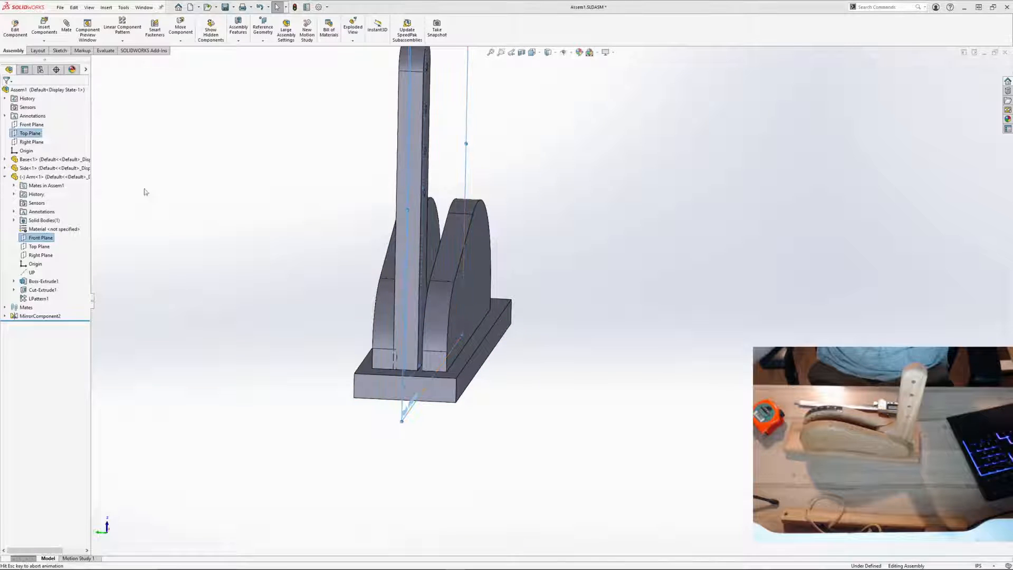
Step: Examine the arm's fit between the side plates from several angles and test whether it can still move
middle_drag(287, 261, 310, 265)
scroll(473, 346, down, 4)
scroll(428, 302, down, 3)
middle_drag(429, 302, 650, 279)
scroll(424, 294, up, 5)
scroll(677, 241, down, 3)
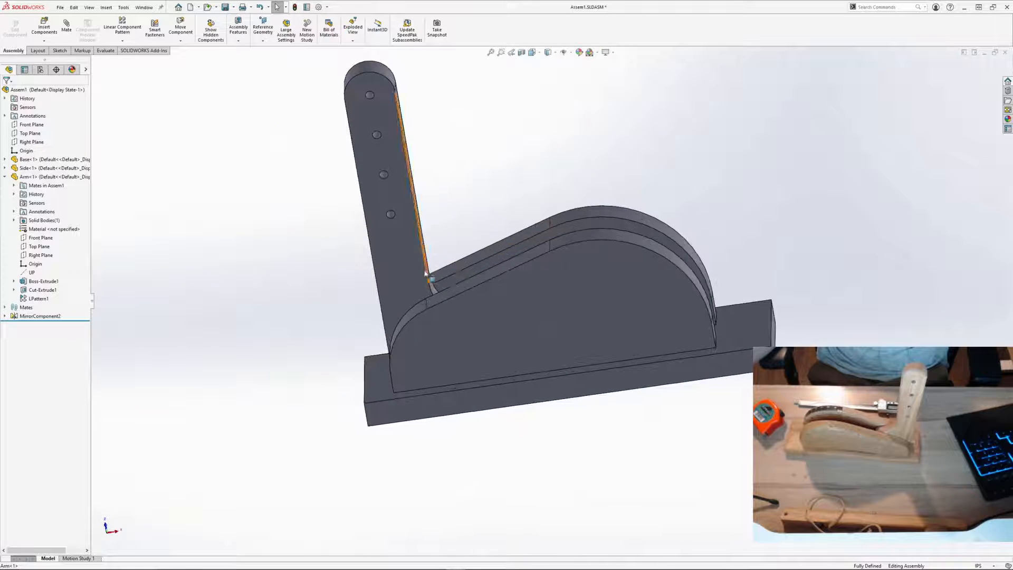
drag(426, 275, 442, 277)
scroll(518, 299, up, 1)
middle_drag(518, 300, 608, 236)
scroll(624, 249, down, 2)
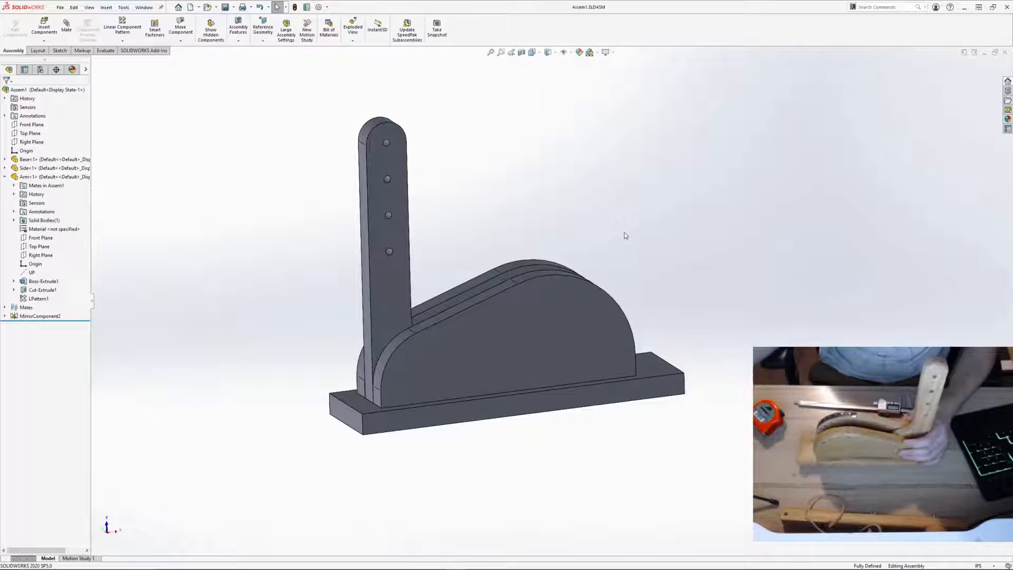
Step: Open the Side part from the assembly in its own window
click(547, 343)
click(642, 263)
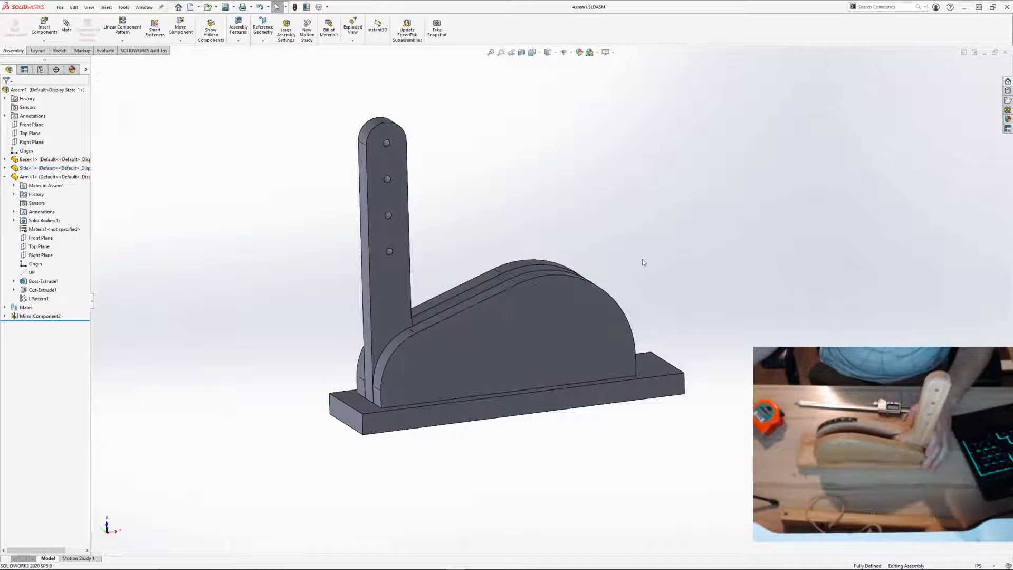
middle_drag(641, 263, 623, 280)
click(576, 317)
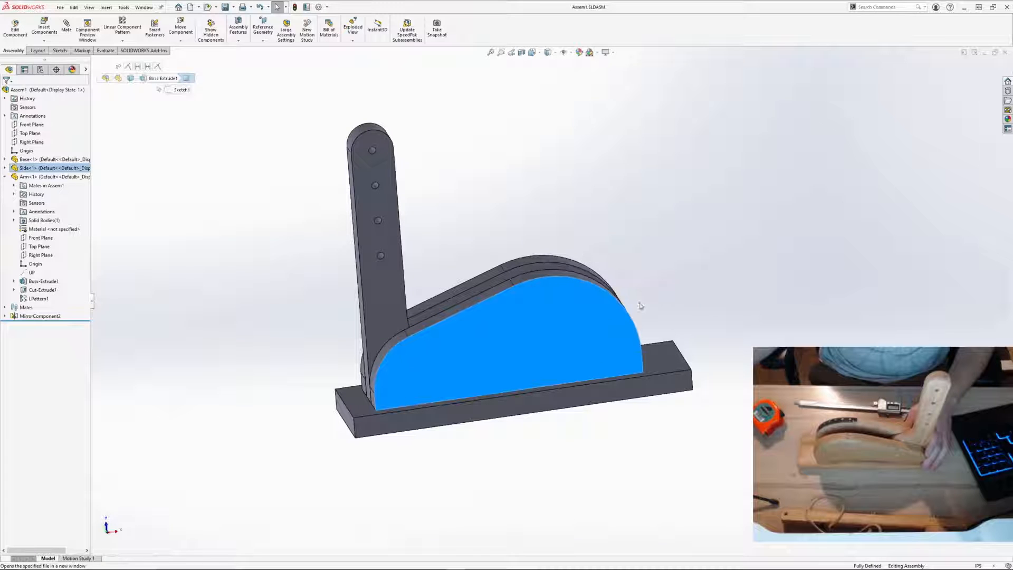
middle_drag(675, 310, 746, 273)
middle_drag(754, 293, 626, 301)
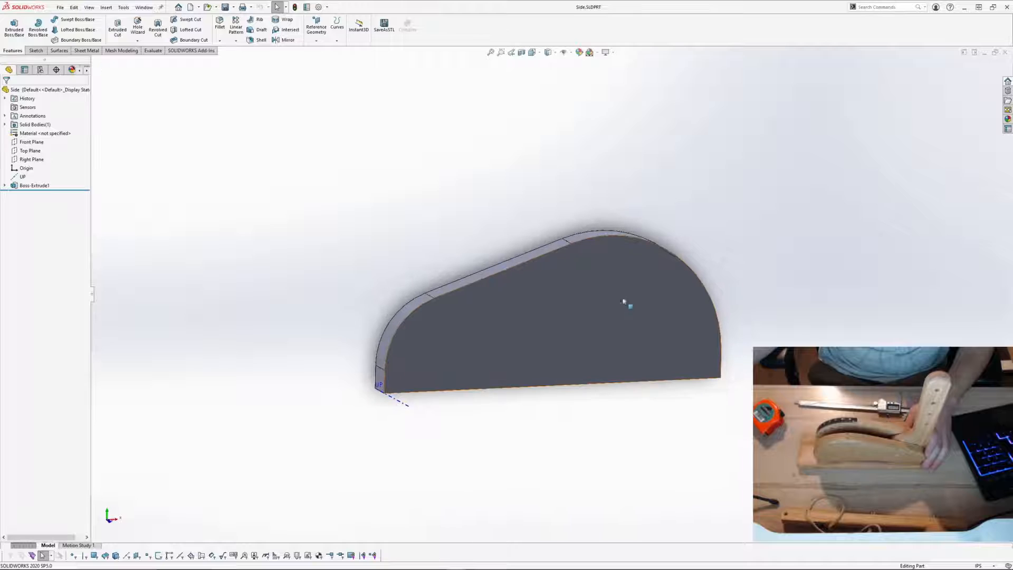
Step: Sketch a circle about 0.36 in in diameter on the Front Plane, inside the larger rounded end of the side plate
click(656, 319)
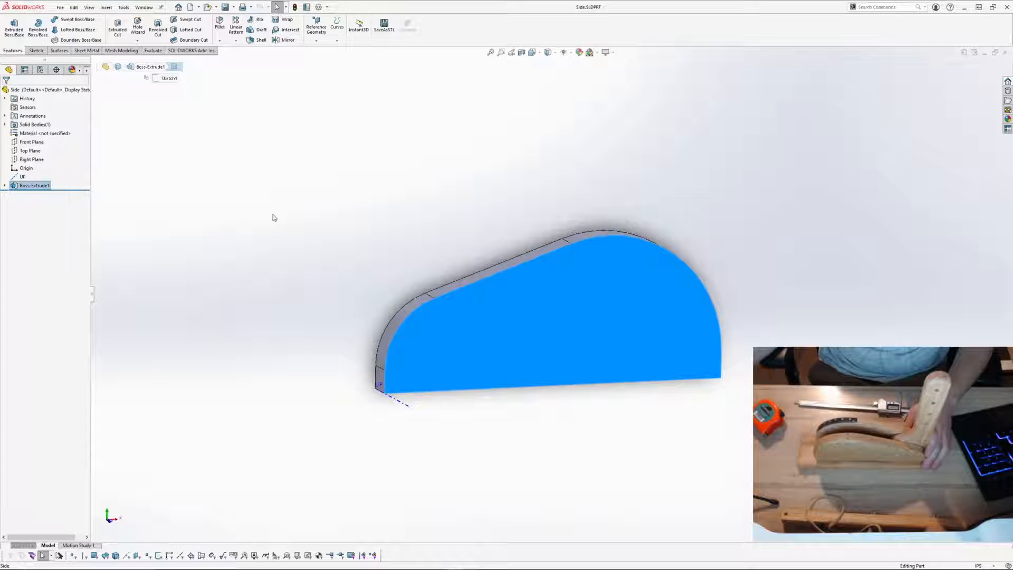
click(44, 142)
click(45, 134)
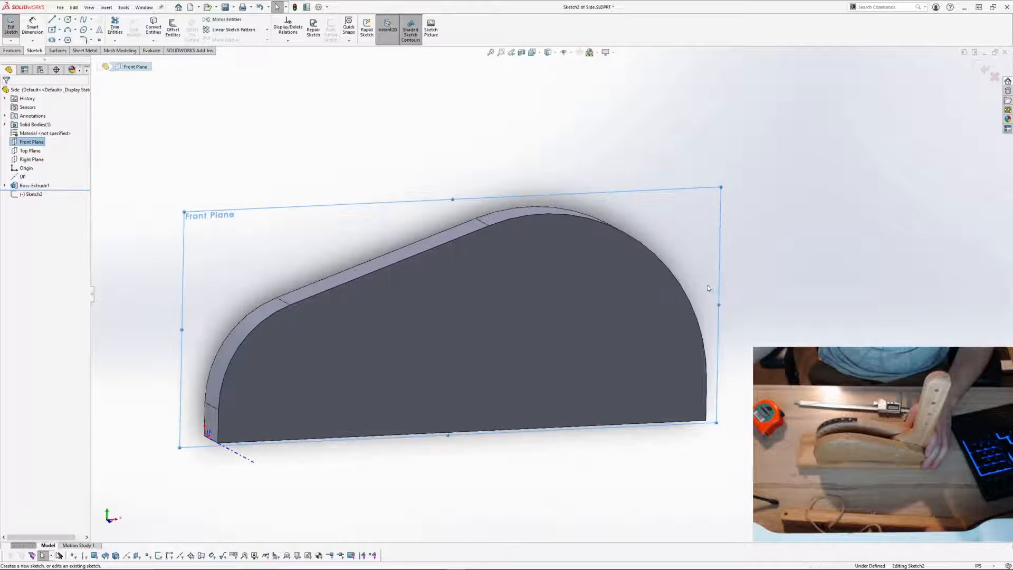
click(68, 21)
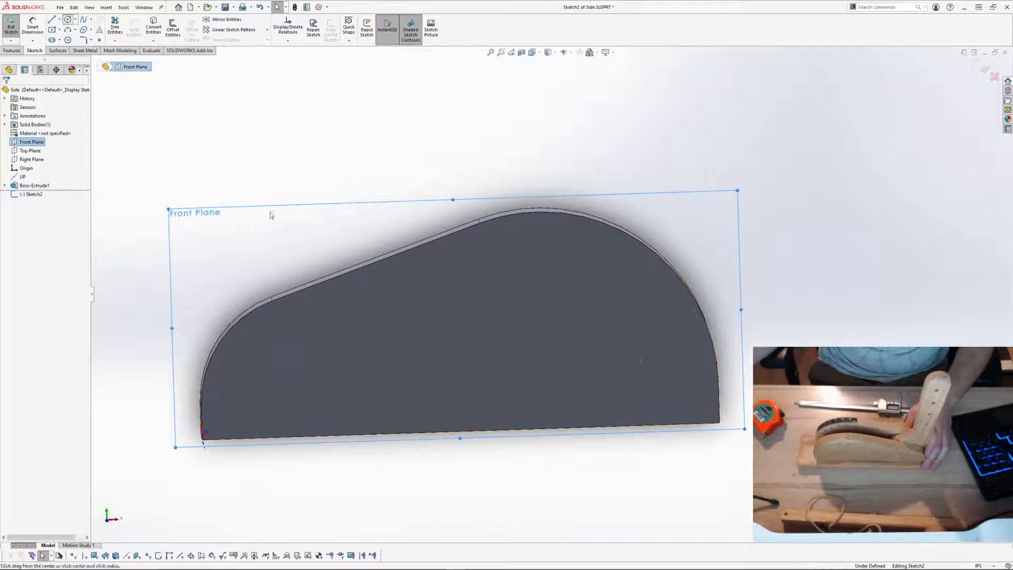
click(555, 350)
click(562, 355)
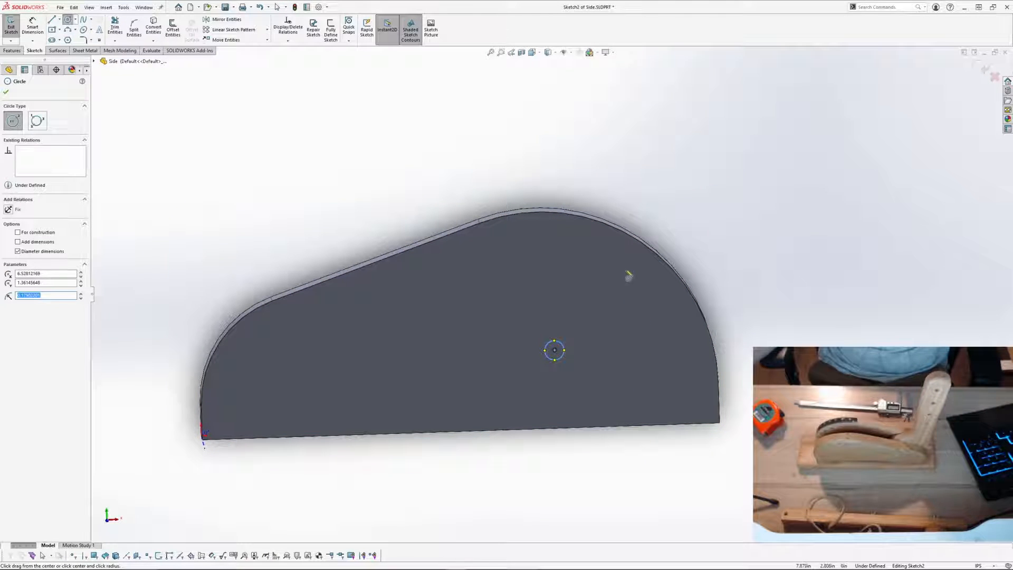
key(Escape)
Step: Dimension the circle's diameter as 0.25 in
click(29, 30)
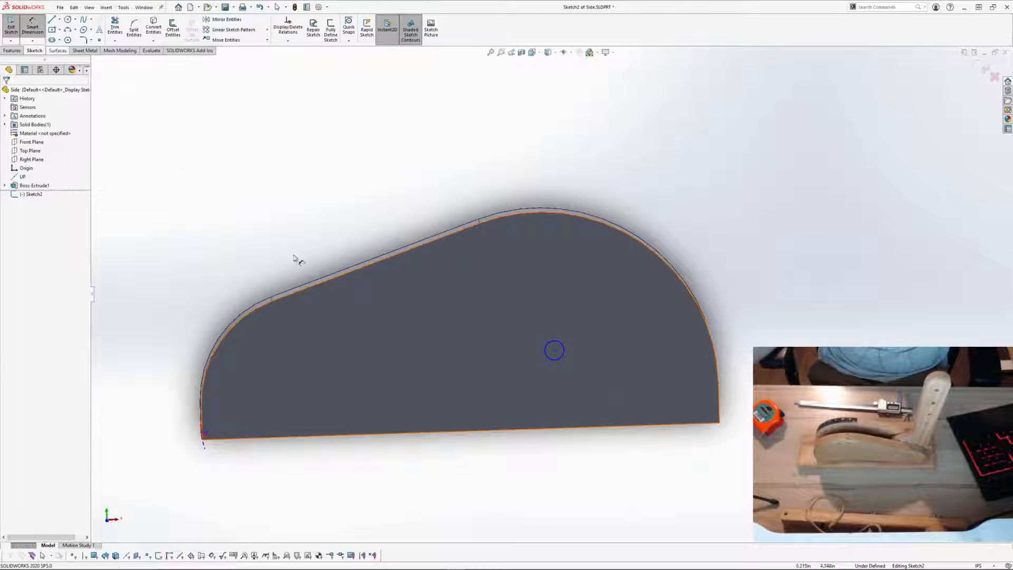
click(564, 359)
click(733, 232)
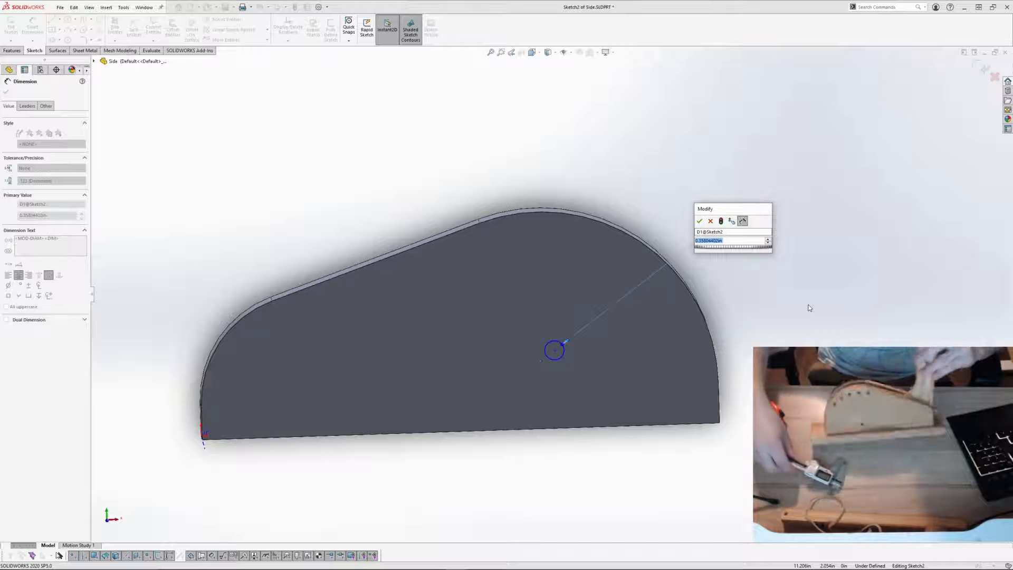
text(.25)
key(Return)
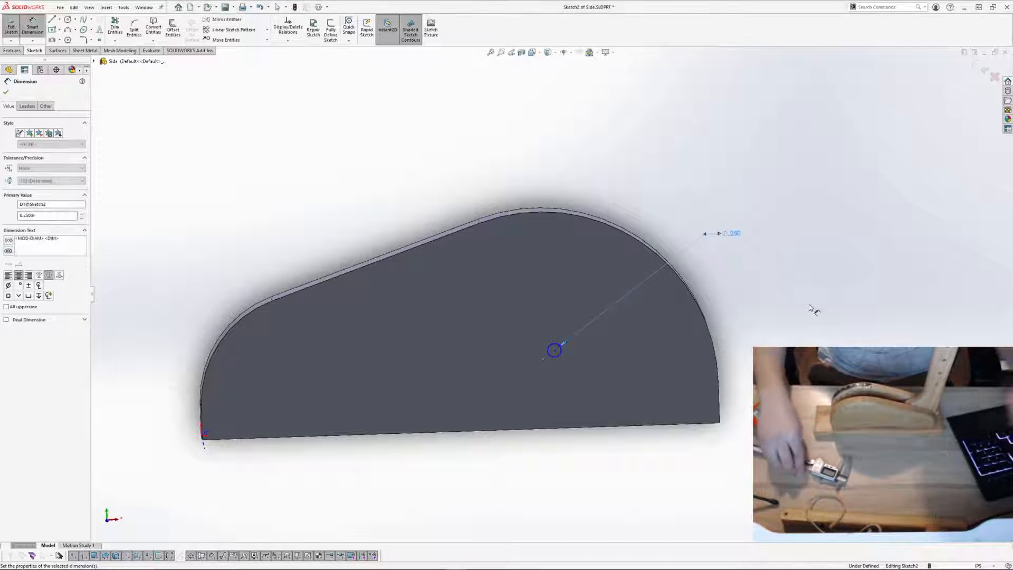
key(Escape)
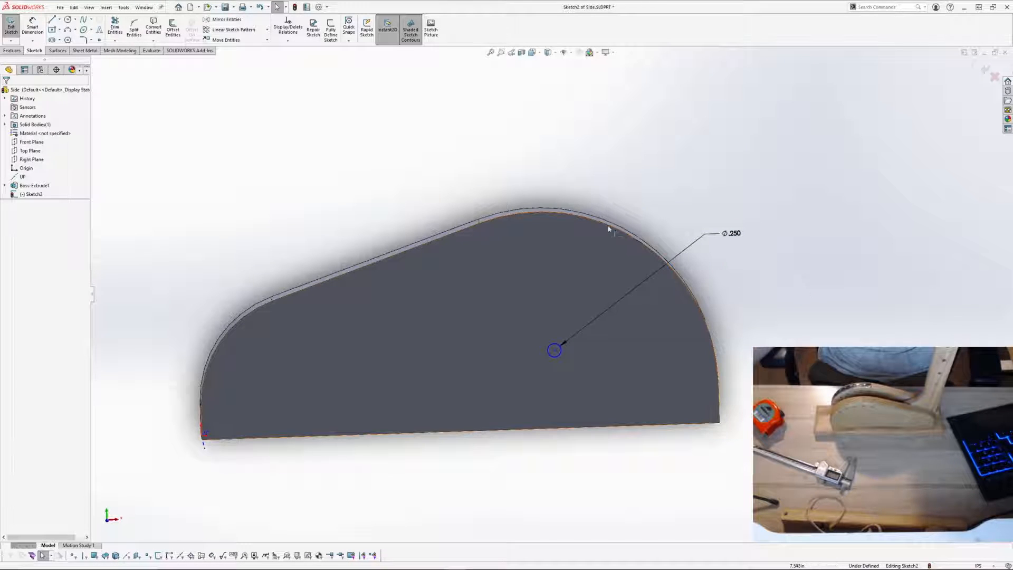
Step: Make the circle concentric with the side plate's large rounded edge and close the sketch
ctrl+click(561, 358)
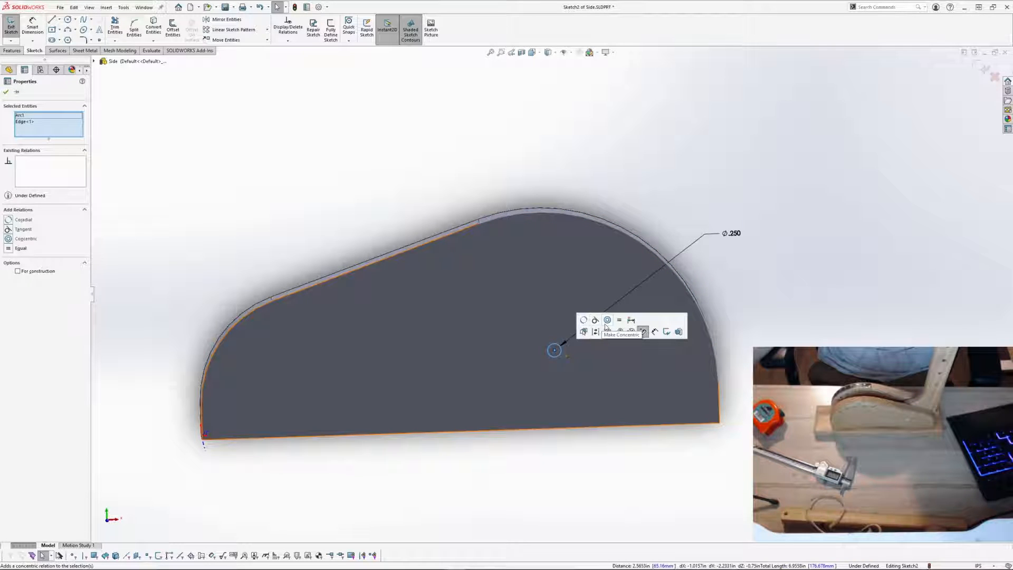
click(588, 322)
key(Escape)
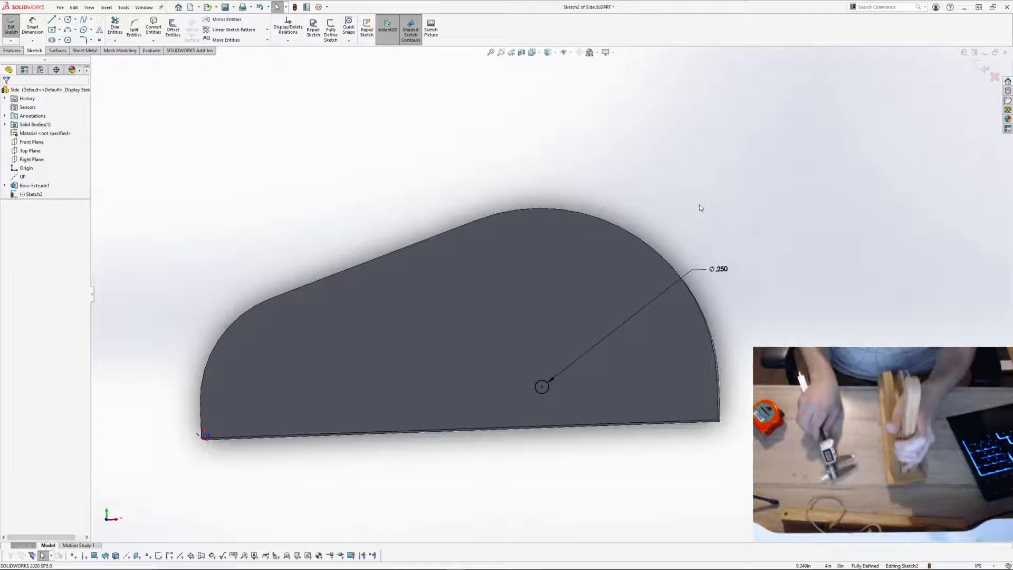
middle_drag(852, 208, 806, 222)
mouse_move(715, 225)
middle_down()
mouse_move(746, 217)
mouse_move(753, 190)
mouse_move(734, 185)
middle_up()
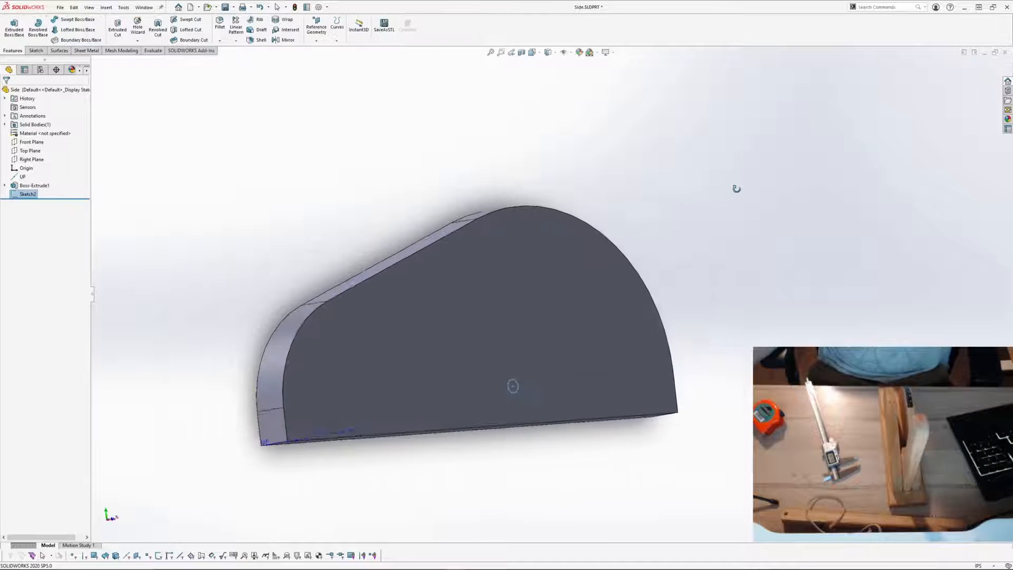
Step: Set up an extruded cut from the circle sketch with the end condition Through All in a single direction
click(118, 28)
middle_drag(702, 216, 736, 261)
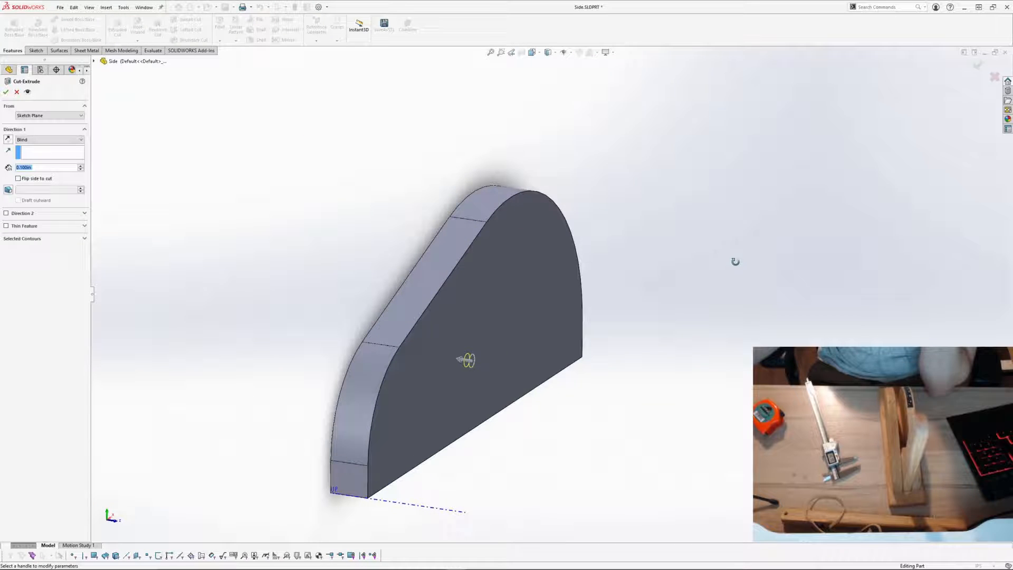
click(47, 139)
click(53, 157)
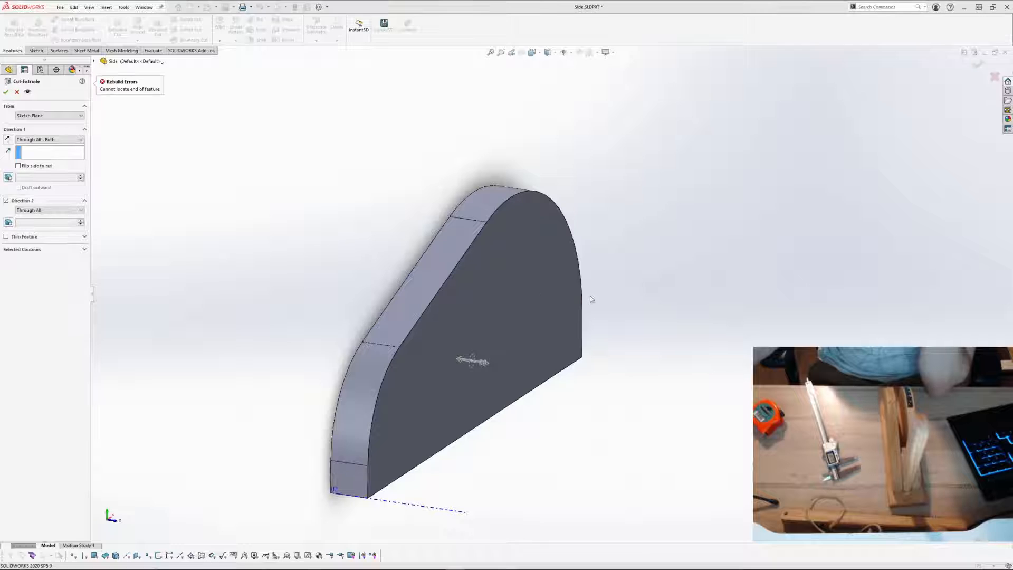
click(85, 250)
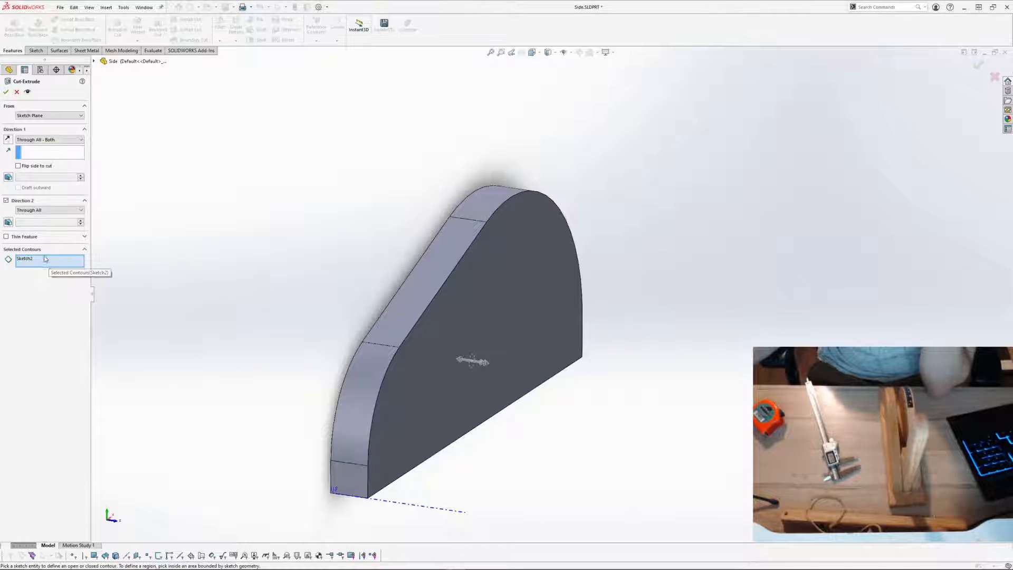
click(6, 201)
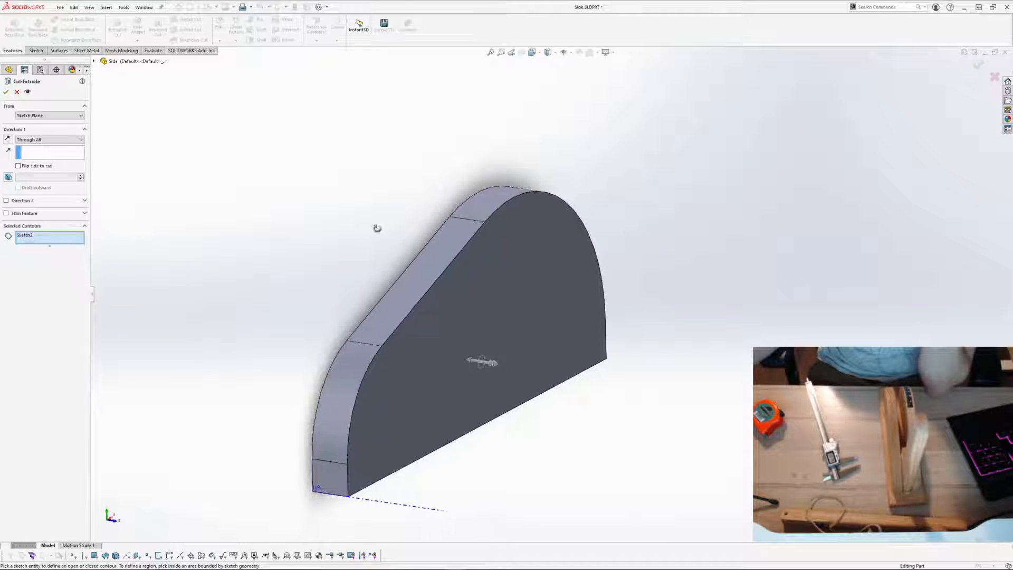
Step: Clear the cut's selected contour, reverse its direction into the plate and complete the through hole
right_click(51, 239)
click(73, 250)
middle_drag(342, 278, 363, 266)
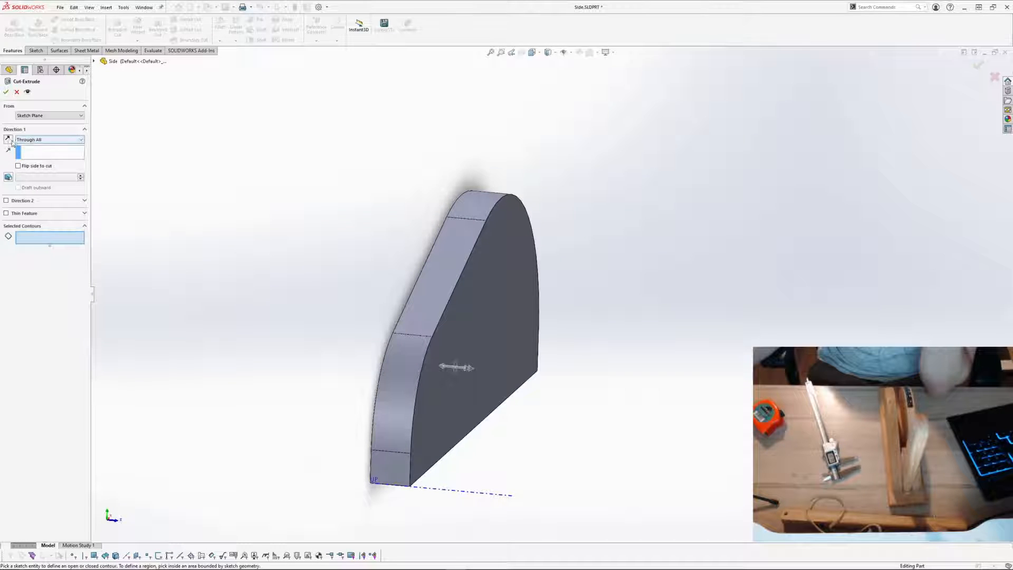
middle_drag(241, 194, 206, 190)
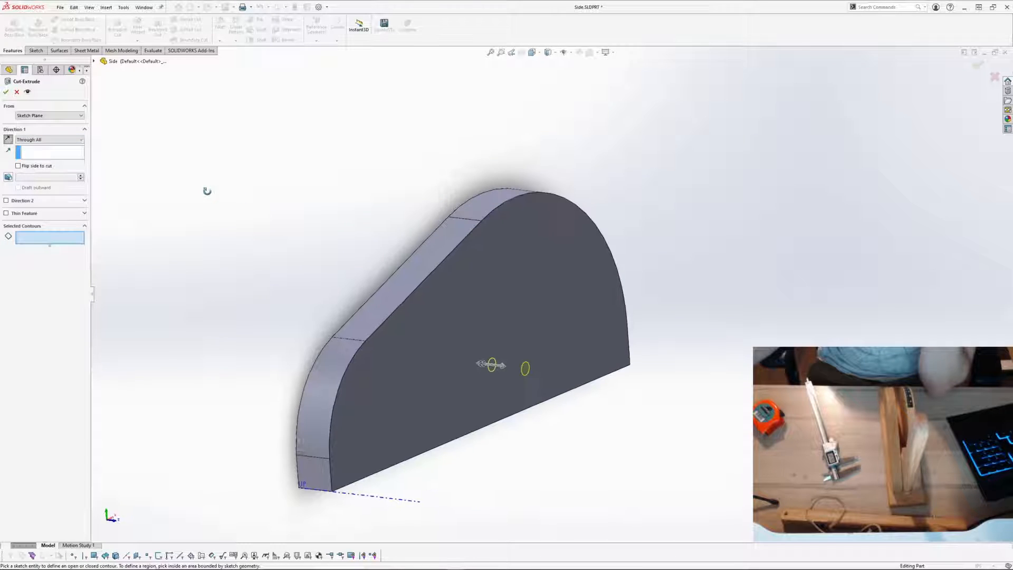
click(10, 141)
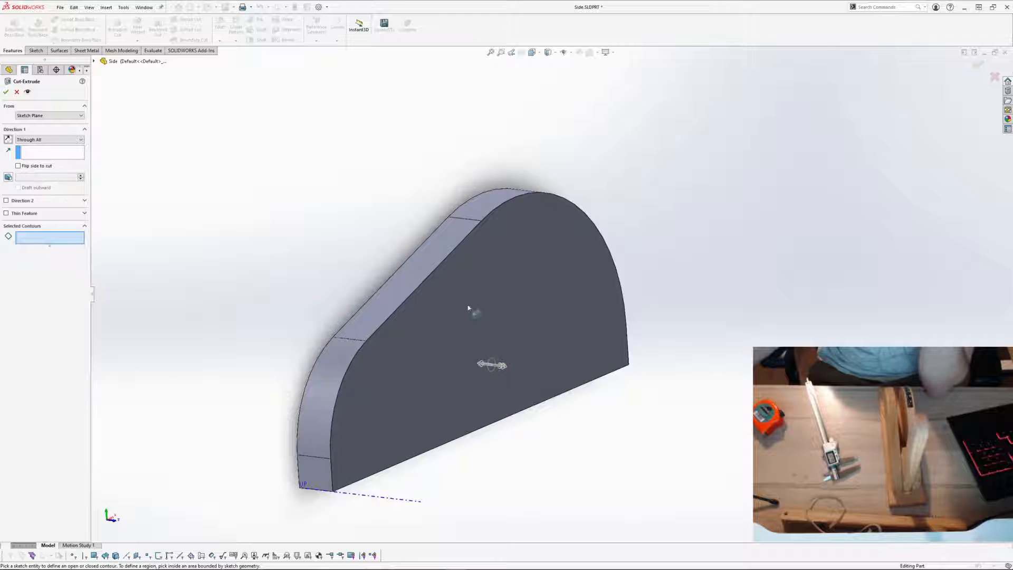
middle_drag(382, 228, 375, 239)
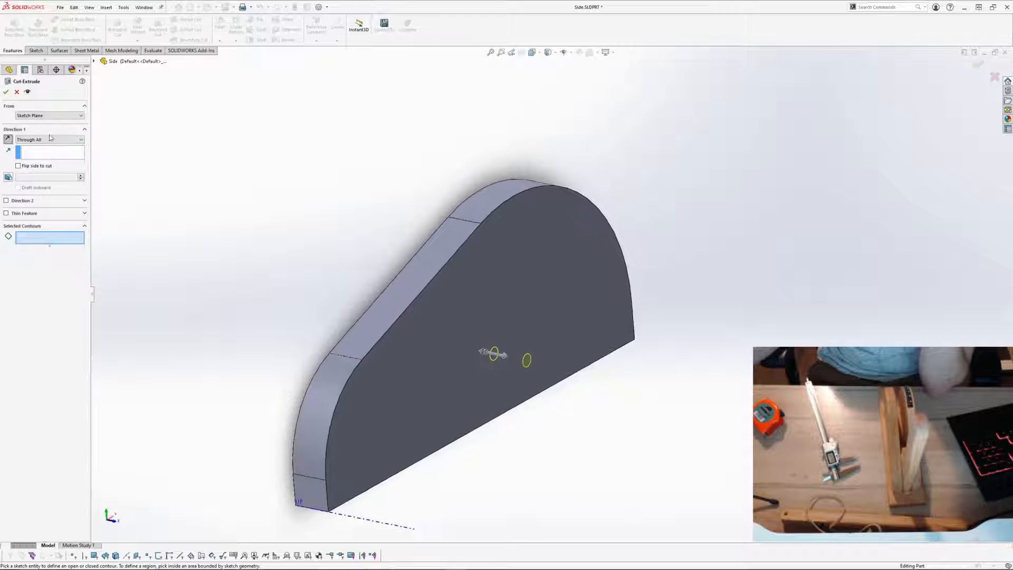
click(6, 92)
middle_drag(642, 293, 402, 290)
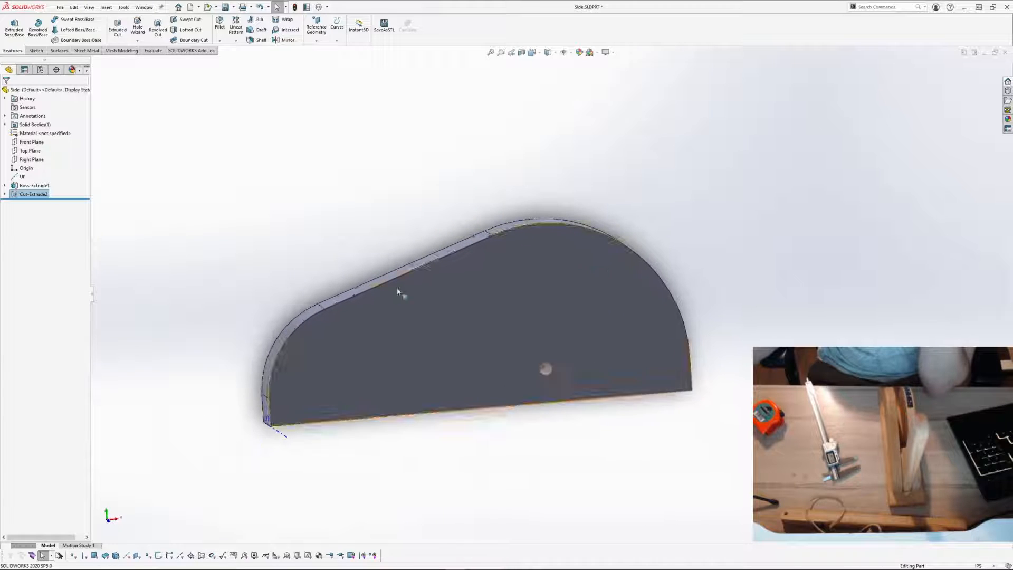
Step: Start another sketch on the Front Plane and draw a small circle above the hole, near the plate's upper curved edge
click(28, 144)
click(37, 130)
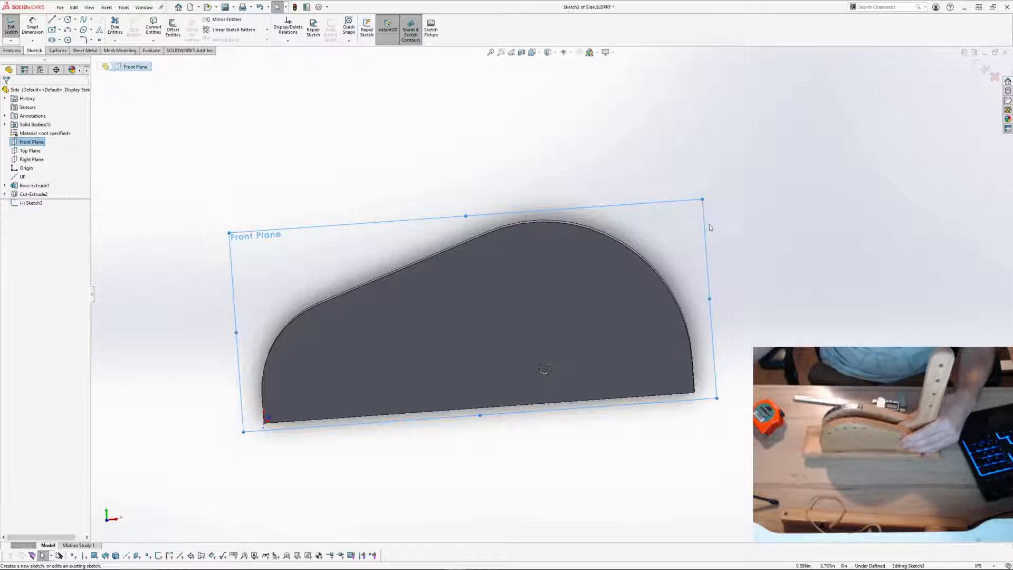
middle_drag(728, 245, 750, 258)
scroll(680, 224, down, 2)
middle_drag(609, 224, 630, 230)
click(68, 20)
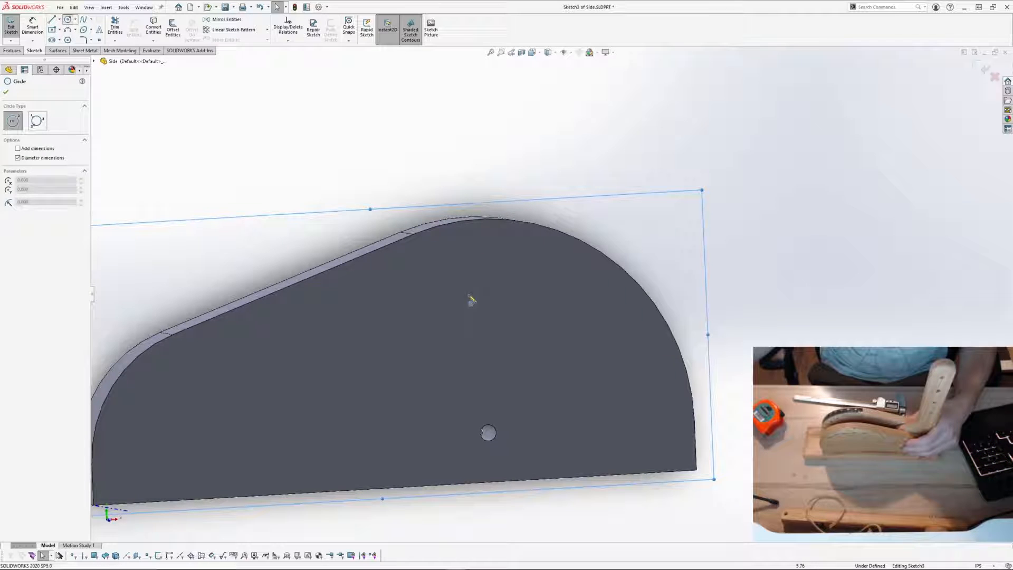
click(490, 263)
click(502, 265)
key(Escape)
middle_drag(520, 287, 507, 304)
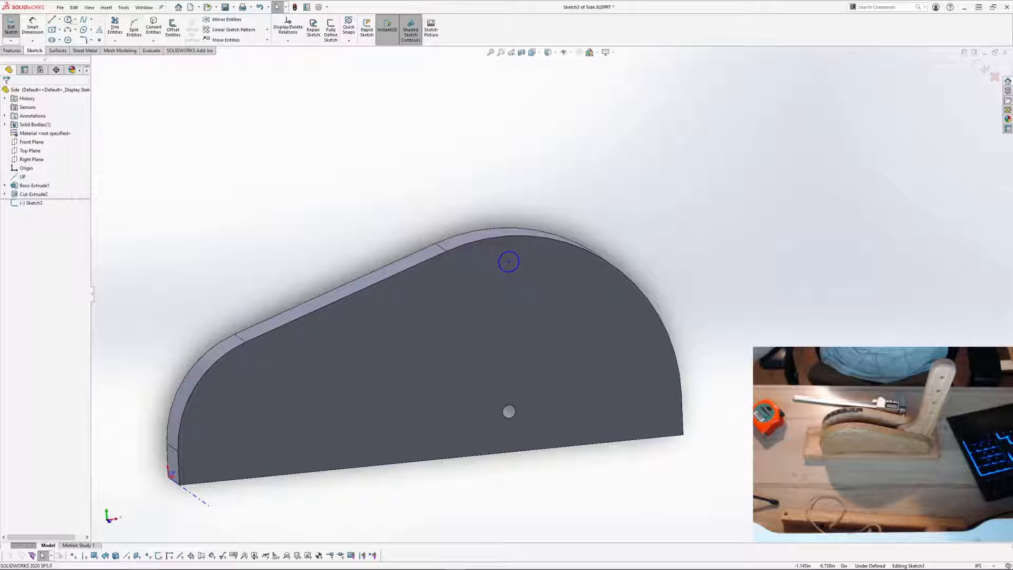
Step: Draw a vertical line from the center of the small upper circle down toward the pivot hole
click(51, 20)
click(508, 262)
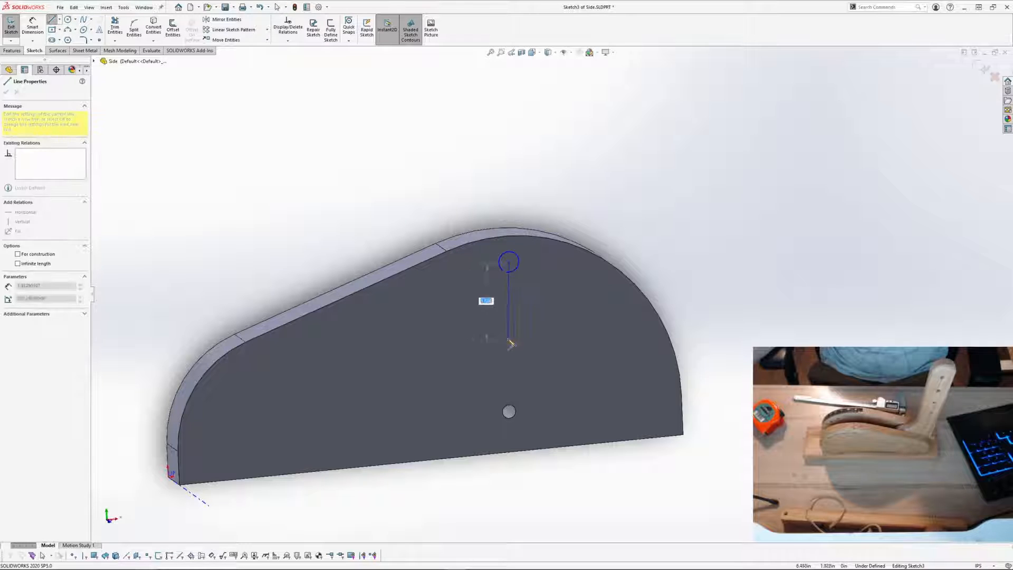
click(512, 350)
key(Escape)
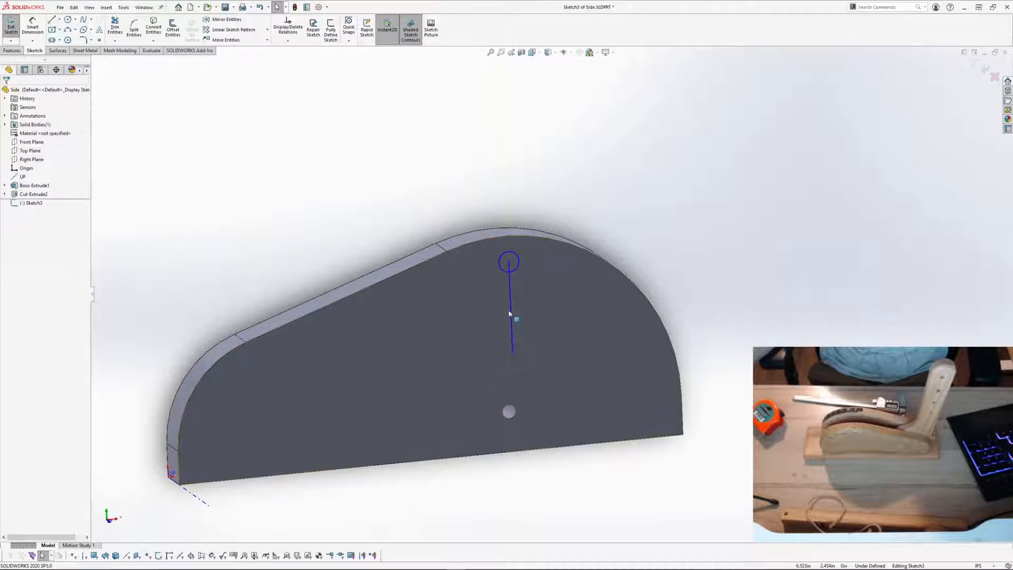
key(Escape)
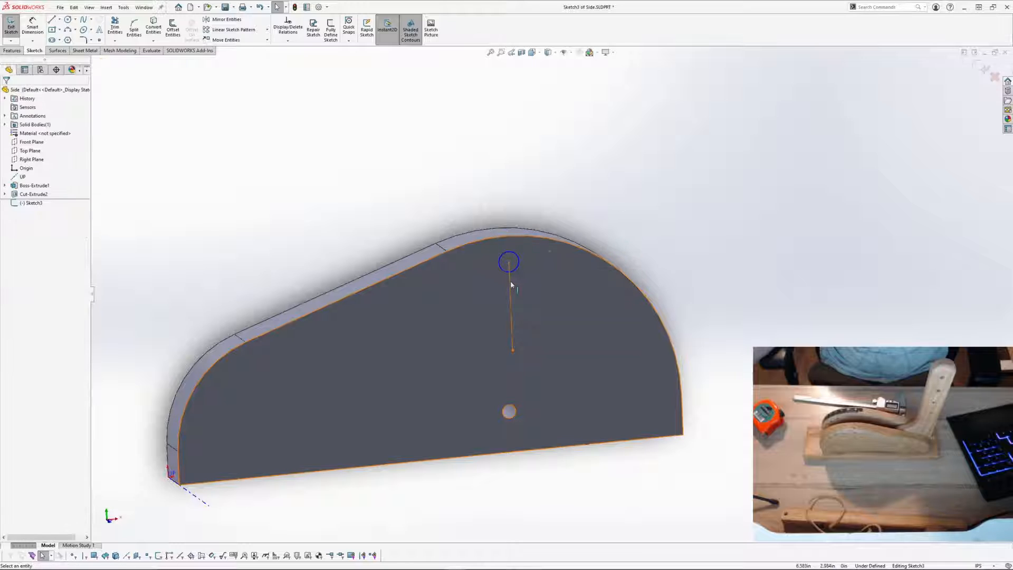
click(510, 285)
key(Escape)
Step: Make the line's lower endpoint concentric with the pivot hole's edge and convert the line to construction geometry
click(512, 350)
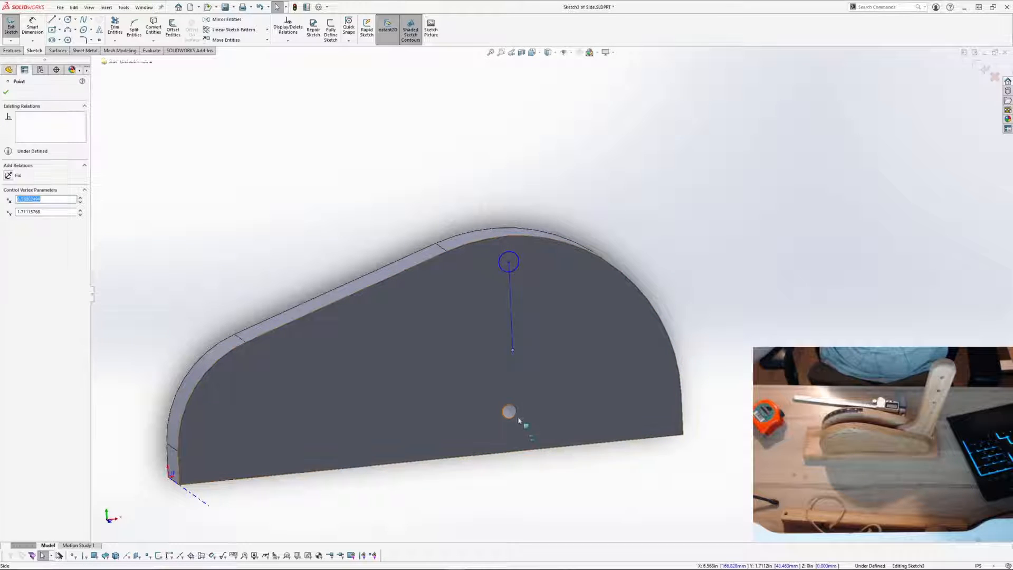
ctrl+click(514, 416)
click(582, 391)
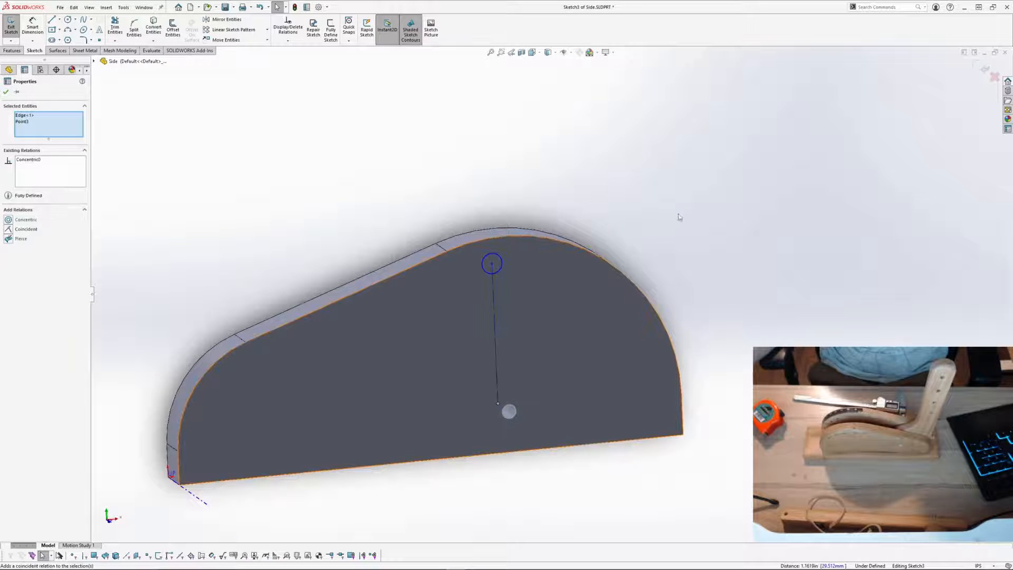
click(679, 217)
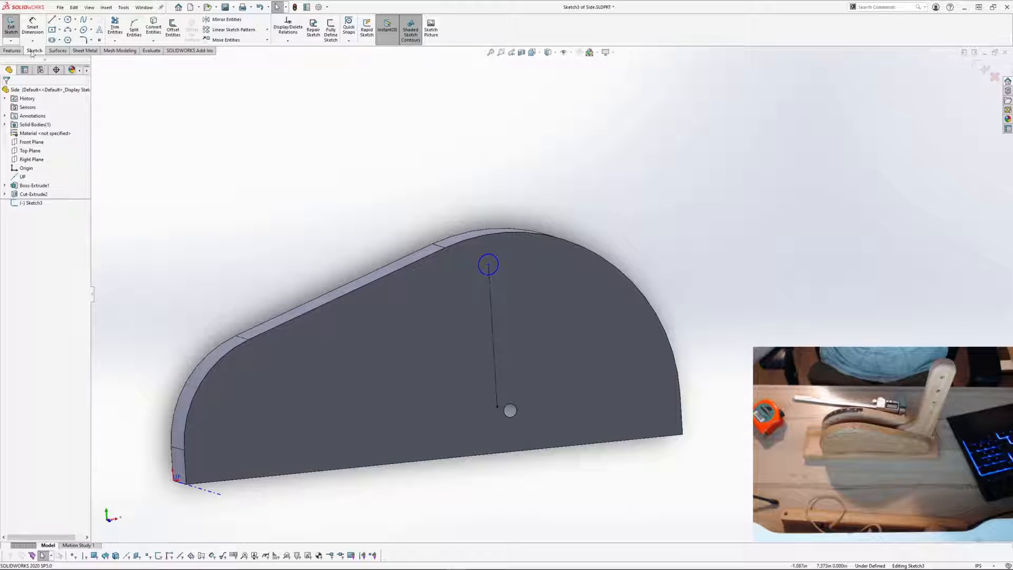
click(494, 340)
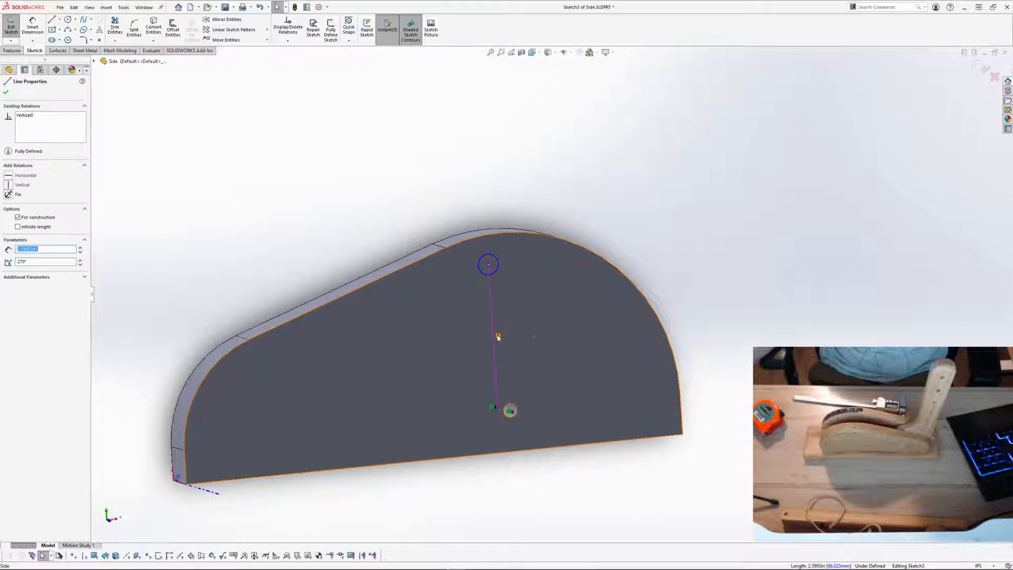
click(566, 173)
Step: Dimension the small upper circle with a diameter of .25 in
click(33, 29)
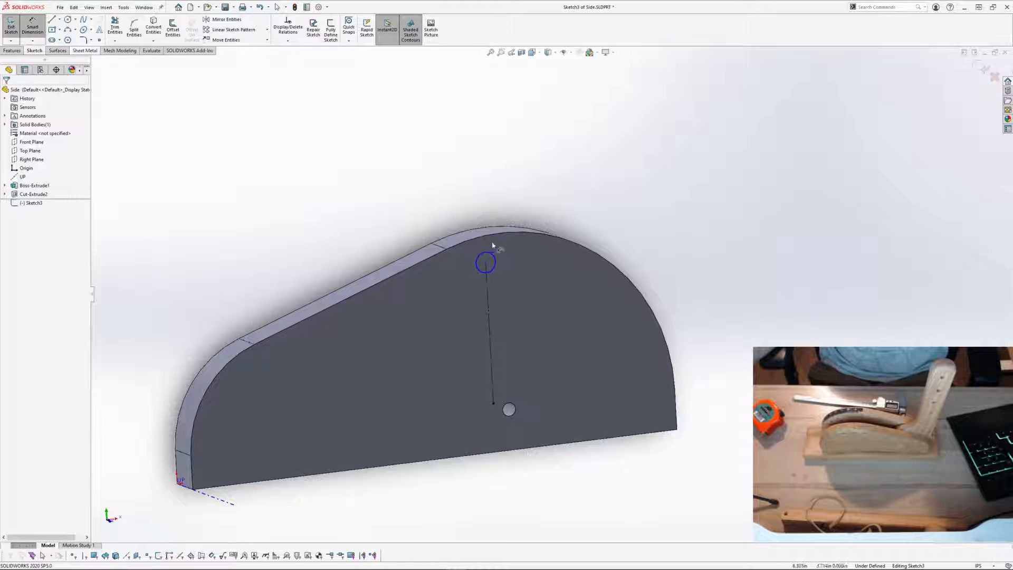
click(486, 260)
click(578, 188)
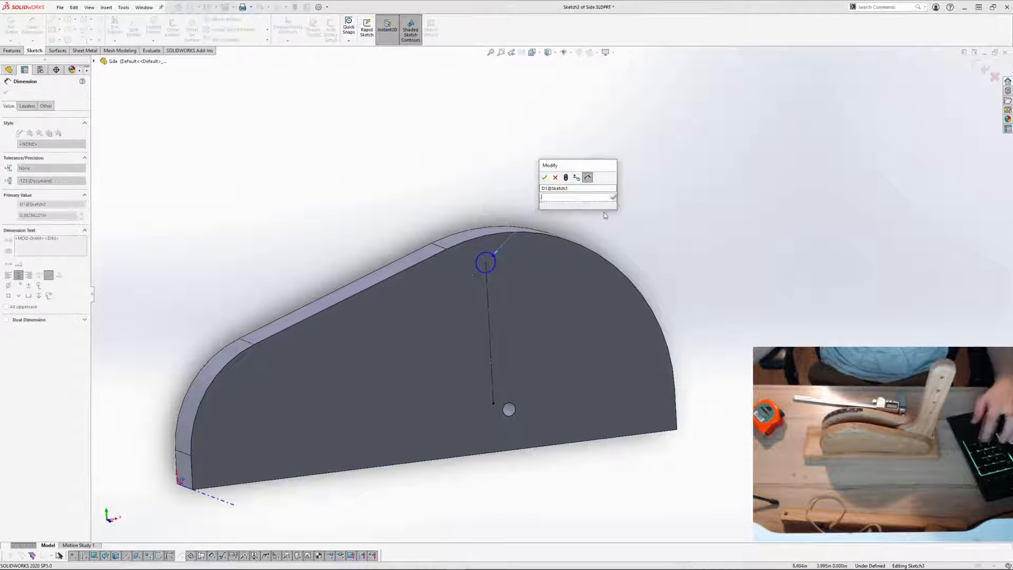
text(.25)
key(Return)
key(Escape)
middle_drag(629, 223, 603, 226)
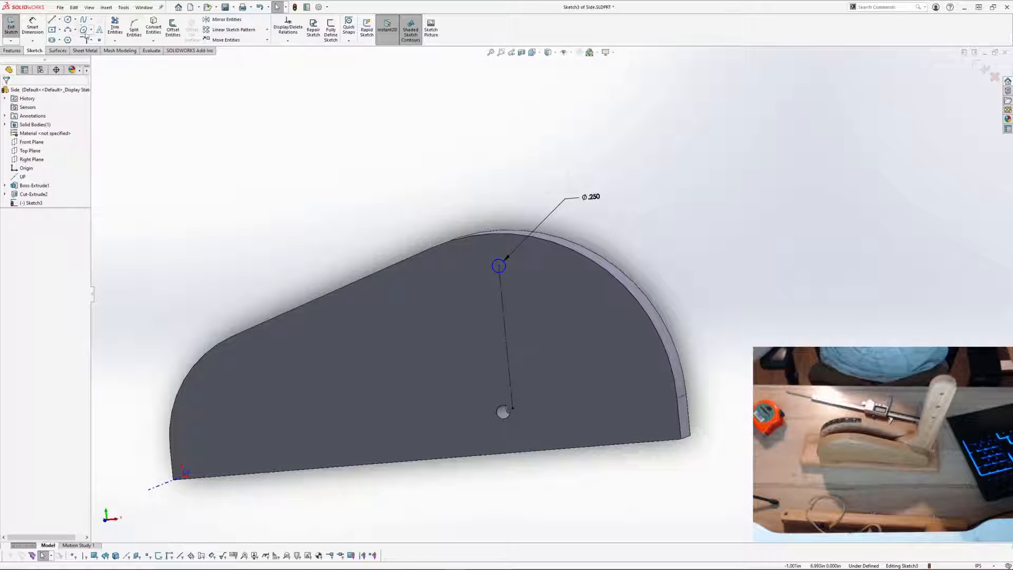
Step: Draw a circle centered on the pivot hole through the small circle's center and convert it to construction geometry
click(68, 19)
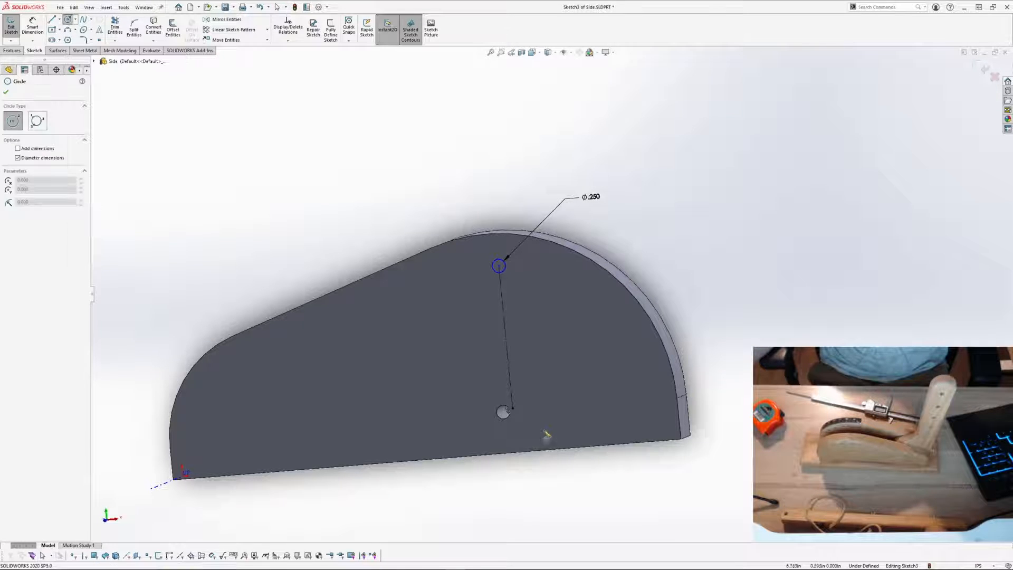
click(504, 411)
click(500, 265)
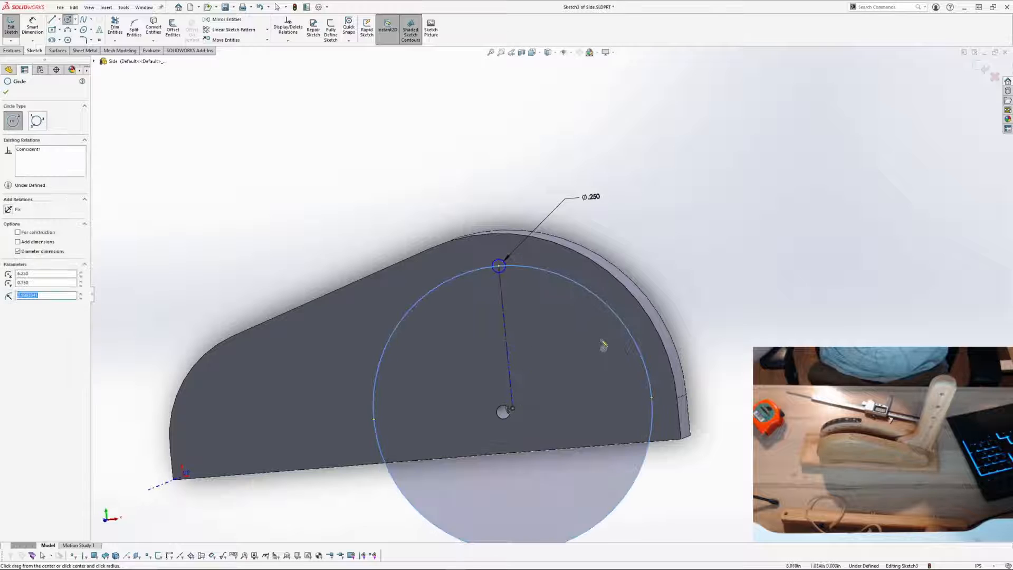
key(Escape)
click(548, 275)
click(582, 249)
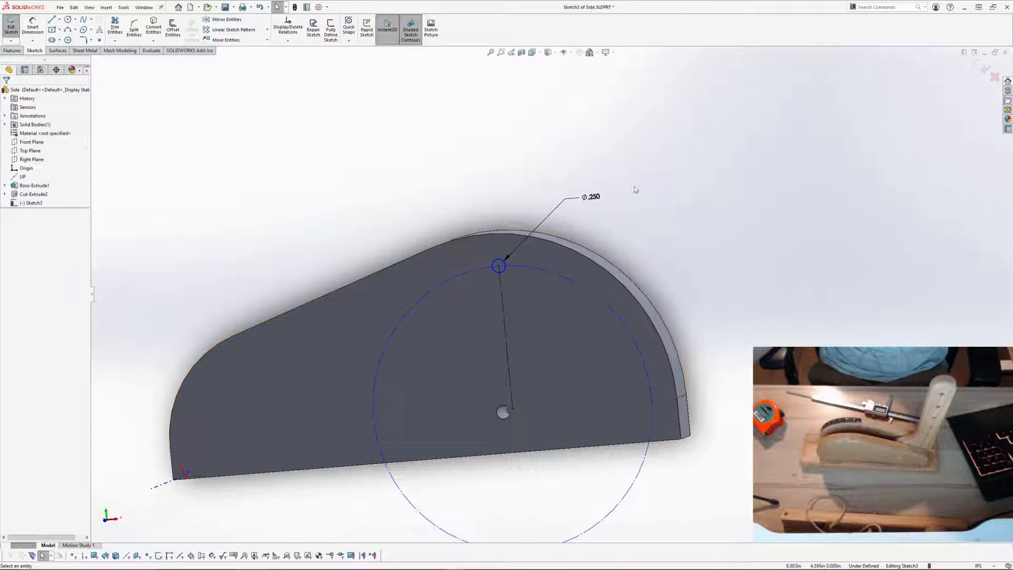
Step: Dimension the large construction circle with a diameter of 6.28 in
click(586, 289)
click(666, 204)
text(6)
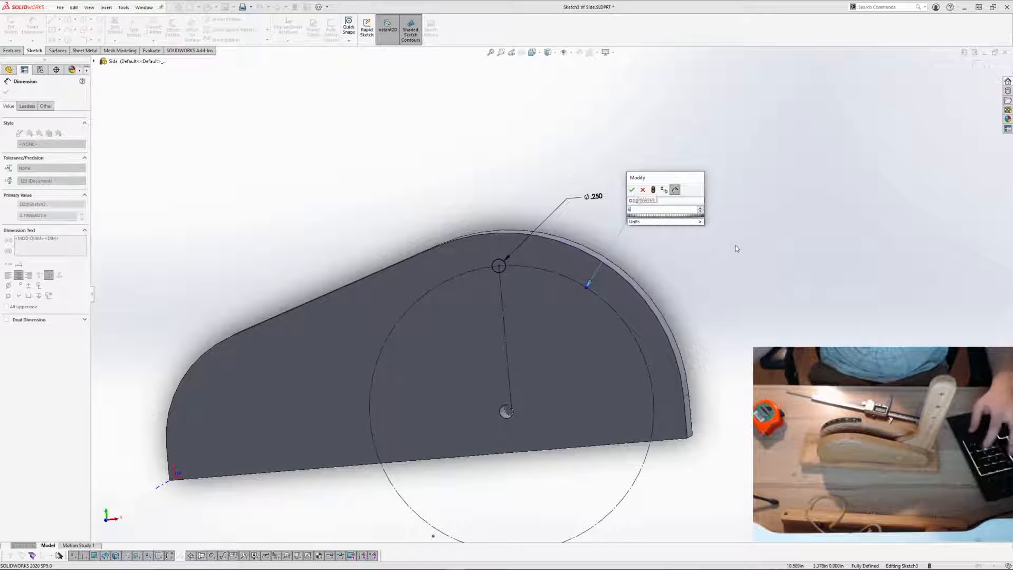
text(.28)
key(Return)
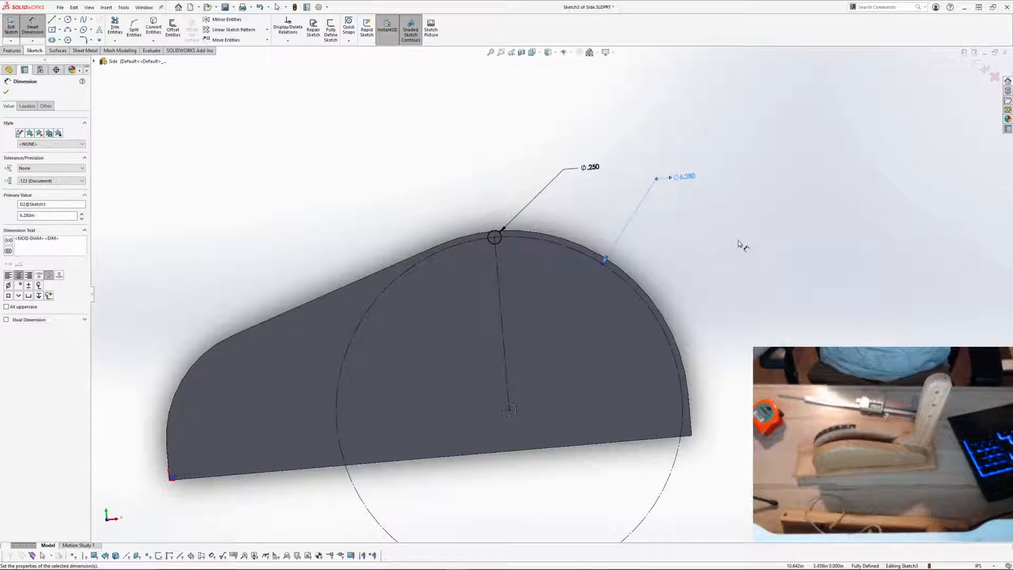
key(Escape)
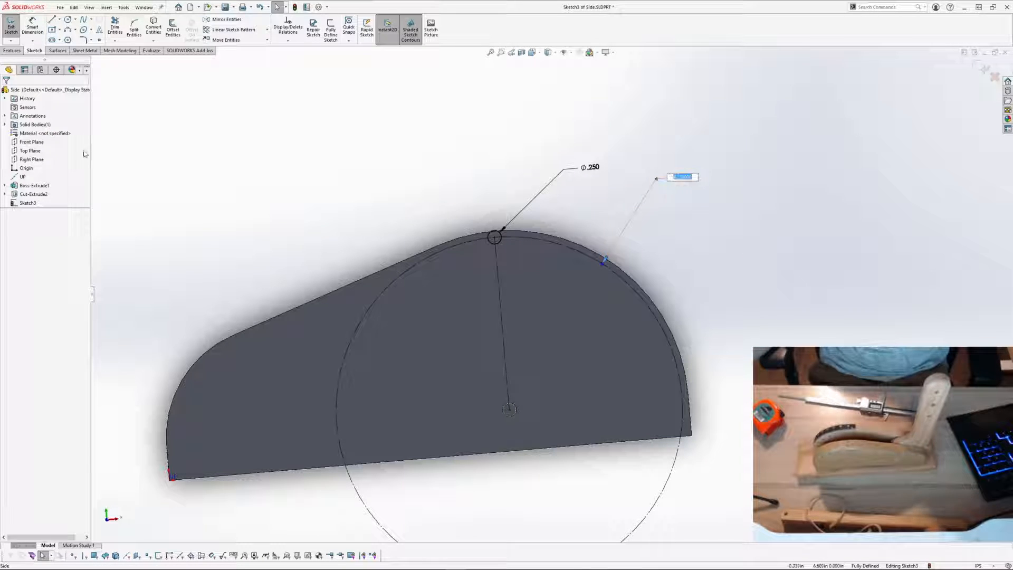
Step: Display the construction circle's dimension as a radius and set it to 2.85 in
click(681, 178)
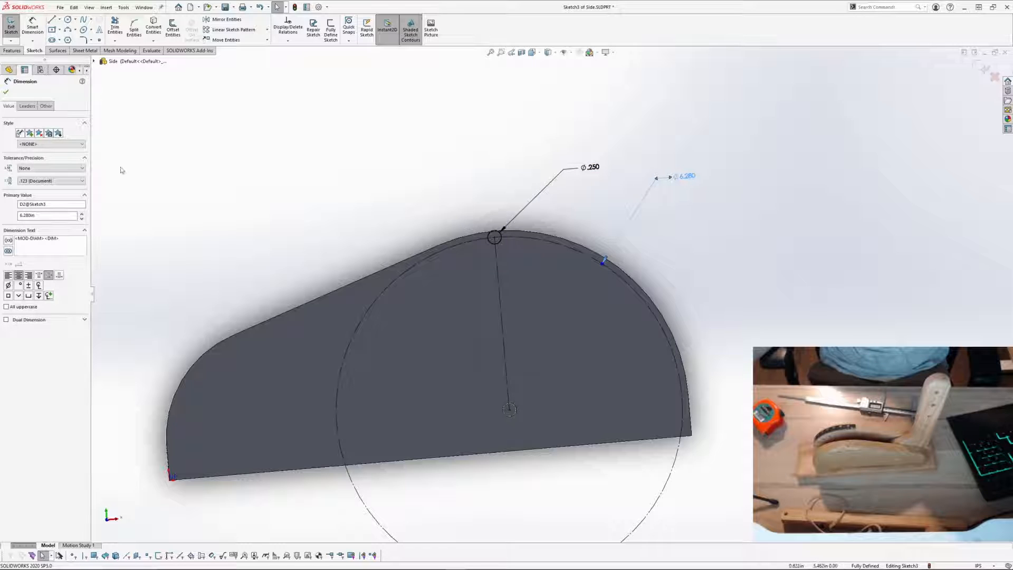
click(27, 106)
click(22, 158)
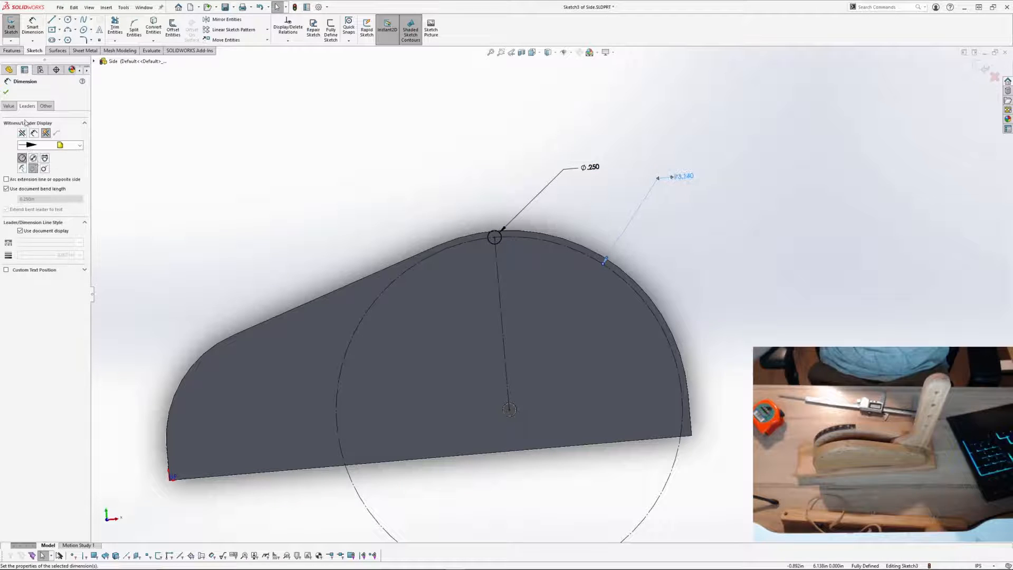
click(6, 92)
double_click(693, 176)
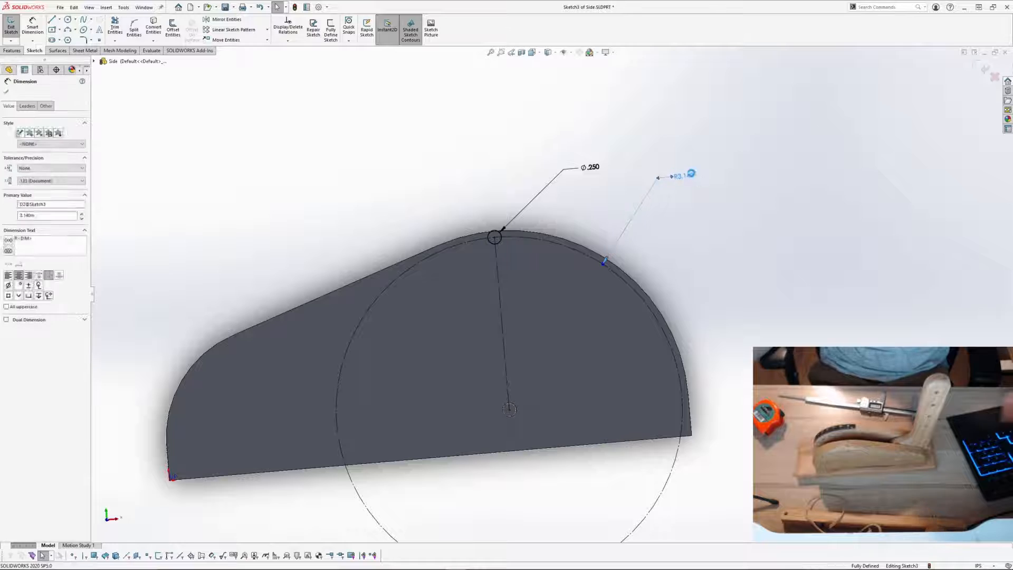
text(2.85)
key(Return)
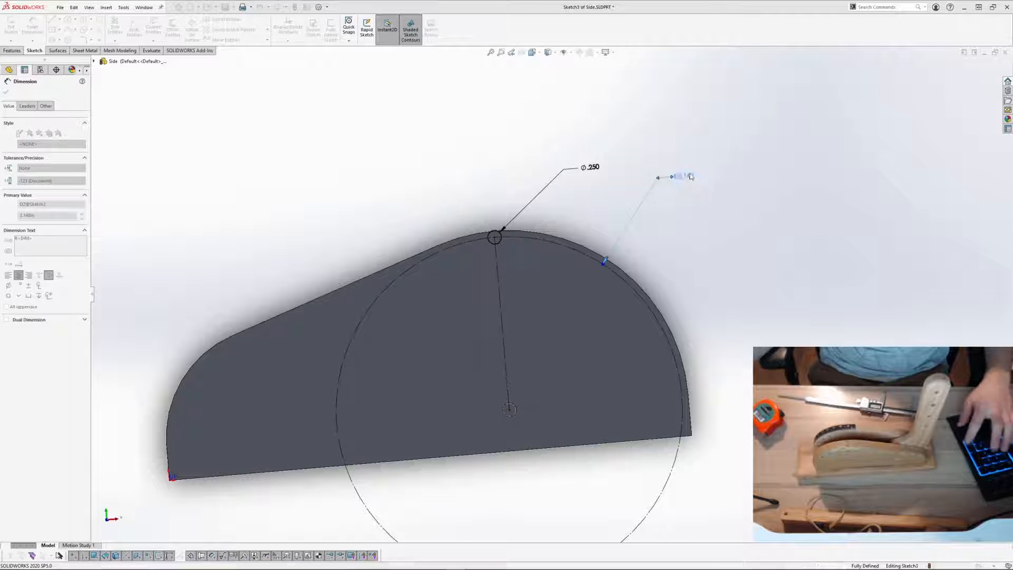
click(737, 227)
middle_drag(737, 235, 732, 243)
scroll(731, 244, up, 3)
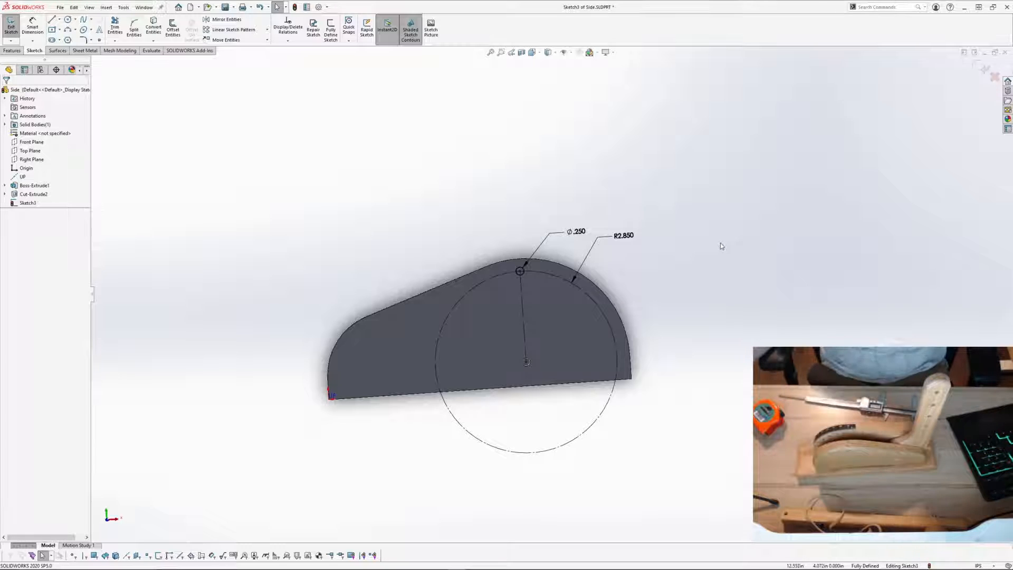
Step: Close the sketch and make an extruded cut of the small circle through the full thickness of the plate
middle_drag(720, 243, 729, 254)
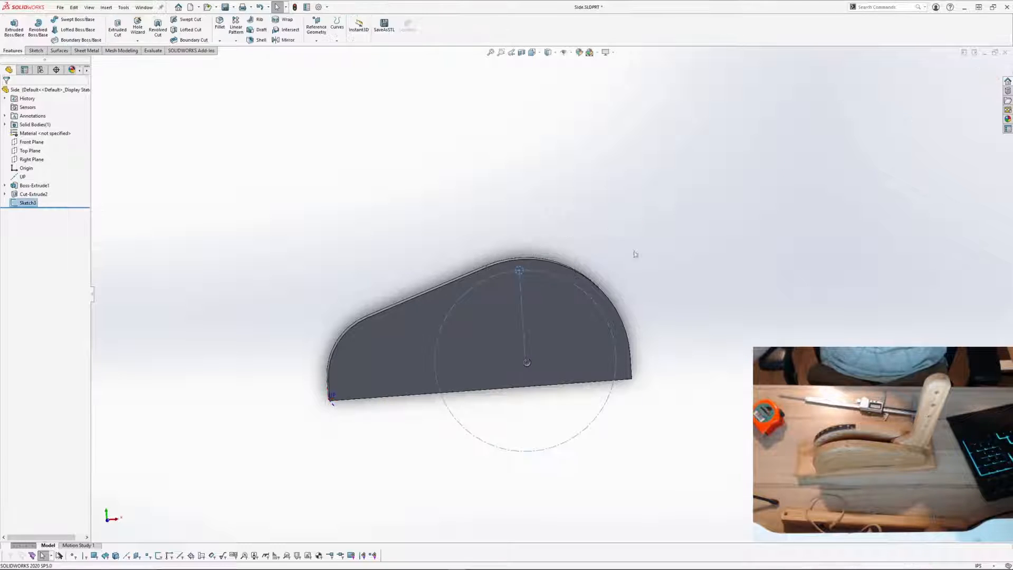
scroll(646, 245, down, 2)
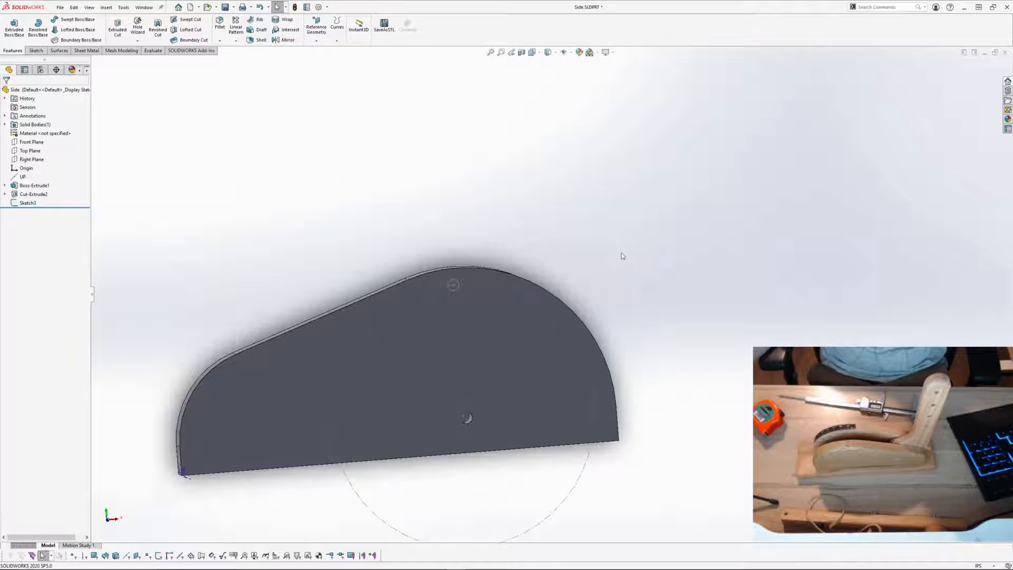
middle_drag(622, 255, 640, 262)
click(117, 27)
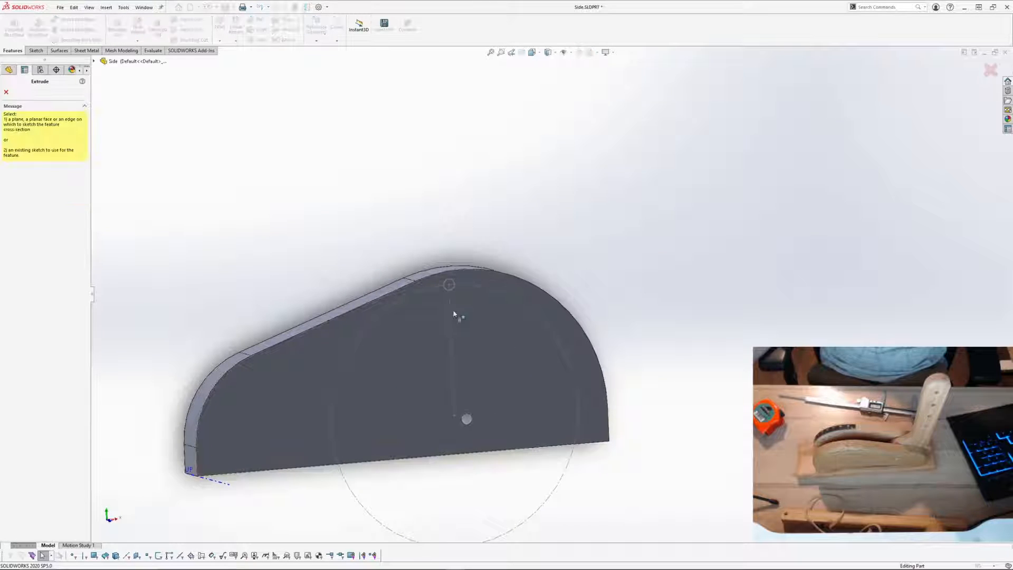
click(454, 289)
mouse_move(538, 296)
middle_down()
mouse_move(624, 283)
mouse_move(570, 309)
middle_up()
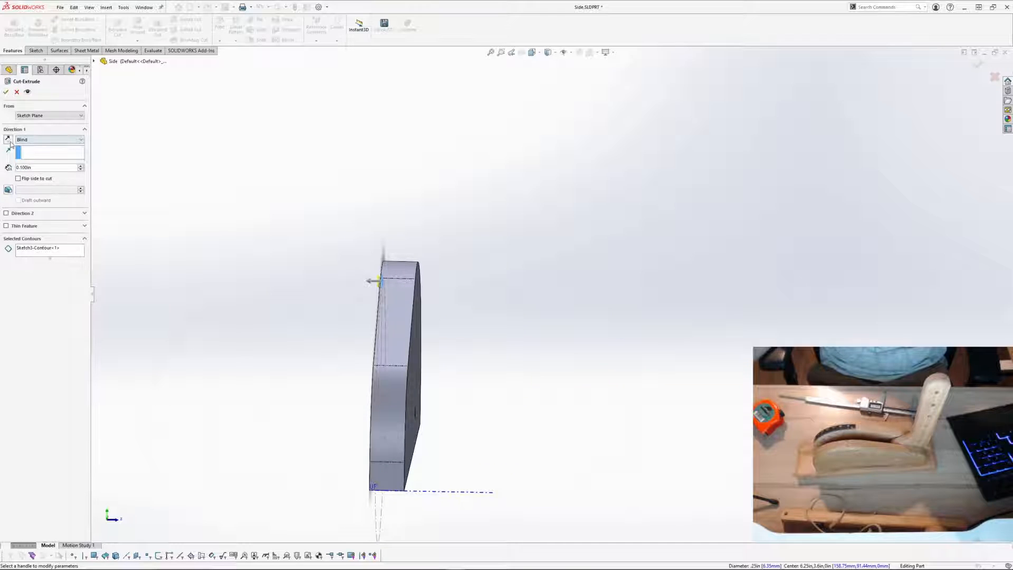
click(32, 140)
click(31, 152)
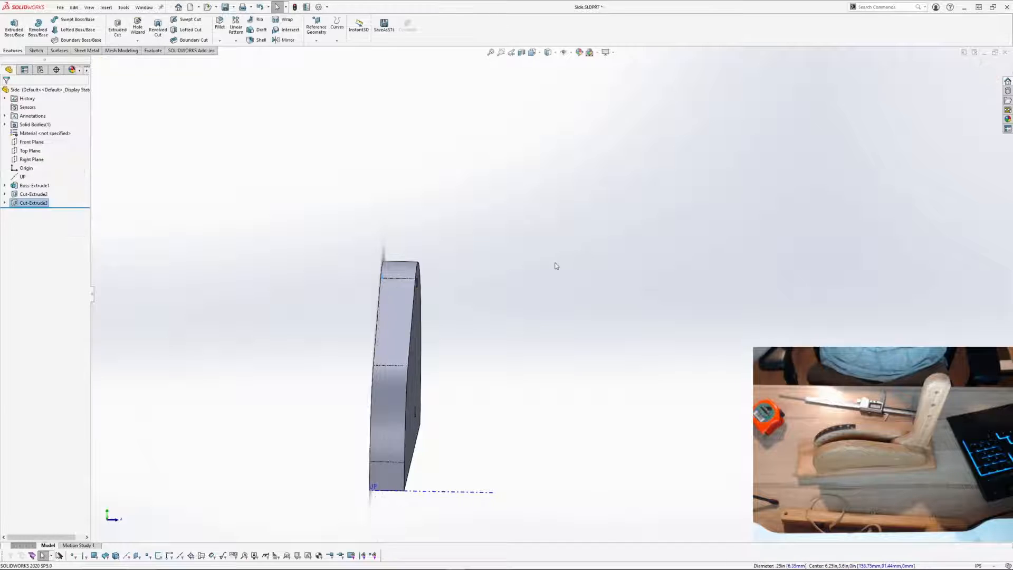
Step: Circular-pattern the upper hole about the plate's large curved edge face with 15° instance spacing and 2 instances
middle_drag(556, 267, 550, 316)
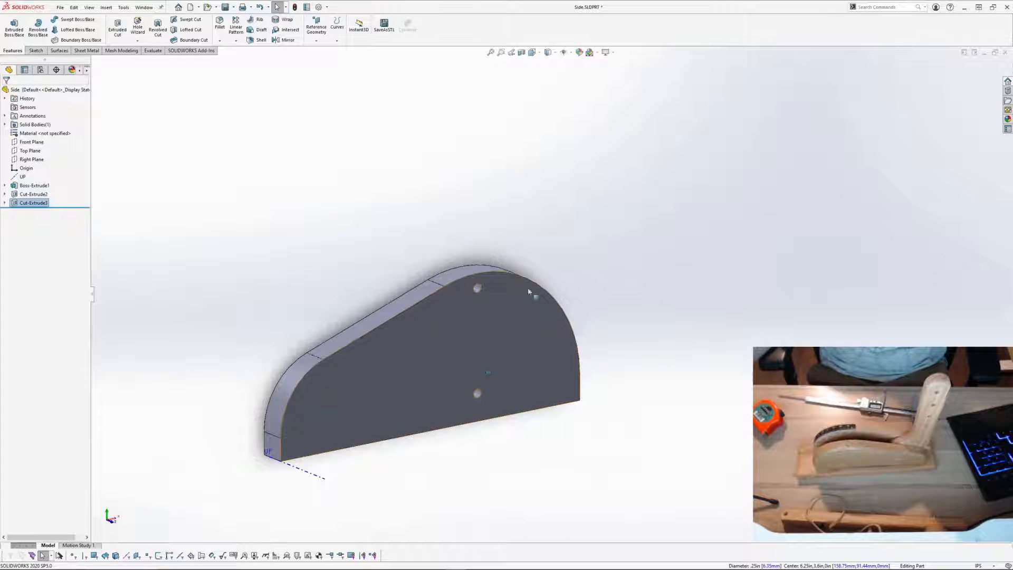
mouse_move(576, 273)
middle_down()
mouse_move(550, 254)
mouse_move(560, 272)
middle_up()
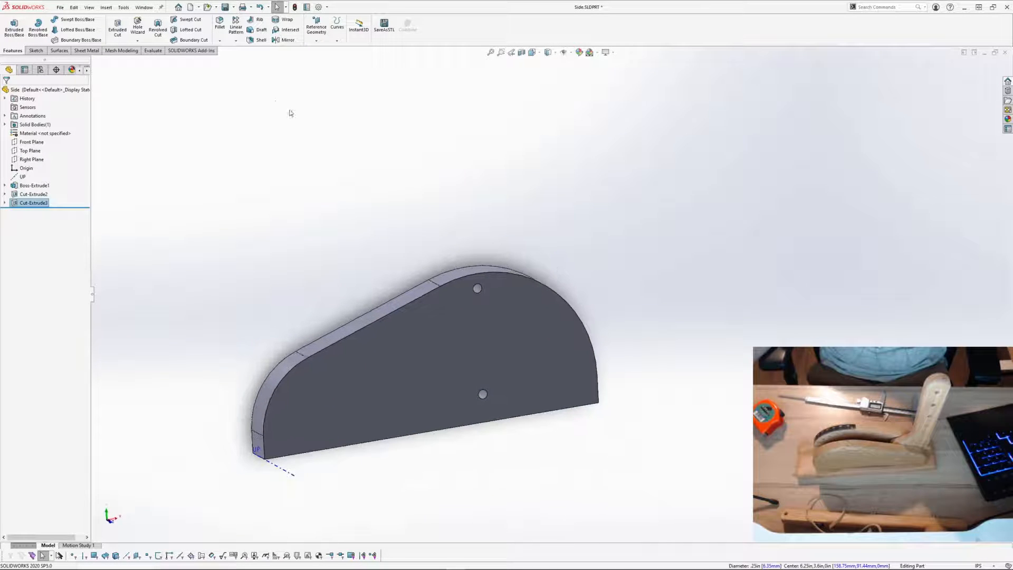
click(236, 41)
click(257, 60)
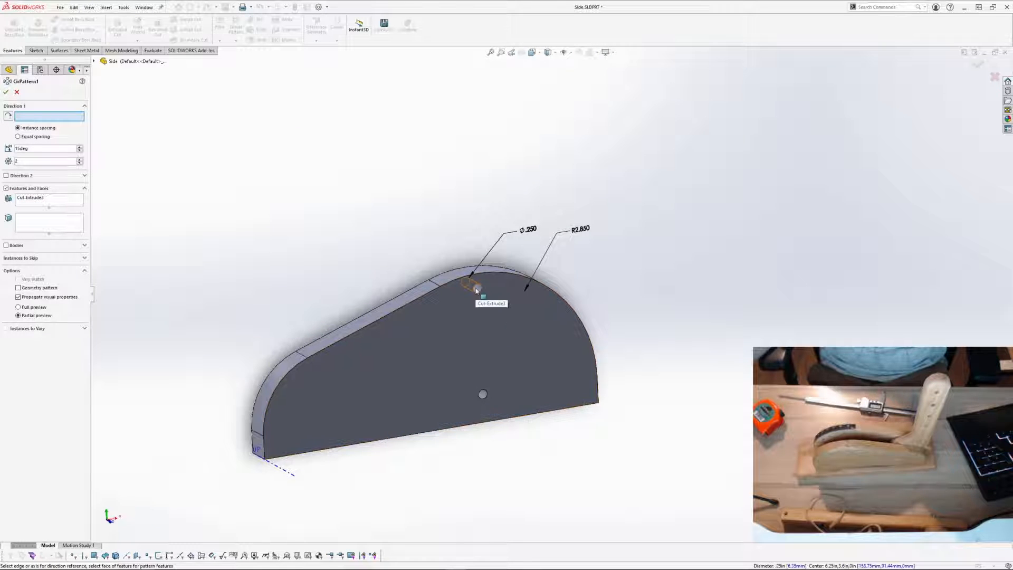
click(506, 272)
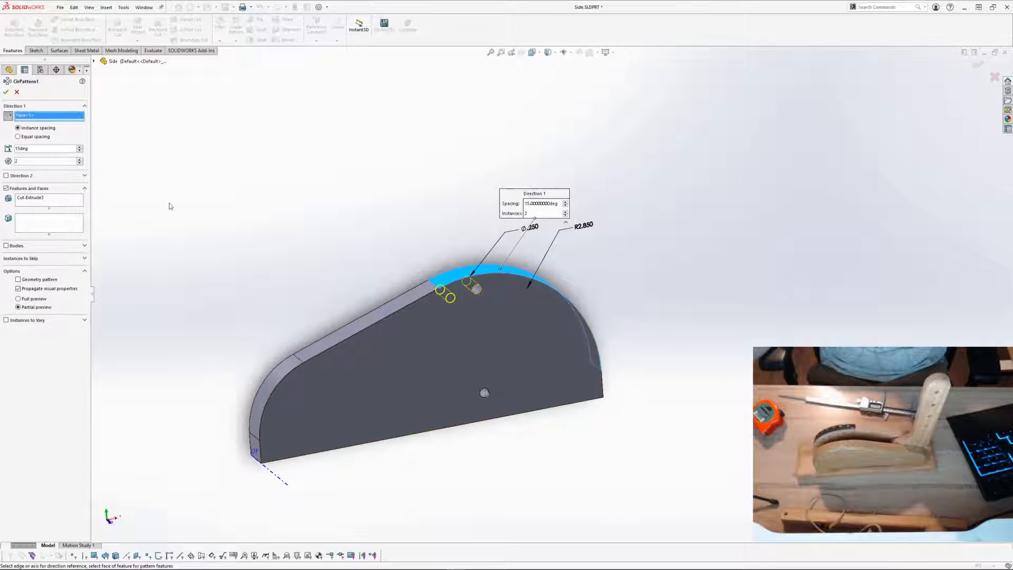
middle_drag(411, 232, 397, 215)
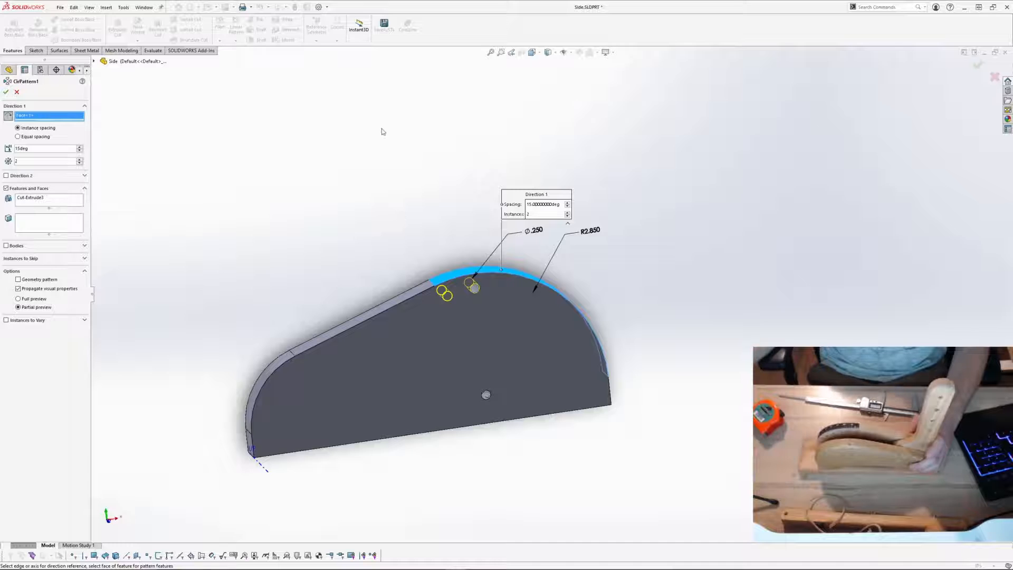
middle_drag(407, 198, 422, 215)
scroll(503, 350, down, 1)
mouse_move(501, 317)
middle_down()
mouse_move(509, 300)
mouse_move(505, 311)
middle_up()
mouse_move(263, 214)
middle_down()
mouse_move(244, 233)
mouse_move(259, 232)
middle_up()
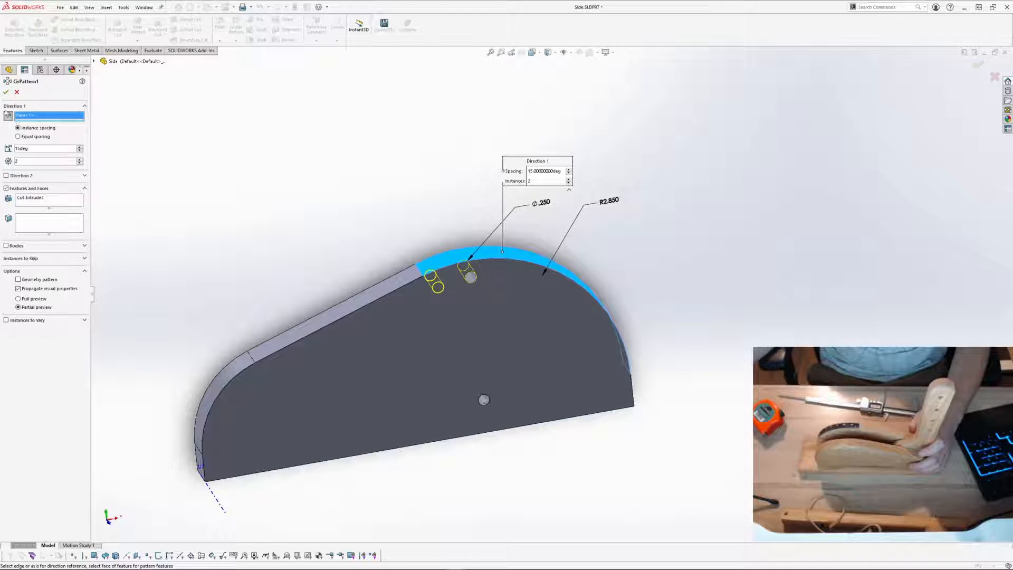
click(5, 94)
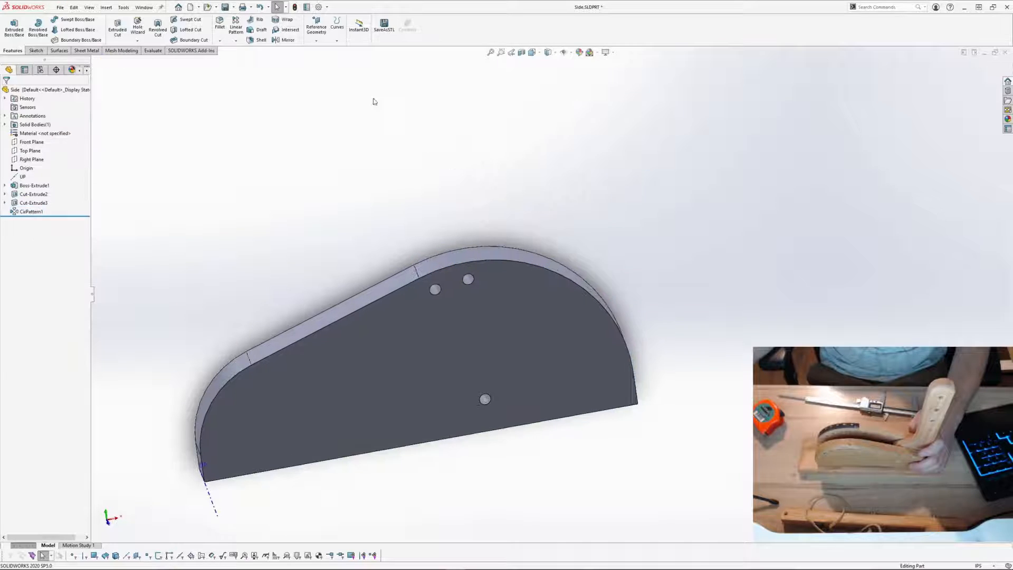
Step: Circular-pattern the upper hole about the plate's large curved edge face with 15° instance spacing and 4 instances
click(236, 42)
click(253, 59)
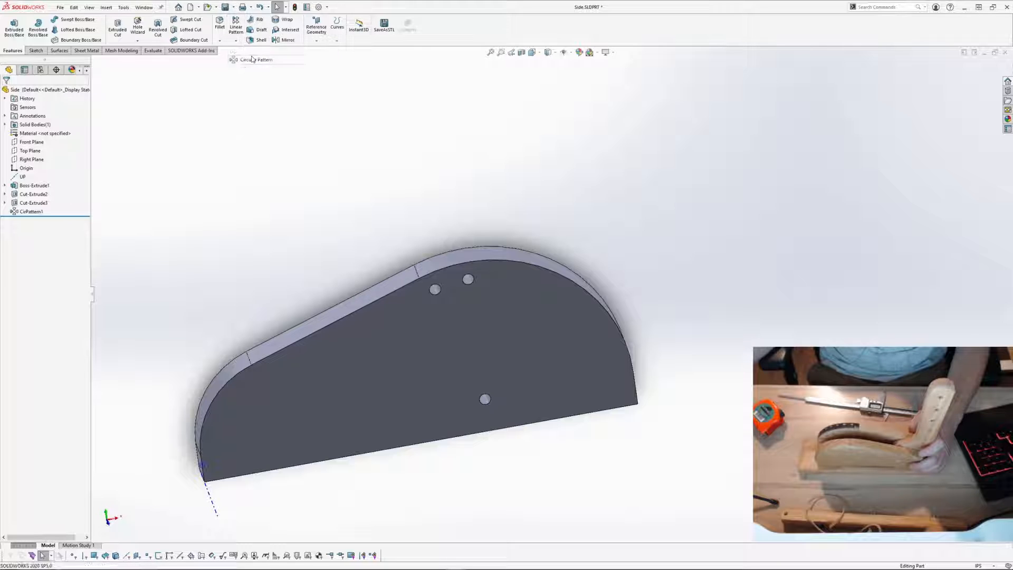
click(517, 280)
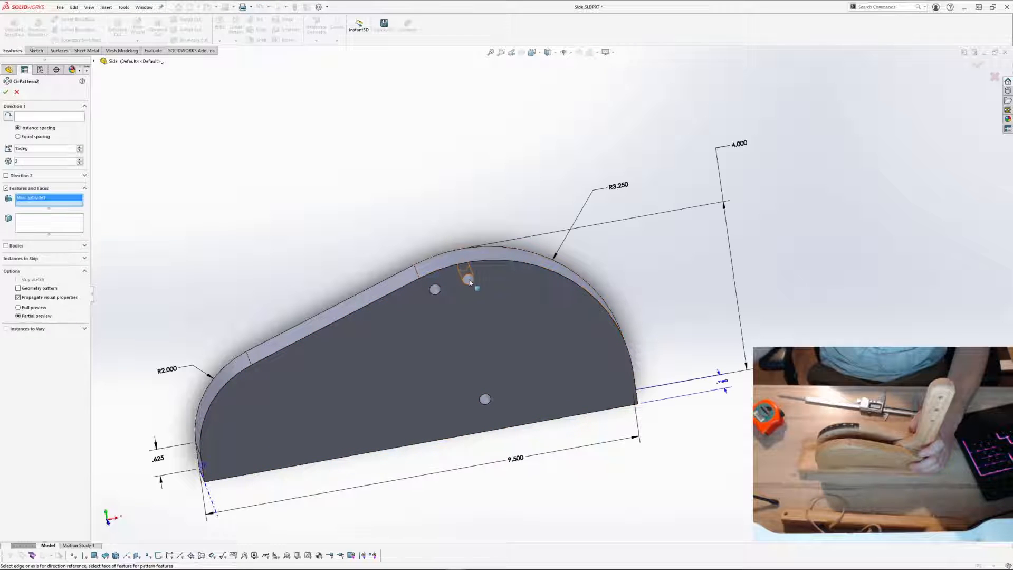
click(468, 280)
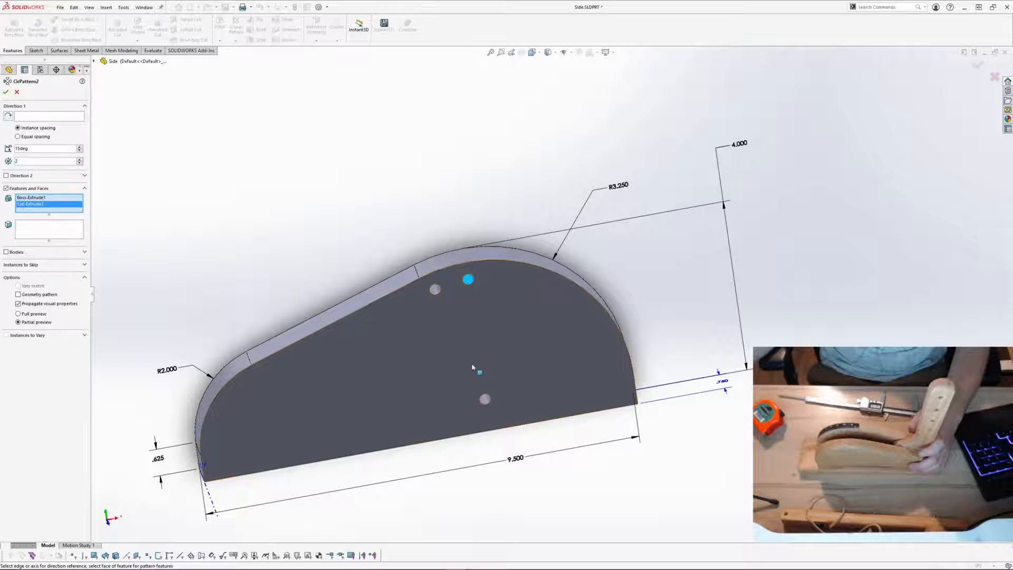
right_click(48, 205)
click(85, 206)
click(84, 210)
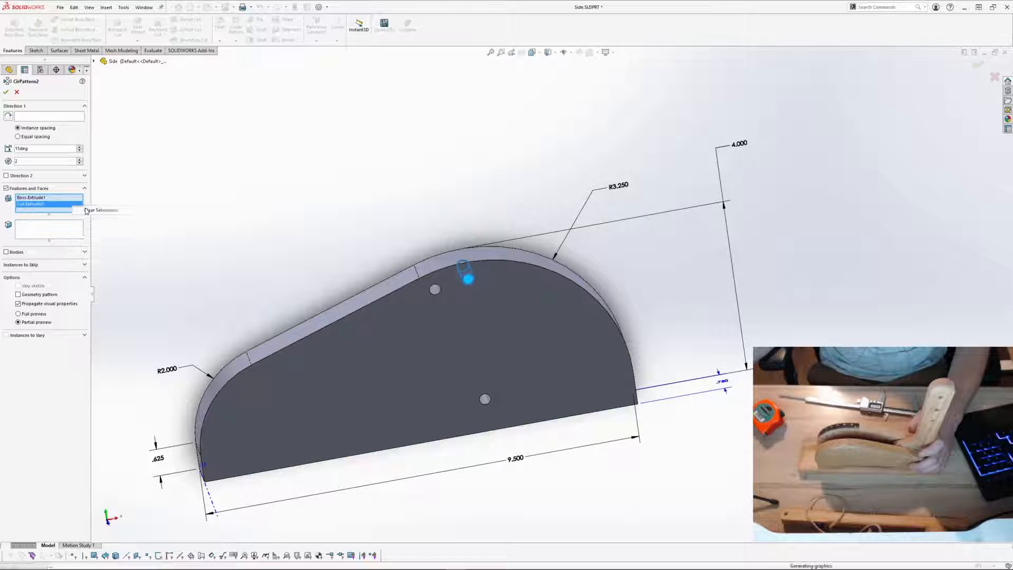
click(43, 116)
click(504, 254)
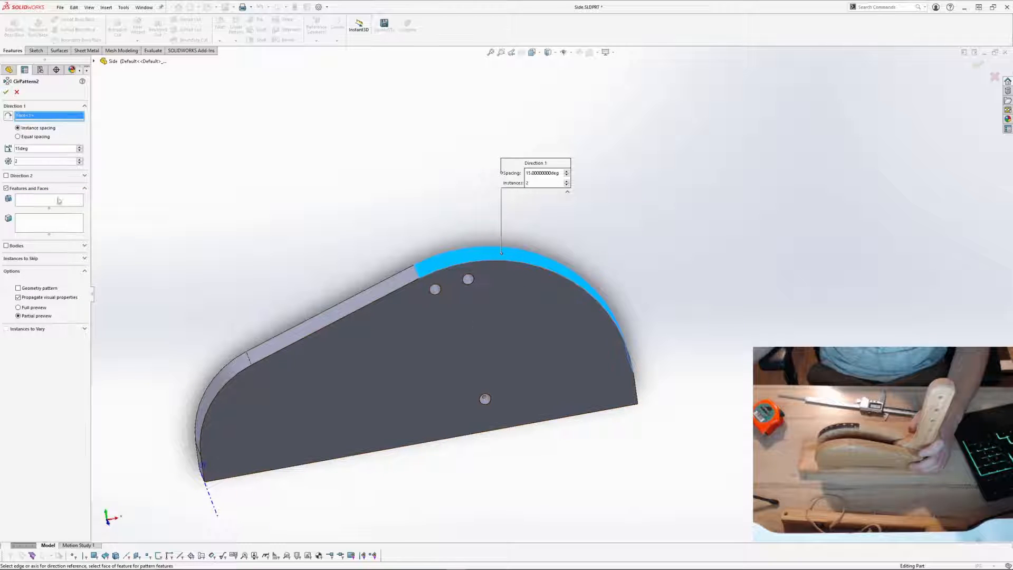
click(466, 281)
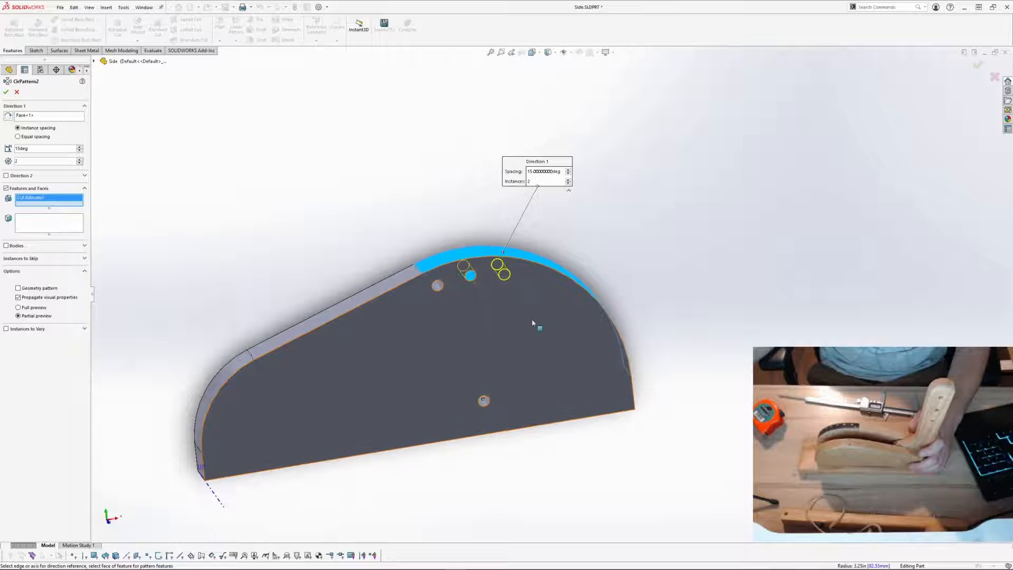
scroll(536, 327, down, 2)
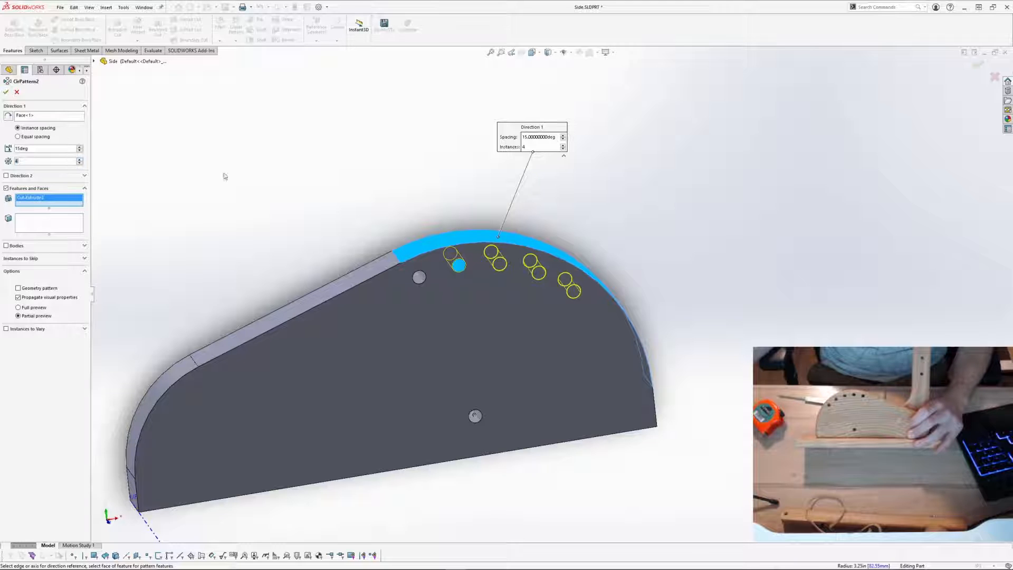
middle_drag(225, 176, 234, 149)
click(6, 93)
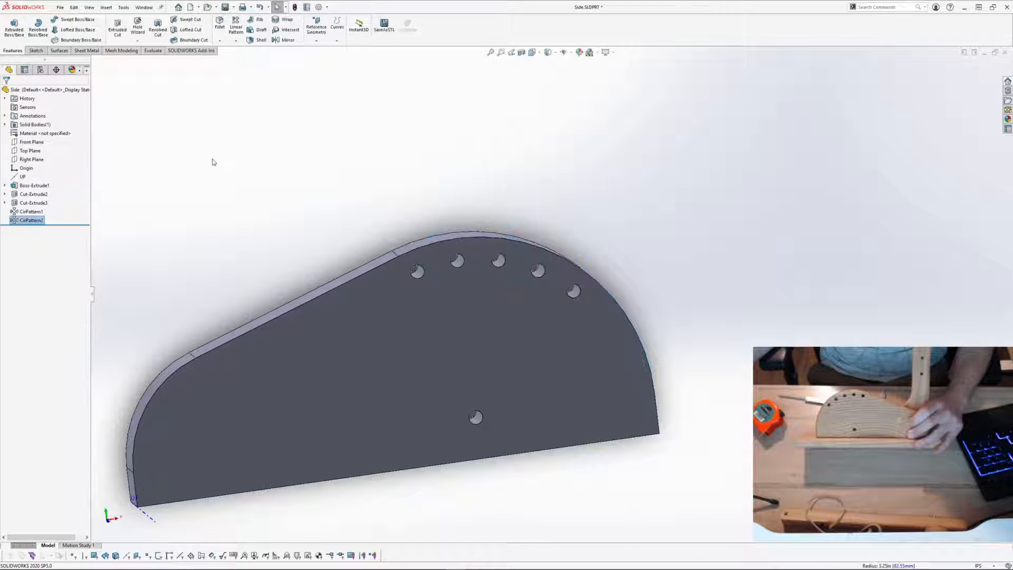
Step: Hide the UP axis in the Side part and save the part
middle_drag(311, 162, 342, 137)
scroll(342, 137, down, 2)
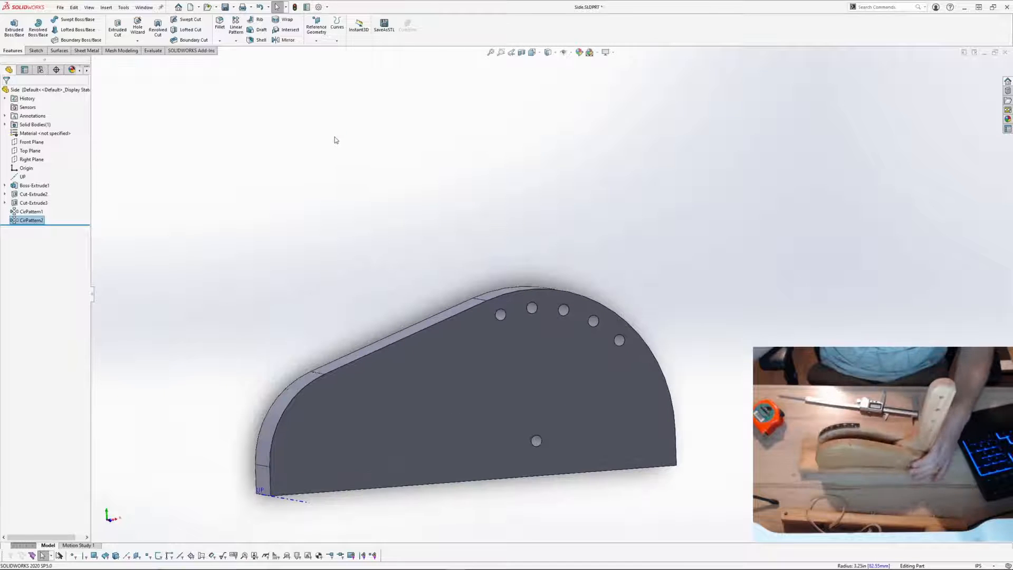
middle_drag(445, 199, 647, 276)
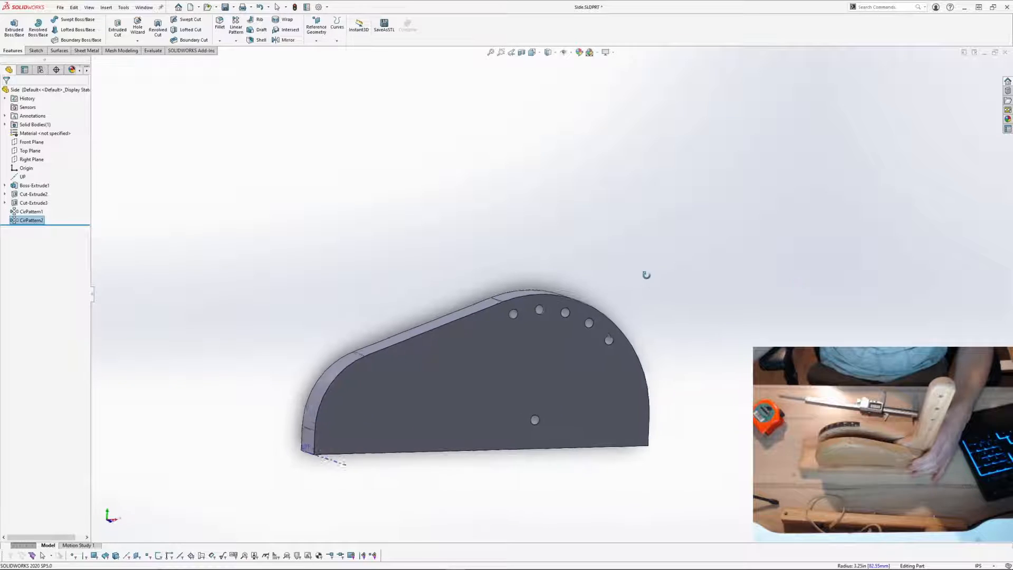
click(318, 468)
click(340, 443)
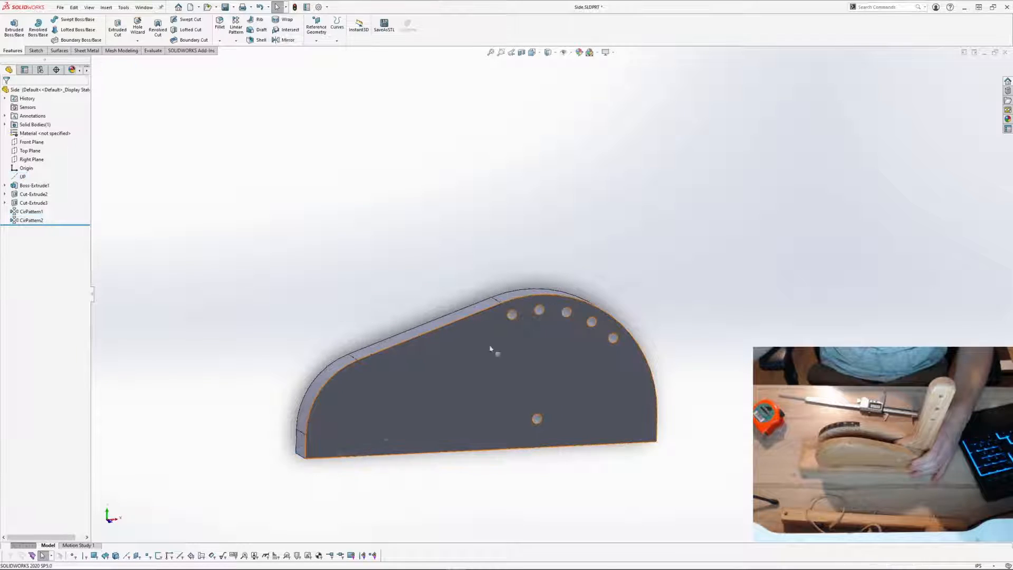
mouse_move(582, 281)
middle_down()
mouse_move(573, 283)
mouse_move(602, 277)
middle_up()
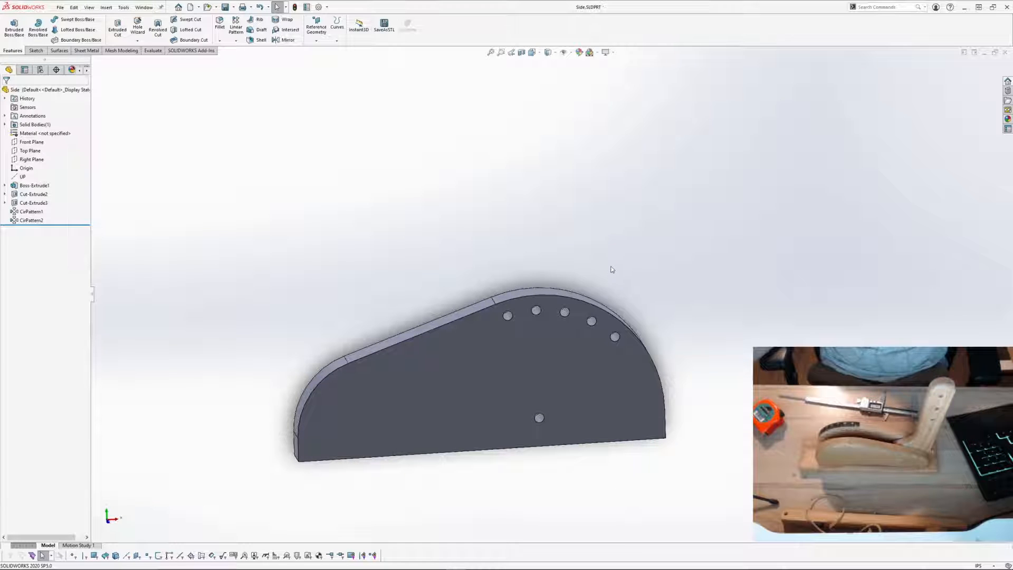
Step: Switch to the Assem1 assembly and examine the arm and both side plates with their pivot and arc holes
middle_drag(638, 285, 526, 373)
scroll(604, 301, down, 3)
click(572, 338)
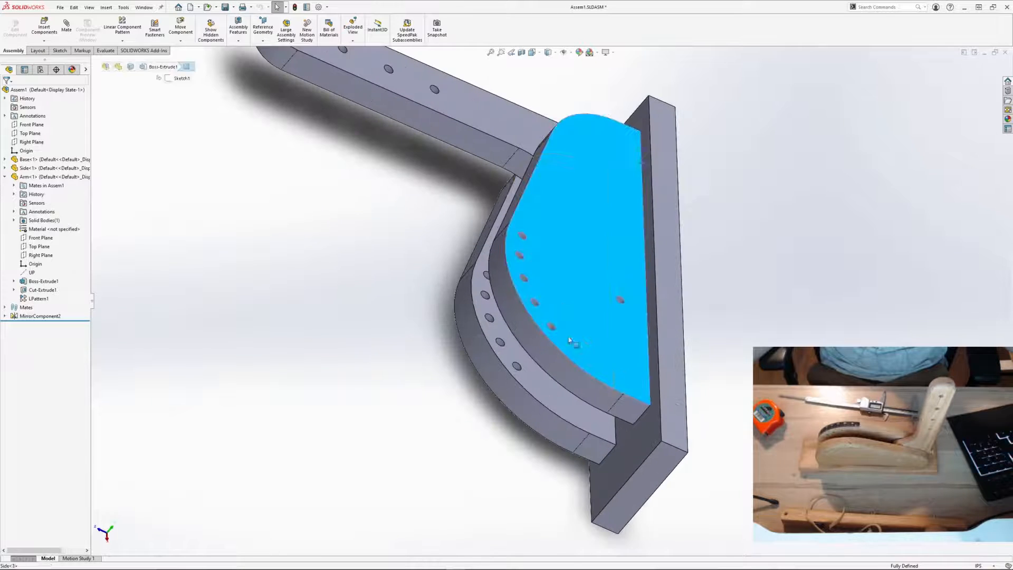
click(364, 345)
middle_drag(606, 322, 727, 192)
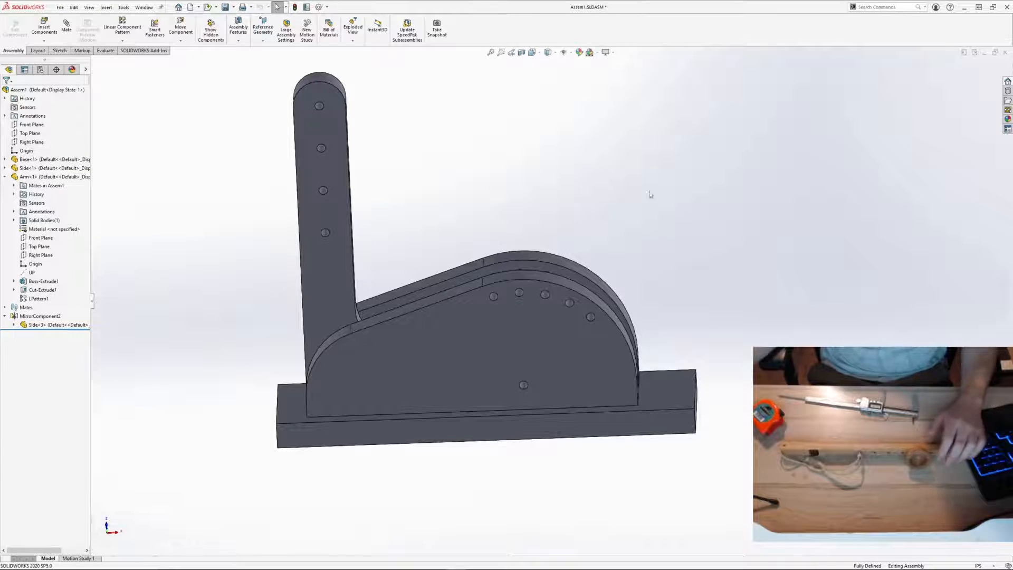
middle_drag(651, 195, 581, 238)
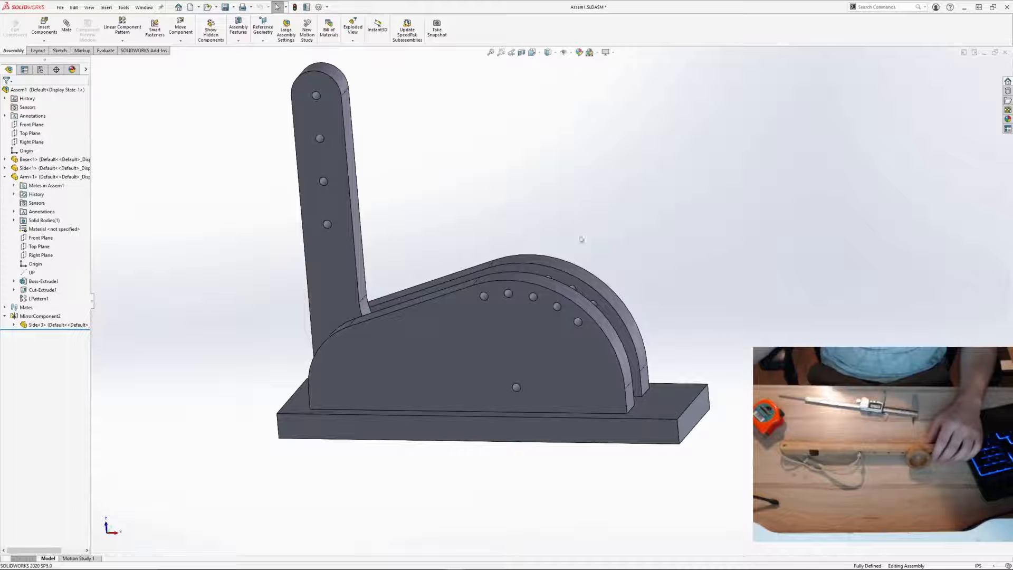
Step: Create a new part from the PROTEUS_IN template
click(190, 8)
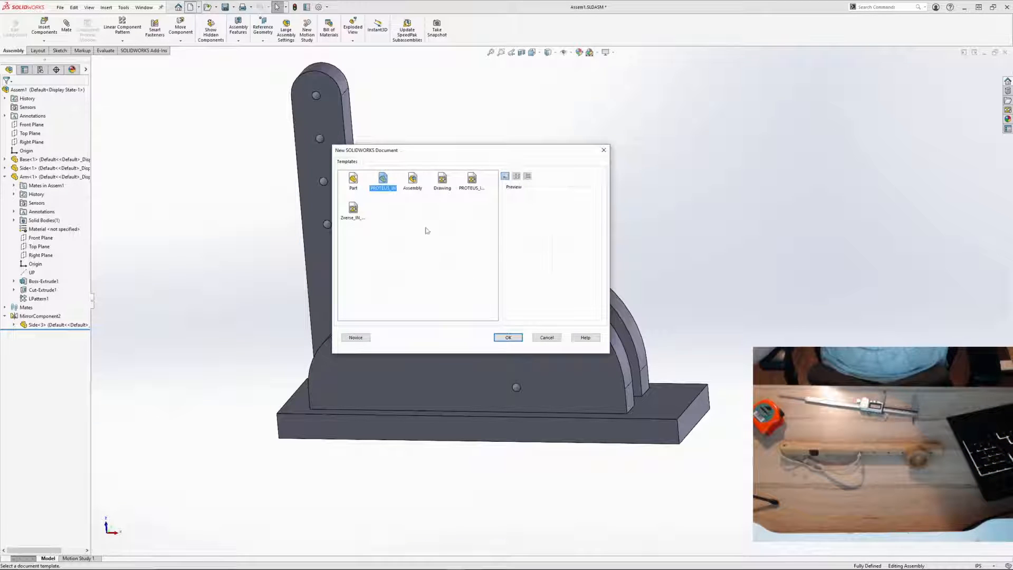
click(519, 338)
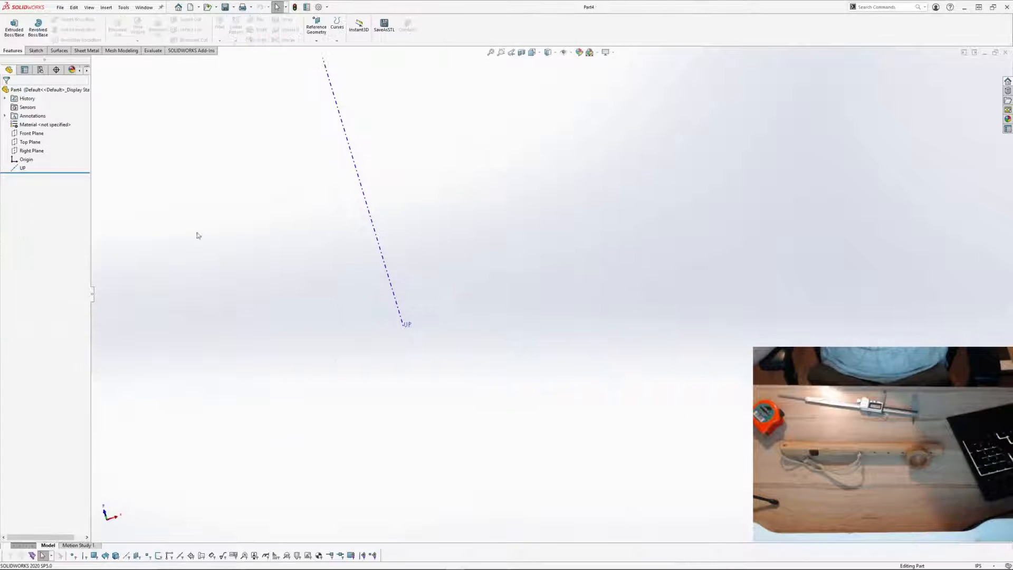
click(34, 117)
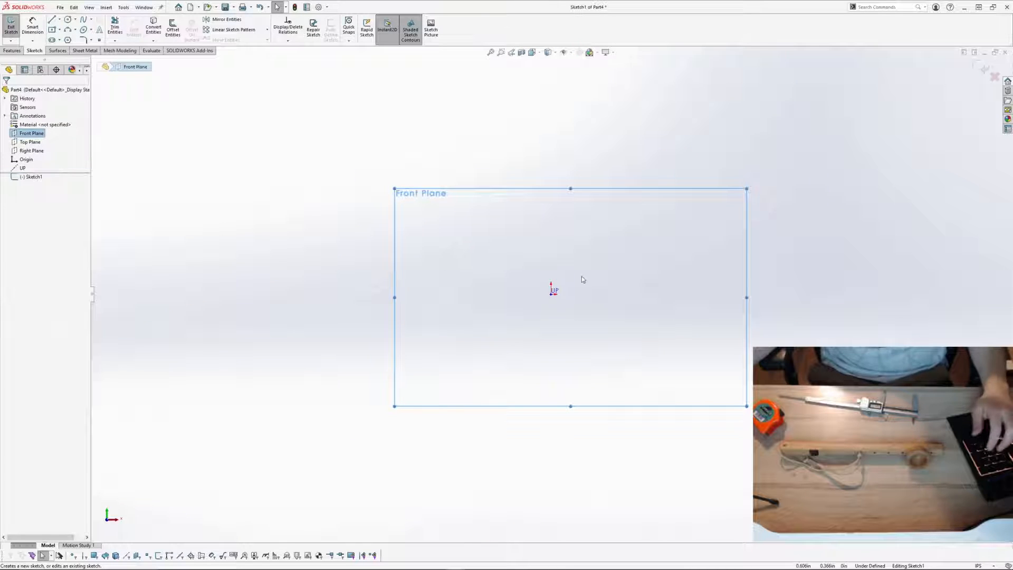
scroll(581, 276, down, 2)
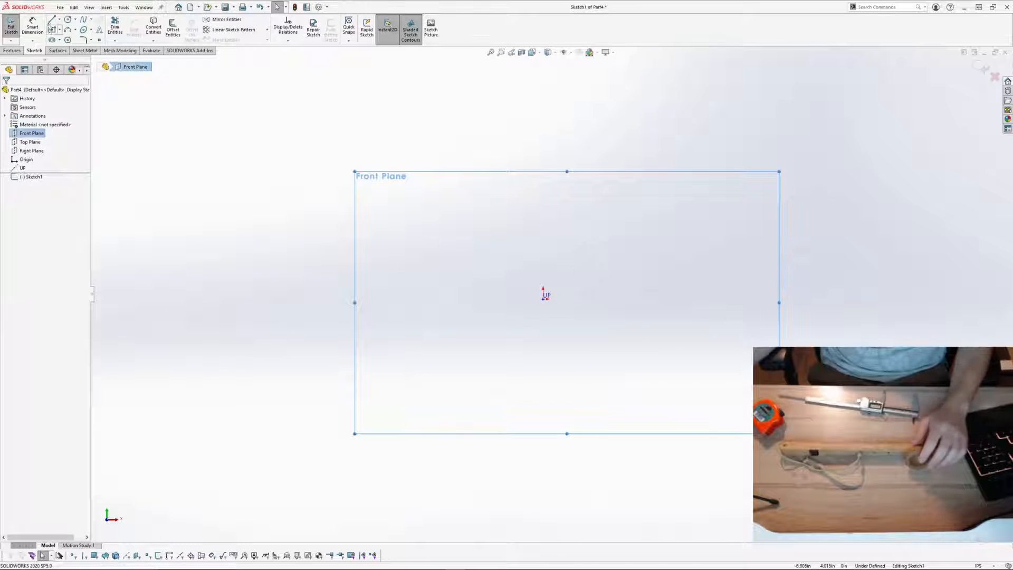
key(l)
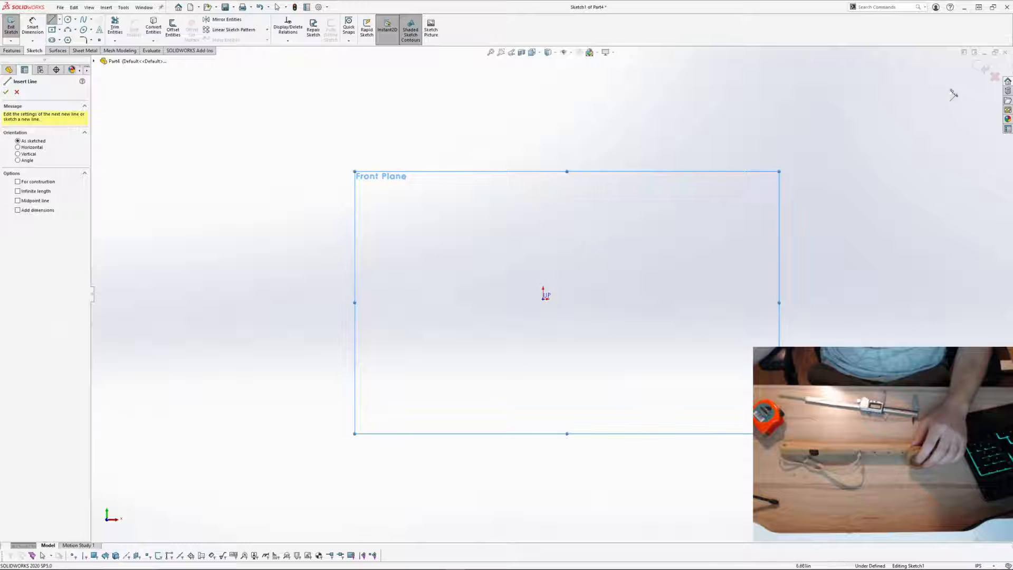
click(983, 68)
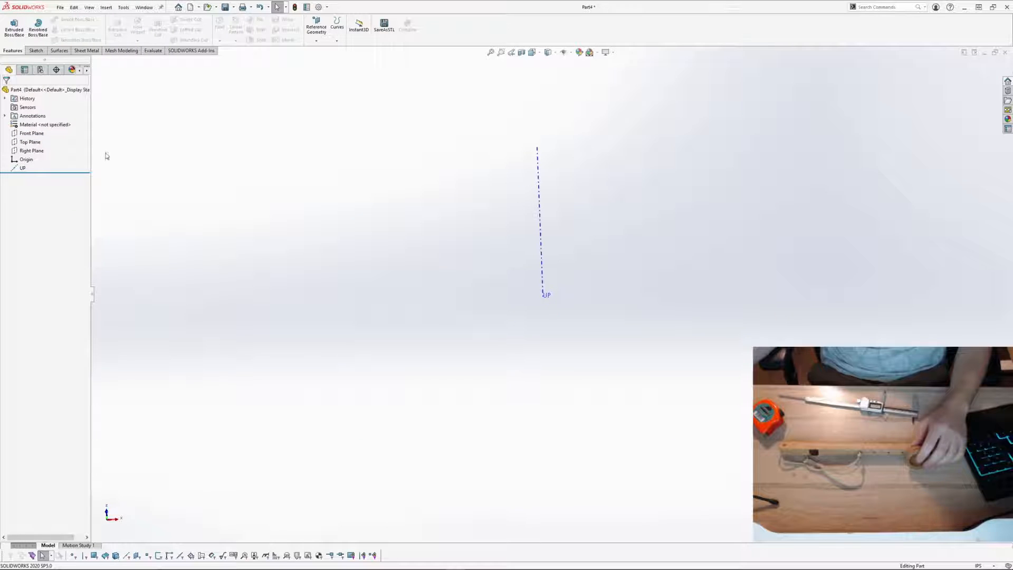
Step: On the Top Plane, sketch a half cup profile from the origin with a base line about 2 in long, a slanted wall and an inner floor line
click(33, 142)
click(41, 128)
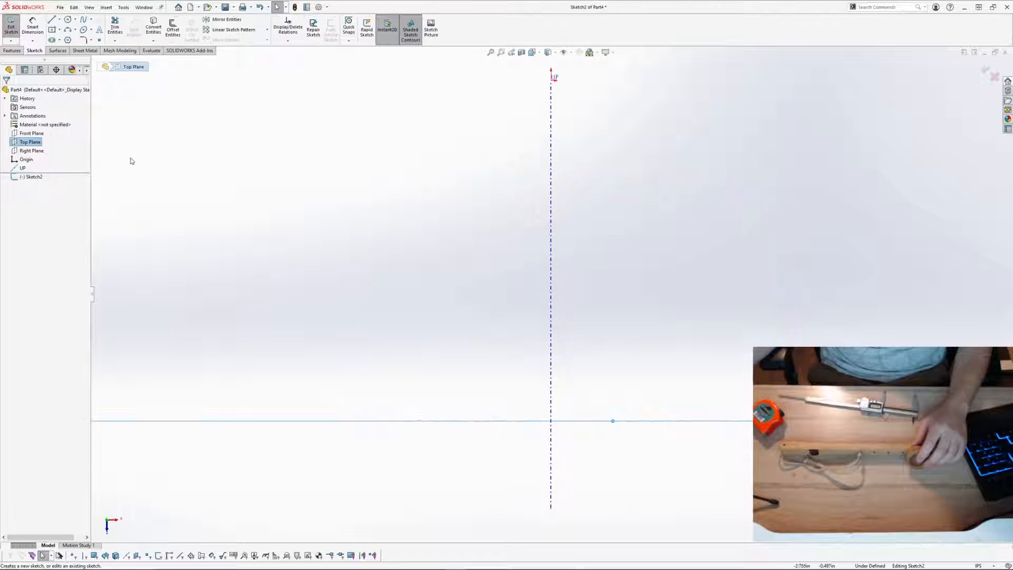
mouse_move(387, 201)
middle_down()
mouse_move(549, 192)
mouse_move(572, 162)
mouse_move(581, 242)
mouse_move(591, 244)
mouse_move(597, 196)
mouse_move(583, 249)
mouse_move(561, 173)
mouse_move(543, 178)
middle_up()
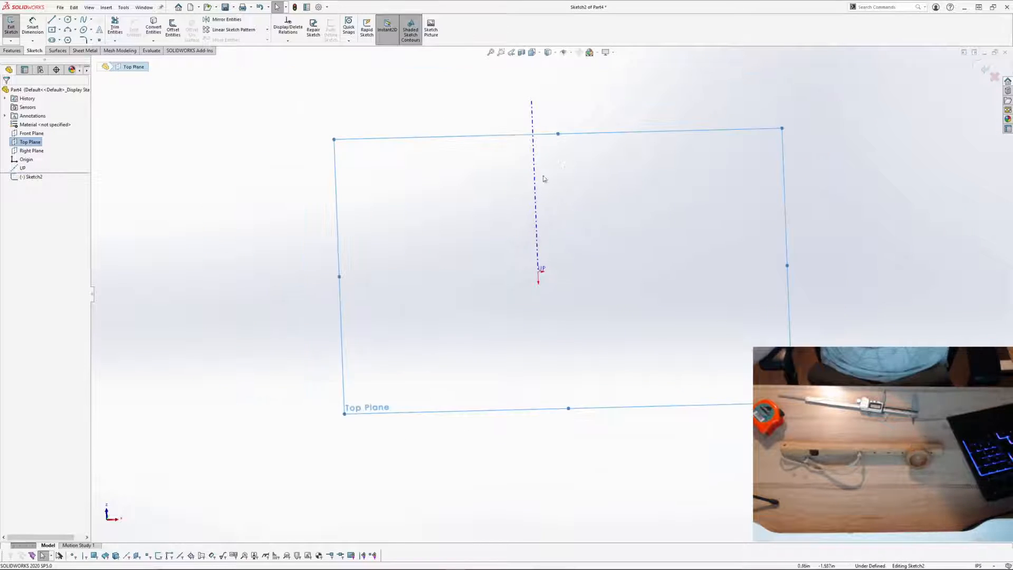
key(l)
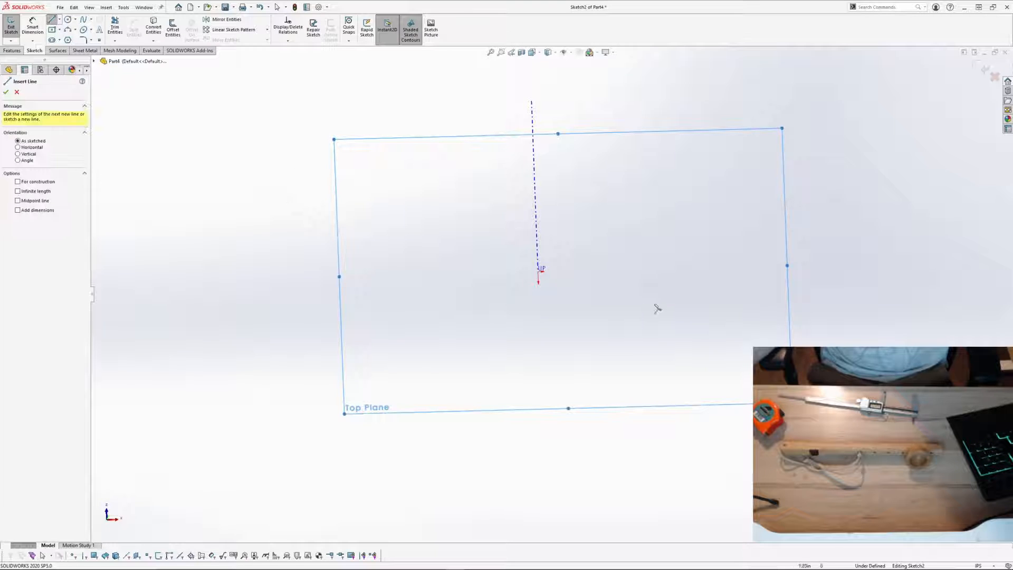
click(538, 271)
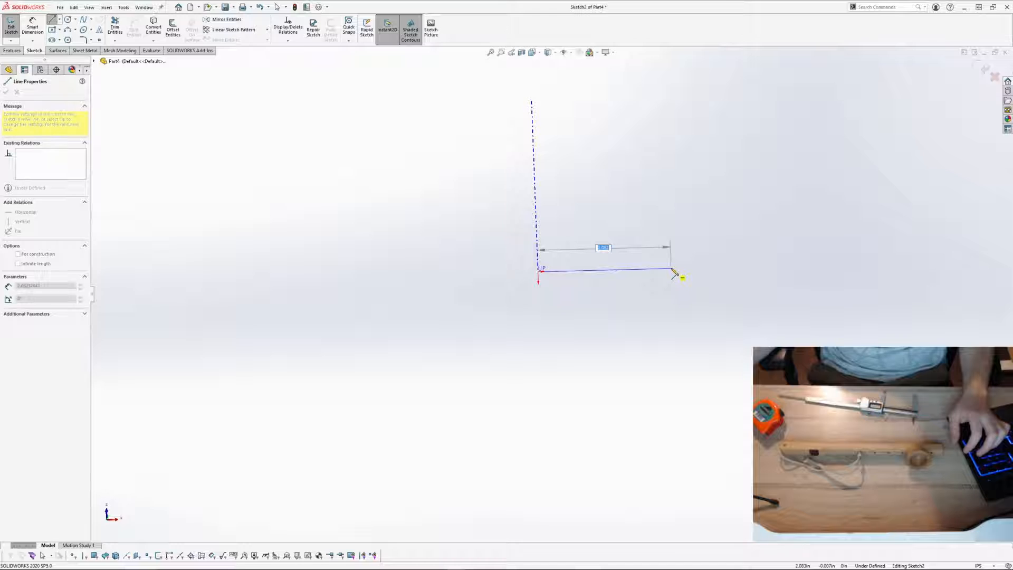
click(673, 269)
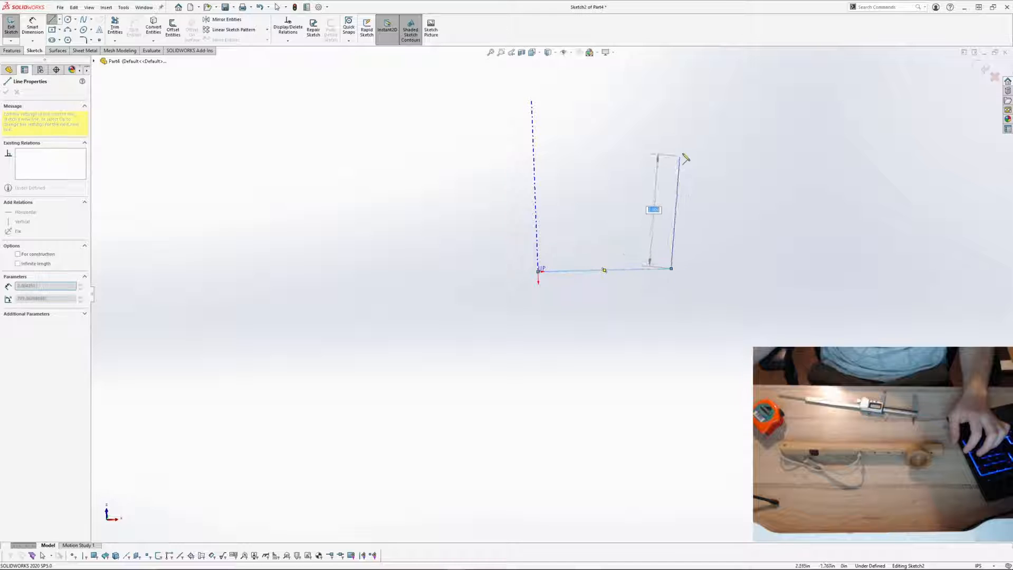
click(697, 129)
click(671, 128)
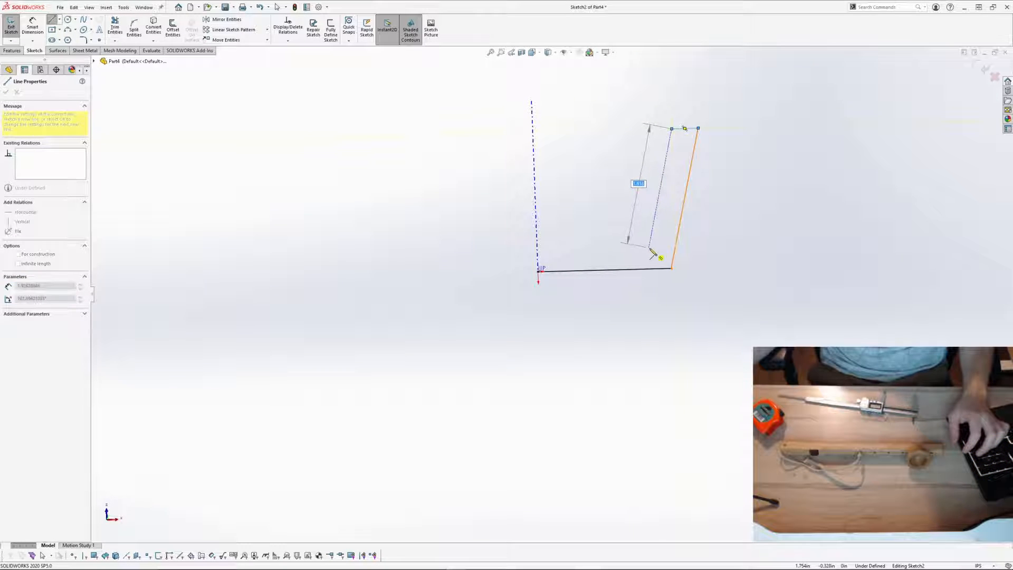
click(649, 248)
click(537, 251)
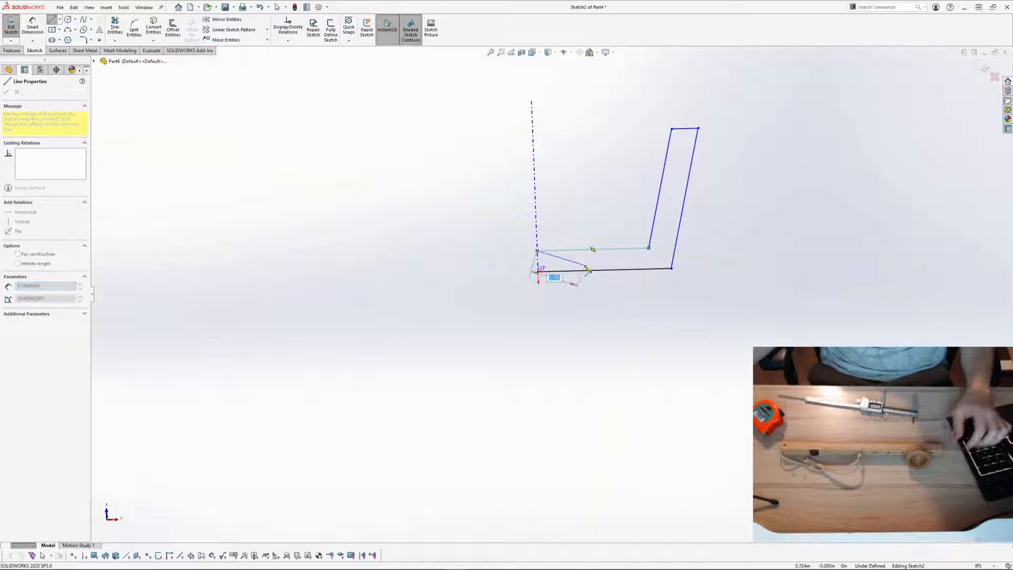
key(Escape)
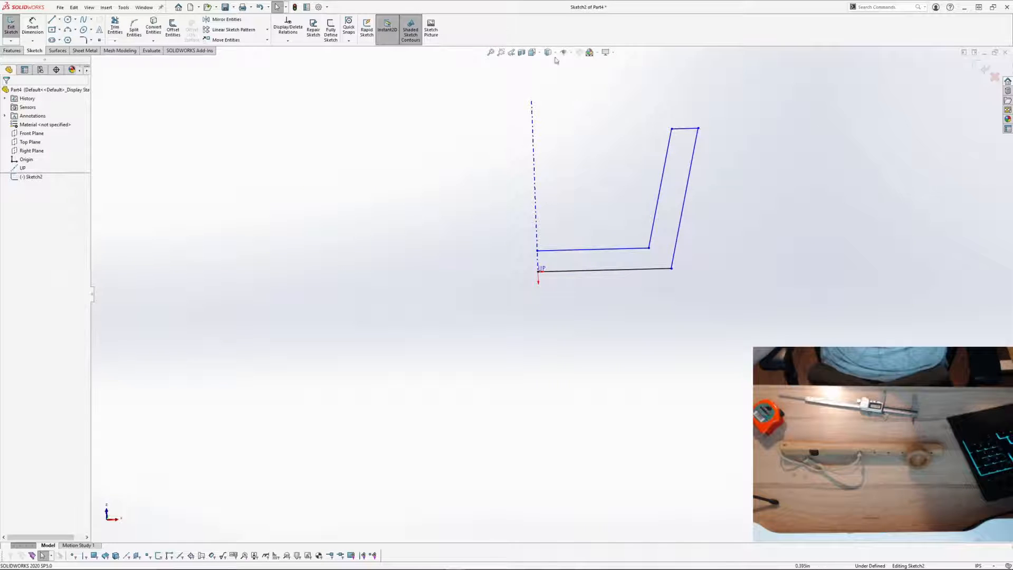
Step: Check the Y-up and Z-up view options in the view orientation settings and close them
click(539, 53)
click(540, 54)
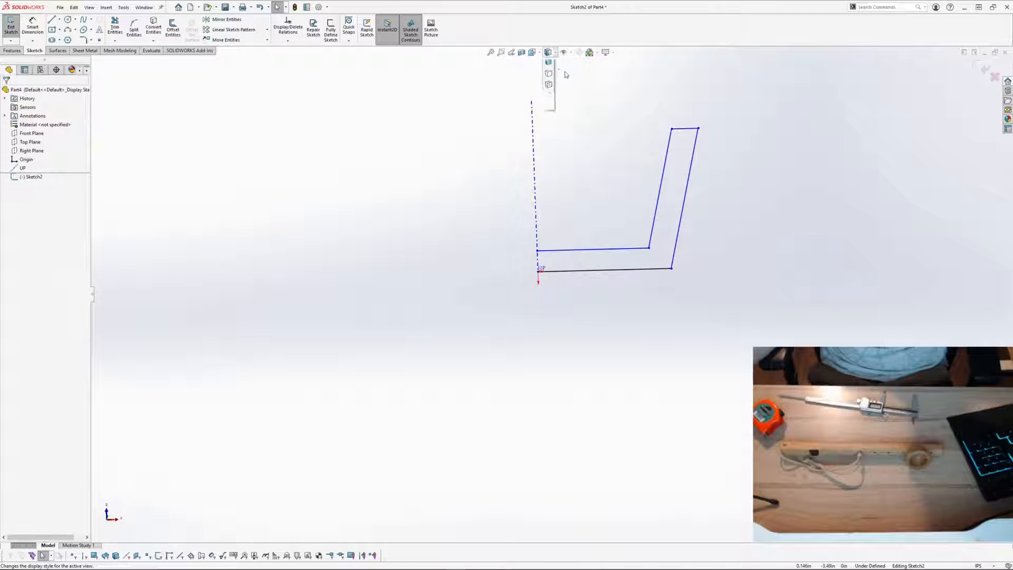
click(541, 54)
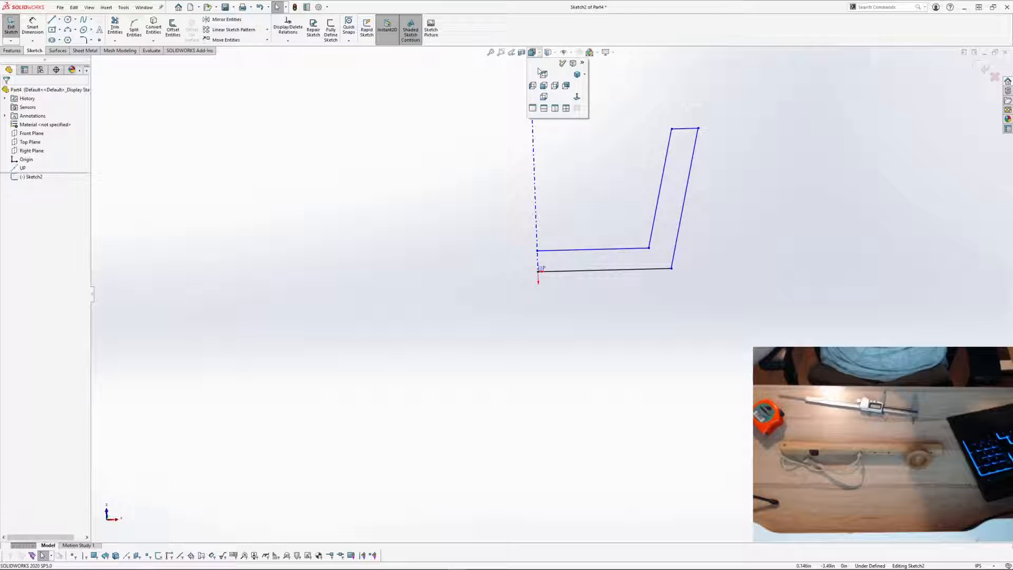
click(583, 64)
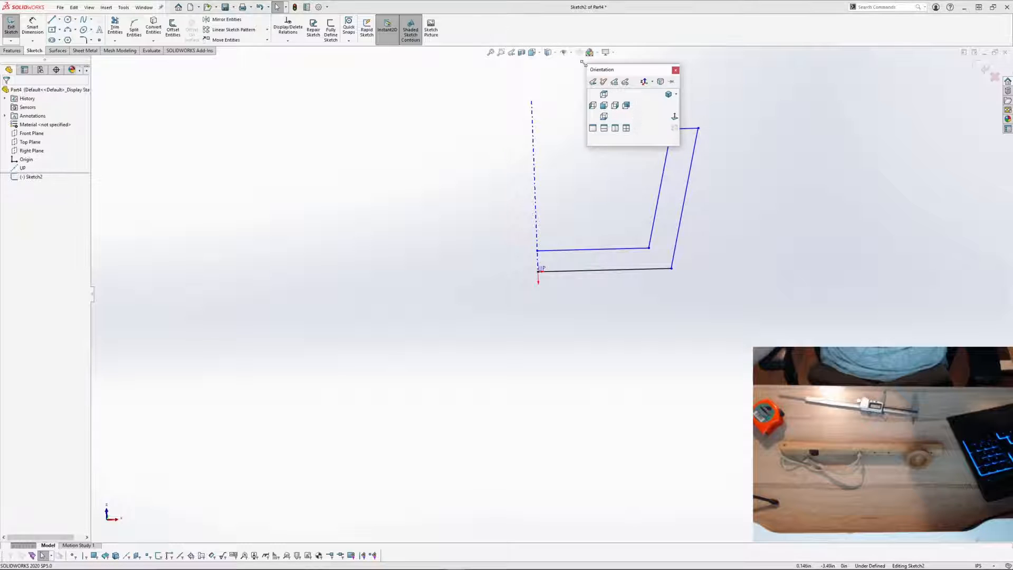
click(652, 82)
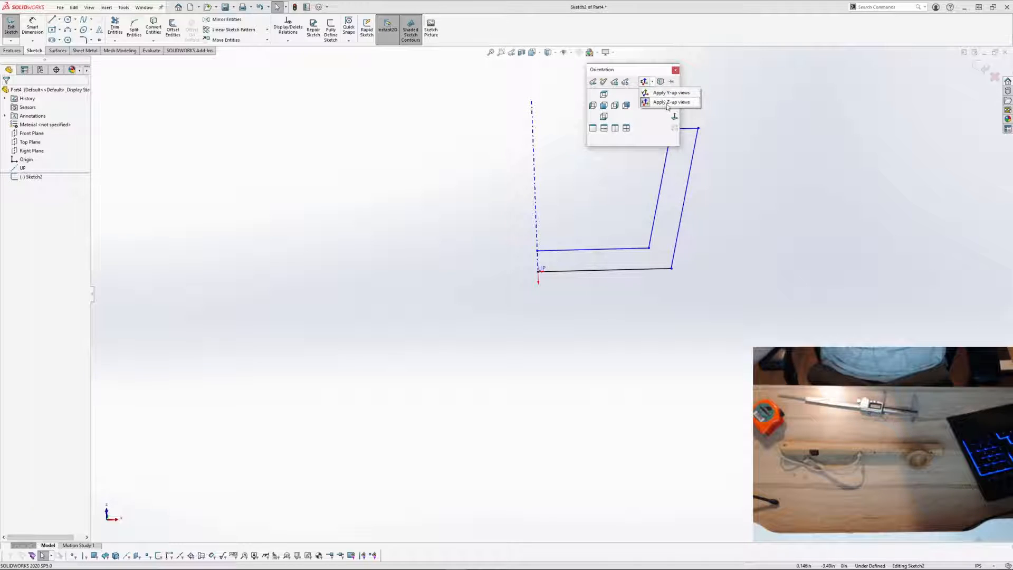
click(675, 70)
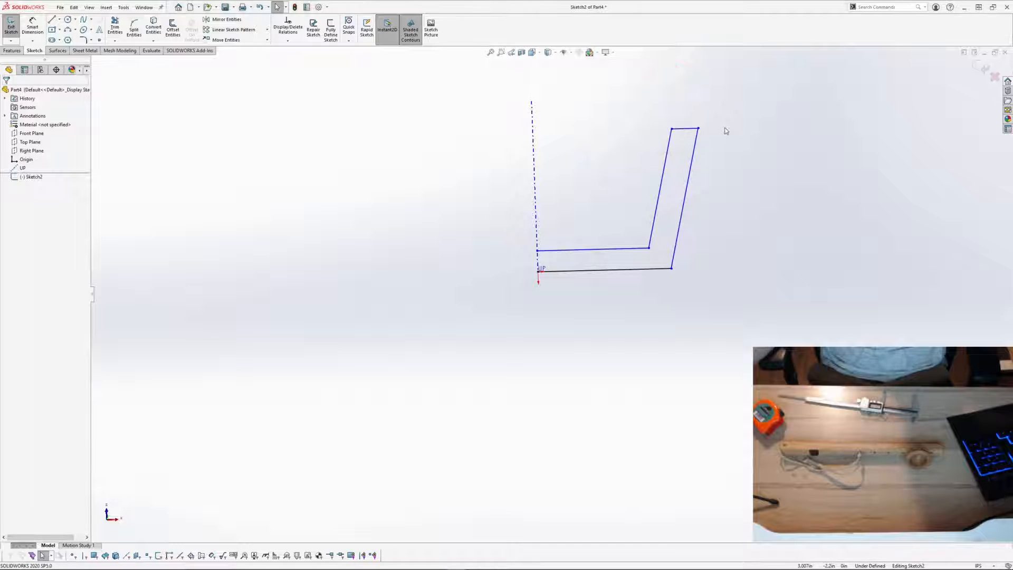
scroll(706, 140, down, 2)
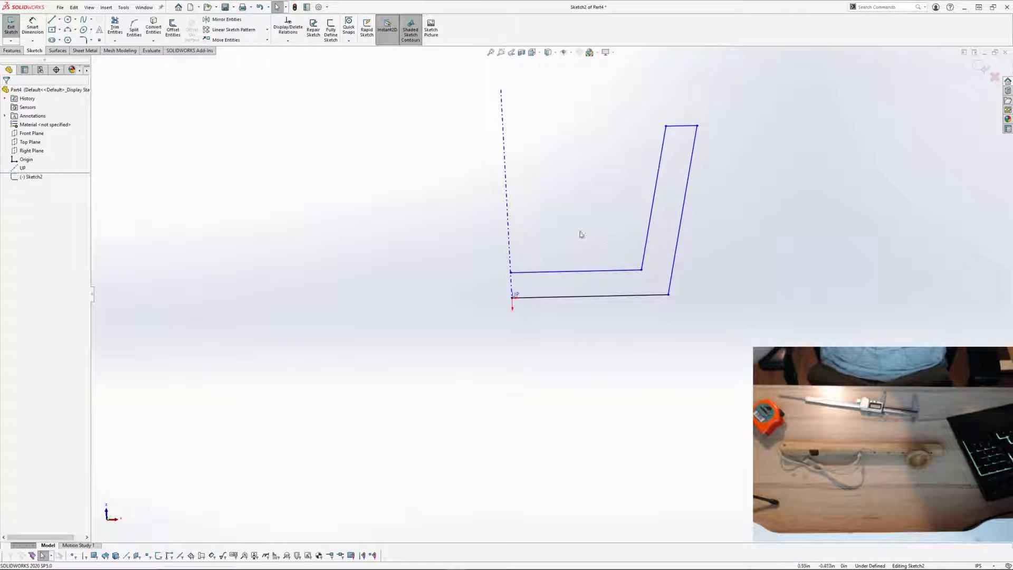
scroll(580, 235, up, 1)
middle_drag(580, 235, 608, 206)
middle_drag(558, 225, 555, 230)
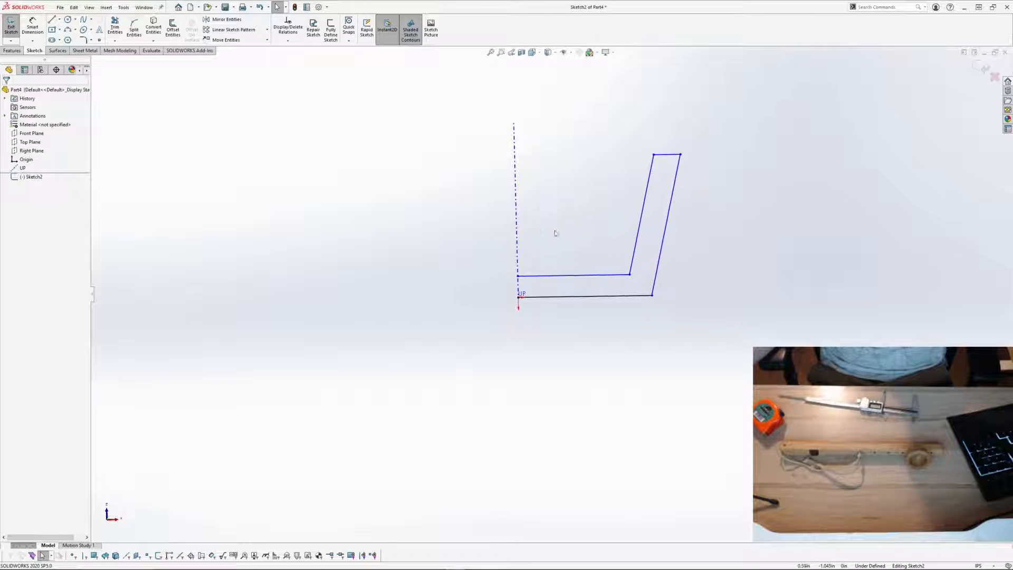
click(32, 29)
click(590, 276)
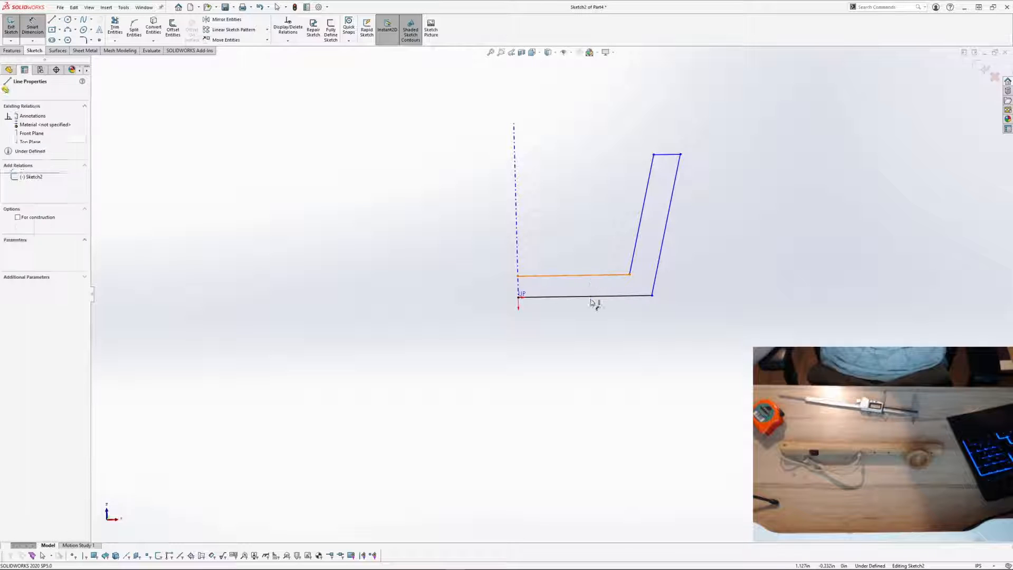
click(593, 297)
click(443, 277)
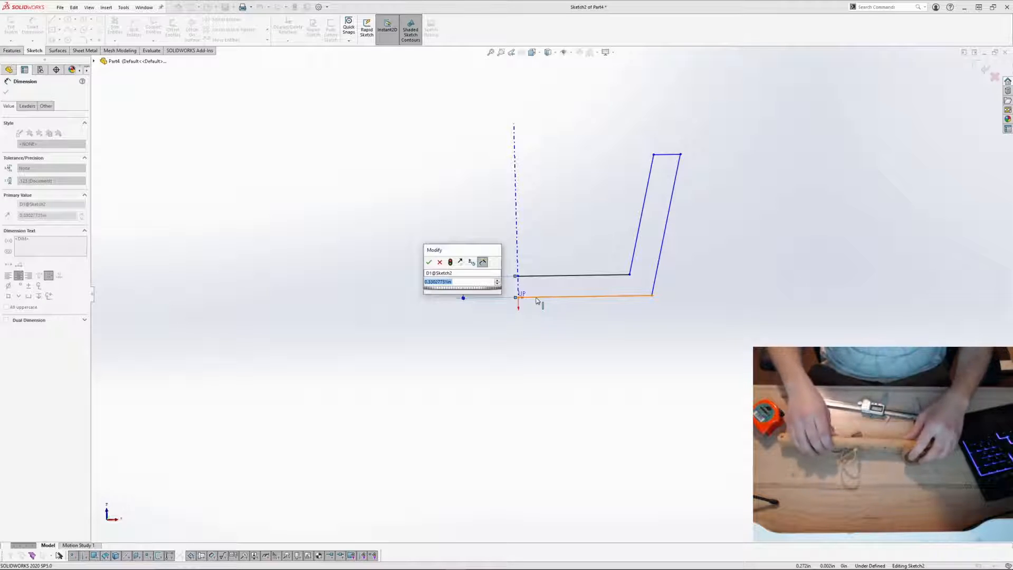
key(Return)
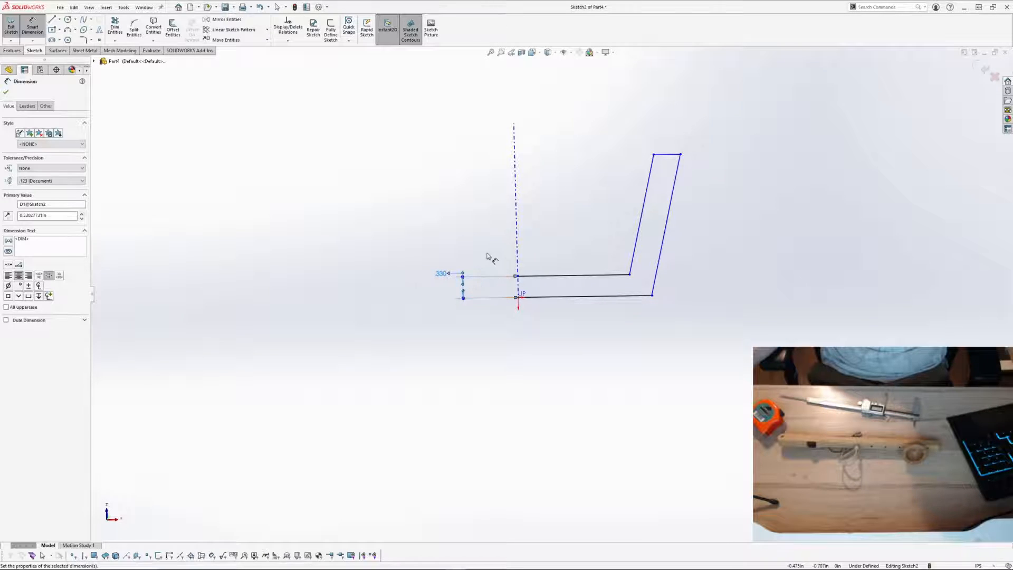
key(Delete)
Step: Delete the inner floor line and the inner slanted wall line from the cup profile
click(600, 275)
key(Delete)
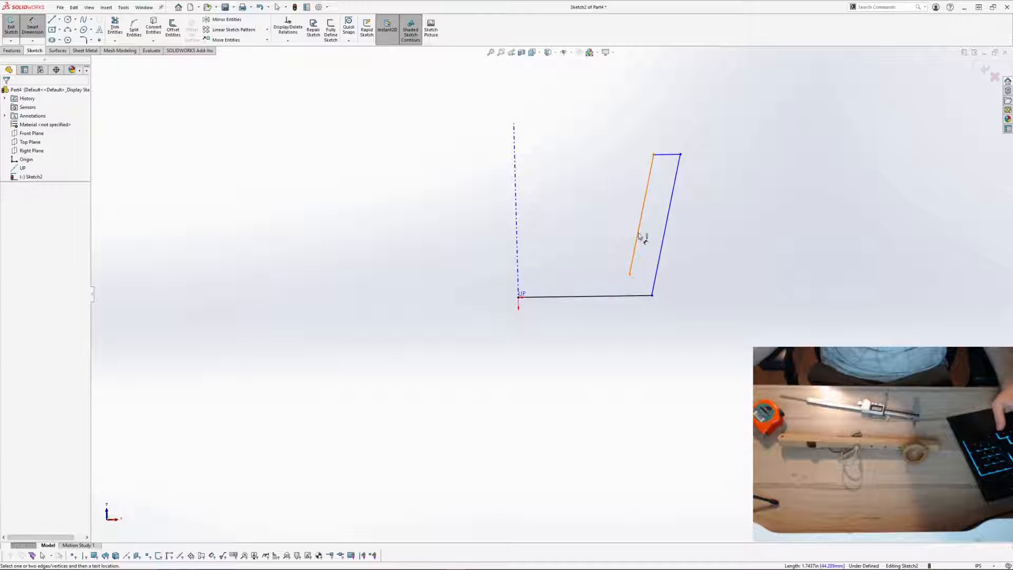
click(642, 237)
key(Delete)
key(Escape)
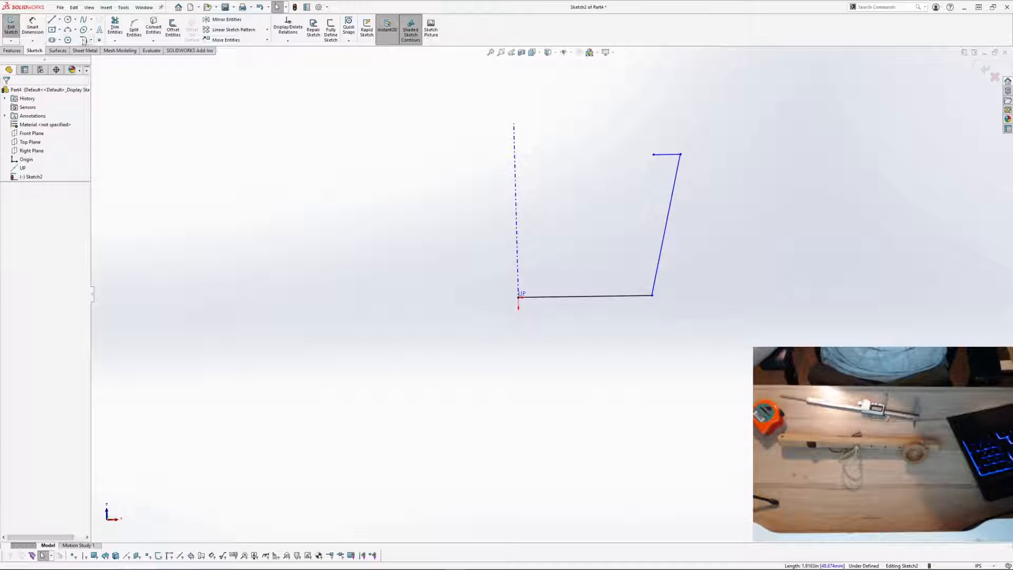
Step: Draw a three-point arc bulging downward from the rim line's inner end to the vertical centerline above the base
click(67, 30)
click(654, 154)
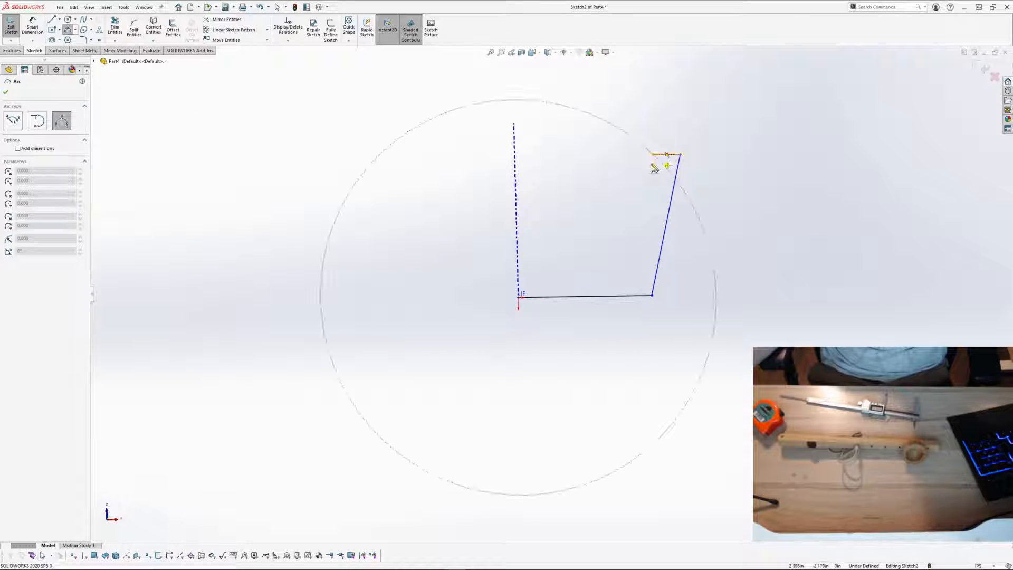
click(518, 259)
click(588, 246)
key(Escape)
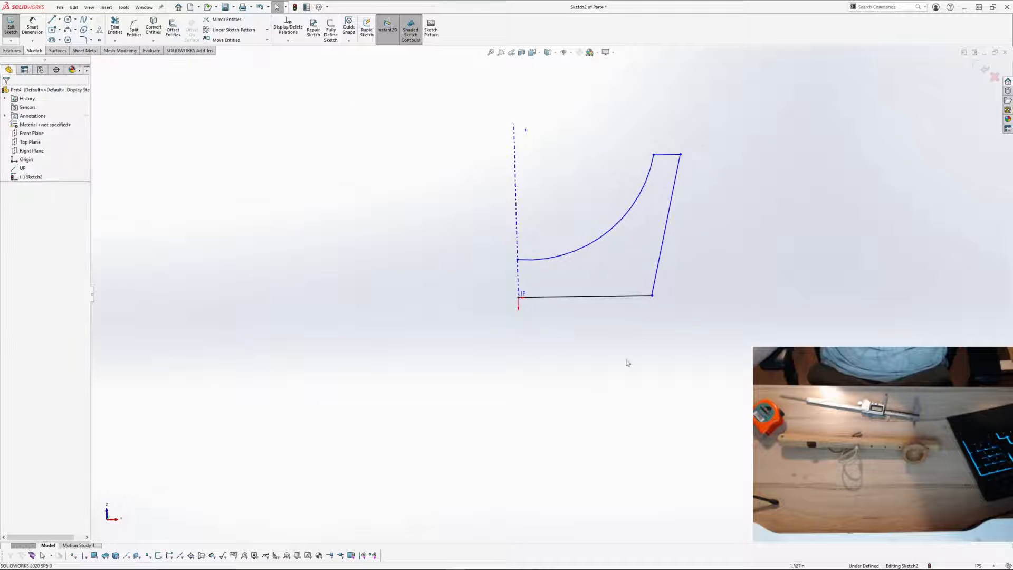
Step: Dimension the inner arc and display the dimension as a diameter
scroll(667, 206, down, 1)
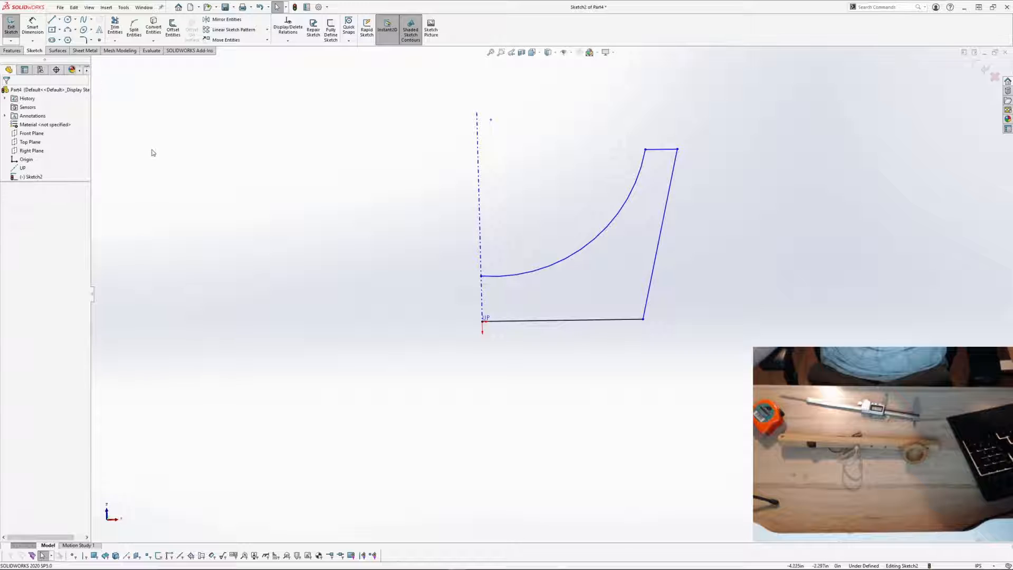
click(33, 26)
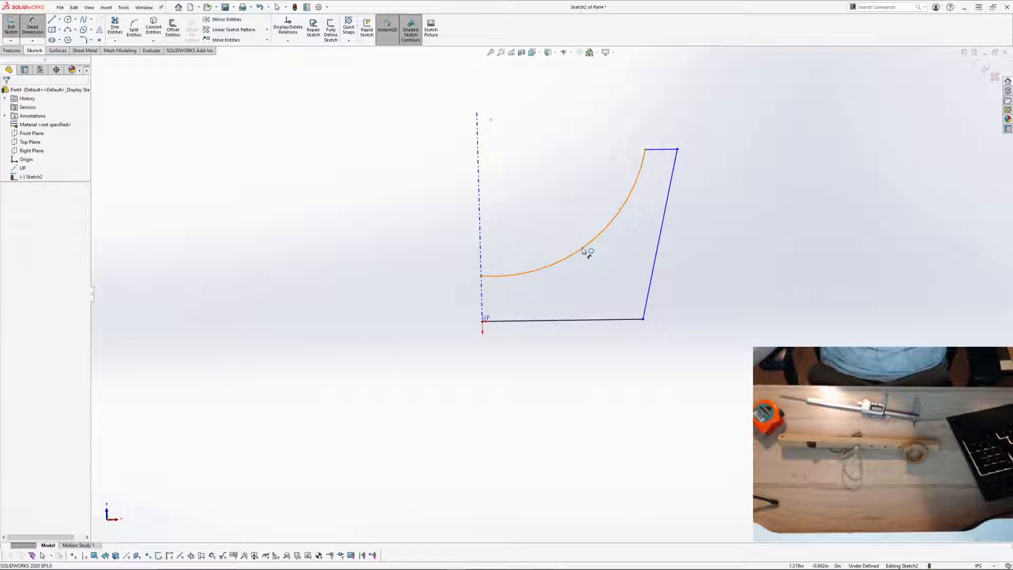
click(584, 251)
click(538, 180)
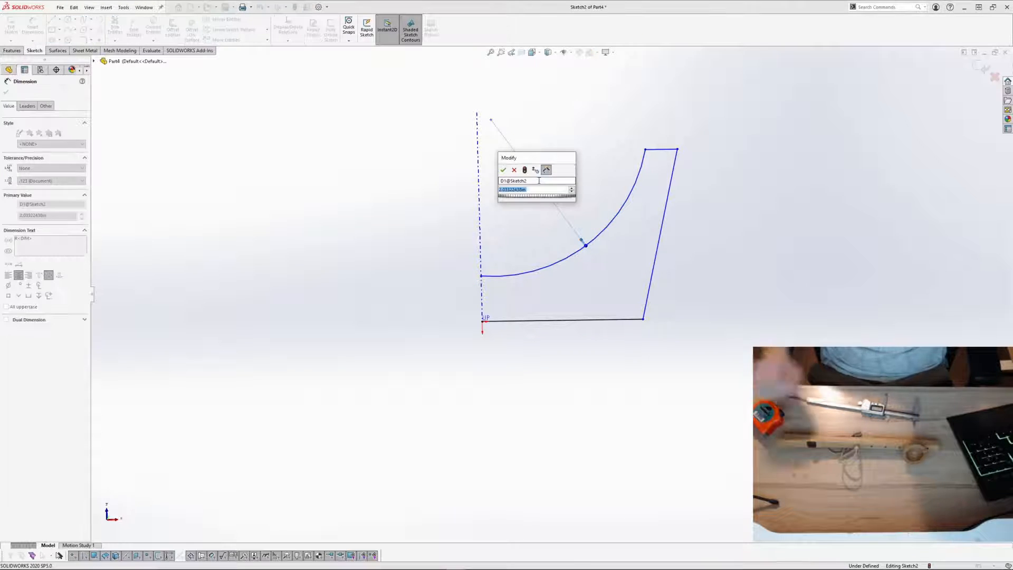
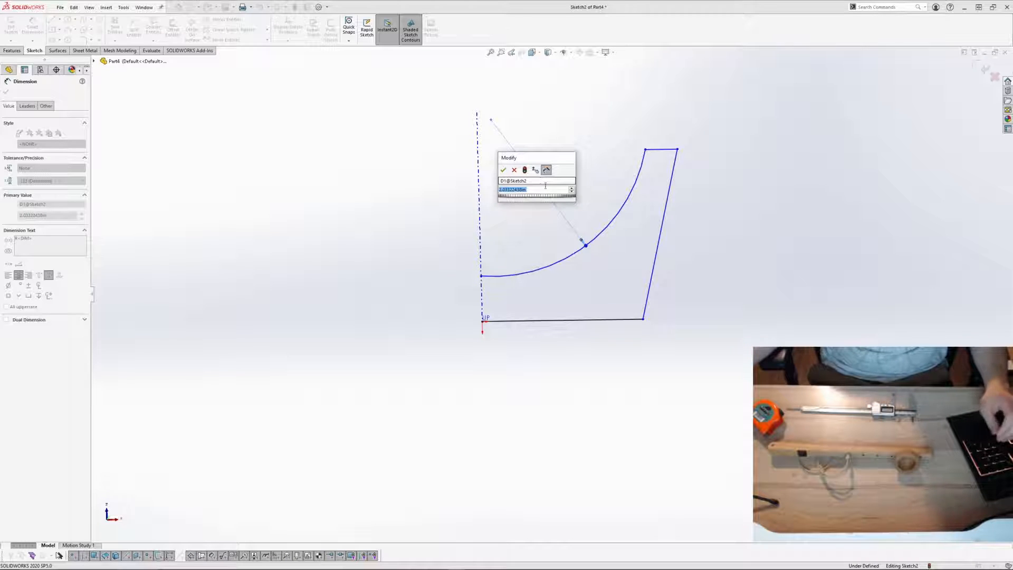
key(Return)
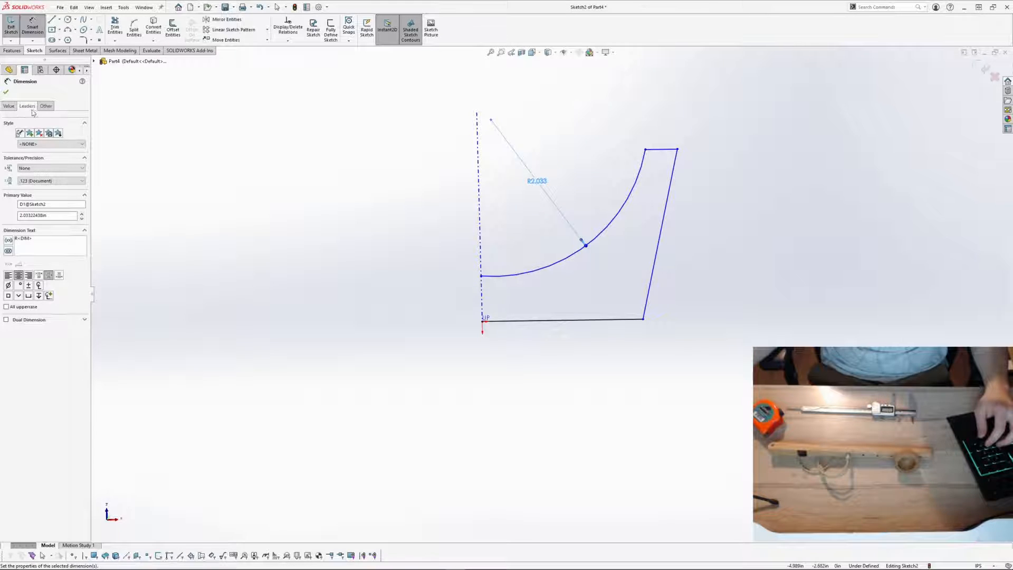
click(28, 106)
click(33, 160)
click(6, 93)
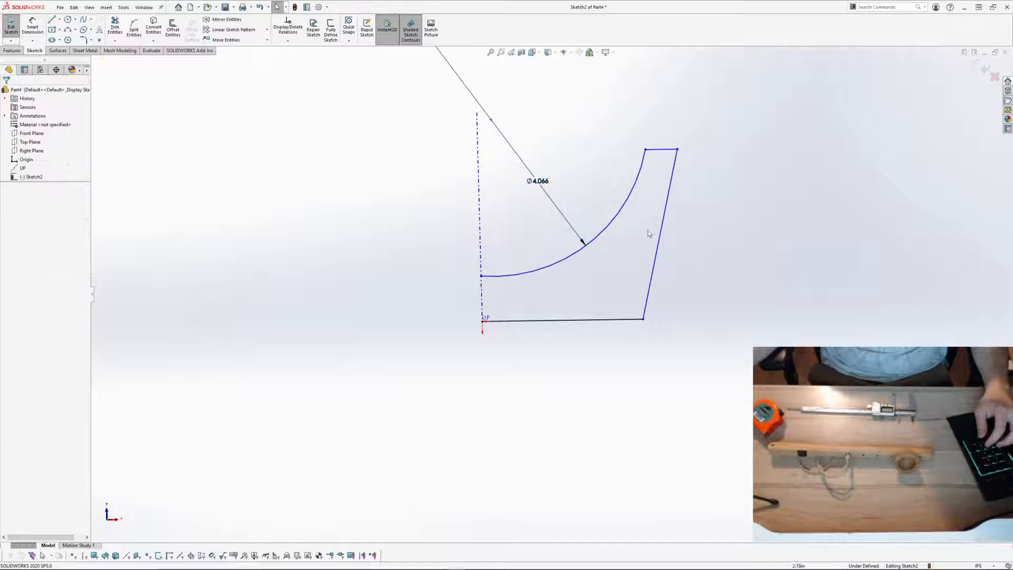
Step: Set the inner arc's diameter to 1.5 in
click(547, 181)
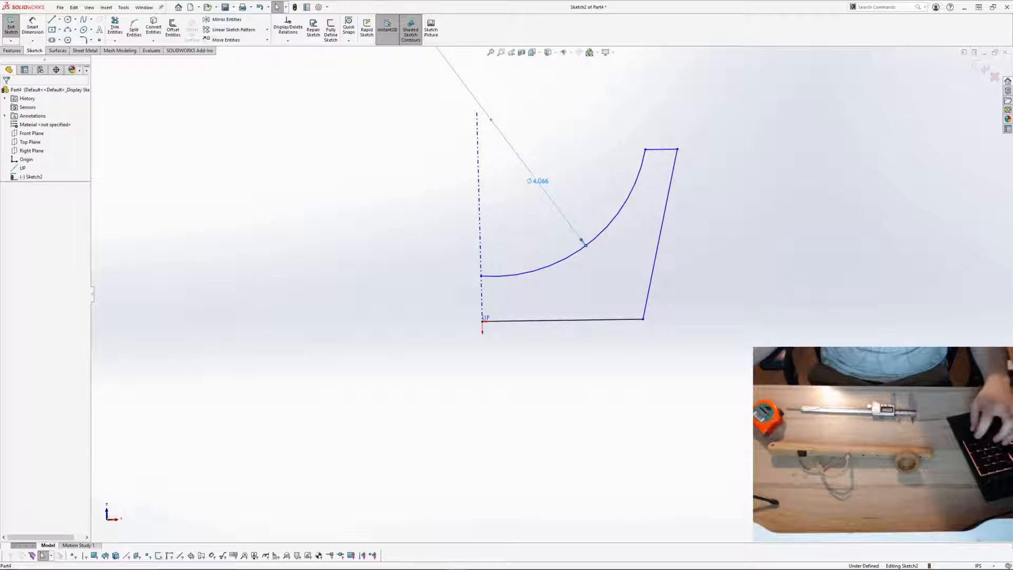
text(1.5)
key(Return)
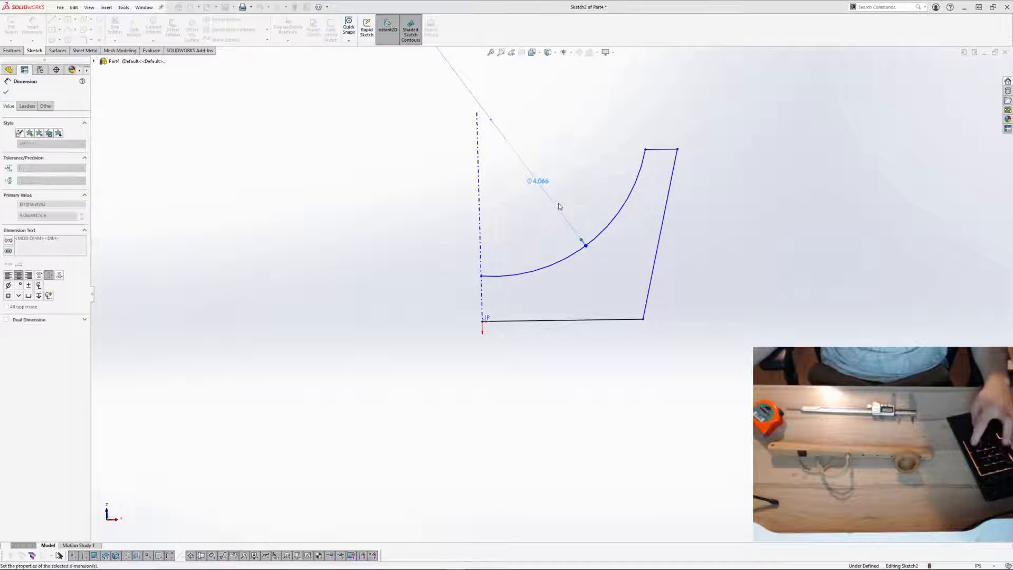
click(601, 218)
Step: Make the arc's loose lower endpoint coincident with the vertical centerline
click(584, 197)
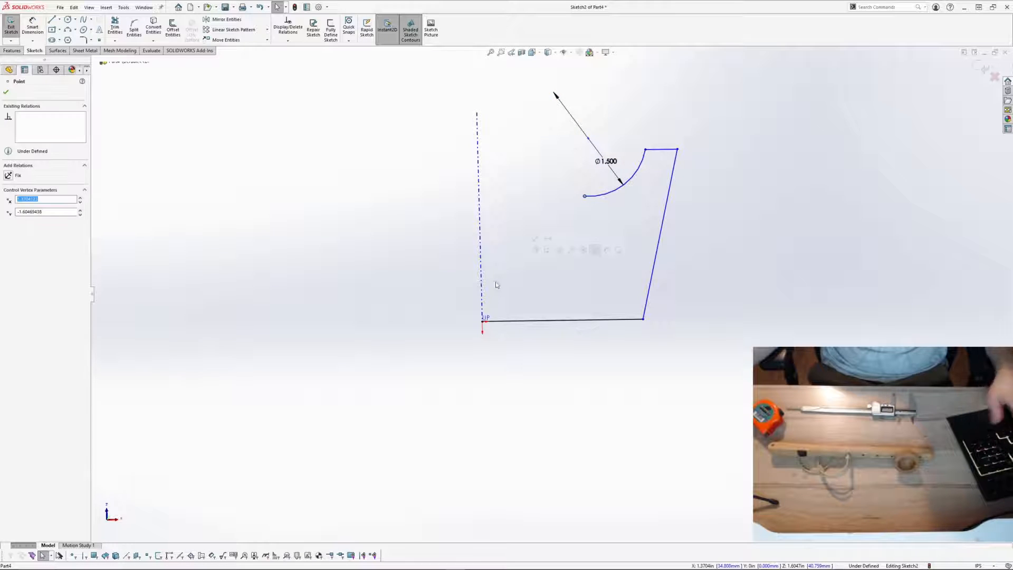
ctrl+click(480, 227)
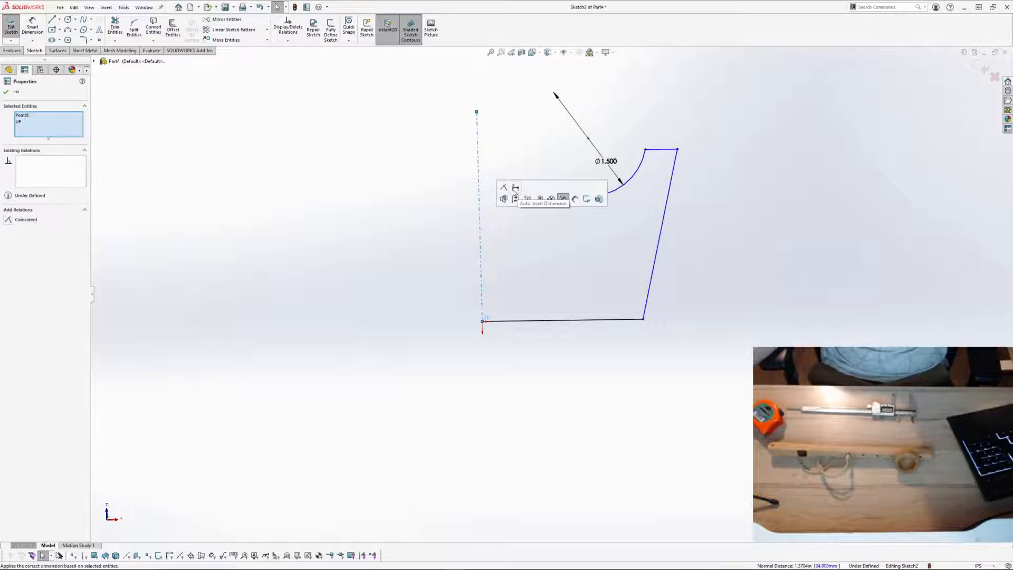
click(563, 200)
click(547, 127)
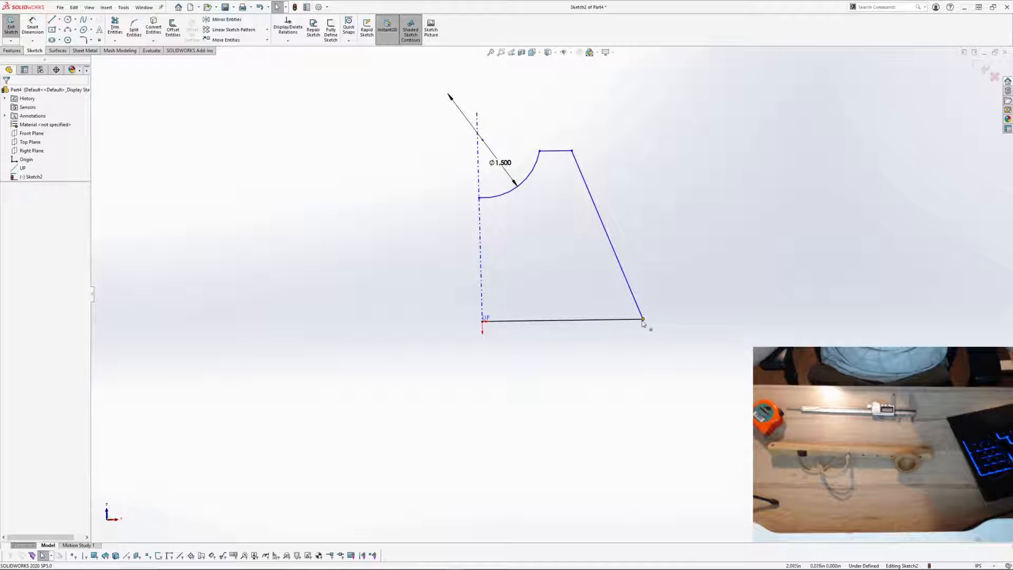
Step: Reshape the profile by shortening the base line and lowering the rim line and the arc's lower end
click(612, 320)
click(637, 307)
click(648, 322)
drag(641, 320, 530, 321)
drag(547, 152, 546, 214)
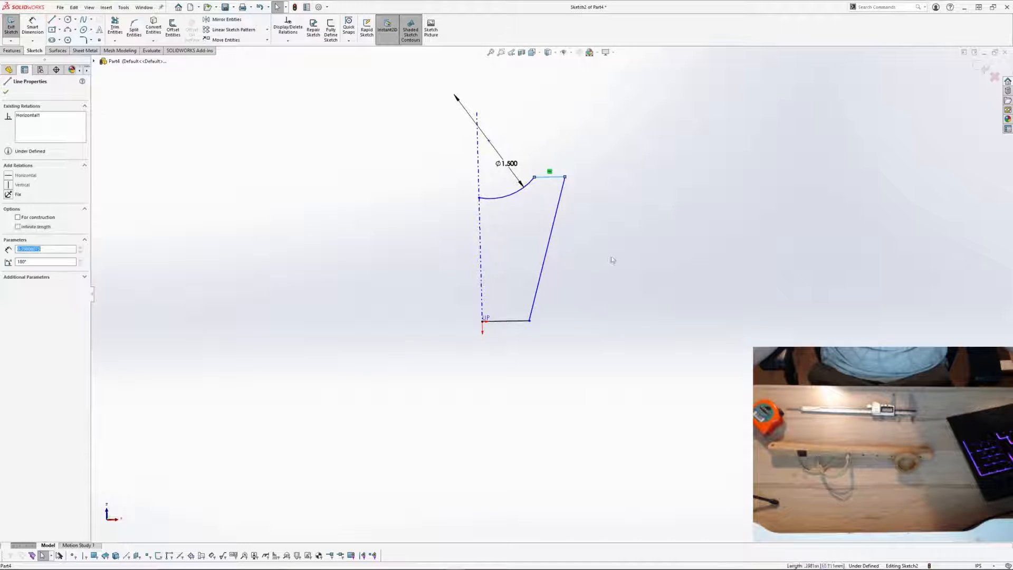
click(612, 260)
drag(480, 199, 485, 266)
drag(556, 178, 549, 246)
click(599, 323)
Step: Make the arc's center point coincident with the vertical centerline
scroll(547, 259, down, 3)
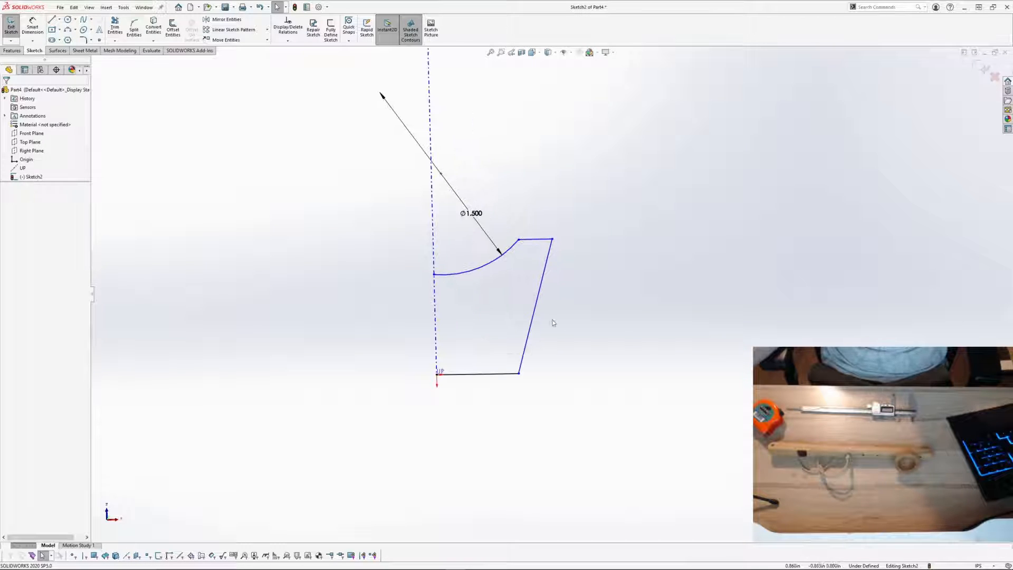
click(441, 174)
ctrl+click(433, 203)
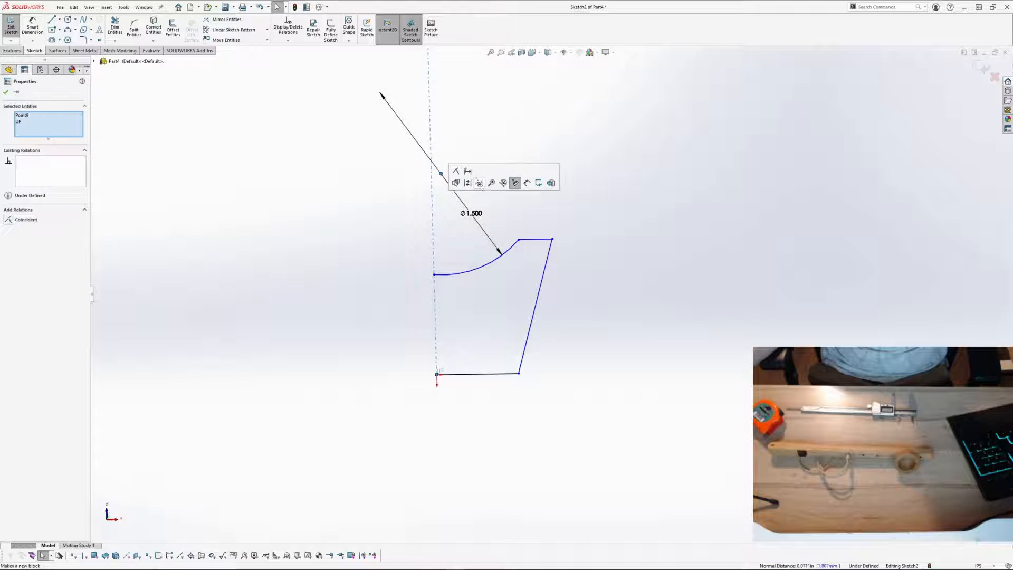
click(457, 173)
Step: Make the rim line coincident with the arc's center and raise the arc's lower end along the centerline
click(518, 239)
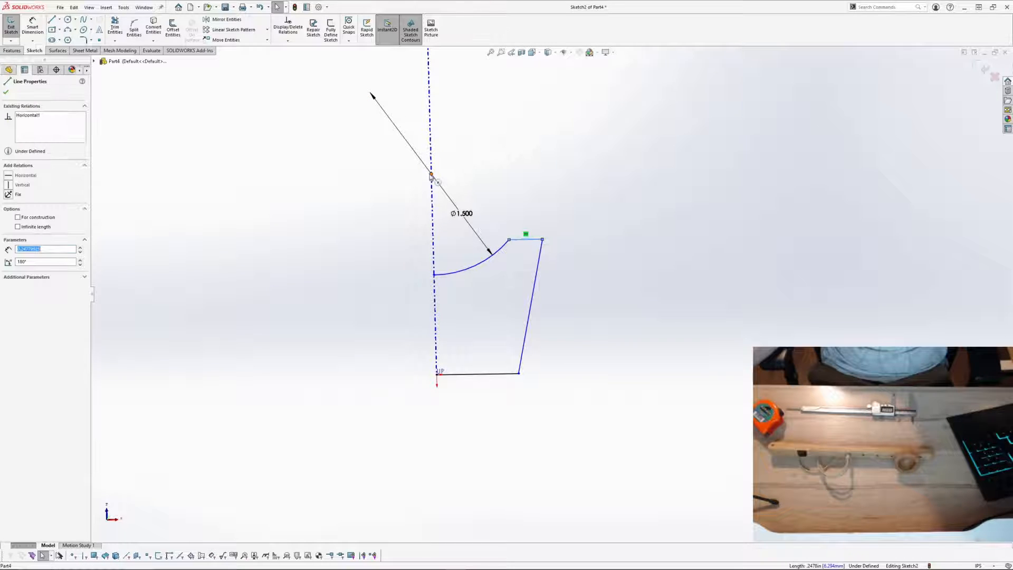
ctrl+click(431, 174)
click(467, 140)
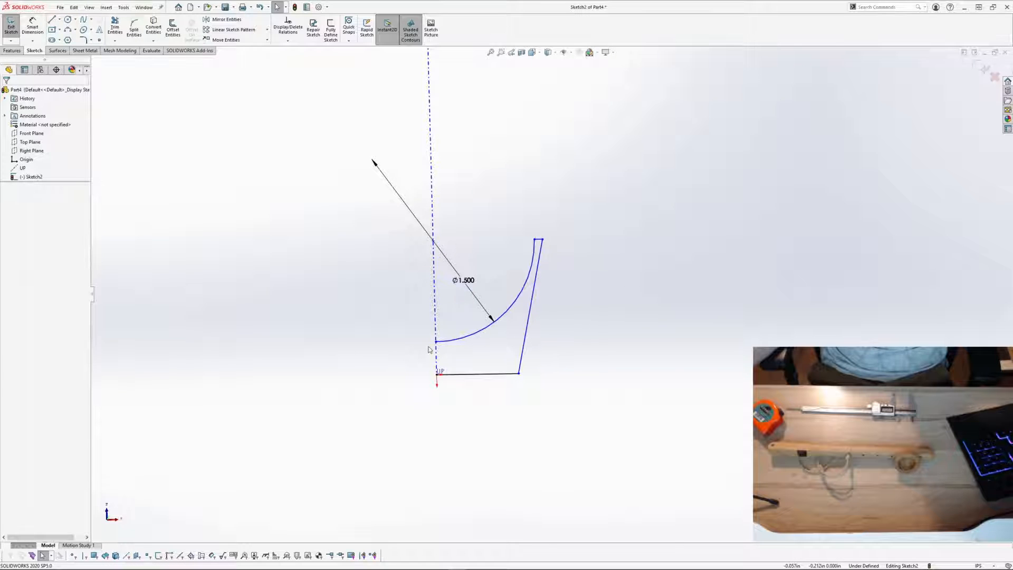
drag(437, 345, 436, 296)
click(605, 344)
Step: Draw a vertical line about 0.46 in long upward from the rim line's inner end
scroll(526, 229, down, 3)
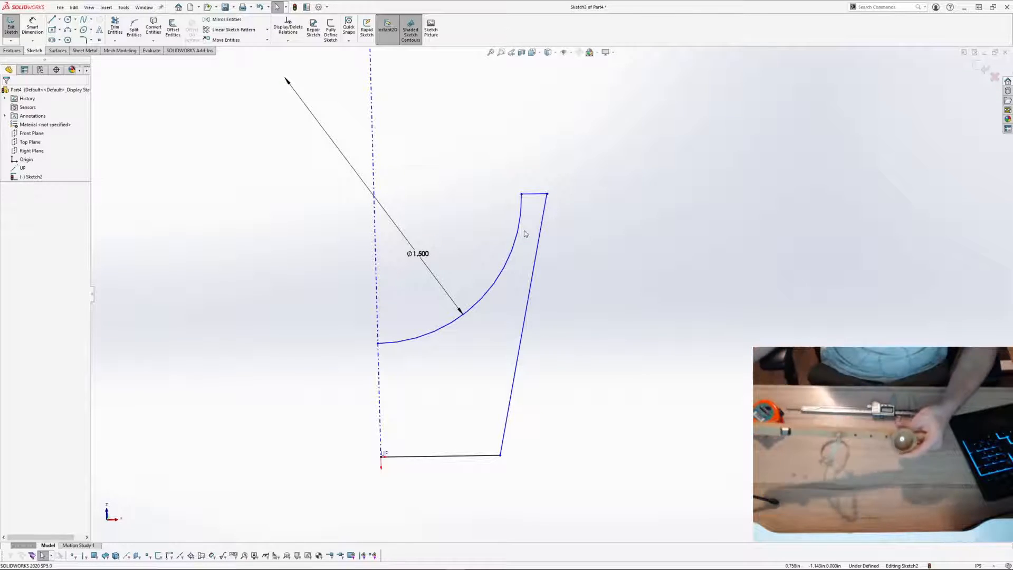
click(52, 23)
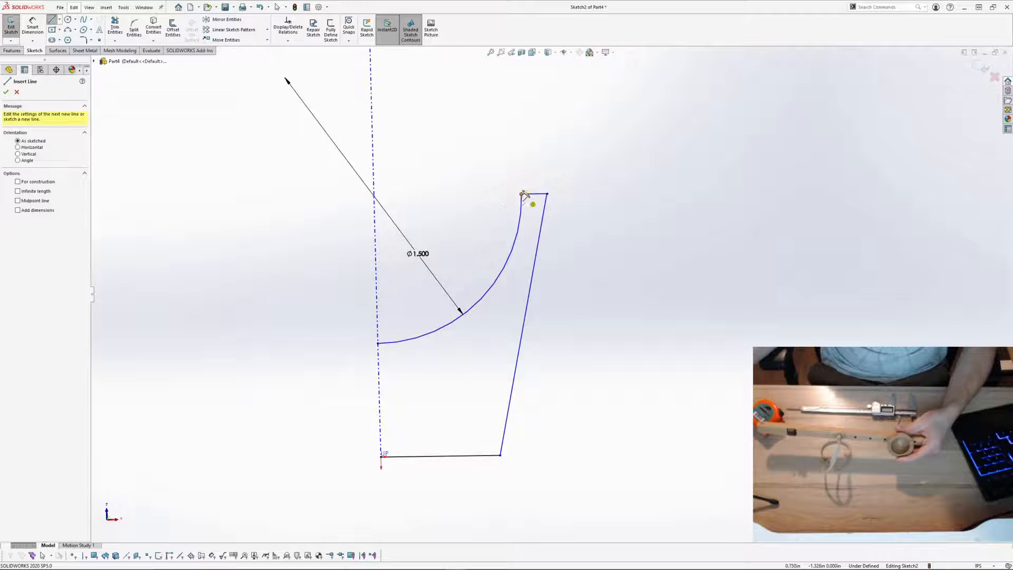
click(521, 194)
click(518, 103)
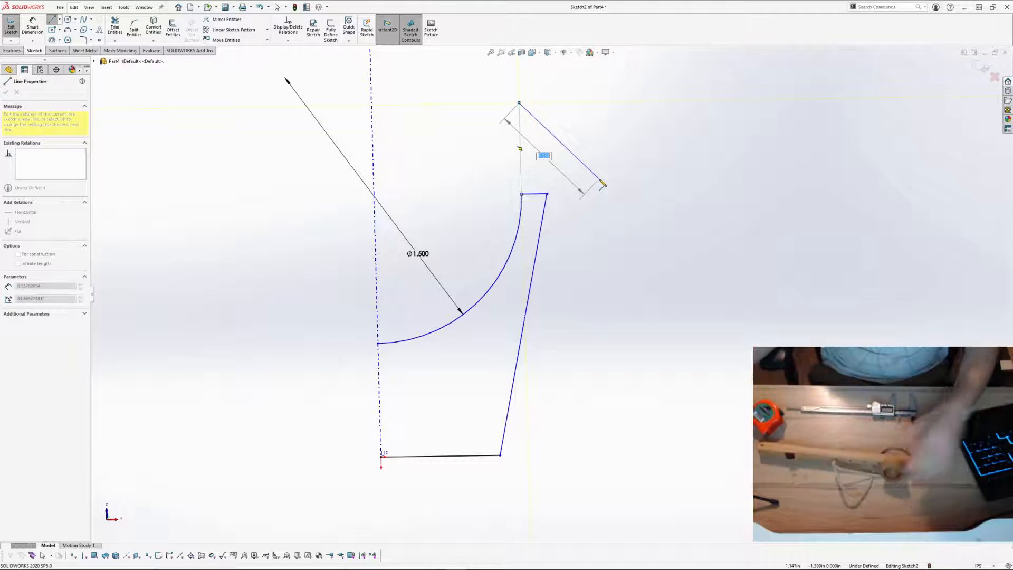
key(Escape)
Step: Remove the upright line's Vertical relation and the arc center's coincidence with the rim line, and tilt the upright line outward
click(519, 170)
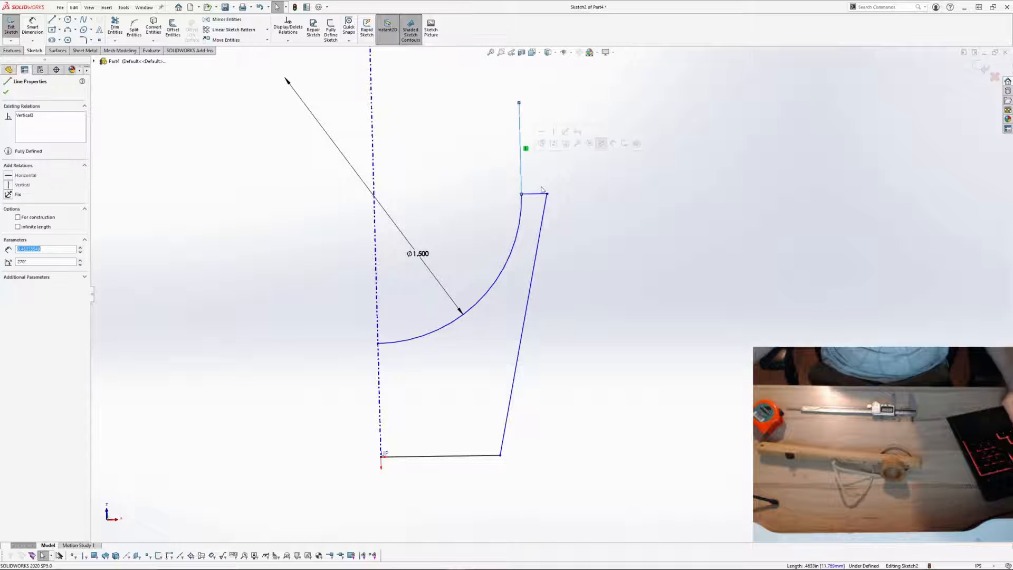
click(562, 266)
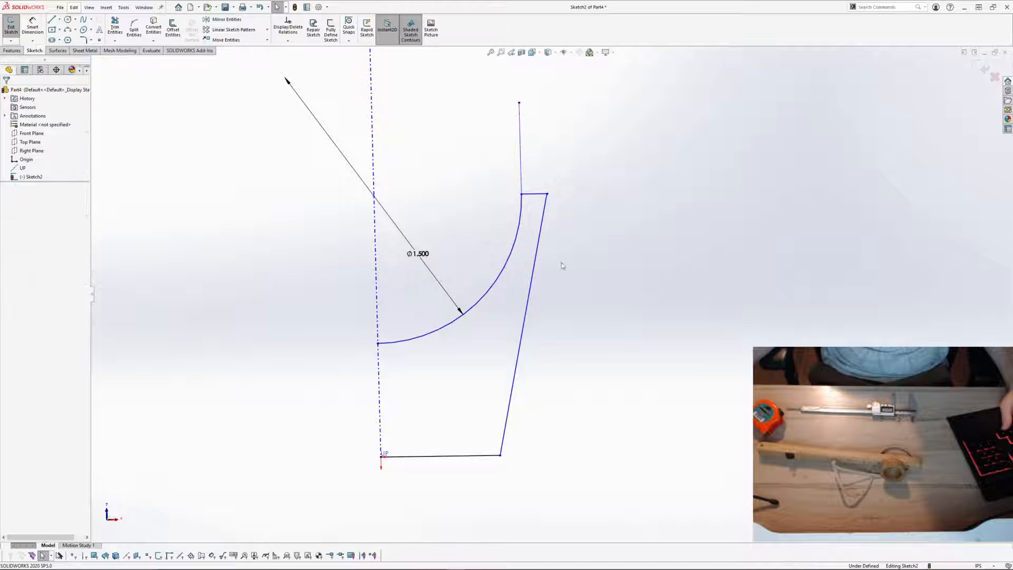
click(374, 195)
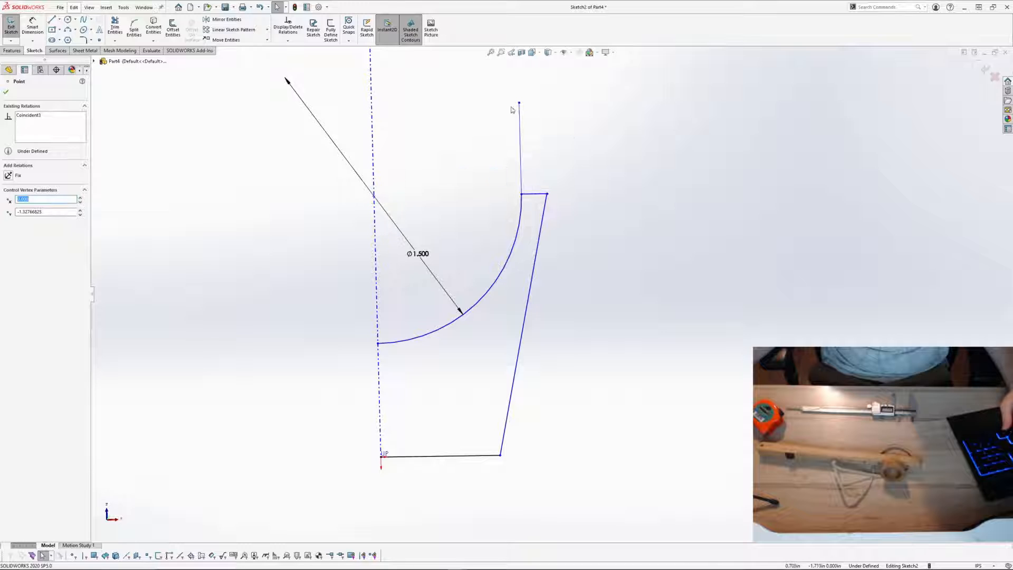
drag(519, 104, 545, 113)
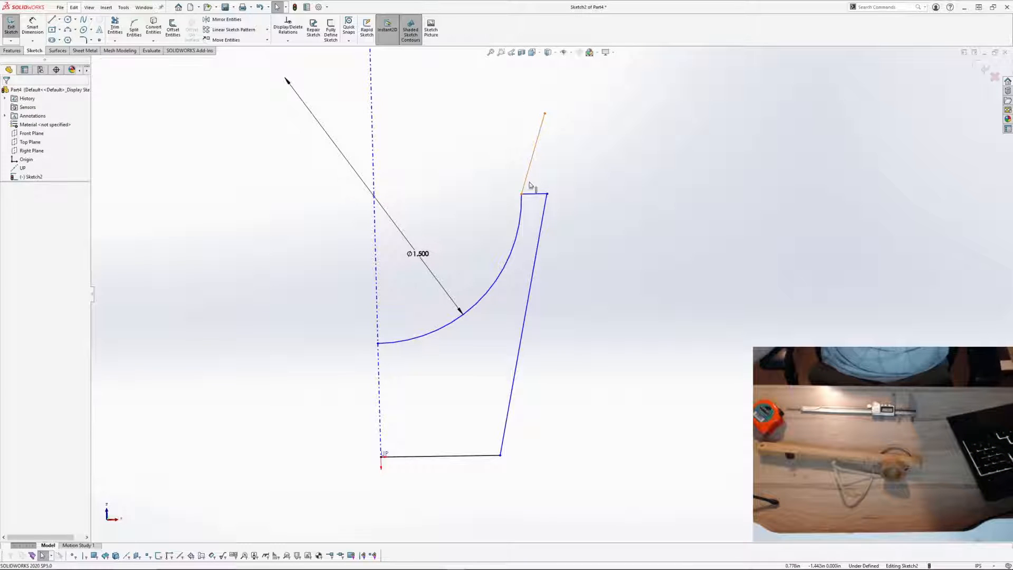
Step: Make the line above the rim tangent to the inner arc and swing its upper end outward
click(523, 225)
ctrl+click(519, 226)
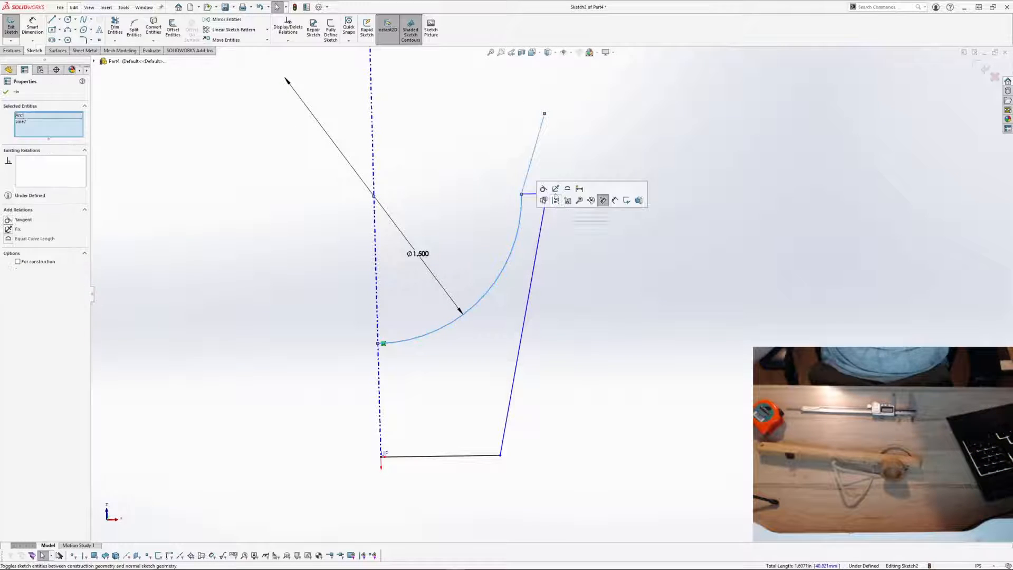
click(603, 200)
click(599, 246)
drag(520, 110, 545, 120)
click(609, 287)
Step: Dimension the height from the base line to the rim line as 0.95 in and make the tangent line above the rim construction geometry
scroll(584, 279, up, 1)
click(32, 27)
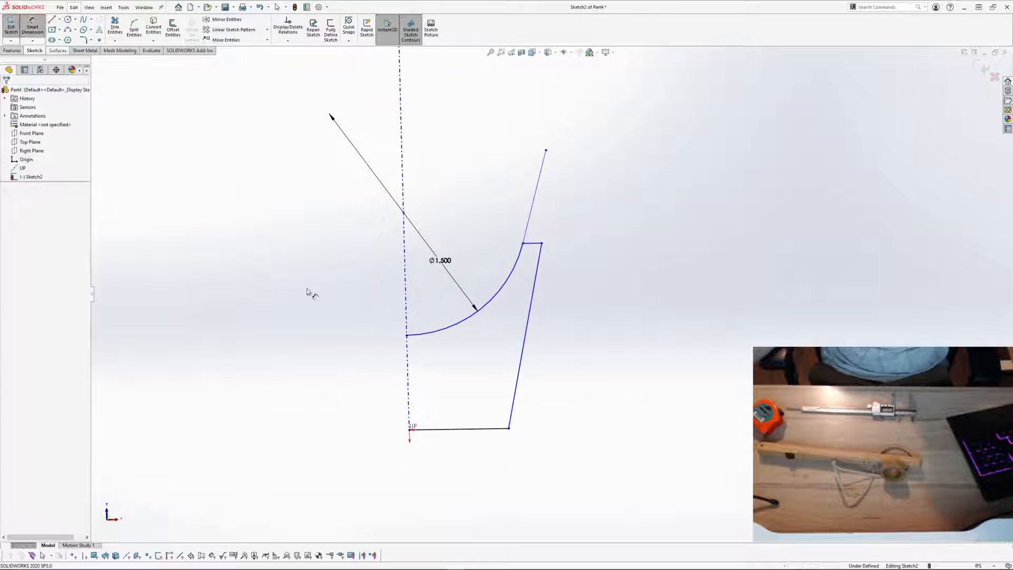
click(497, 431)
click(544, 243)
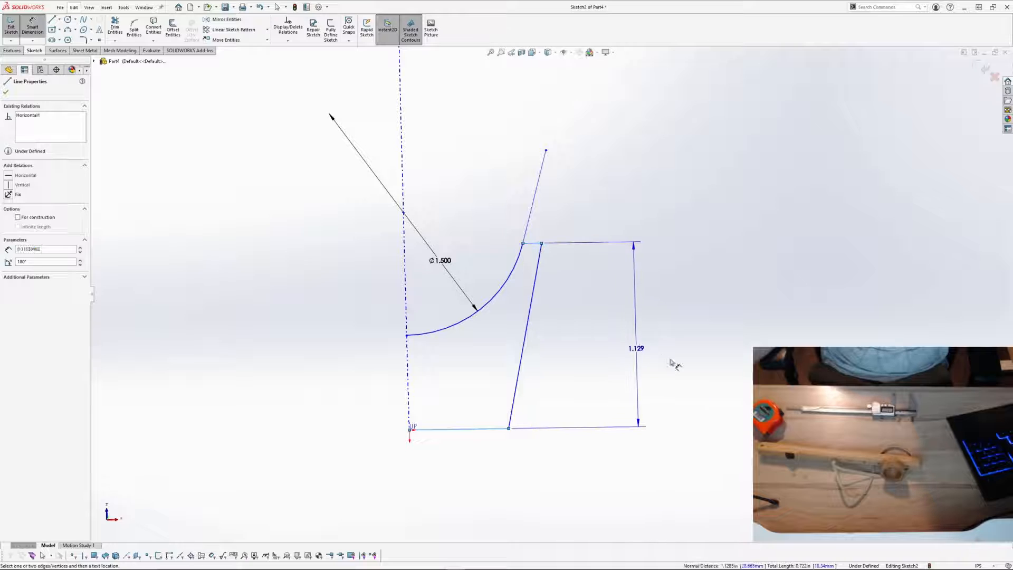
click(681, 364)
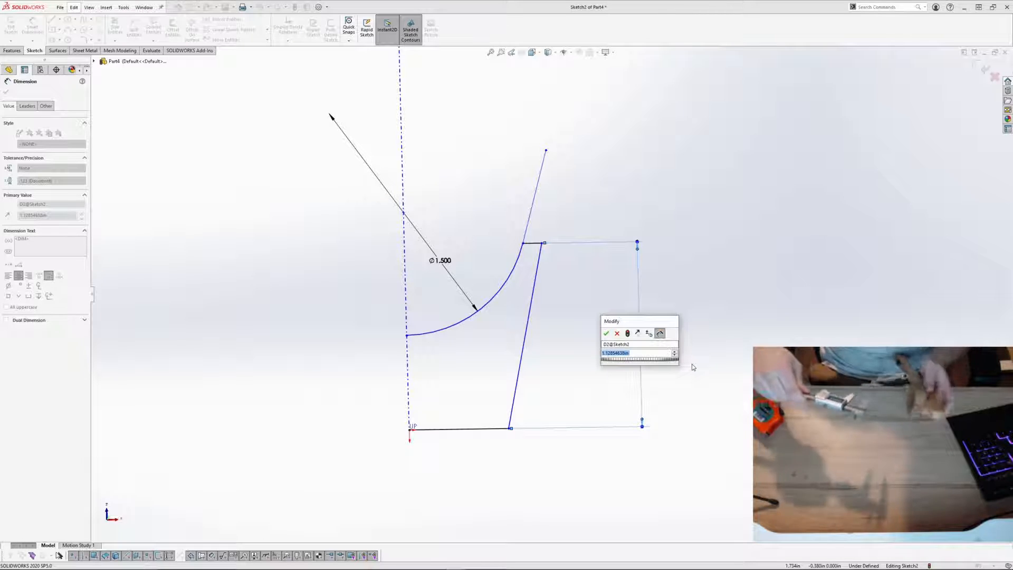
text(.95)
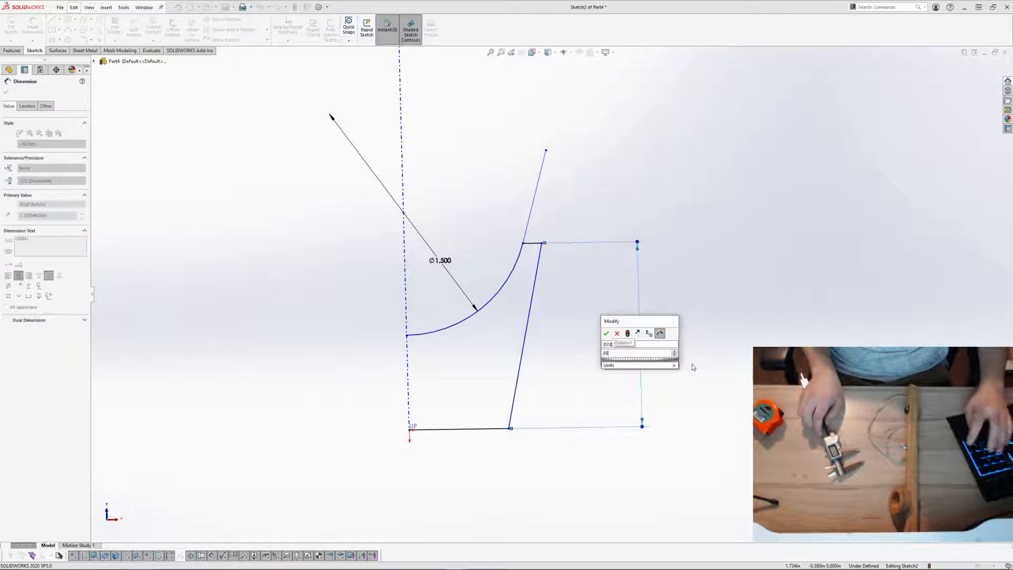
key(Return)
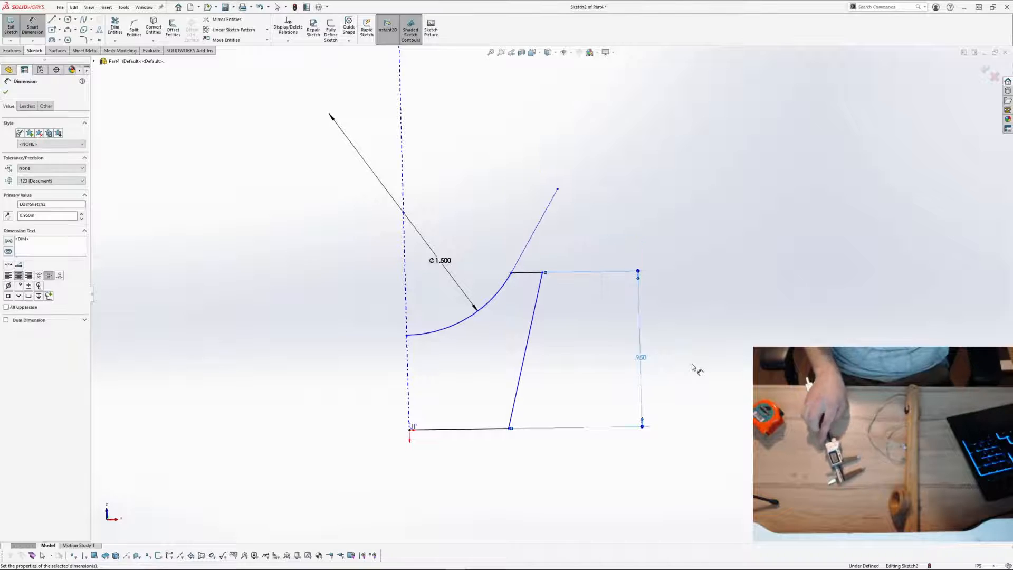
key(Escape)
click(543, 213)
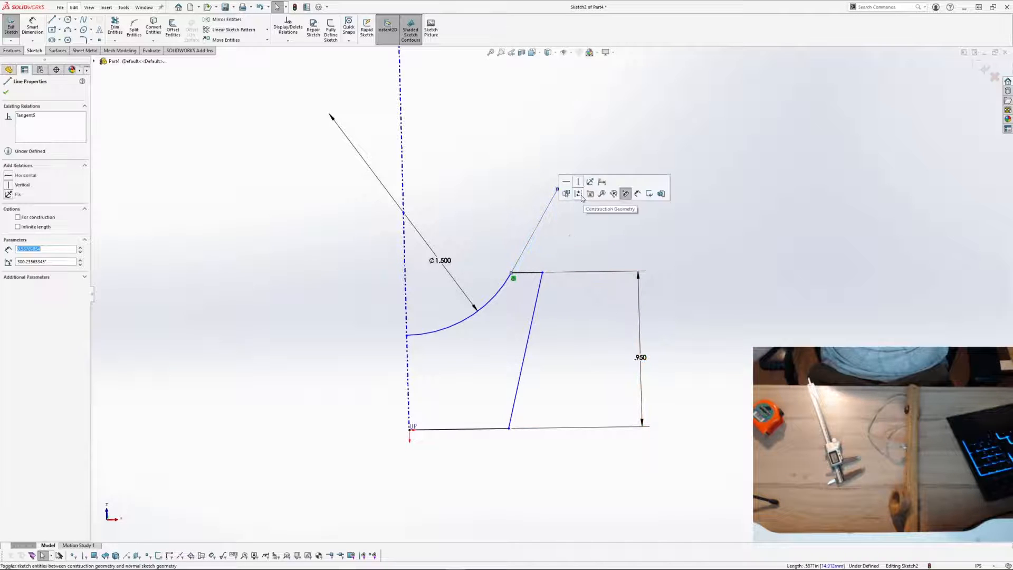
click(580, 193)
Step: Try a 0.7 in height dimension from the base line up to the inner arc's lower end, and delete it
click(40, 33)
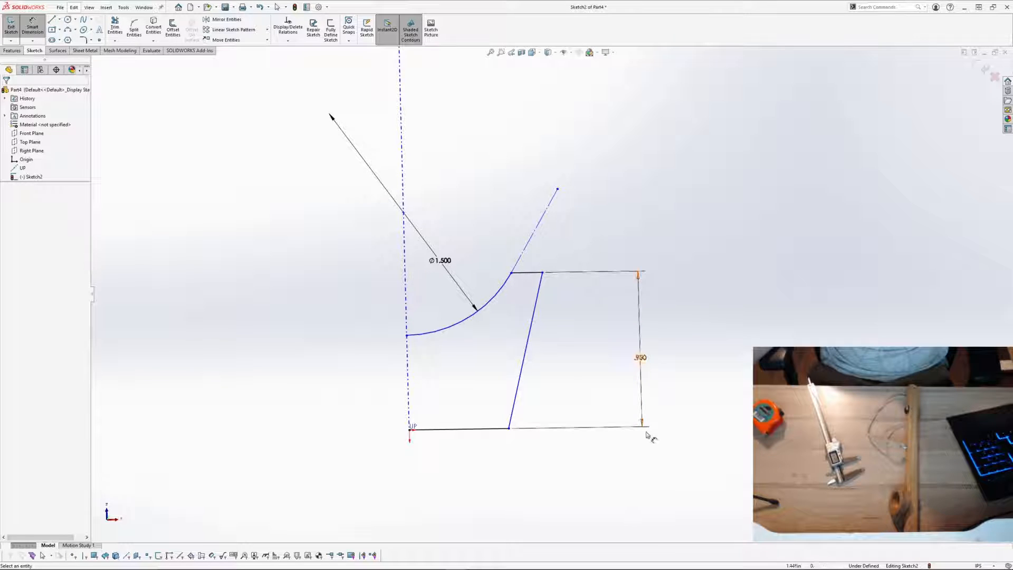
click(407, 336)
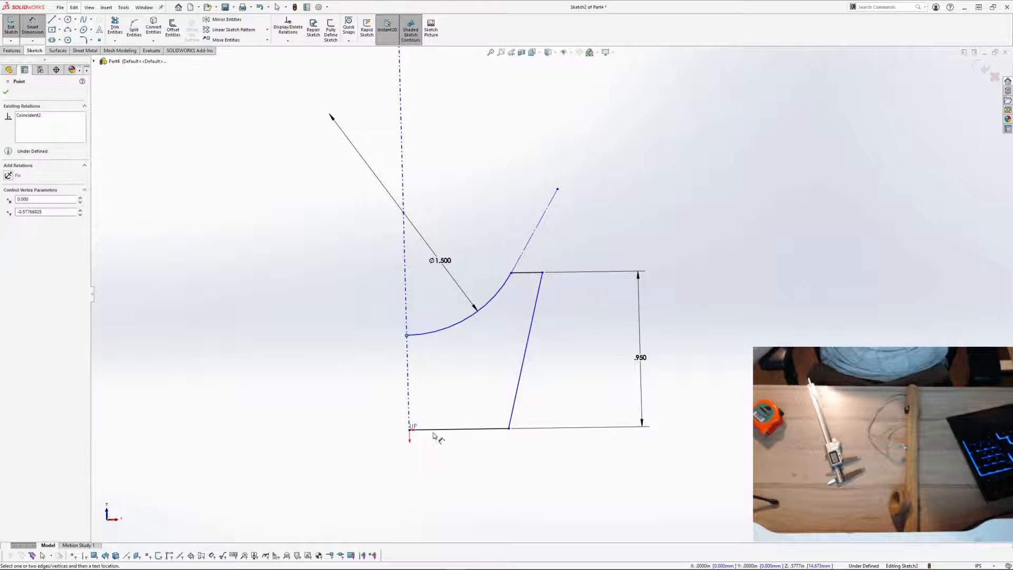
click(343, 384)
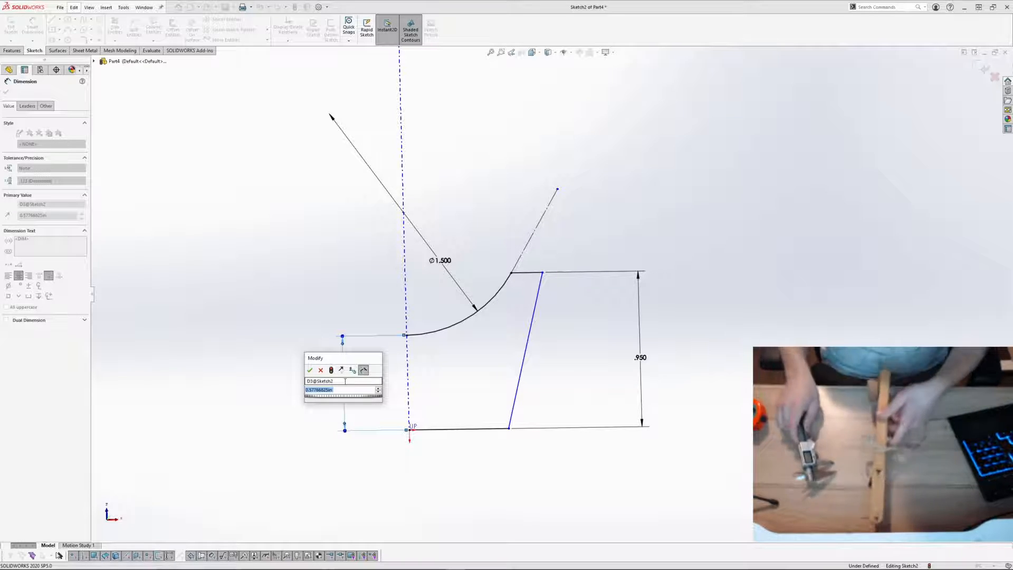
text(.7)
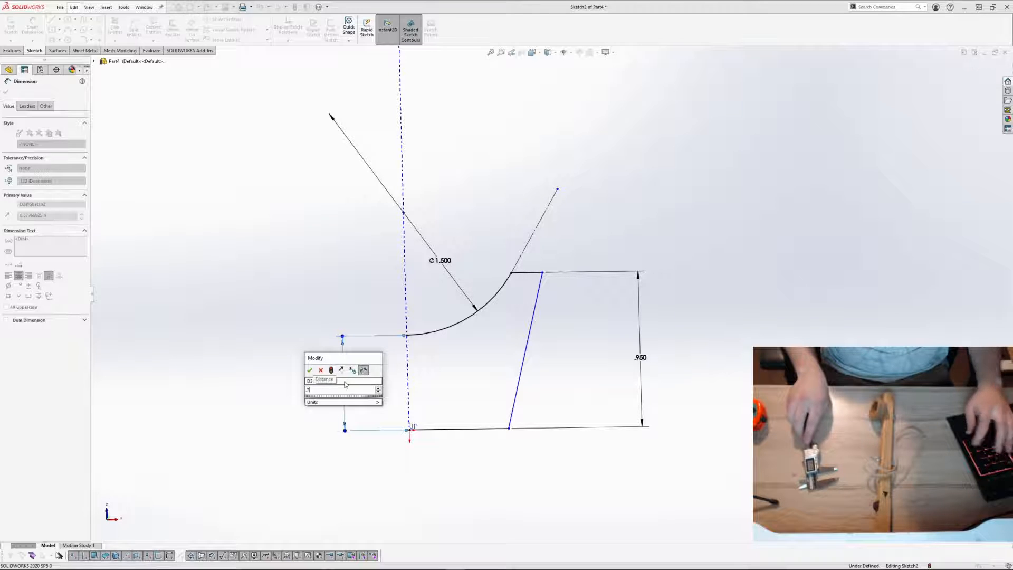
key(Return)
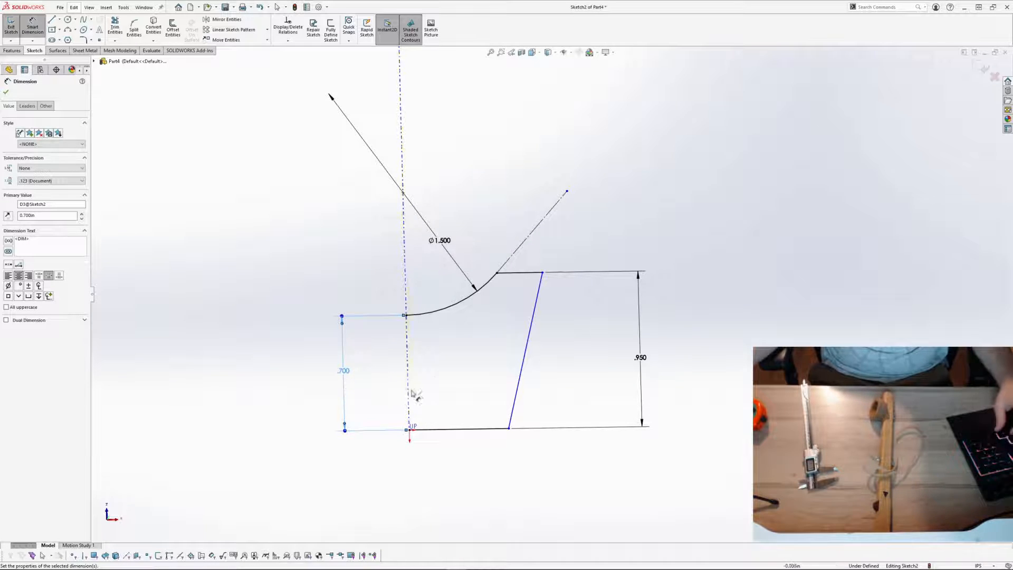
key(Delete)
Step: Dimension the bowl's depth from the rim line down to the inner arc's lower end as 0.7 in
click(518, 273)
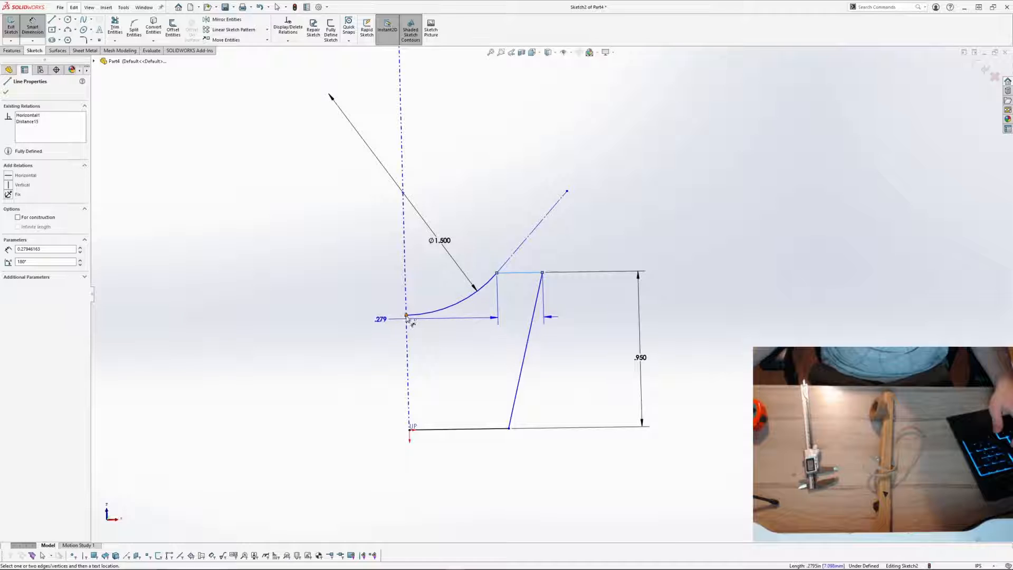
click(406, 316)
click(345, 291)
text(.7)
key(Return)
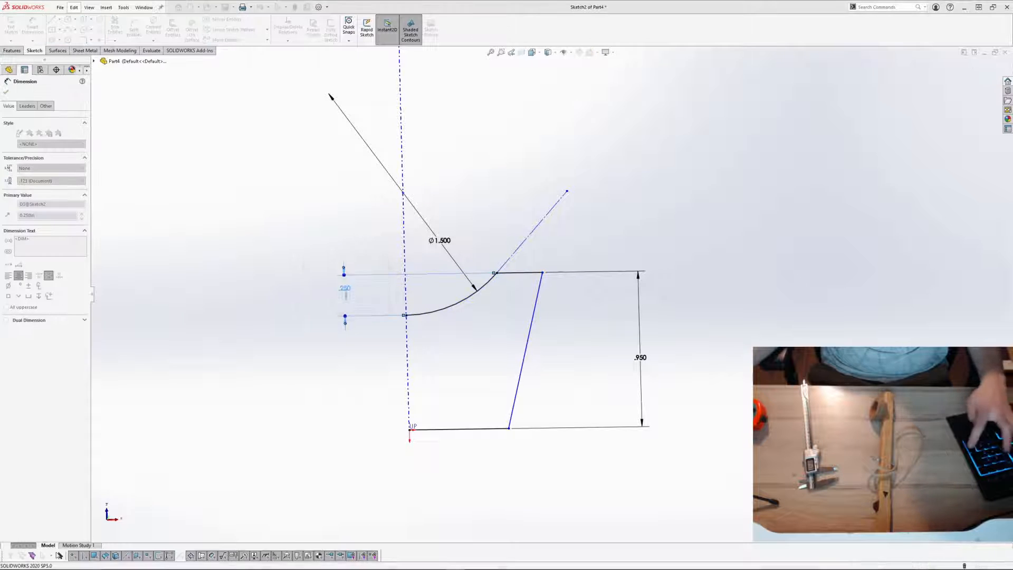
scroll(541, 305, down, 2)
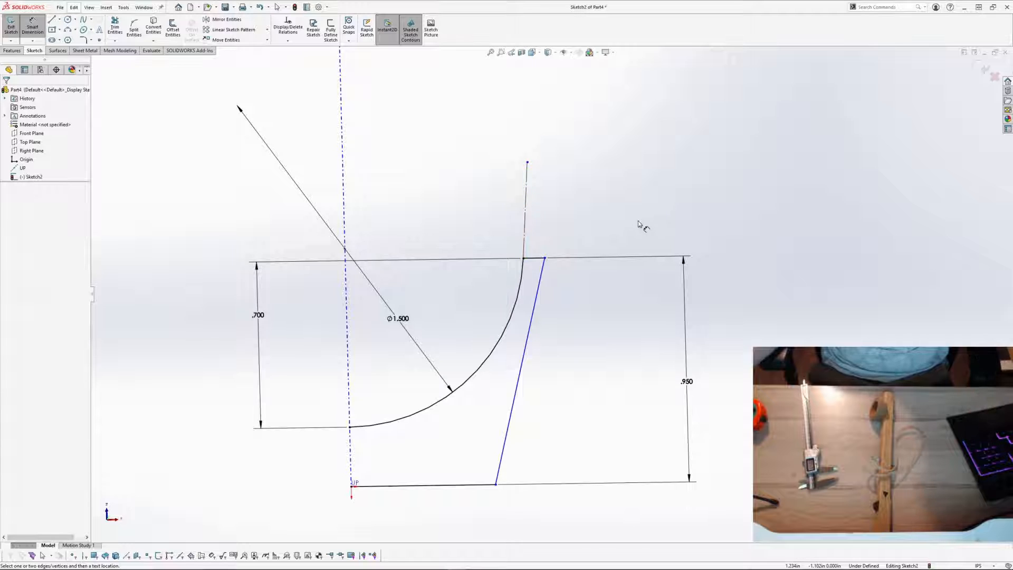
key(Escape)
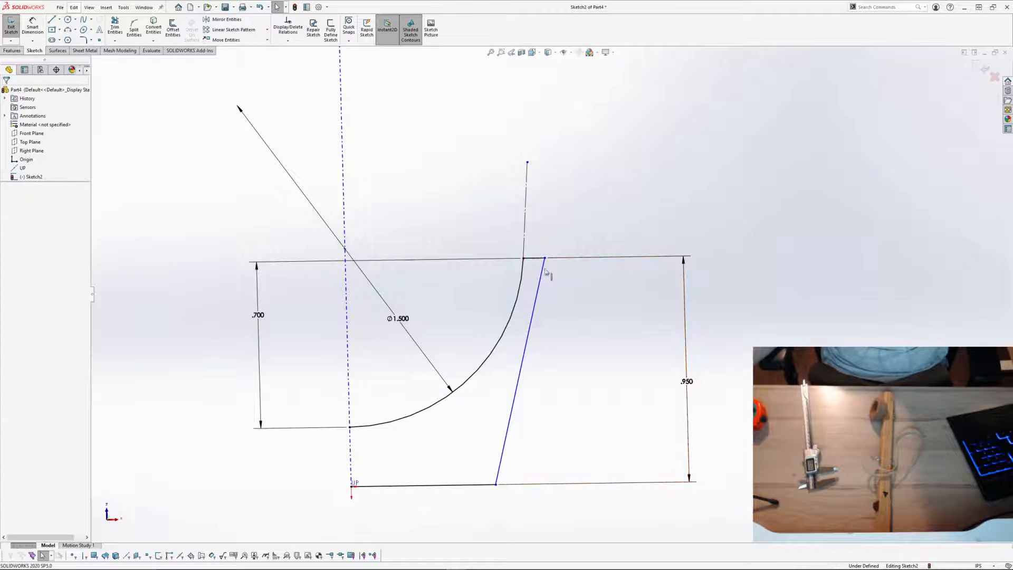
click(36, 30)
click(532, 328)
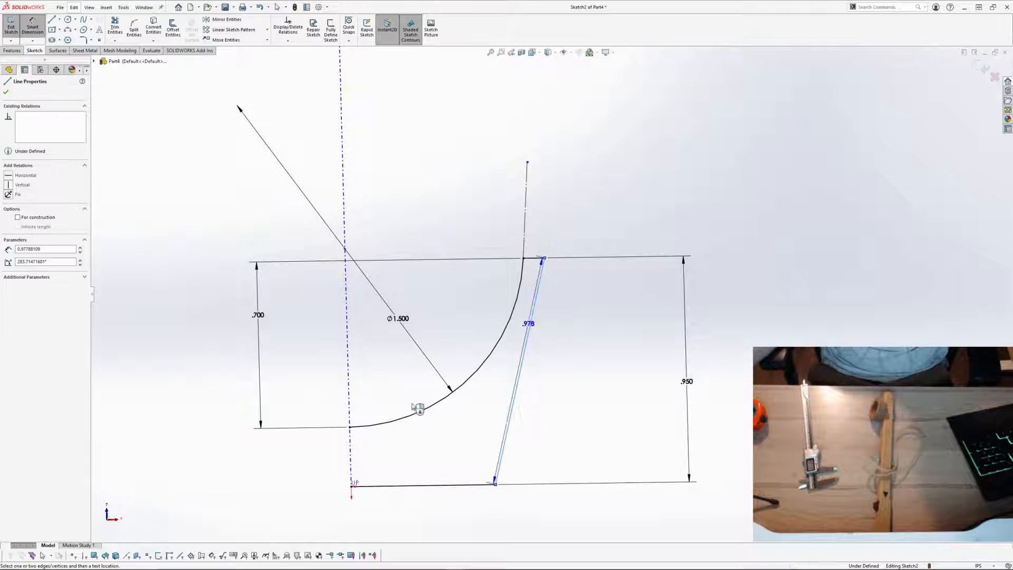
click(349, 366)
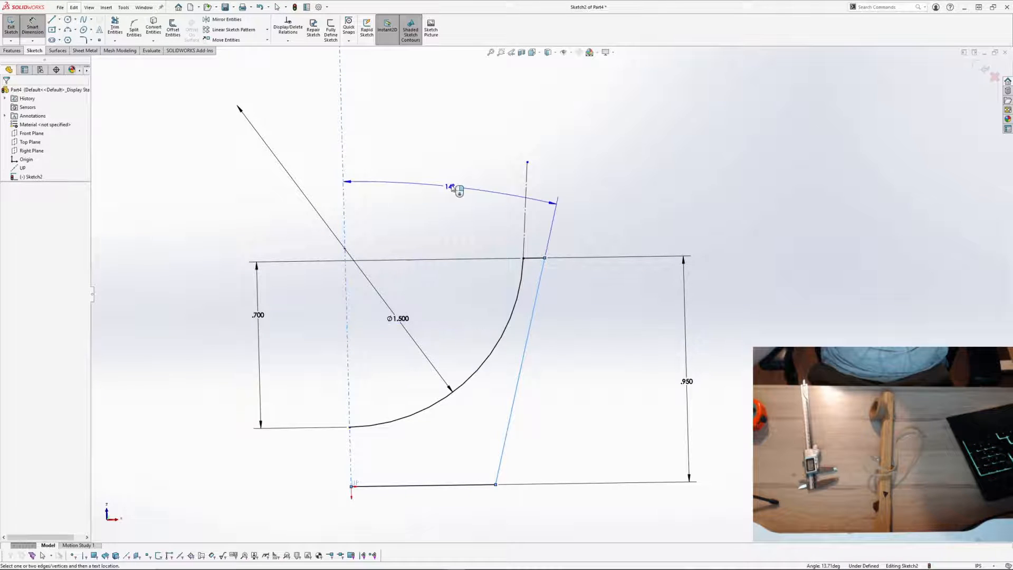
key(Escape)
click(544, 258)
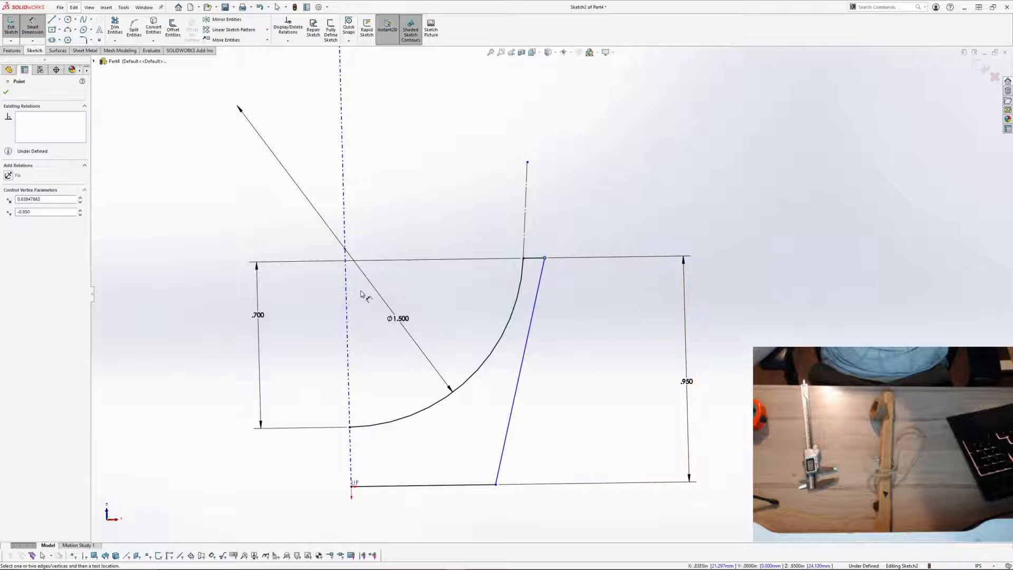
click(351, 295)
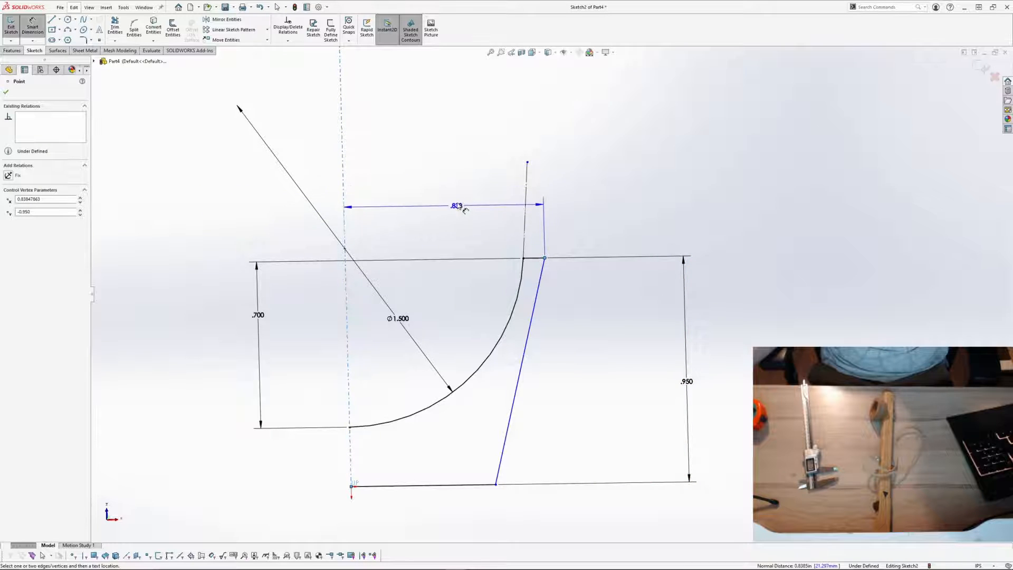
key(Escape)
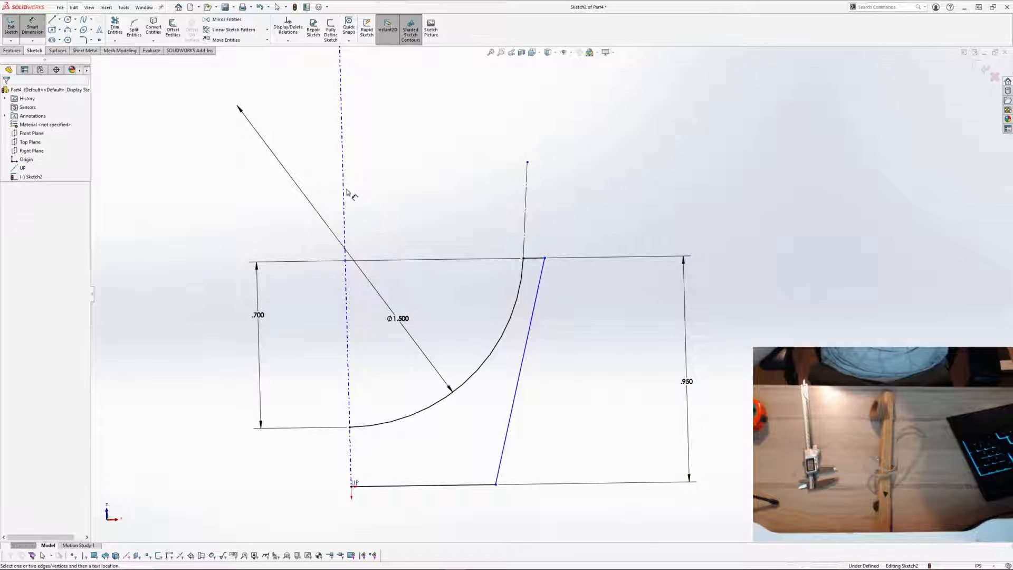
key(Escape)
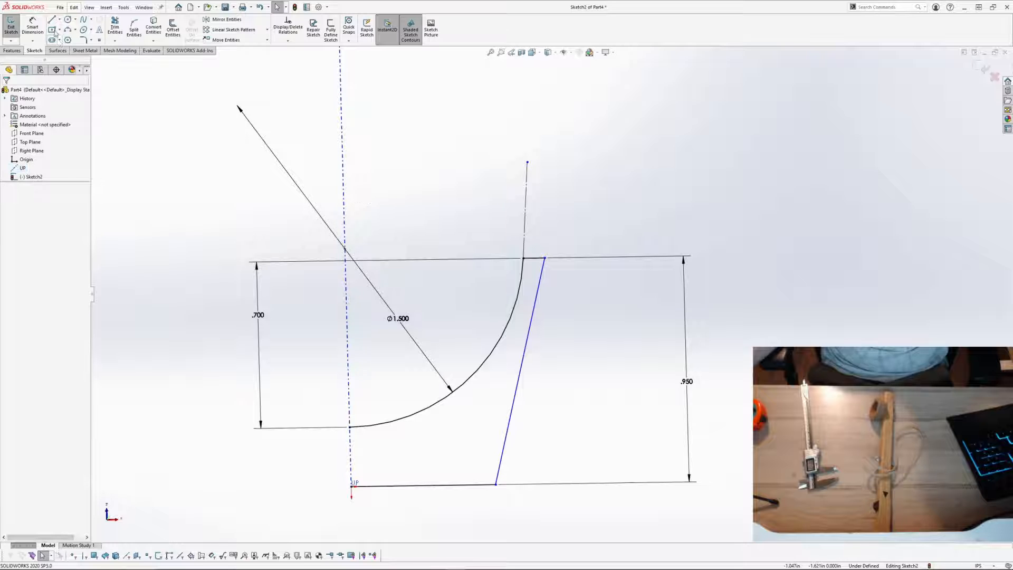
Step: Draw a vertical construction line about 0.21 in long downward from the base line's inner end at the origin
key(l)
click(352, 486)
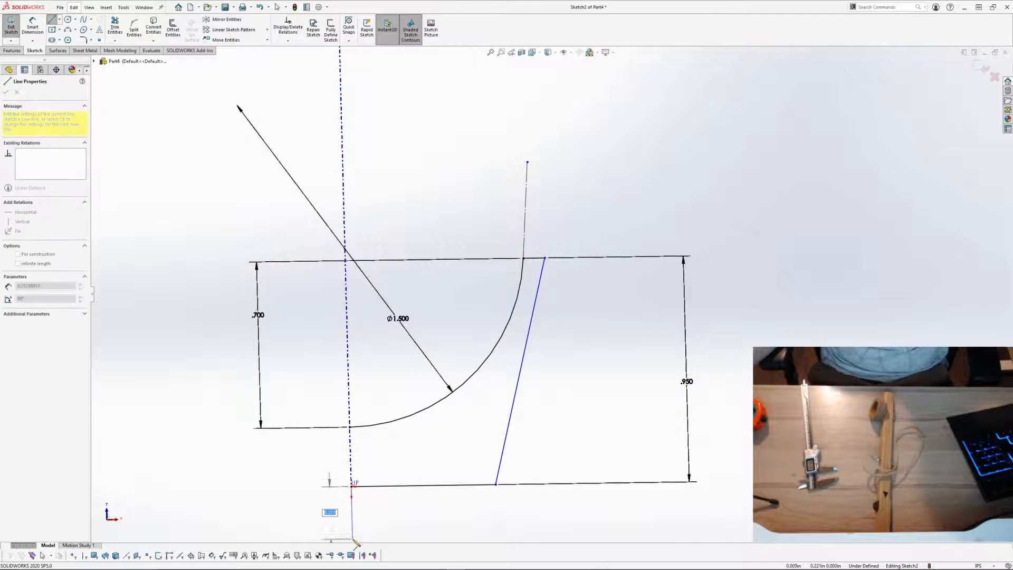
click(352, 537)
key(Escape)
click(351, 519)
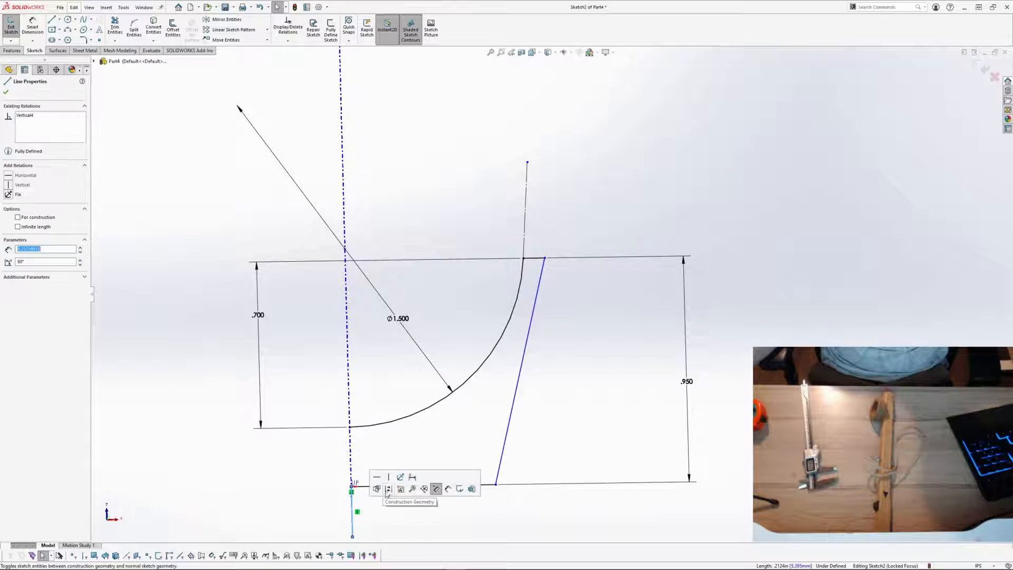
click(389, 489)
Step: Dimension the base's full diameter, from its outer corner about the short construction line, as 1.25 in
scroll(550, 296, up, 1)
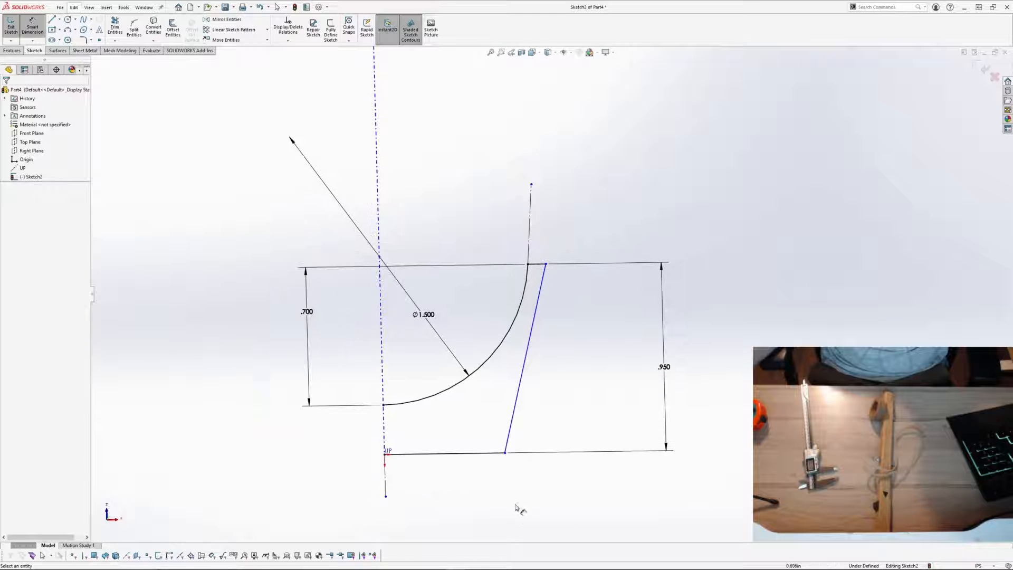
click(505, 454)
click(385, 480)
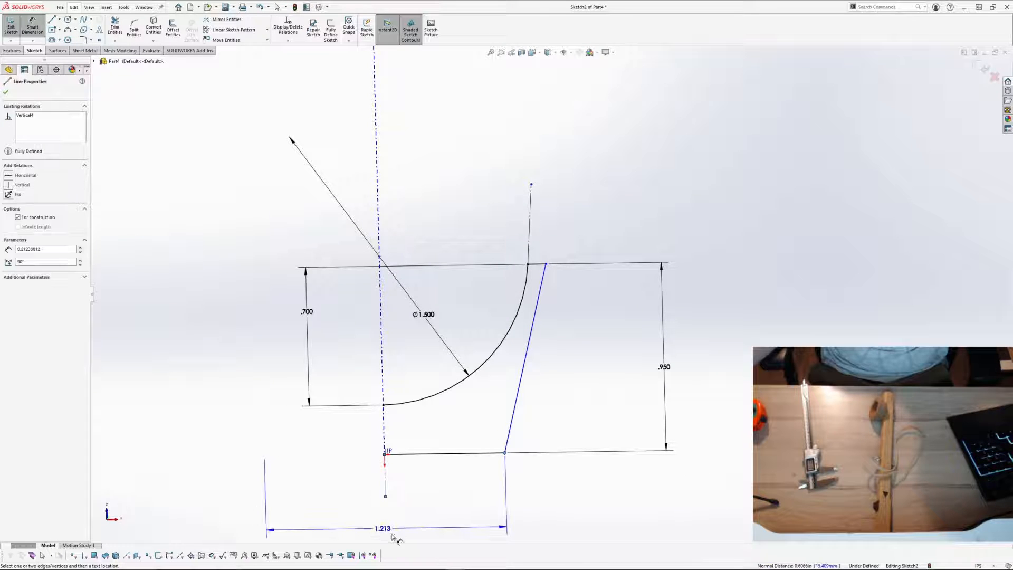
click(387, 534)
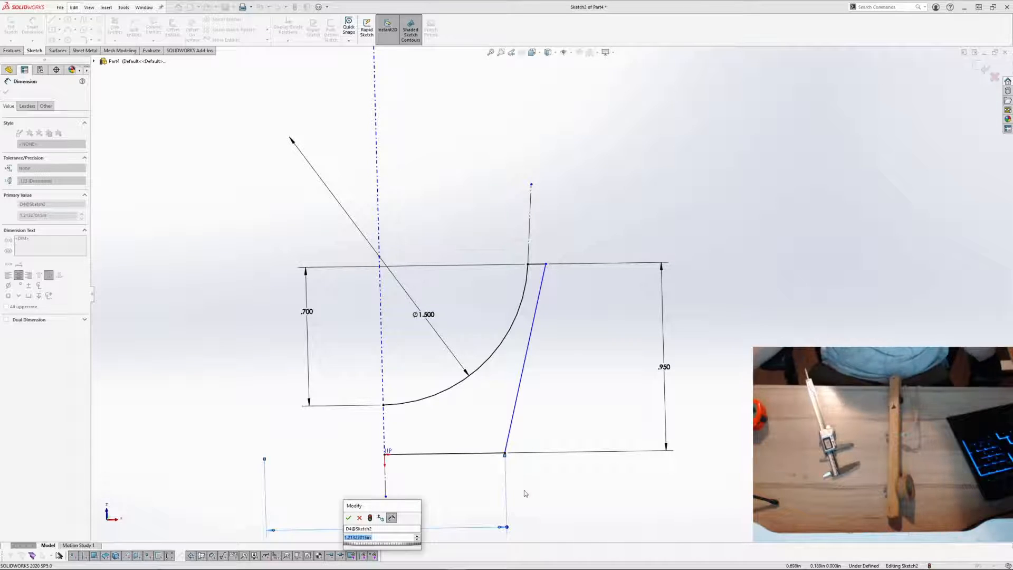
text(1.25)
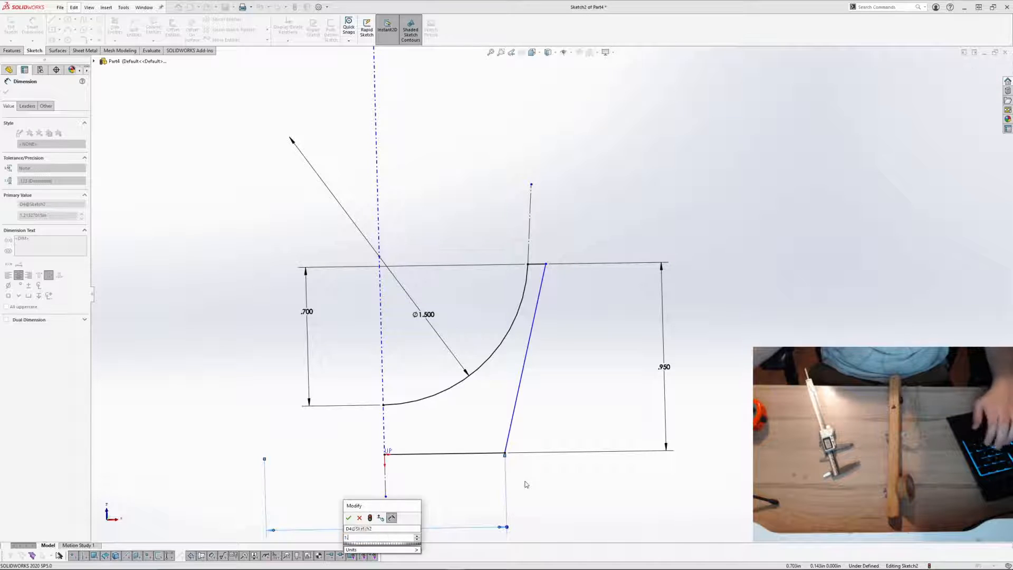
key(Return)
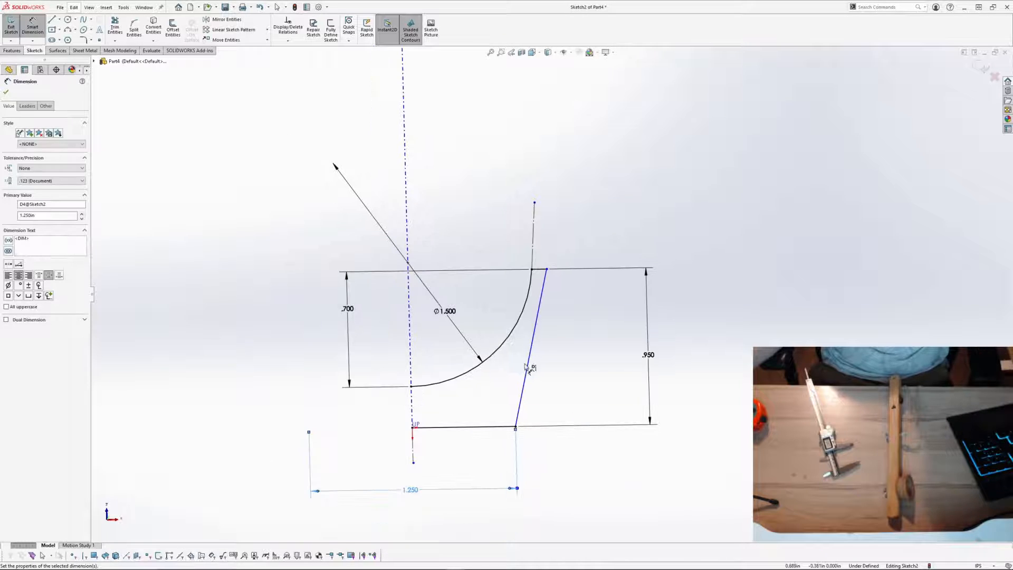
Step: Dimension the rim's full outer diameter, from its outer corner about the short construction line, as 2.17 in
click(546, 270)
click(412, 445)
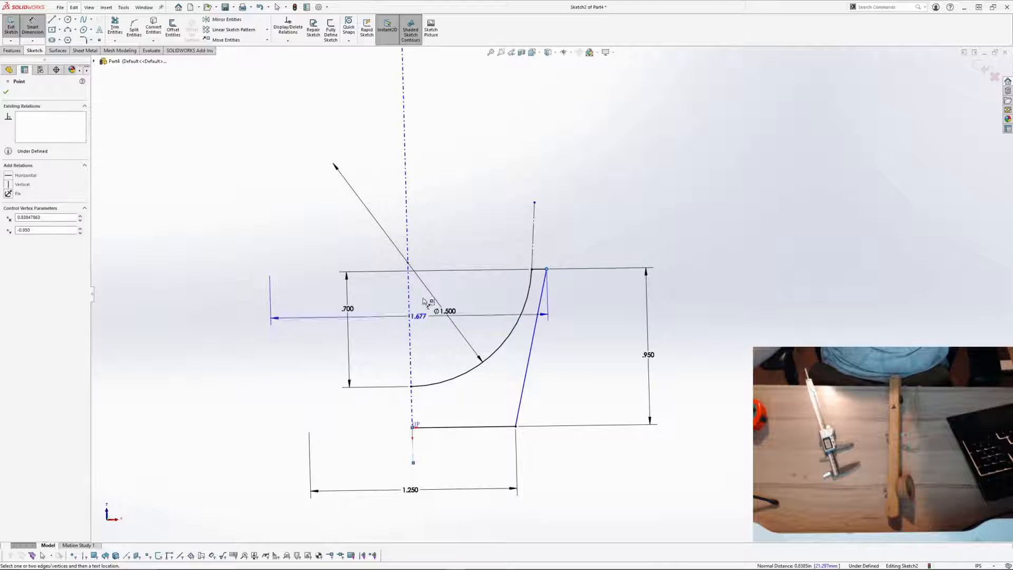
click(428, 227)
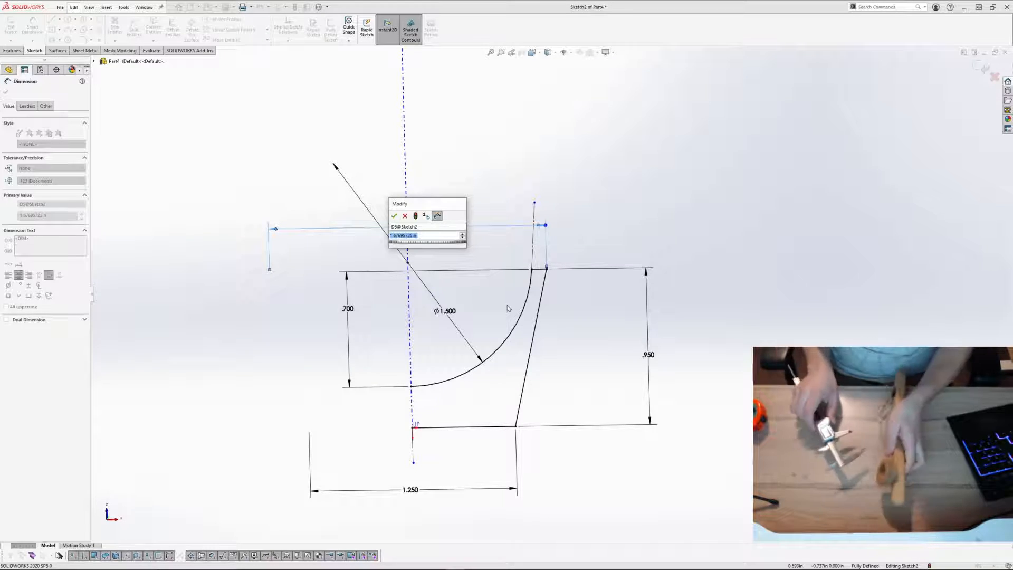
text(2.17)
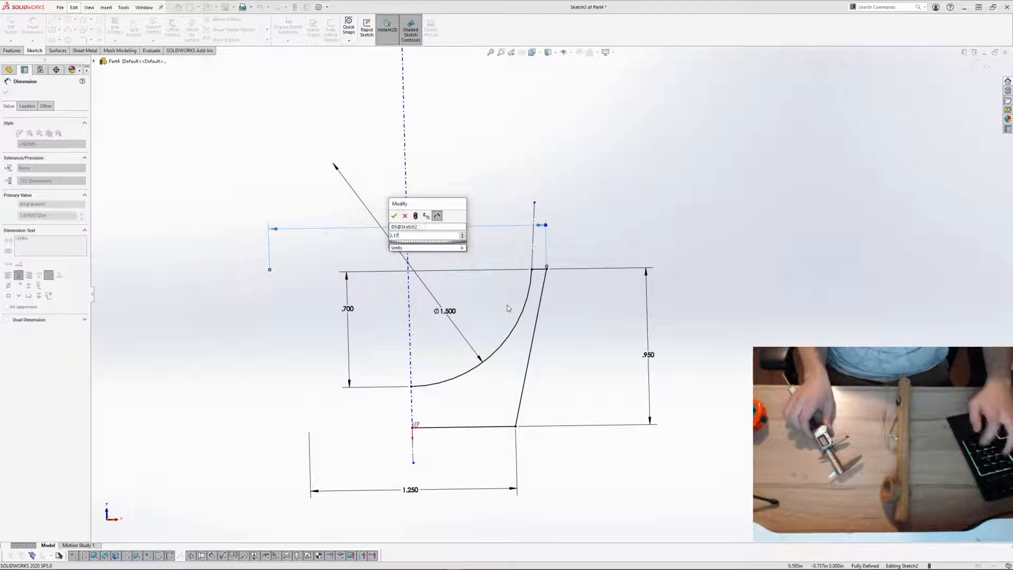
key(Return)
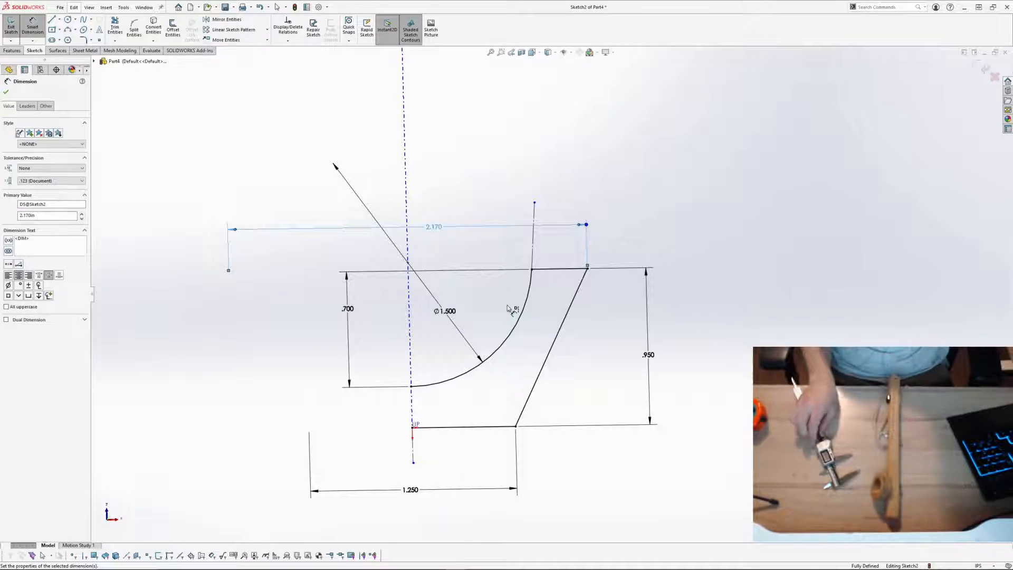
click(741, 361)
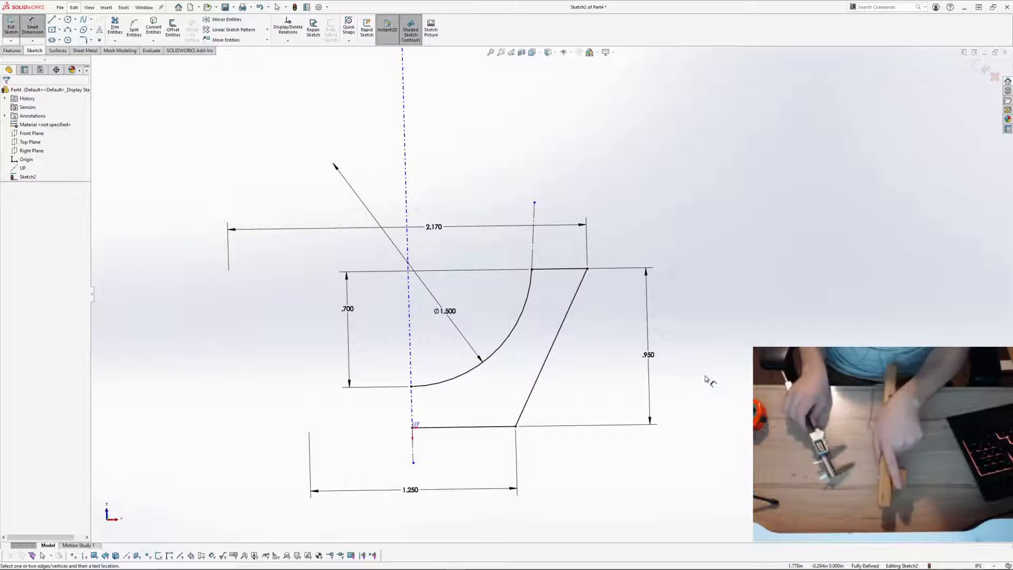
key(Escape)
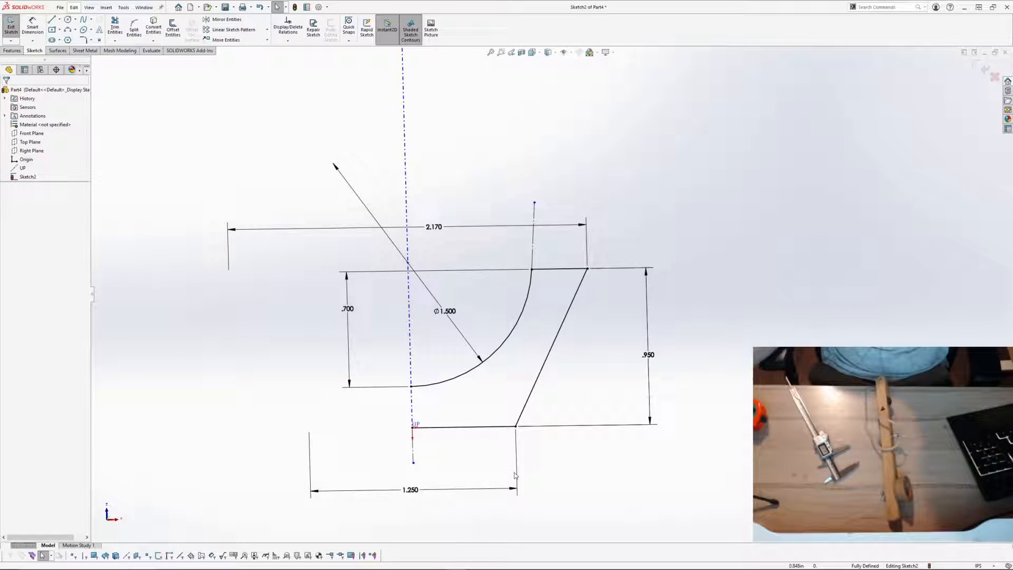
Step: Set the base's full diameter to 1.75 in and finish the half-profile sketch
double_click(410, 490)
text(1.75)
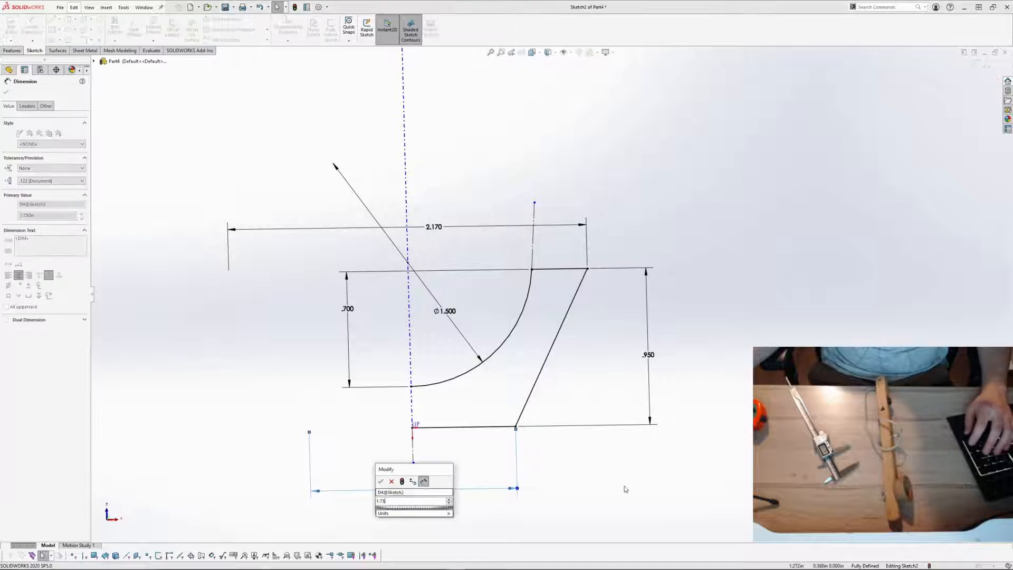
key(Return)
click(704, 466)
scroll(667, 333, up, 2)
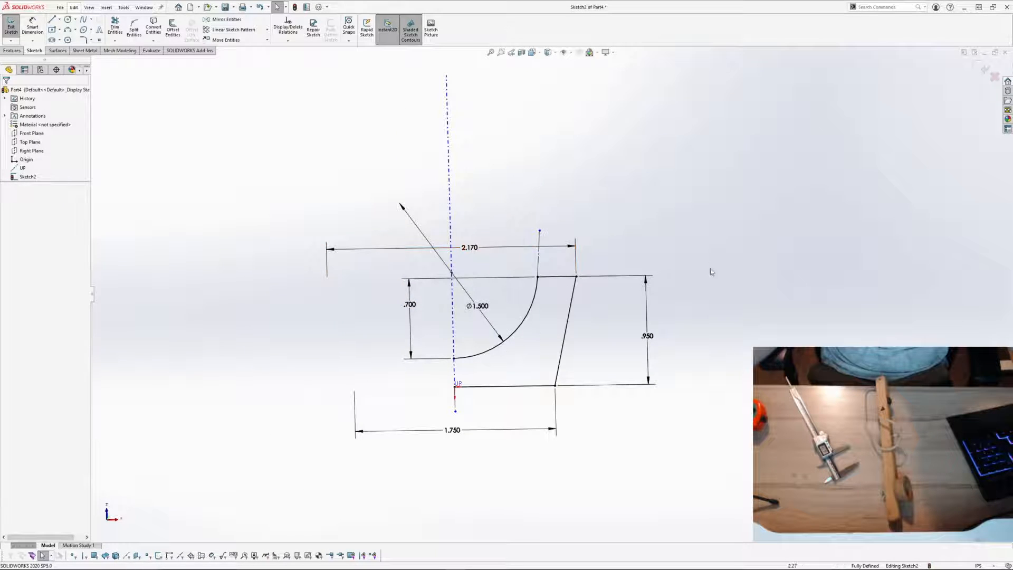
click(979, 74)
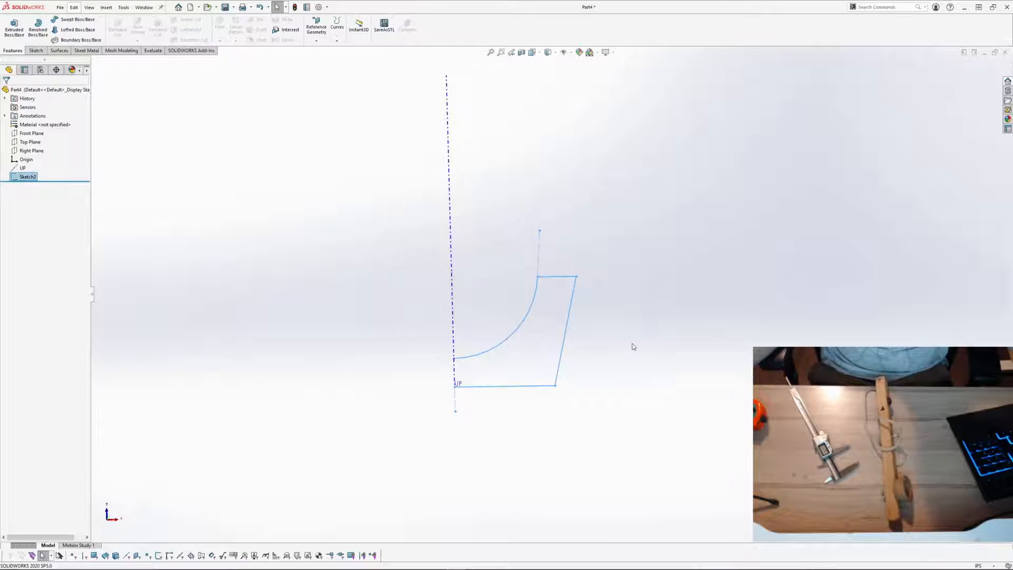
Step: Revolve the half-profile 360 degrees about the short vertical construction line, letting the open sketch be closed automatically
click(39, 29)
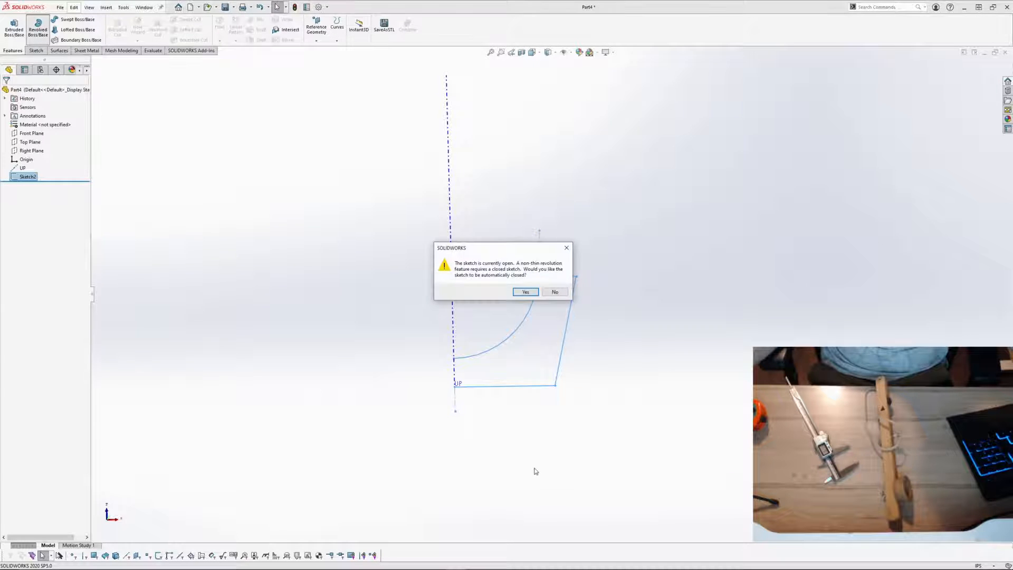
click(526, 292)
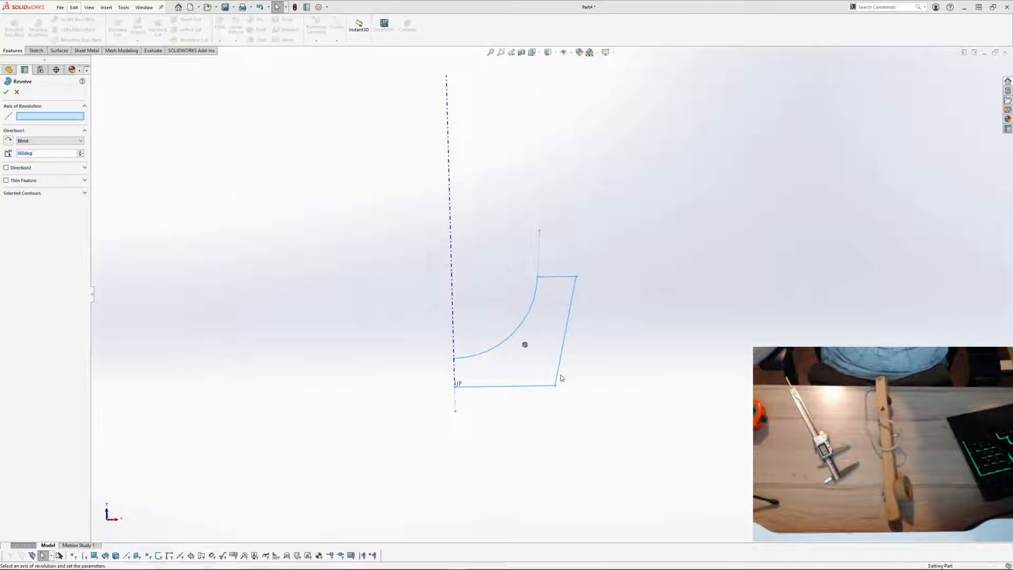
click(458, 398)
middle_drag(529, 445, 408, 248)
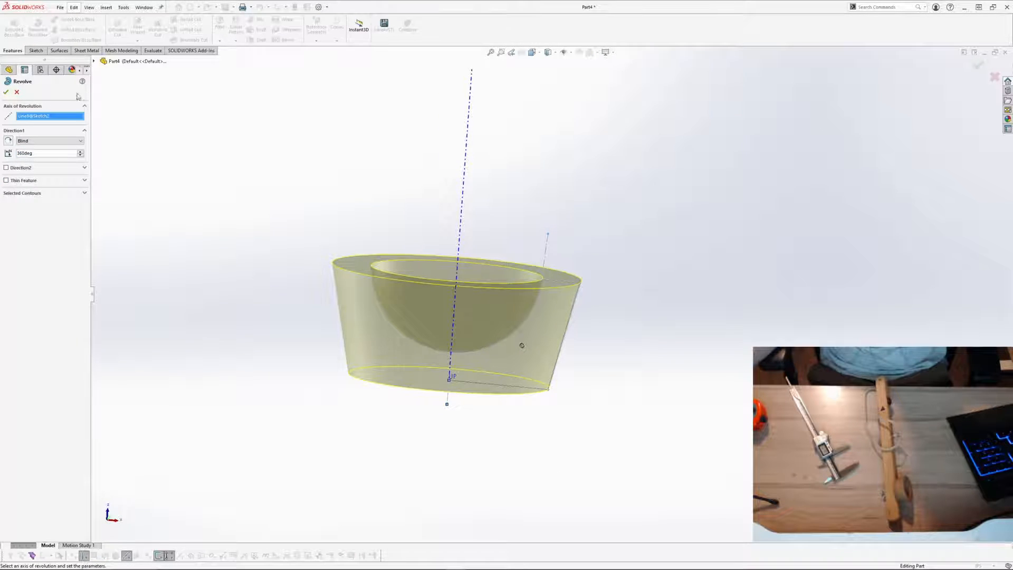
click(6, 92)
Step: Hide the UP axis running through the revolved cup
middle_drag(627, 350, 479, 262)
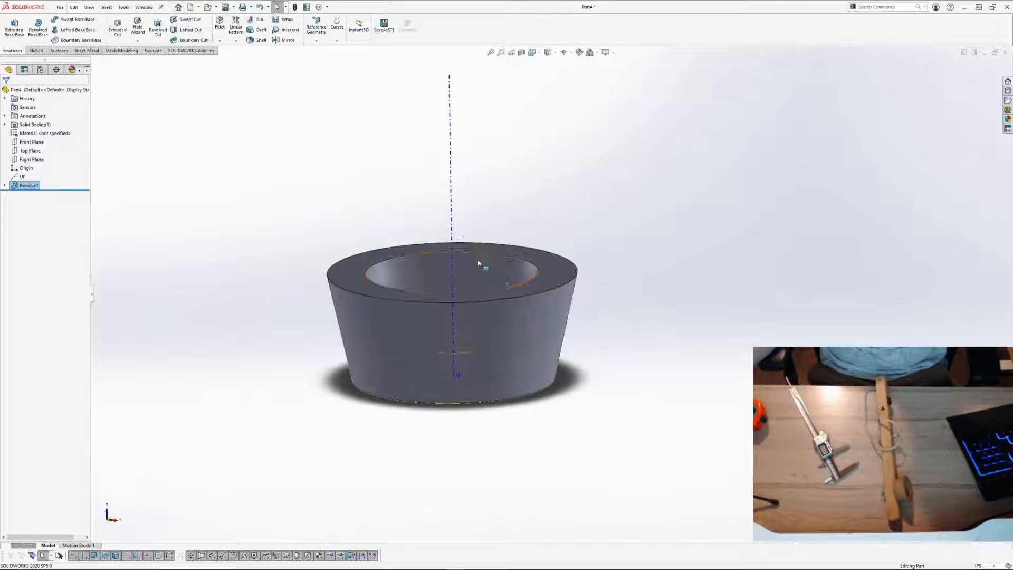
click(452, 222)
click(487, 189)
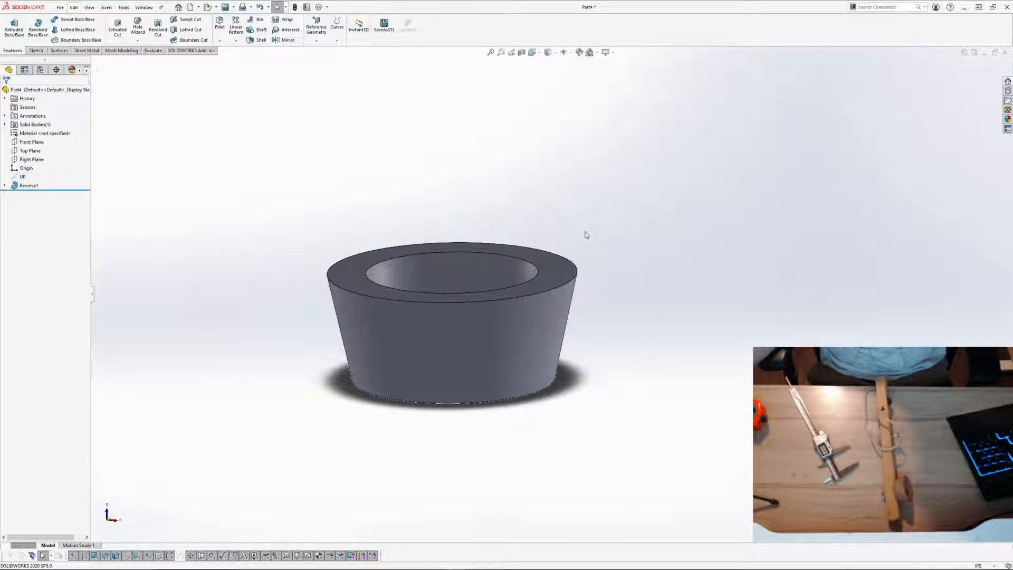
Step: Save the part on the Desktop as Basket
key(ctrl+s)
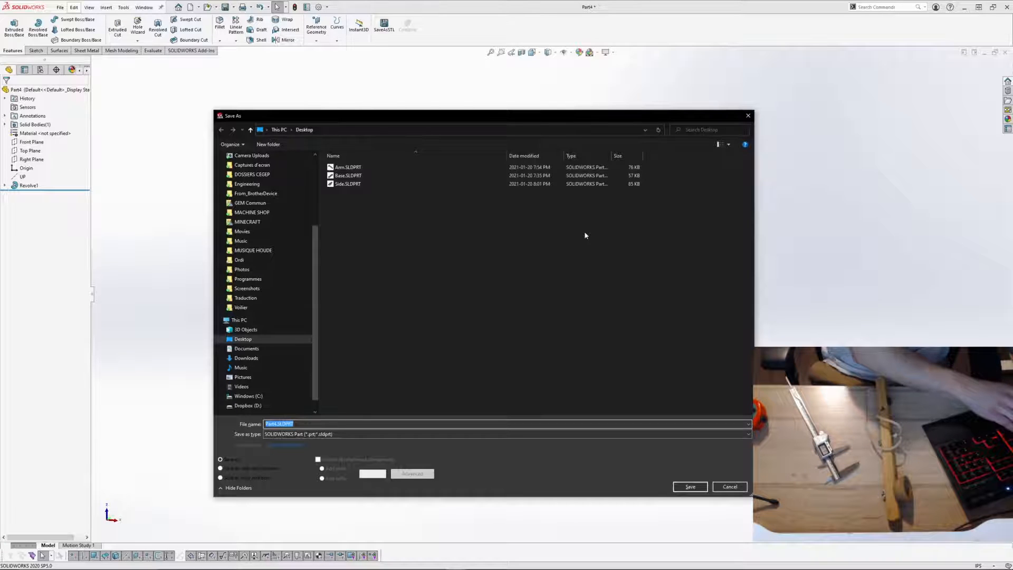
text(Basket)
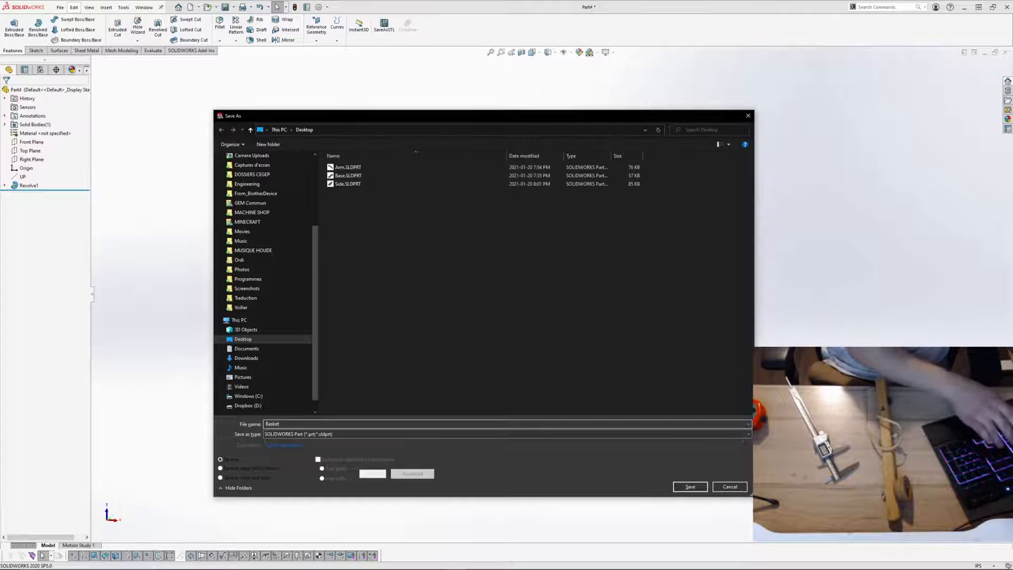
key(Return)
Step: Reopen the revolved cup's profile sketch for editing from its inner bowl face
mouse_move(624, 236)
middle_down()
mouse_move(613, 281)
mouse_move(611, 248)
middle_up()
key(ctrl+5)
click(437, 305)
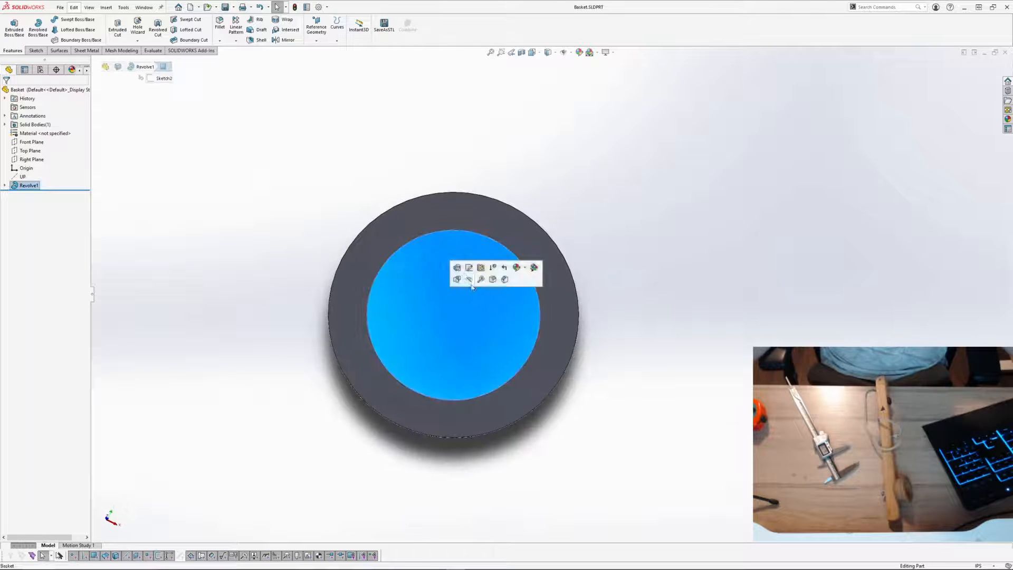
click(471, 270)
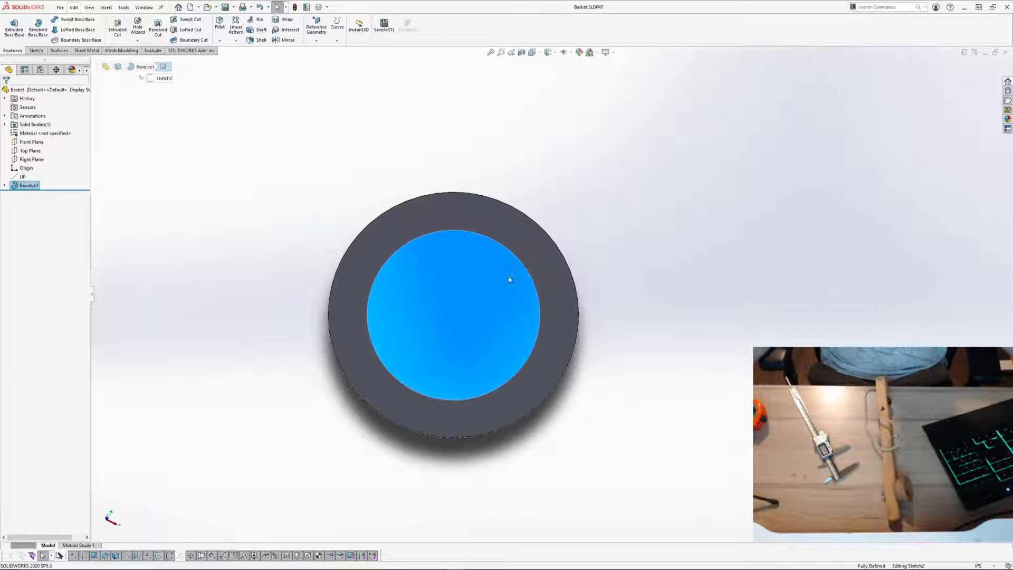
mouse_move(624, 341)
middle_down()
mouse_move(654, 165)
mouse_move(433, 409)
mouse_move(457, 375)
middle_up()
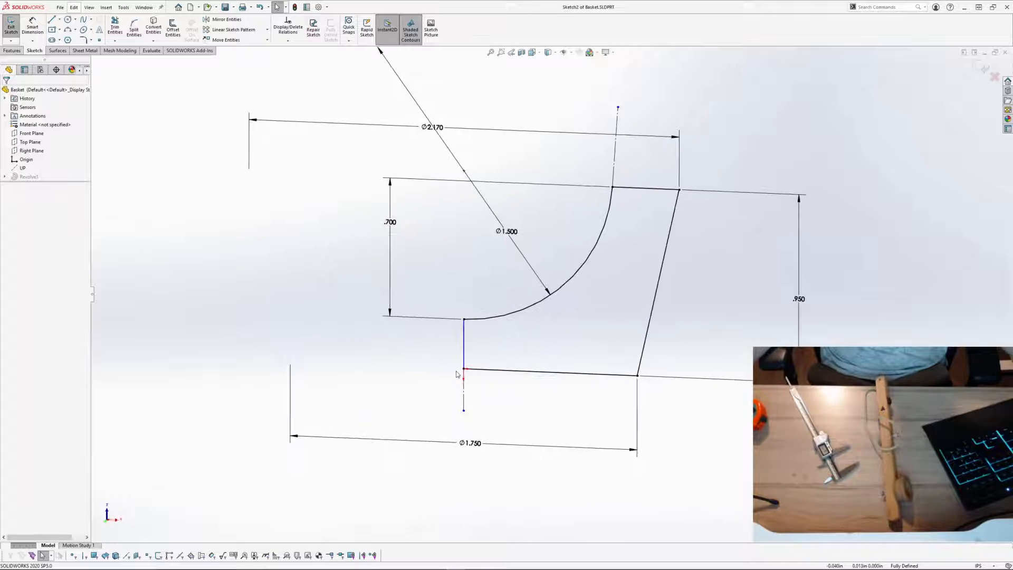
Step: Try to free the vertical closing line by deleting its end relations and moving its upper end away from the axis
click(464, 349)
click(518, 355)
middle_drag(519, 355, 510, 377)
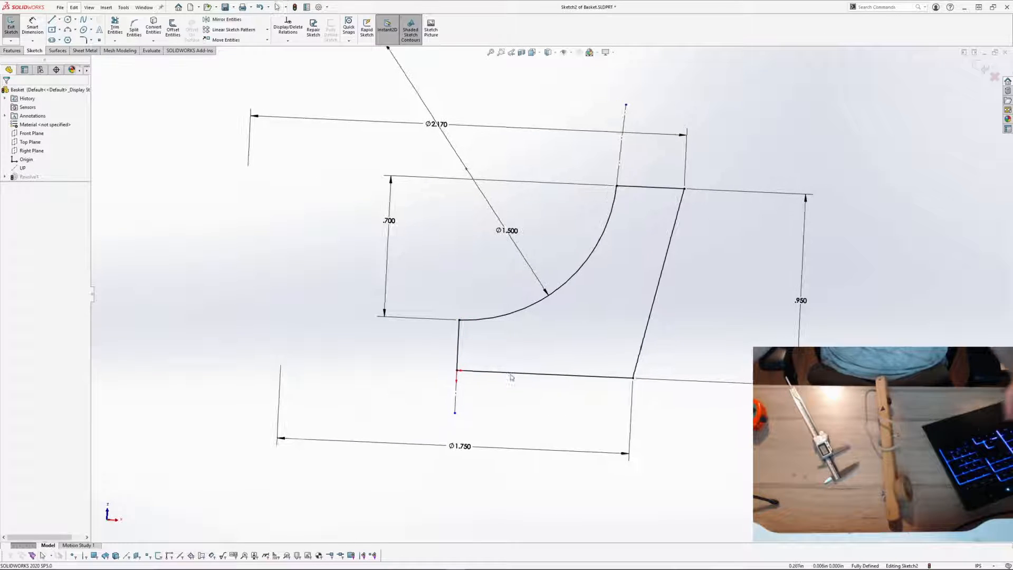
scroll(493, 369, down, 2)
click(453, 333)
key(Escape)
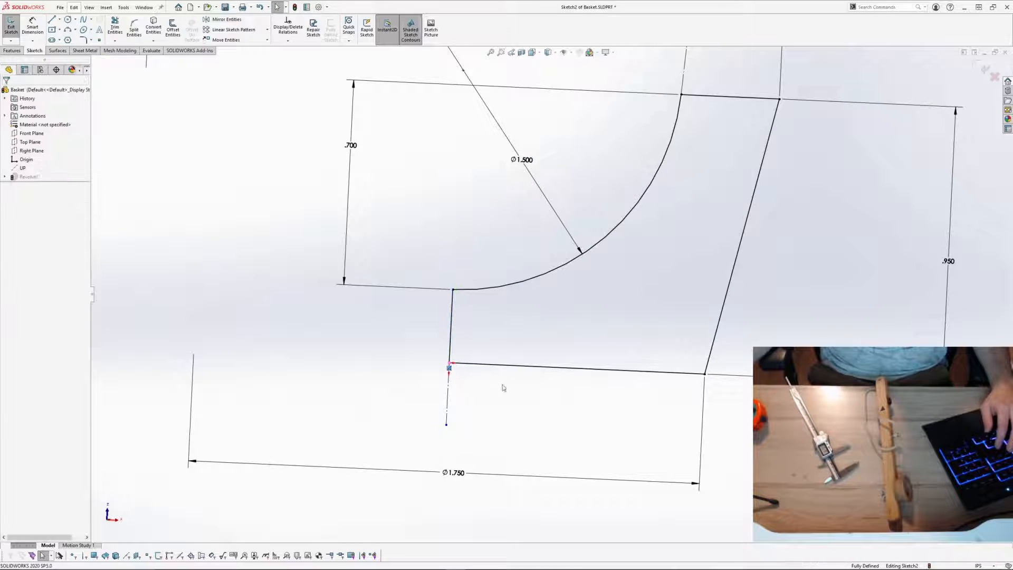
click(450, 325)
click(456, 291)
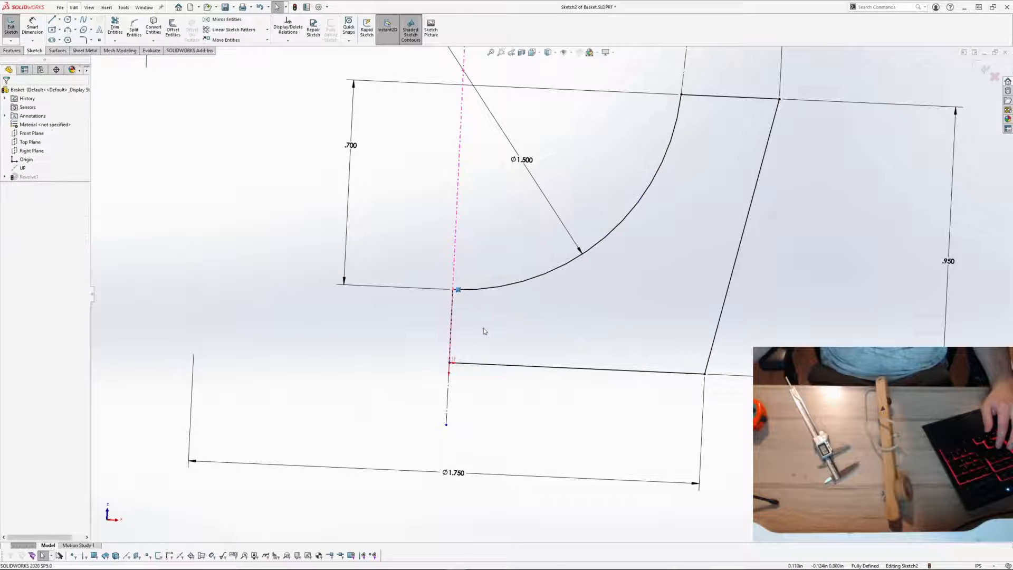
key(Delete)
mouse_move(460, 327)
mouse_down()
mouse_move(475, 332)
mouse_move(488, 364)
mouse_up()
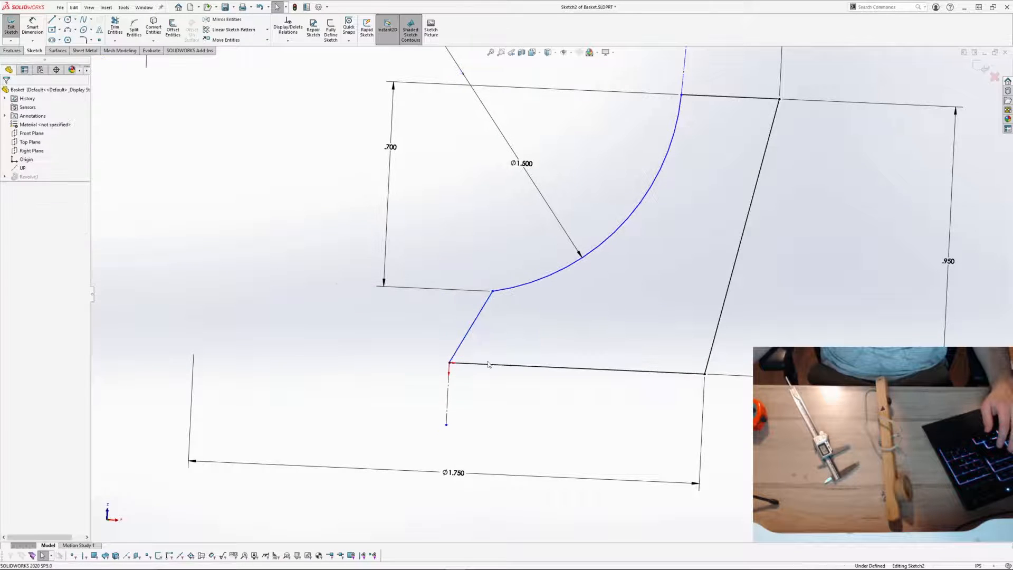
click(458, 352)
click(449, 368)
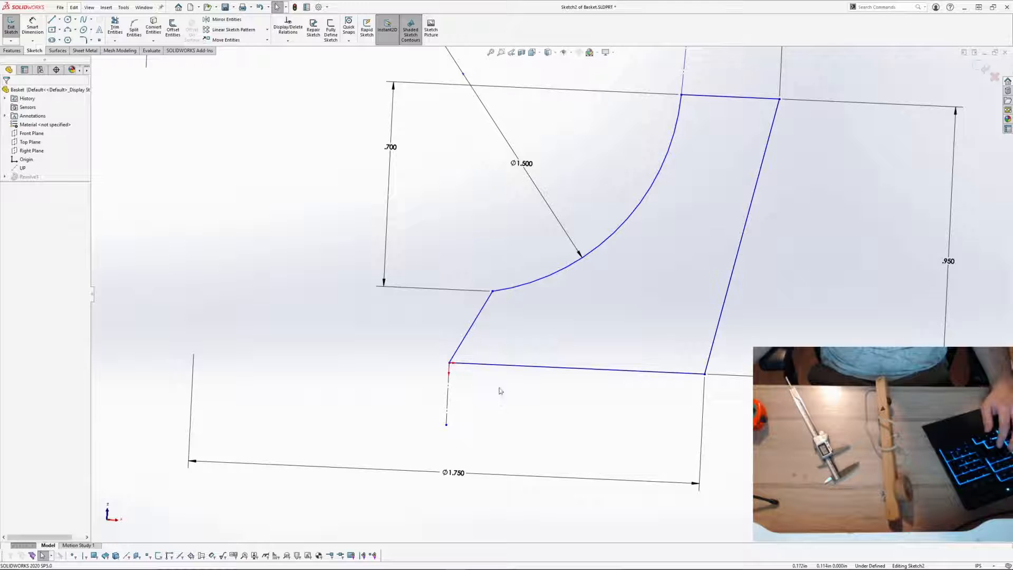
Step: Undo the relation deletions and the move of the closing line
key(ctrl+z)
key(ctrl+z)
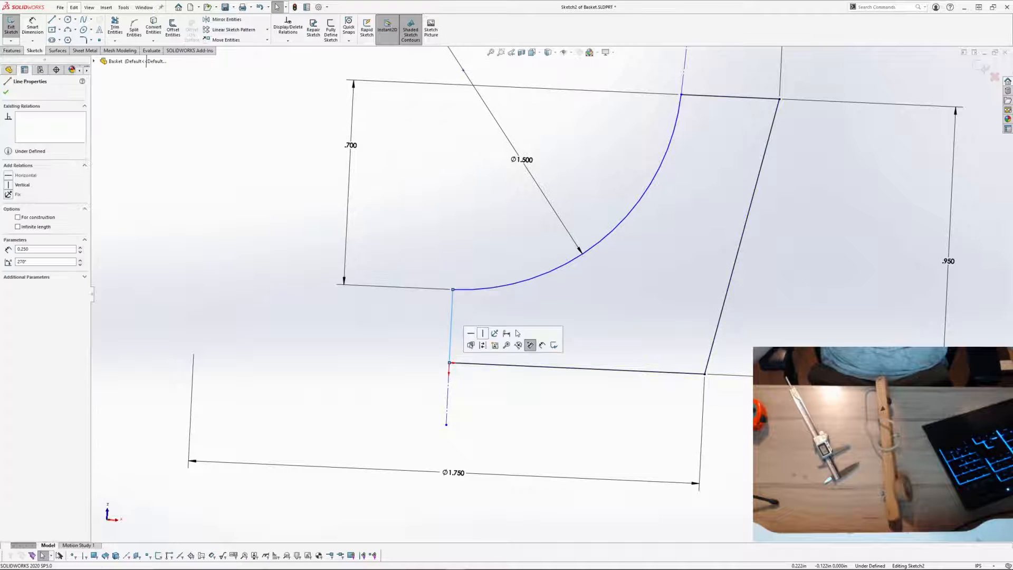
key(ctrl+z)
Step: Draw a vertical line about 0.5 in long across the bowl arc and base near the axis, and convert the closing line to construction geometry
click(52, 20)
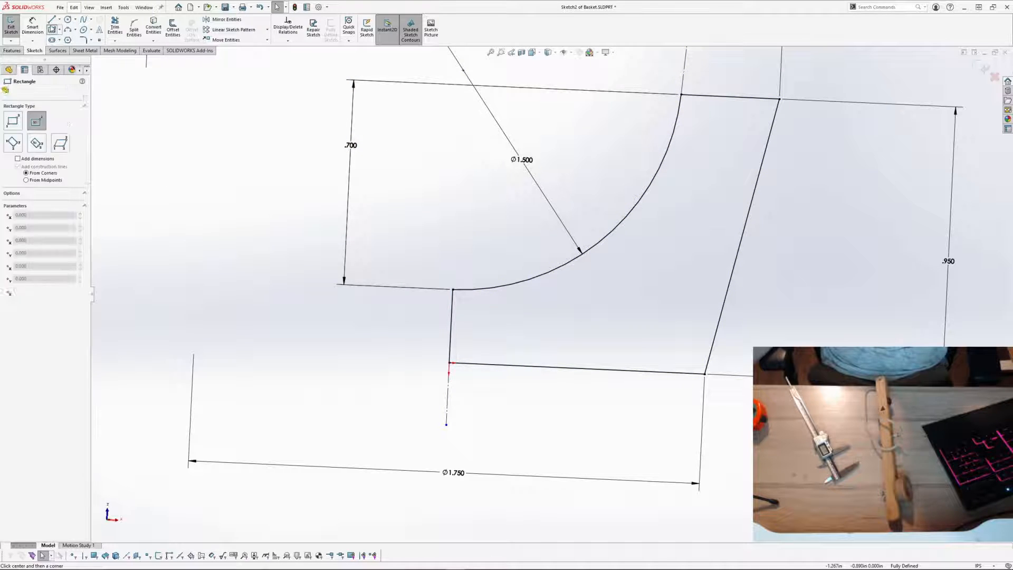
click(494, 251)
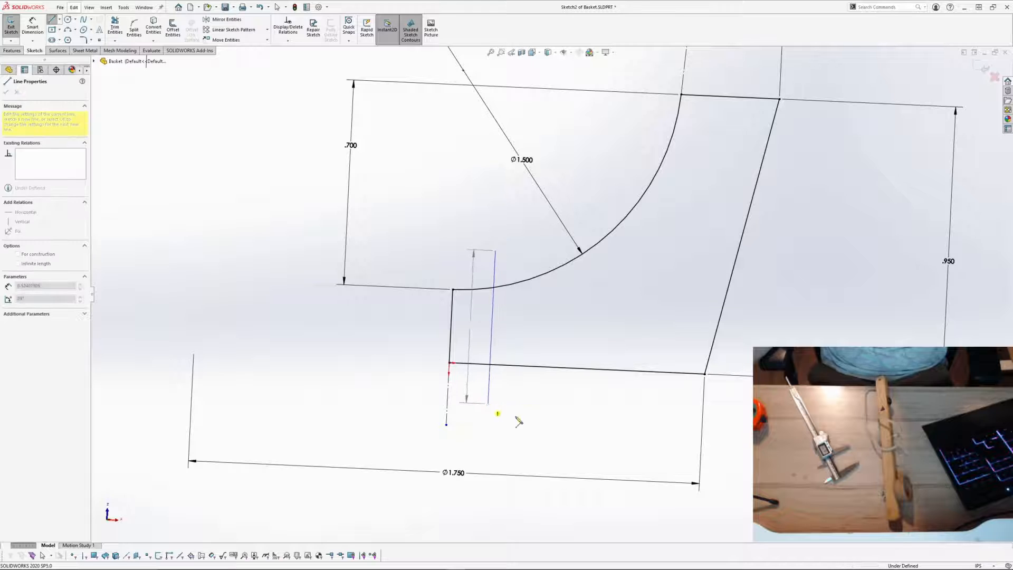
click(488, 404)
key(Escape)
click(532, 328)
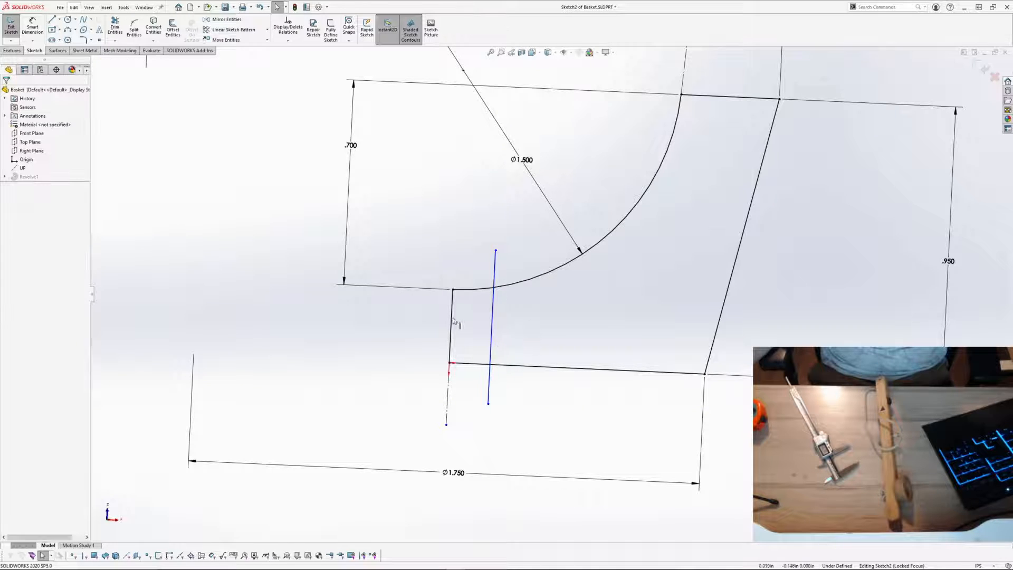
click(492, 338)
click(558, 343)
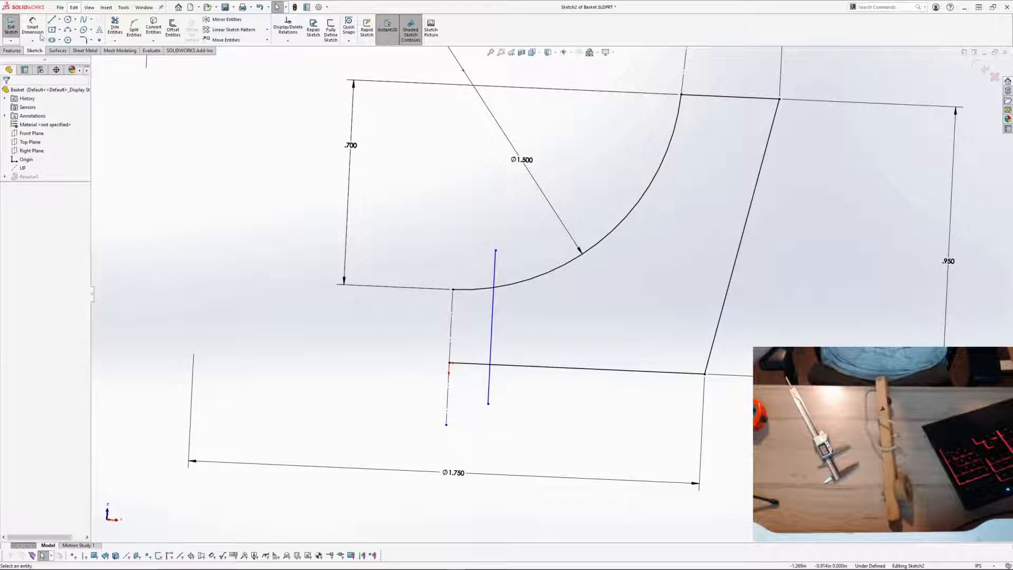
Step: Dimension the new vertical line's full diameter about the short construction line as 0.2 in
click(493, 317)
click(448, 395)
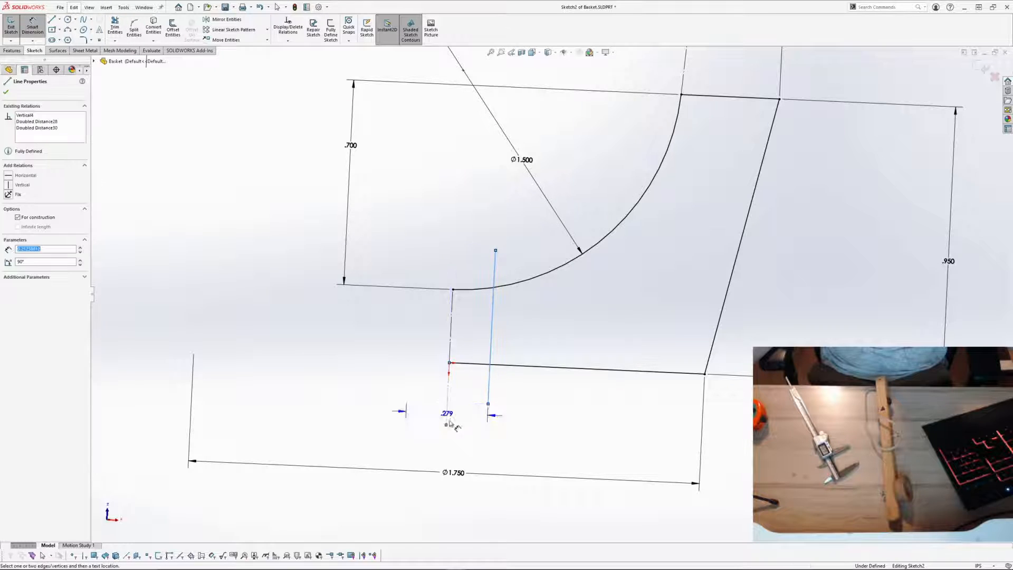
click(445, 451)
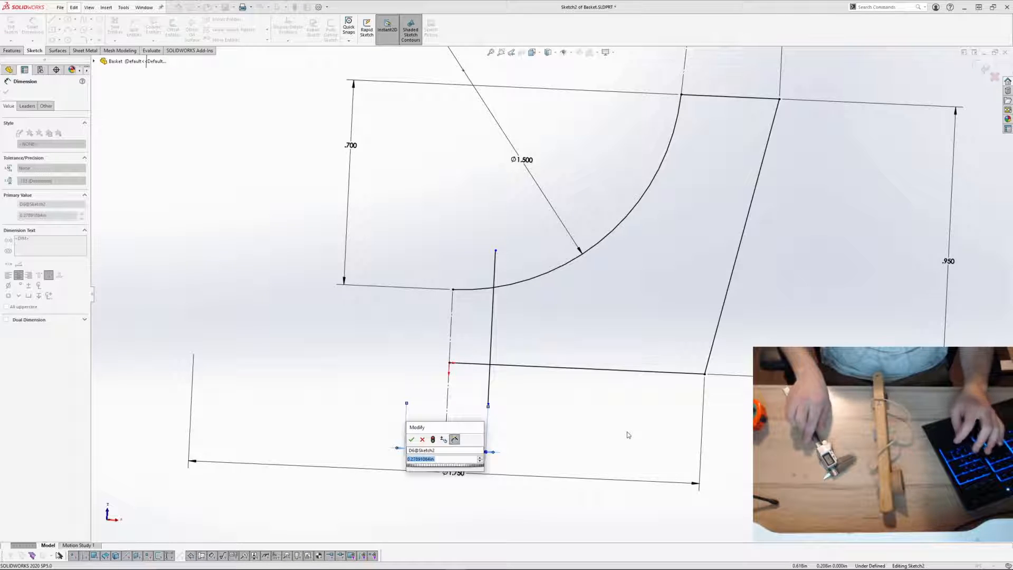
text(.25)
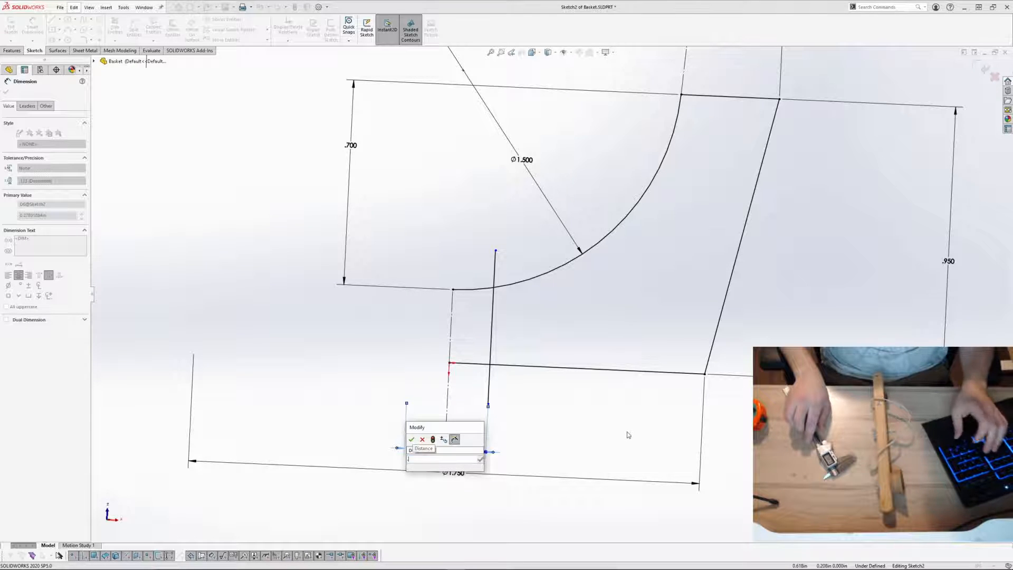
key(Return)
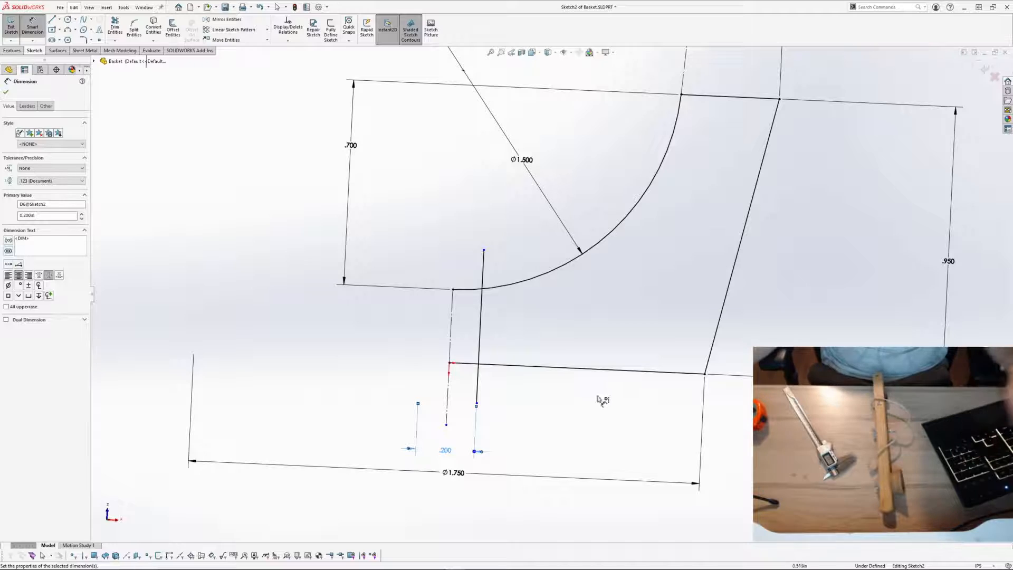
middle_drag(583, 314, 532, 309)
Step: Try to trim the bowl arc and base line back to the new vertical line
click(115, 26)
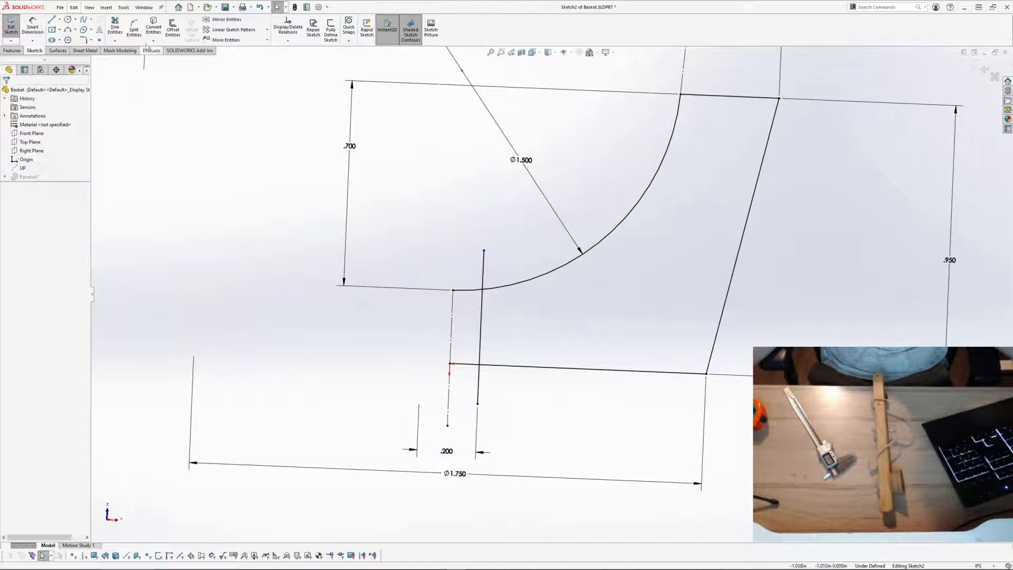
drag(468, 281, 469, 303)
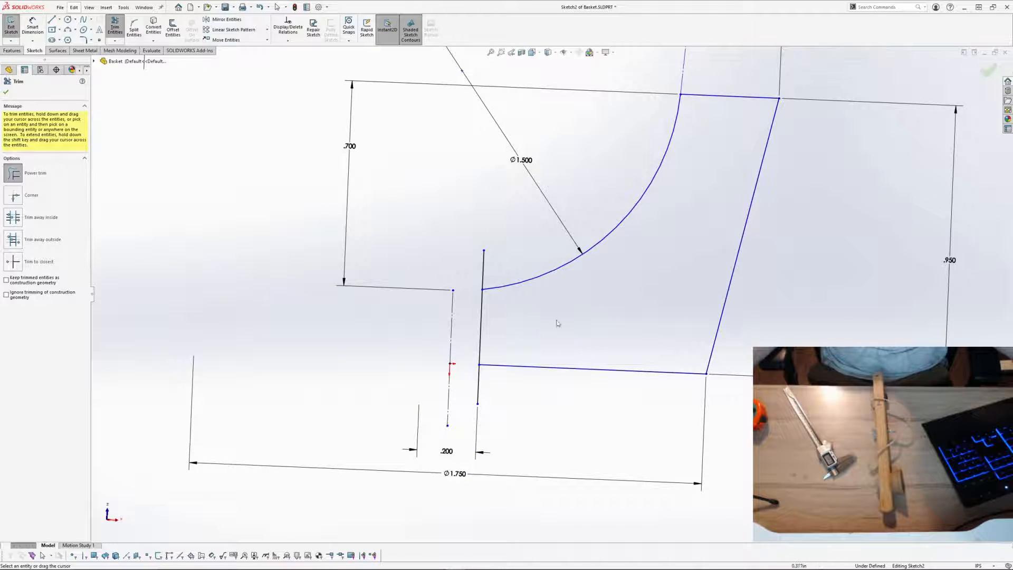
middle_drag(558, 322, 552, 342)
key(Escape)
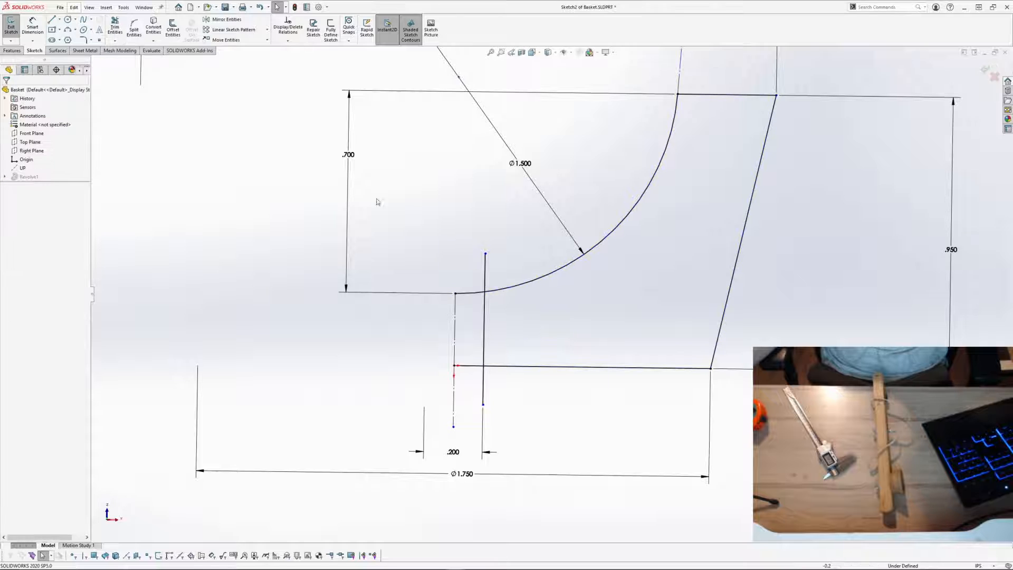
Step: Split the bowl arc and the base line just inside the new vertical line
click(134, 29)
click(478, 292)
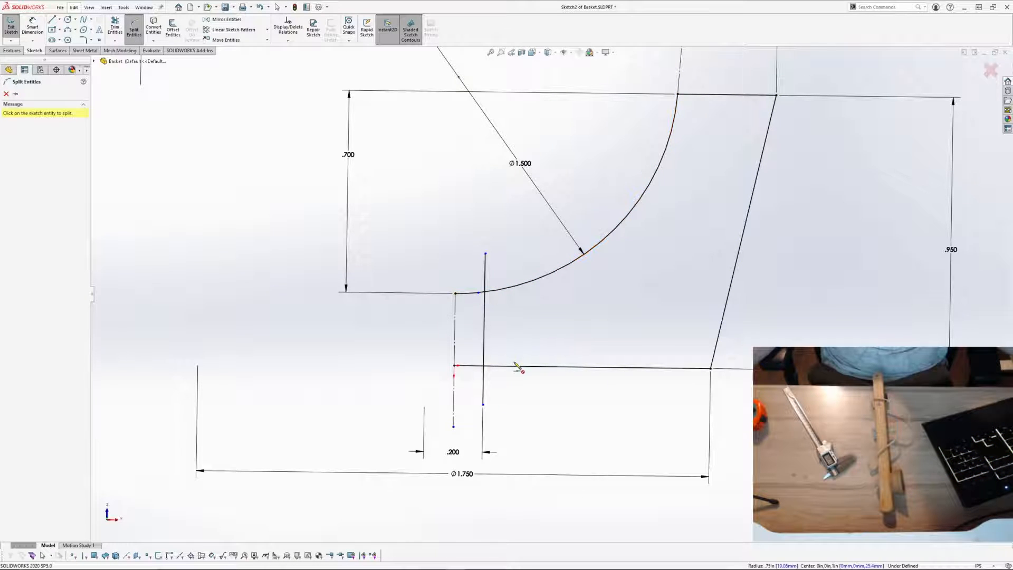
key(Escape)
Step: Make the split points on the bowl arc and base line coincident with the new vertical line
click(484, 303)
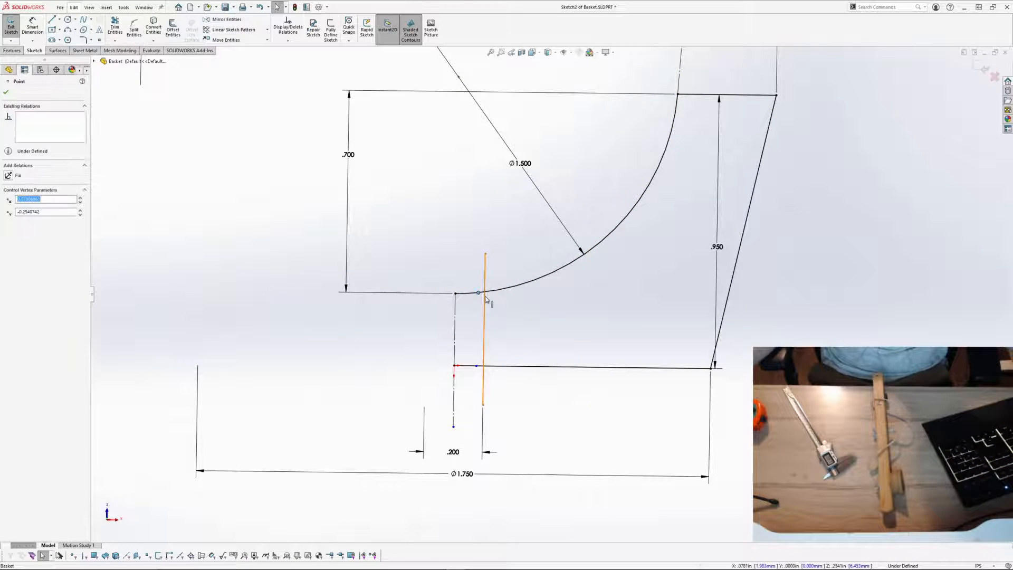
ctrl+click(479, 292)
click(520, 261)
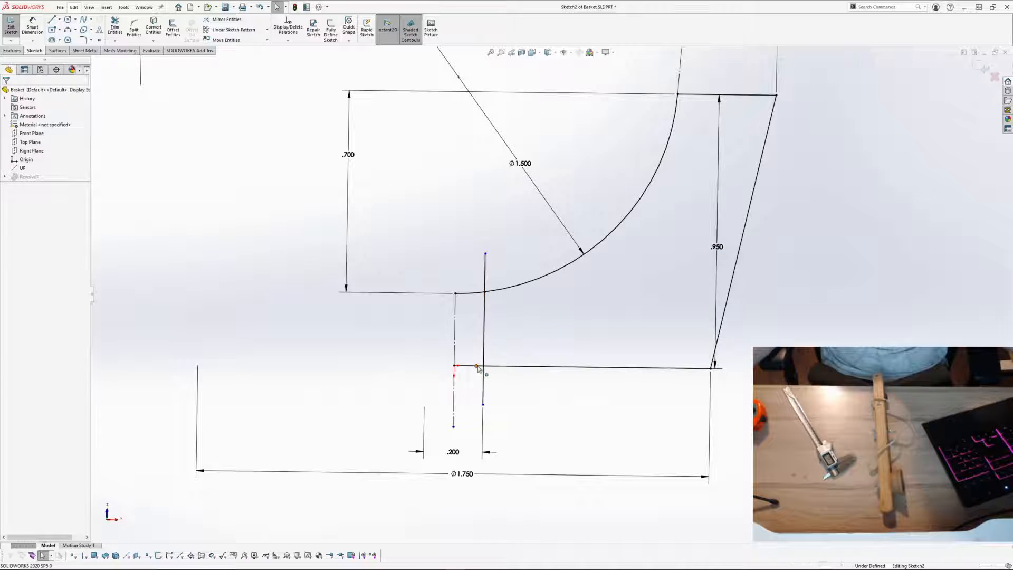
click(476, 366)
ctrl+click(484, 379)
click(525, 350)
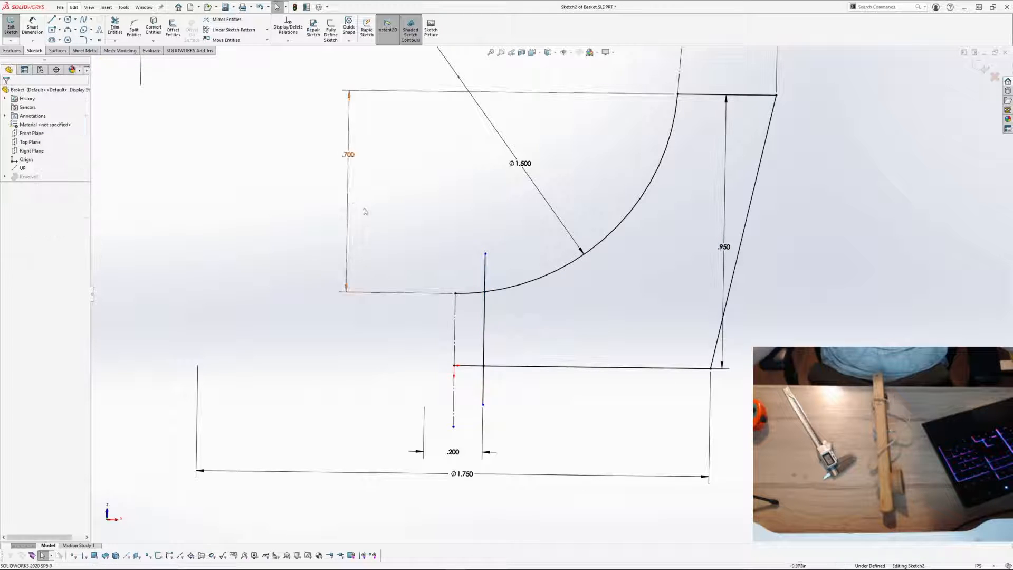
Step: Convert the short arc and base segments inside the hole line to construction geometry and trim the line's overhanging ends
ctrl+click(476, 367)
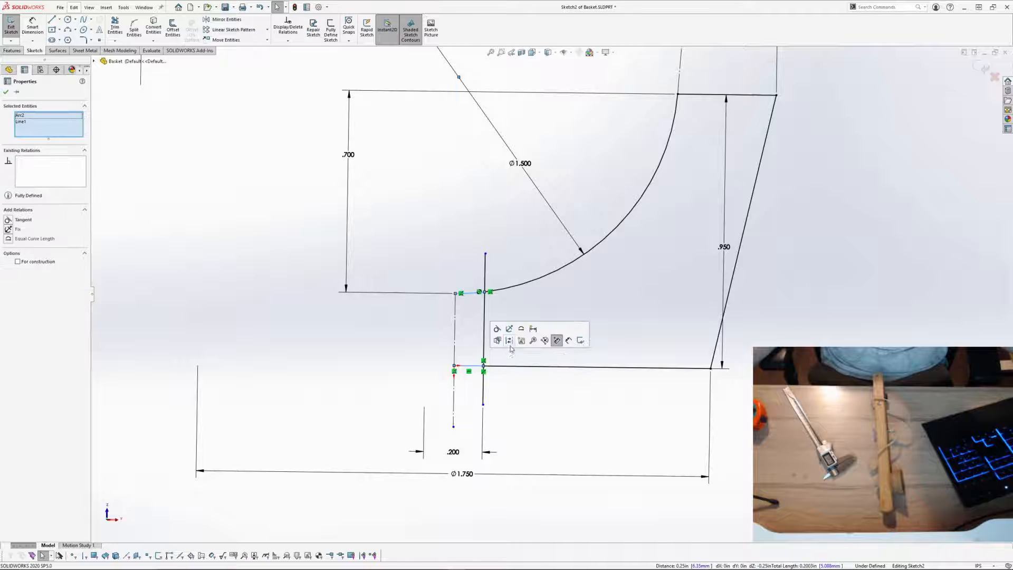
click(511, 343)
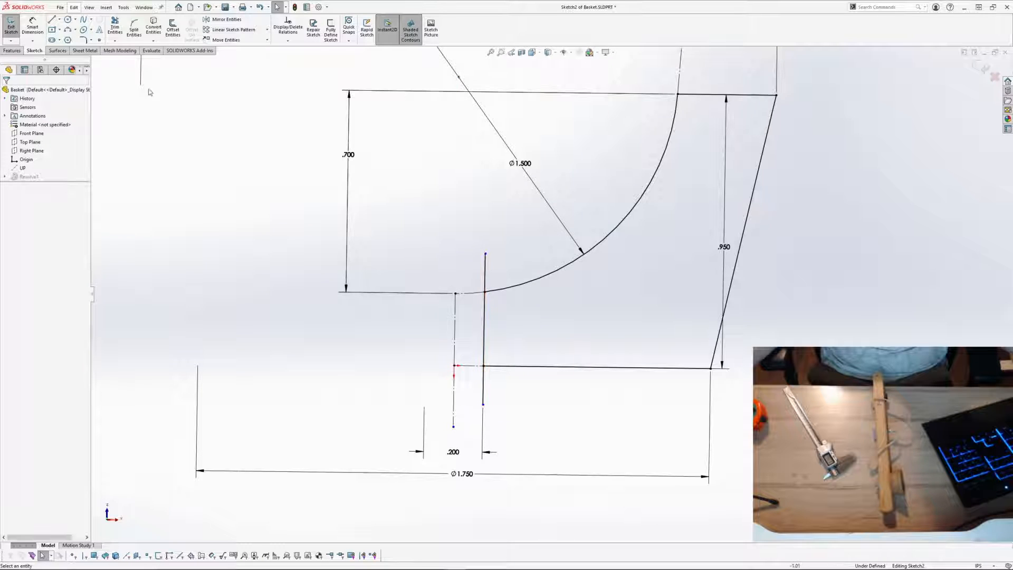
click(115, 26)
drag(530, 394, 469, 380)
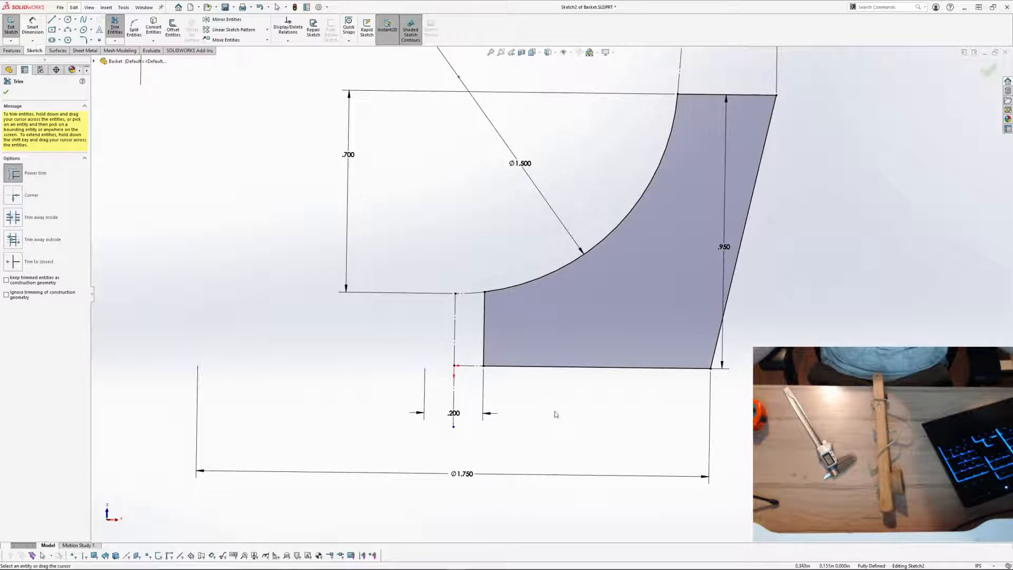
scroll(536, 313, up, 4)
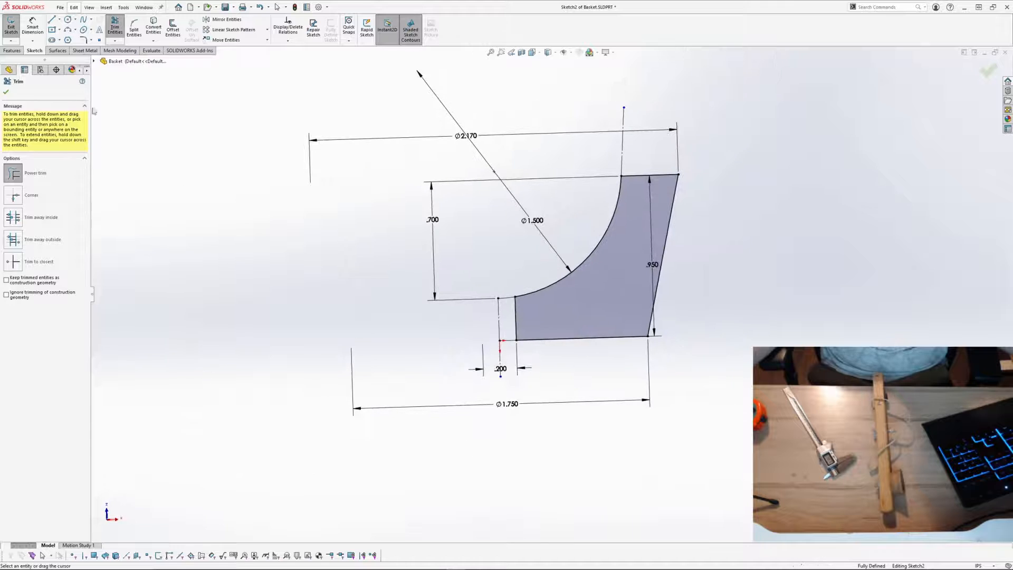
click(6, 92)
Step: Move the 0.95 in height dimension outside the slanted edge of the profile
click(411, 29)
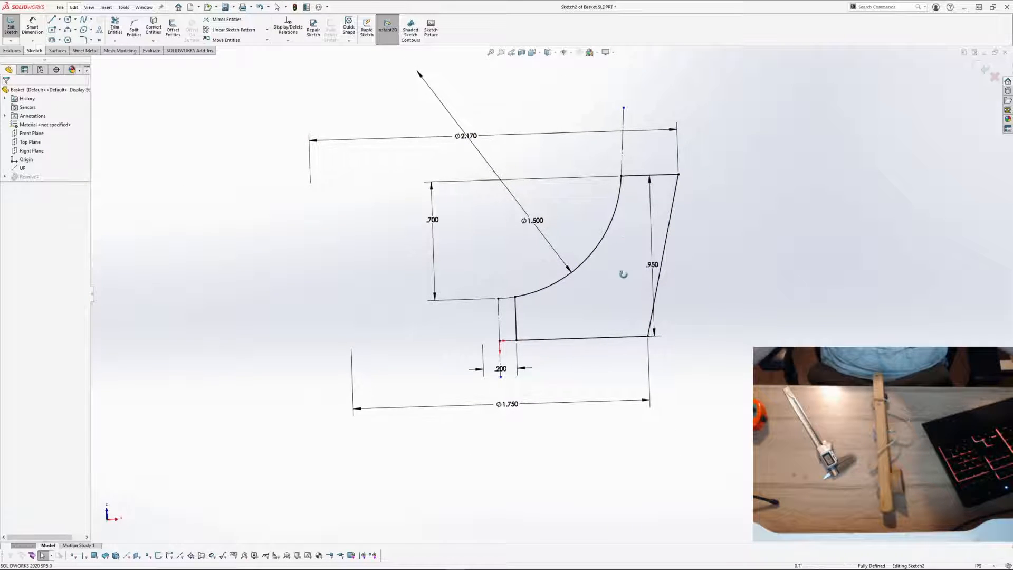
drag(652, 264, 698, 264)
click(742, 331)
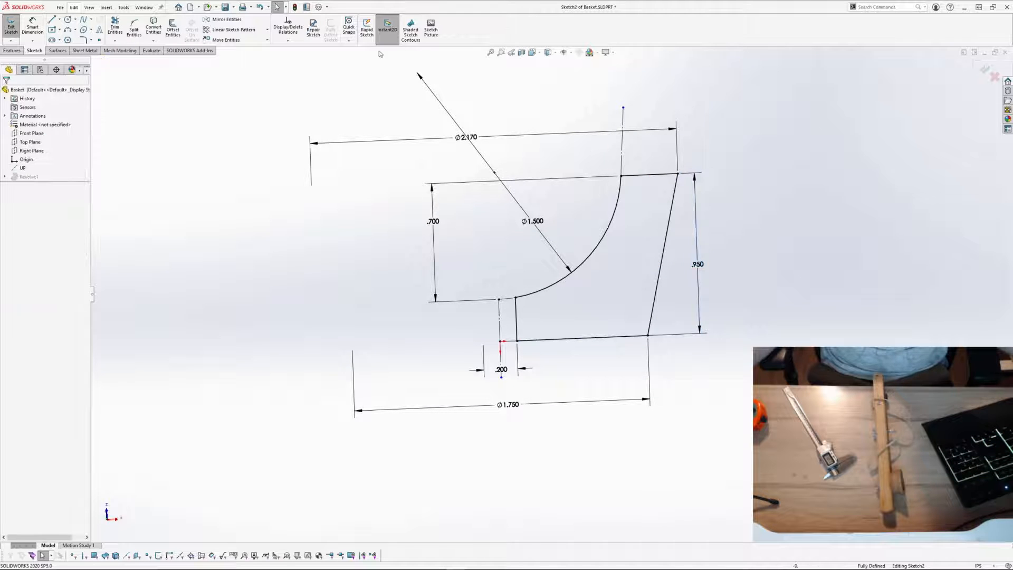
click(411, 29)
mouse_move(635, 264)
middle_down()
mouse_move(545, 285)
mouse_move(654, 285)
mouse_move(628, 279)
middle_up()
scroll(614, 287, down, 1)
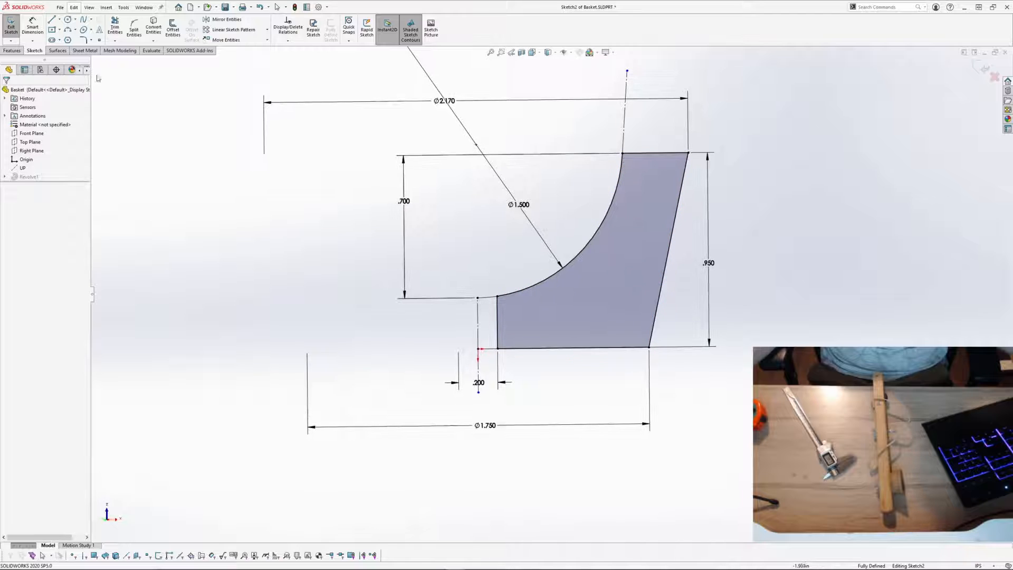
Step: Sketch a closed test triangle and a separate open line beside the cup profile
click(55, 20)
click(285, 260)
click(366, 331)
click(262, 354)
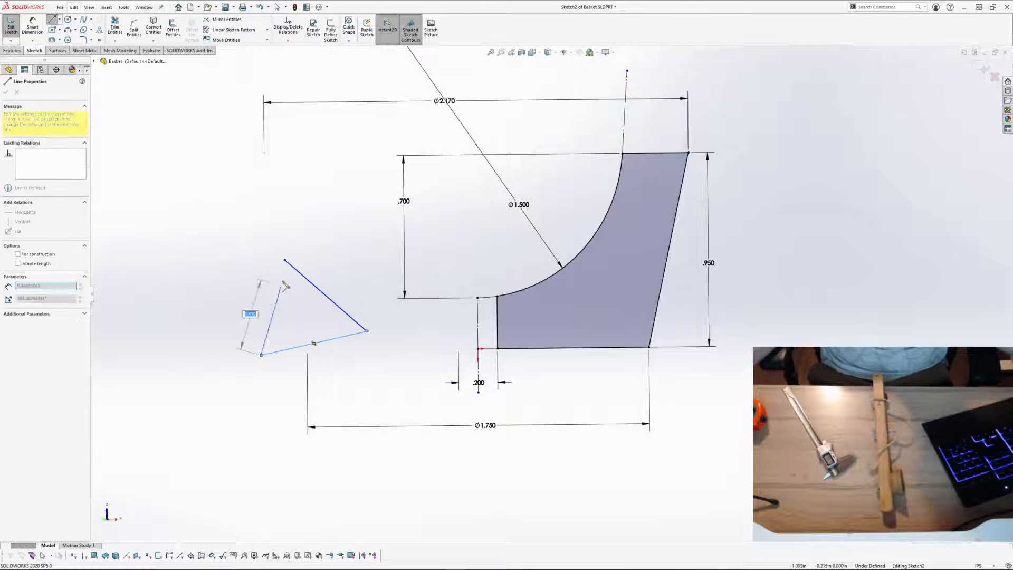
click(285, 260)
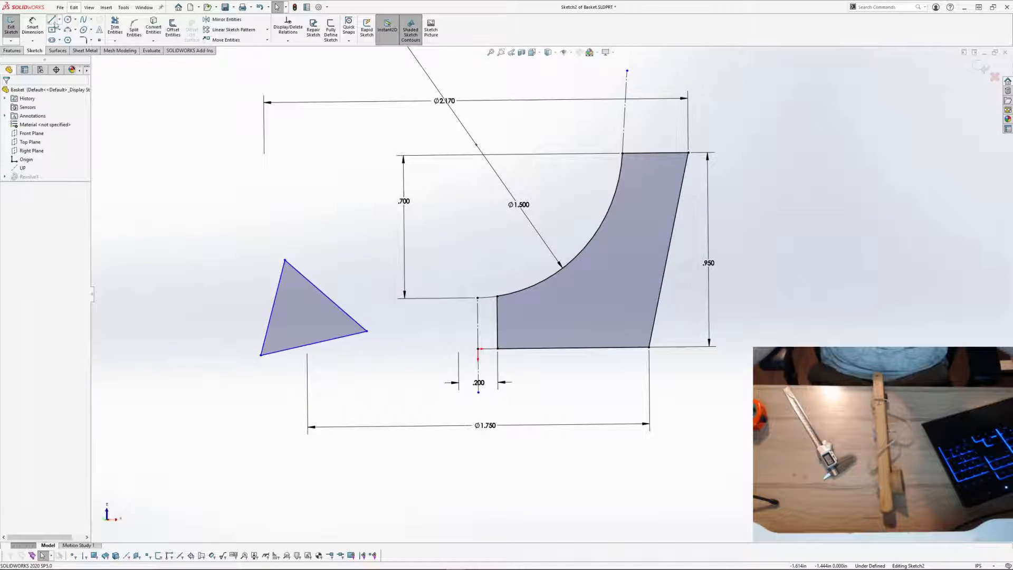
click(232, 201)
click(240, 311)
key(Escape)
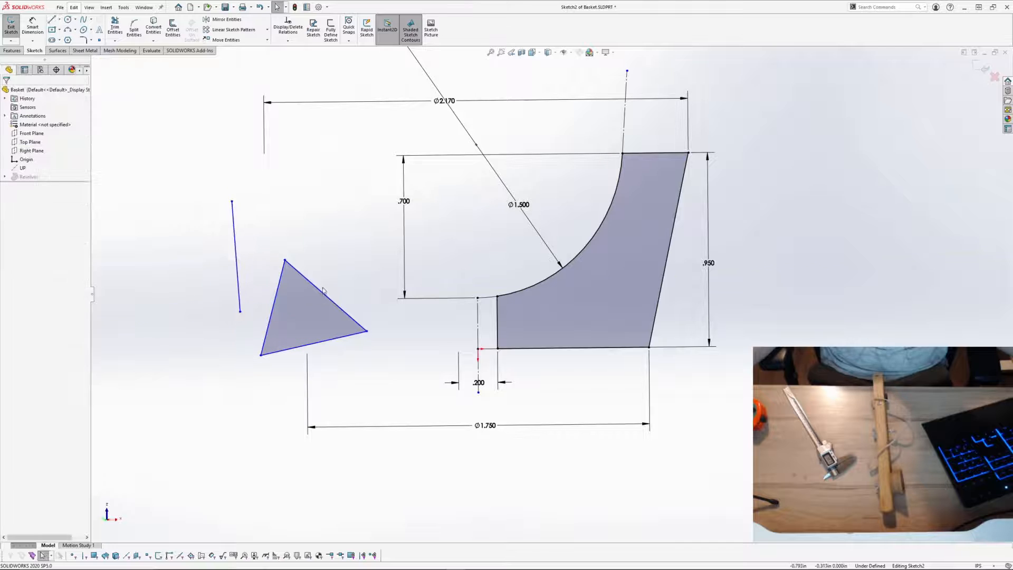
Step: Delete the test triangle and the separate line, undoing the accidental deletion of the 1.75 in diameter dimension
click(319, 291)
key(Delete)
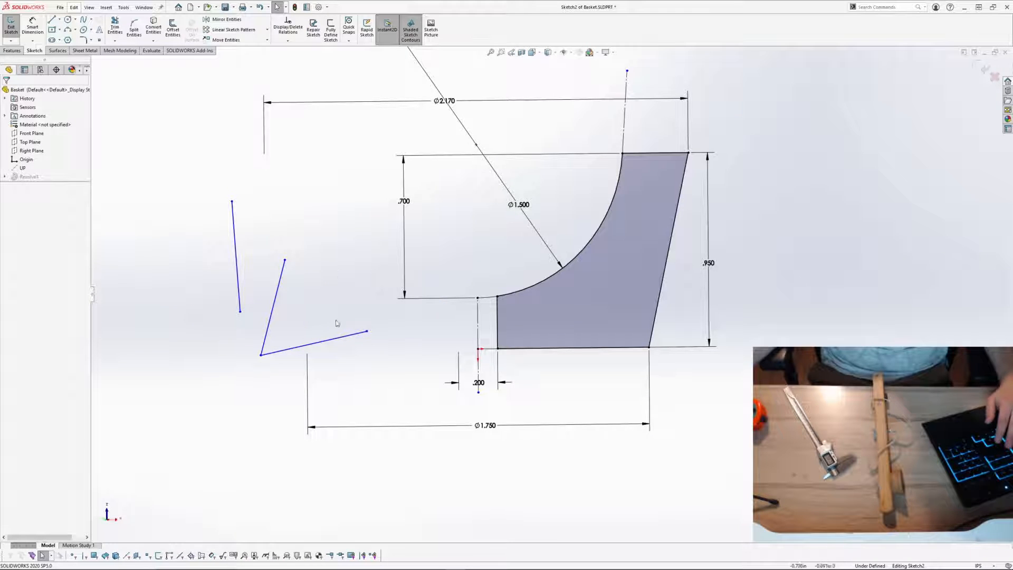
drag(331, 253, 239, 360)
key(Delete)
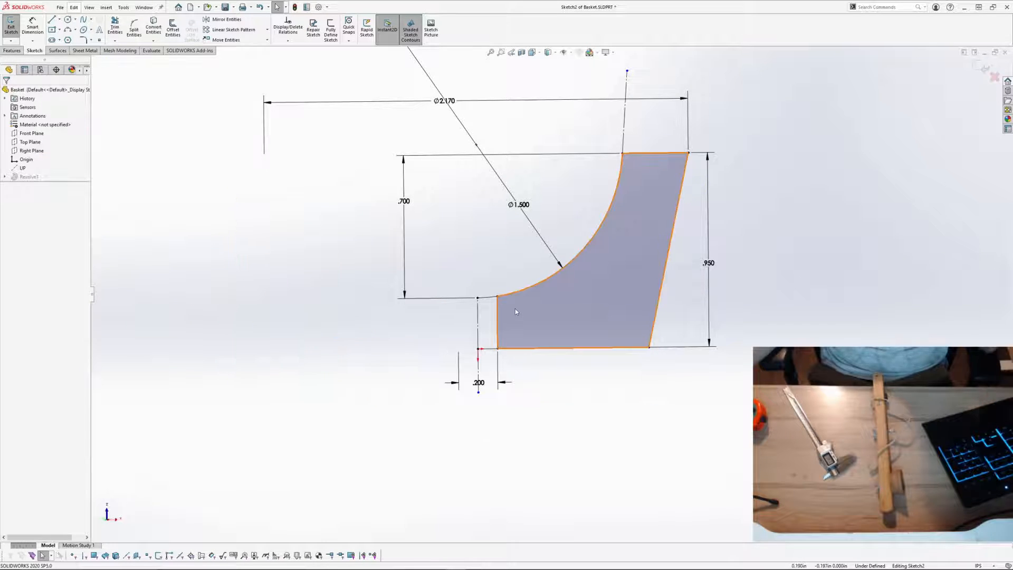
key(ctrl+z)
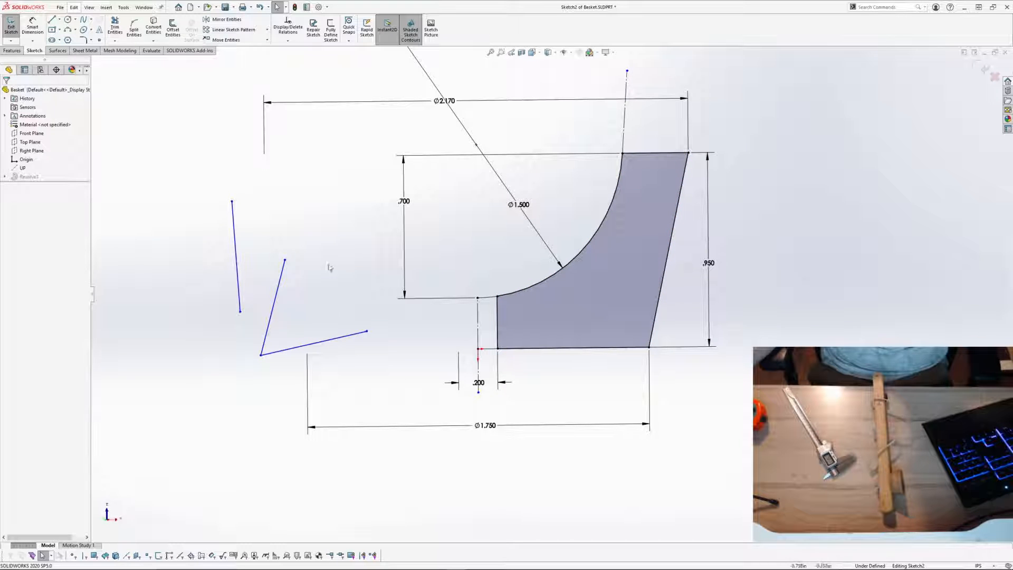
drag(322, 244, 224, 323)
key(Delete)
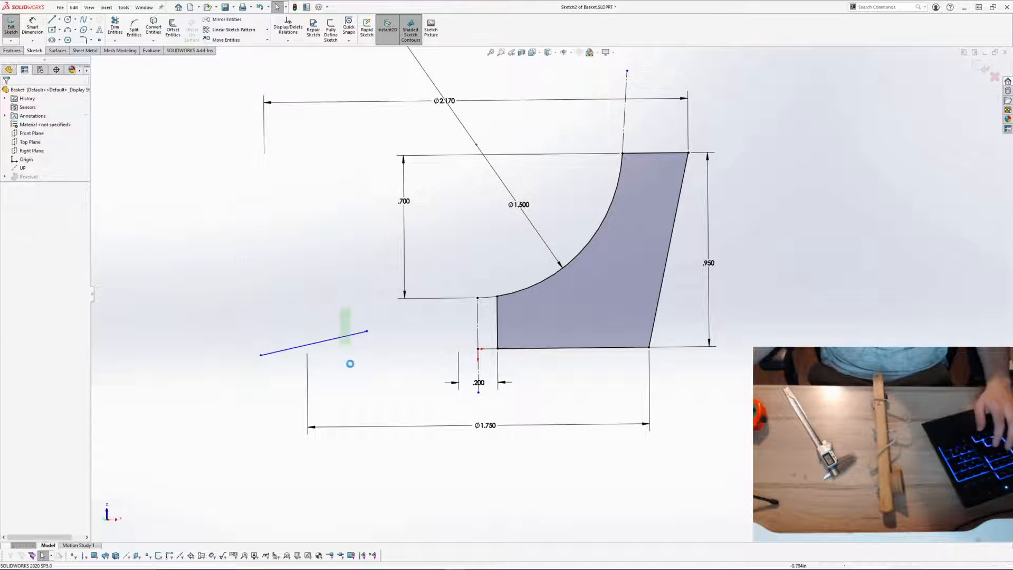
key(Delete)
Step: Turn the shaded sketch contours off and back on to compare the profile display
scroll(636, 271, up, 2)
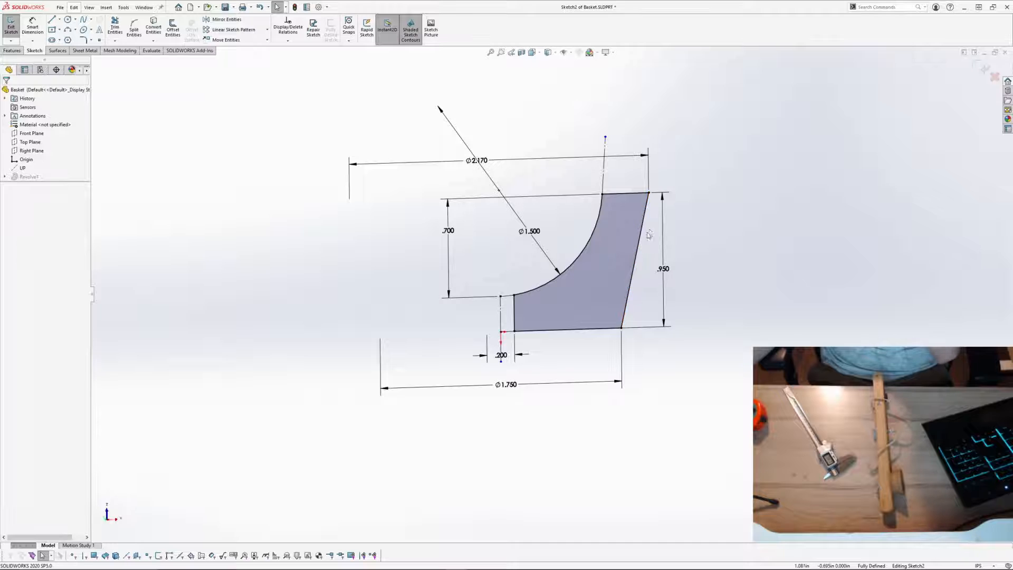
middle_drag(636, 231, 617, 228)
middle_drag(722, 253, 724, 254)
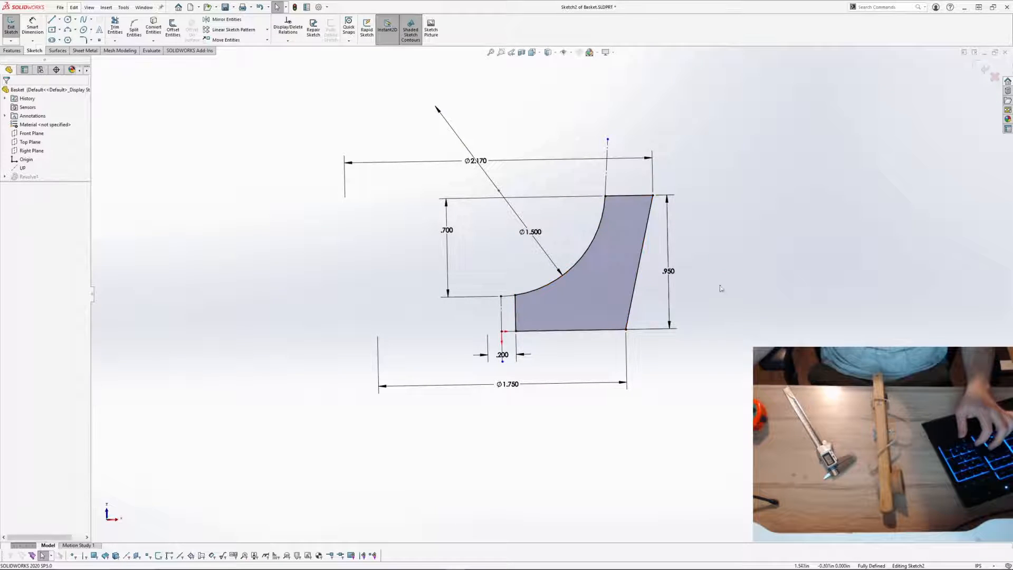
click(411, 32)
scroll(606, 268, down, 2)
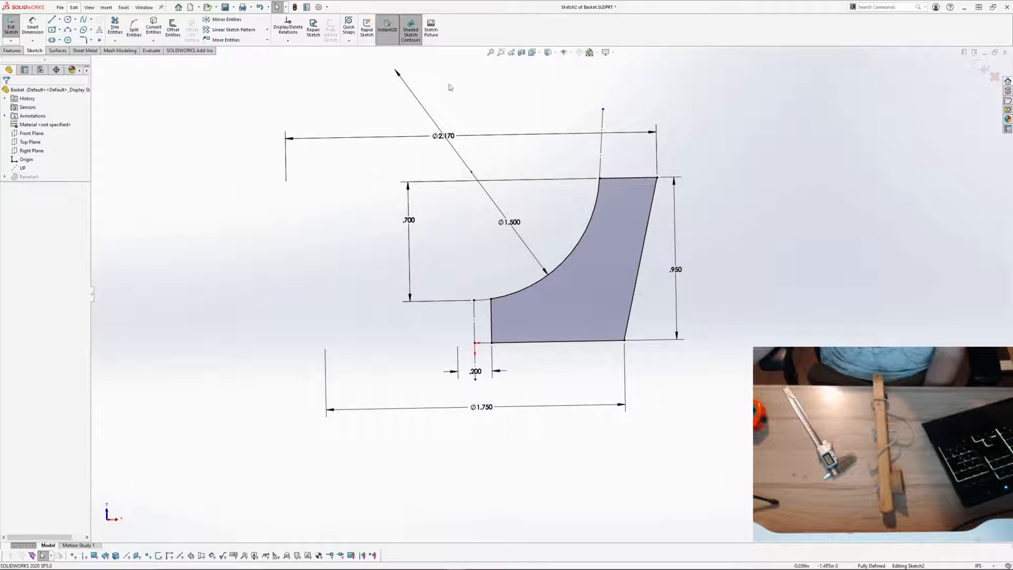
click(411, 32)
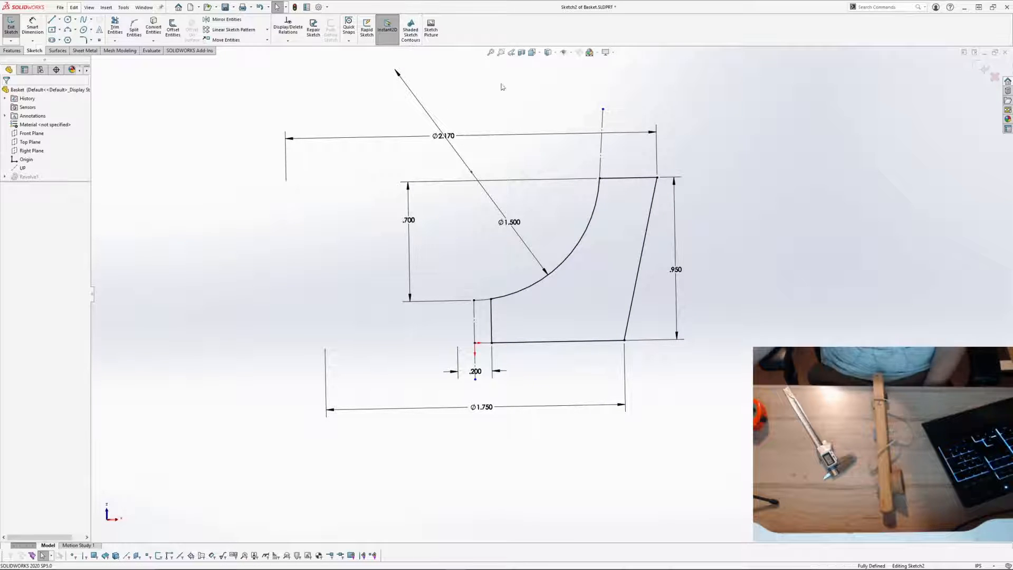
click(411, 32)
Step: Exit the profile sketch to rebuild the cup, and save and close the Basket part
click(981, 67)
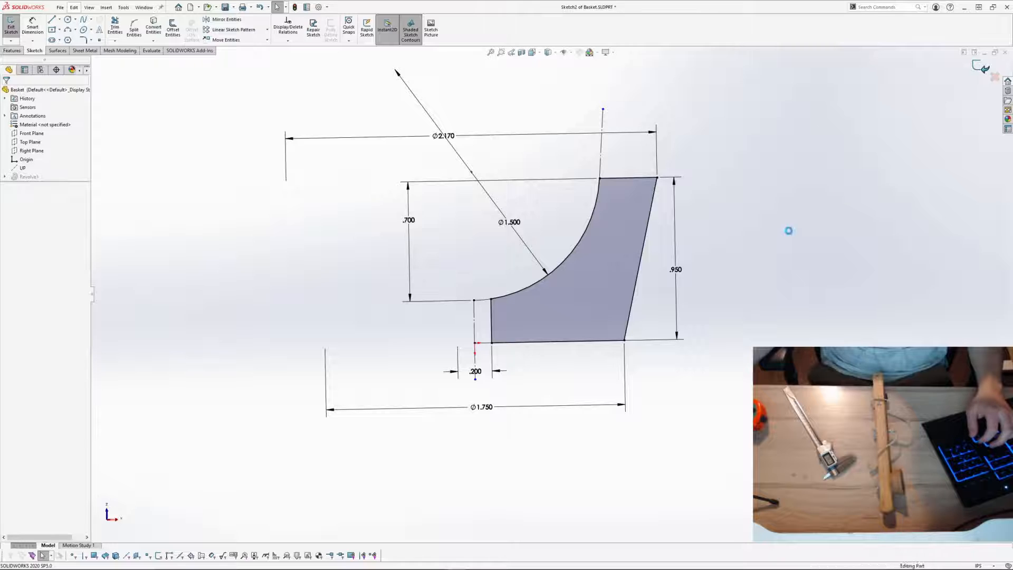
middle_drag(712, 249, 639, 372)
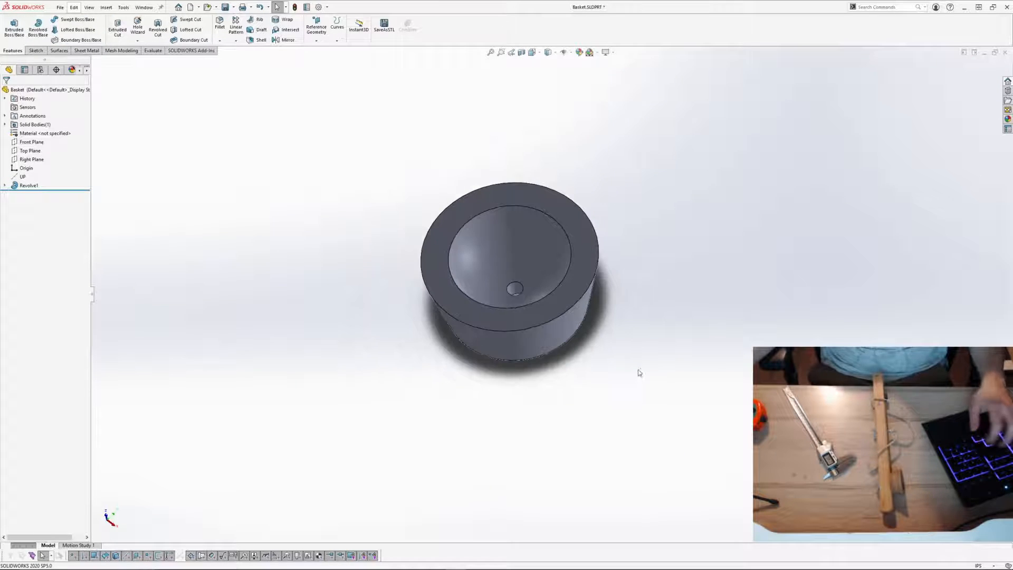
key(ctrl+s)
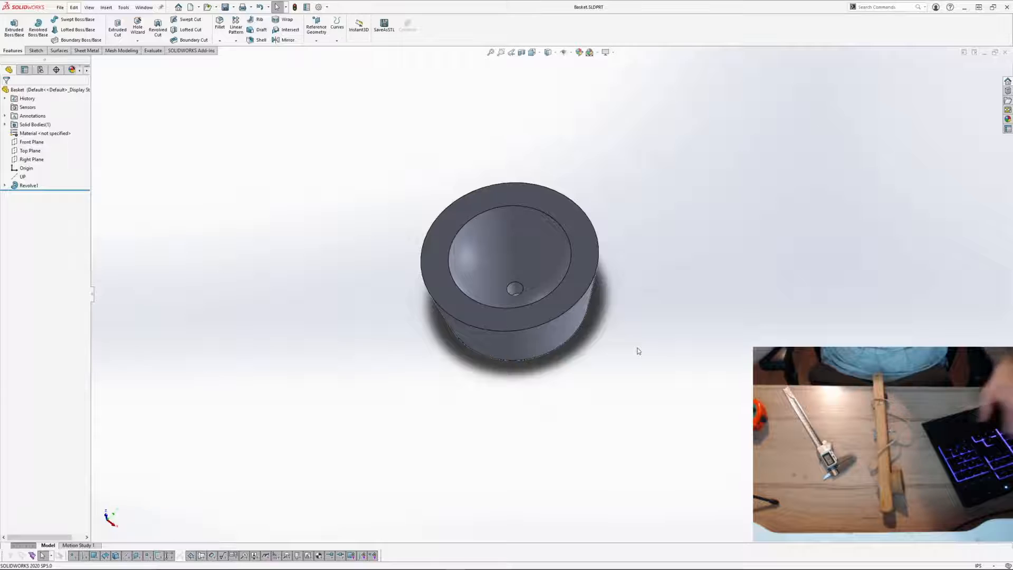
click(1005, 53)
Step: Create a new part and start a sketch on the Front Plane
click(190, 7)
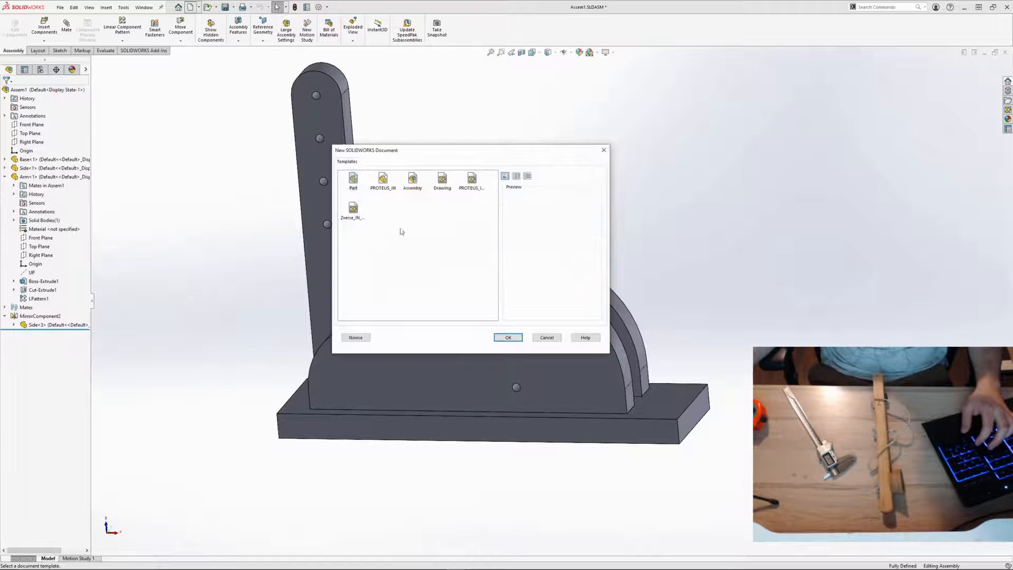
click(508, 337)
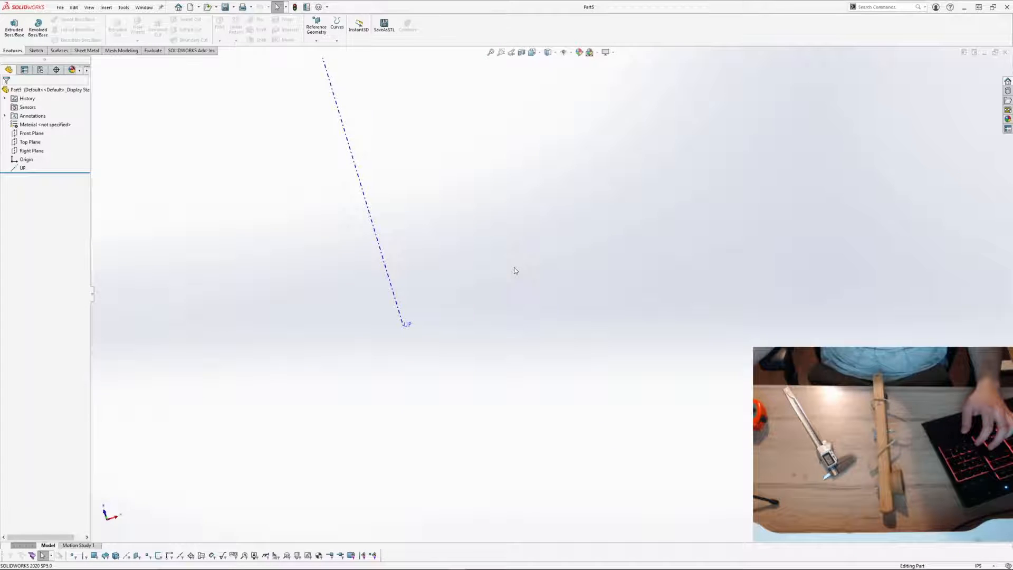
click(32, 133)
click(59, 124)
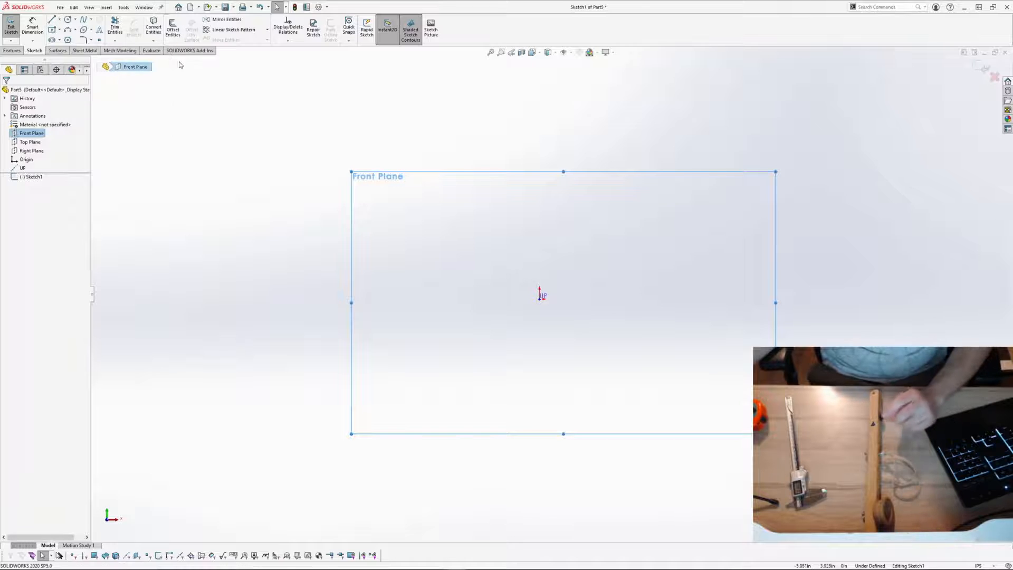
Step: Sketch a circle centred on the origin
click(66, 21)
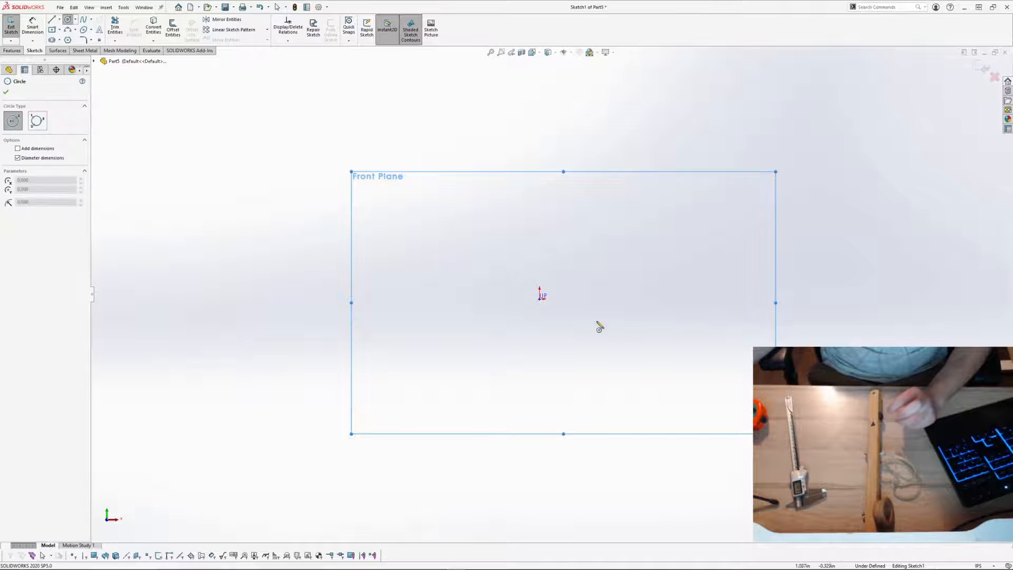
click(539, 299)
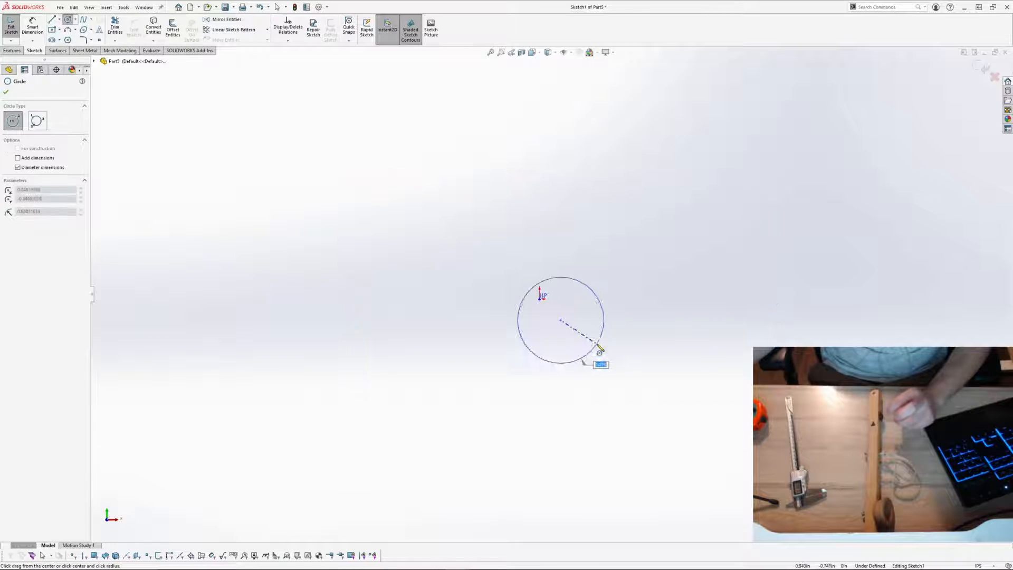
click(560, 319)
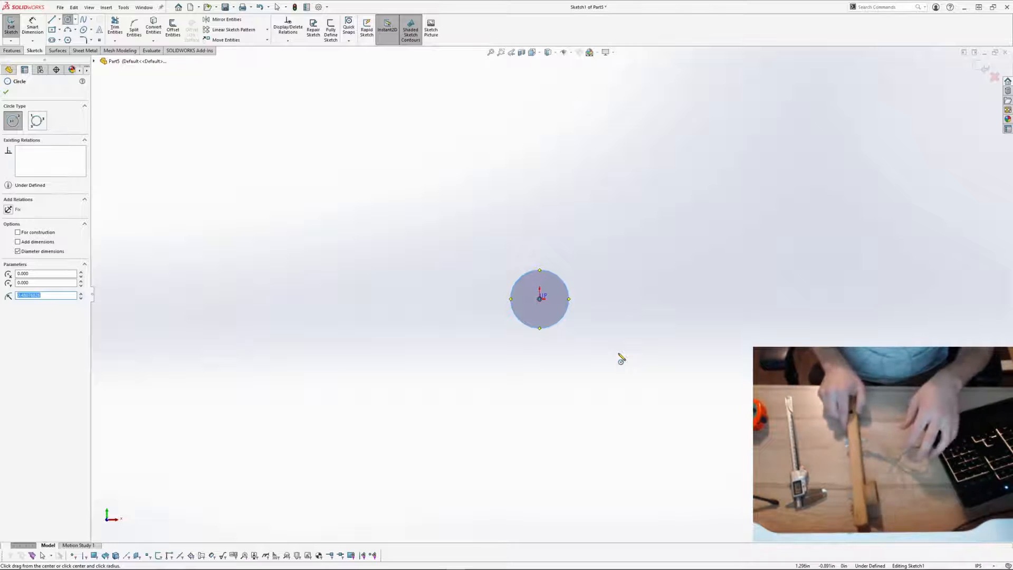
key(Escape)
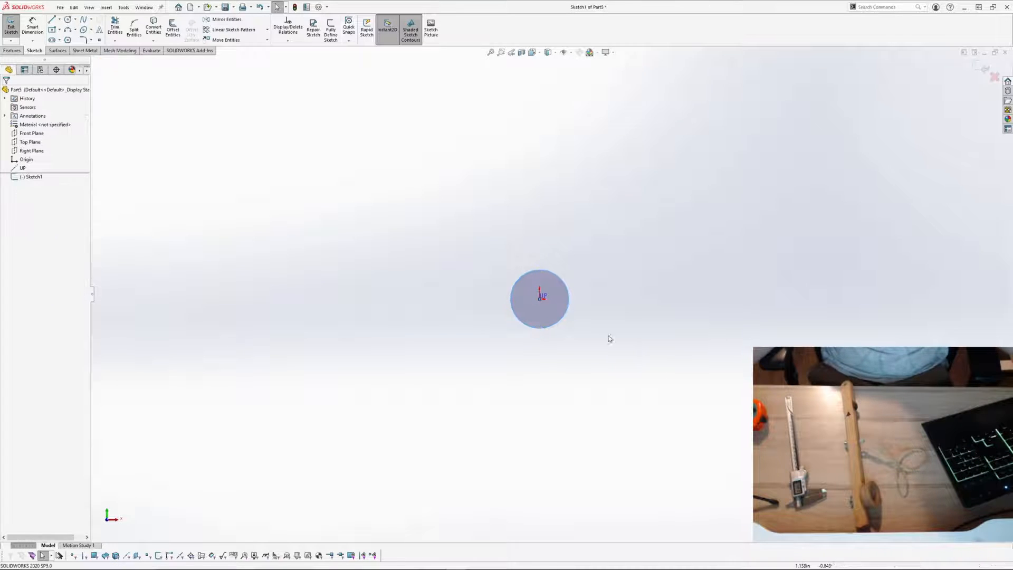
middle_drag(598, 302, 631, 315)
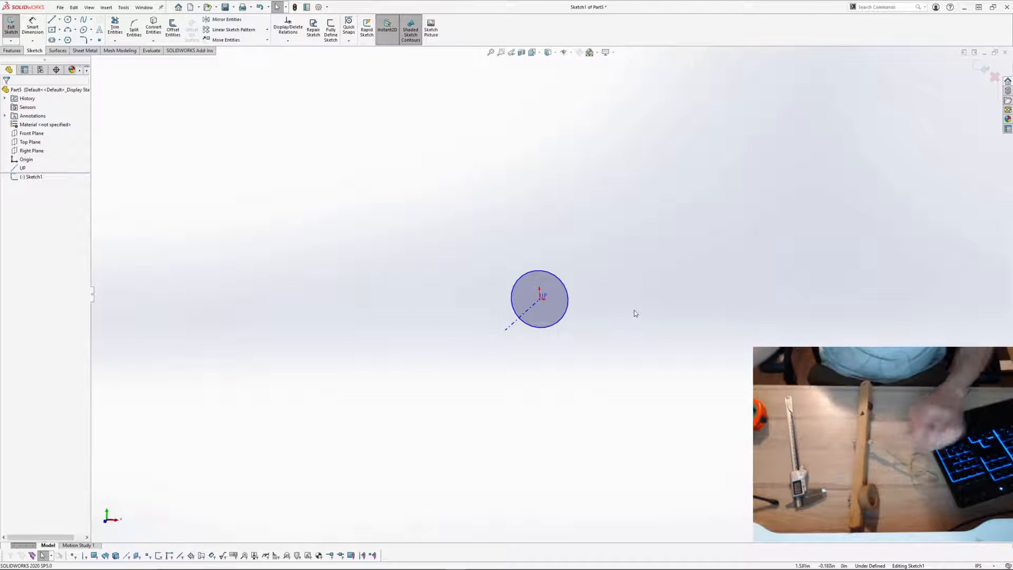
Step: Dimension the circle's diameter as 0.25 in and place the dimension beside the circle
click(34, 27)
click(562, 280)
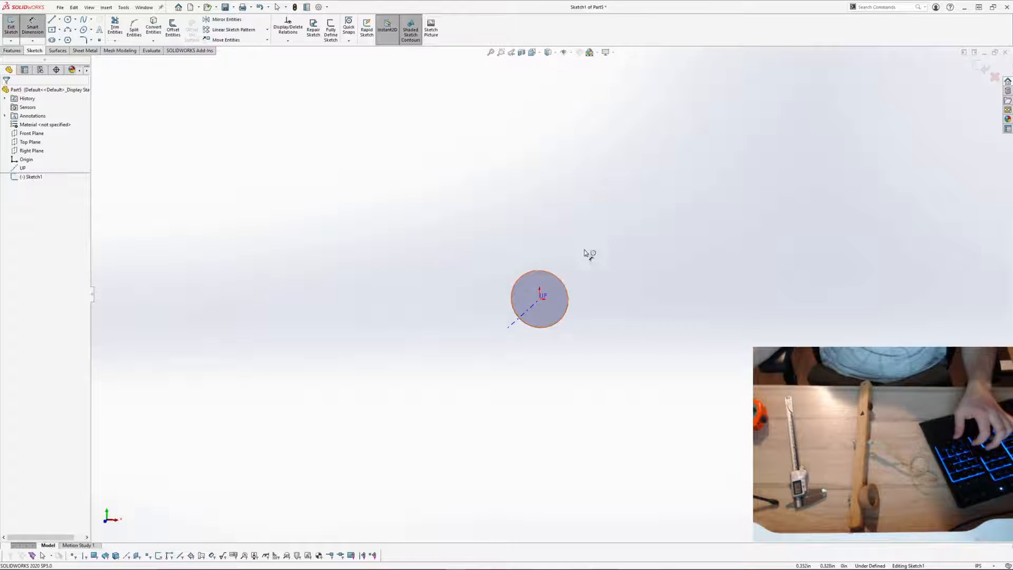
click(627, 255)
text(.25)
key(Return)
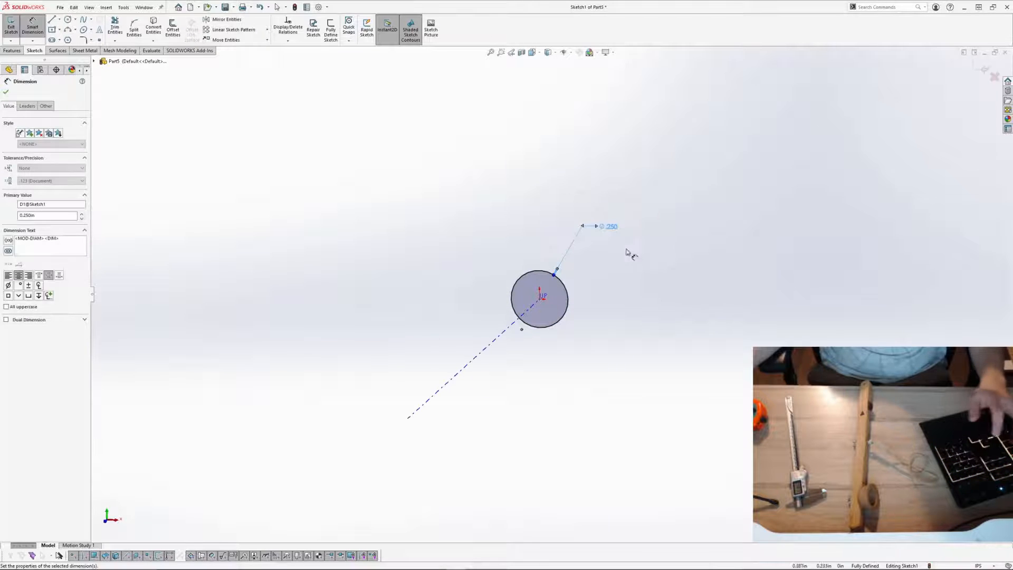
key(Escape)
drag(609, 227, 620, 249)
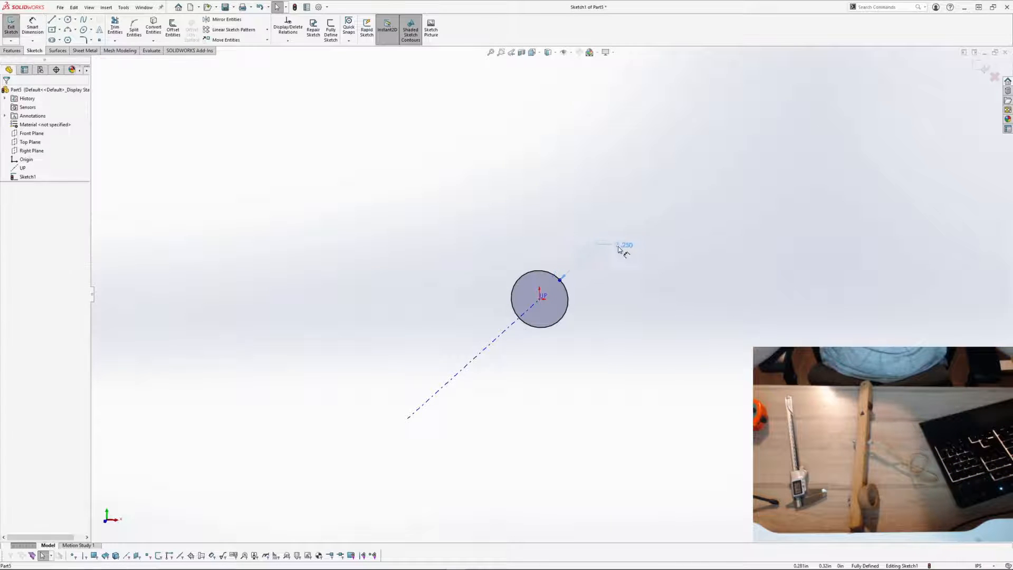
click(618, 281)
Step: Sketch a three-point arc with a radius of about 0.51 in bulging downward below the circle
scroll(637, 258, up, 4)
scroll(612, 271, down, 1)
middle_drag(602, 273, 641, 272)
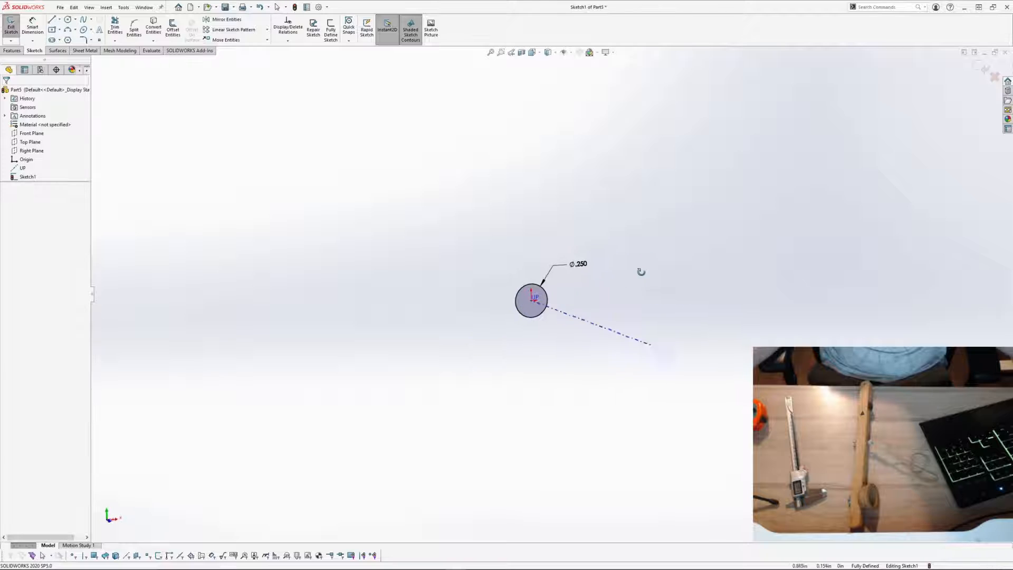
scroll(562, 333, down, 1)
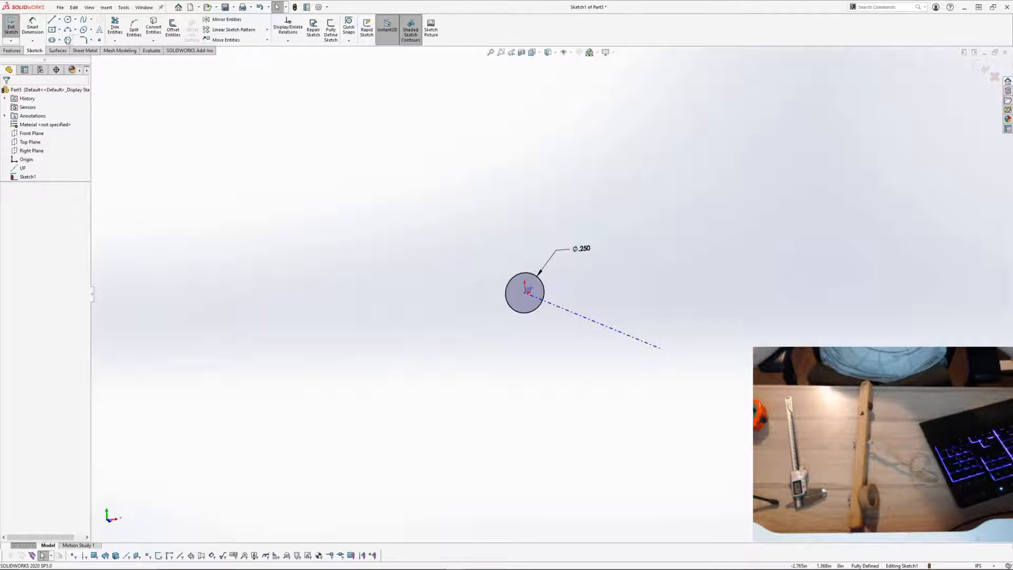
click(474, 321)
click(591, 304)
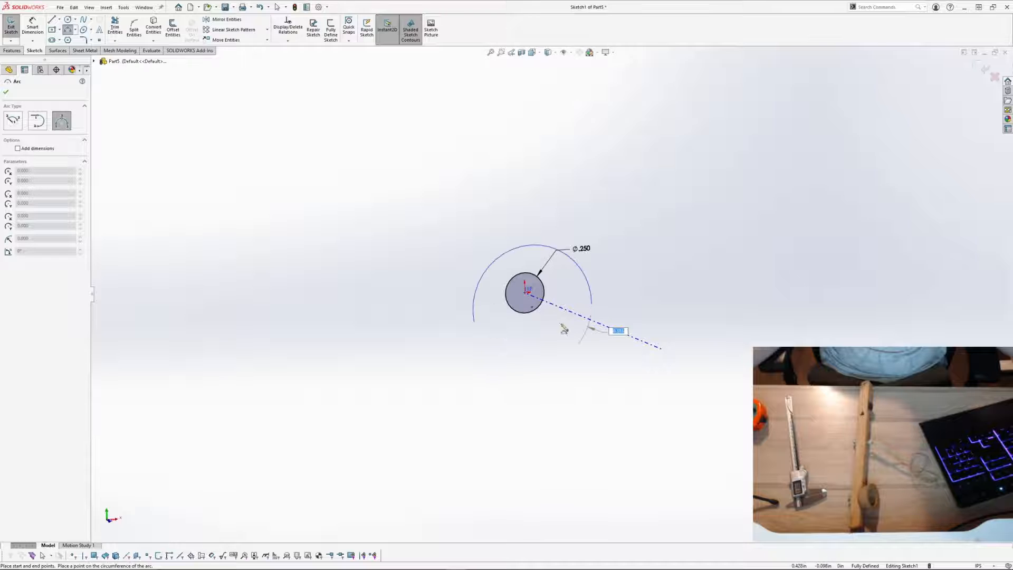
click(654, 356)
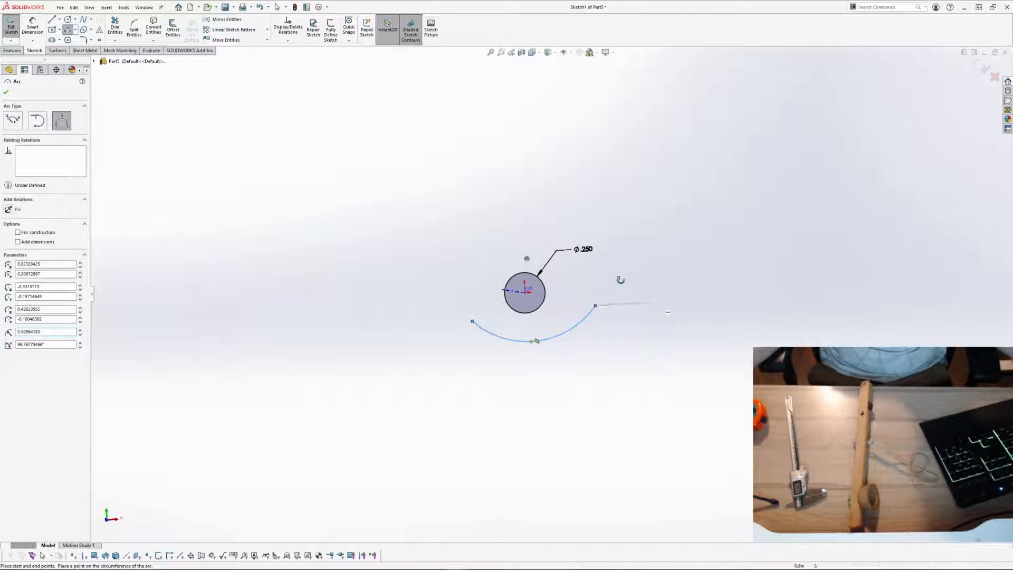
key(Escape)
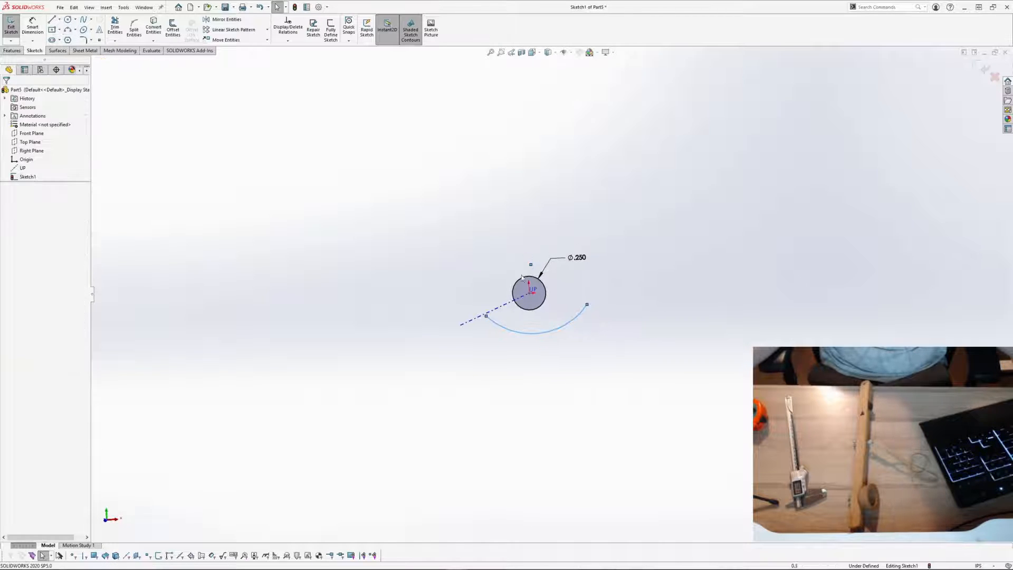
Step: Sketch three connected lines from one arc end to the other, closing a tall strip profile with sides about 4.5 in long
click(51, 19)
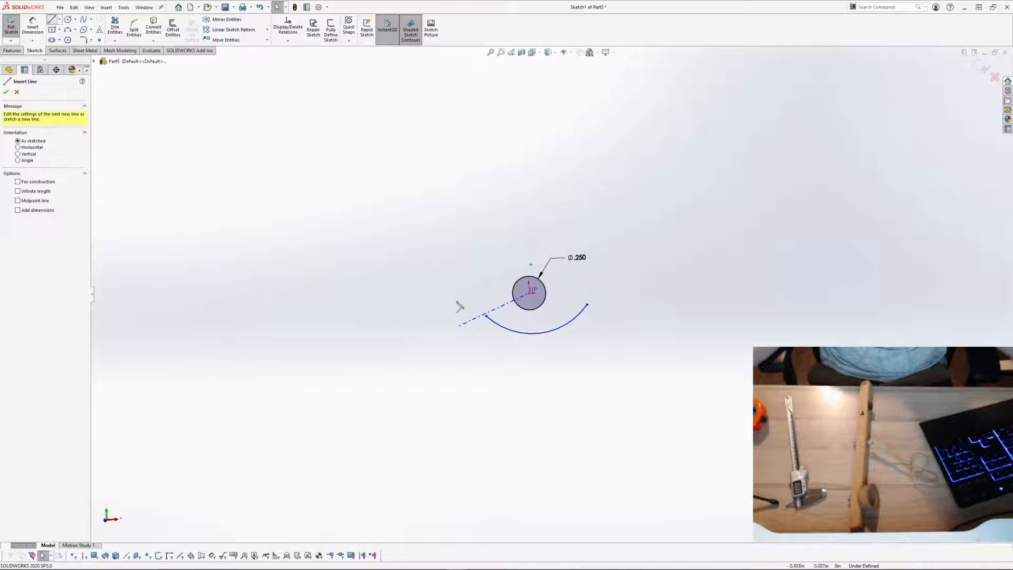
click(496, 325)
scroll(549, 295, up, 4)
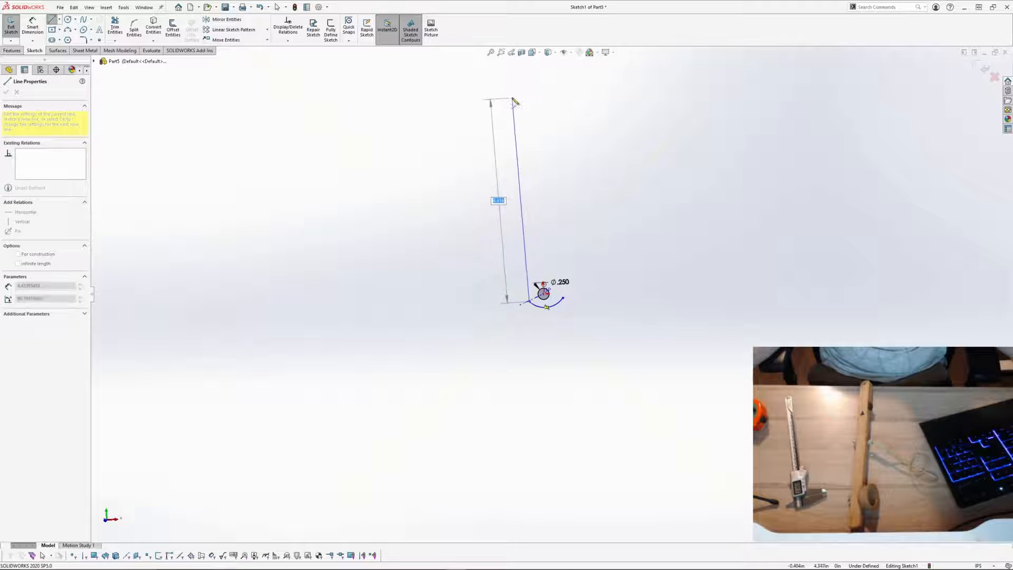
click(517, 96)
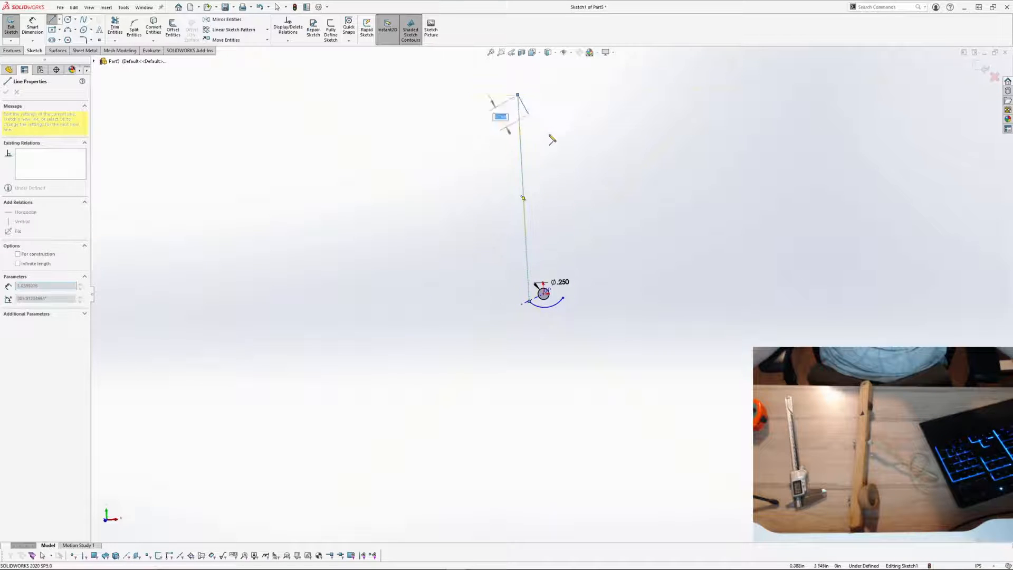
click(570, 94)
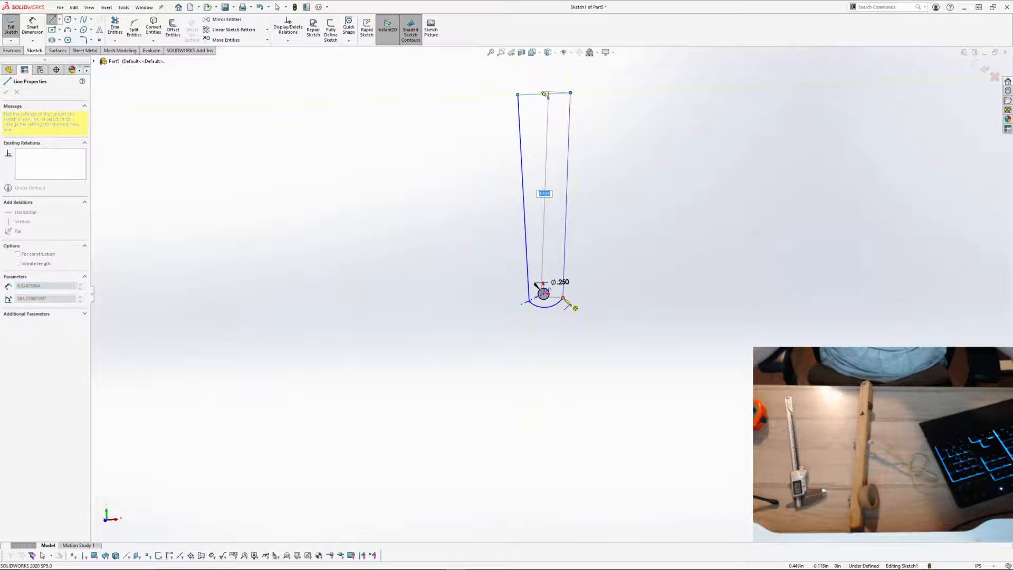
click(563, 298)
key(Escape)
Step: Make the two long side lines of the strip profile parallel
click(566, 226)
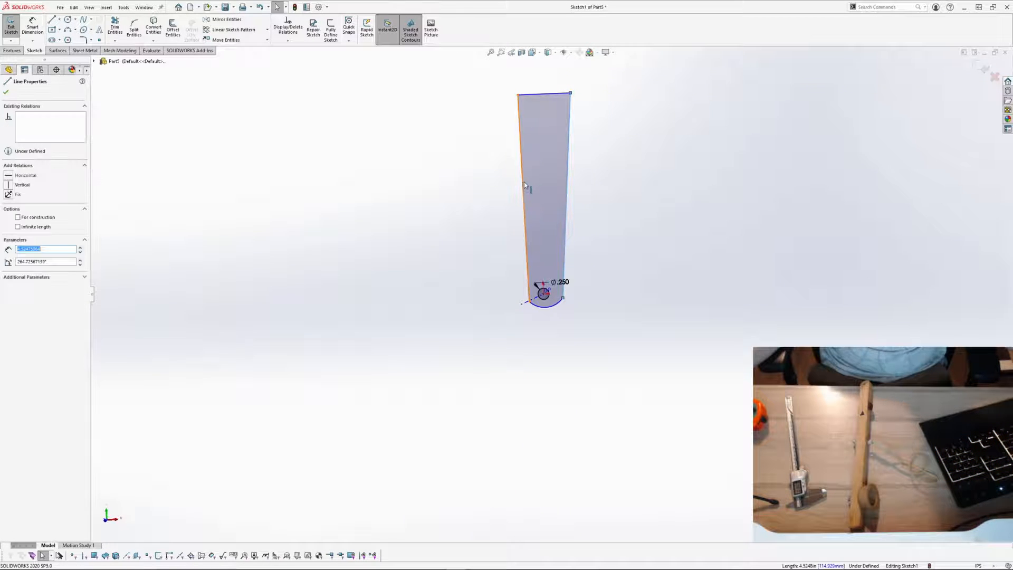
ctrl+click(523, 183)
click(593, 148)
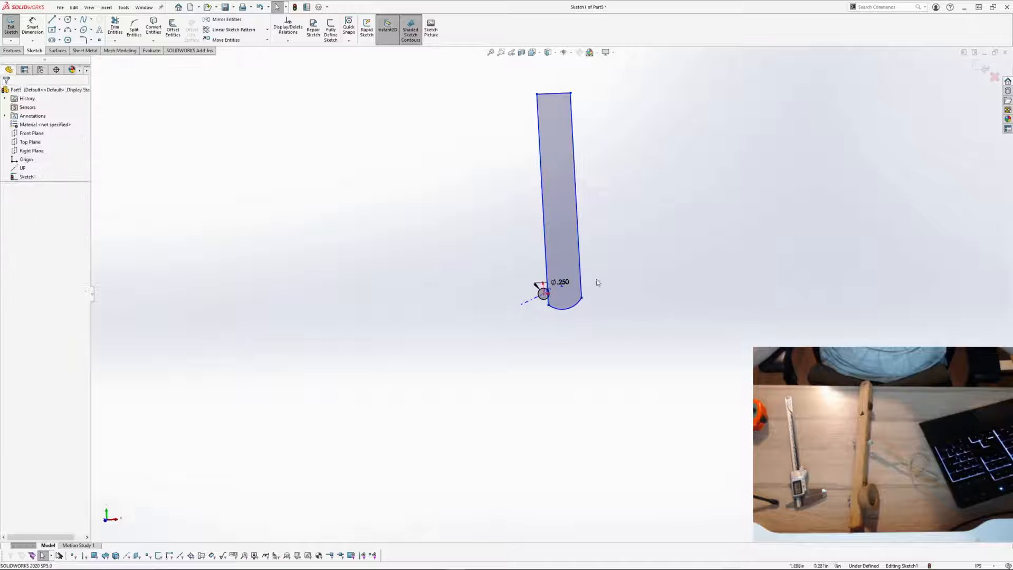
Step: Align the arc's centre point vertically with the circle's centre at the origin
scroll(581, 313, down, 3)
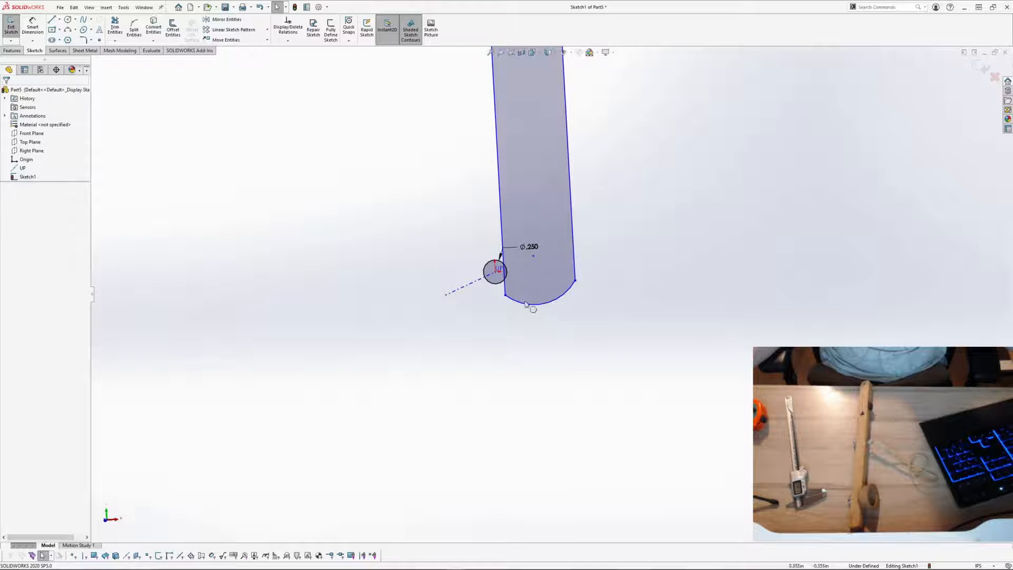
click(533, 256)
ctrl+click(495, 272)
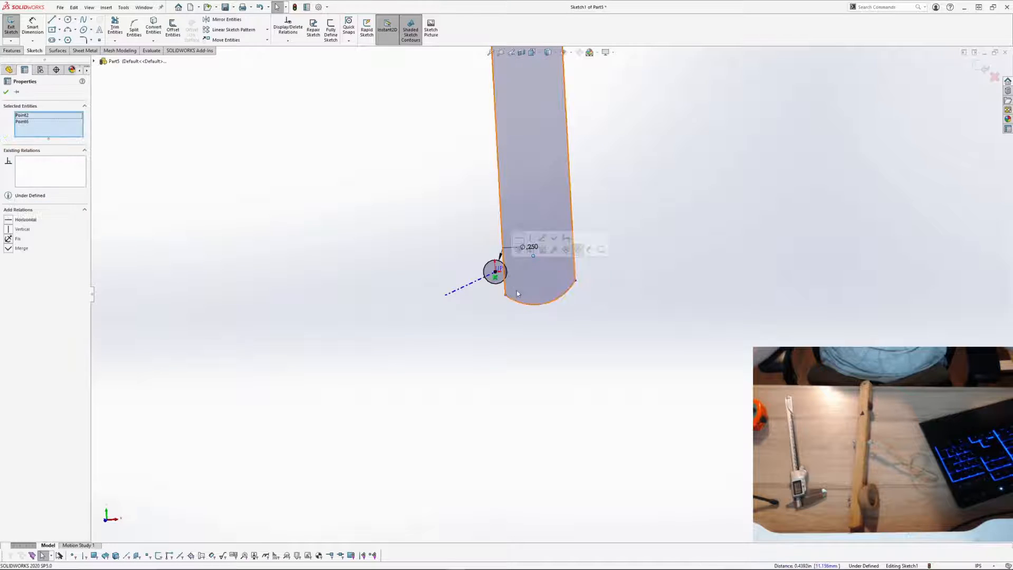
click(518, 239)
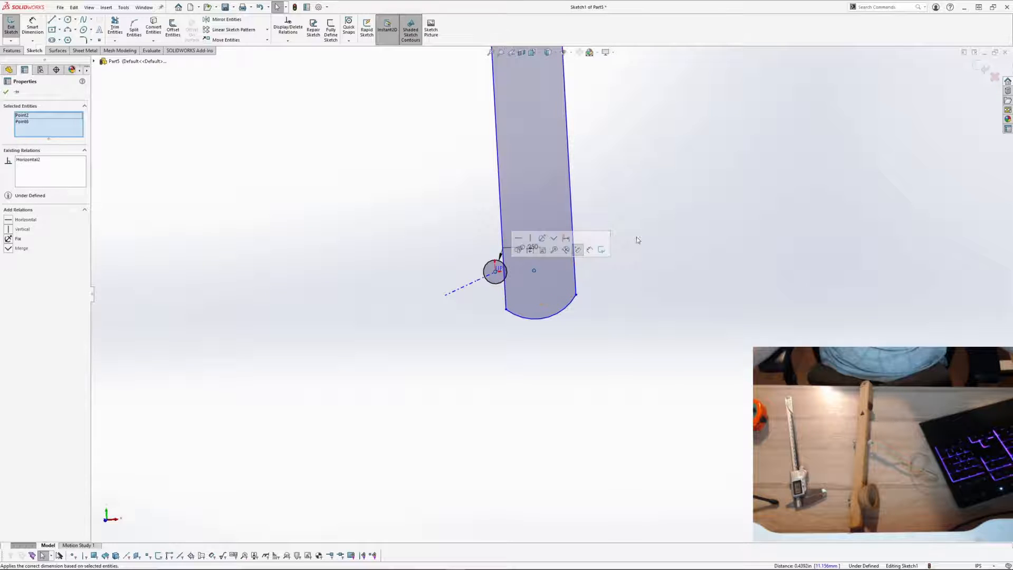
click(553, 237)
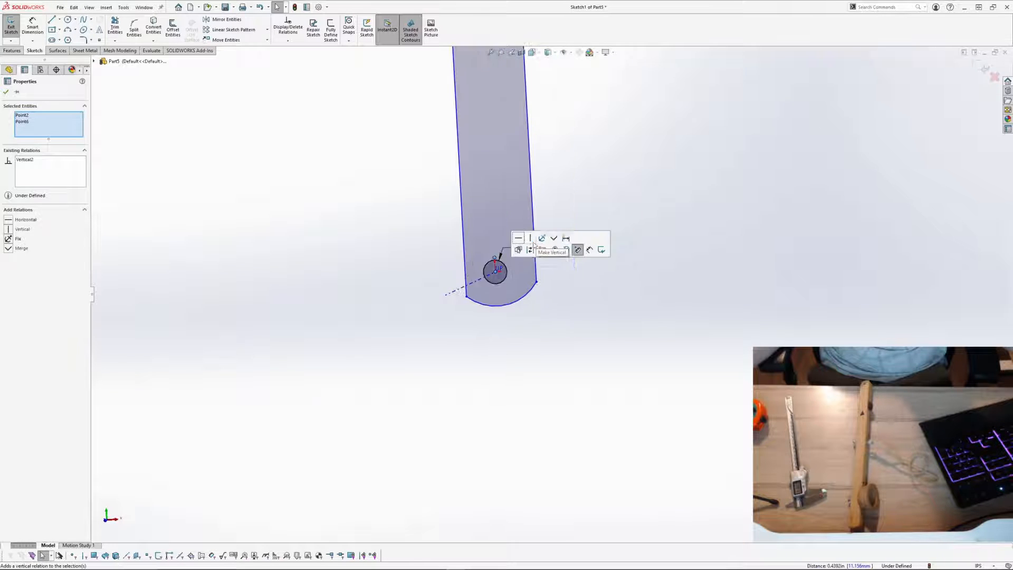
Step: Sketch a vertical construction line upward from the circle's centre inside the strip
click(506, 306)
scroll(514, 337, down, 3)
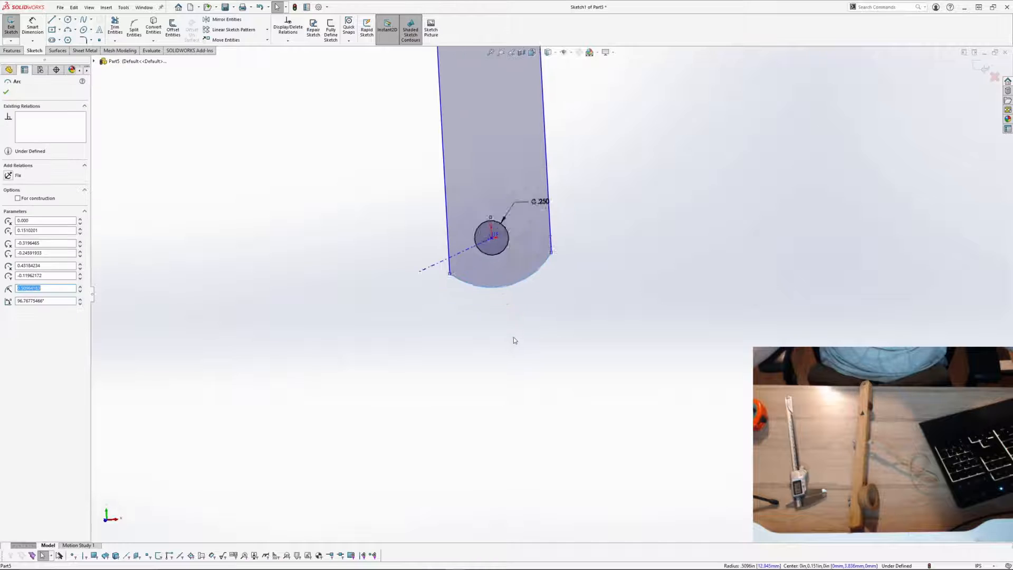
middle_drag(537, 314, 550, 285)
scroll(622, 216, up, 3)
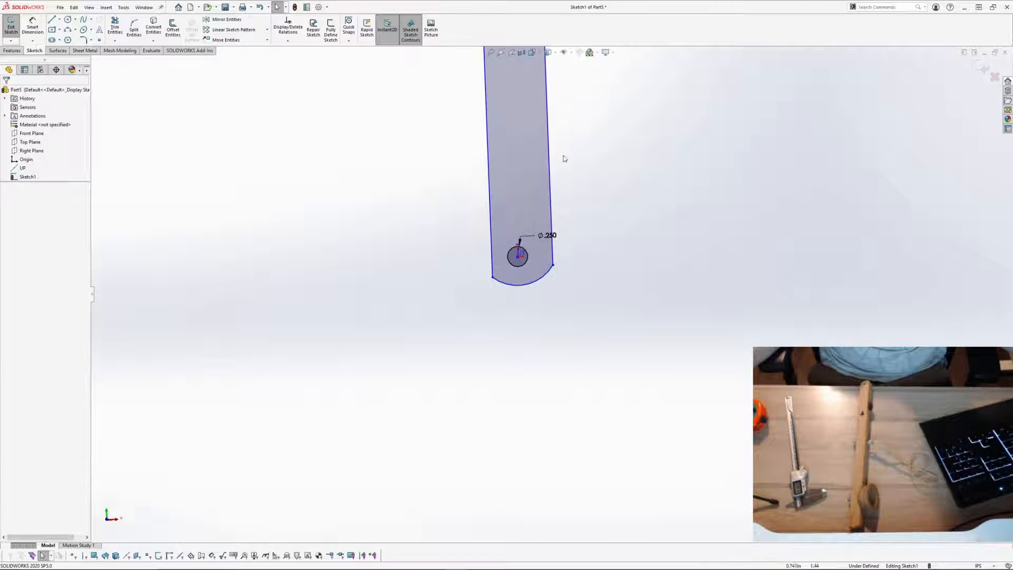
click(53, 20)
scroll(563, 267, down, 3)
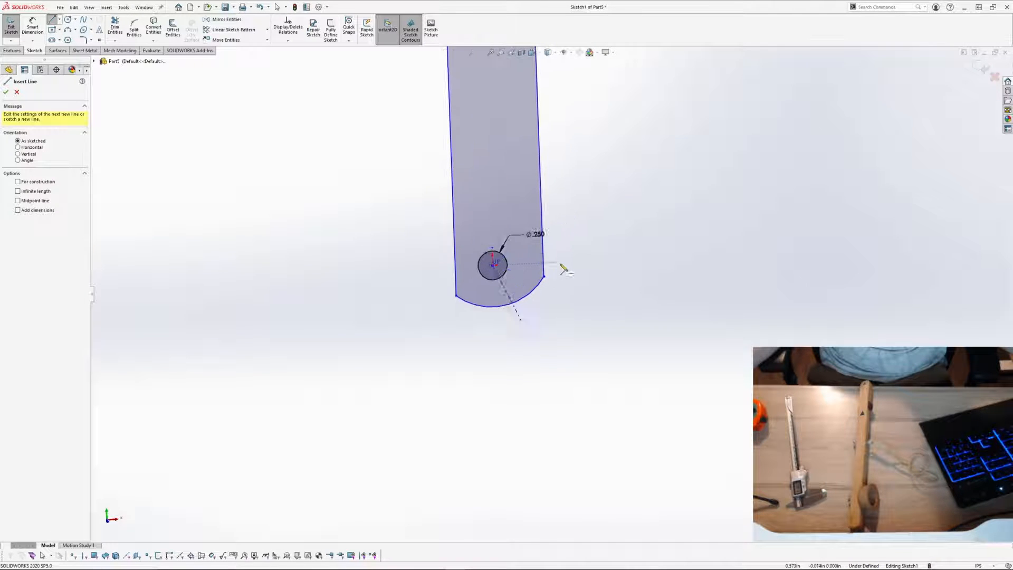
click(487, 267)
click(487, 155)
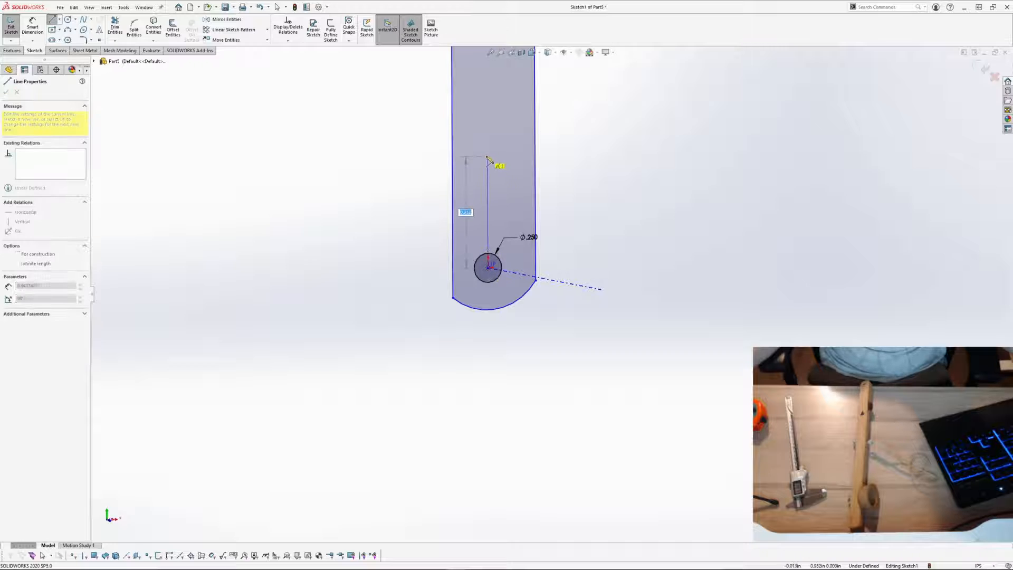
key(Escape)
click(525, 174)
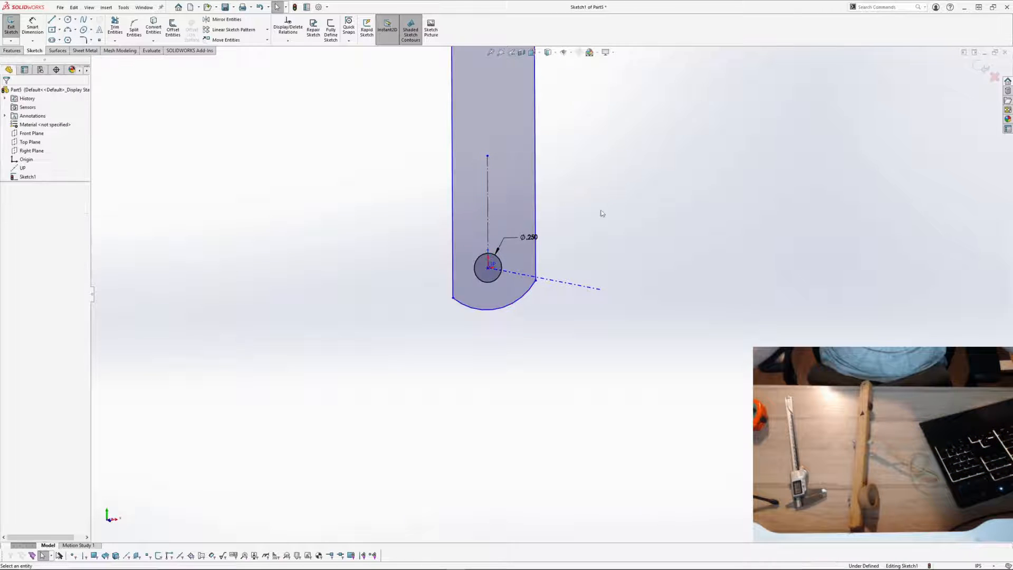
Step: Make the two long side lines symmetric about the vertical construction line and slightly reposition the arc's right endpoint
scroll(559, 200, up, 2)
scroll(543, 196, down, 2)
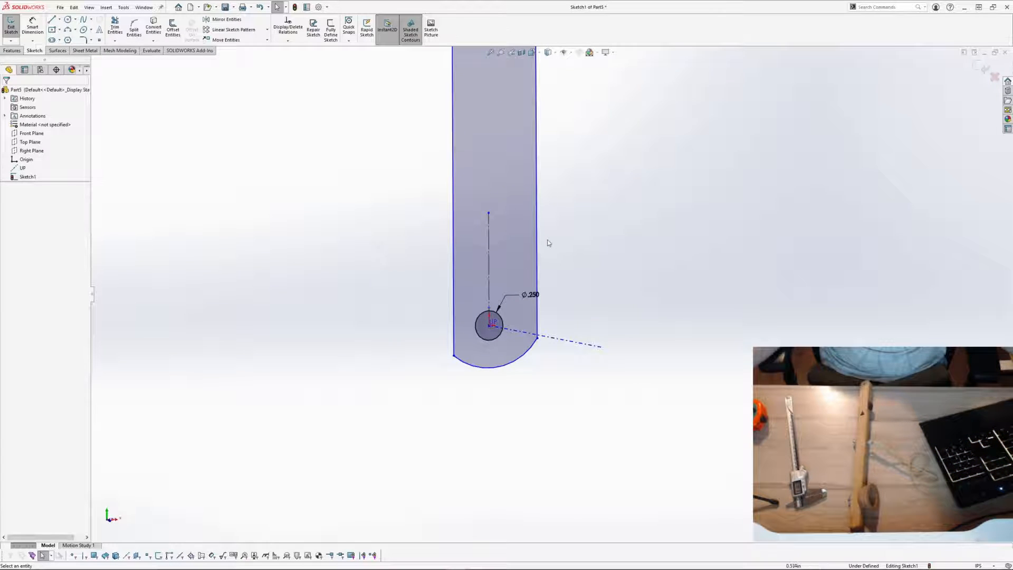
mouse_move(536, 241)
mouse_down()
mouse_move(511, 246)
mouse_move(536, 248)
mouse_move(538, 271)
mouse_up()
click(600, 407)
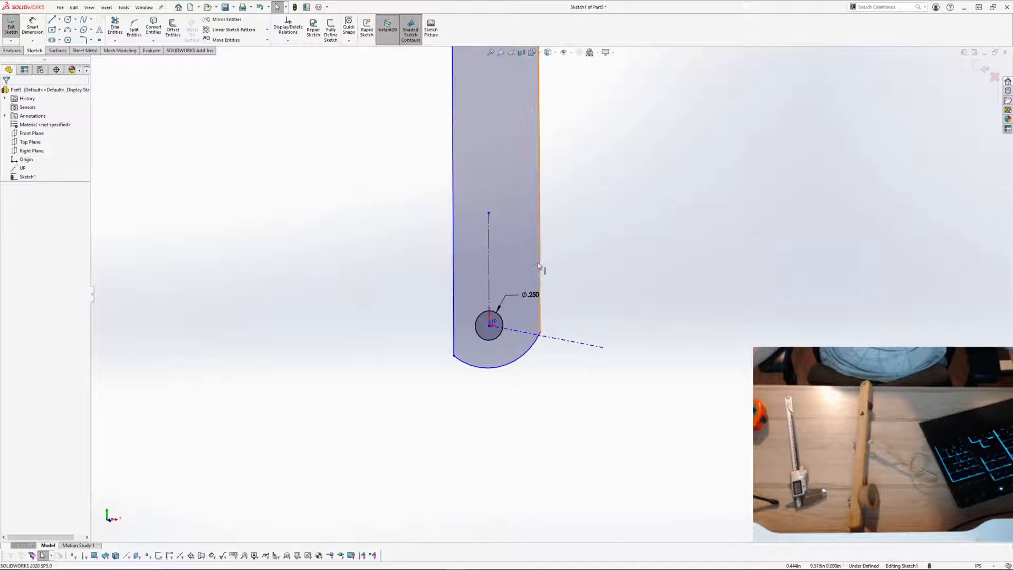
click(537, 310)
ctrl+click(491, 269)
ctrl+click(454, 282)
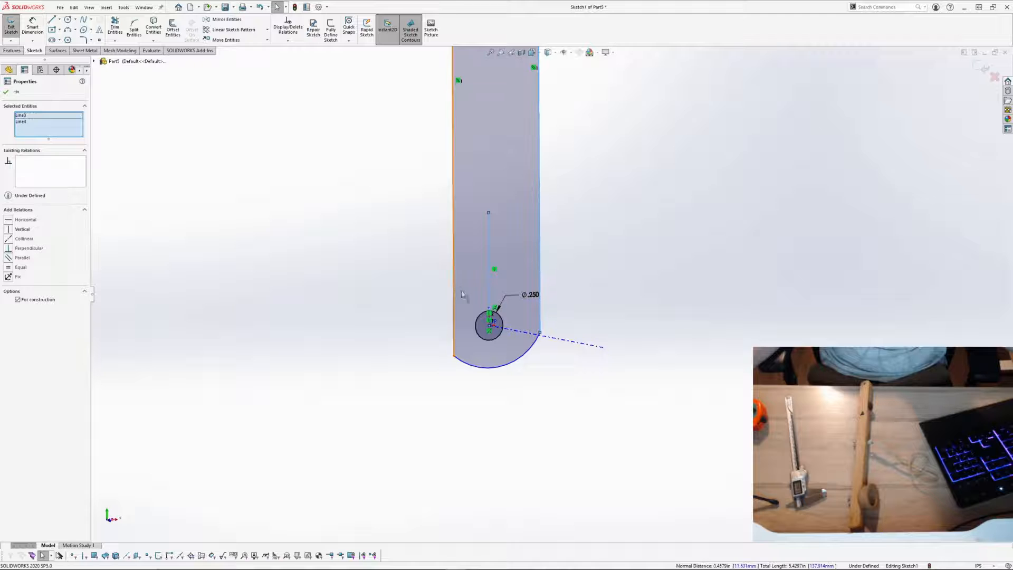
click(536, 241)
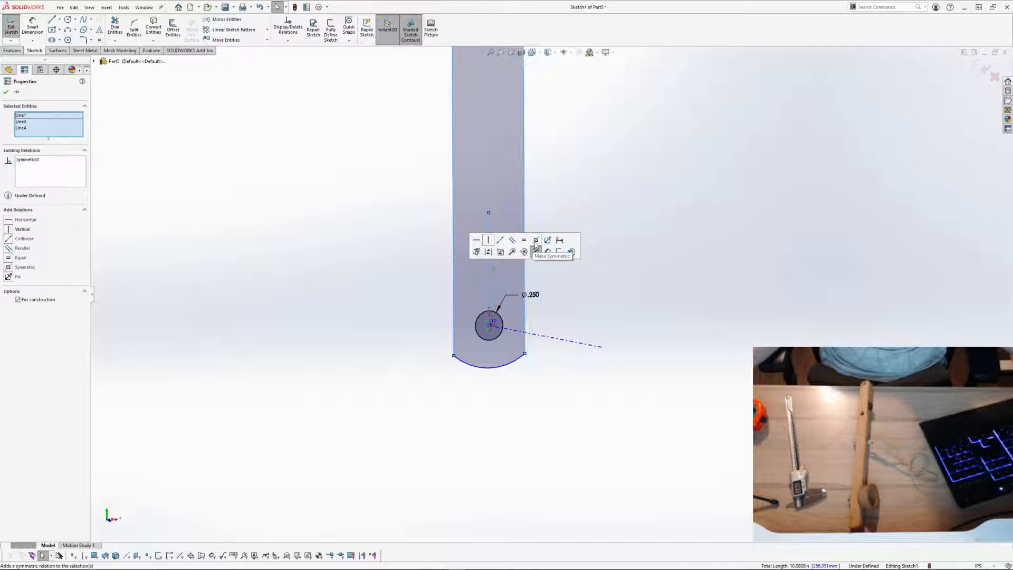
click(649, 202)
mouse_move(531, 356)
mouse_down()
mouse_move(583, 354)
mouse_move(535, 366)
mouse_move(522, 352)
mouse_move(535, 372)
mouse_move(529, 347)
mouse_up()
click(534, 394)
scroll(548, 222, down, 1)
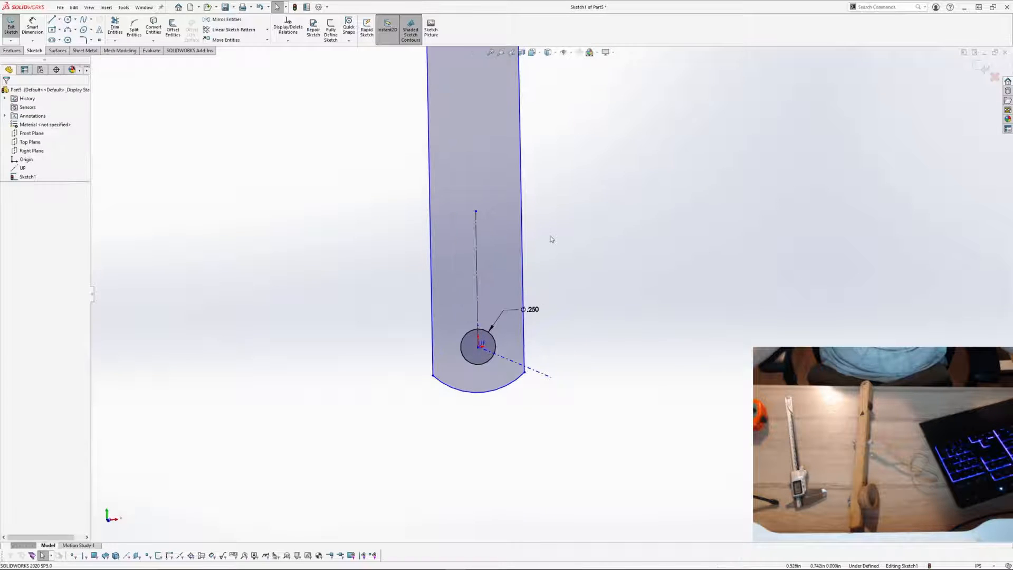
Step: Dimension the distance between the two long side lines as 1.025 in and place it below the arc
click(32, 23)
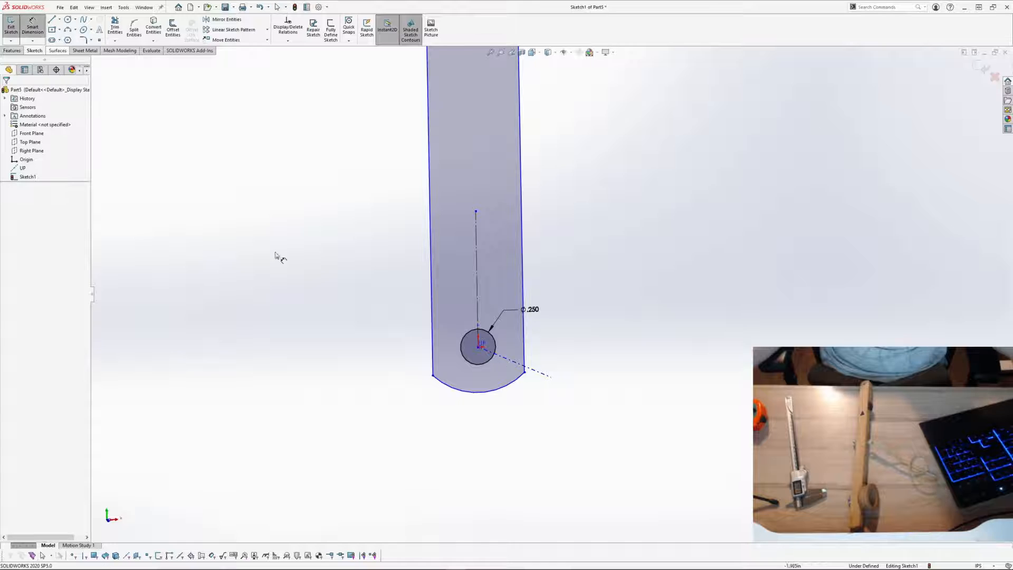
click(522, 286)
click(433, 299)
click(491, 427)
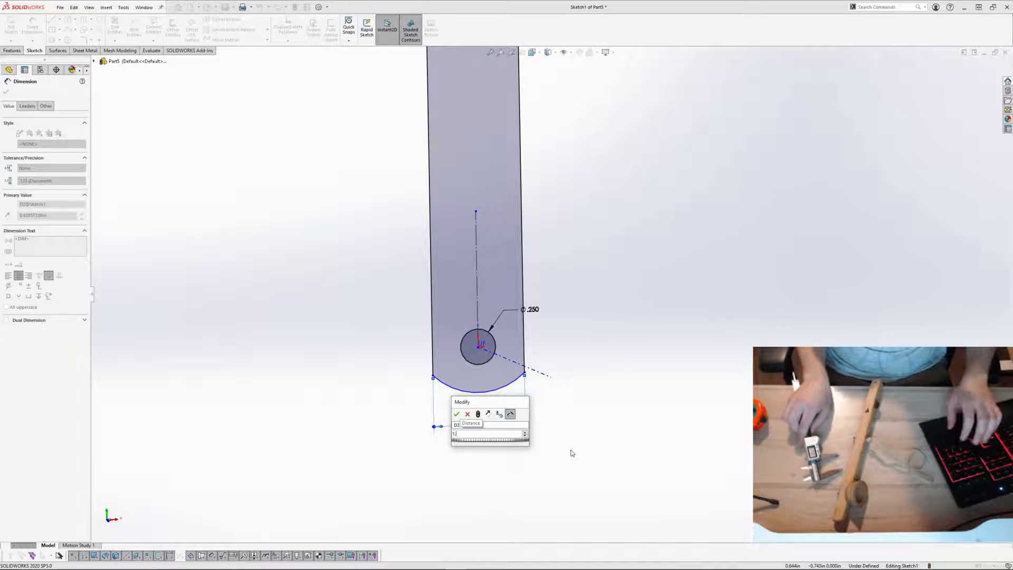
text(1.025)
key(Return)
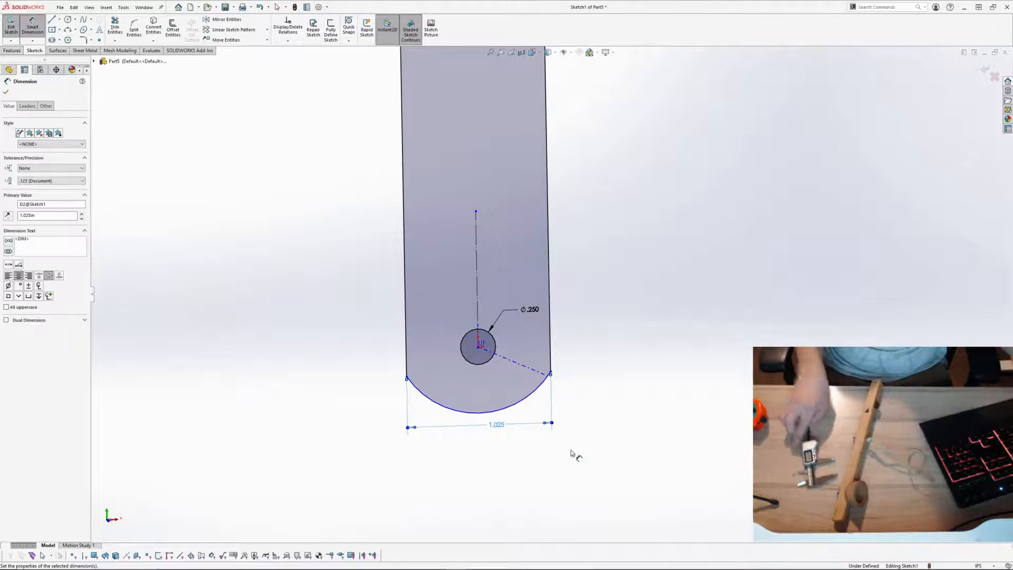
key(Escape)
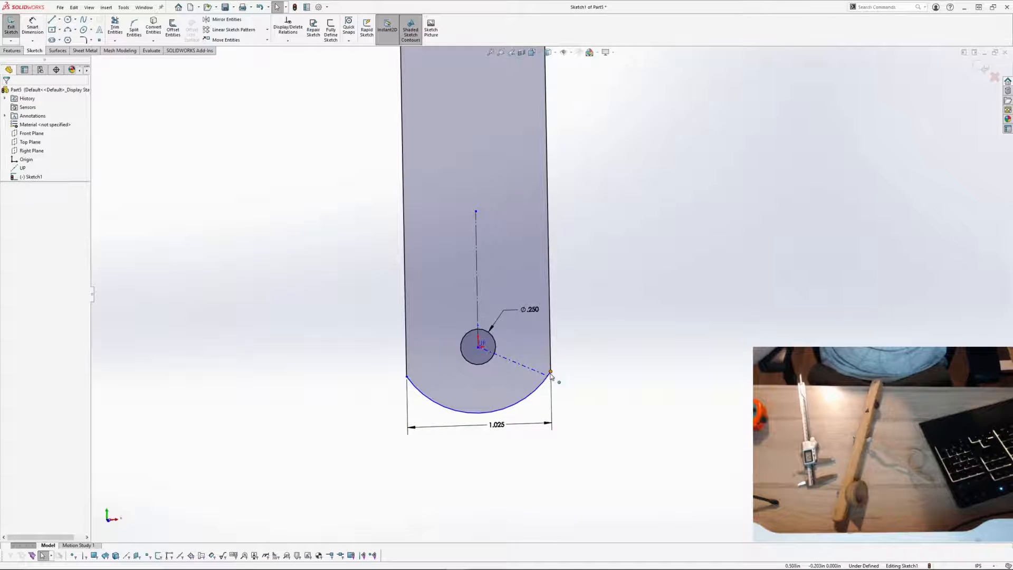
Step: Lower the arc's right endpoint and add a vertical dimension between the circle's centre and the arc, placed beside the strip
drag(556, 372, 570, 391)
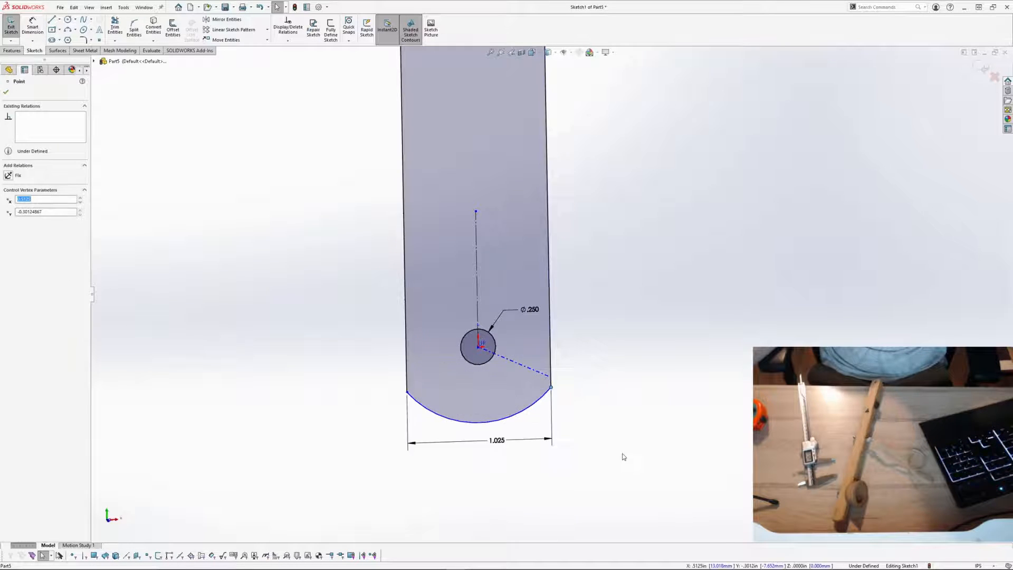
key(Escape)
click(34, 29)
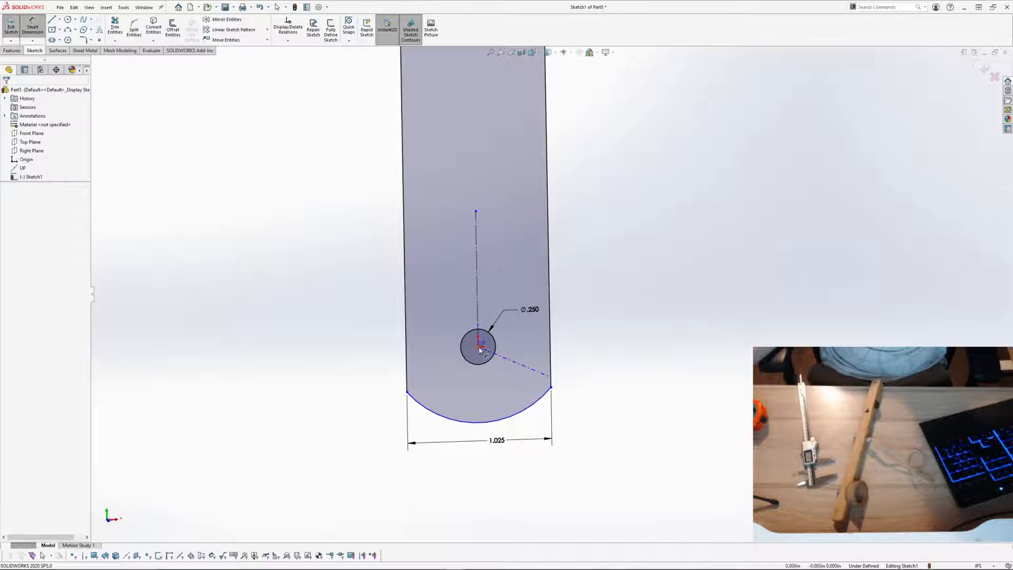
click(480, 348)
click(497, 421)
click(654, 367)
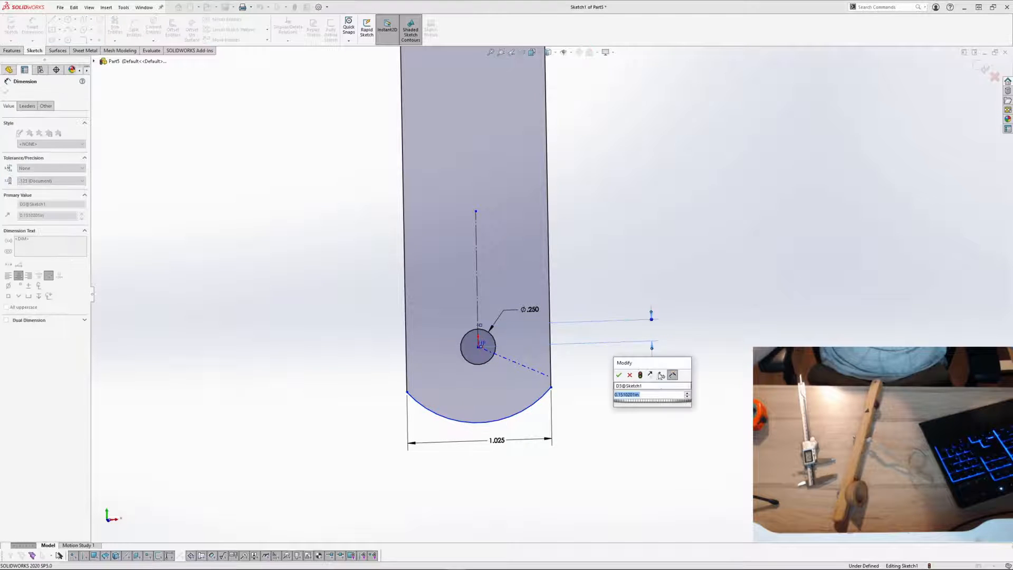
click(618, 375)
key(Escape)
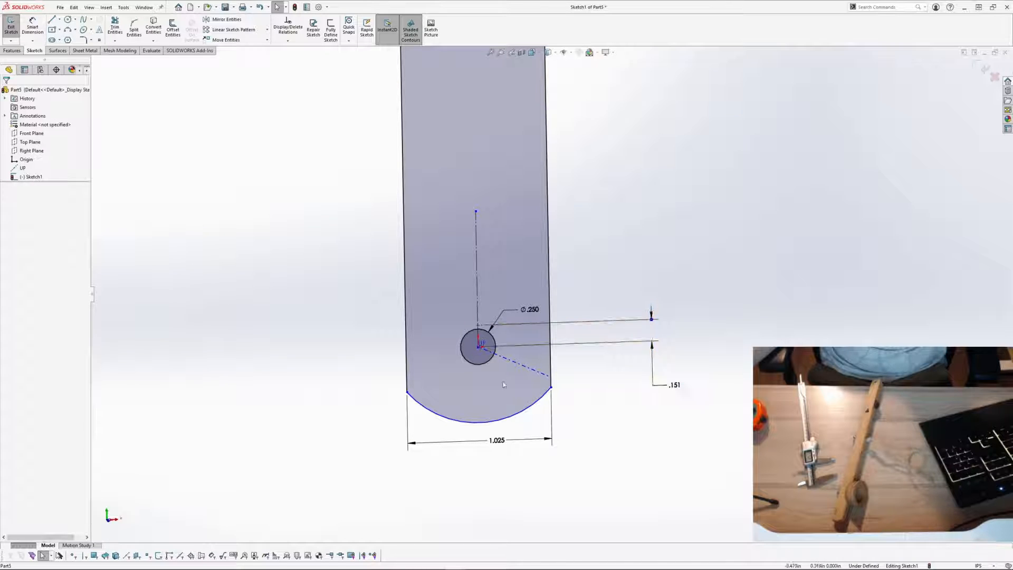
Step: Change the vertical dimension's arc condition so it measures from the circle's centre to the arc's lowest point
click(653, 354)
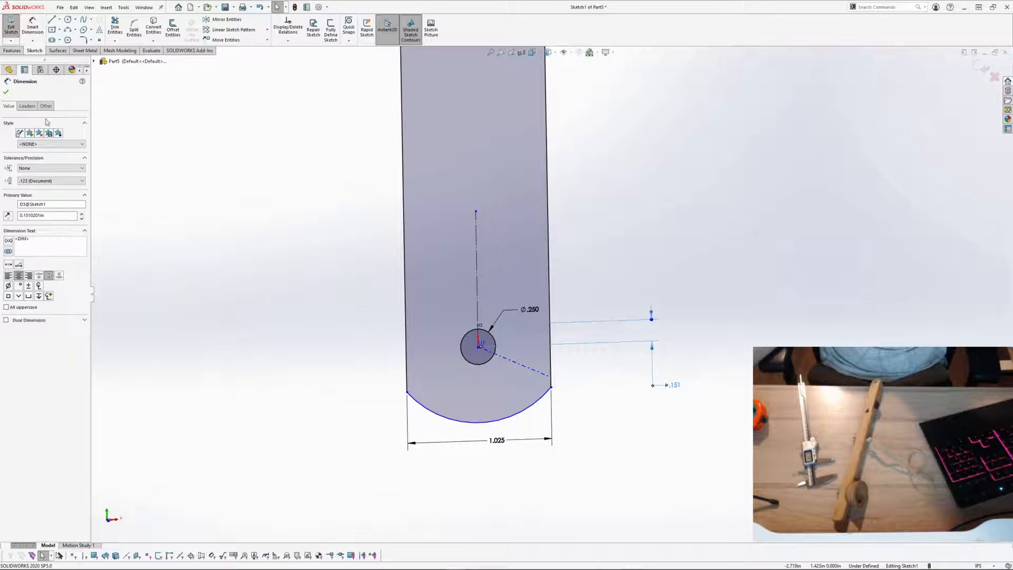
click(27, 107)
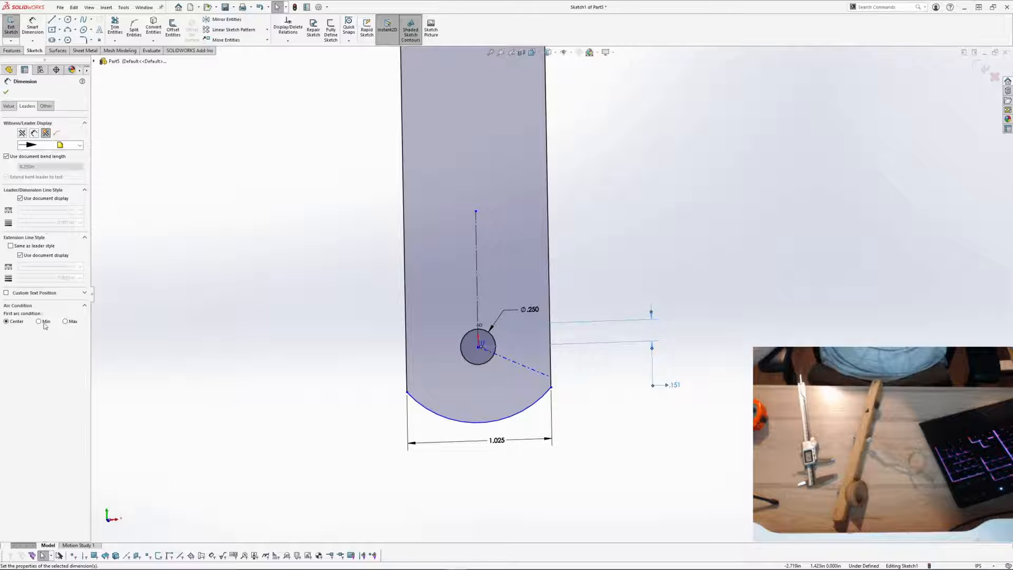
click(65, 321)
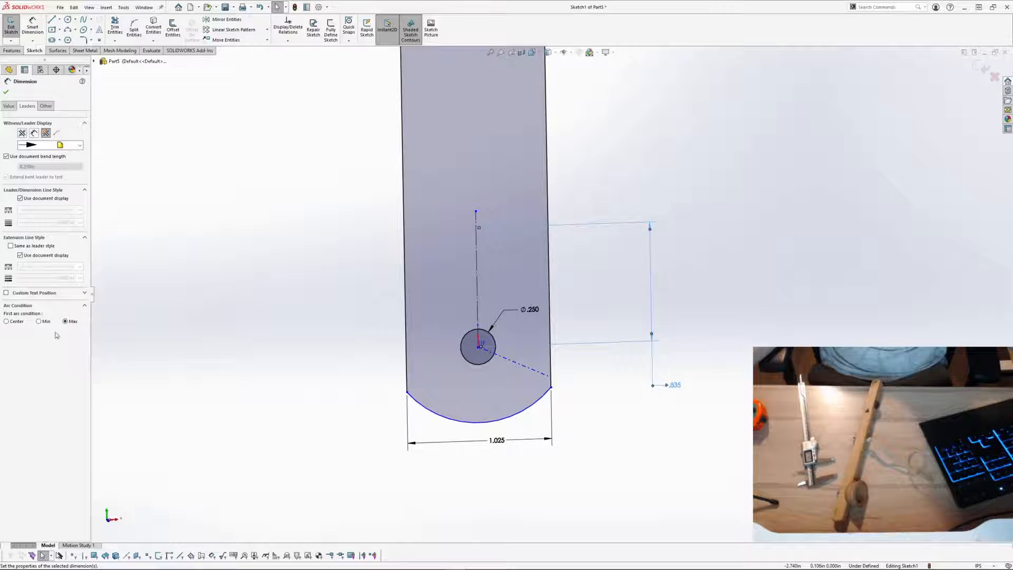
click(40, 322)
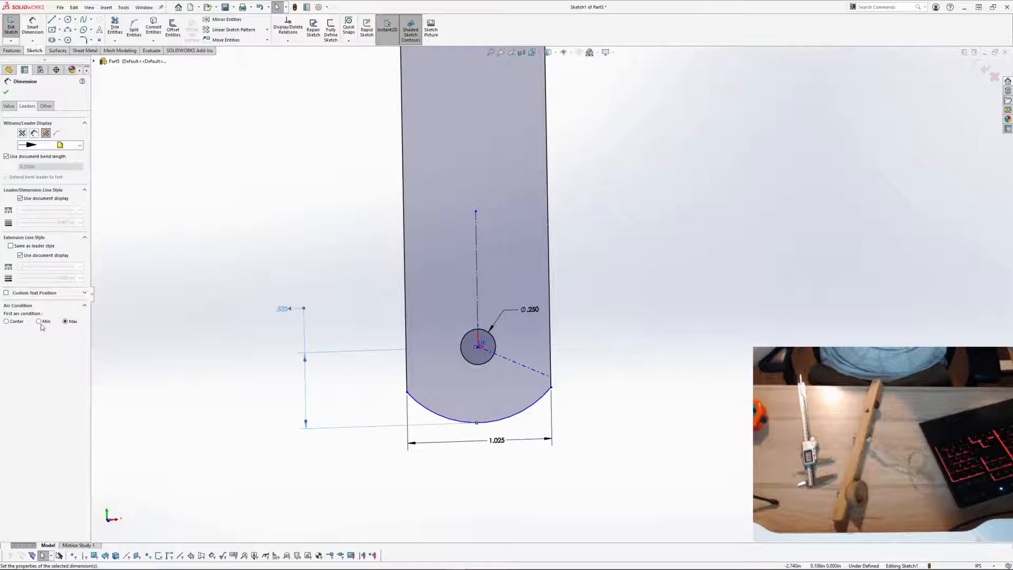
click(7, 93)
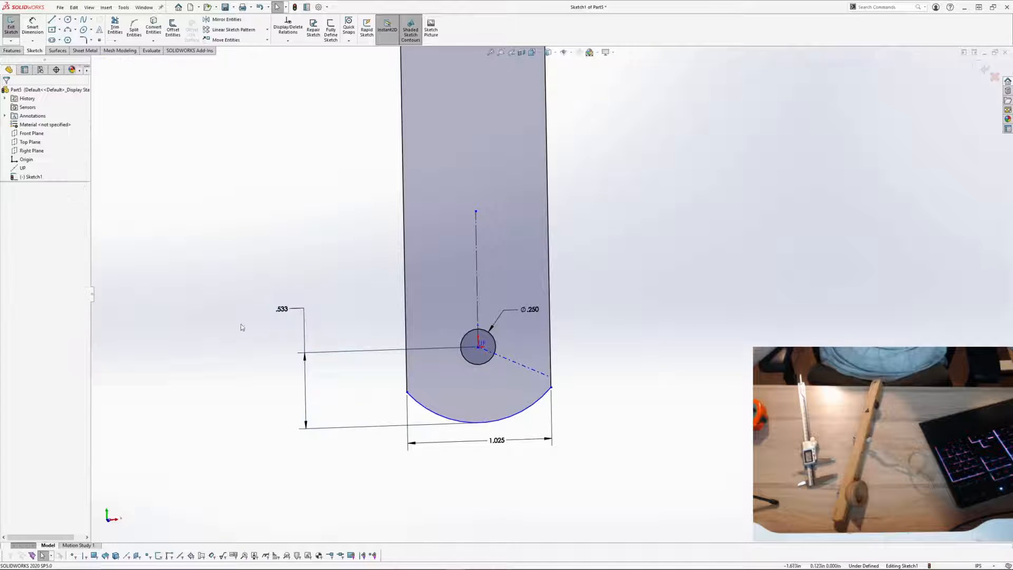
Step: Set the vertical distance between the circle's centre and the arc's lowest point to 0.375 in
double_click(287, 308)
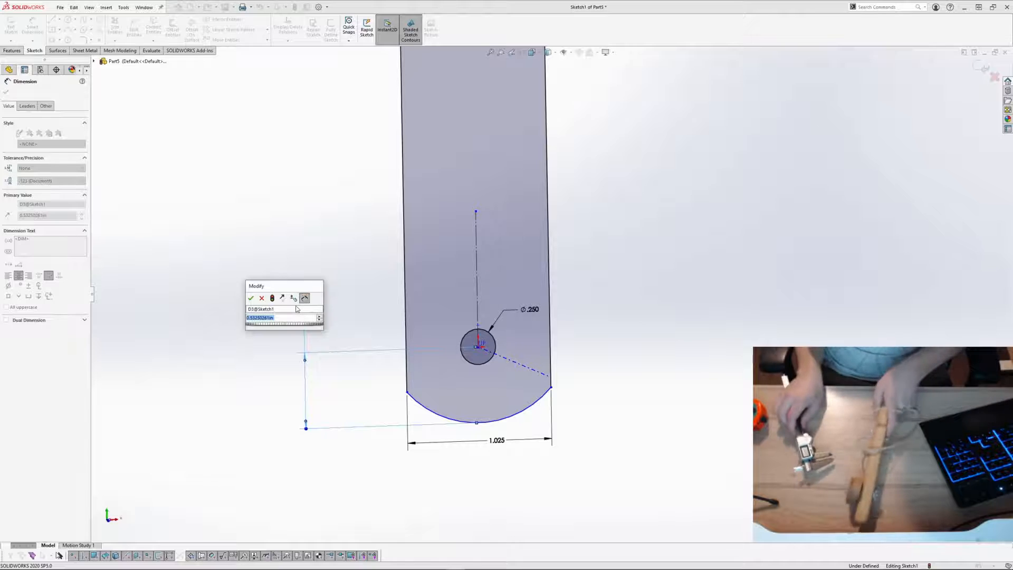
text(3)
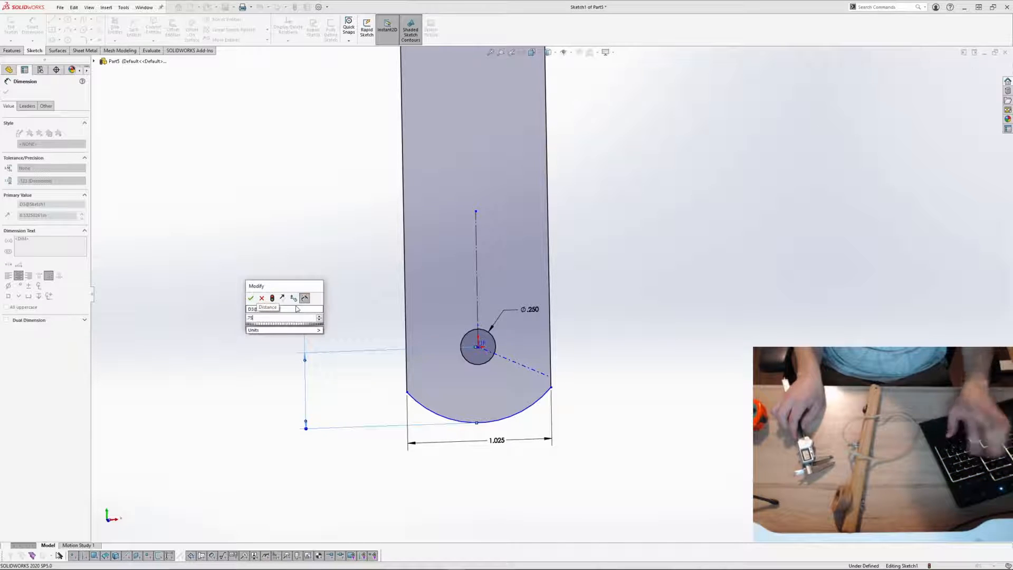
text(75)
key(Return)
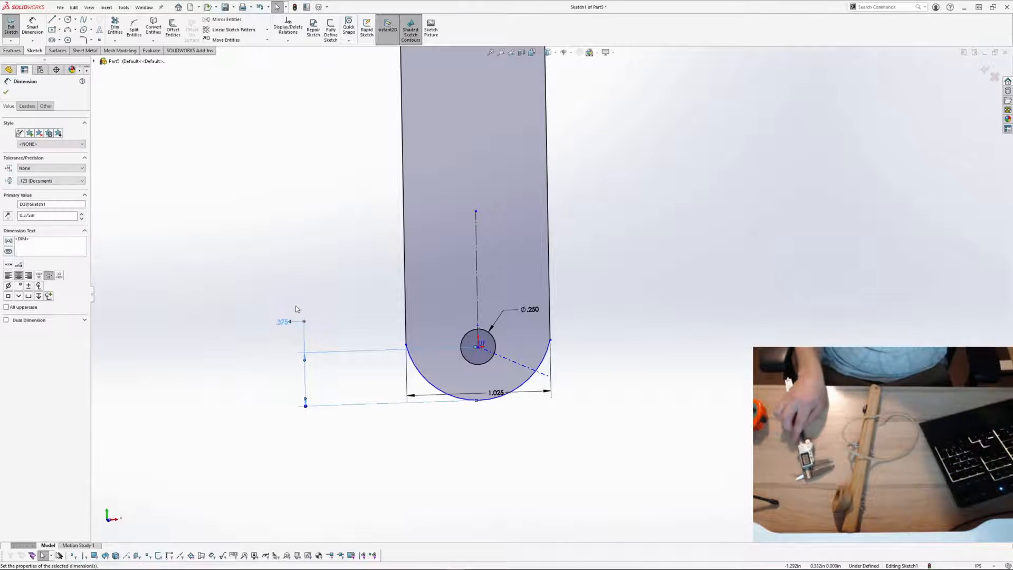
click(584, 340)
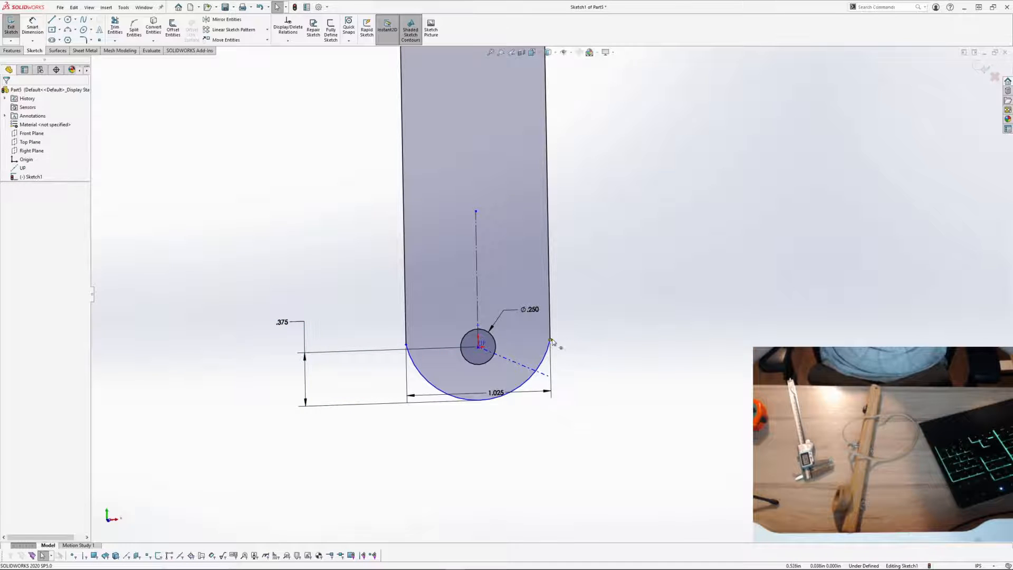
Step: Lower the arc's right endpoint and dimension the arc's radius as 0.625 in, placed below it
drag(552, 340, 587, 368)
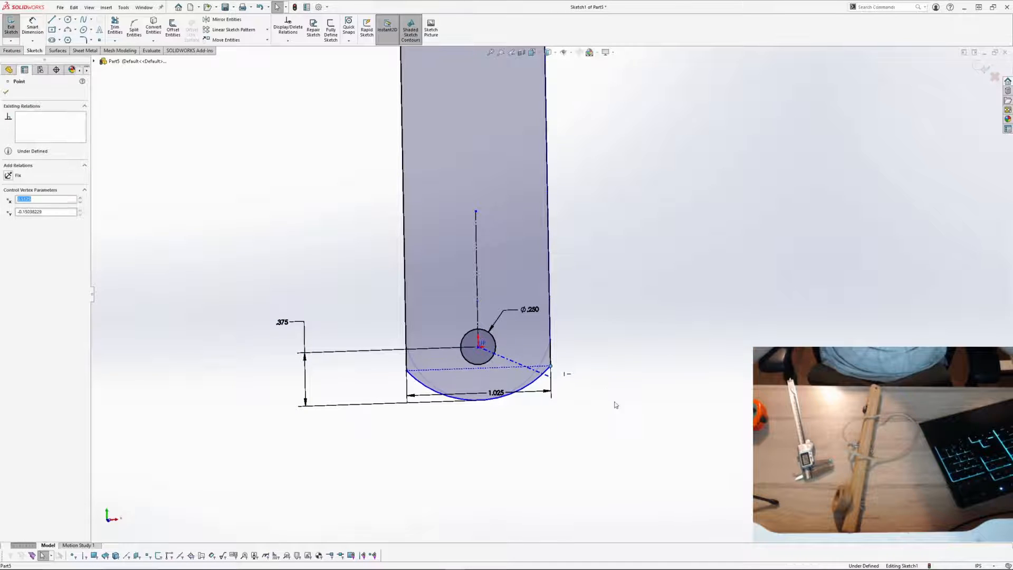
click(615, 406)
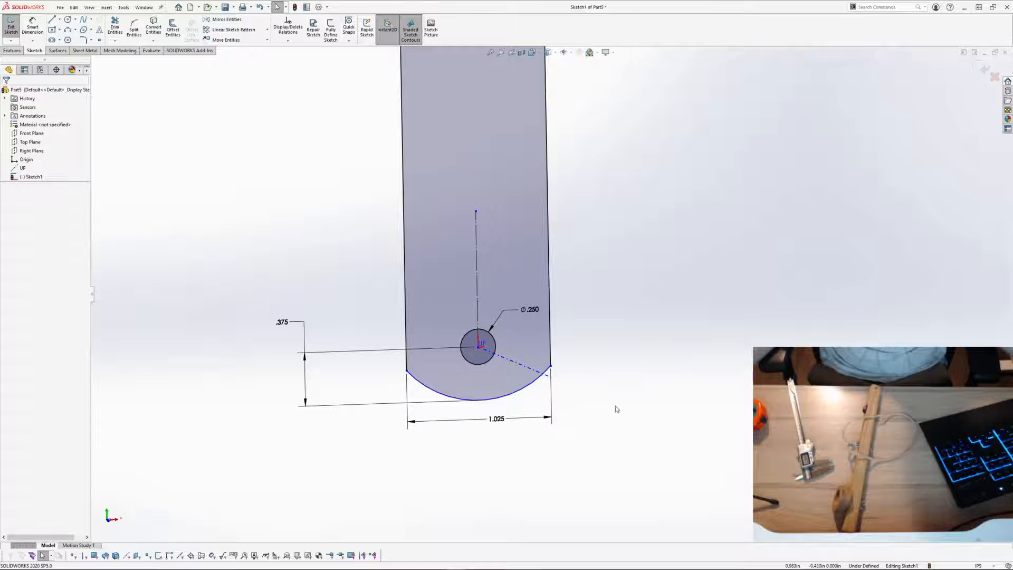
click(32, 26)
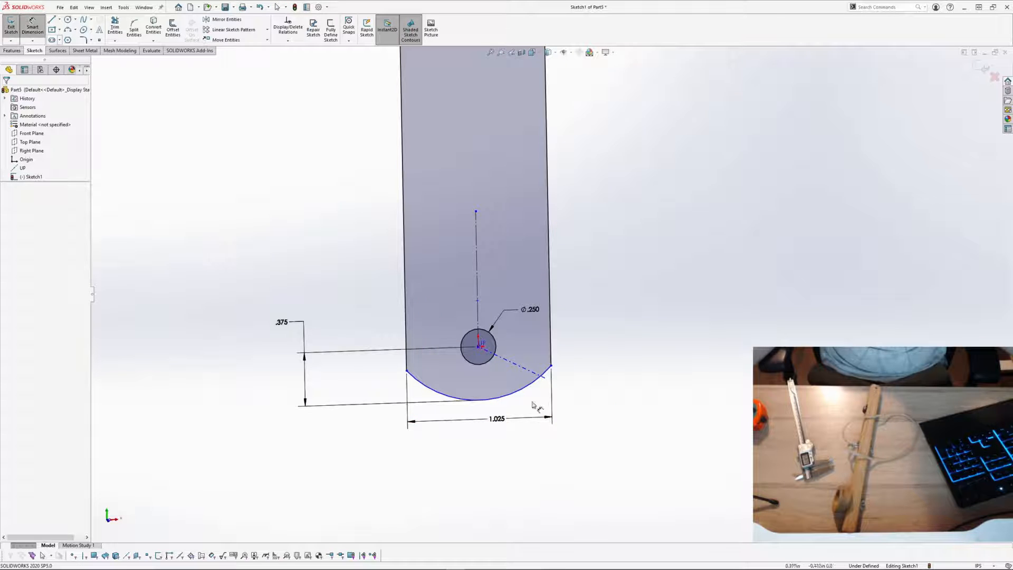
click(524, 388)
click(556, 425)
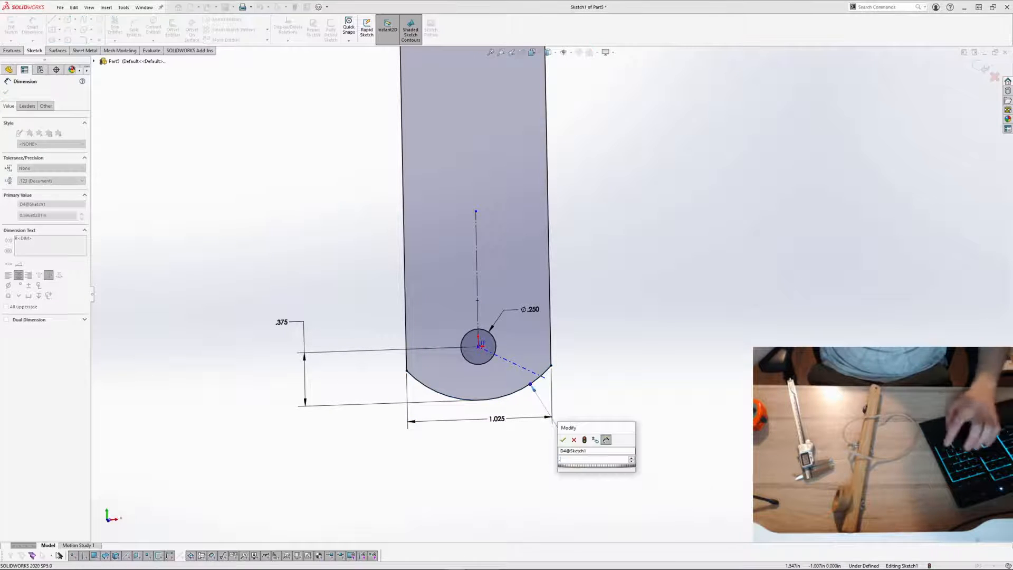
text(.625)
key(Return)
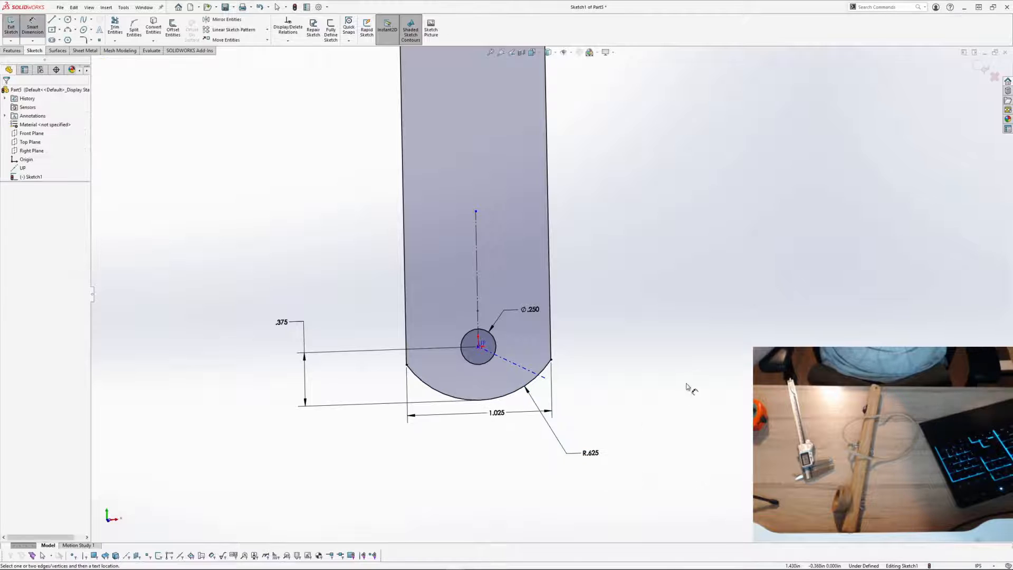
Step: Lengthen the strip by moving its top right corner upward
scroll(575, 201, up, 8)
scroll(548, 150, down, 5)
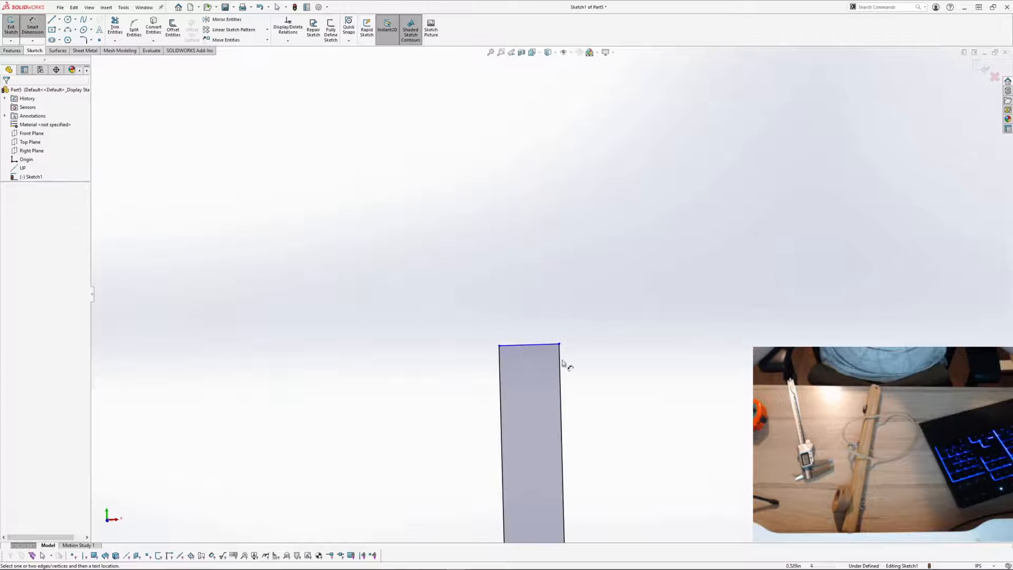
scroll(574, 395, up, 3)
key(Escape)
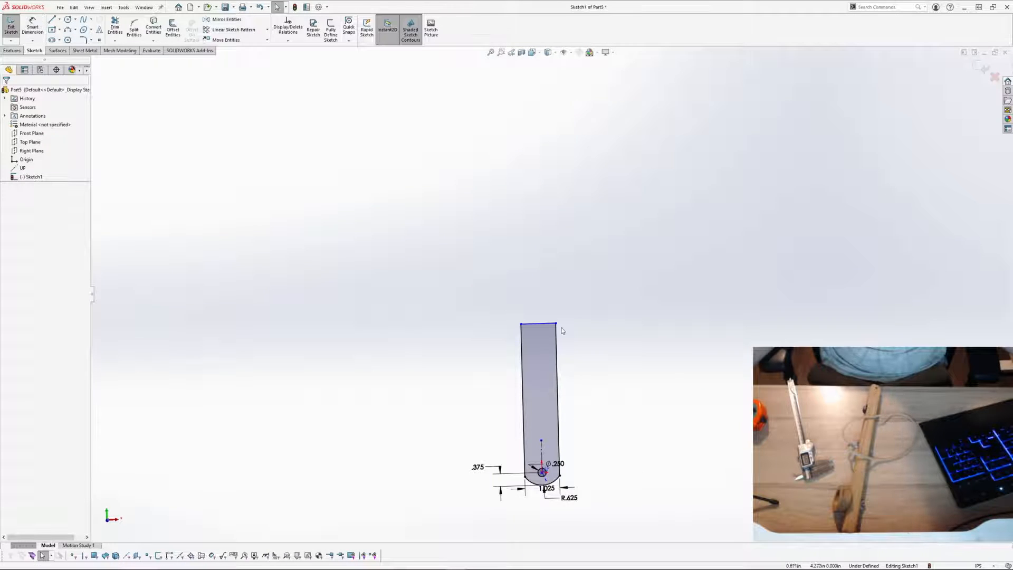
drag(557, 324, 554, 202)
click(660, 335)
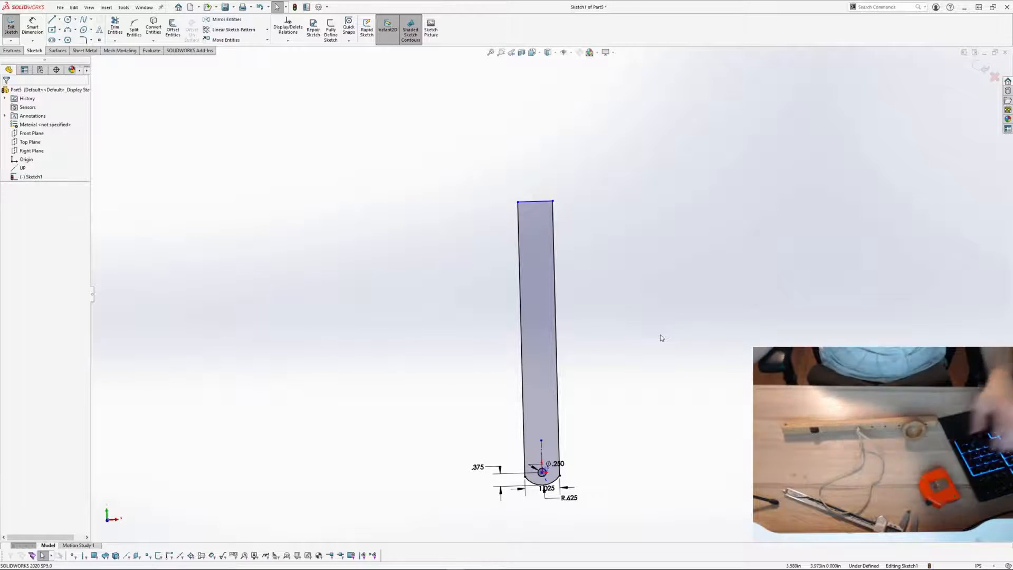
Step: Dimension the strip's overall length from the lower arc's outermost point to the top right corner and set it to 14.5 in
click(11, 27)
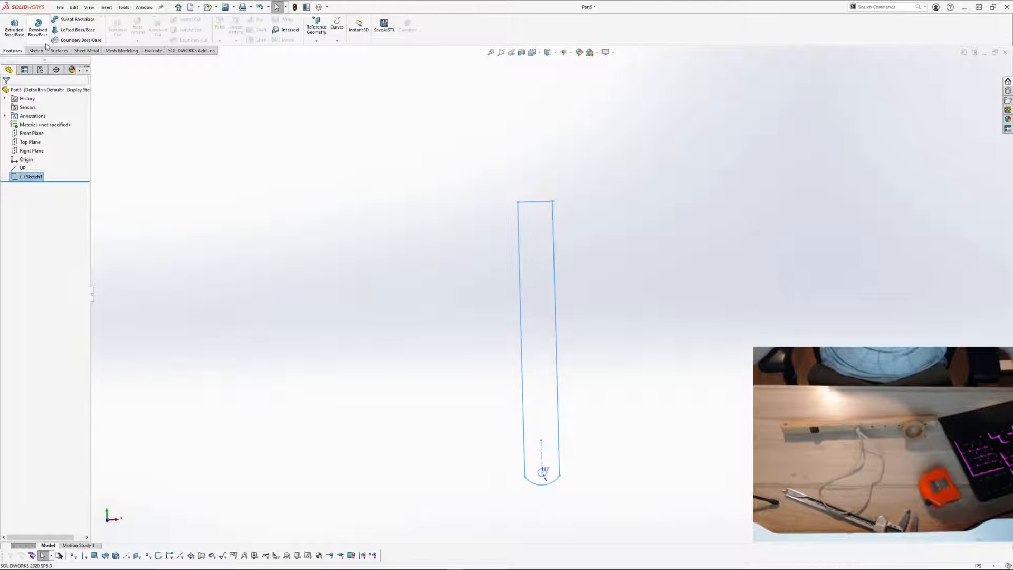
click(35, 177)
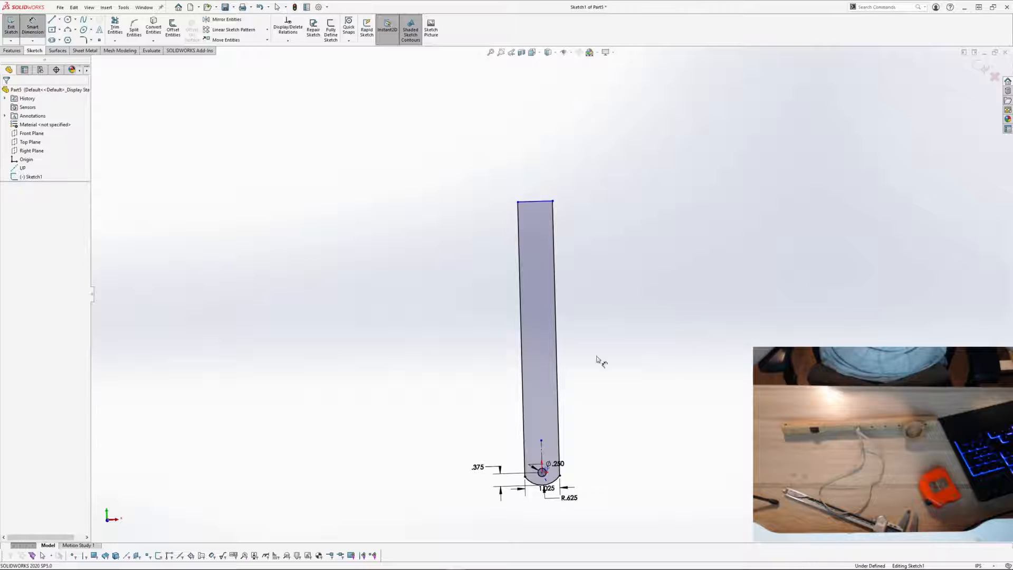
click(560, 485)
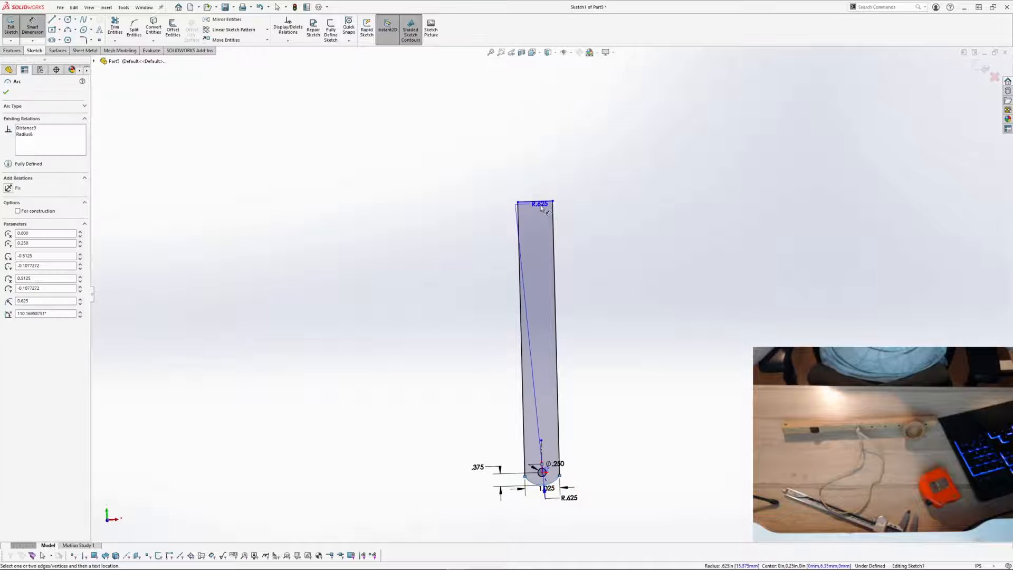
click(554, 201)
click(648, 306)
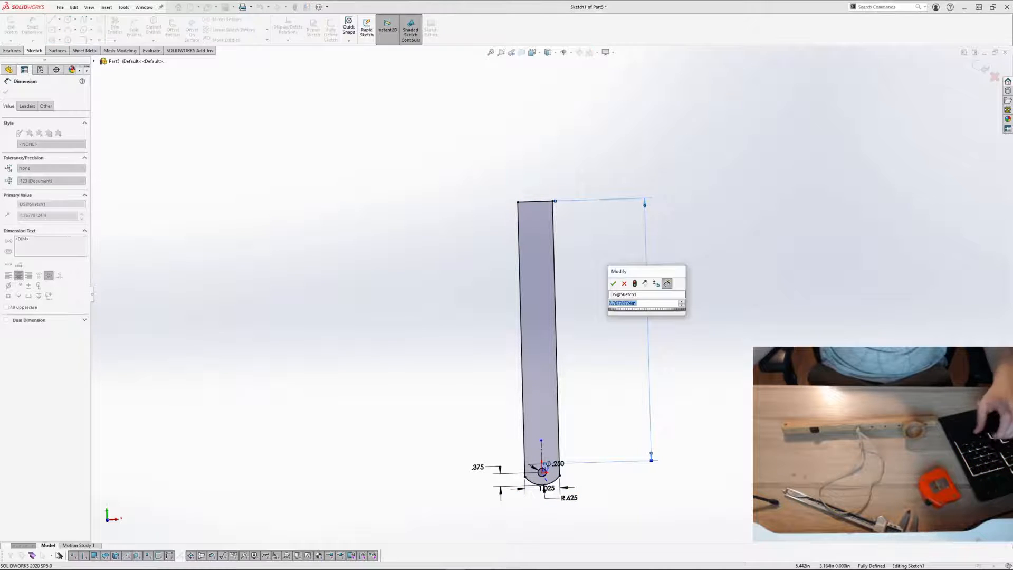
key(Return)
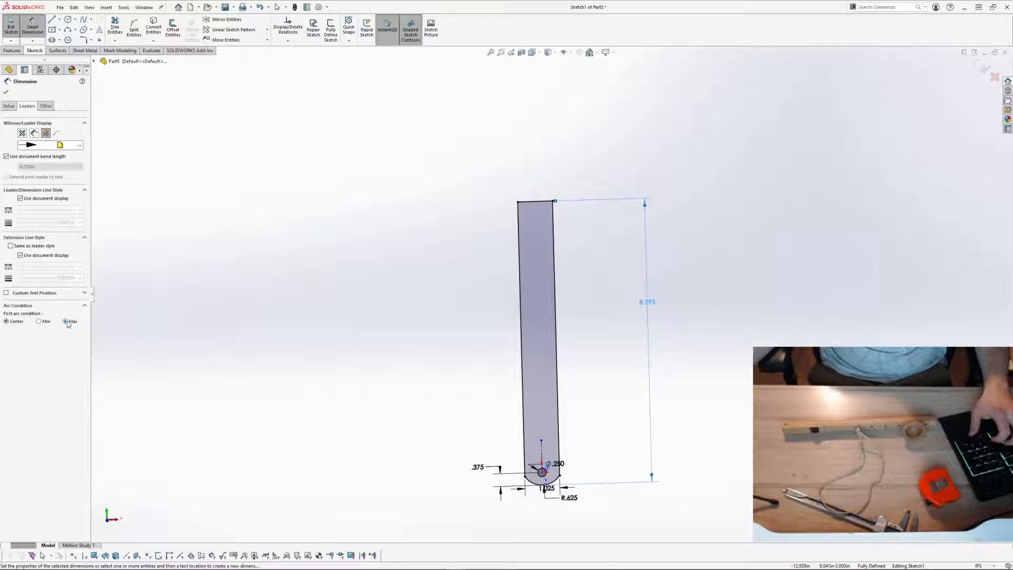
click(6, 88)
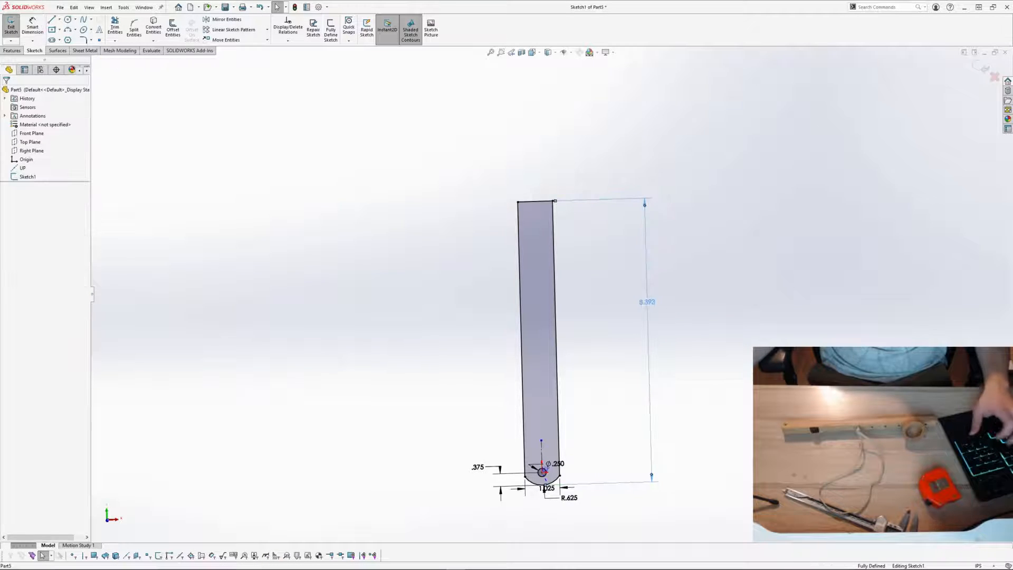
click(641, 298)
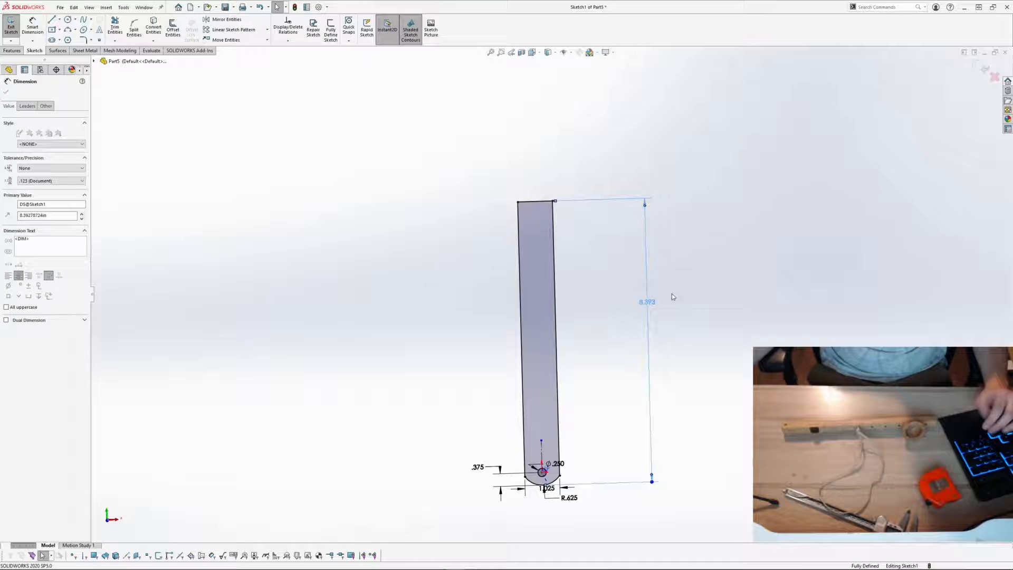
click(805, 276)
Step: Convert the strip's top edge line to construction geometry
scroll(710, 241, up, 4)
scroll(549, 137, down, 6)
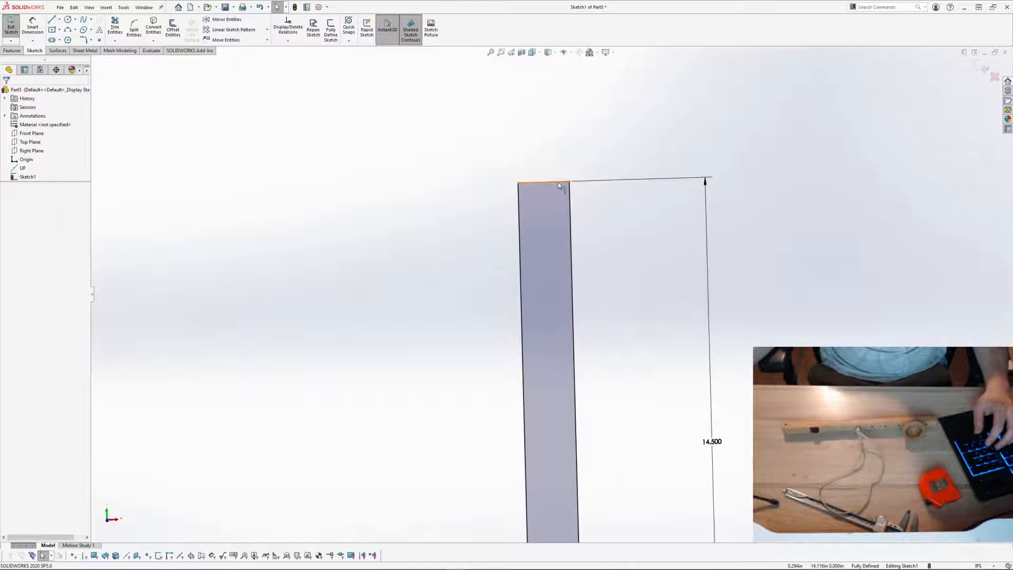
click(562, 183)
click(598, 160)
scroll(578, 198, down, 2)
scroll(548, 185, down, 2)
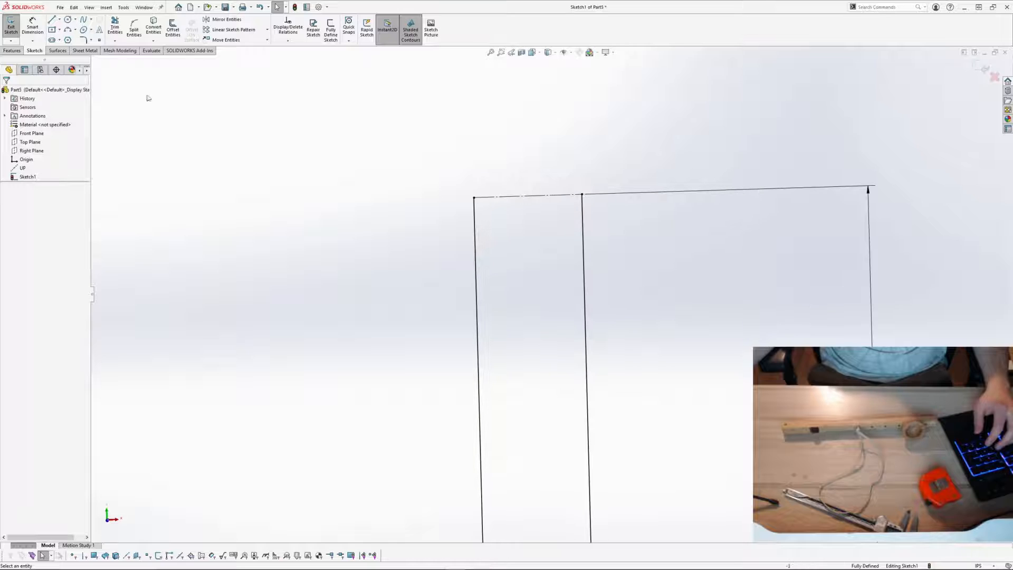
Step: Sketch an upward-bulging three-point arc between the two side lines, just below the top construction line
click(68, 29)
click(475, 219)
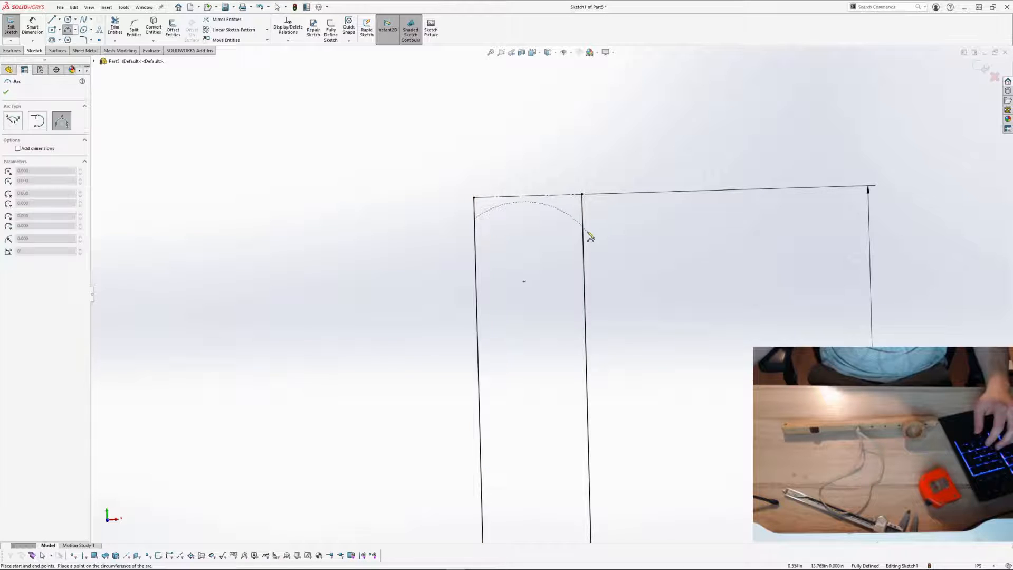
click(583, 225)
click(529, 200)
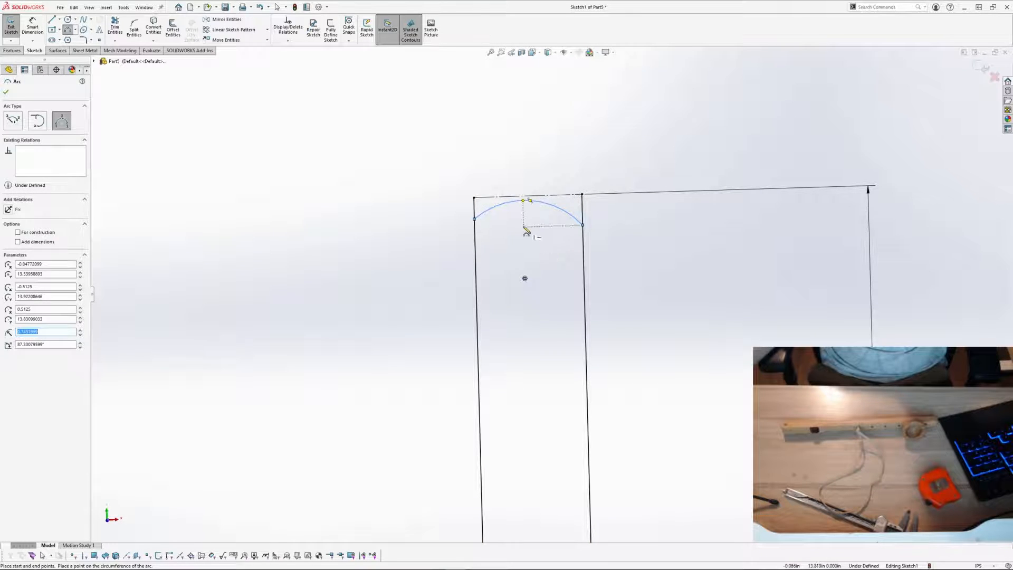
key(Escape)
Step: Make the upper arc tangent to the strip's top construction line
click(552, 204)
ctrl+click(555, 196)
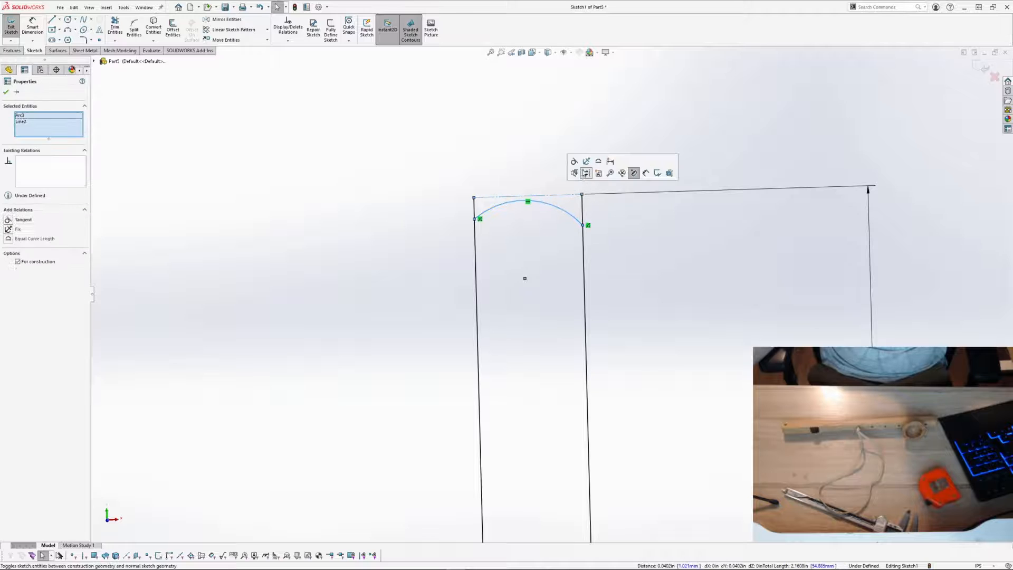
click(569, 122)
click(474, 213)
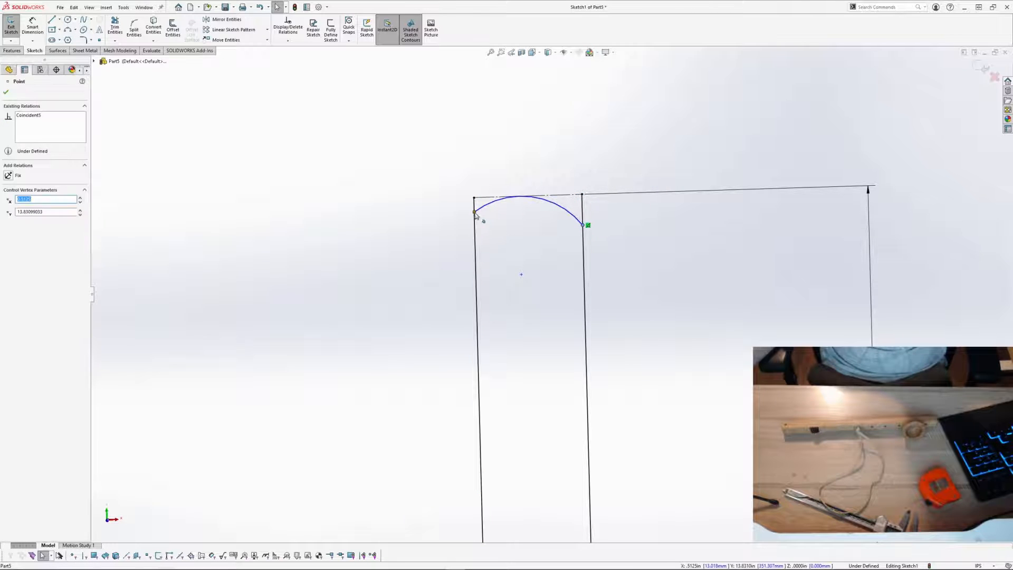
click(366, 179)
Step: Connect the upper arc's two endpoints with a construction line and make it horizontal
key(l)
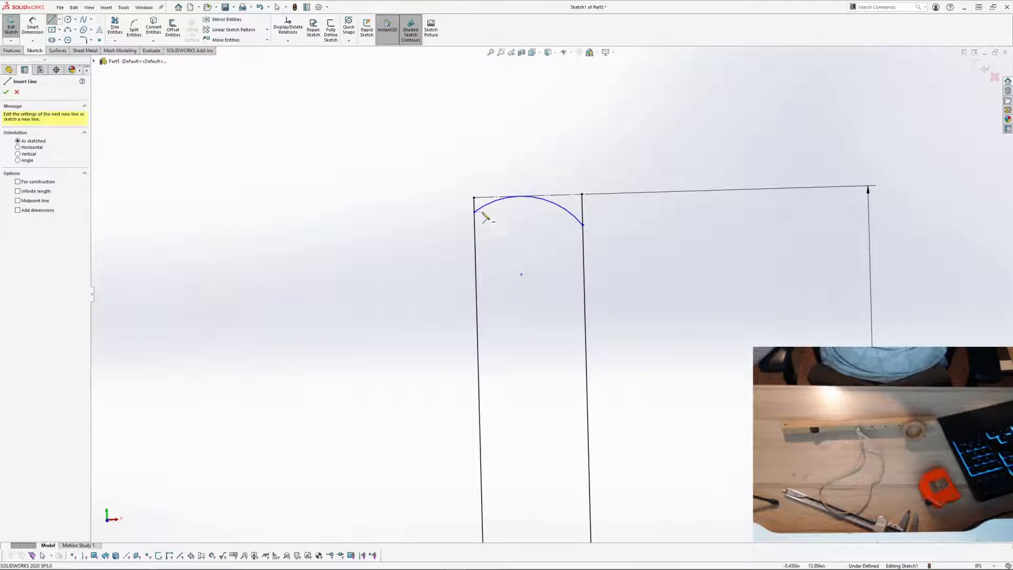
click(474, 212)
key(Escape)
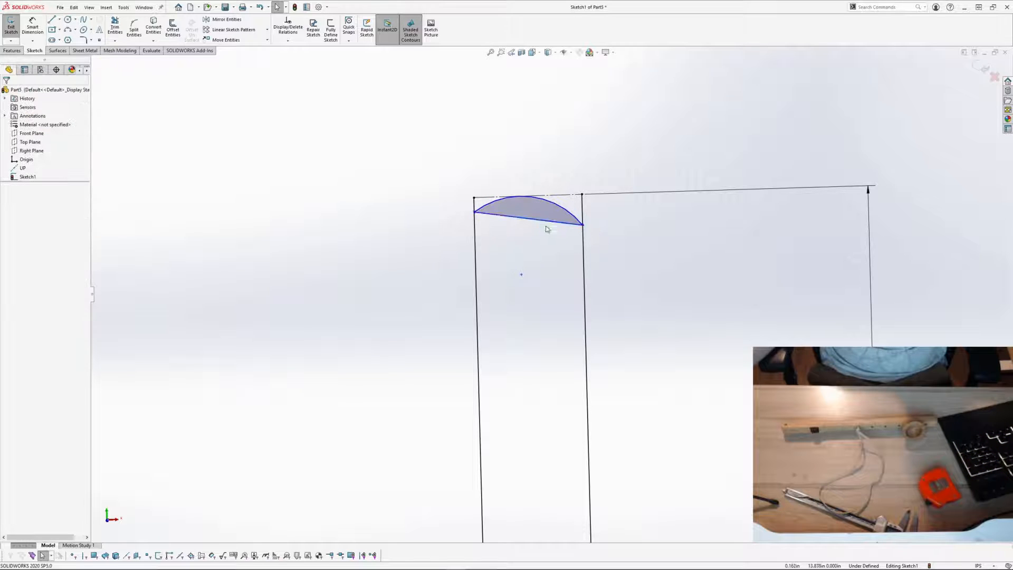
click(550, 221)
click(582, 198)
click(563, 223)
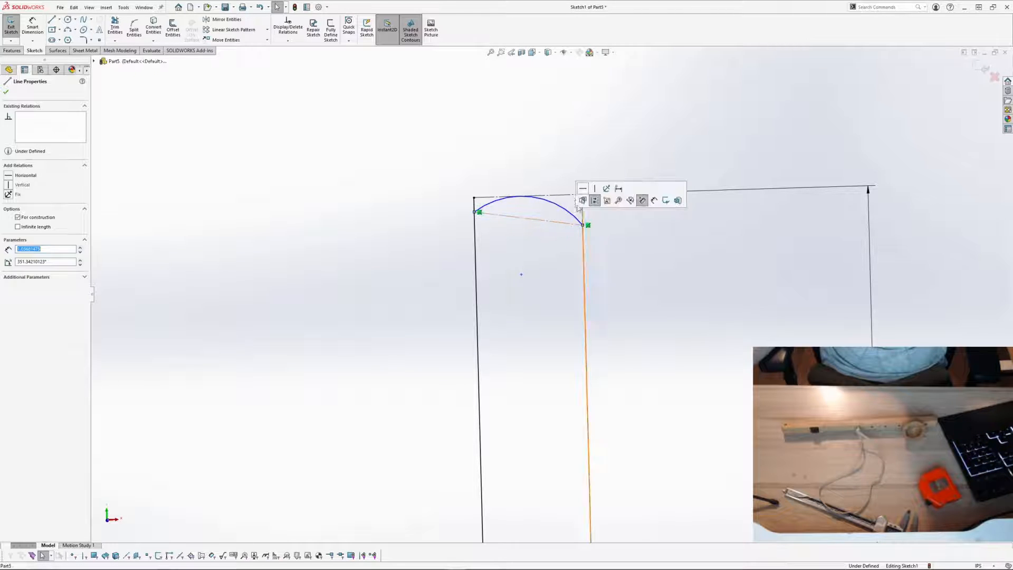
click(579, 192)
click(550, 249)
scroll(554, 429, up, 10)
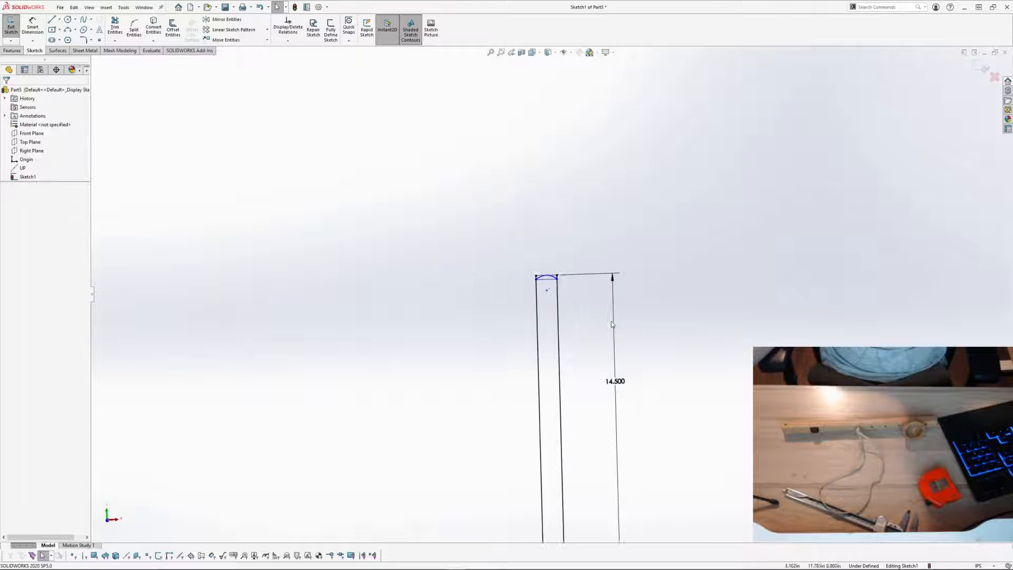
scroll(565, 288, down, 10)
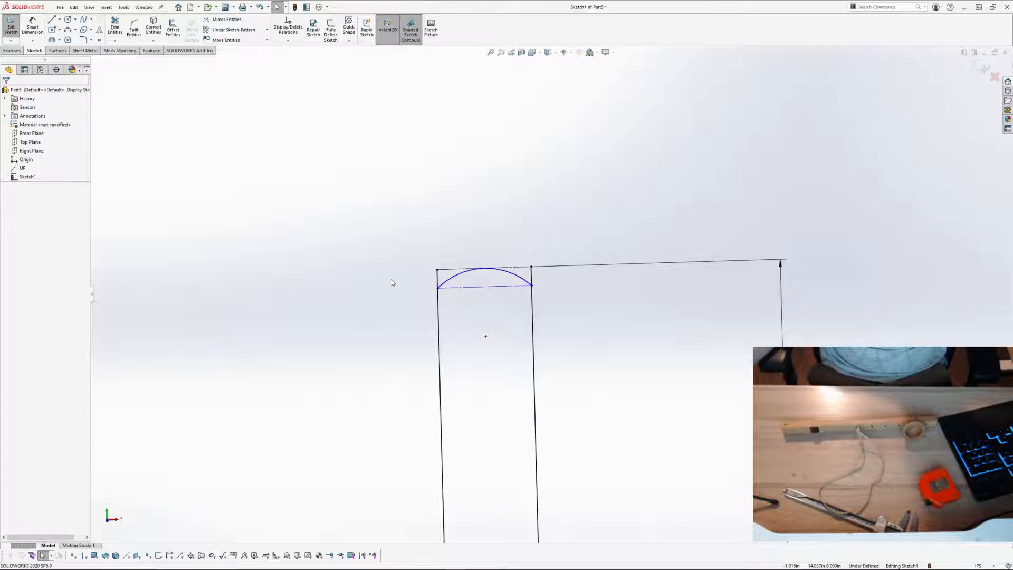
Step: Make the strip's upper arc equal in radius to the bottom arc
scroll(572, 390, up, 9)
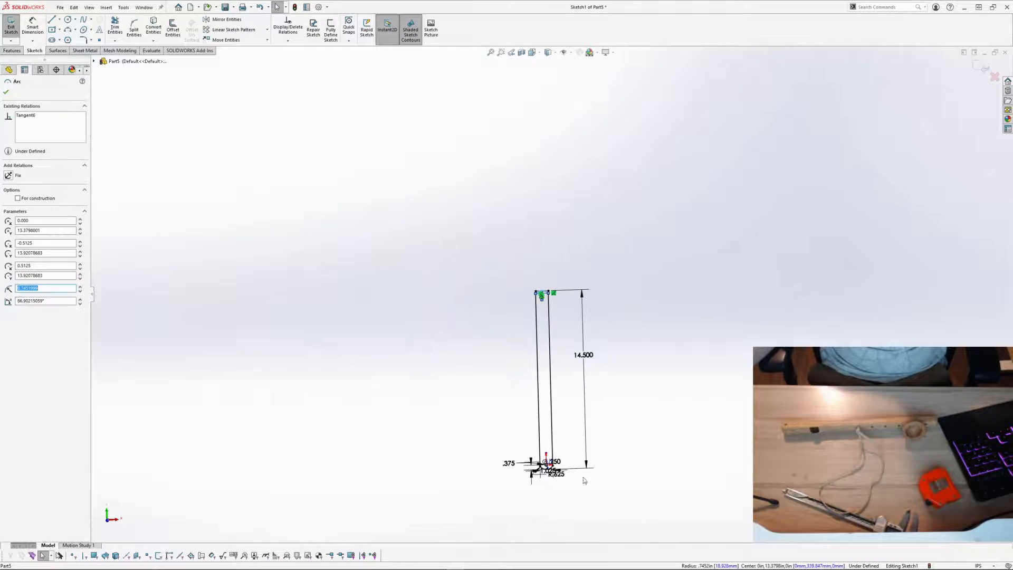
scroll(577, 475, down, 10)
ctrl+click(529, 269)
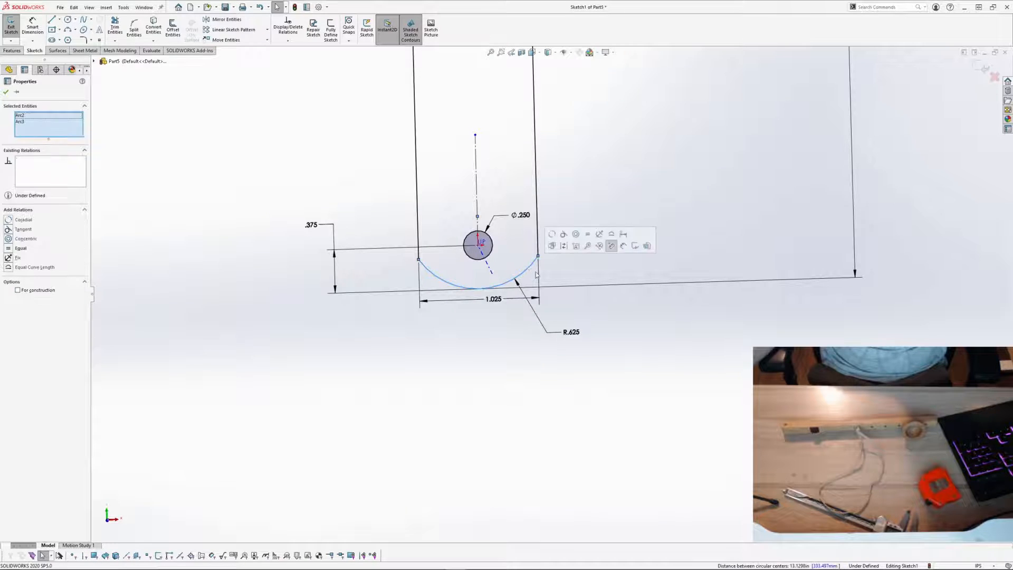
click(601, 244)
scroll(598, 191, up, 8)
scroll(597, 191, up, 3)
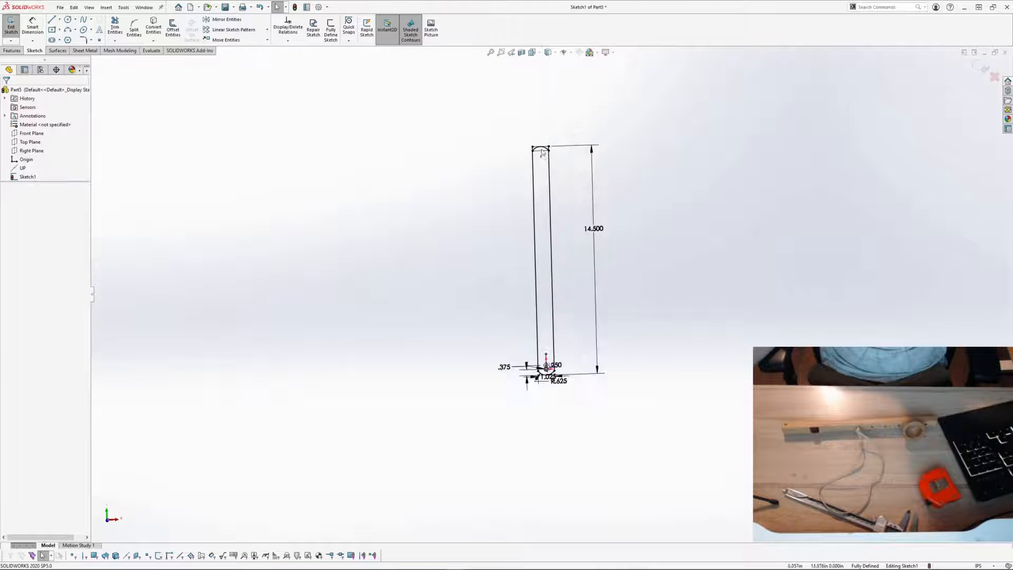
scroll(565, 134, down, 10)
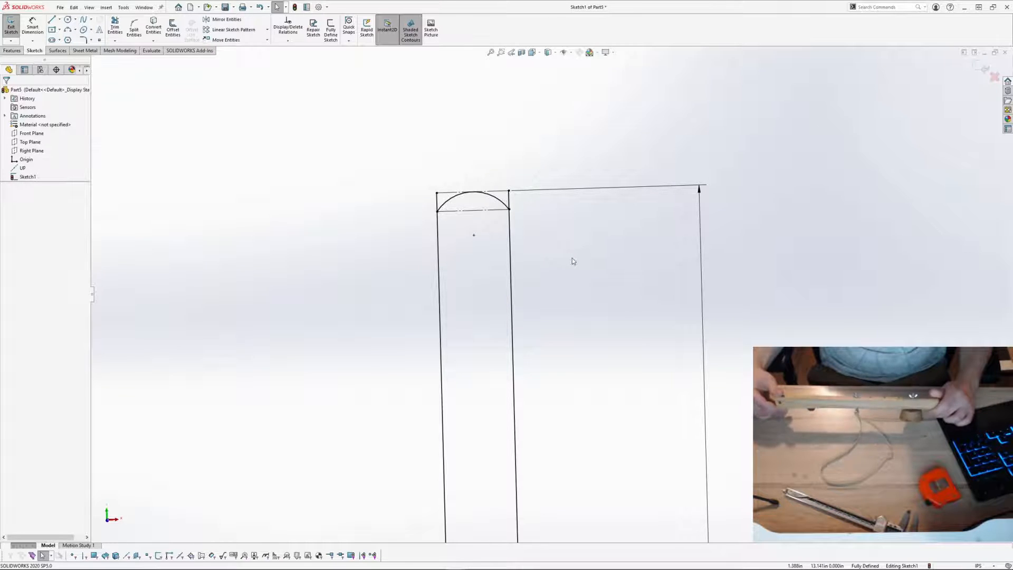
scroll(580, 274, up, 5)
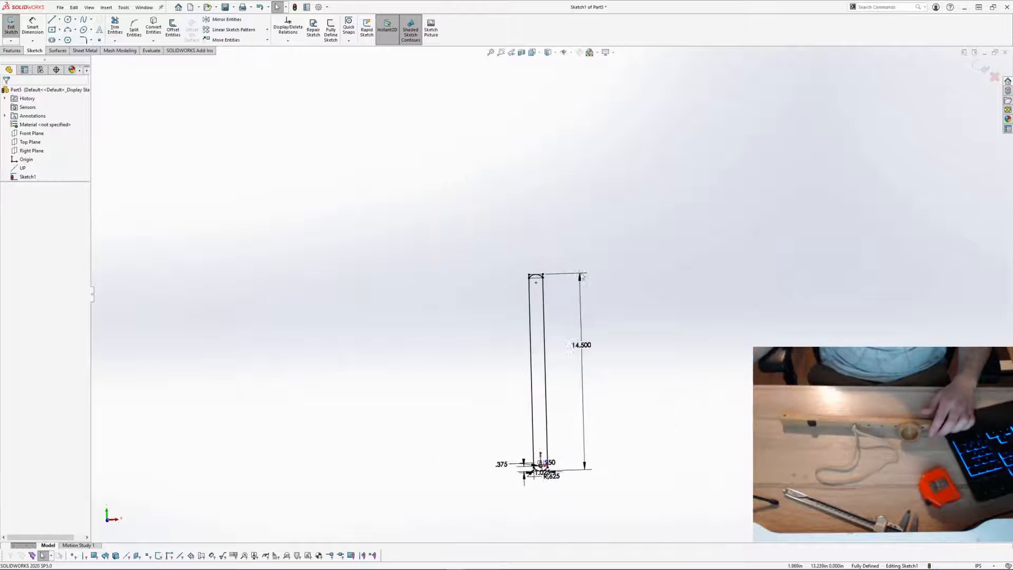
scroll(581, 276, up, 1)
scroll(571, 428, down, 2)
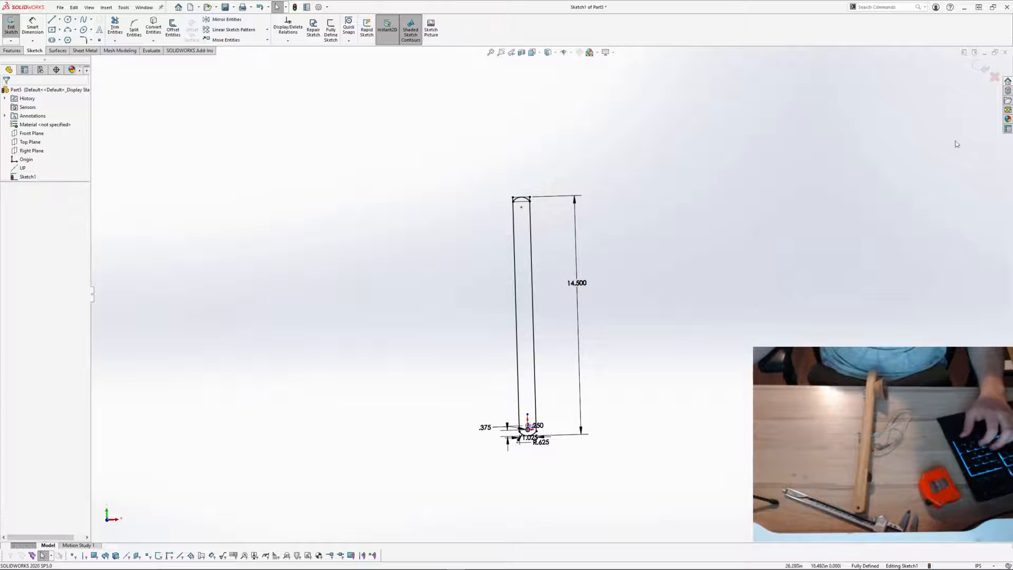
click(980, 67)
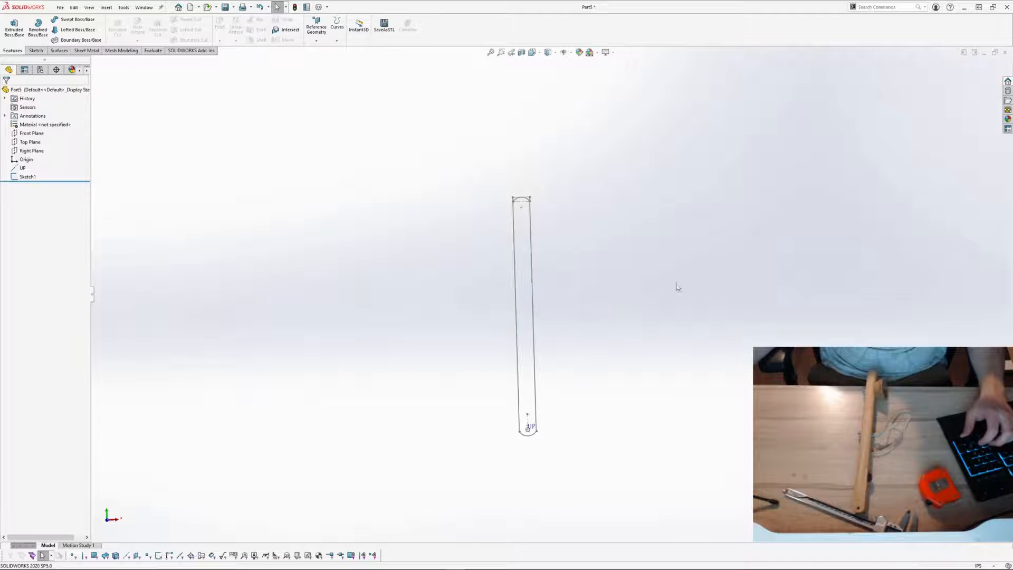
click(20, 36)
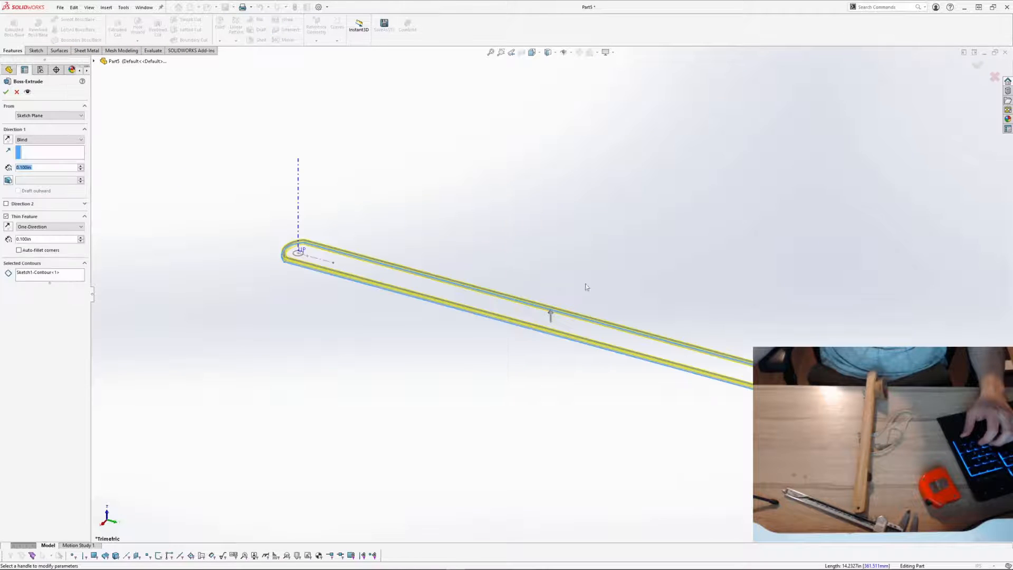
click(17, 92)
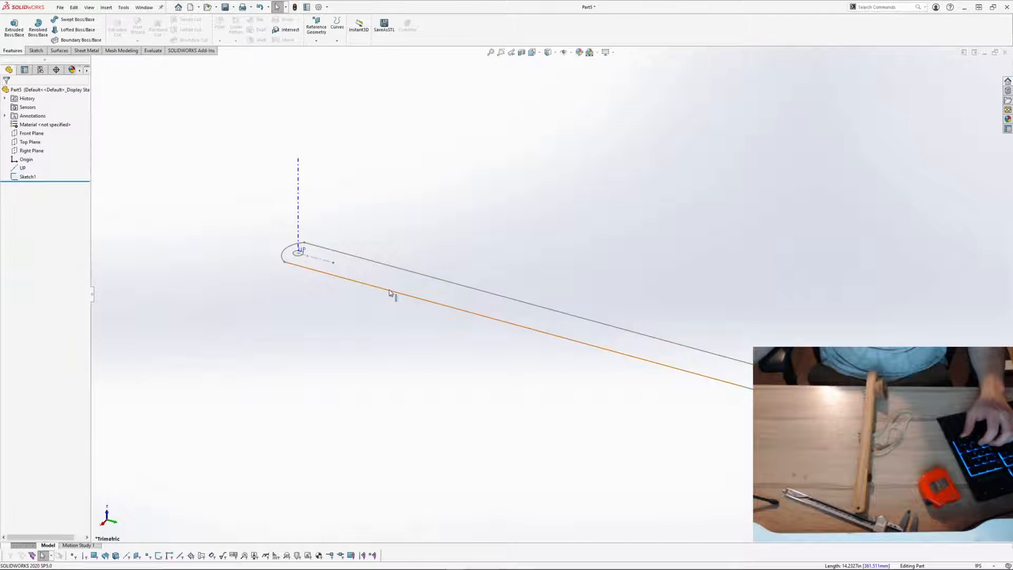
click(389, 294)
click(417, 257)
Step: Split both side lines between the upper arc's endpoints and the top construction line
scroll(722, 311, down, 10)
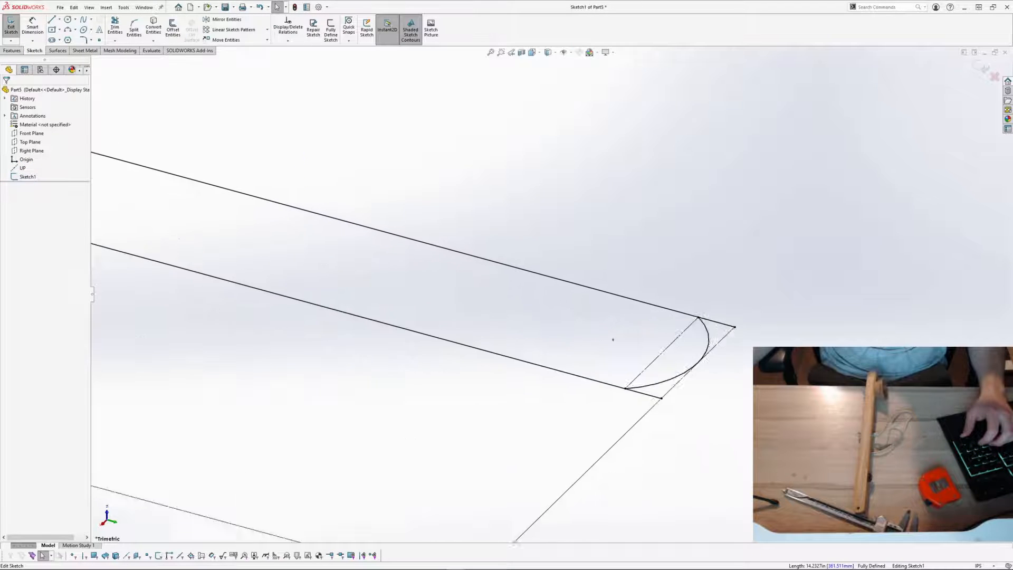
click(115, 26)
scroll(558, 253, down, 3)
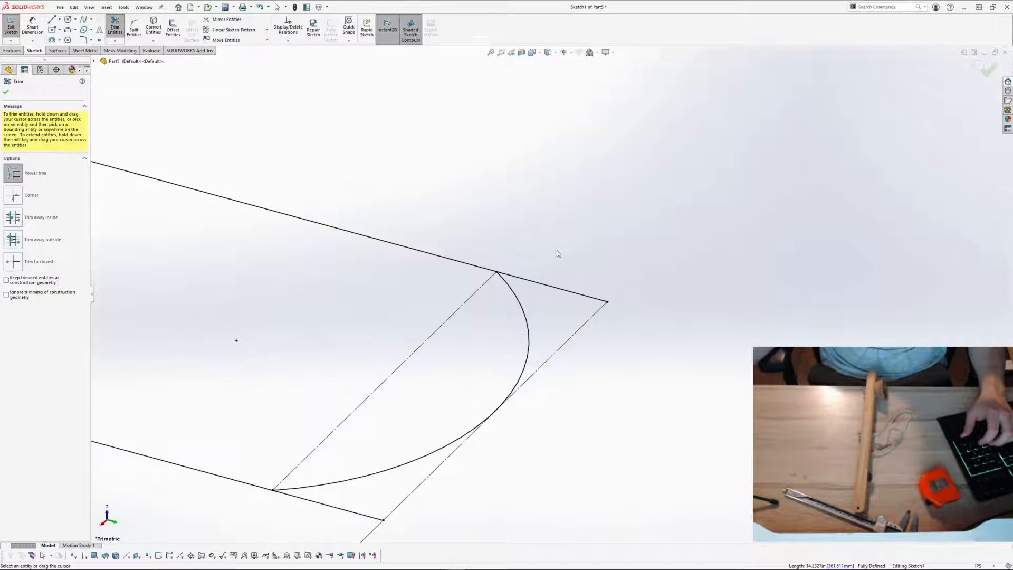
key(Escape)
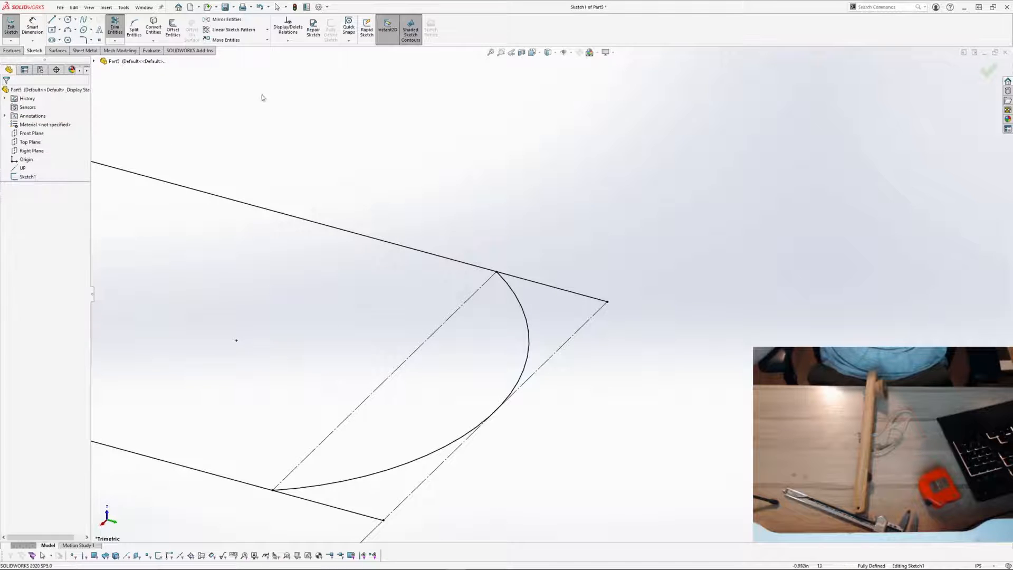
click(134, 29)
click(562, 290)
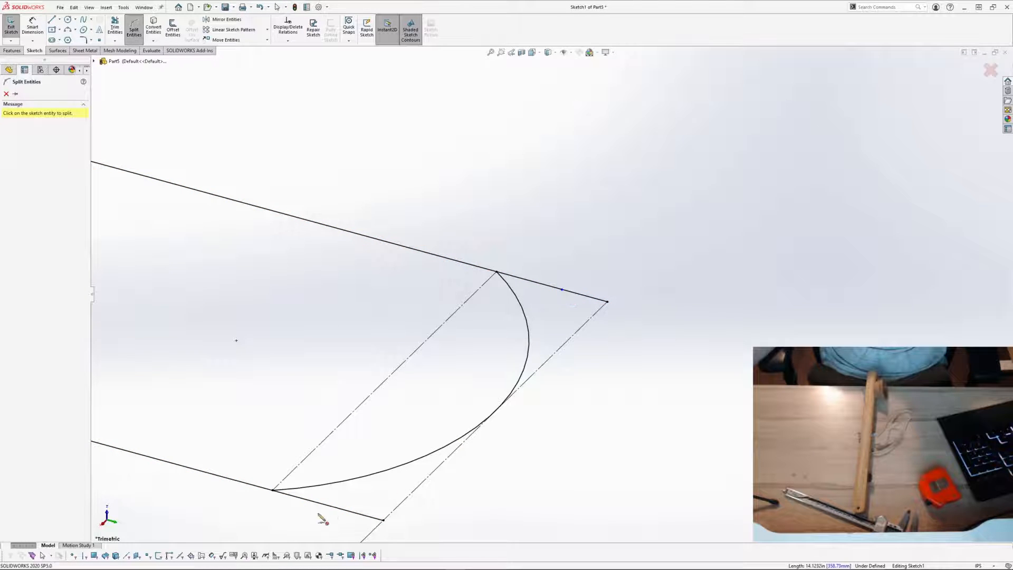
key(Escape)
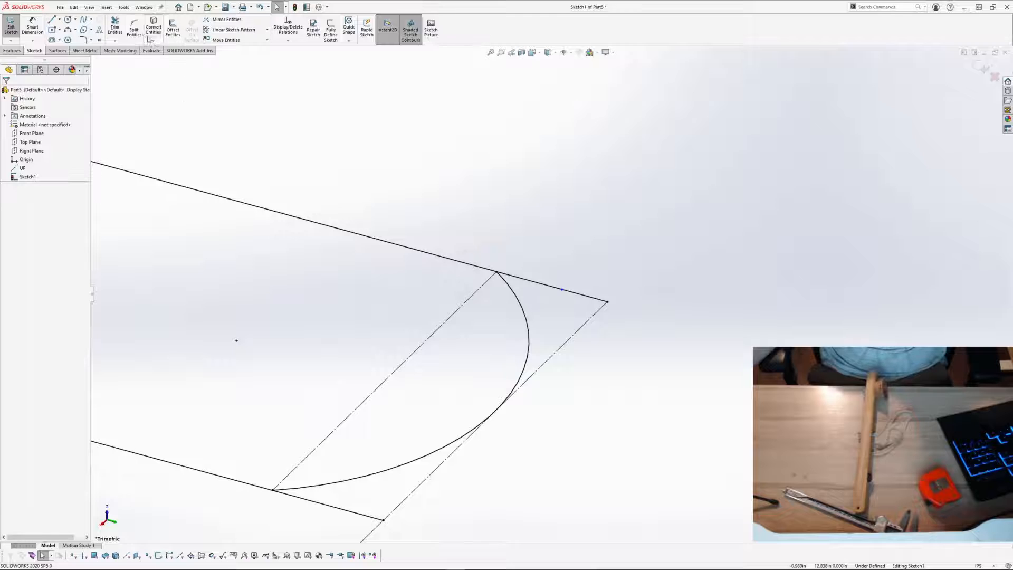
key(Return)
click(345, 510)
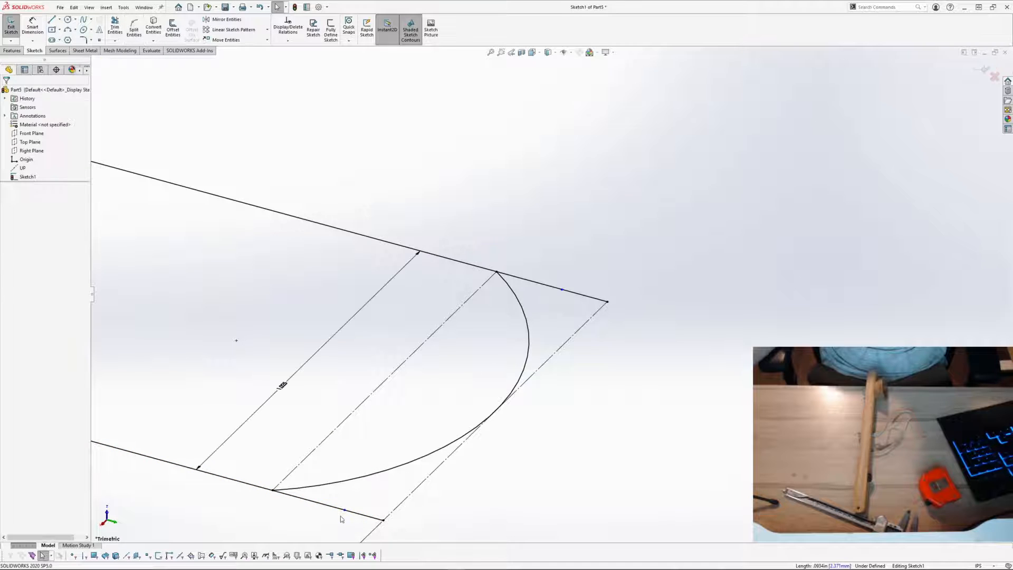
Step: Merge the split point on each side line with the adjacent endpoint of the upper arc
click(344, 511)
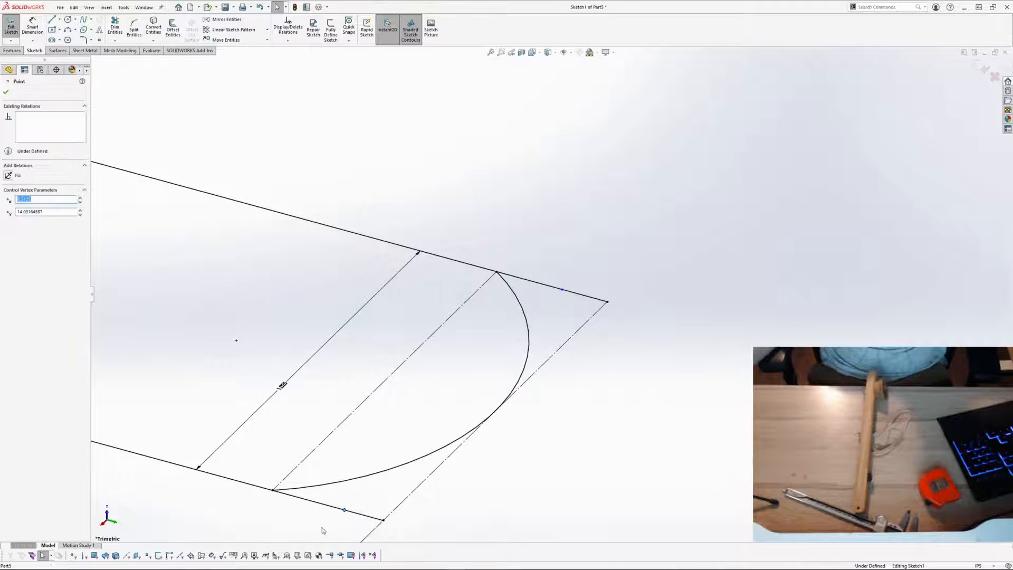
ctrl+click(274, 492)
click(336, 456)
click(540, 186)
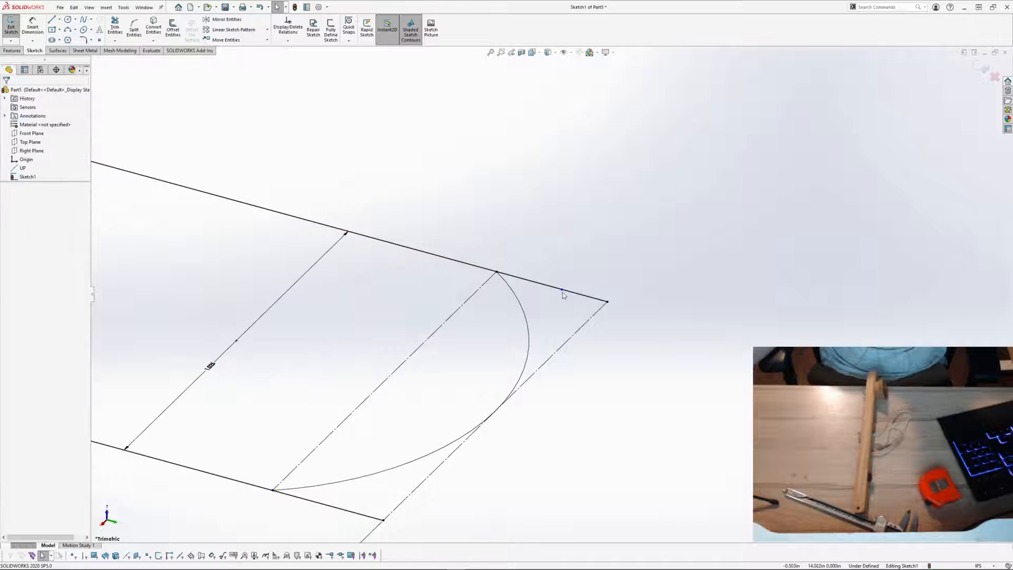
click(562, 290)
ctrl+click(495, 272)
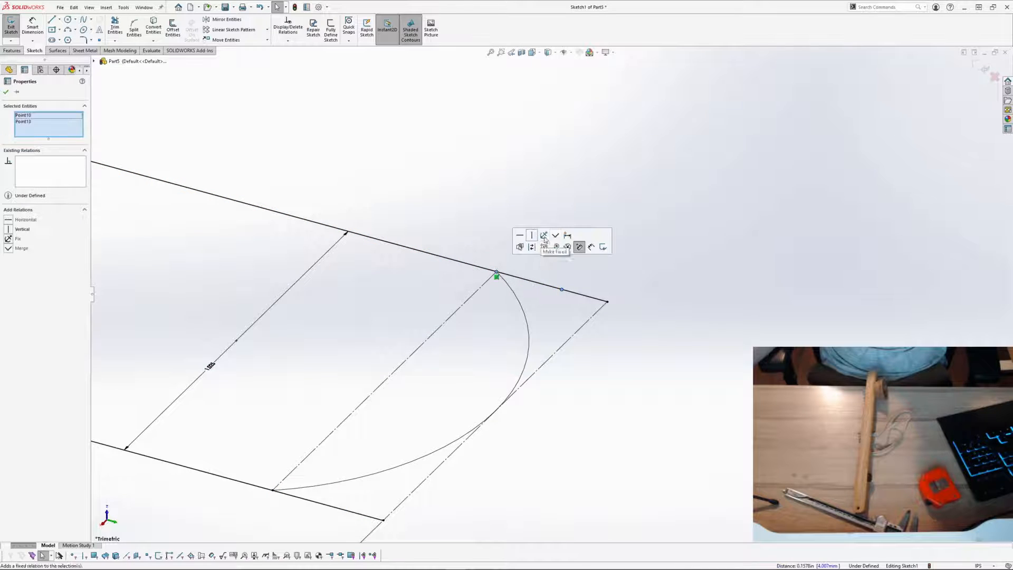
click(544, 236)
click(559, 190)
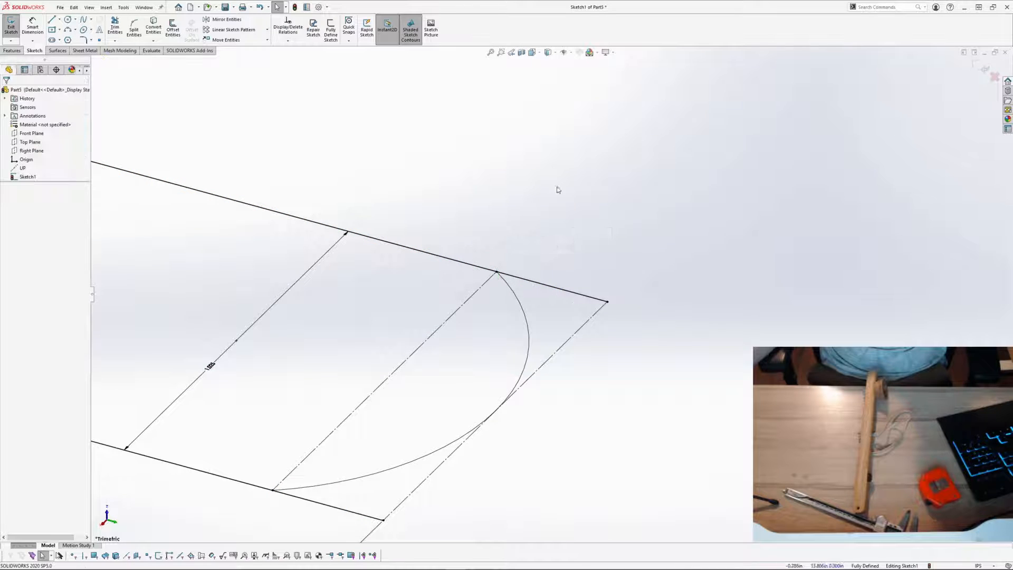
Step: Convert the two short side line segments beyond the upper arc's endpoints to construction geometry
ctrl+click(354, 513)
click(399, 494)
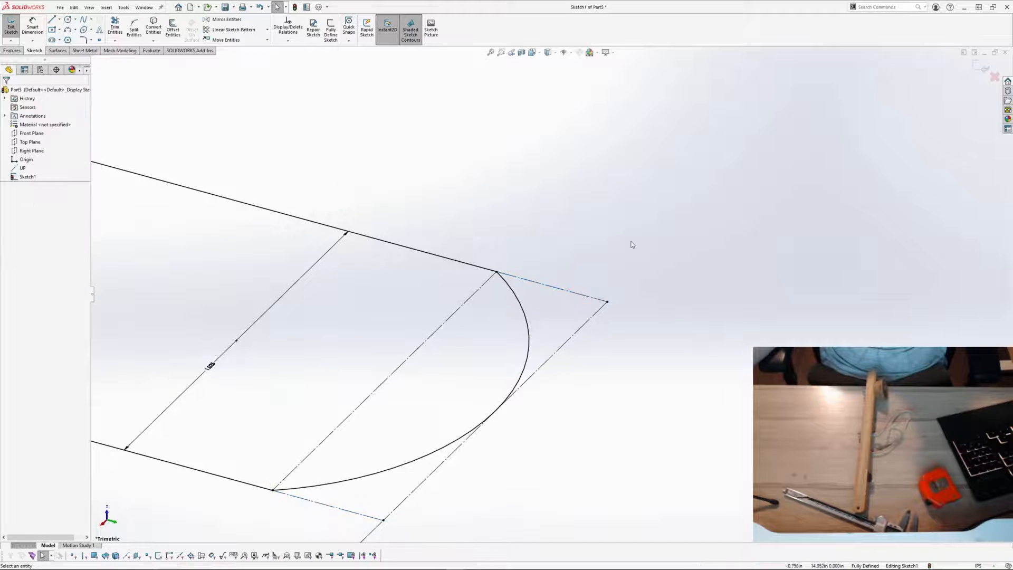
Step: Examine the strip sketch's outline at both rounded ends to check that the profile is closed
scroll(632, 244, up, 7)
mouse_move(504, 401)
middle_down()
mouse_move(425, 190)
mouse_move(495, 190)
mouse_move(431, 146)
middle_up()
scroll(421, 206, up, 6)
scroll(435, 239, down, 4)
mouse_move(486, 299)
middle_down()
mouse_move(464, 306)
mouse_move(516, 356)
middle_up()
scroll(512, 356, up, 4)
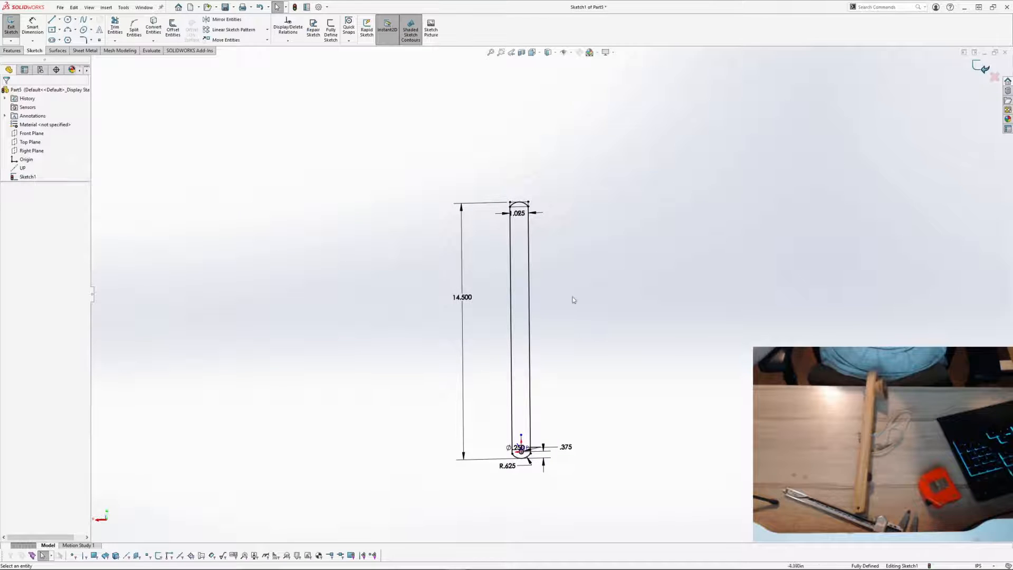
scroll(517, 174, down, 11)
scroll(560, 302, up, 12)
scroll(575, 484, down, 6)
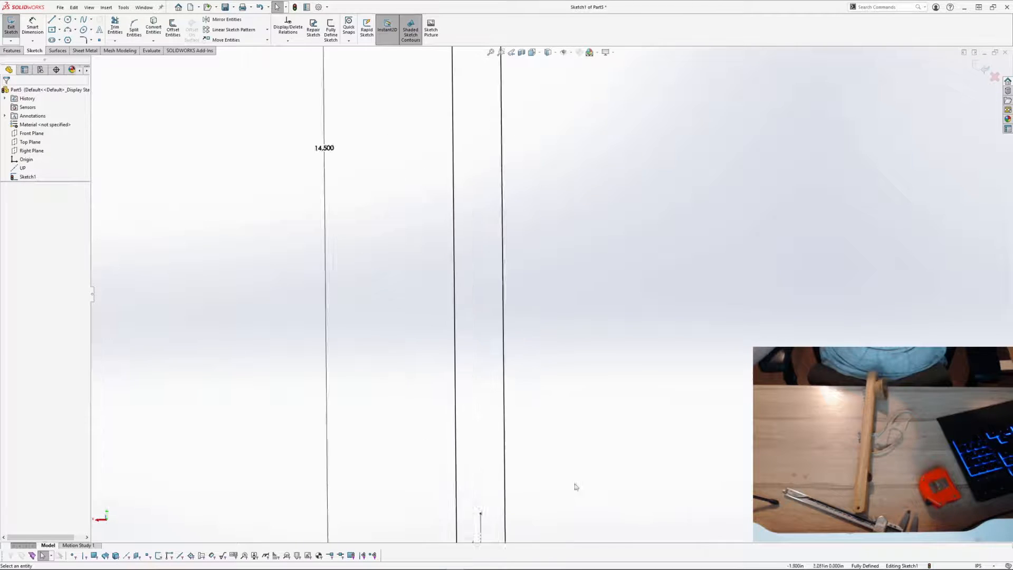
scroll(575, 484, down, 3)
scroll(528, 487, up, 4)
scroll(454, 489, down, 5)
scroll(637, 226, up, 7)
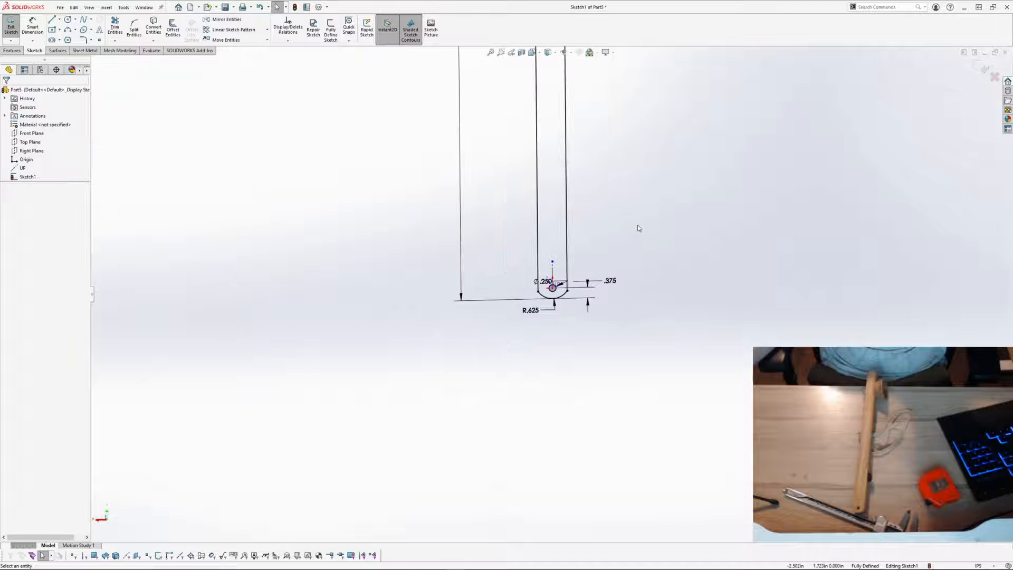
scroll(564, 143, up, 4)
scroll(554, 169, down, 8)
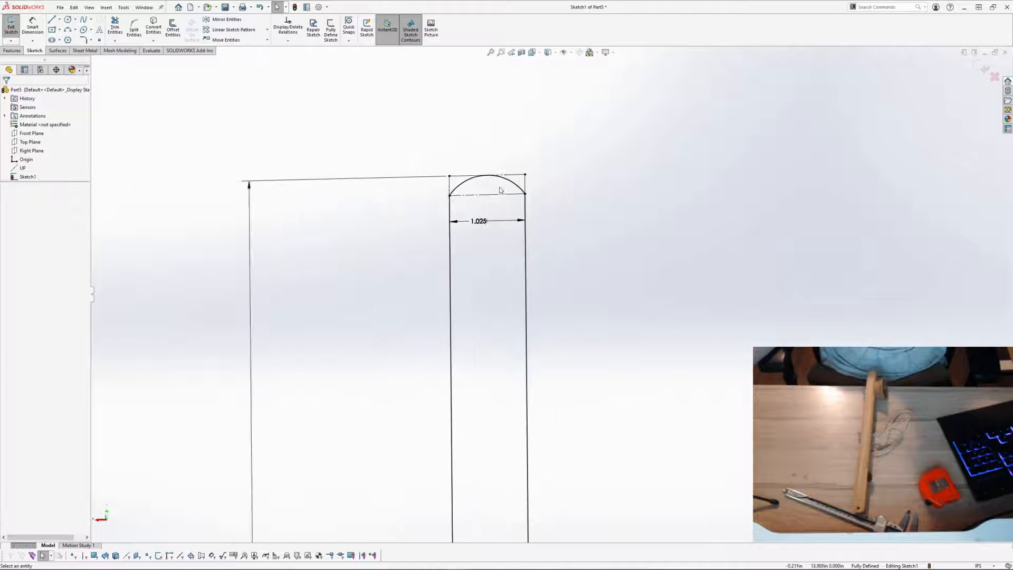
scroll(482, 161, down, 2)
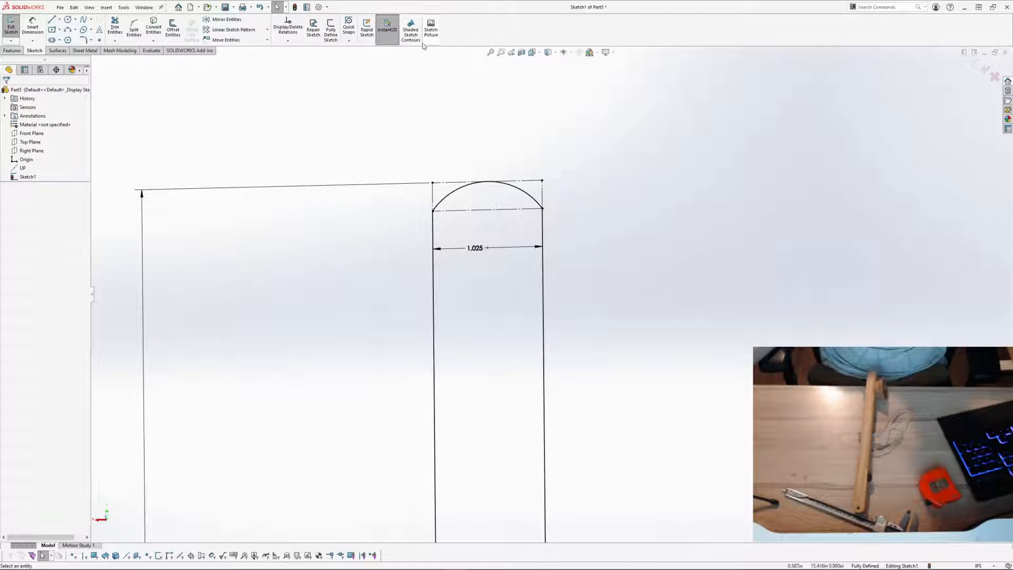
Step: Turn on shaded sketch contours for the 14.5 in bar sketch to check whether its profile is closed
scroll(507, 211, down, 4)
scroll(529, 214, up, 3)
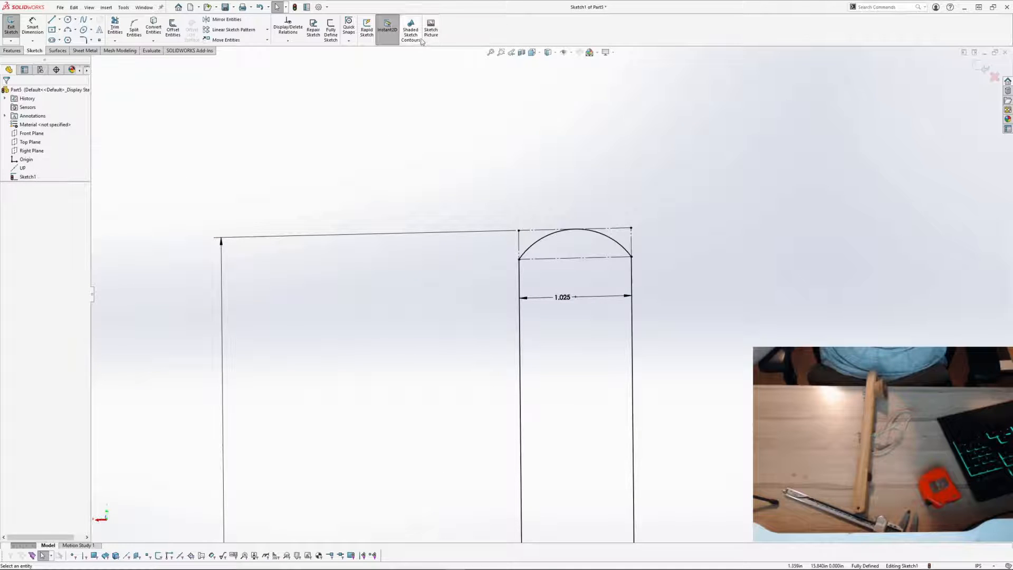
scroll(633, 401, up, 2)
scroll(595, 416, down, 2)
scroll(583, 482, up, 2)
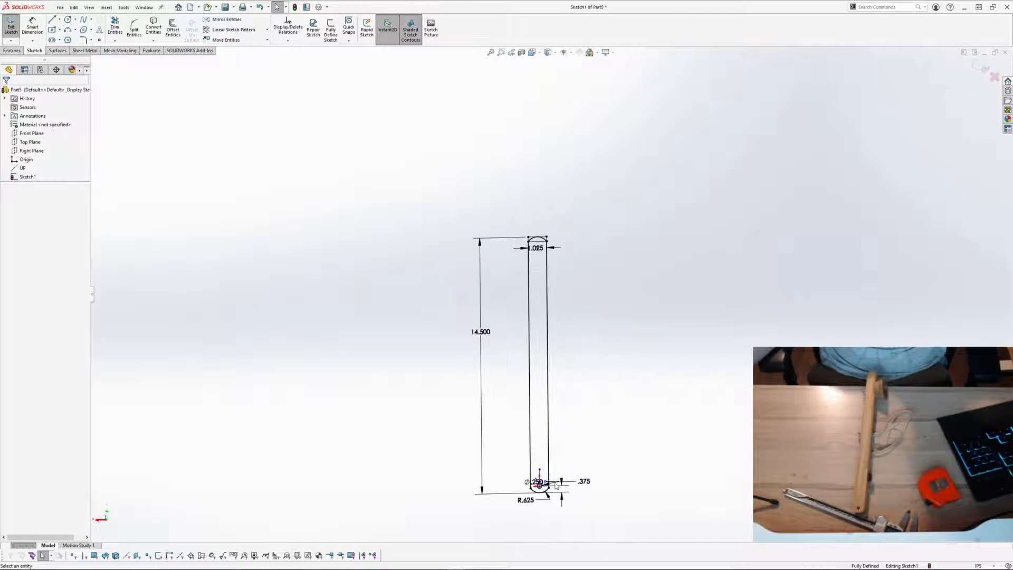
Step: Inspect the hole end and the arc end of the bar profile for gaps, and exit the sketch
scroll(534, 454, down, 3)
scroll(534, 454, down, 3)
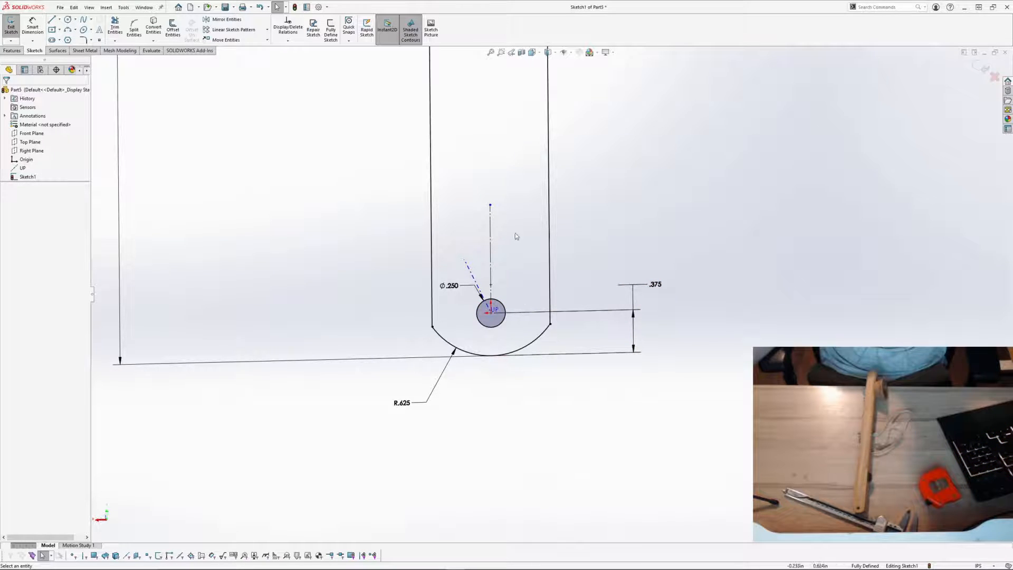
scroll(548, 290, up, 3)
scroll(546, 279, up, 3)
scroll(549, 90, down, 7)
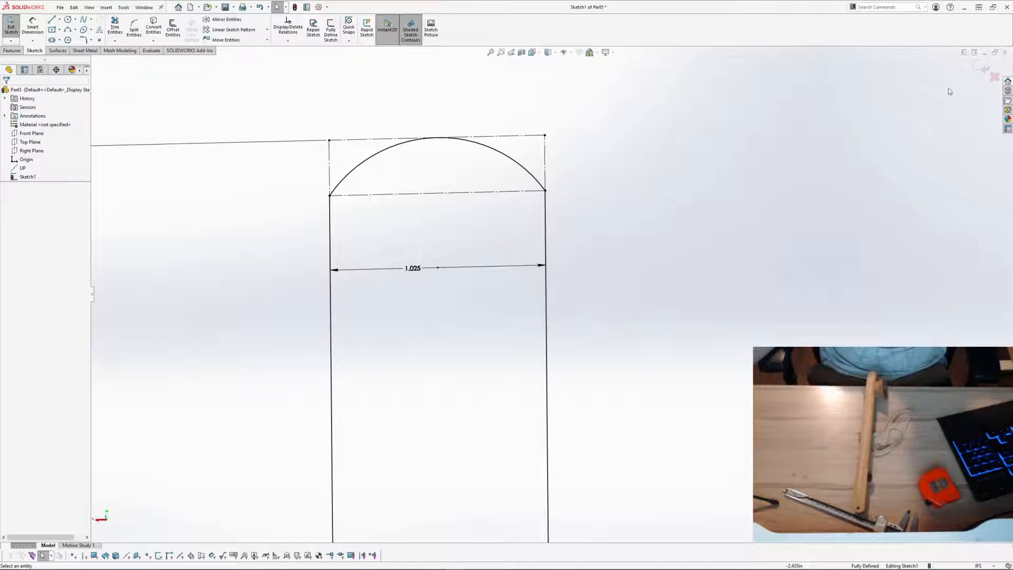
scroll(651, 286, up, 10)
scroll(613, 466, down, 1)
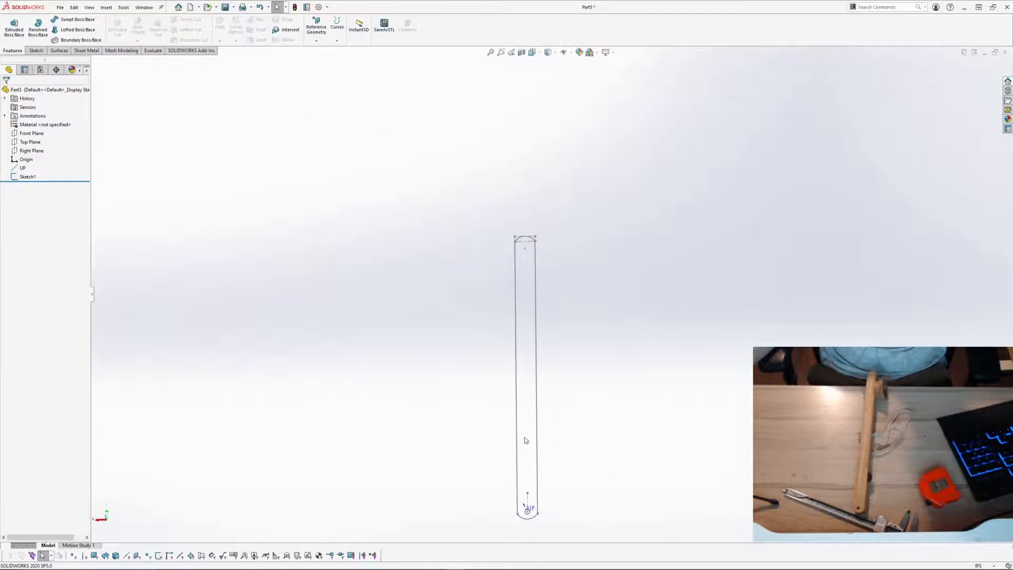
click(14, 31)
click(537, 292)
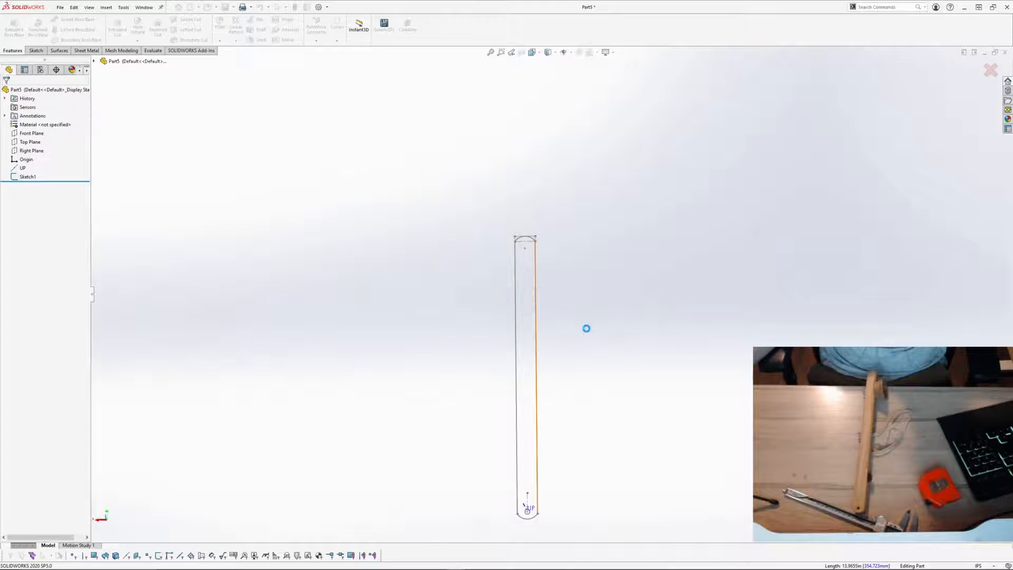
mouse_move(587, 325)
middle_down()
mouse_move(749, 290)
mouse_move(240, 326)
middle_up()
right_click(64, 243)
click(91, 249)
scroll(601, 286, down, 3)
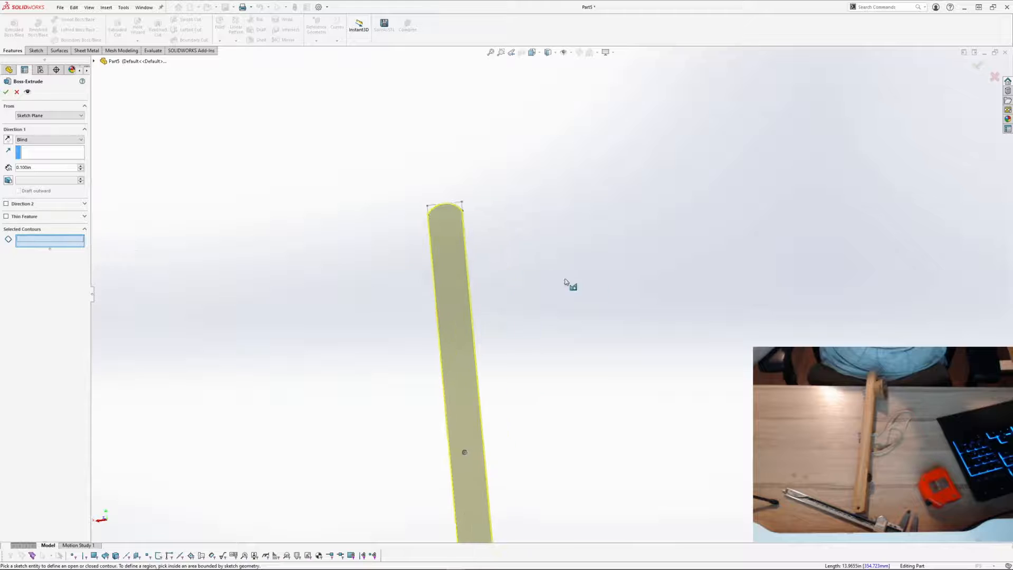
middle_drag(567, 280, 530, 258)
scroll(533, 288, up, 3)
scroll(534, 490, down, 3)
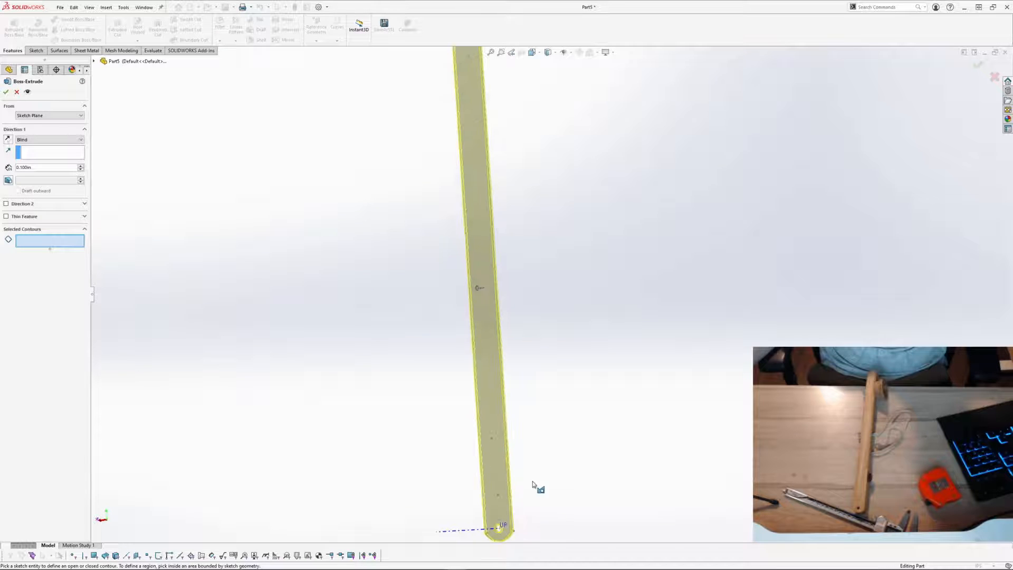
click(18, 93)
Step: Reopen Sketch1 for editing and inspect the bar profile around its hole end
click(27, 177)
click(43, 168)
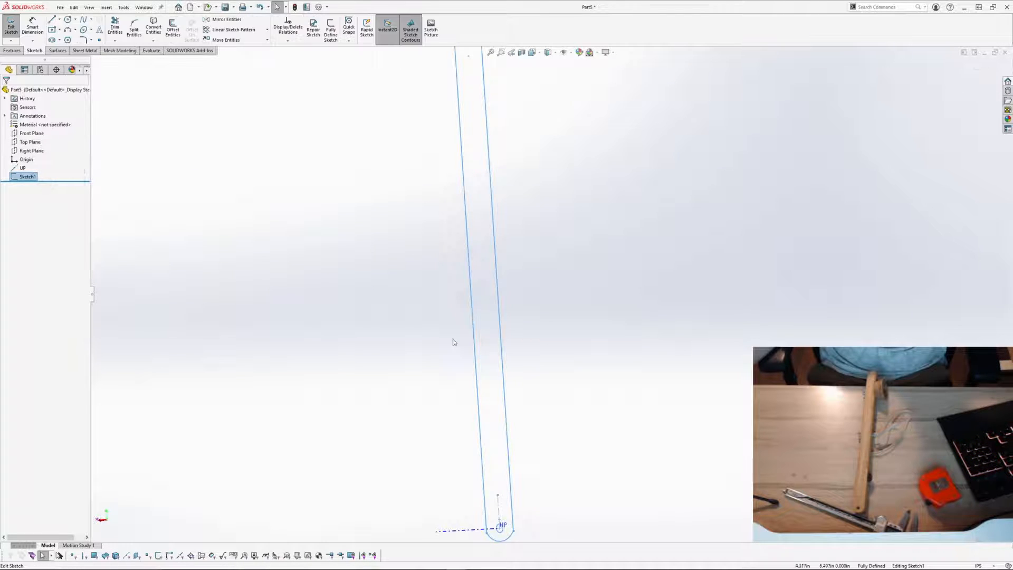
middle_drag(562, 349, 528, 339)
scroll(527, 401, up, 2)
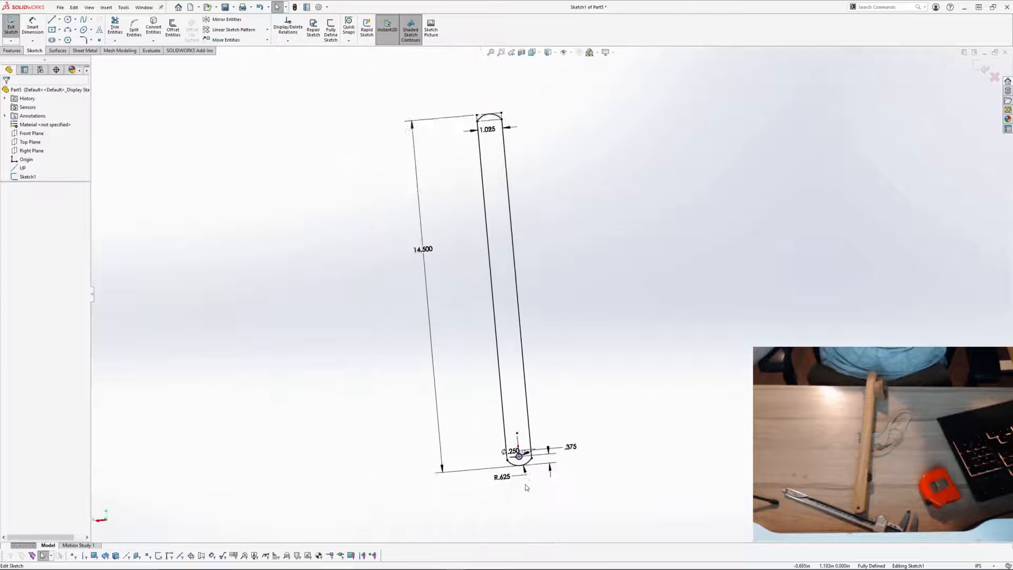
scroll(527, 488, down, 4)
scroll(509, 426, down, 5)
middle_drag(495, 427, 469, 394)
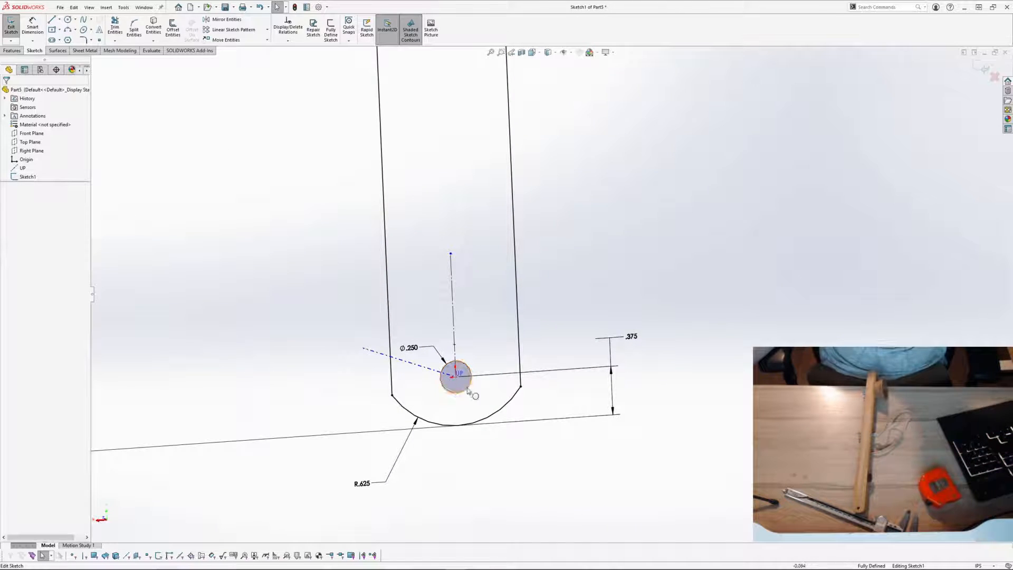
Step: Draw two concentric circles in the empty area beside the bar as a contour shading test
click(67, 20)
click(729, 257)
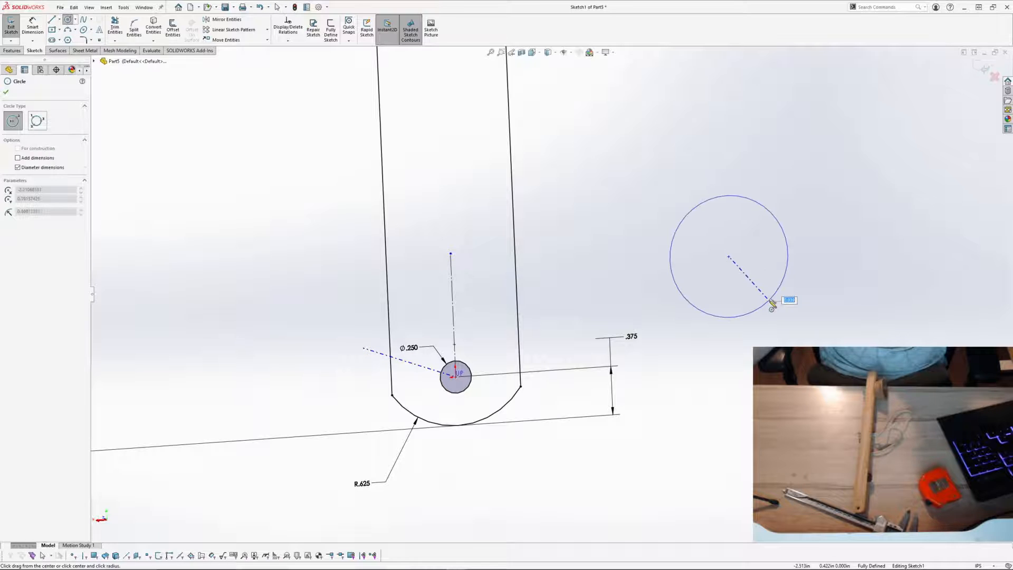
click(772, 299)
click(729, 257)
click(820, 325)
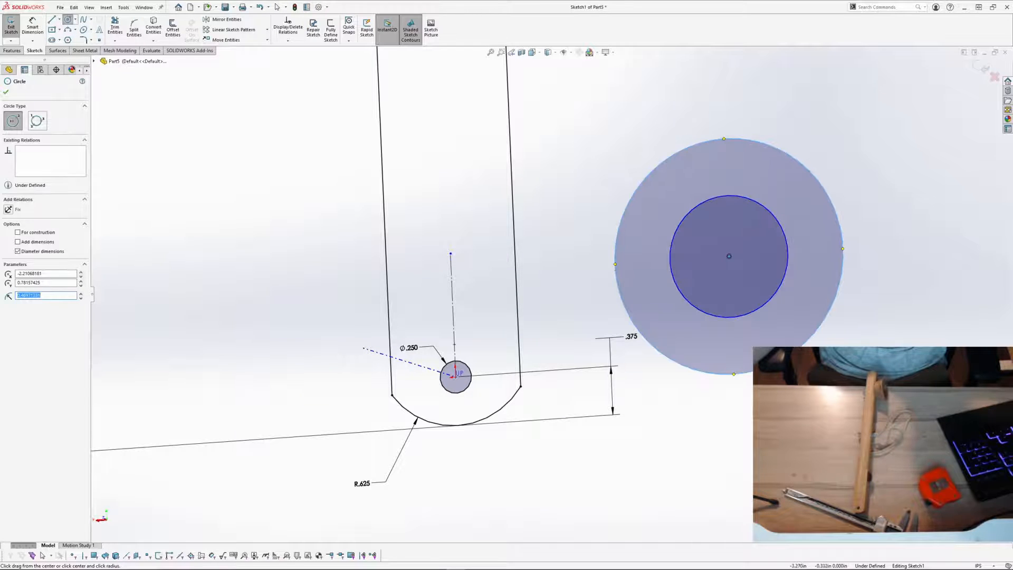
key(Escape)
Step: Compare the bar profile with the two concentric test circles, and delete both circles
scroll(488, 316, up, 4)
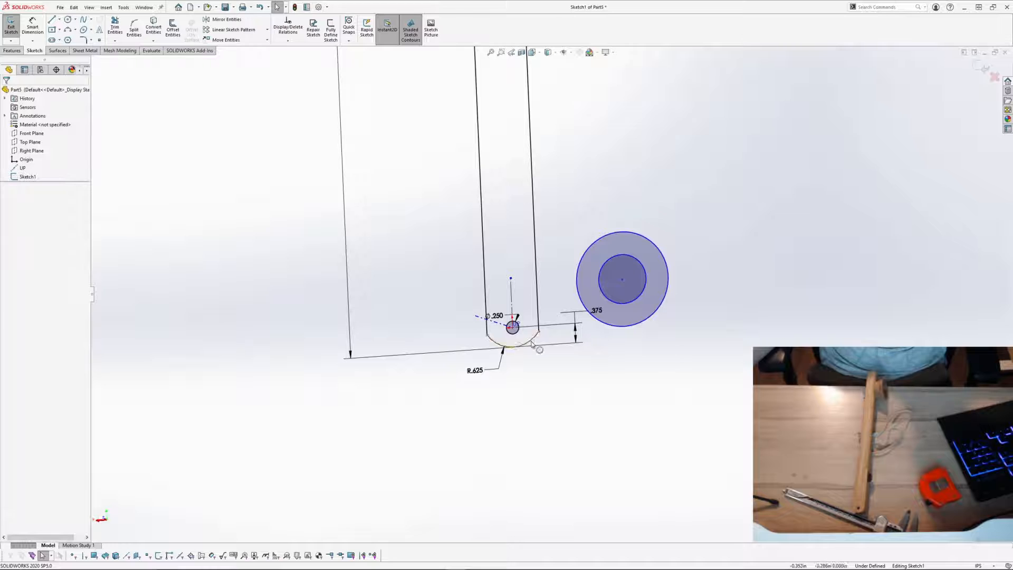
scroll(515, 257, up, 7)
scroll(524, 121, down, 5)
scroll(556, 136, up, 2)
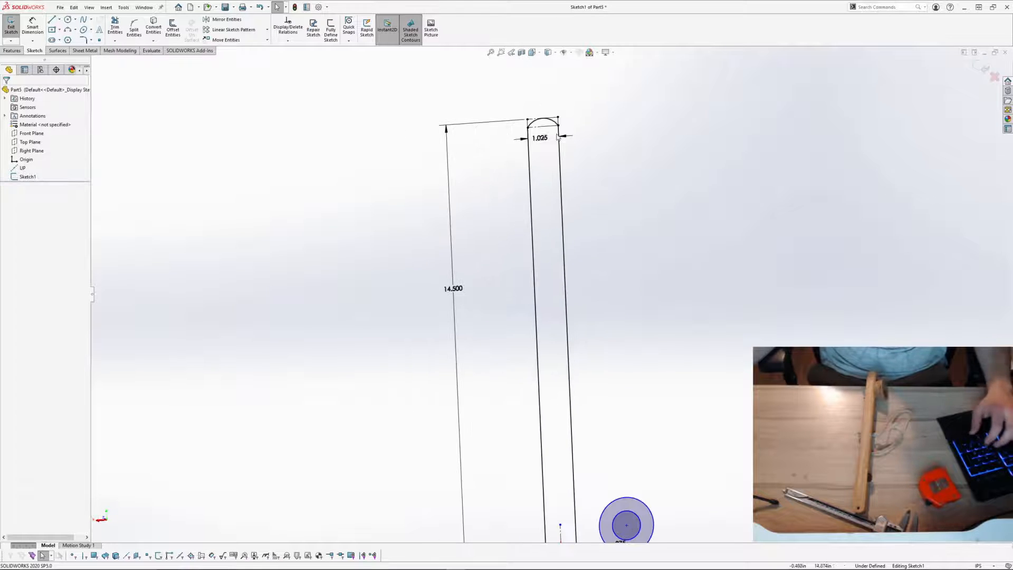
scroll(585, 339, down, 1)
scroll(585, 339, up, 3)
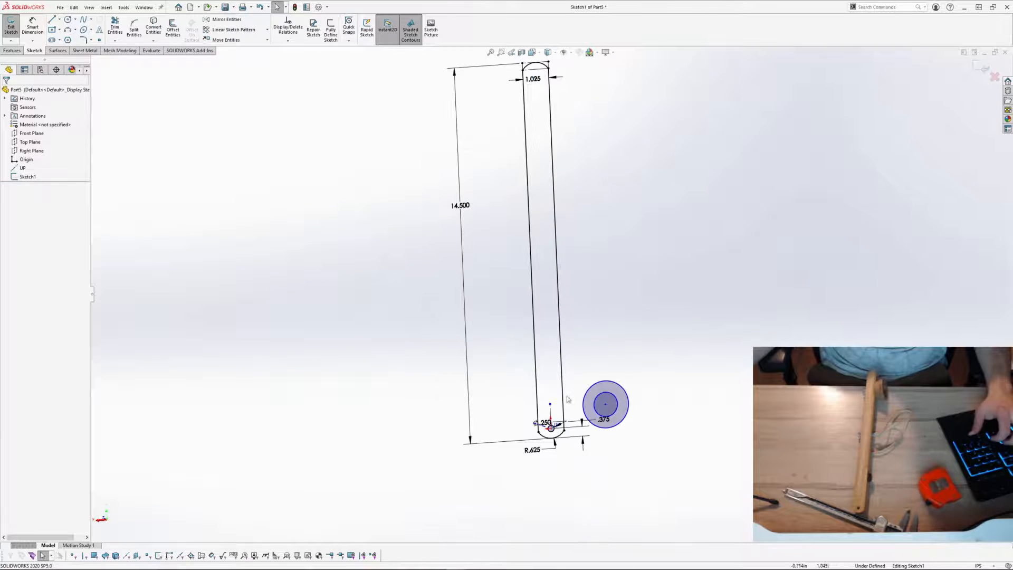
scroll(670, 380, down, 5)
click(709, 404)
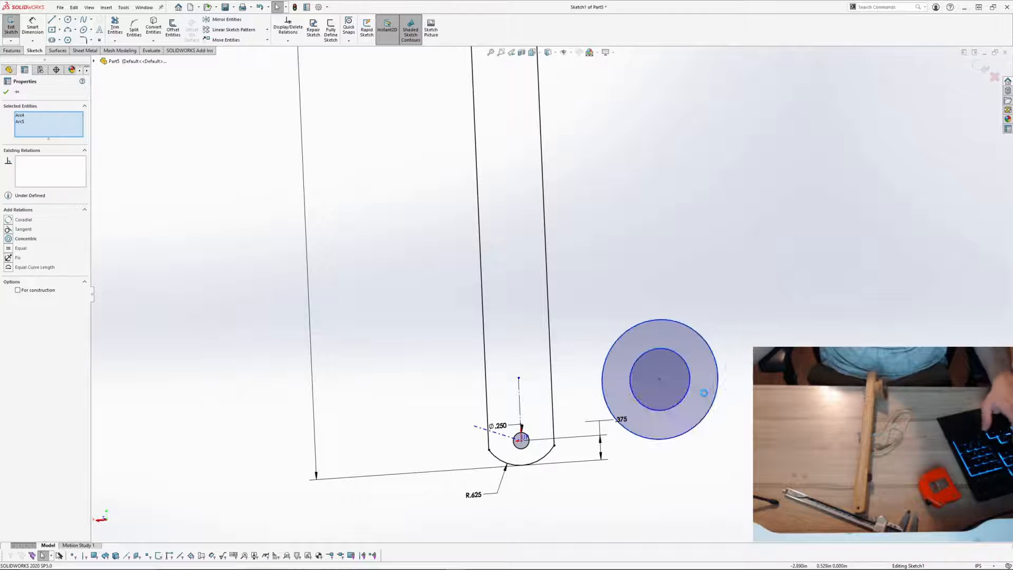
key(Delete)
Step: Draw a closed four-sided test outline from lines in the empty area beside the bar
scroll(535, 458, down, 7)
mouse_move(562, 401)
middle_down()
mouse_move(531, 368)
mouse_move(534, 387)
mouse_move(542, 391)
mouse_move(542, 373)
mouse_move(565, 394)
middle_up()
scroll(542, 390, up, 5)
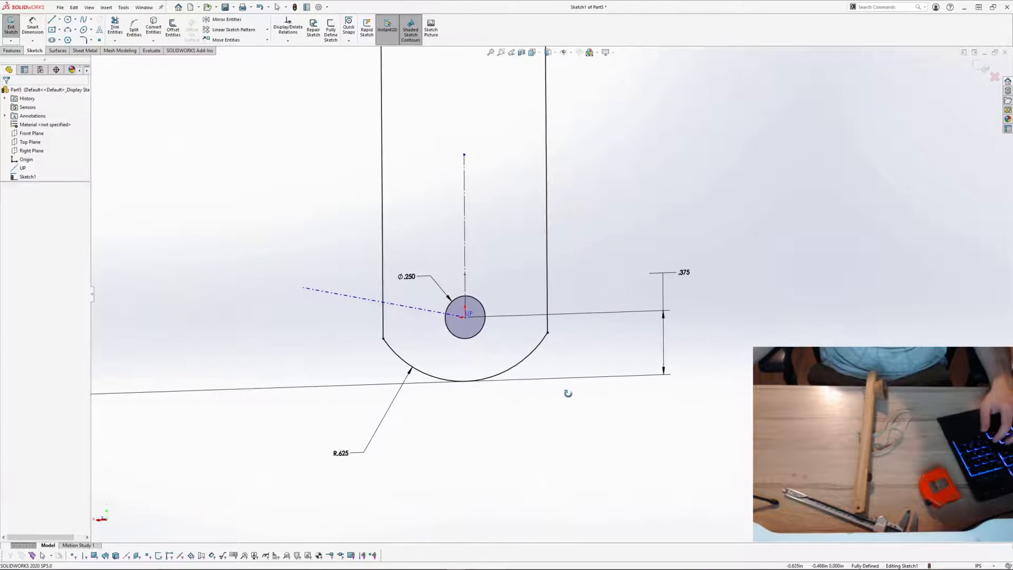
scroll(529, 337, down, 6)
scroll(582, 333, up, 10)
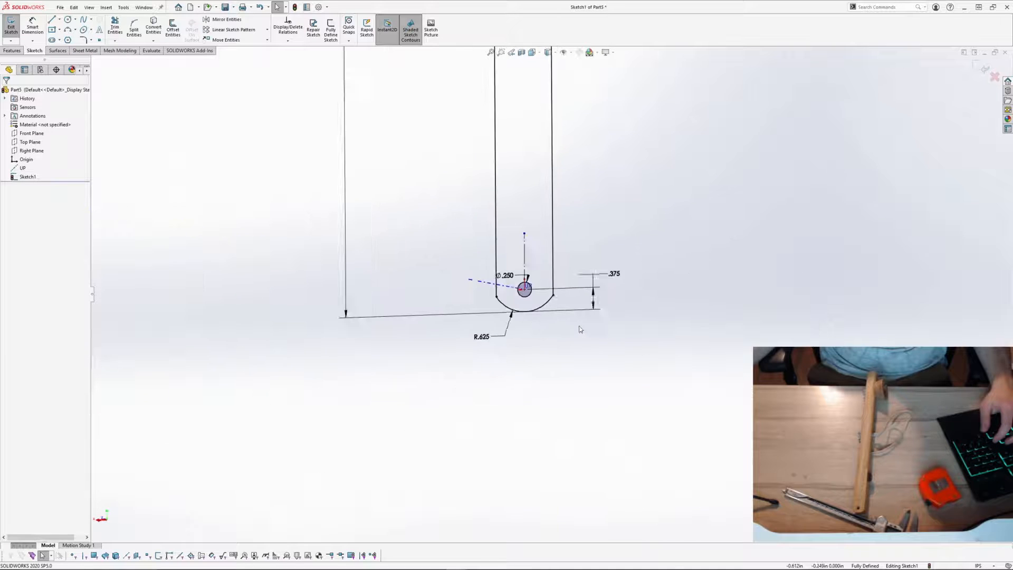
scroll(612, 159, down, 2)
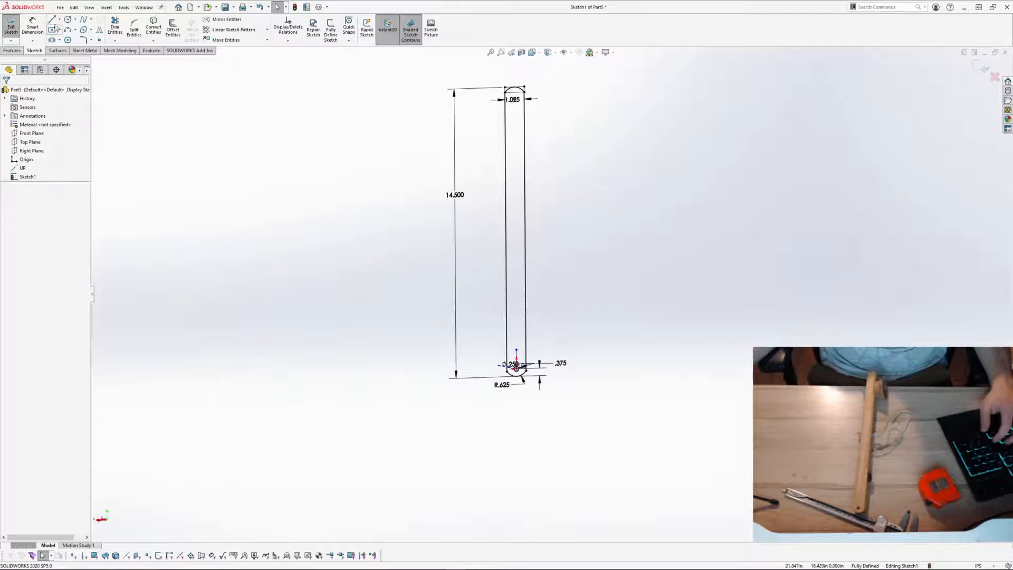
click(52, 18)
click(690, 213)
click(768, 204)
click(813, 315)
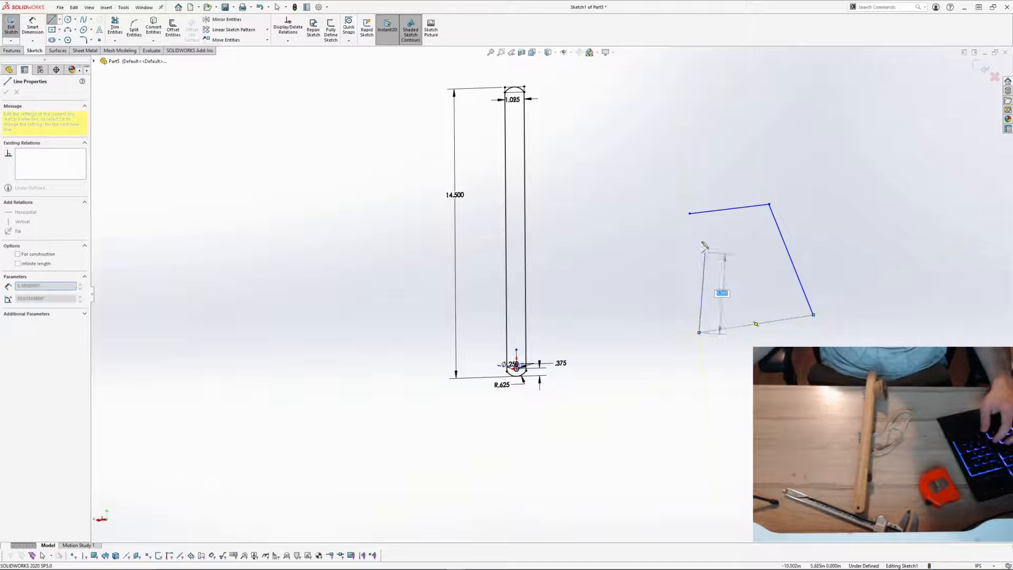
click(690, 214)
Step: Draw a smaller closed four-sided outline from lines inside the test quadrilateral
click(731, 244)
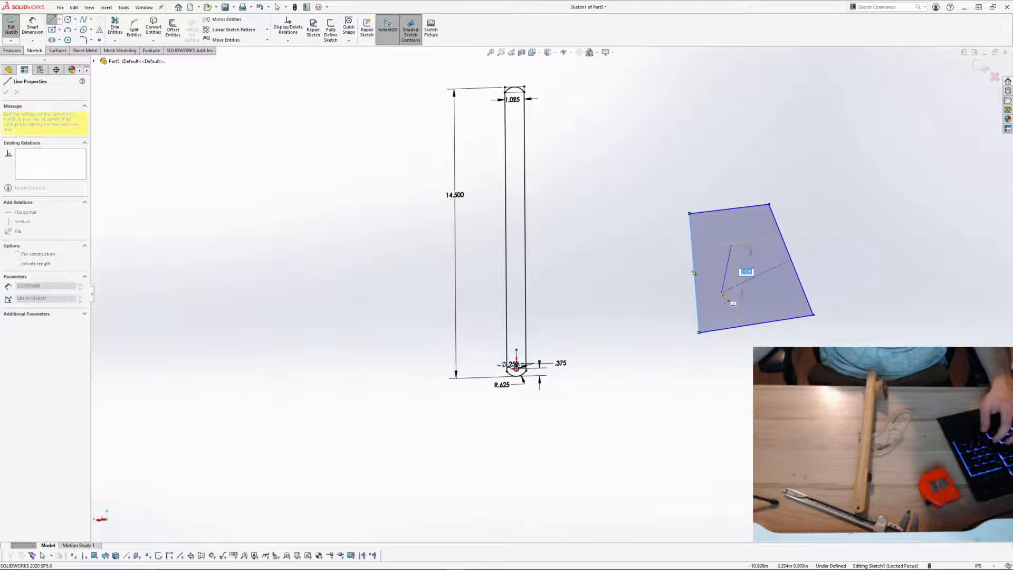
click(721, 292)
click(776, 296)
click(748, 243)
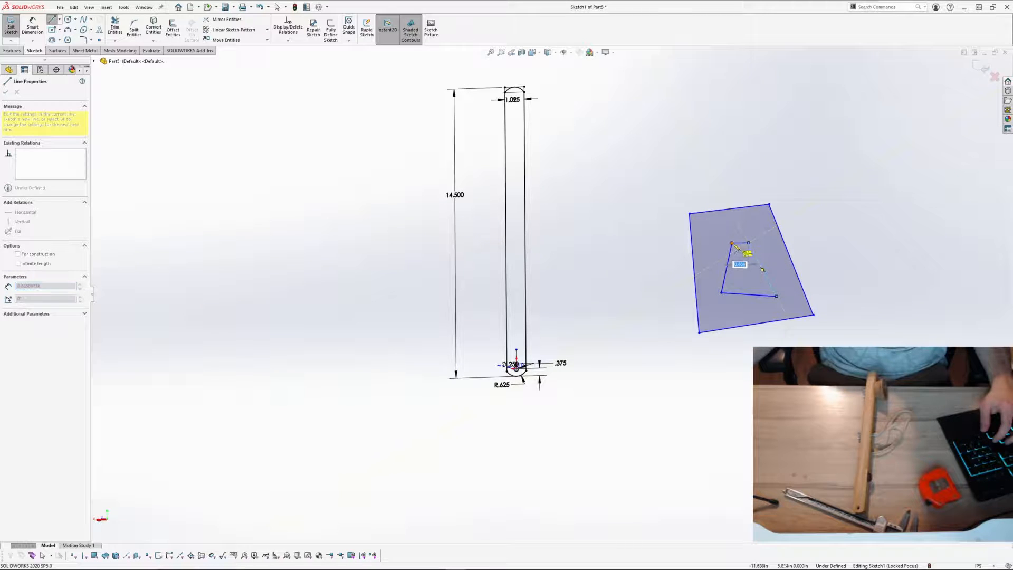
click(732, 243)
key(Escape)
scroll(764, 277, down, 4)
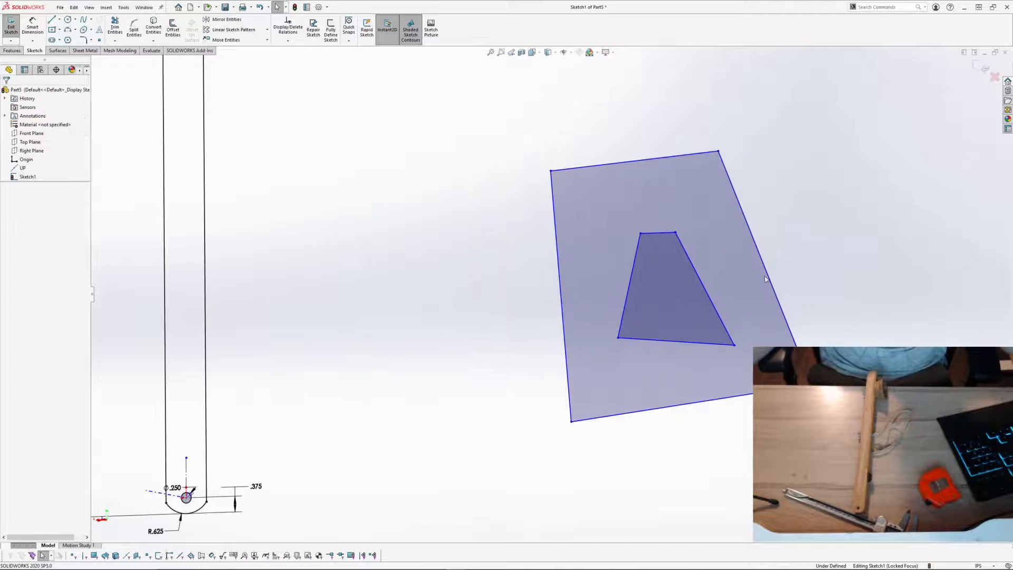
scroll(734, 317, up, 2)
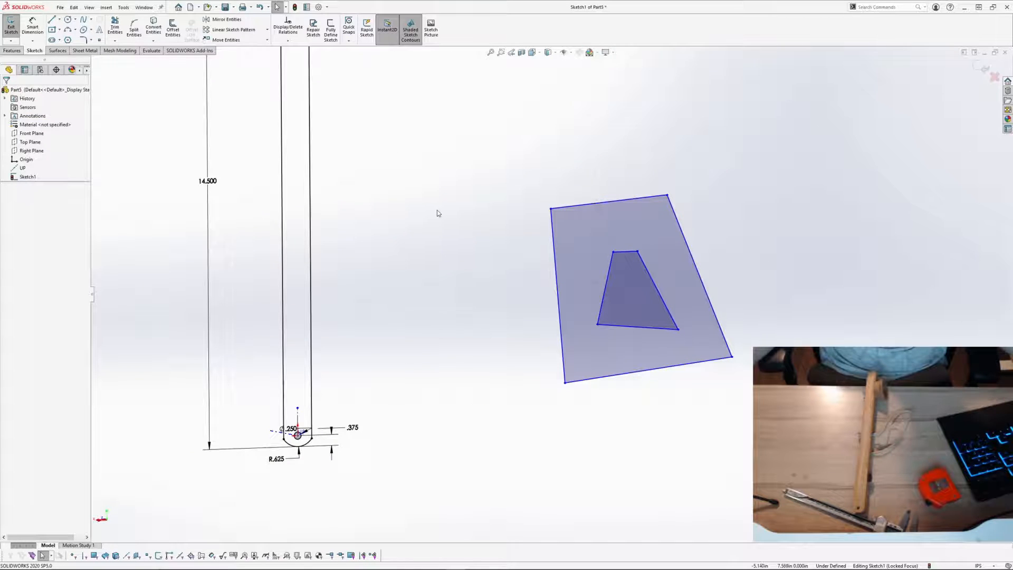
click(52, 20)
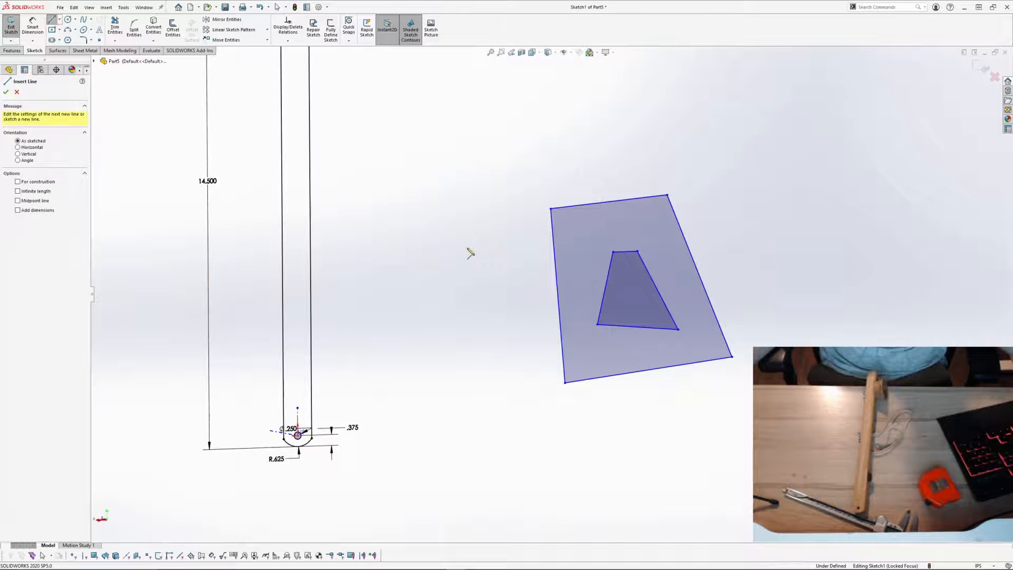
scroll(472, 227, up, 2)
key(Escape)
Step: Try deleting the horizontal construction line below the bar's top arc, and undo the deletion
scroll(475, 222, down, 5)
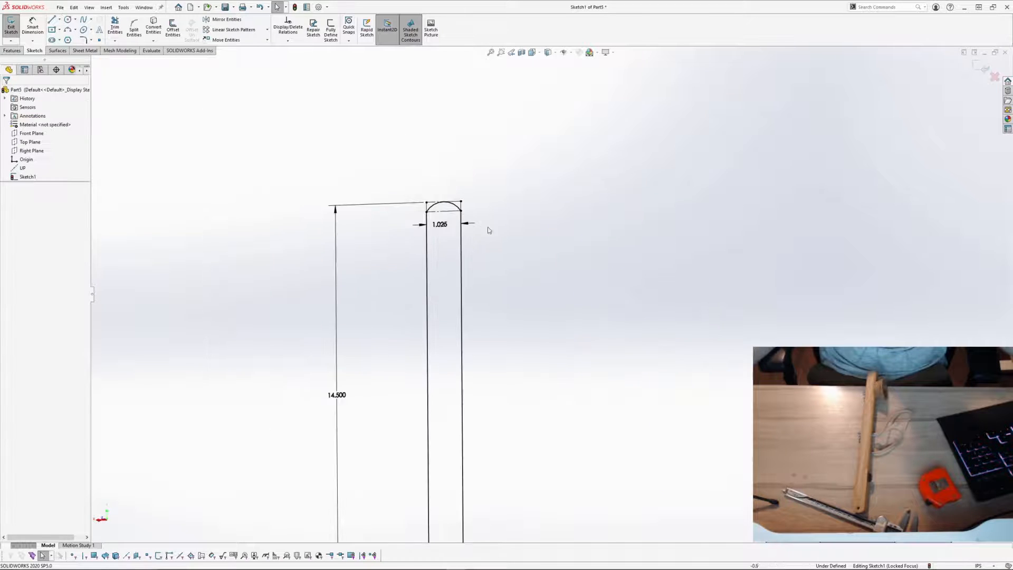
click(432, 198)
key(Delete)
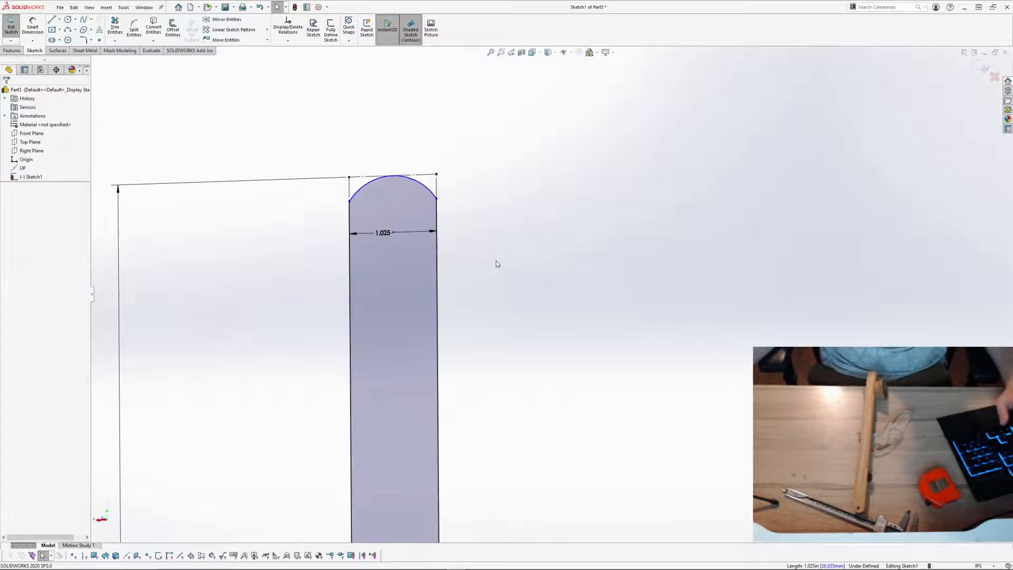
key(ctrl+z)
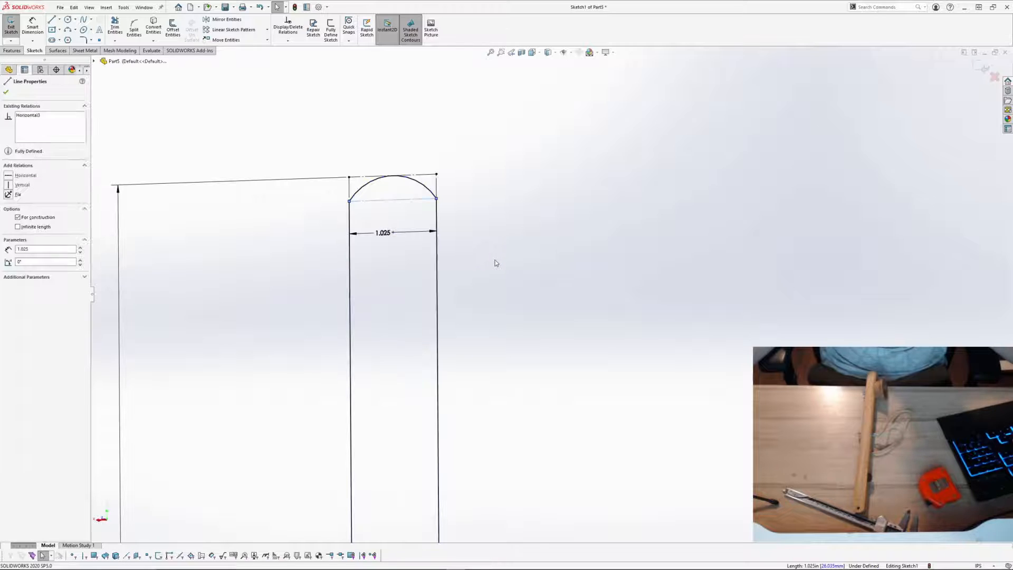
Step: Delete the horizontal construction line connecting the two endpoints of the bar's top arc
click(503, 198)
scroll(403, 190, down, 5)
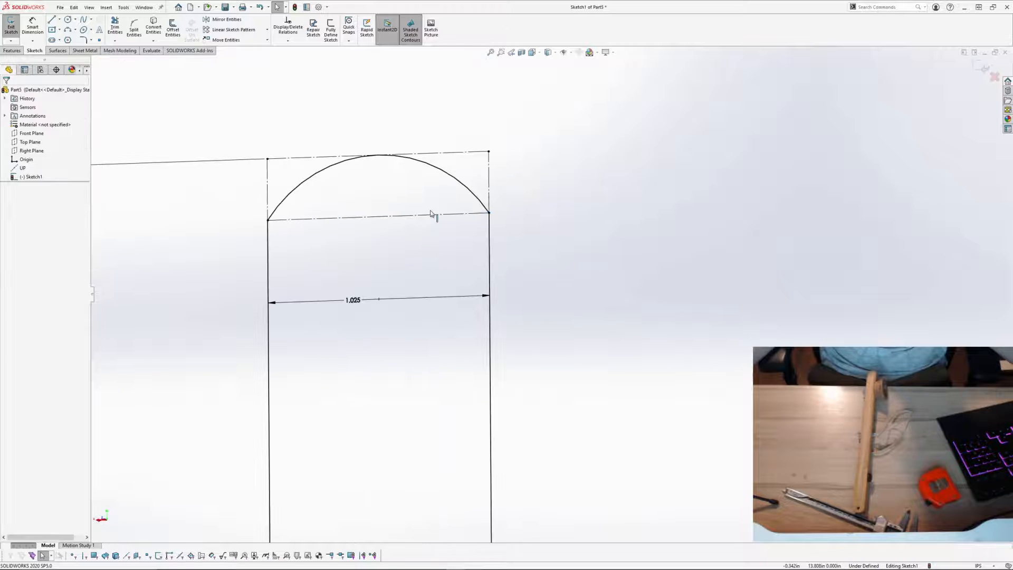
click(375, 219)
key(Delete)
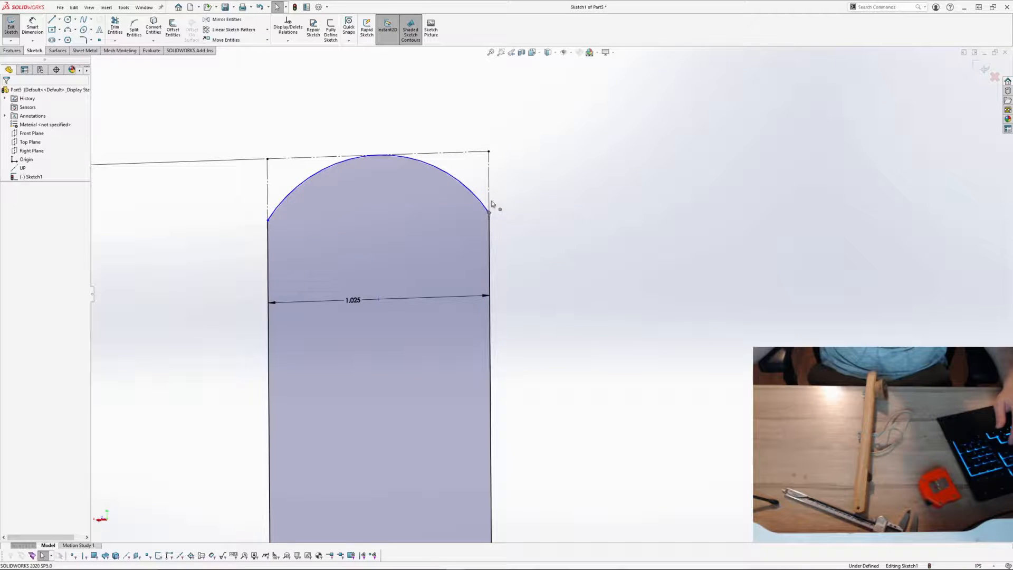
Step: Test the freedom of the top arc's endpoint by moving it slightly, and add a Horizontal relation between both arc endpoints
drag(489, 213, 496, 211)
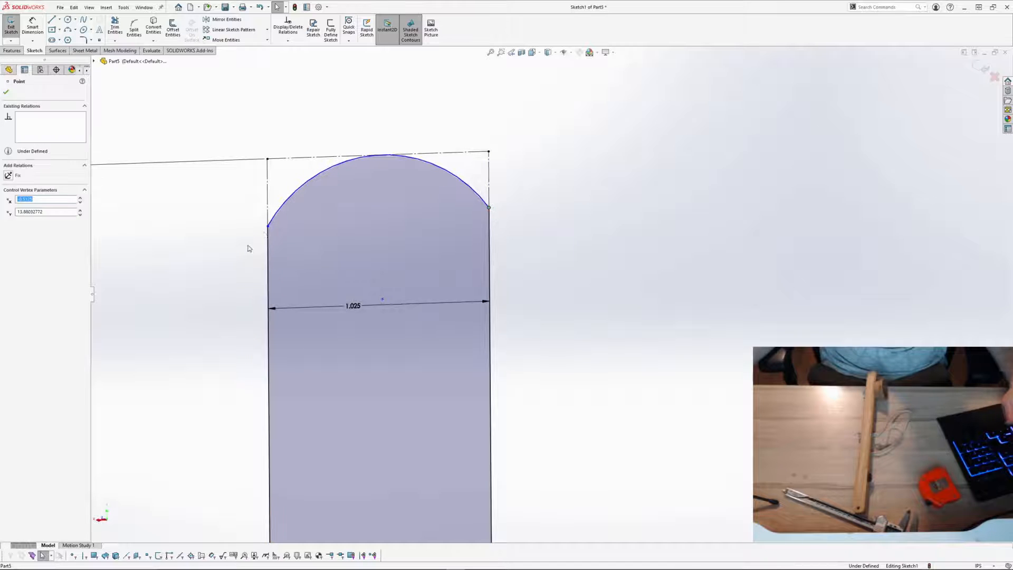
click(269, 227)
click(284, 240)
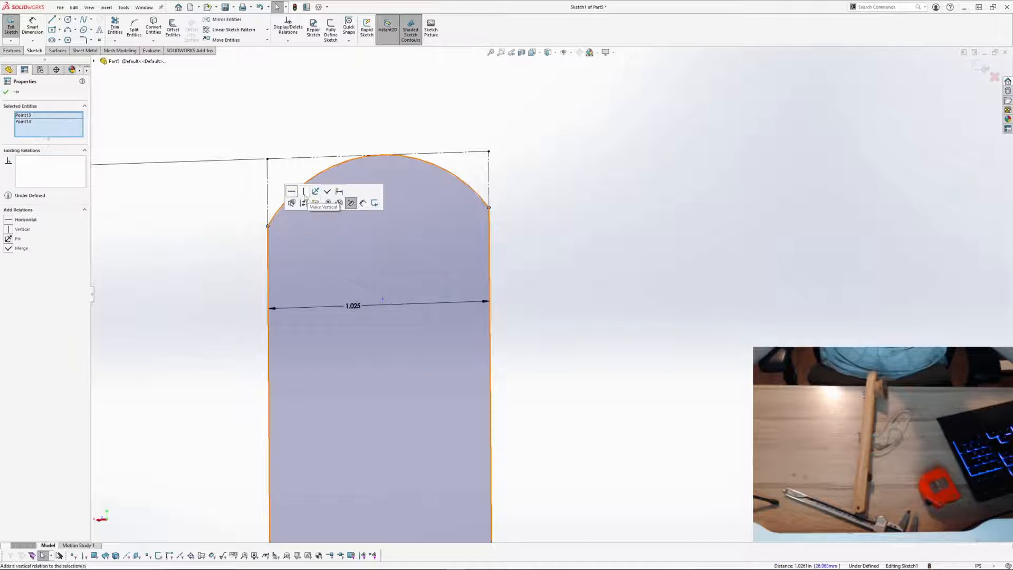
click(561, 226)
Step: Delete the leftover test lines beside the bar and exit the sketch
scroll(566, 327, up, 8)
scroll(569, 337, up, 3)
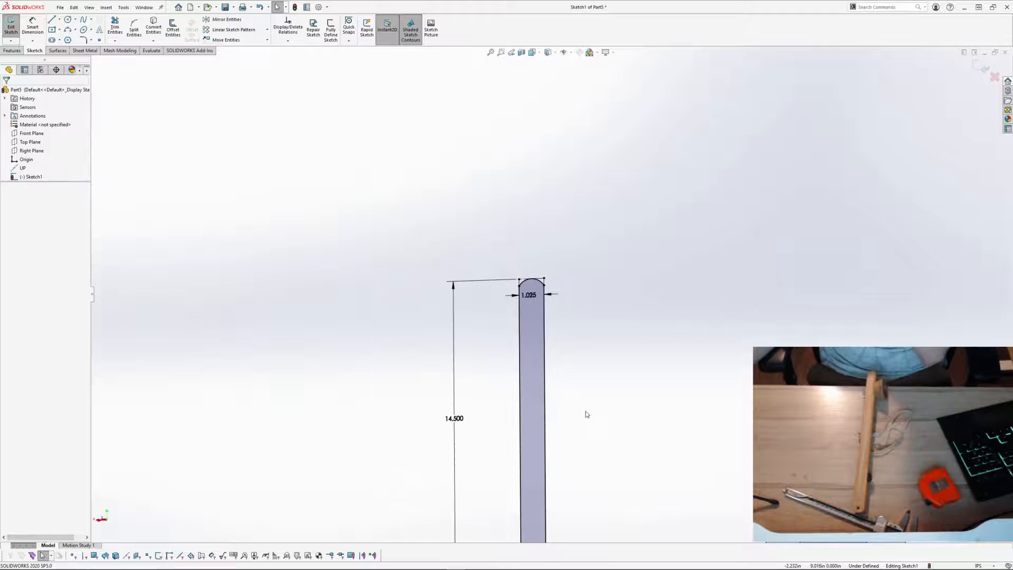
scroll(573, 476, up, 3)
drag(759, 315, 685, 499)
key(Delete)
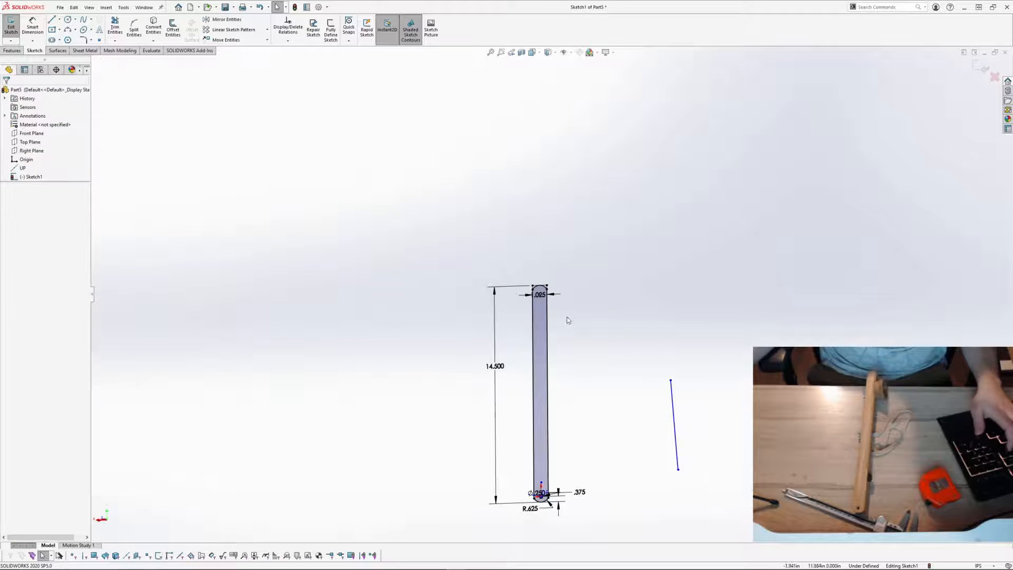
drag(703, 366, 651, 429)
key(Delete)
scroll(563, 484, down, 5)
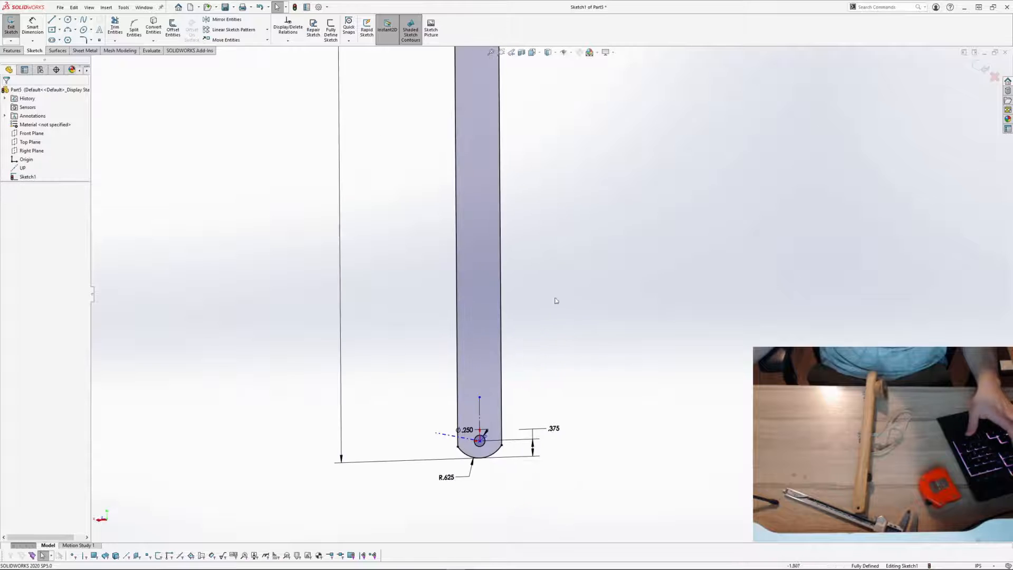
scroll(556, 301, up, 3)
scroll(515, 91, down, 4)
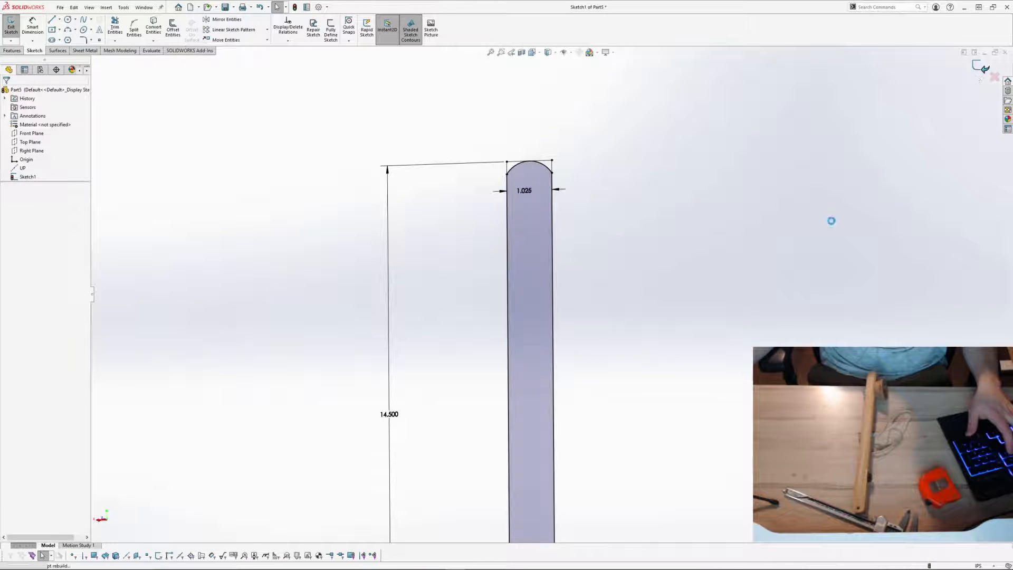
scroll(567, 453, up, 4)
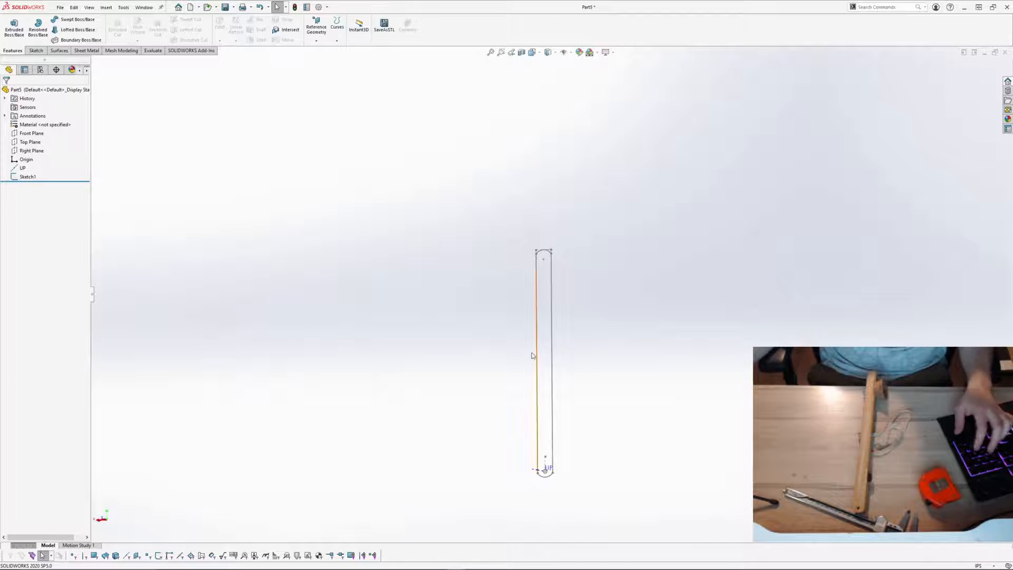
Step: Start an Extruded Boss from the bar sketch, clear its contour selection, and set the end condition to Mid Plane
click(15, 29)
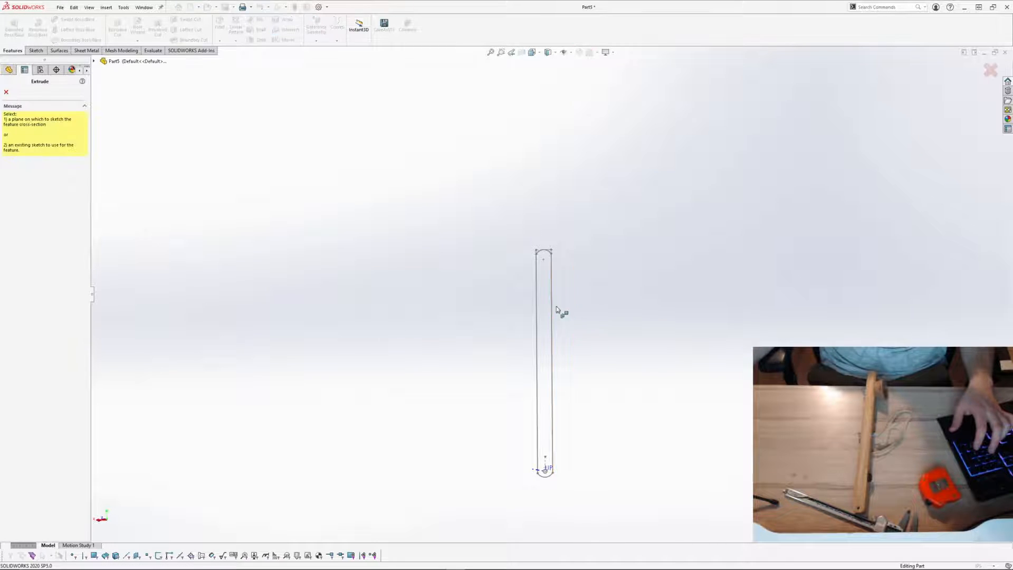
click(537, 302)
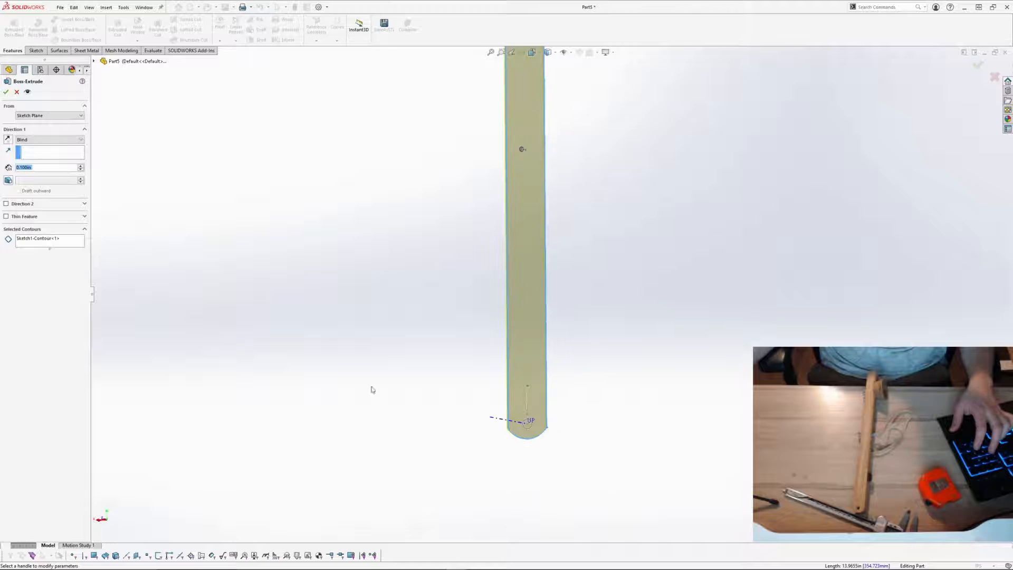
right_click(53, 244)
click(80, 247)
middle_drag(598, 419, 667, 409)
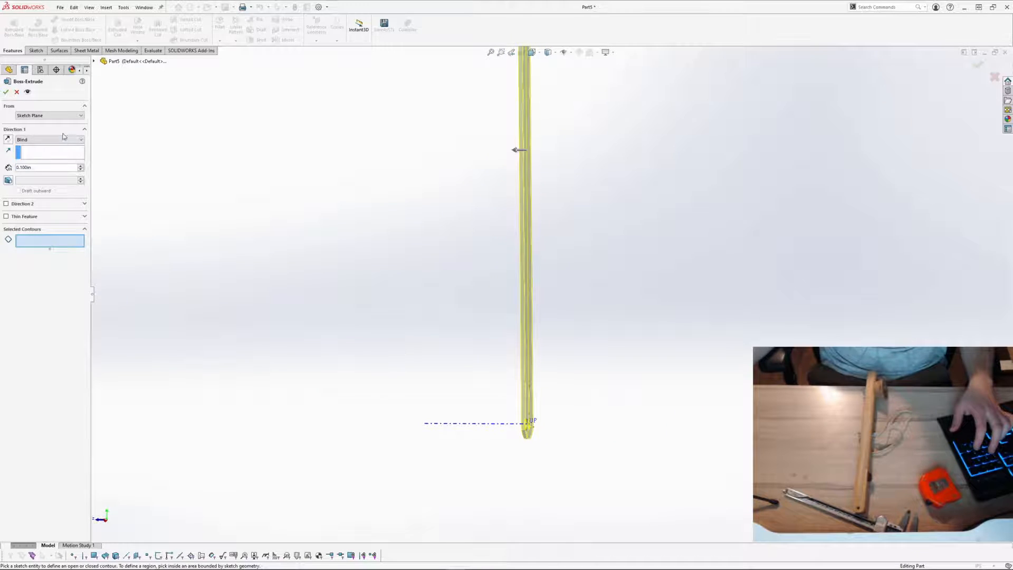
click(26, 158)
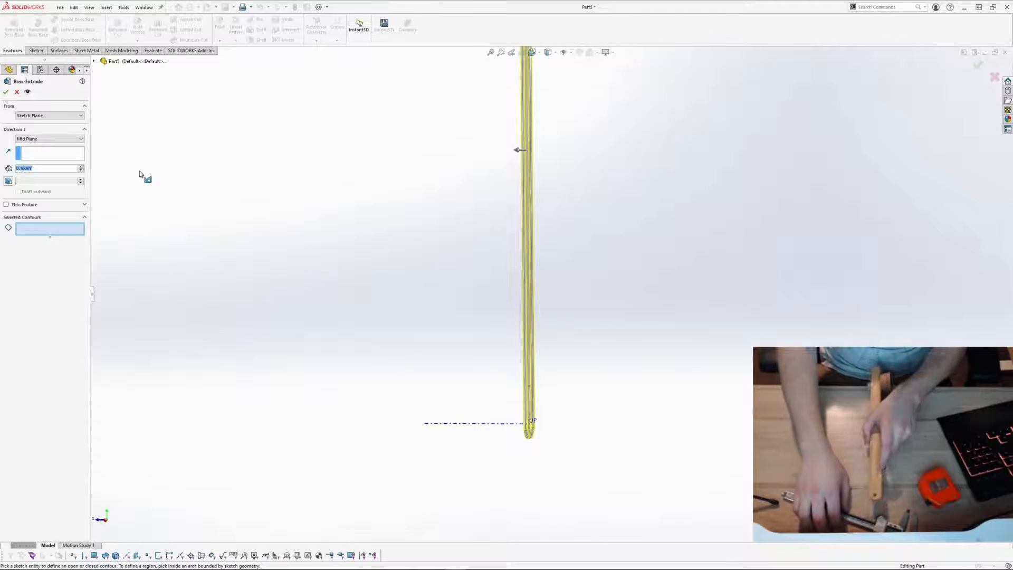
Step: Set the extrusion depth to 0.715 in and complete the bar extrusion
middle_drag(596, 252, 517, 262)
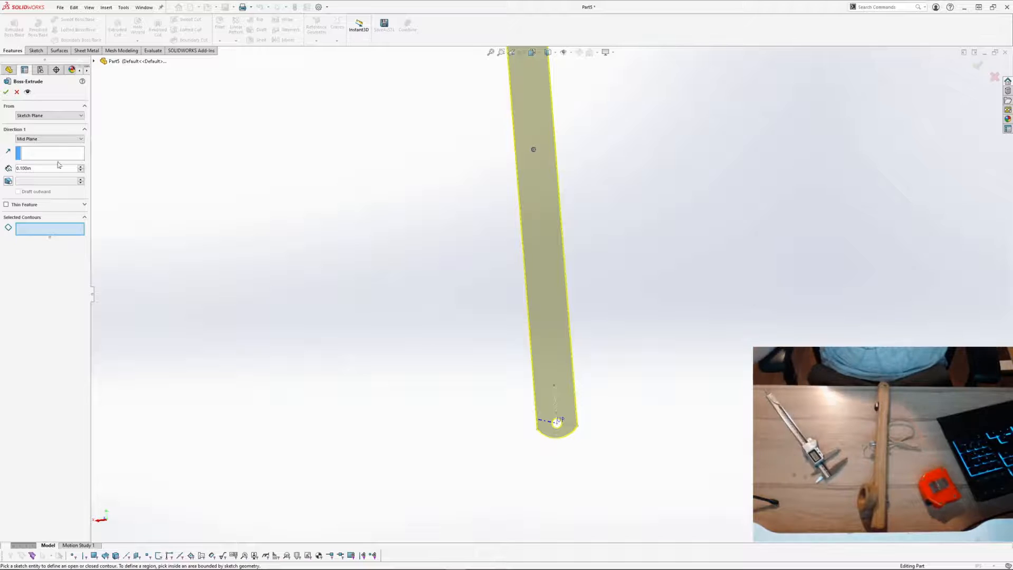
text(.7)
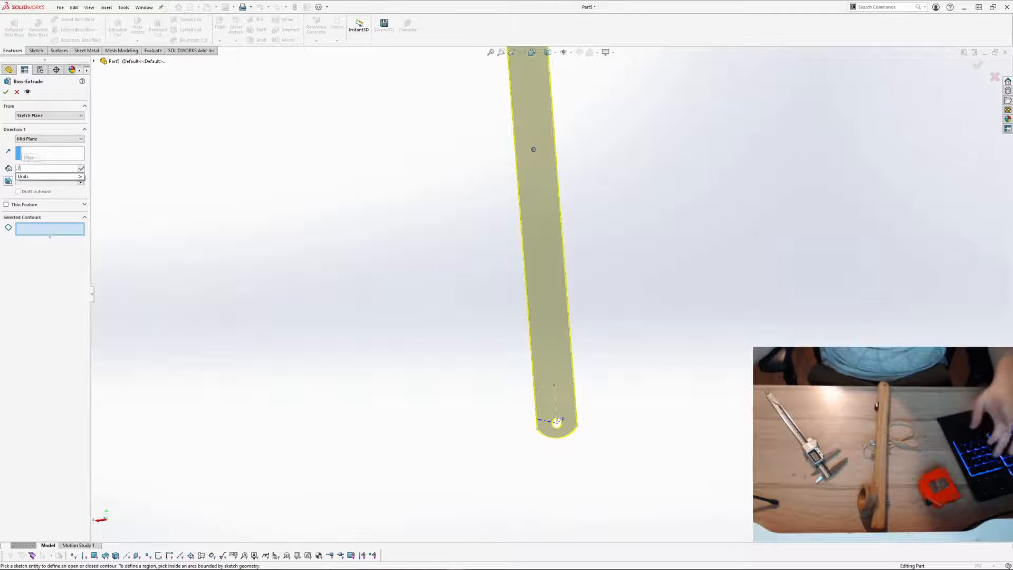
text(15)
key(Return)
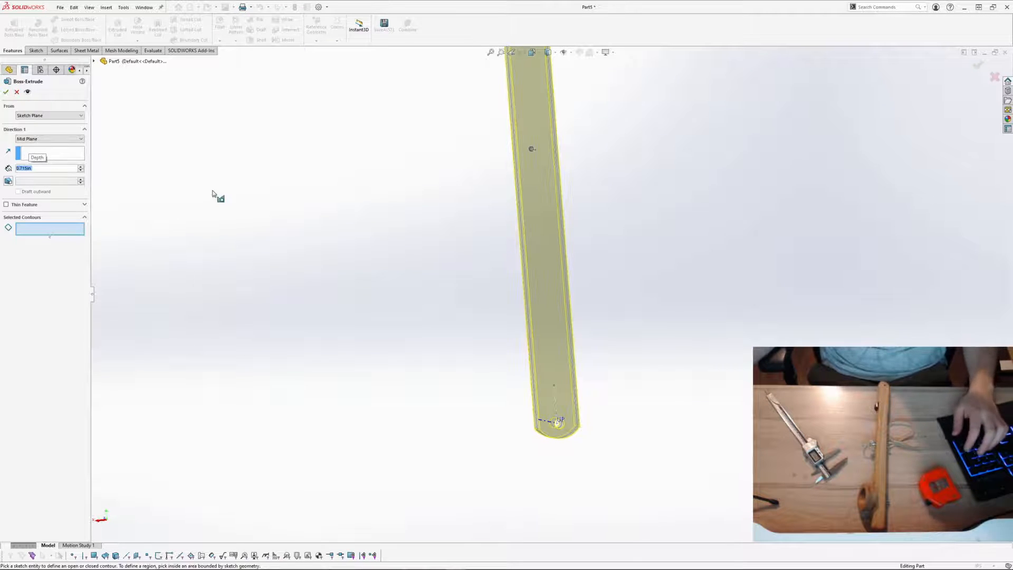
mouse_move(217, 197)
middle_down()
mouse_move(531, 246)
mouse_move(600, 246)
mouse_move(590, 278)
mouse_move(566, 258)
middle_up()
click(7, 95)
Step: Compare the reference planes against the bar and start a new sketch on the Right Plane
scroll(600, 251, up, 4)
scroll(567, 258, down, 2)
click(40, 143)
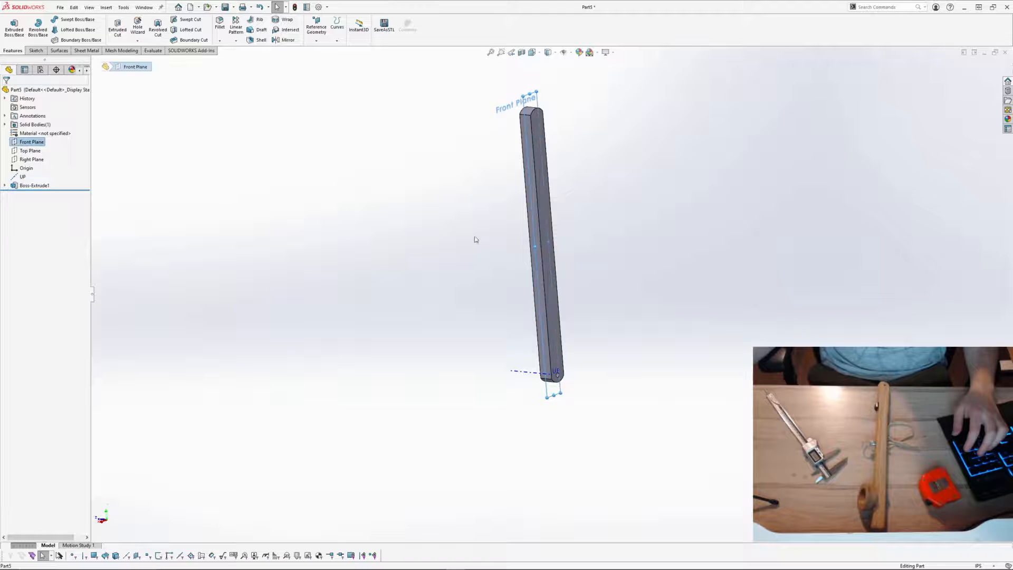
middle_drag(475, 238, 575, 201)
click(651, 197)
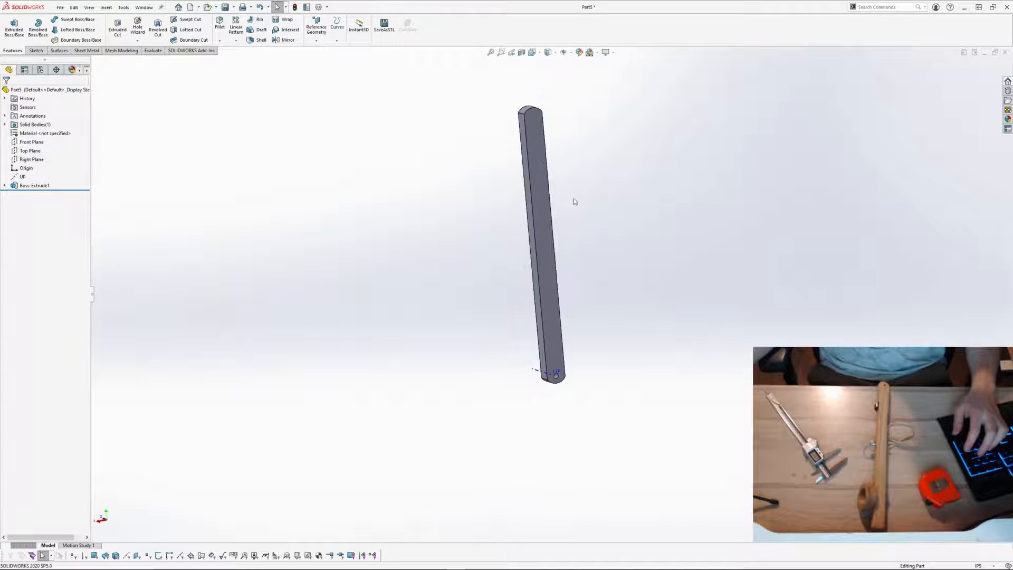
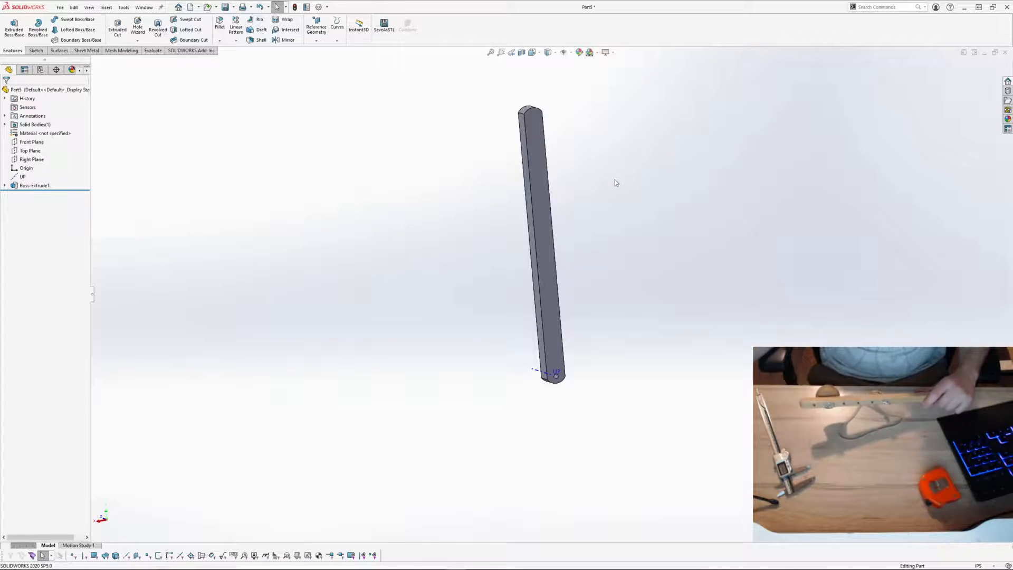
scroll(598, 159, down, 2)
middle_drag(583, 160, 622, 162)
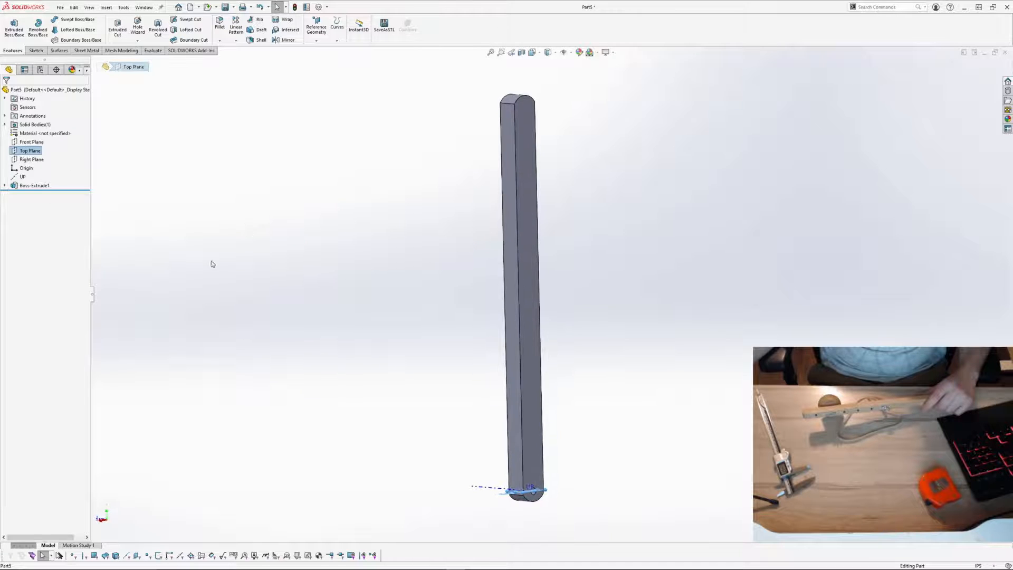
click(37, 160)
click(37, 151)
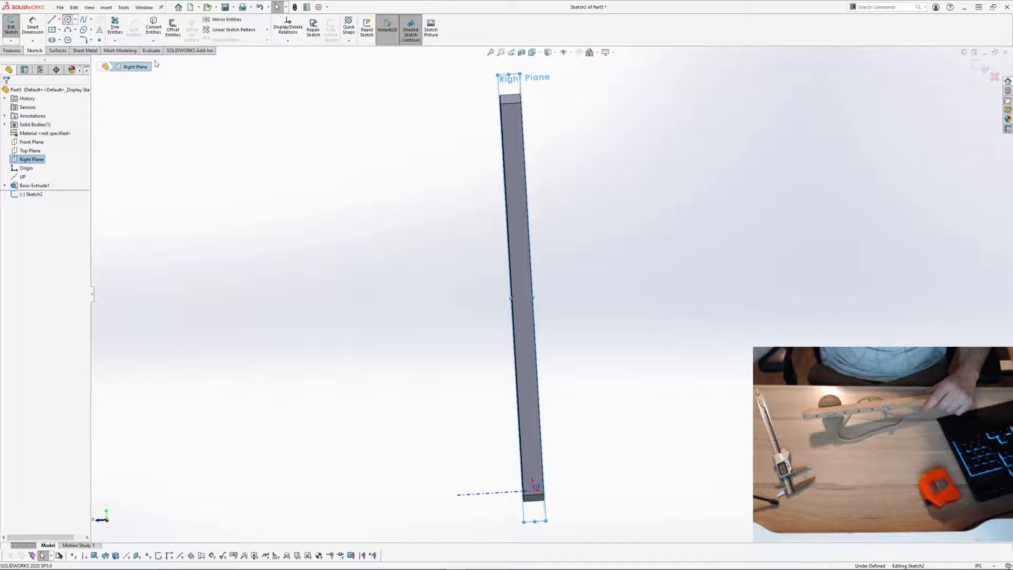
Step: Sketch a circle about 0.545 in in diameter near the bar's top end, centred across the bar's thickness
scroll(599, 148, down, 2)
middle_drag(431, 117, 464, 141)
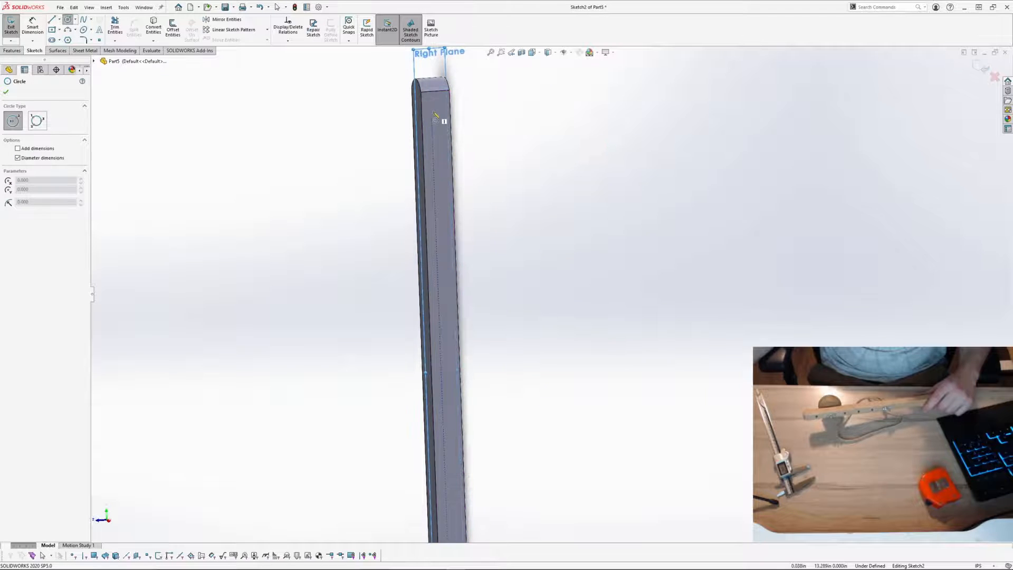
drag(432, 112, 442, 111)
key(Escape)
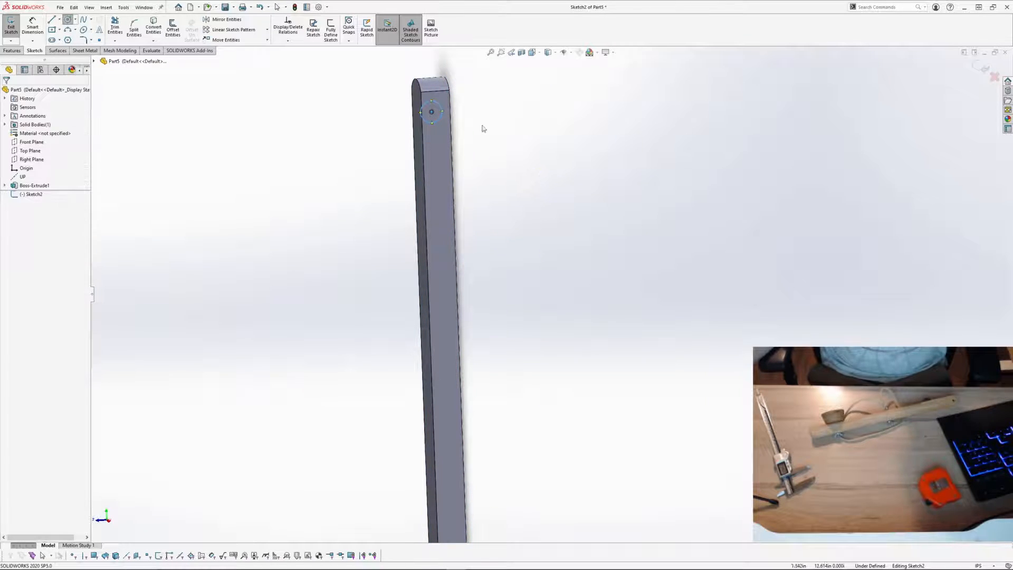
Step: Dimension the circle near the bar's top end with a diameter of 0.25 in
scroll(453, 113, down, 3)
click(32, 26)
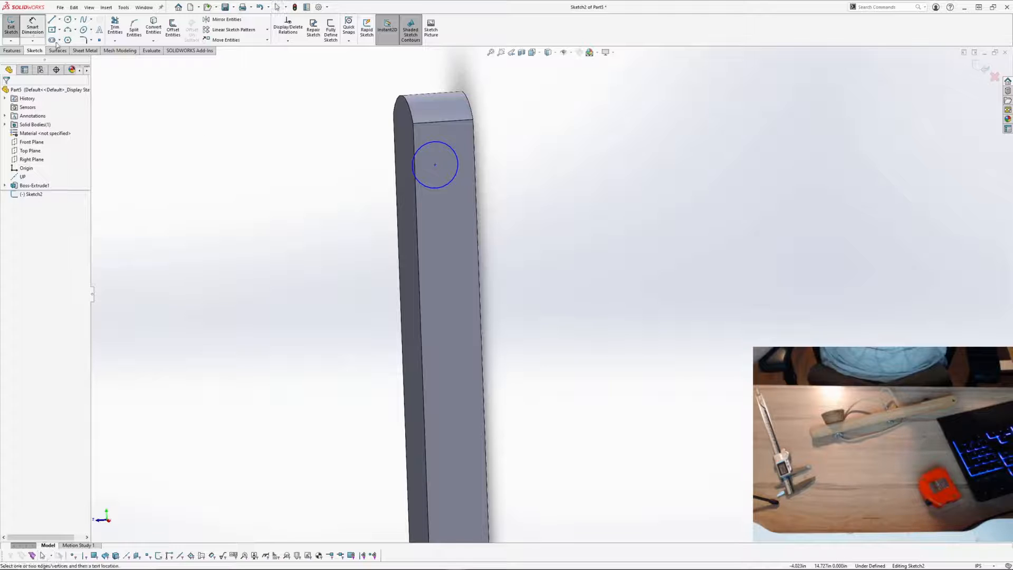
click(458, 160)
scroll(542, 136, up, 3)
click(548, 135)
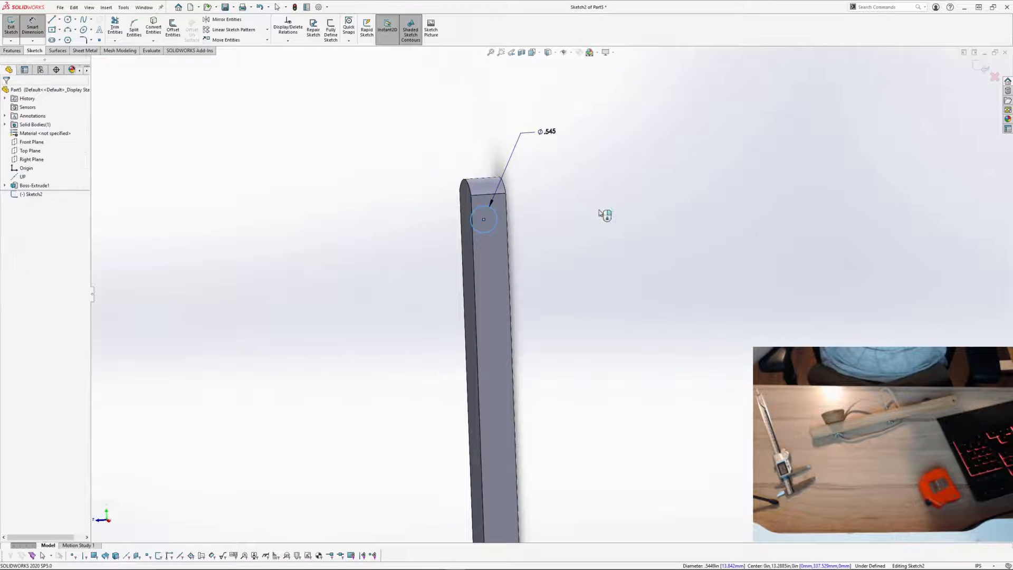
text(.25)
key(Return)
key(Escape)
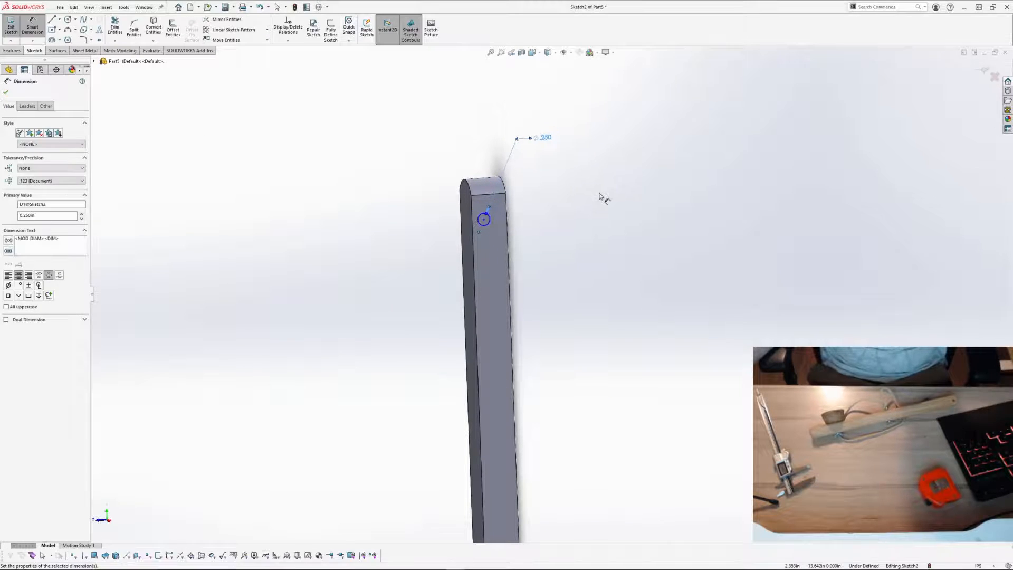
Step: Test the circle's freedom by moving its centre slightly down the bar
scroll(521, 204, down, 3)
middle_drag(523, 206, 545, 225)
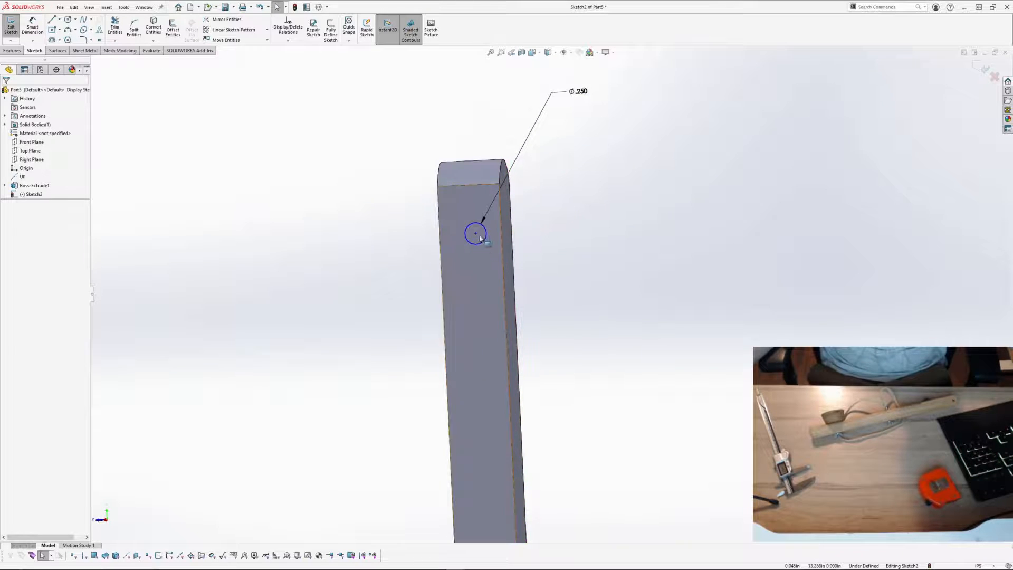
drag(474, 234, 477, 239)
scroll(613, 289, up, 2)
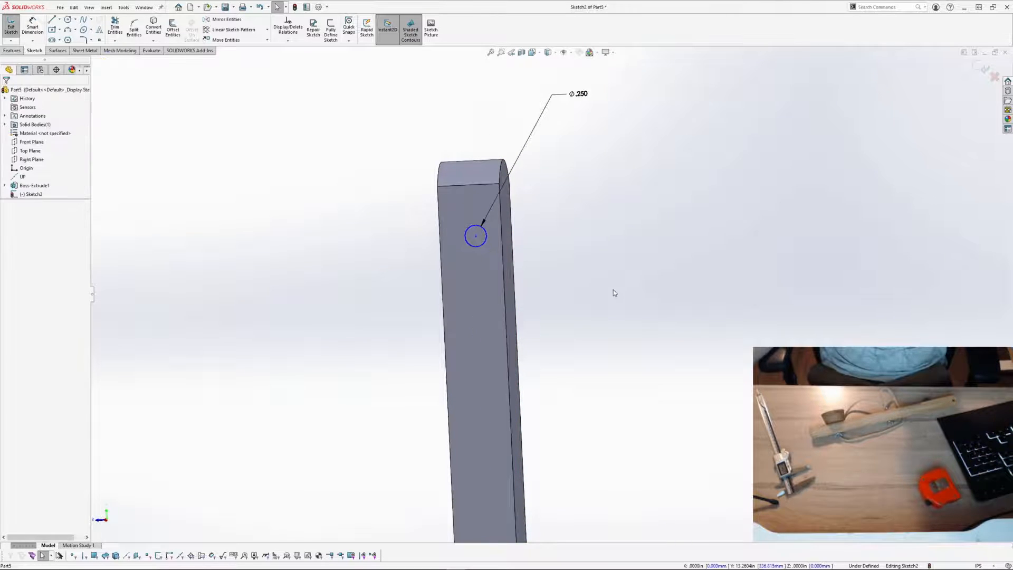
scroll(644, 290, up, 3)
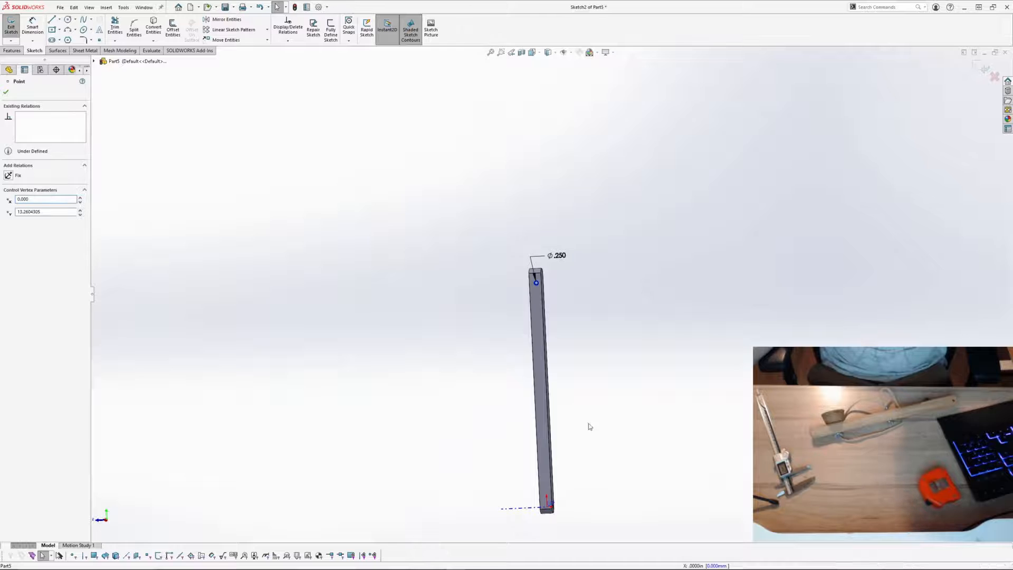
scroll(569, 514, down, 3)
ctrl+click(513, 469)
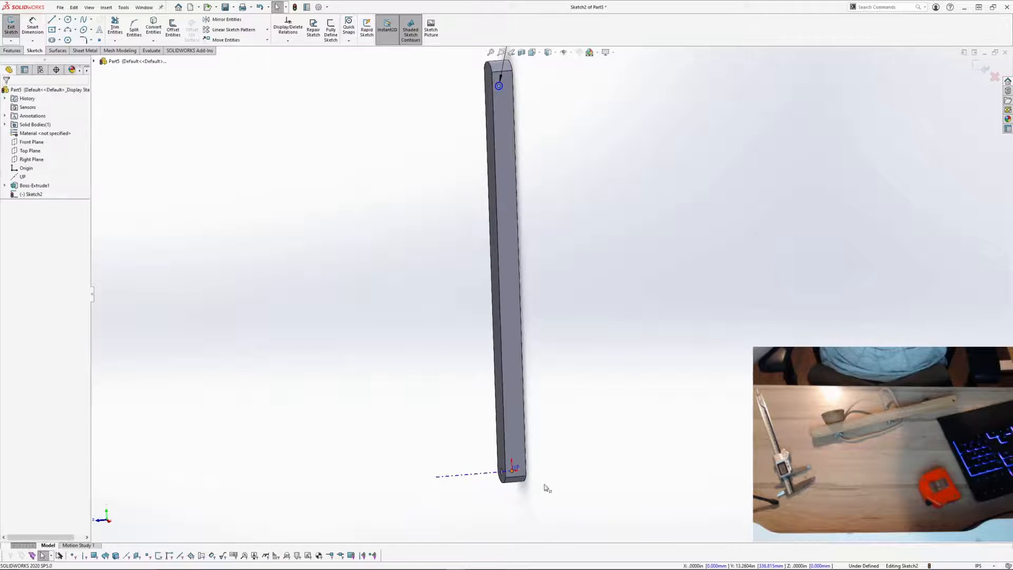
click(549, 436)
click(604, 275)
scroll(604, 274, up, 5)
scroll(557, 226, down, 3)
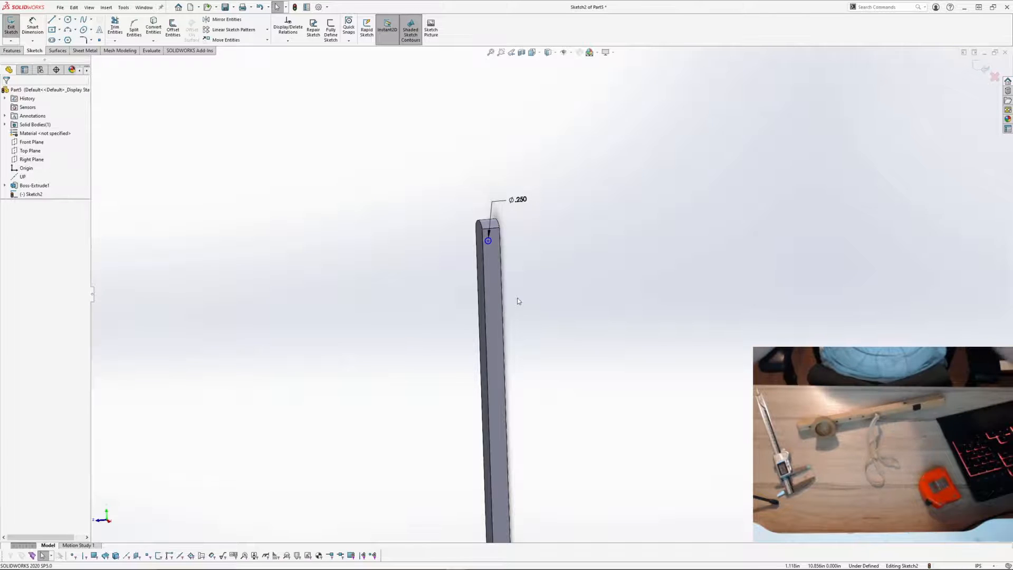
middle_drag(518, 300, 502, 253)
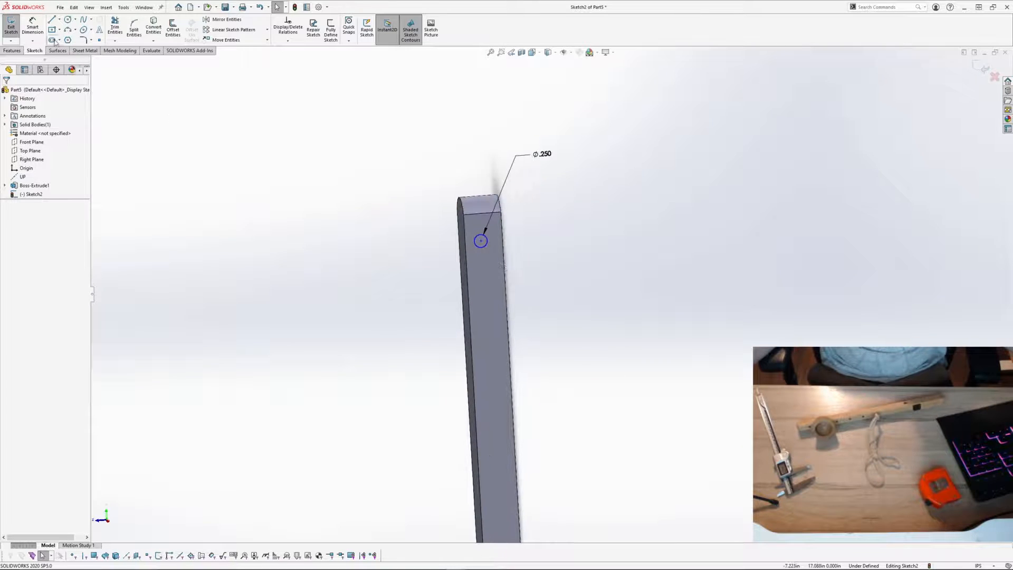
click(32, 27)
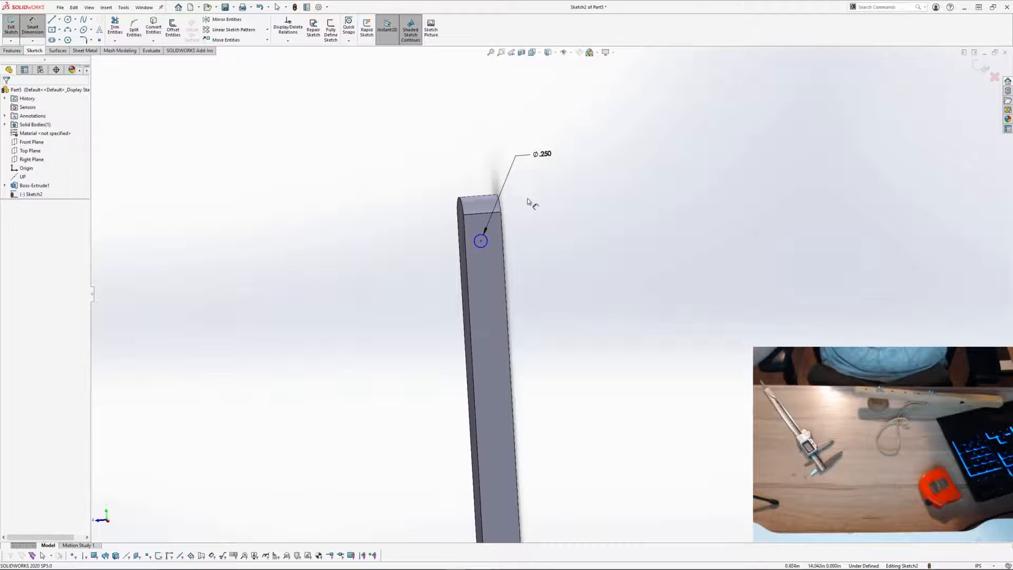
middle_drag(529, 202, 487, 217)
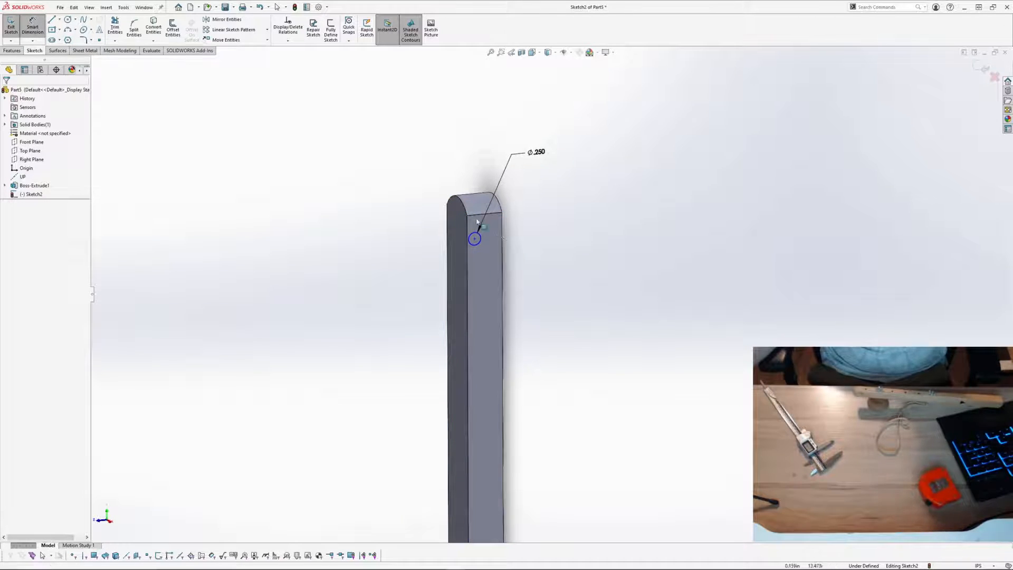
key(Escape)
Step: Try Silhouette Entities on the bar's rounded top face, cancel the command, and exit the circle sketch
click(477, 210)
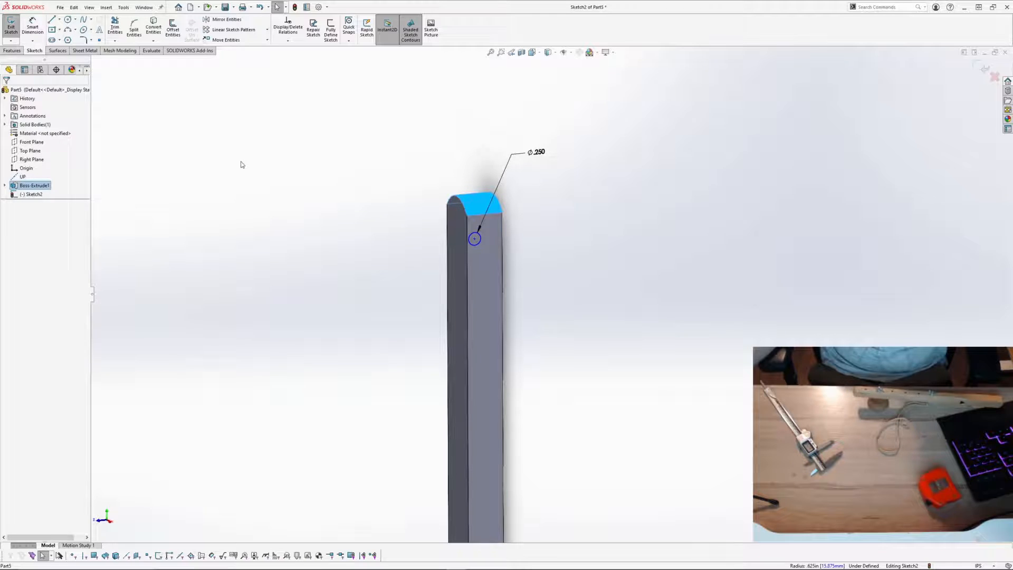
click(153, 42)
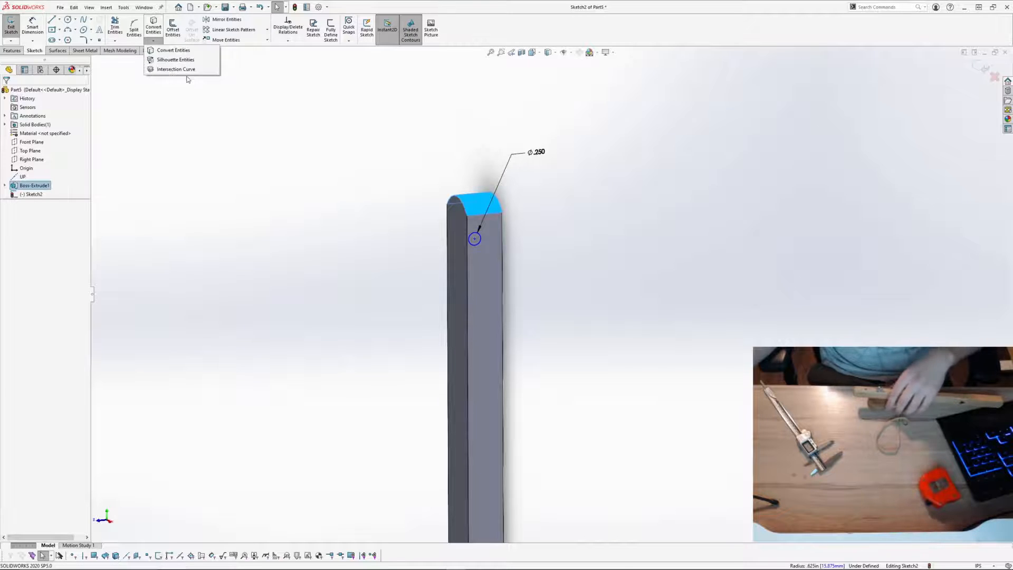
click(179, 60)
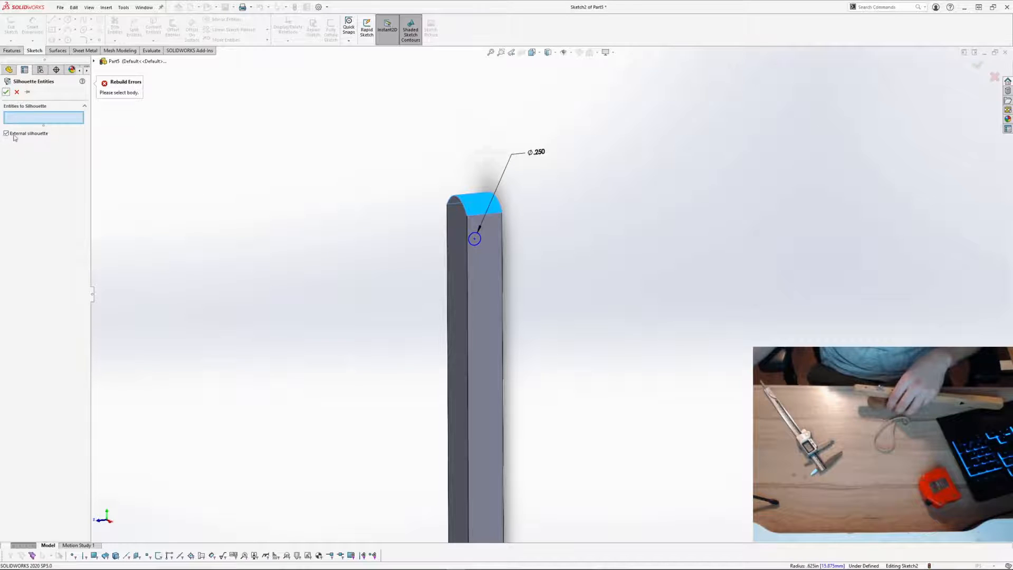
click(18, 95)
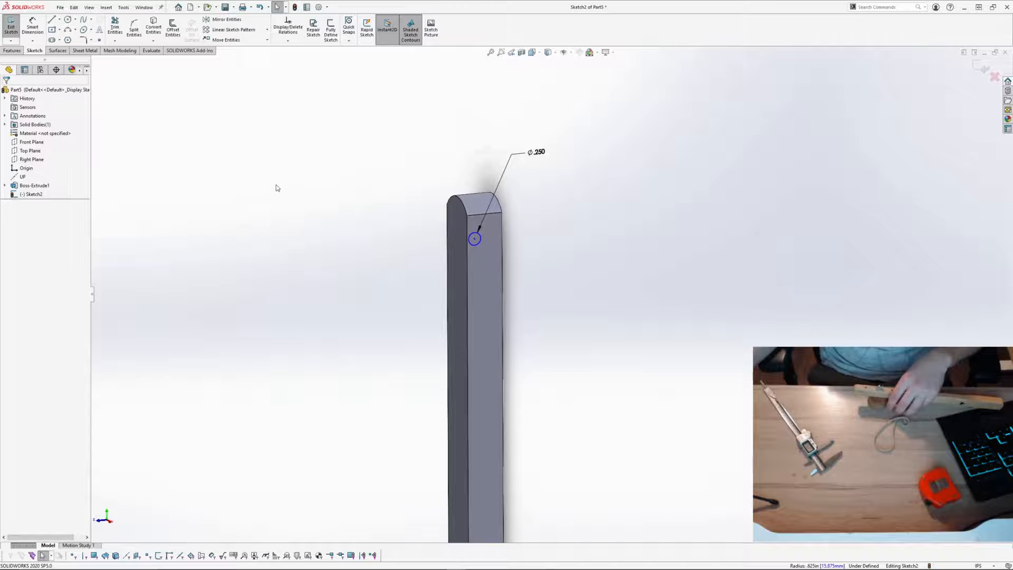
click(979, 68)
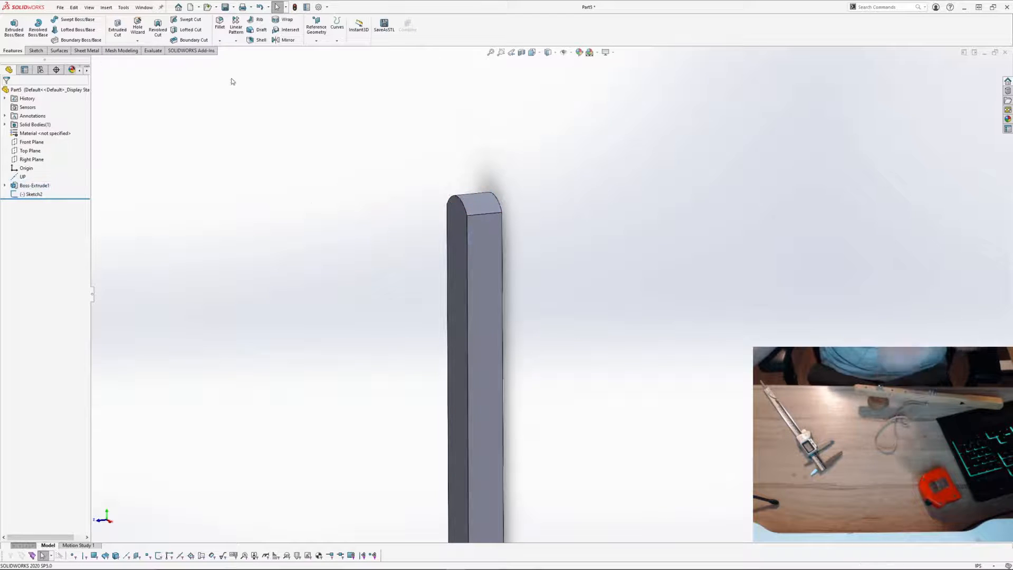
Step: Reopen the side-hole circle sketch for editing
click(33, 195)
click(39, 170)
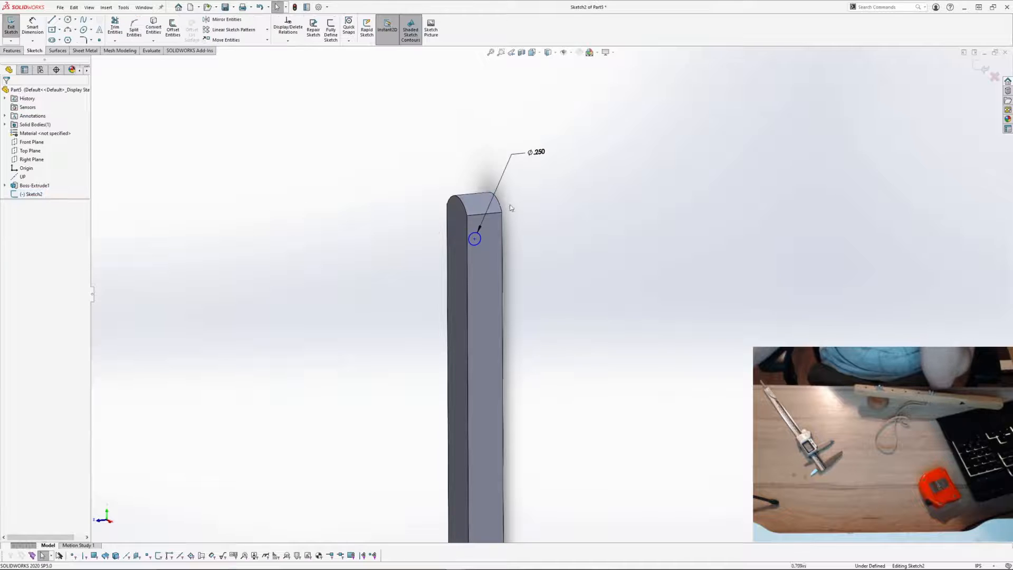
Step: Try adding an intersection curve from the bar's rounded top face to the circle sketch, and remove the resulting line
click(154, 41)
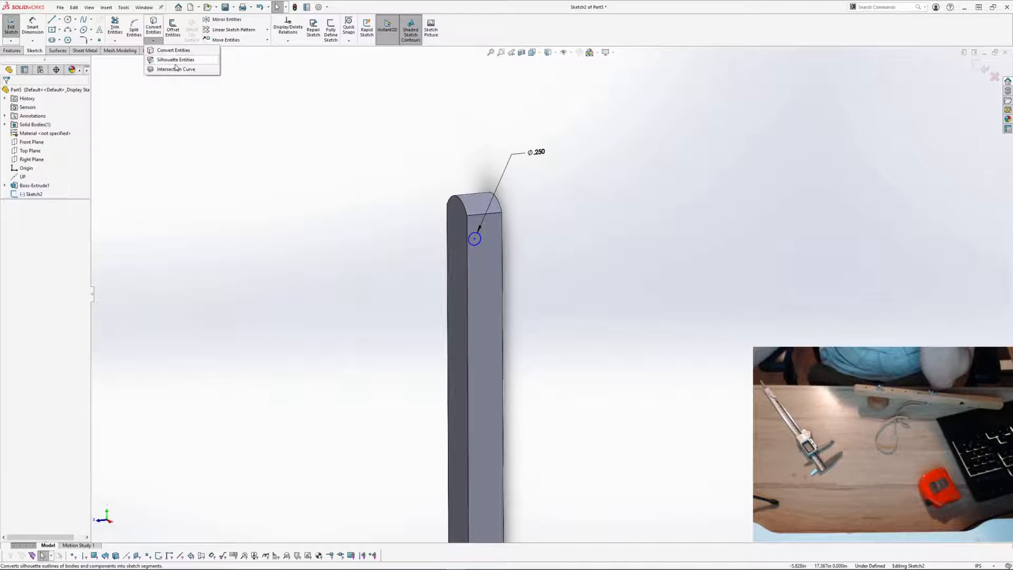
click(175, 69)
click(488, 212)
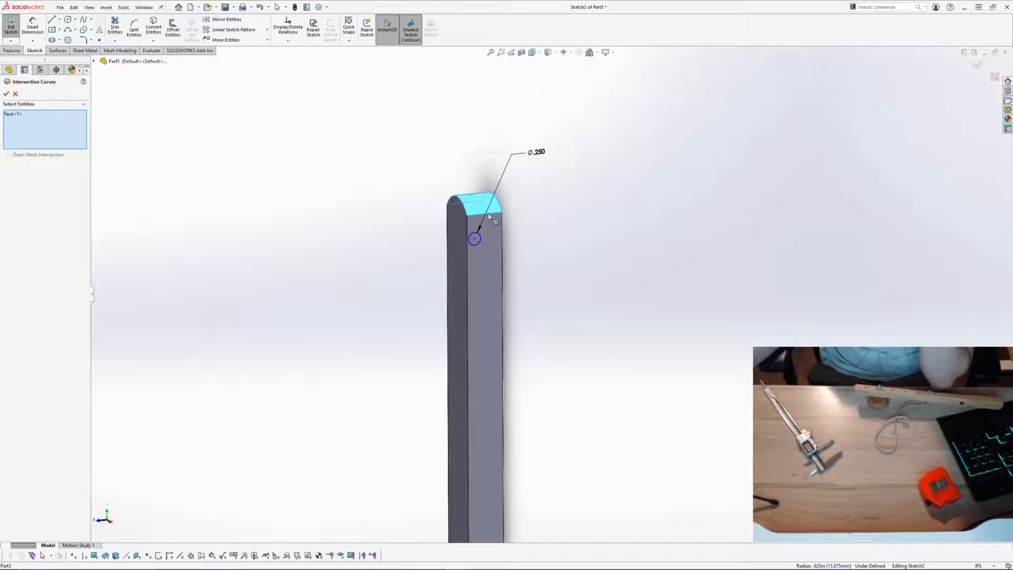
click(6, 94)
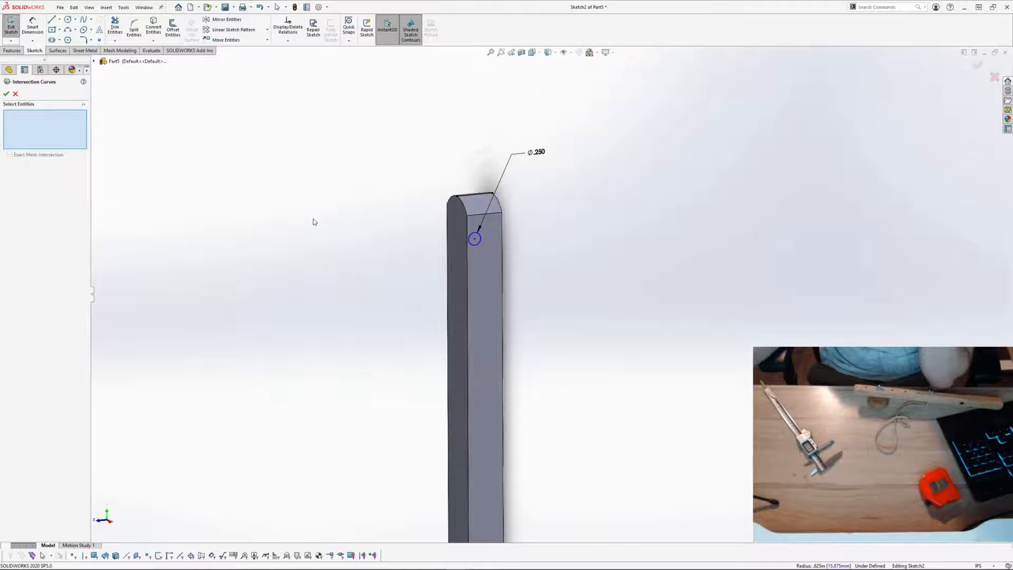
middle_drag(312, 219, 353, 232)
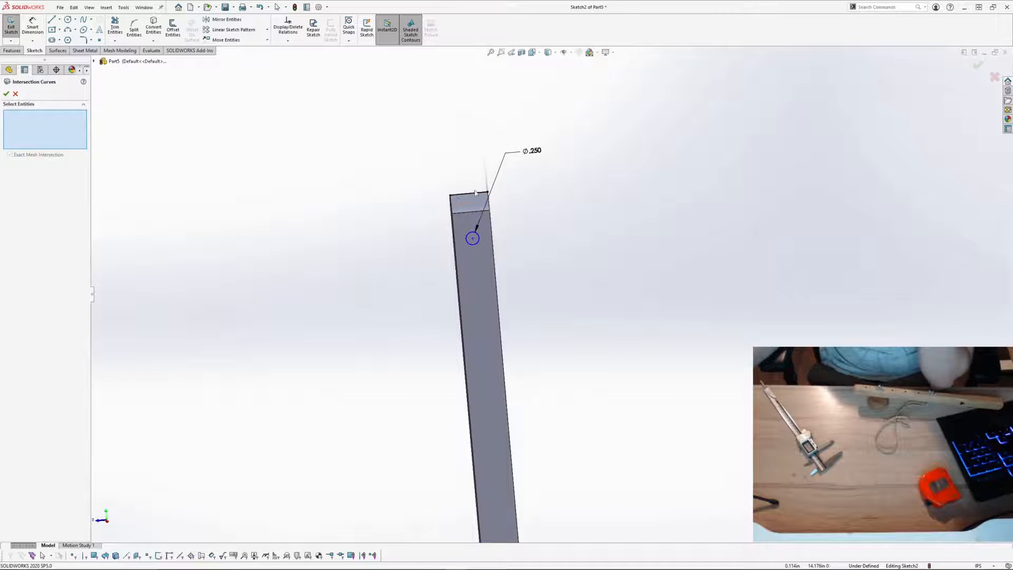
middle_drag(195, 162, 223, 158)
click(15, 94)
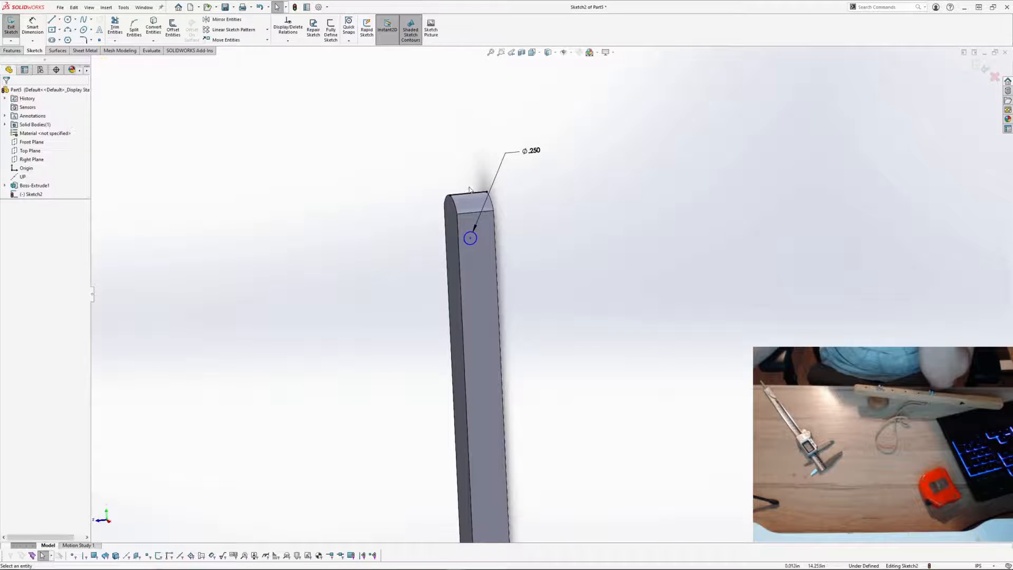
click(486, 199)
click(407, 165)
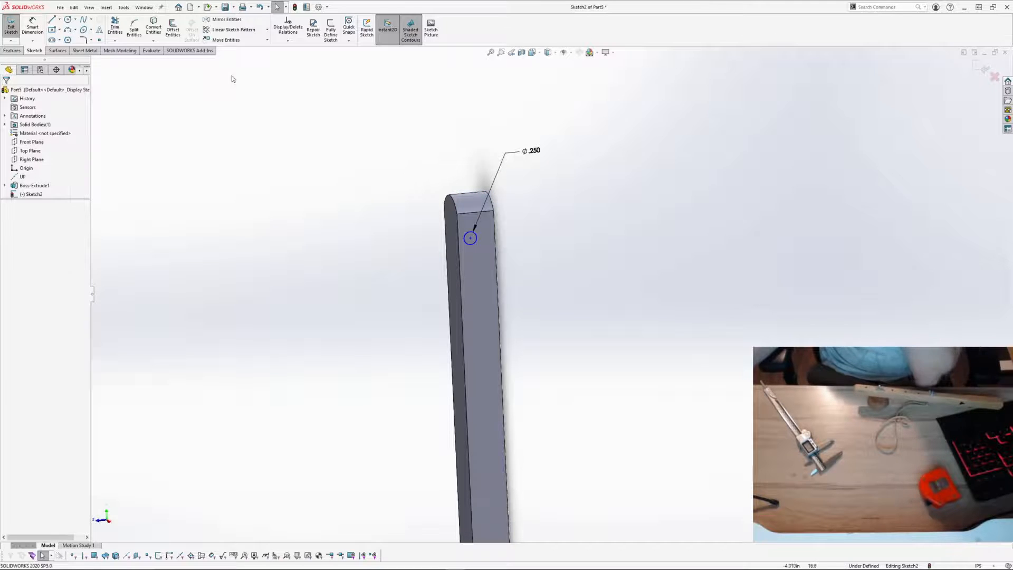
Step: Try projecting the whole bar's outline into the circle sketch with Silhouette Entities and External silhouette enabled
click(153, 41)
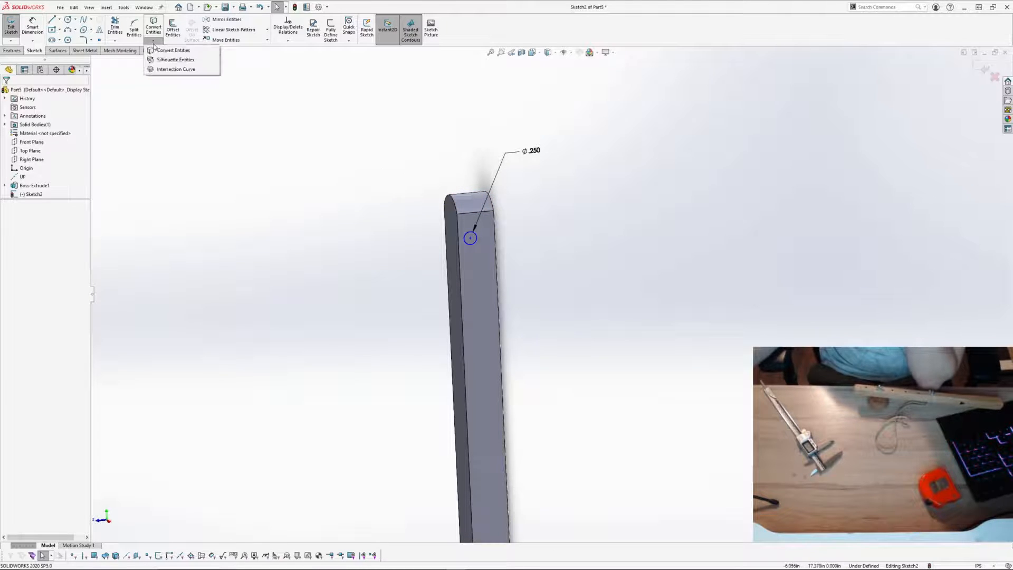
click(175, 59)
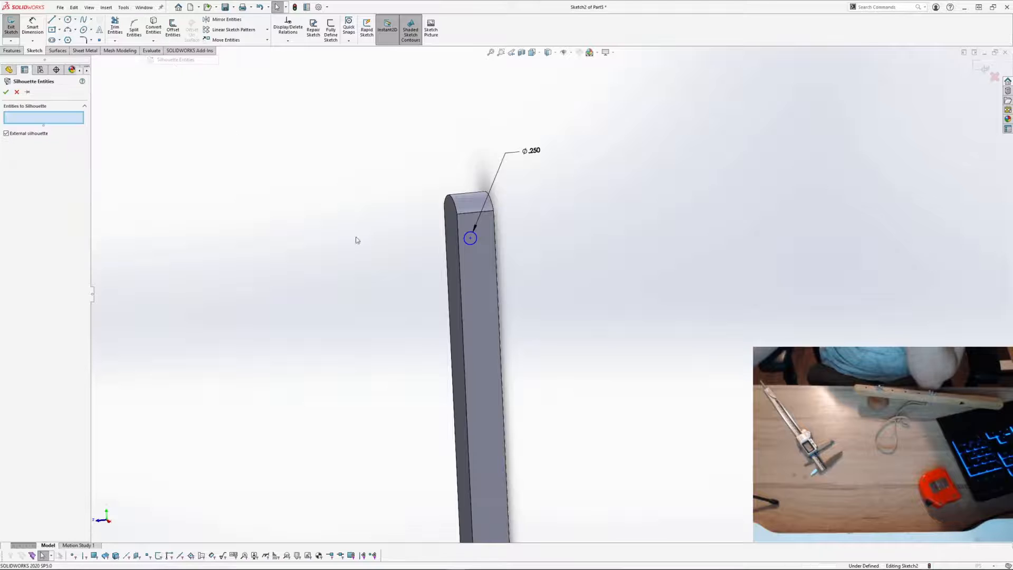
click(480, 283)
middle_drag(369, 296, 370, 293)
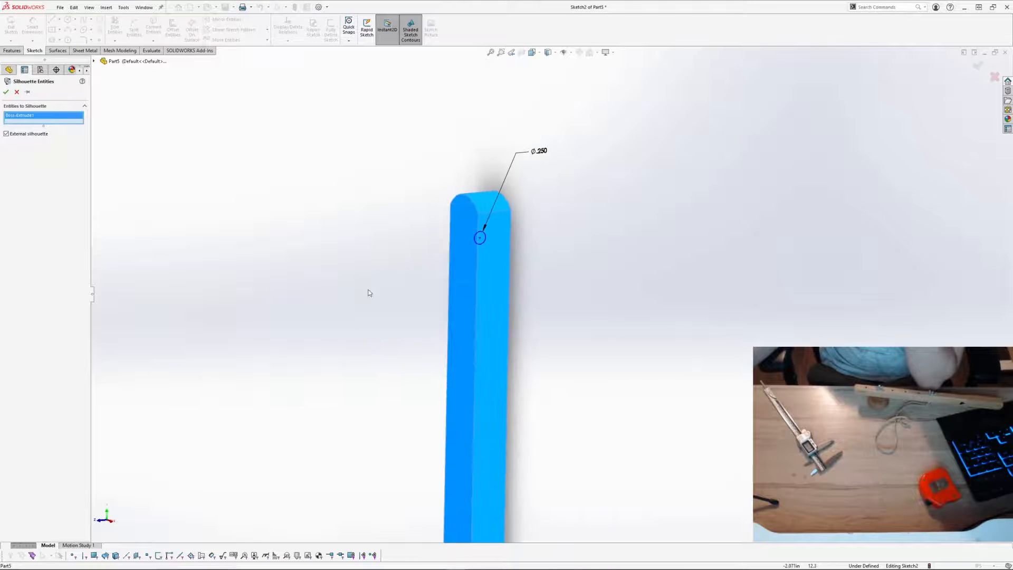
click(7, 93)
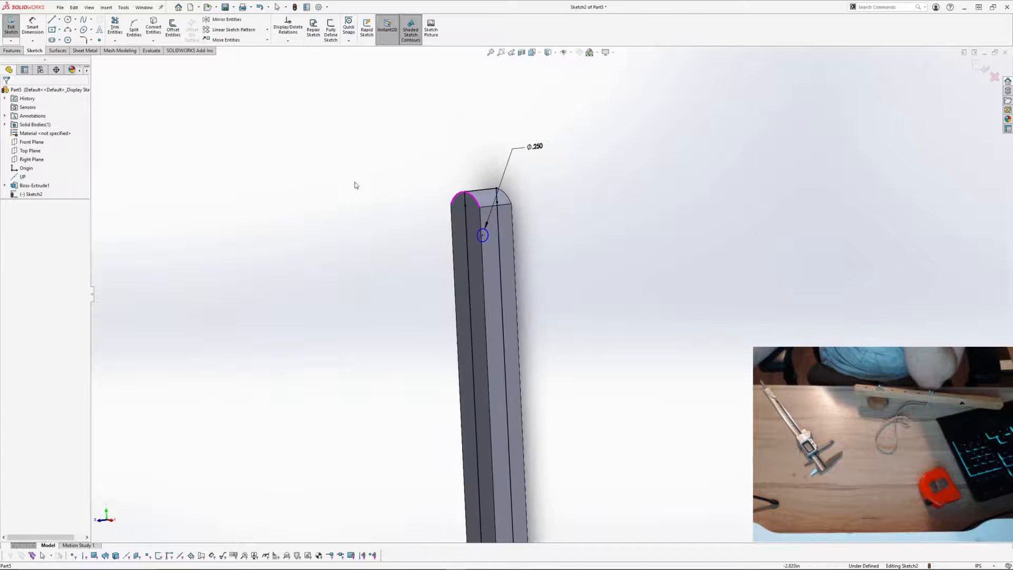
scroll(586, 222, down, 1)
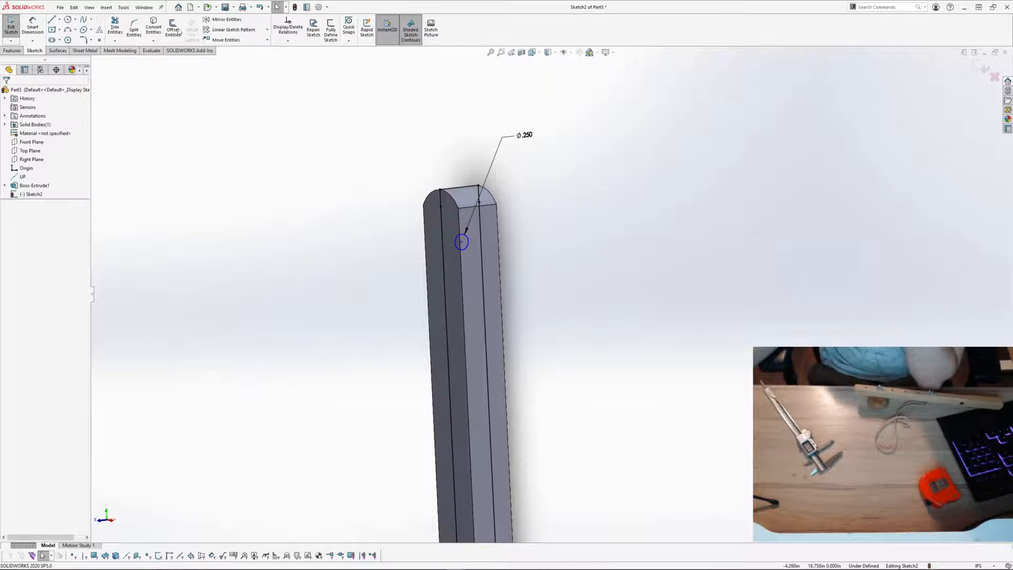
Step: Inspect the silhouette lines along the bar and the relation on the line running down its length
click(159, 41)
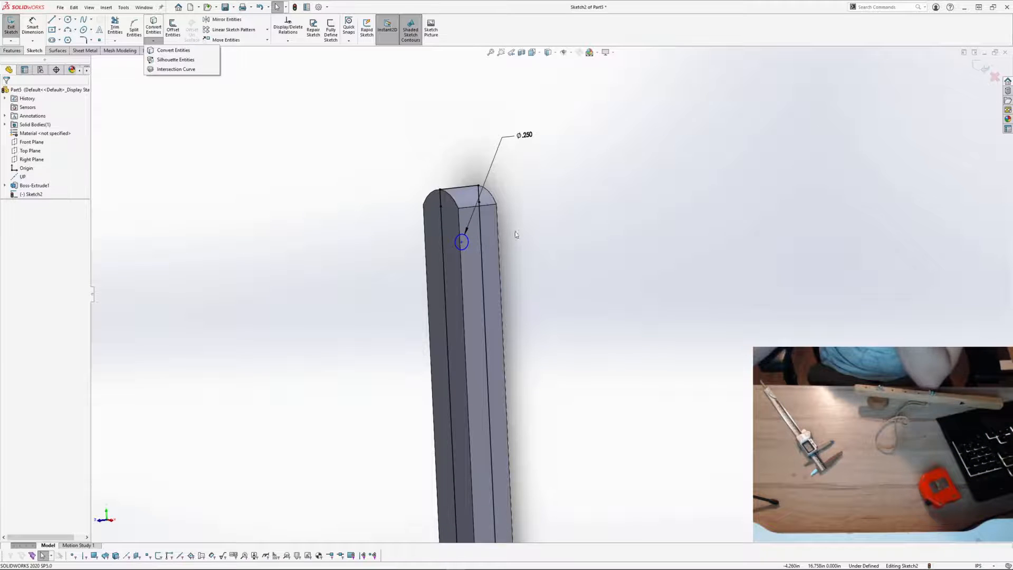
click(553, 242)
scroll(553, 243, up, 1)
scroll(580, 474, up, 4)
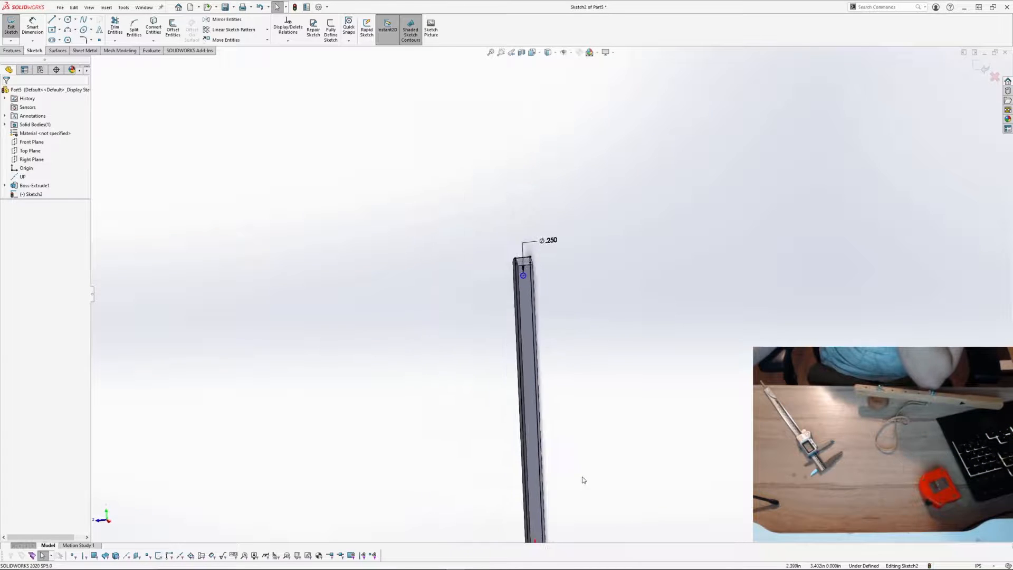
scroll(576, 465, down, 2)
scroll(526, 150, down, 3)
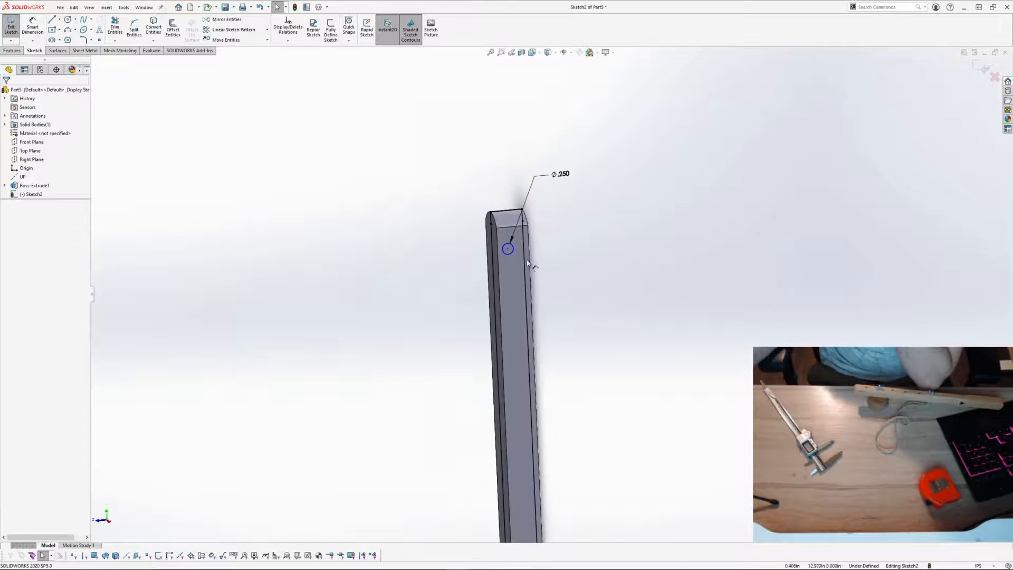
mouse_move(527, 261)
middle_down()
mouse_move(549, 228)
mouse_move(519, 248)
mouse_move(554, 246)
mouse_move(538, 254)
middle_up()
scroll(518, 254, down, 2)
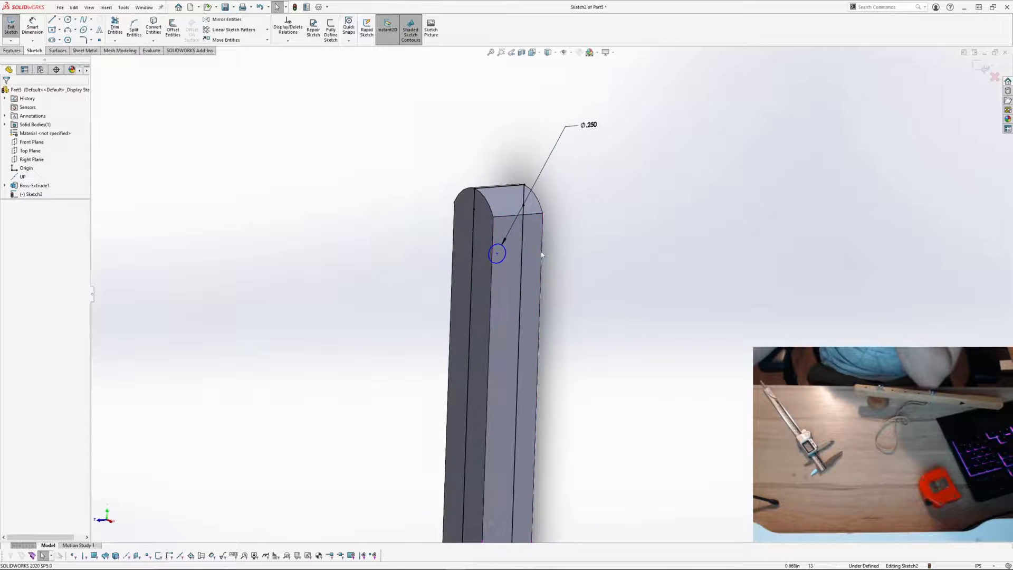
click(521, 279)
scroll(618, 299, up, 2)
mouse_move(619, 298)
middle_down()
mouse_move(566, 292)
mouse_move(608, 287)
mouse_move(596, 302)
middle_up()
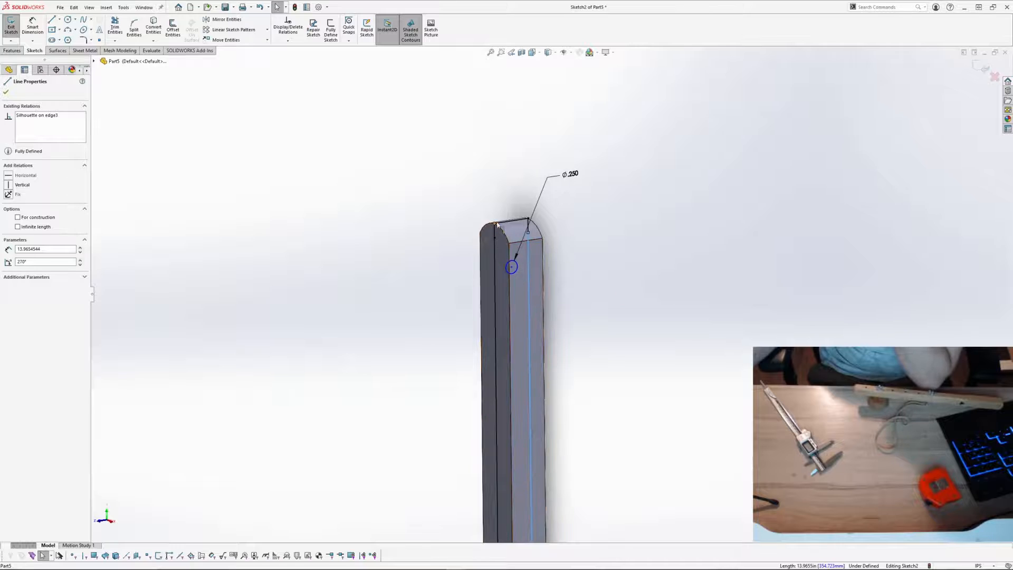
click(650, 335)
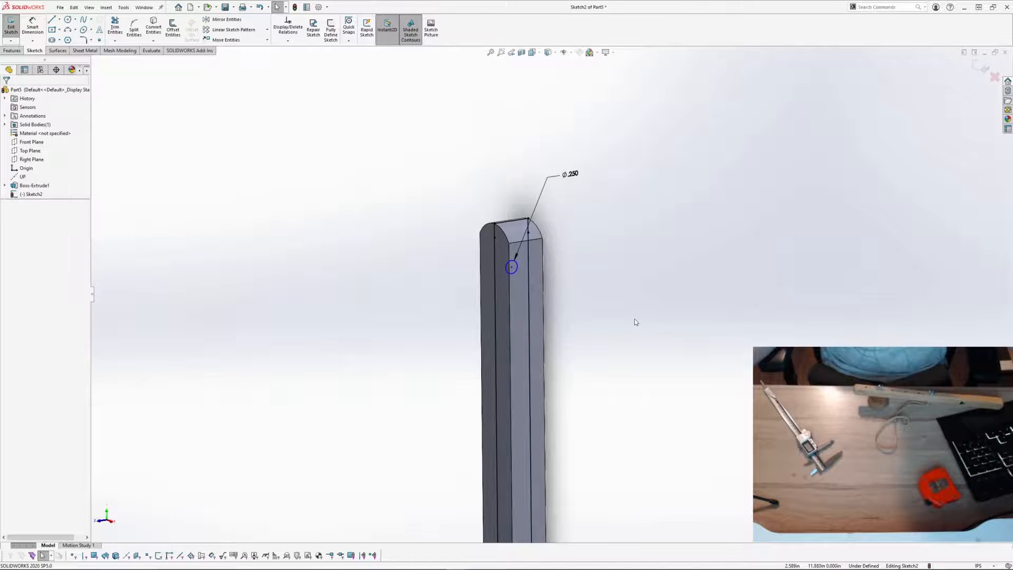
Step: Clear the silhouette lines and create an intersection curve where the rounded top face crosses the sketch plane
middle_drag(640, 294, 512, 213)
click(513, 213)
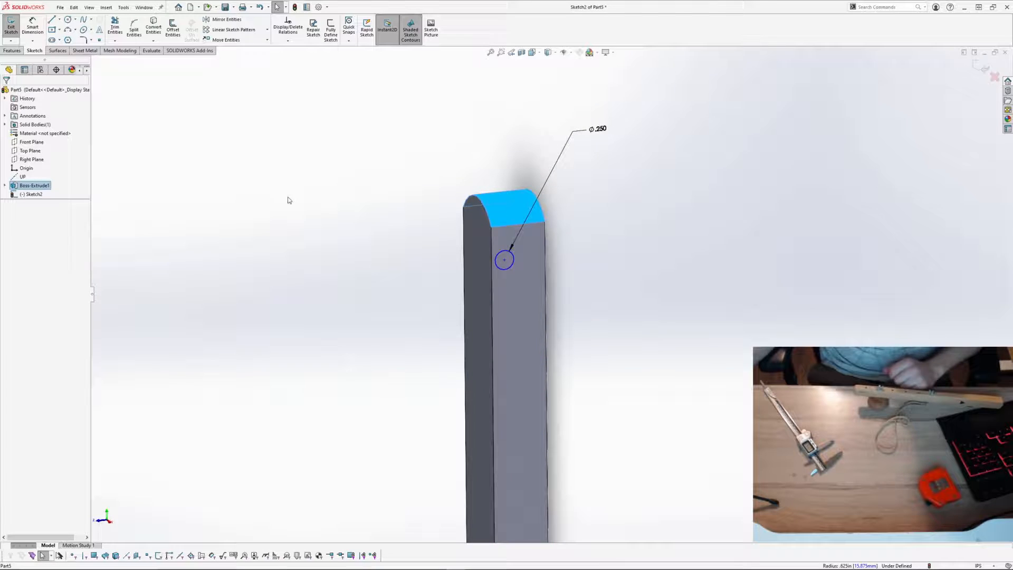
click(153, 41)
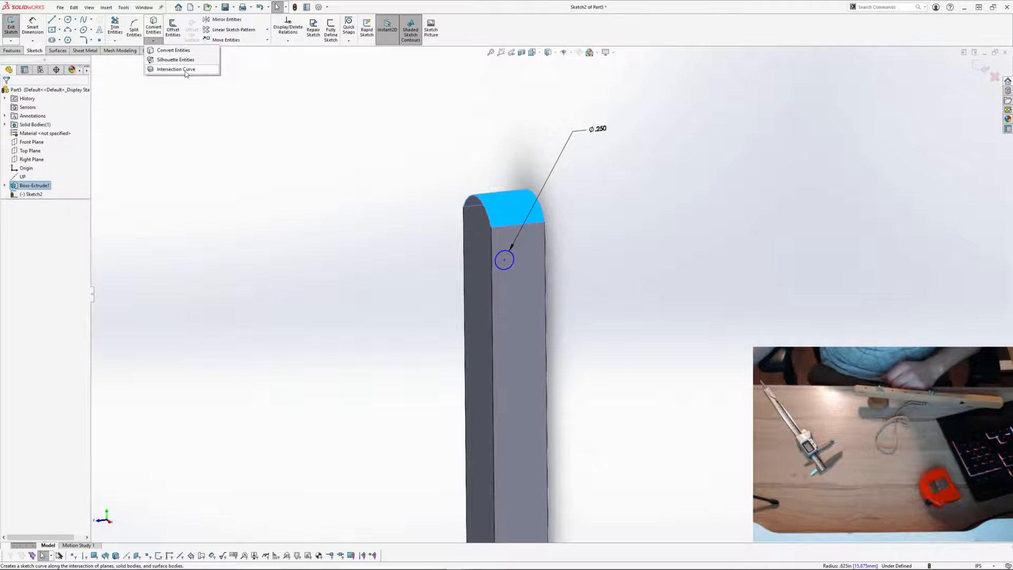
click(184, 70)
middle_drag(401, 211, 516, 221)
click(482, 212)
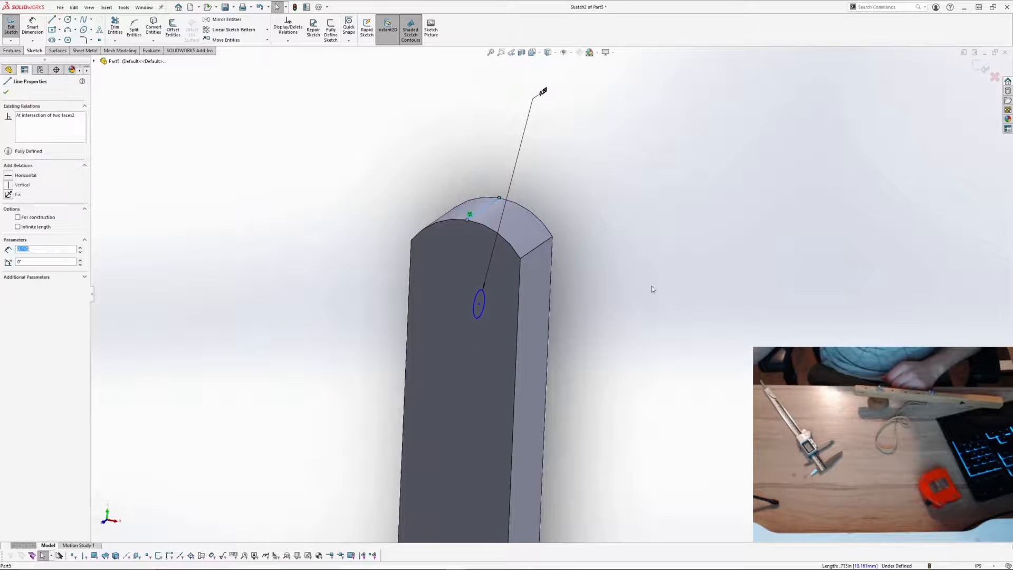
Step: Convert the intersection line across the bar's rounded top into construction geometry
mouse_move(653, 289)
middle_down()
mouse_move(583, 248)
mouse_move(596, 284)
mouse_move(562, 265)
middle_up()
click(648, 230)
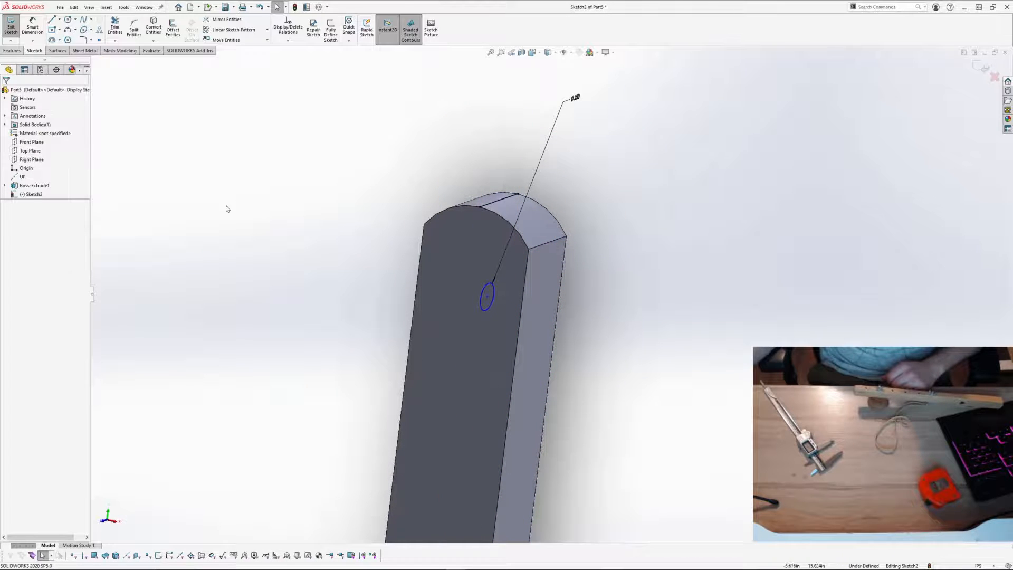
middle_drag(558, 212, 527, 231)
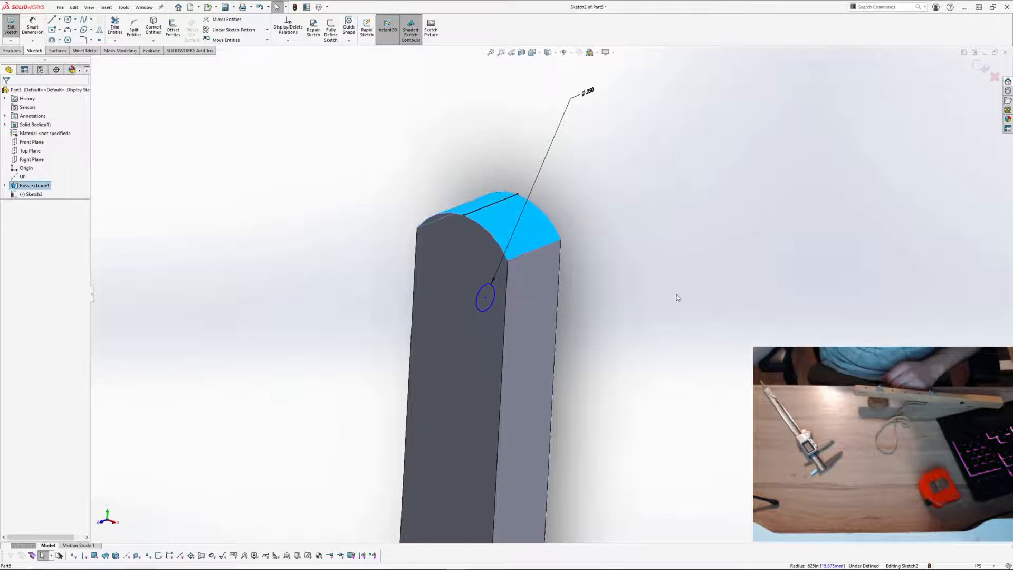
middle_drag(676, 294, 475, 253)
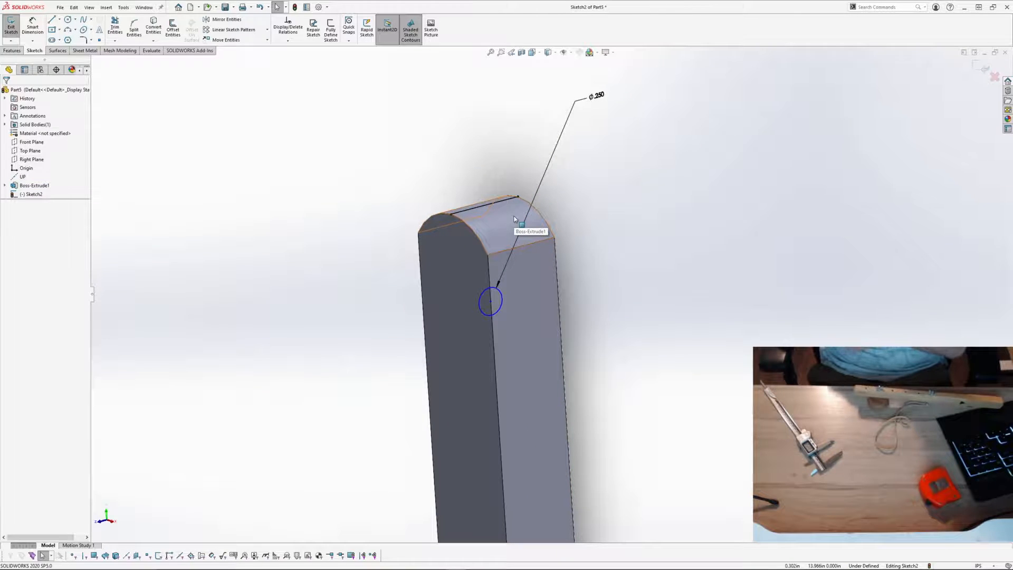
middle_drag(674, 229, 567, 205)
click(528, 198)
click(597, 174)
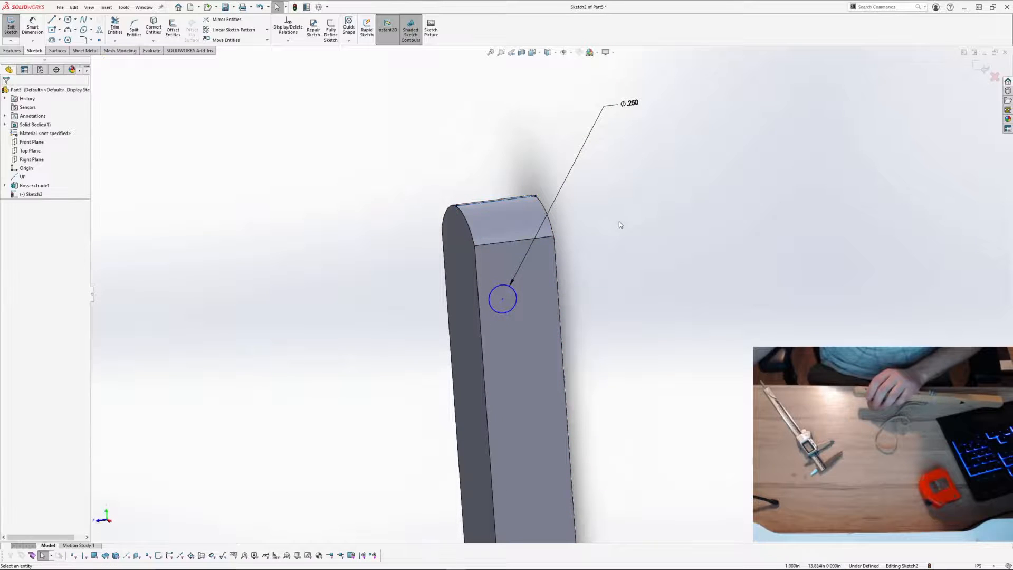
Step: Dimension the circle's centre 1.25 in below the construction line on the bar's rounded top
middle_drag(621, 225, 607, 222)
click(32, 27)
click(494, 294)
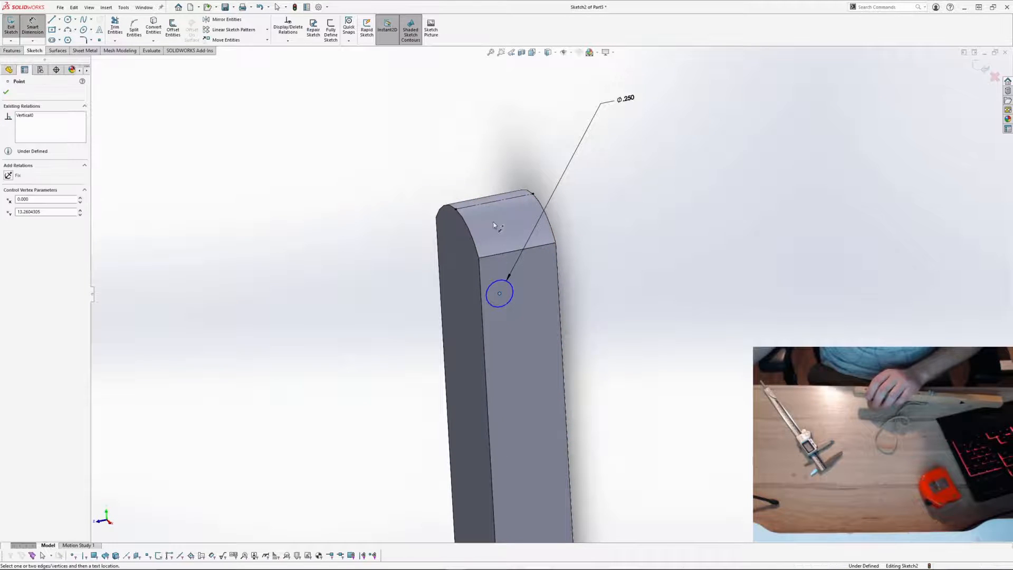
click(493, 201)
click(612, 216)
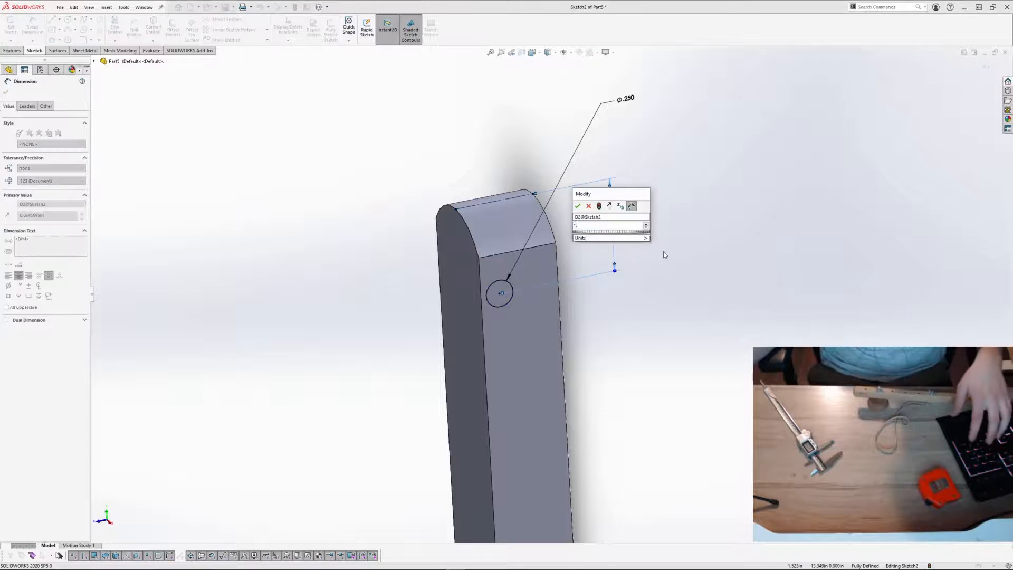
text(1.25)
key(Return)
click(694, 249)
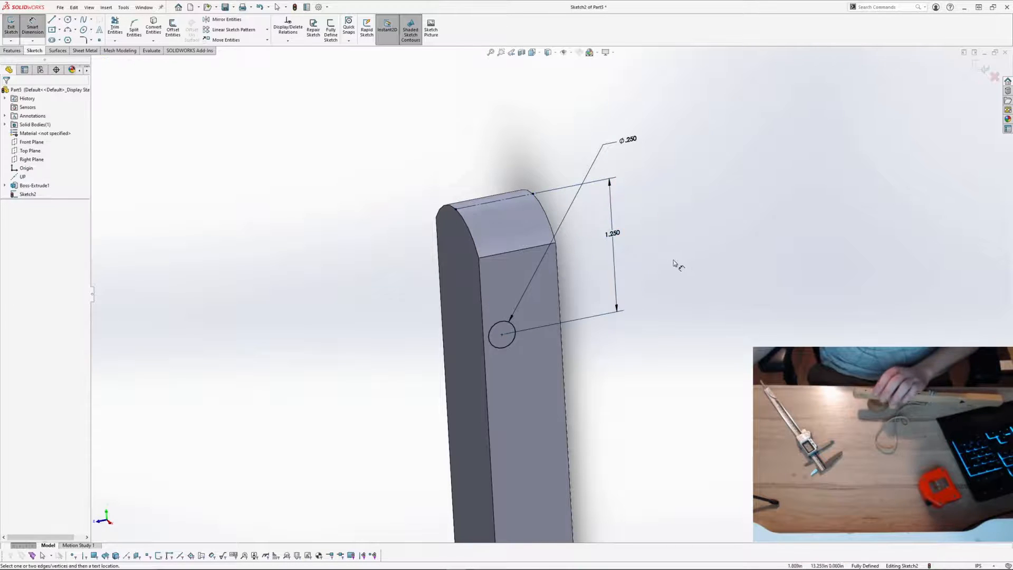
Step: Exit the sketch and create an extruded cut from the 0.25 in circle
middle_drag(674, 260, 652, 224)
scroll(667, 295, up, 6)
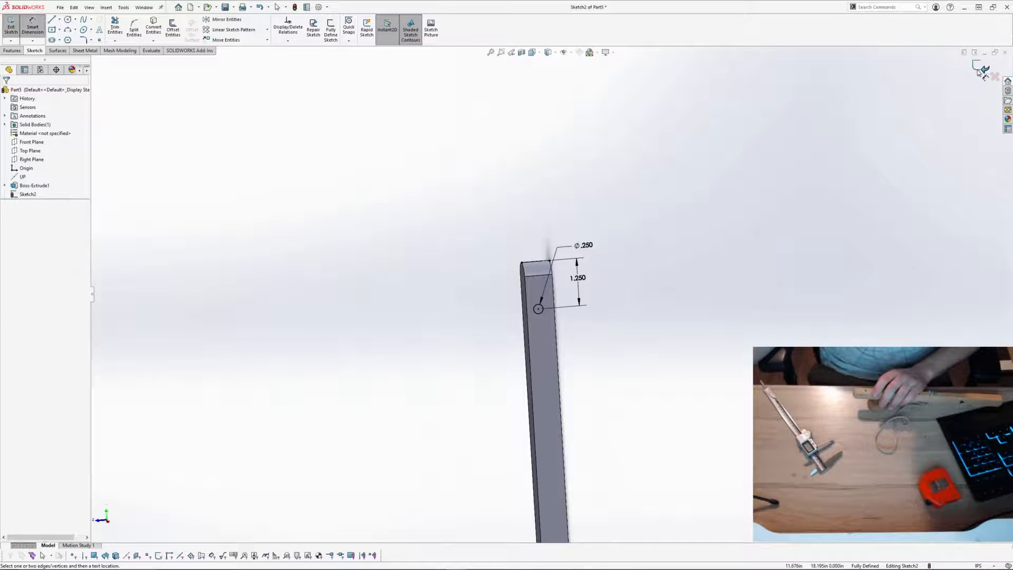
key(ctrl+b)
middle_drag(651, 305, 667, 315)
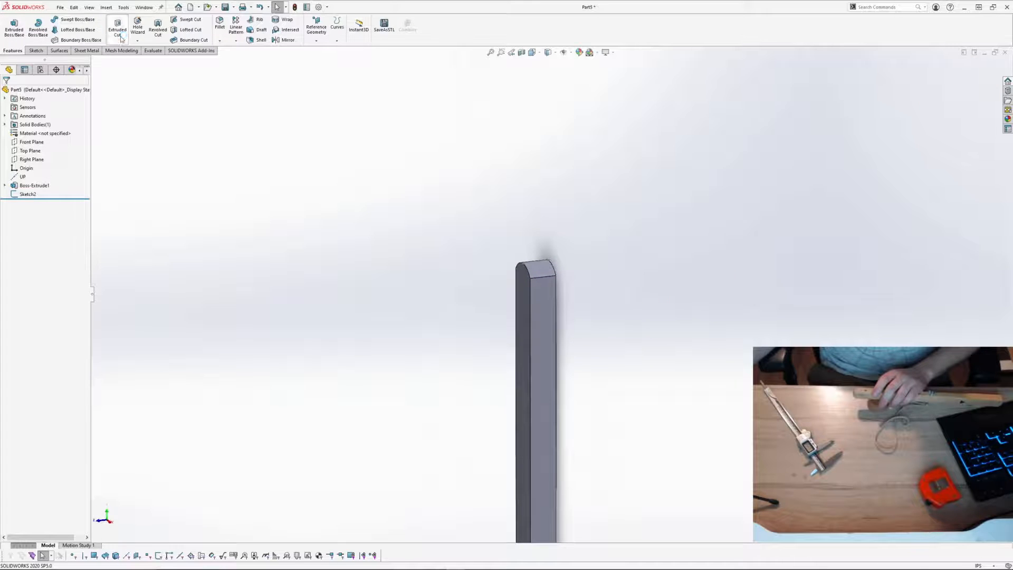
click(120, 36)
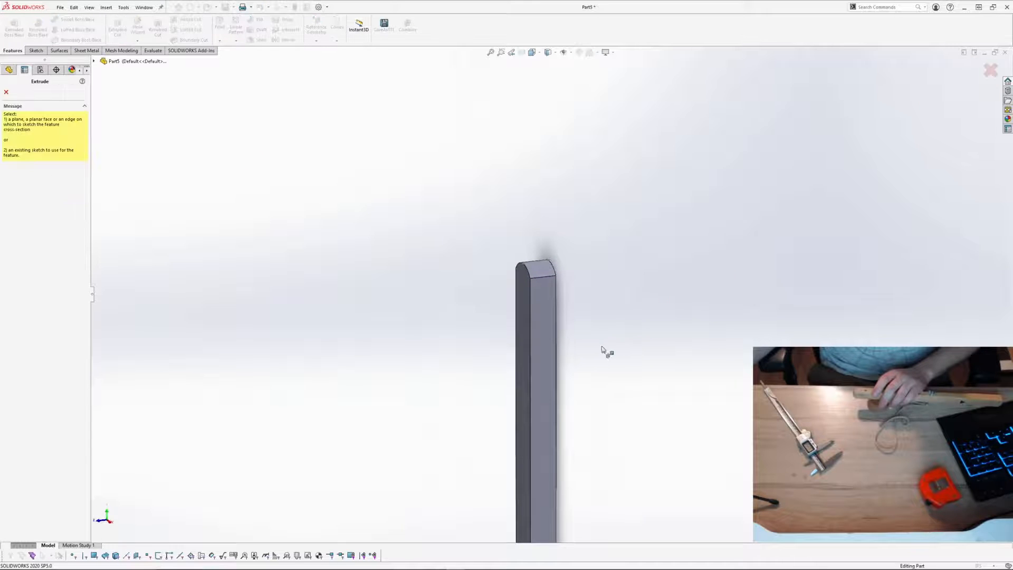
click(94, 61)
click(125, 166)
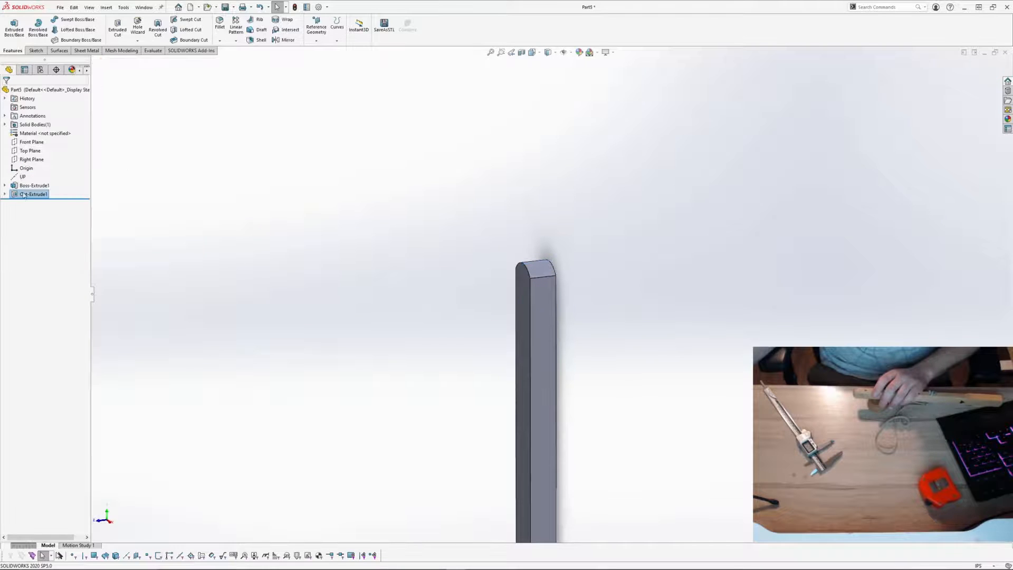
Step: Change the hole cut's end condition to Through All - Both so it passes through the whole bar
click(29, 194)
click(34, 169)
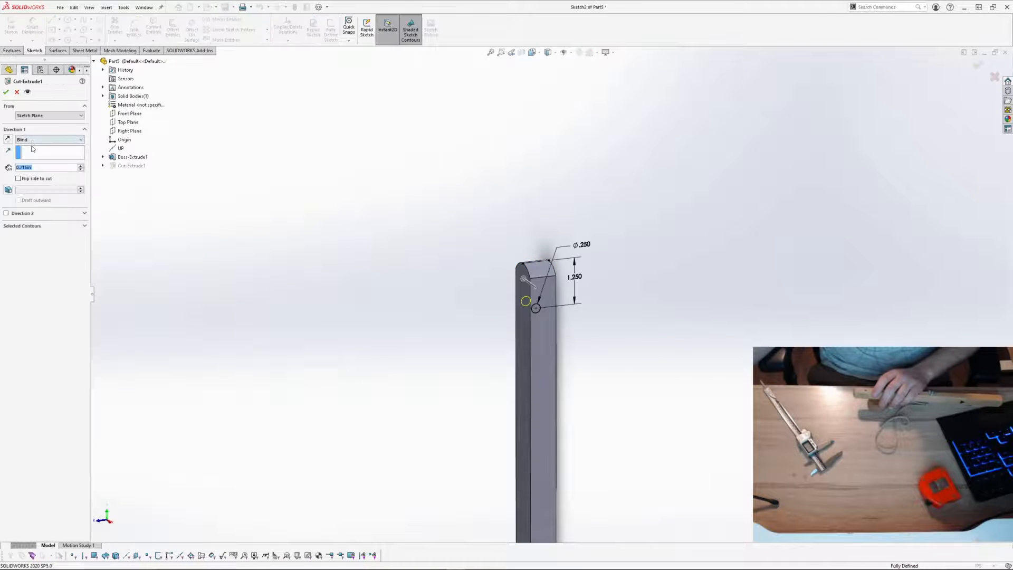
click(45, 139)
click(42, 157)
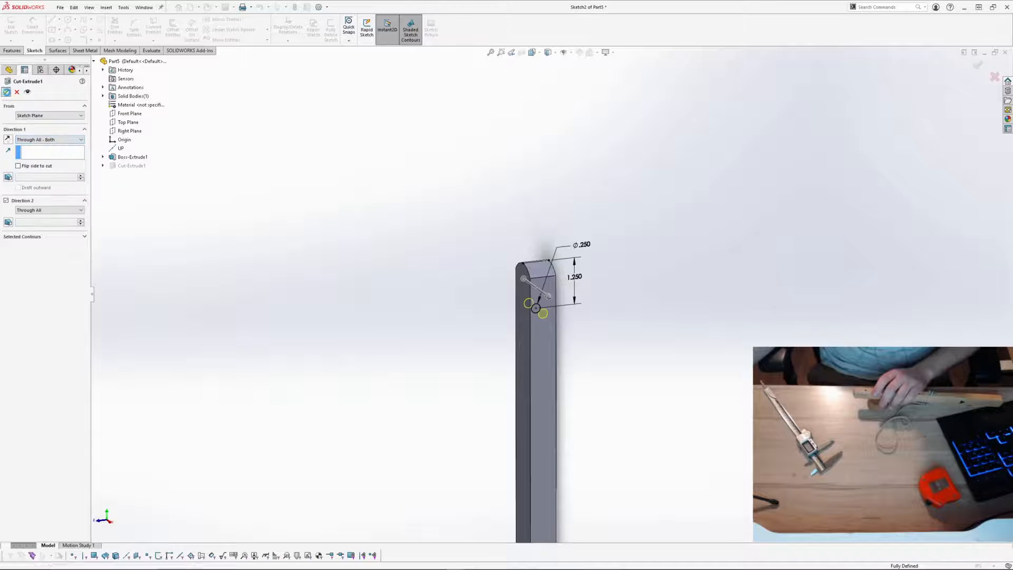
key(Return)
middle_drag(427, 255, 597, 374)
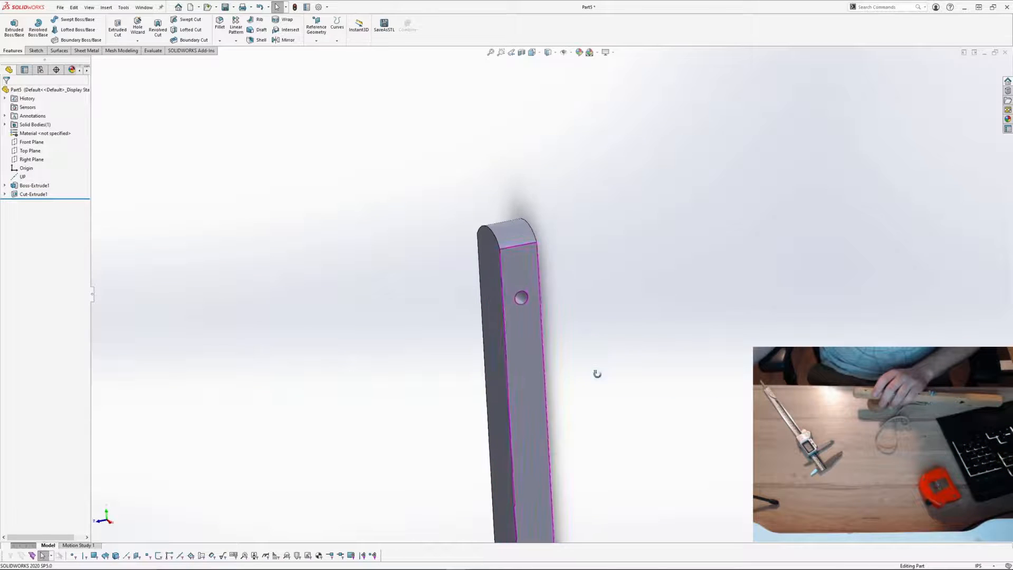
click(236, 41)
click(262, 65)
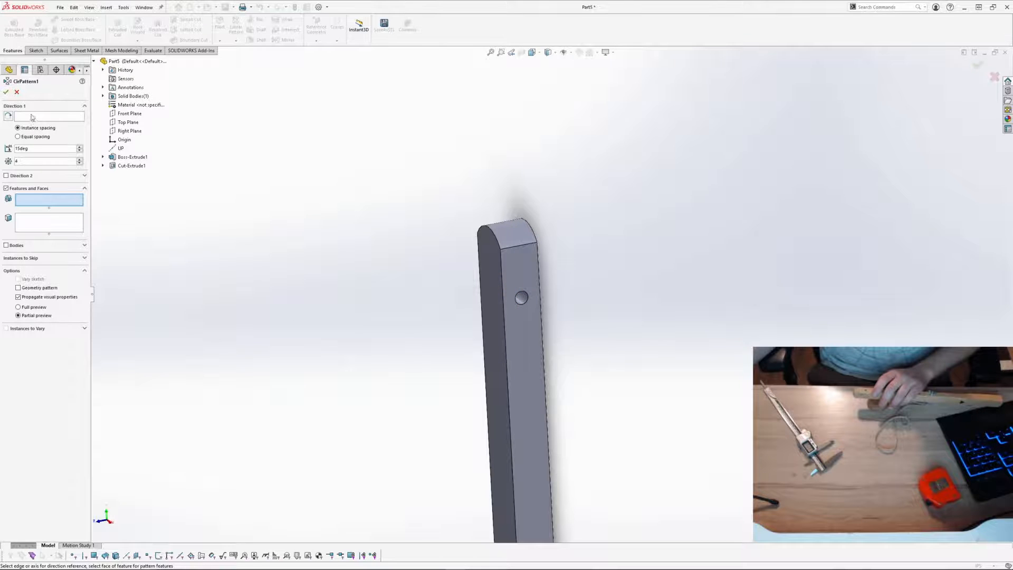
click(16, 92)
Step: Set up a linear pattern along the bar's long edge with 7 instances spaced 1.25 in apart
click(236, 41)
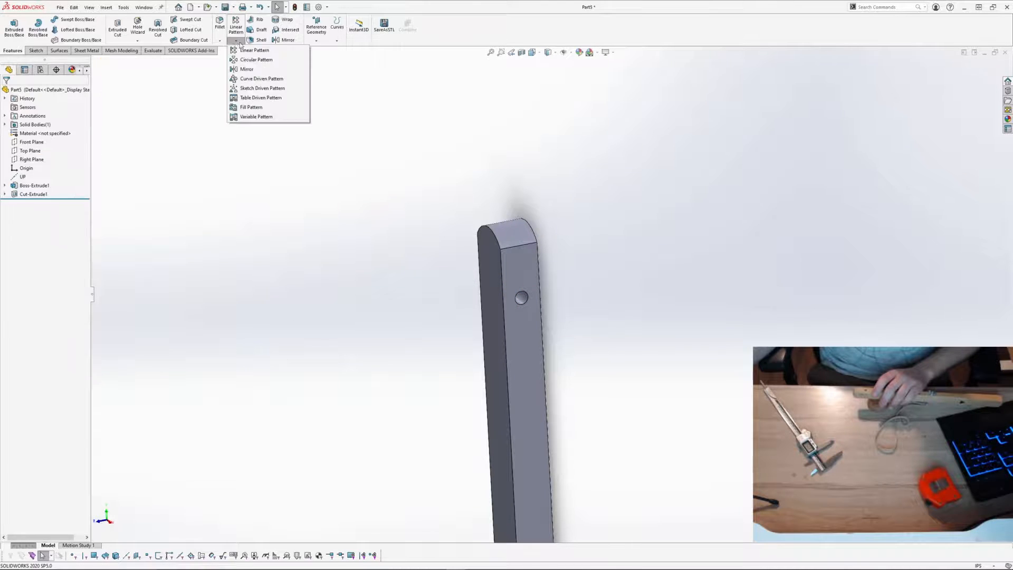
click(258, 51)
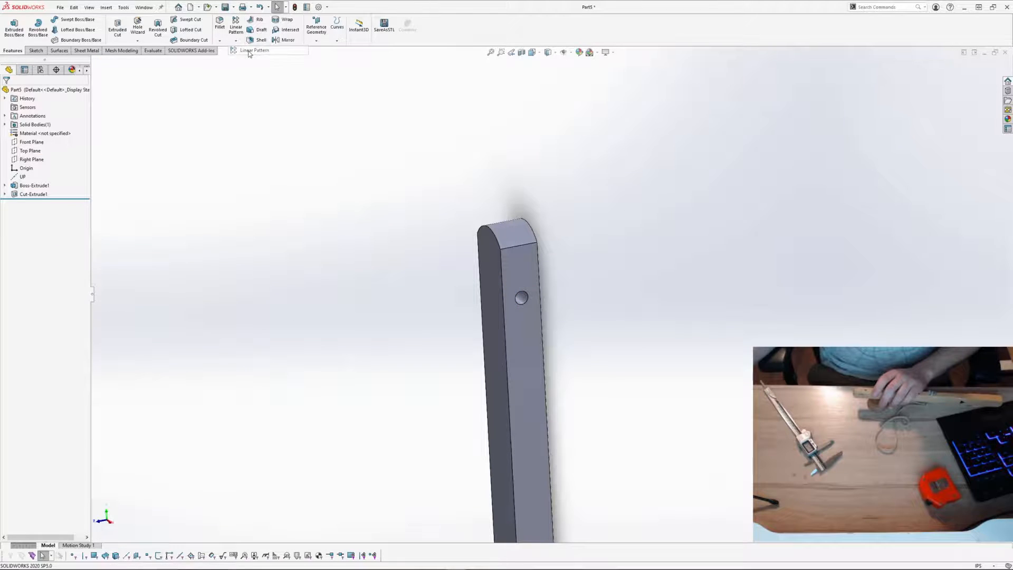
click(504, 296)
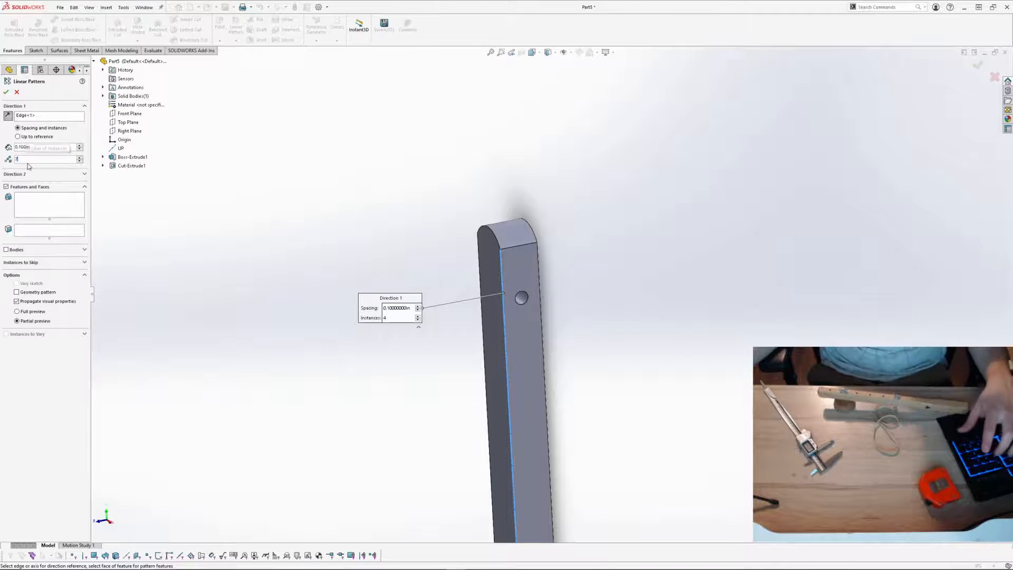
text(7)
double_click(39, 148)
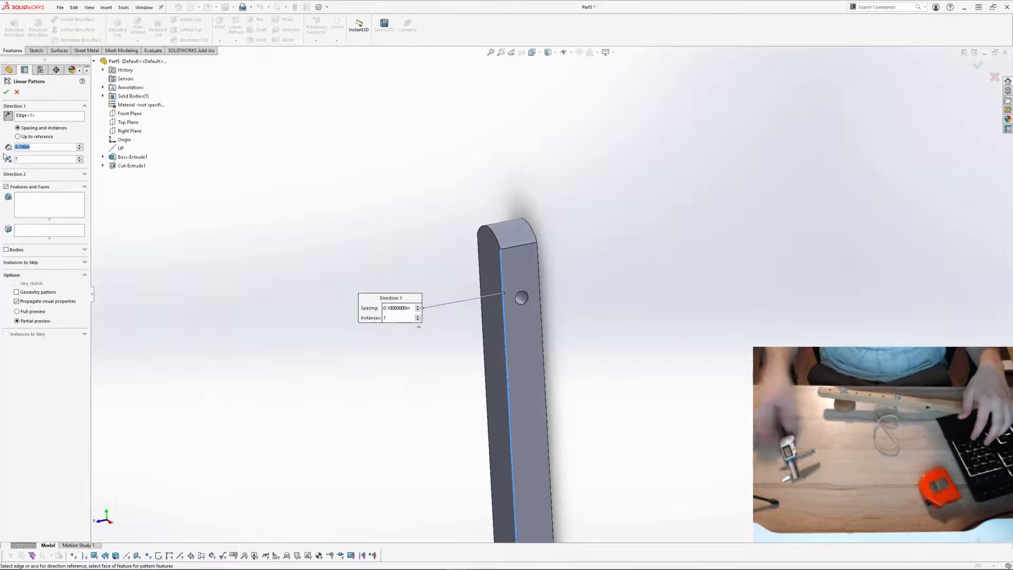
text(1.25)
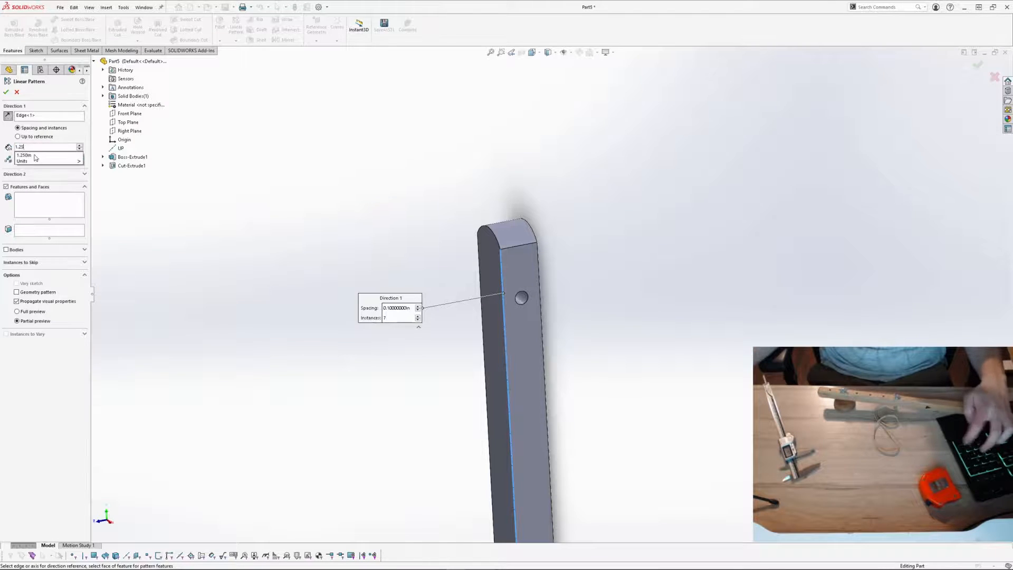
key(Return)
Step: Choose the 0.25 in side hole cut as the feature to repeat and accept the linear pattern
scroll(572, 317, up, 2)
scroll(572, 318, down, 2)
click(61, 201)
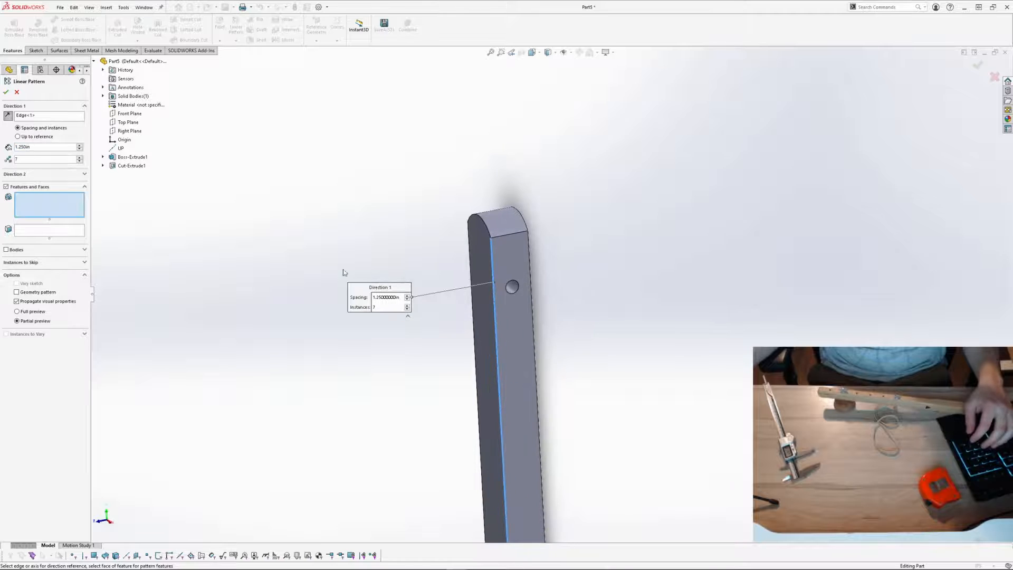
click(514, 290)
scroll(592, 373, up, 4)
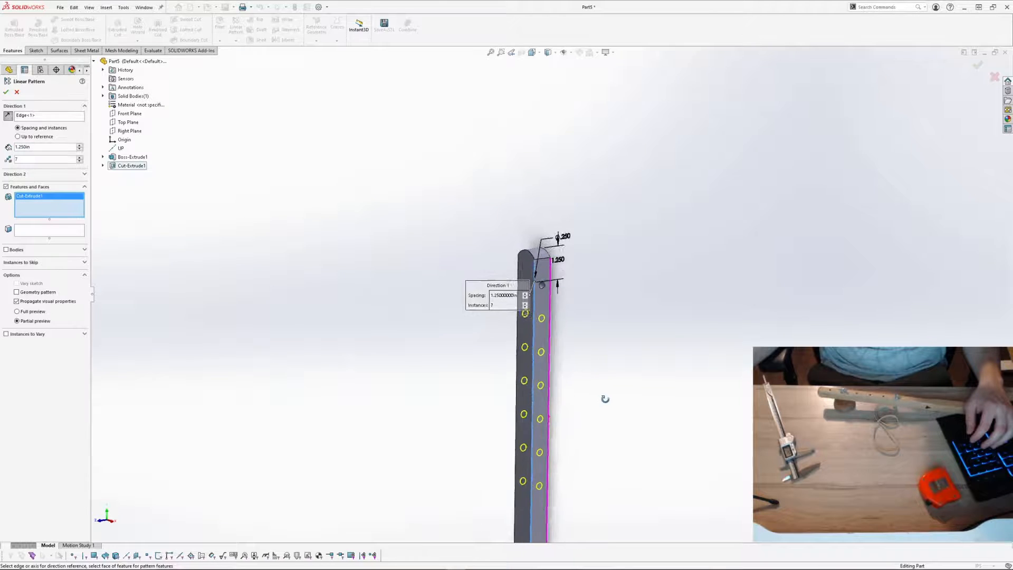
scroll(582, 385, down, 3)
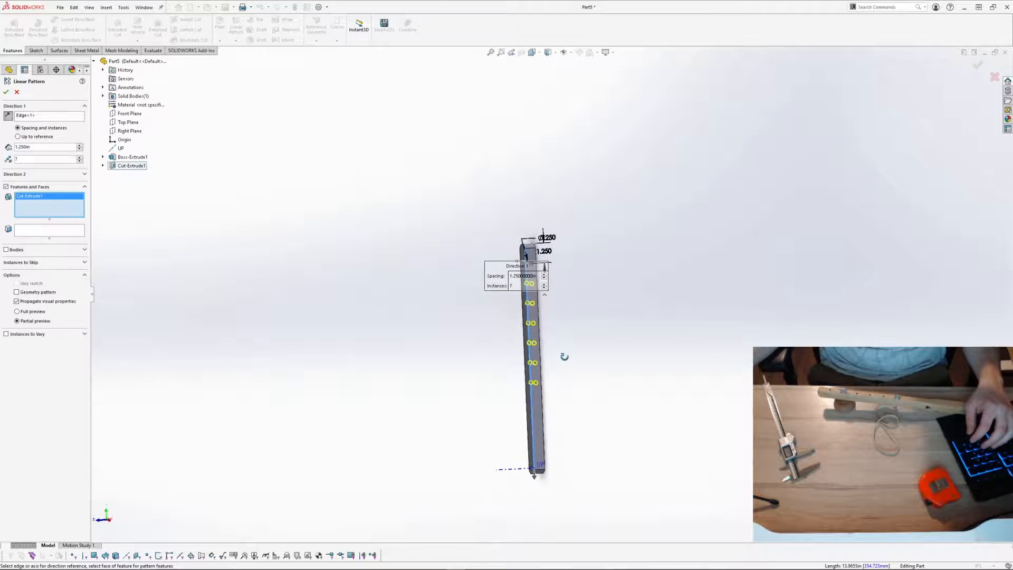
scroll(584, 287, down, 2)
scroll(560, 278, down, 1)
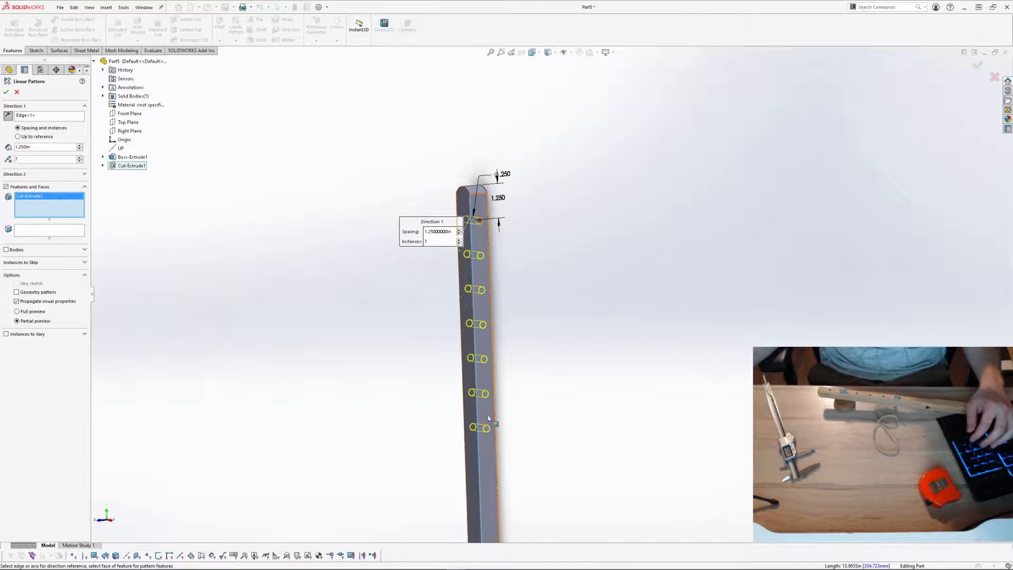
click(6, 92)
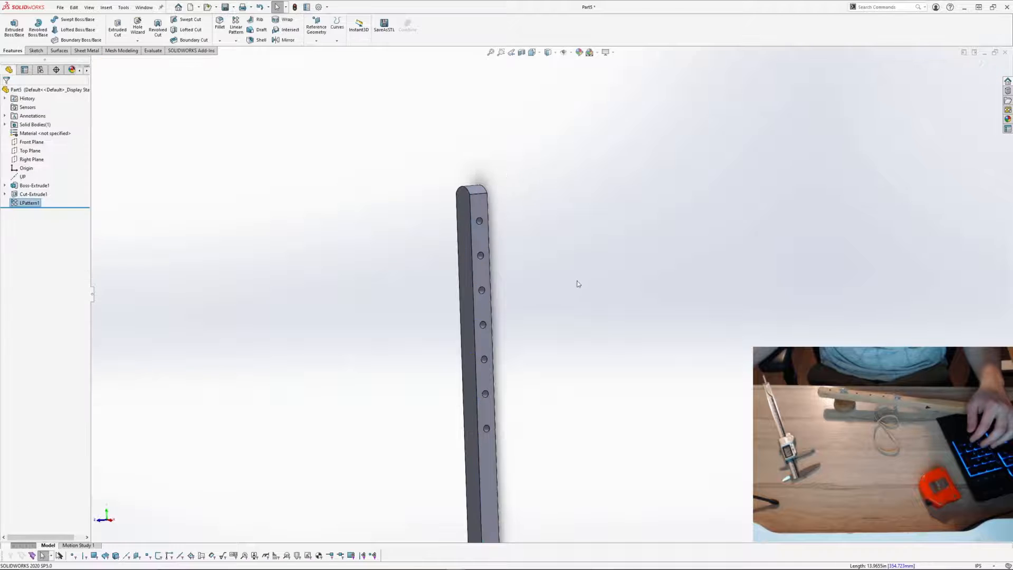
Step: Hide the UP axis at the bar's bottom end
middle_drag(576, 283, 629, 286)
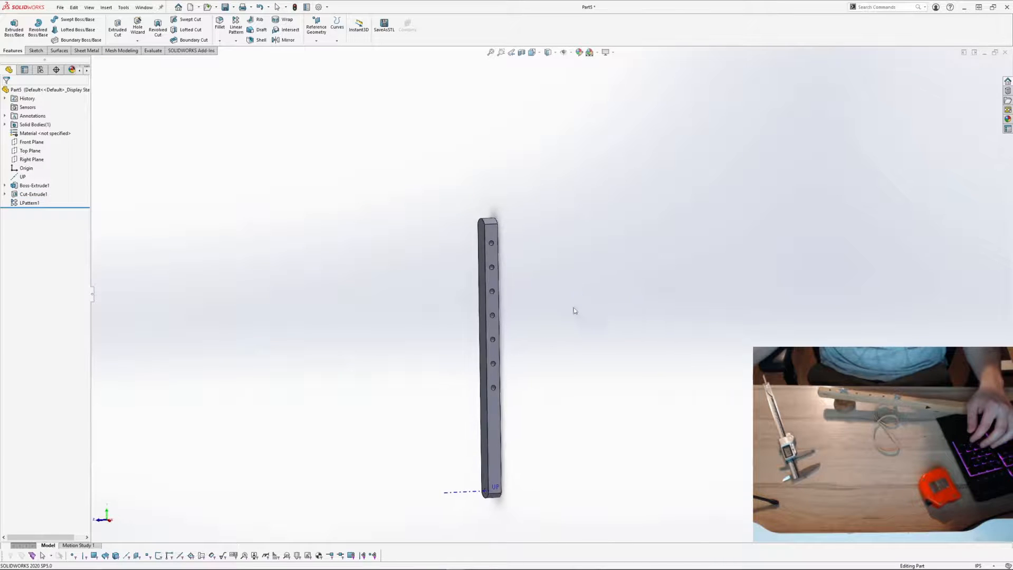
click(464, 493)
click(499, 467)
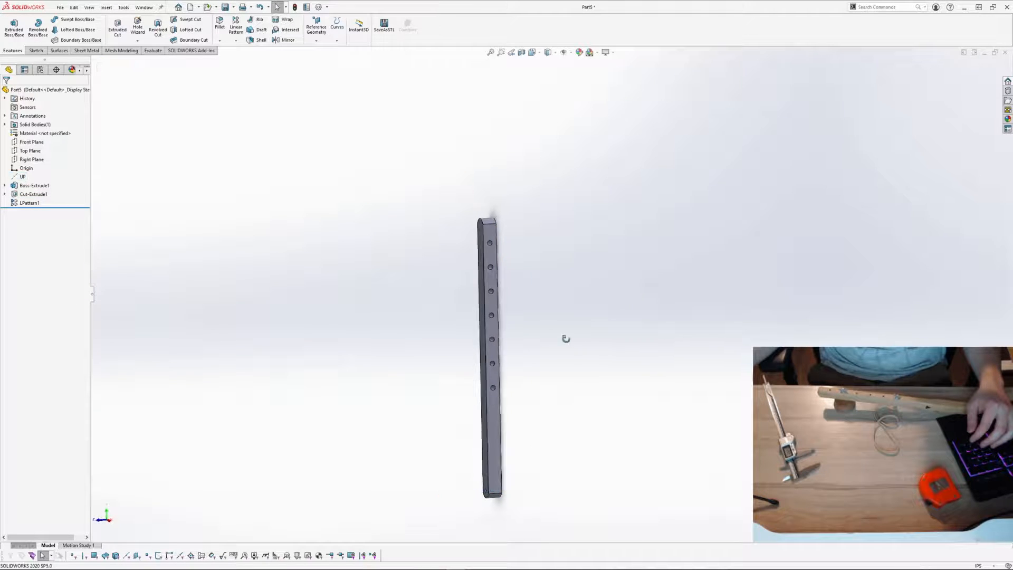
middle_drag(562, 339, 572, 339)
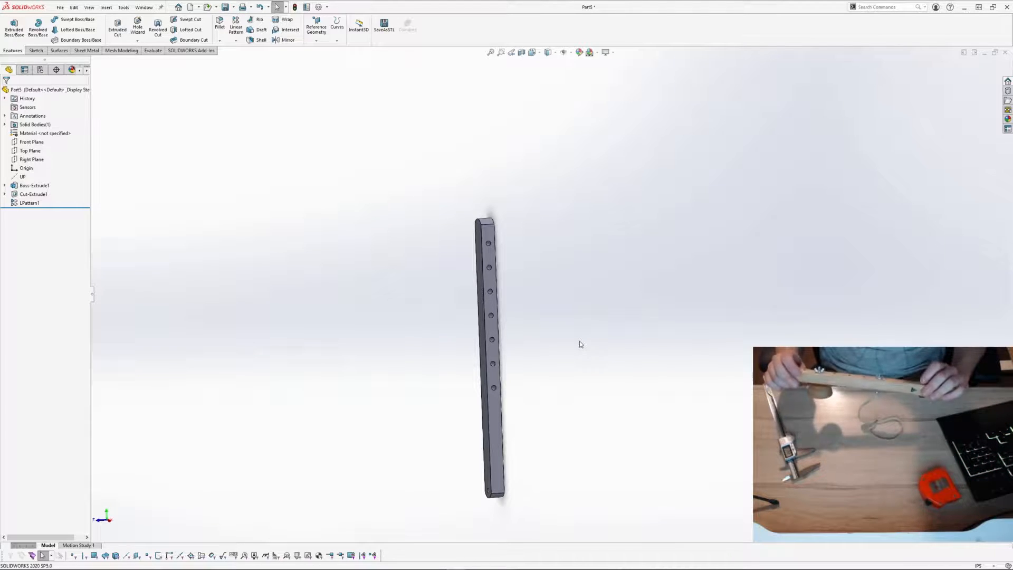
scroll(484, 485, down, 3)
middle_drag(545, 401, 558, 402)
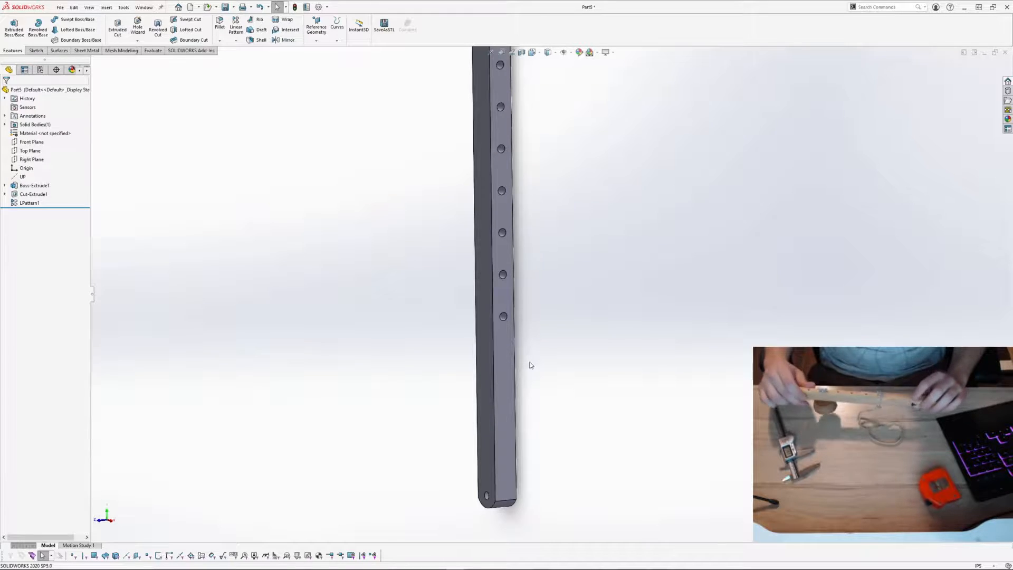
middle_drag(530, 365, 549, 306)
click(30, 142)
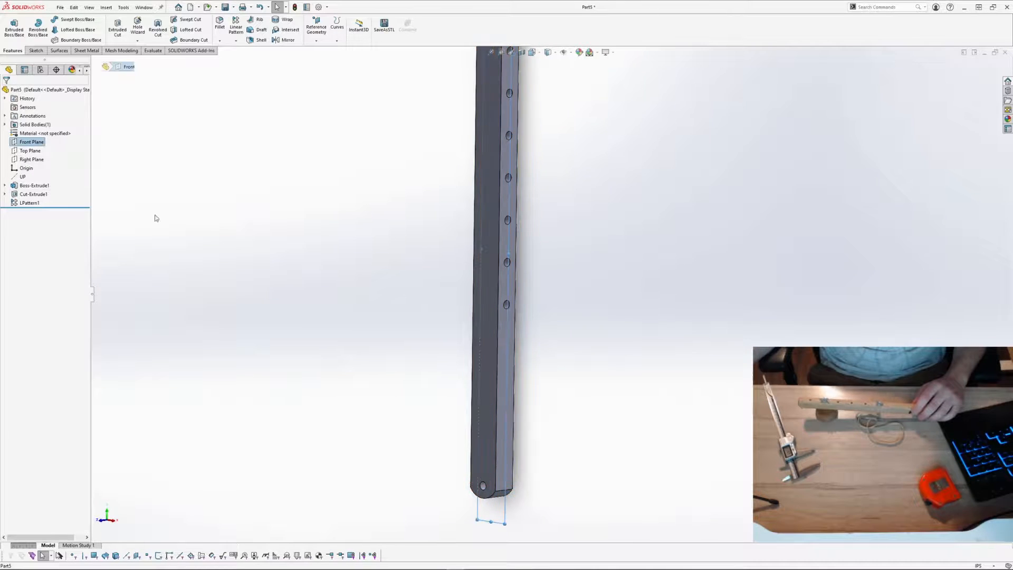
click(24, 152)
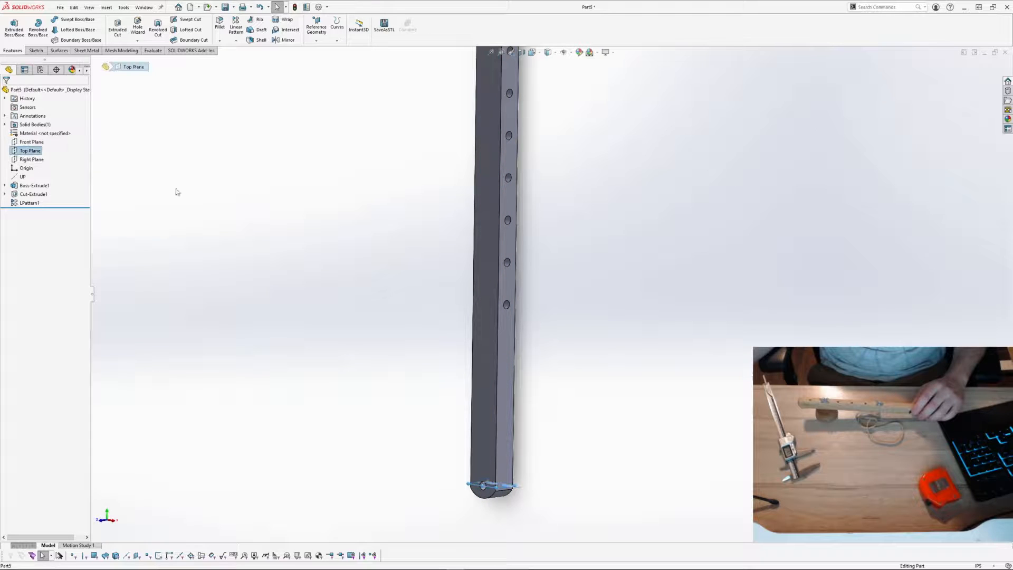
click(316, 29)
click(324, 48)
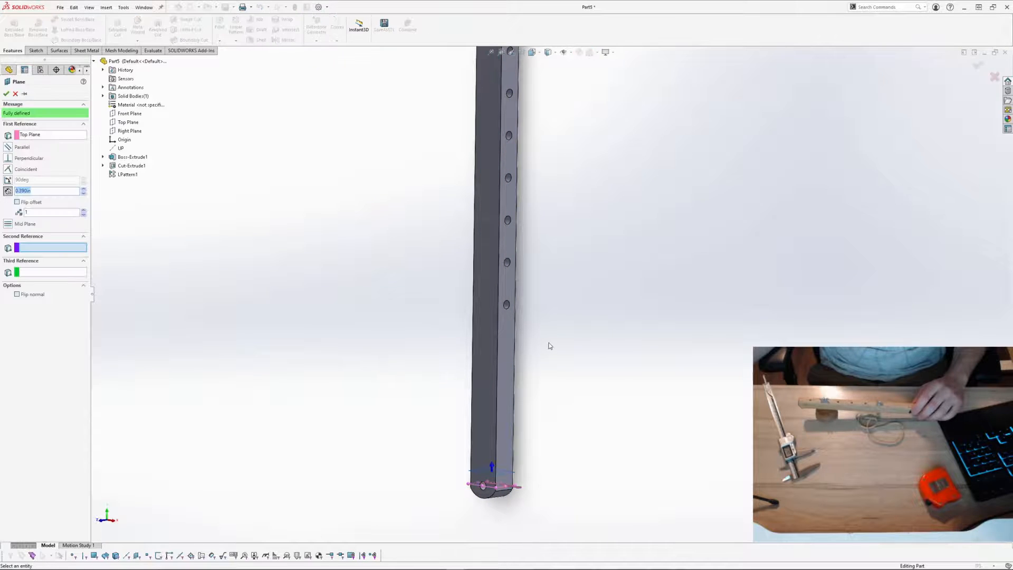
middle_drag(549, 344, 578, 342)
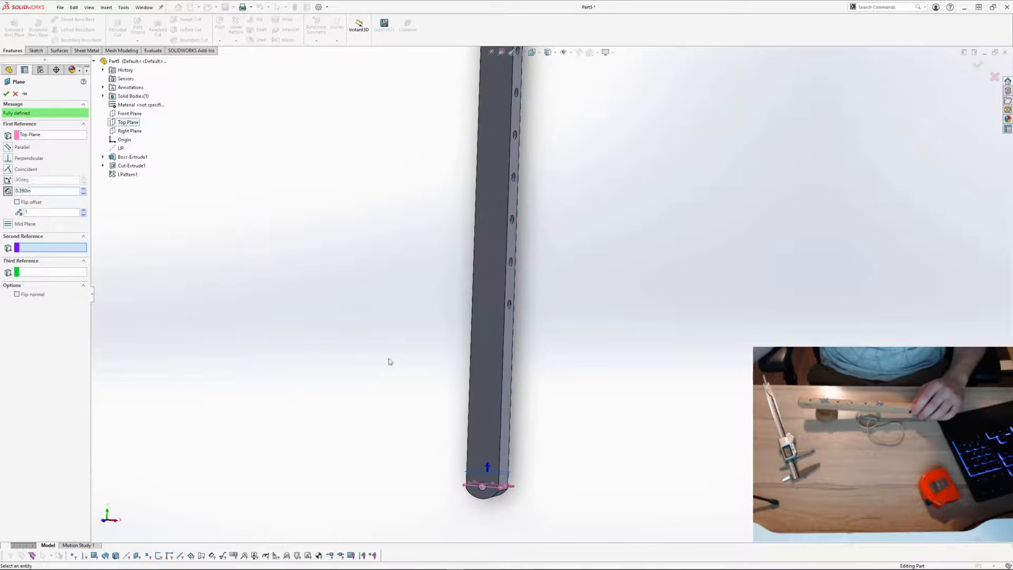
double_click(40, 192)
key(BackSpace)
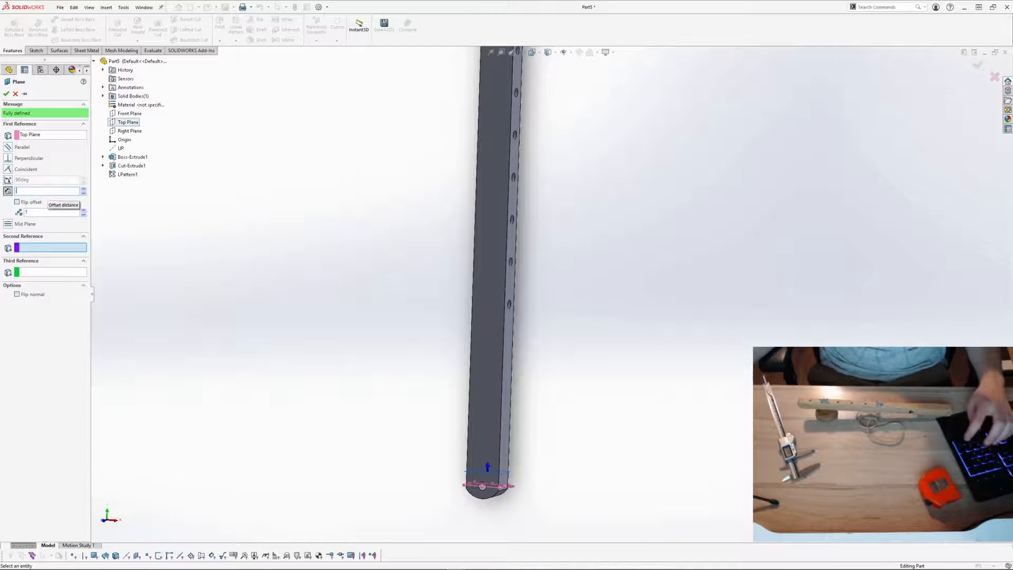
text(0.500in)
key(Return)
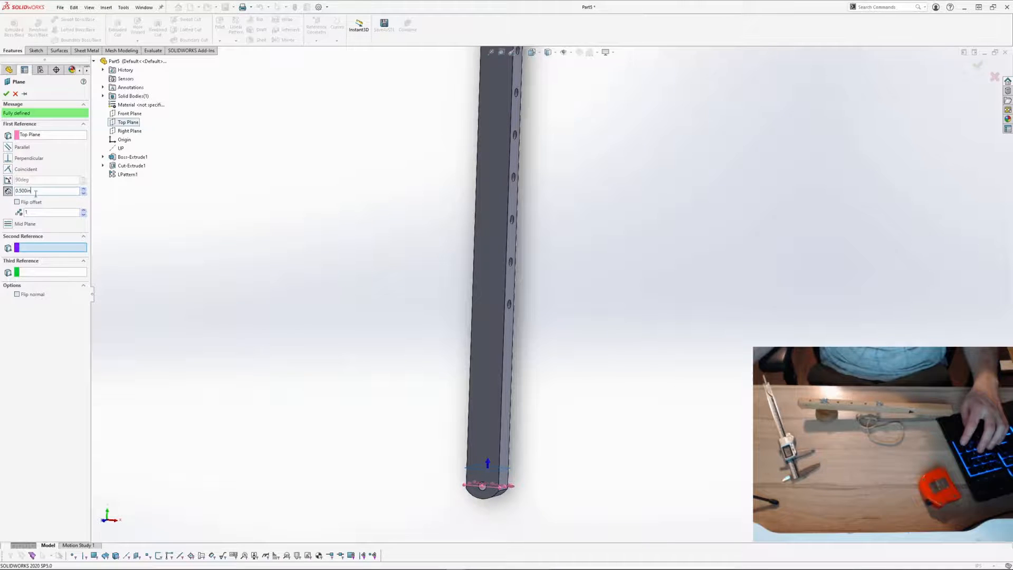
text(1.)
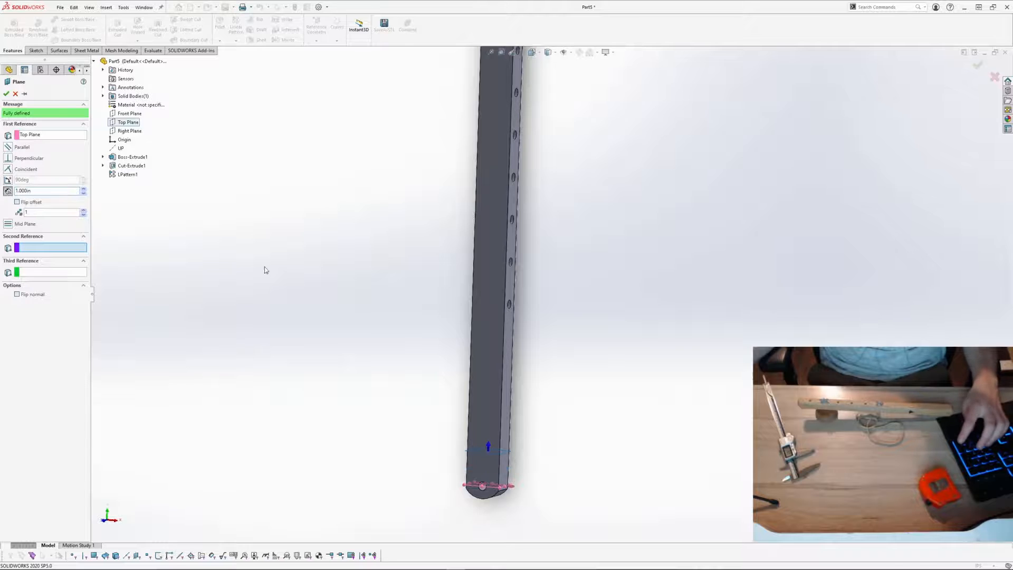
key(Return)
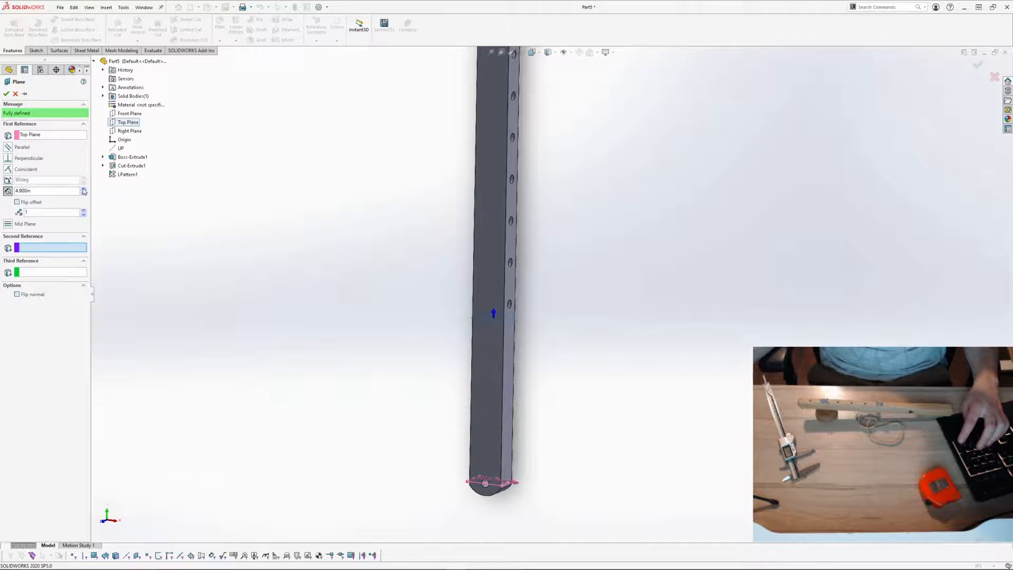
middle_drag(281, 270, 262, 235)
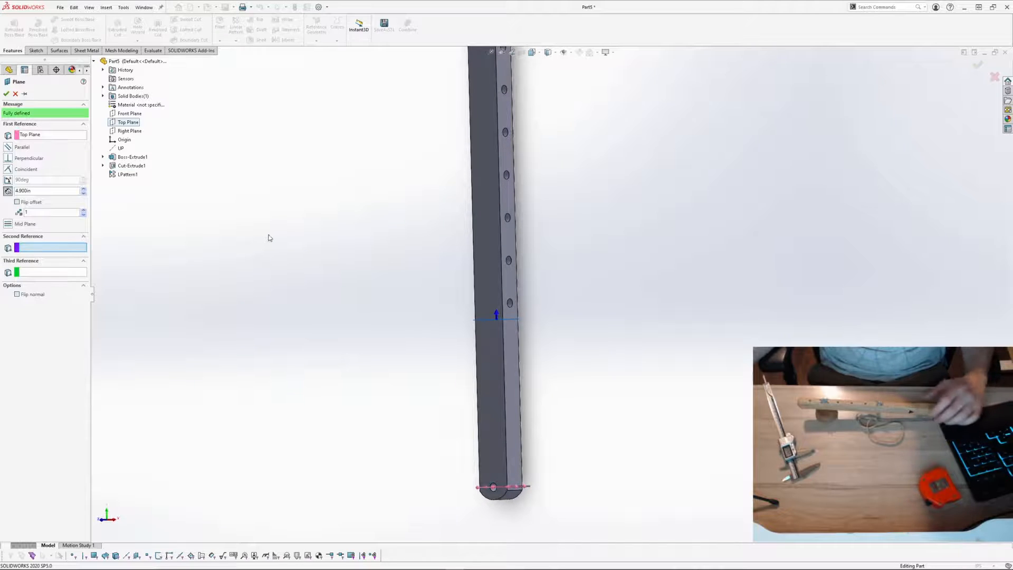
scroll(610, 314, up, 3)
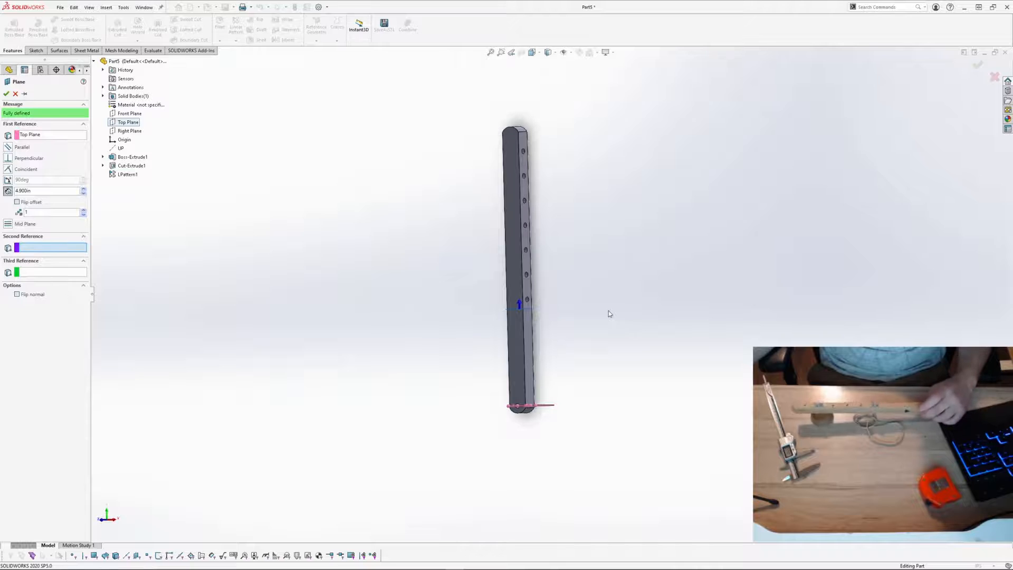
middle_drag(606, 305, 590, 299)
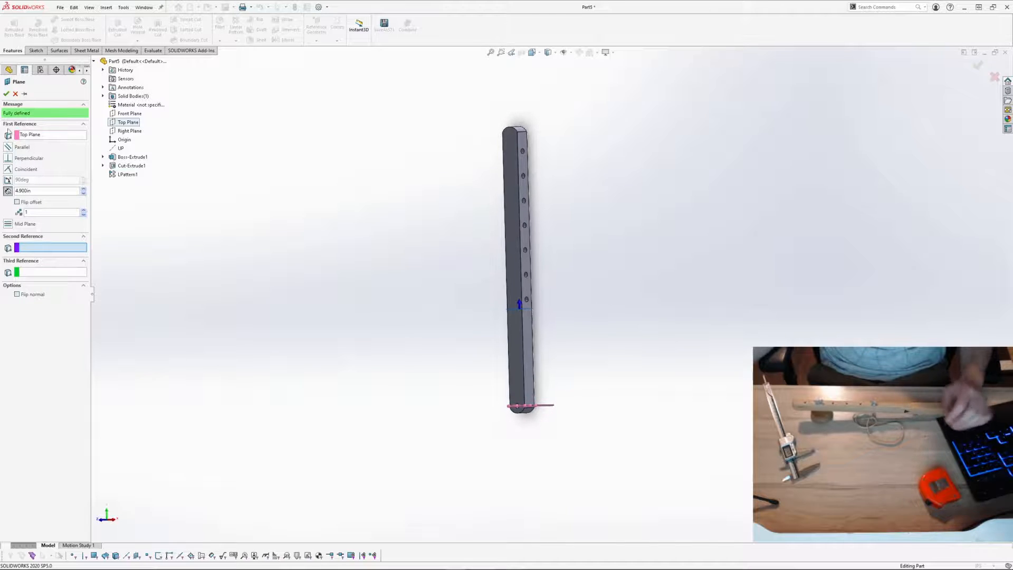
click(15, 94)
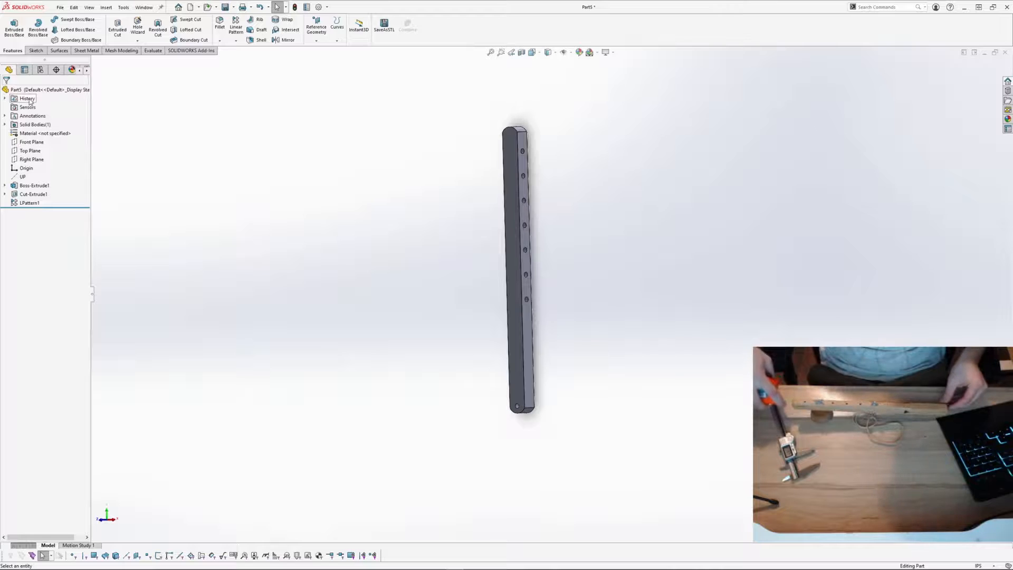
Step: Open the bar's base profile sketch, review its dimensions and exit the sketch
click(522, 315)
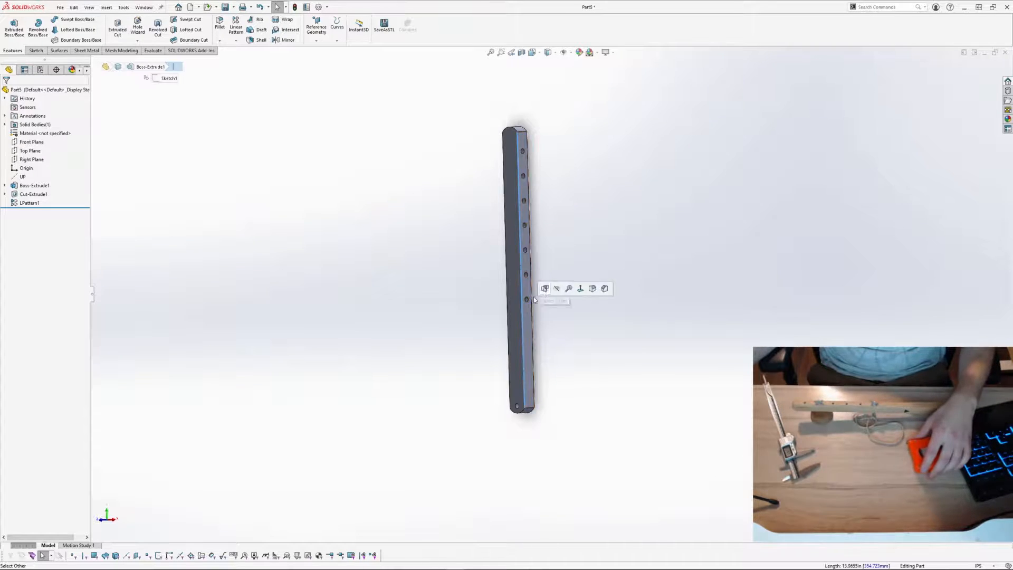
click(547, 281)
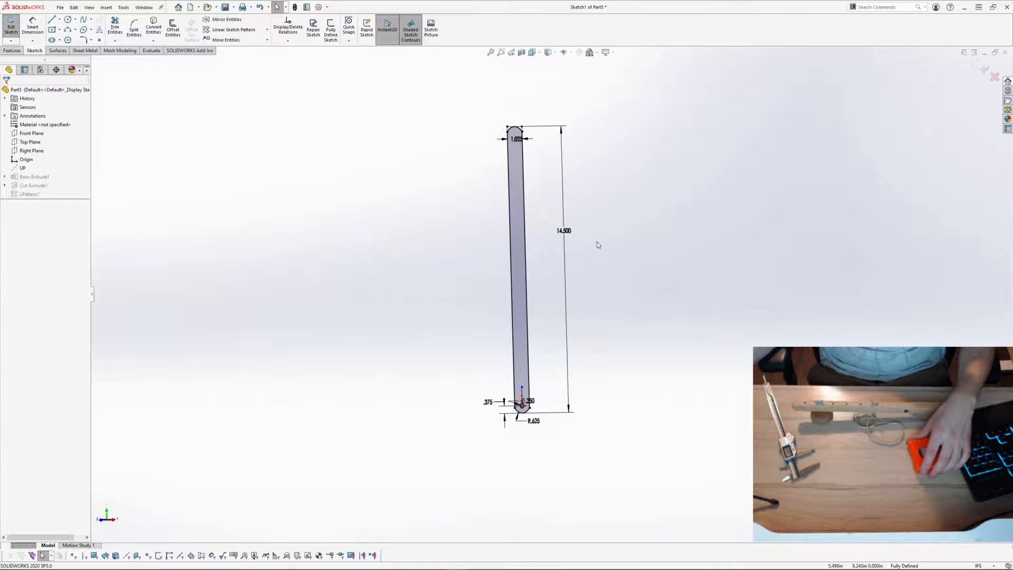
mouse_move(597, 242)
middle_down()
mouse_move(644, 231)
mouse_move(648, 239)
middle_up()
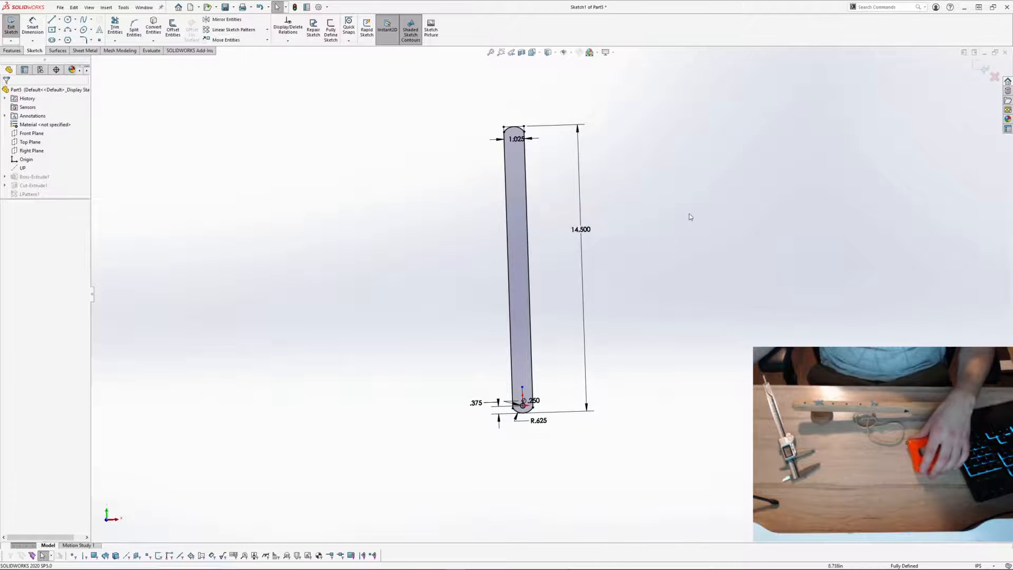
click(982, 67)
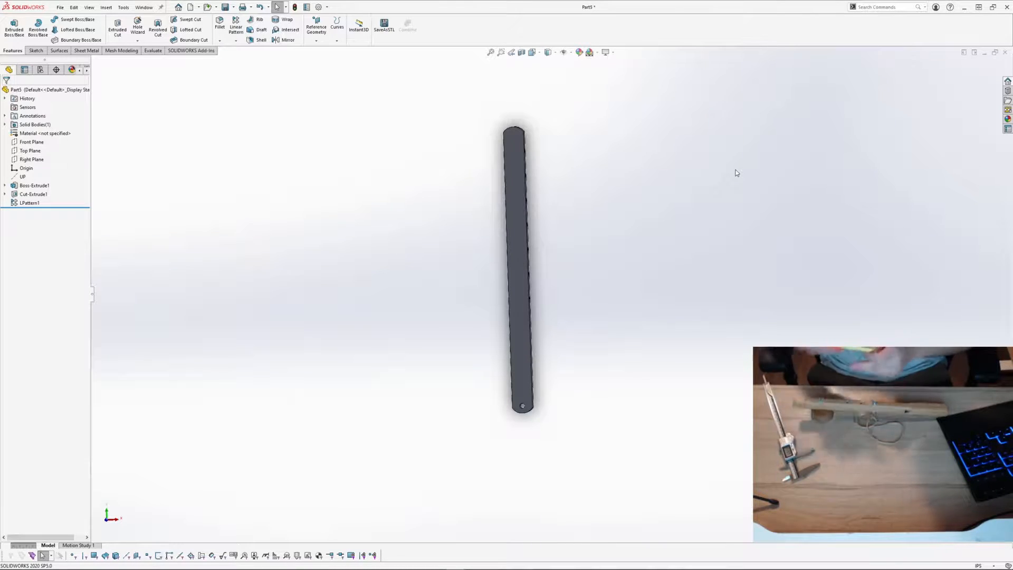
middle_drag(736, 172, 563, 232)
scroll(563, 237, down, 3)
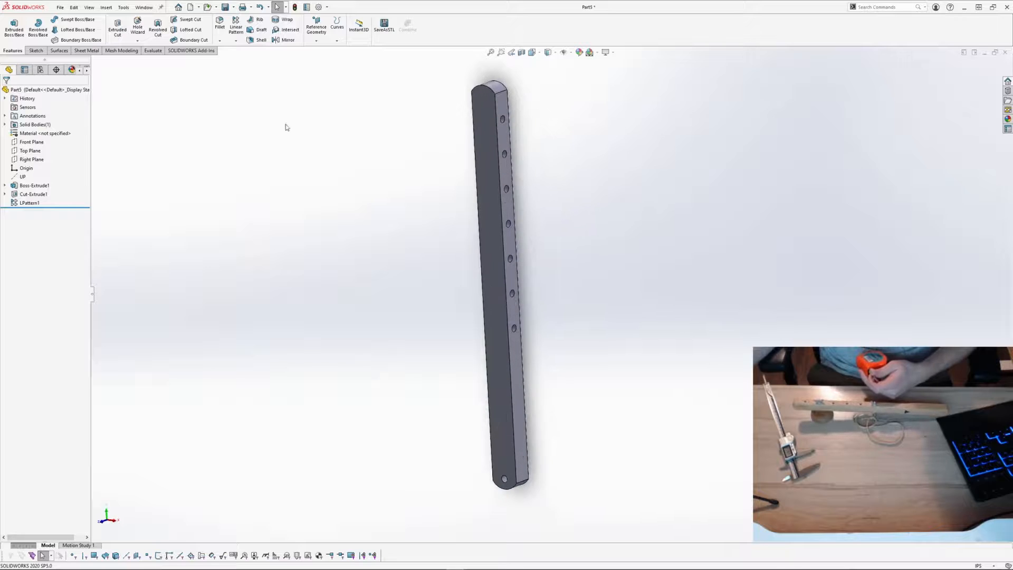
middle_drag(564, 304, 530, 276)
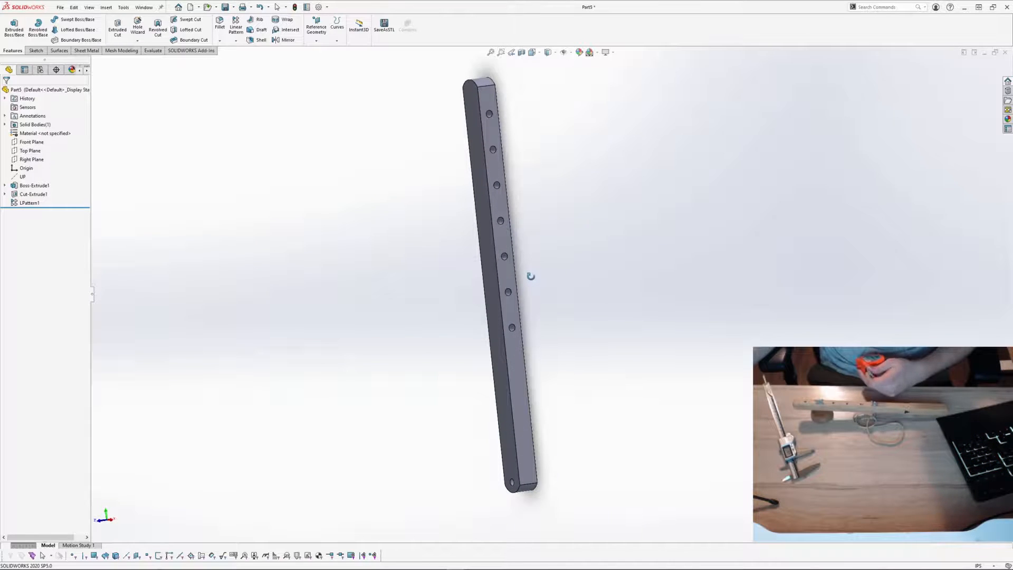
scroll(530, 276, up, 2)
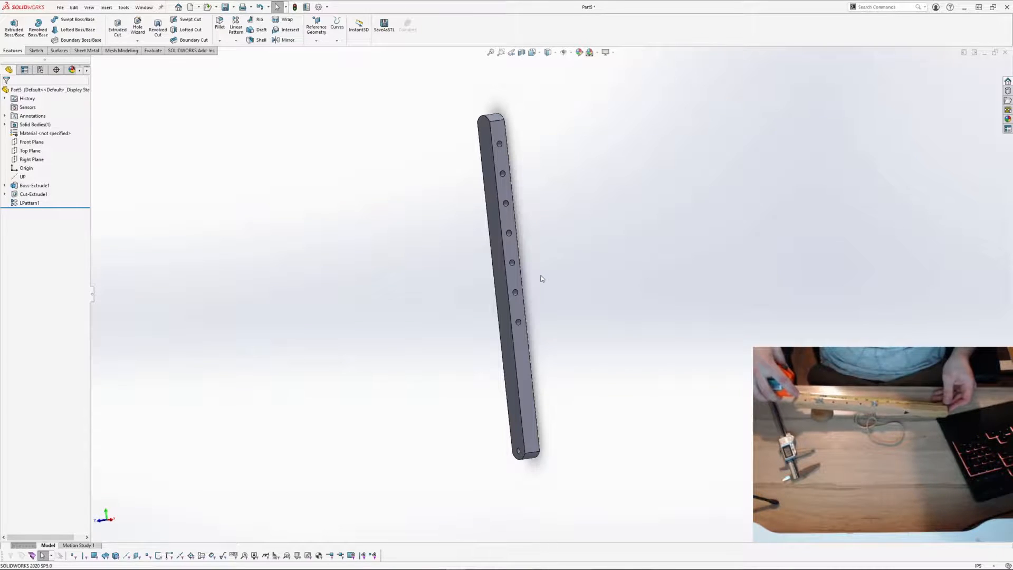
middle_drag(541, 279, 549, 371)
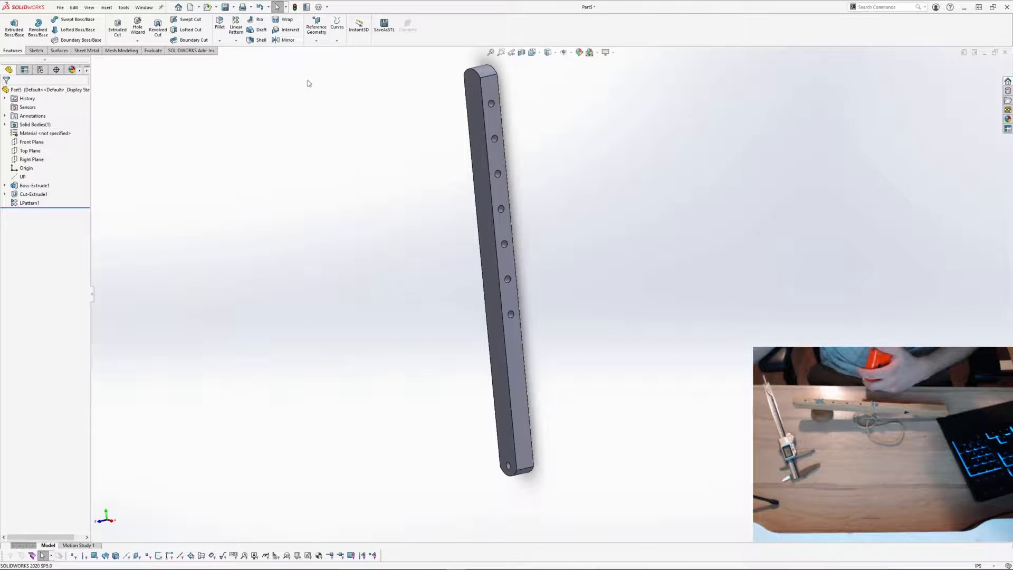
Step: Measure the distance from the lowest side hole to the bar's bottom end
click(153, 51)
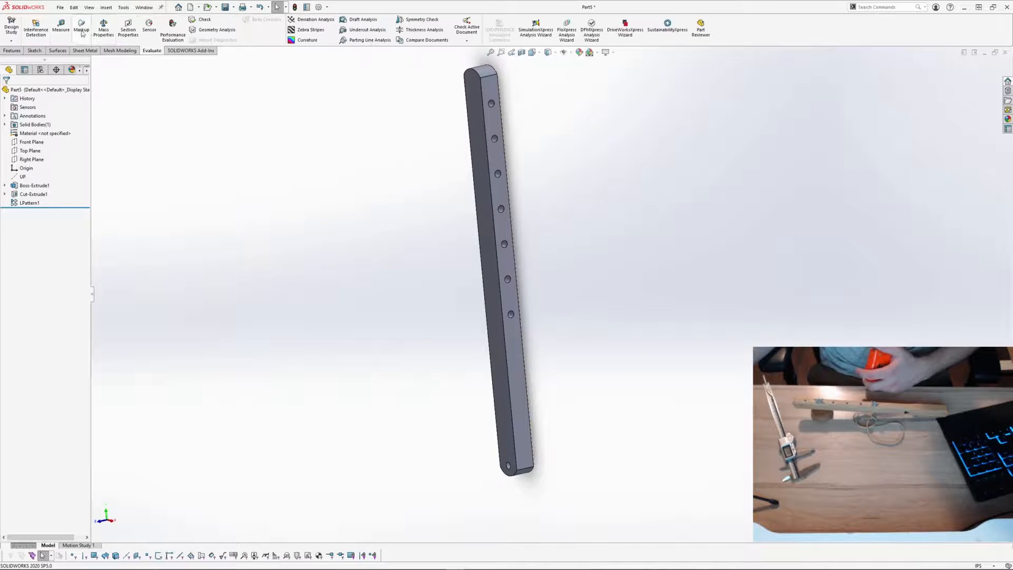
click(61, 26)
scroll(515, 317, down, 4)
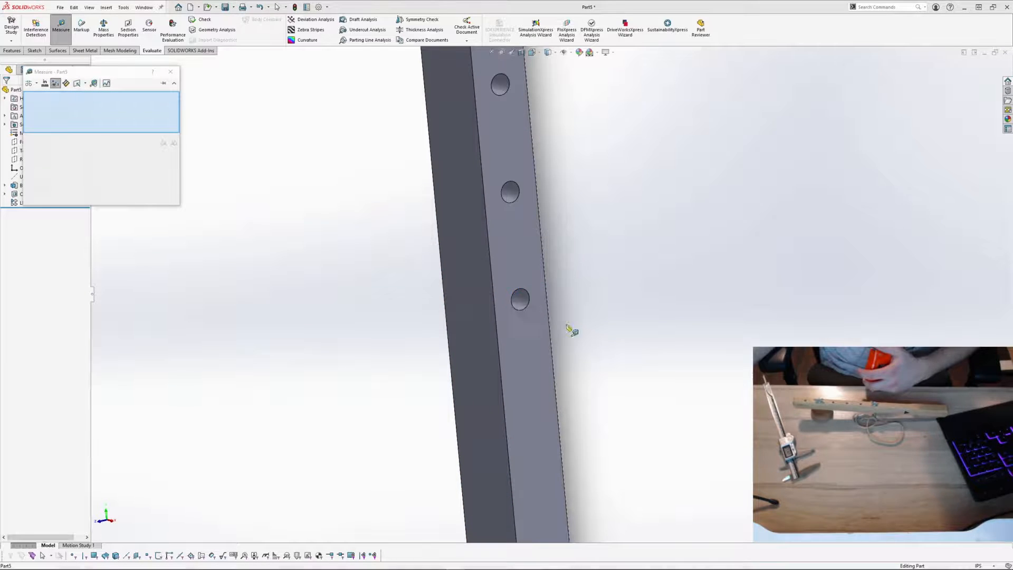
scroll(571, 330, up, 5)
click(536, 292)
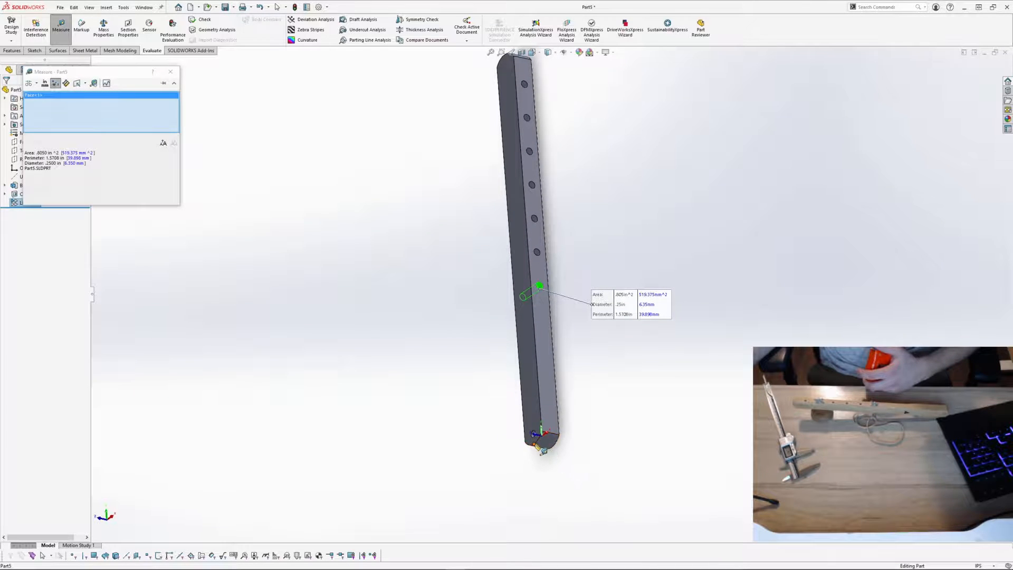
click(534, 444)
middle_drag(619, 297, 586, 377)
scroll(587, 360, down, 3)
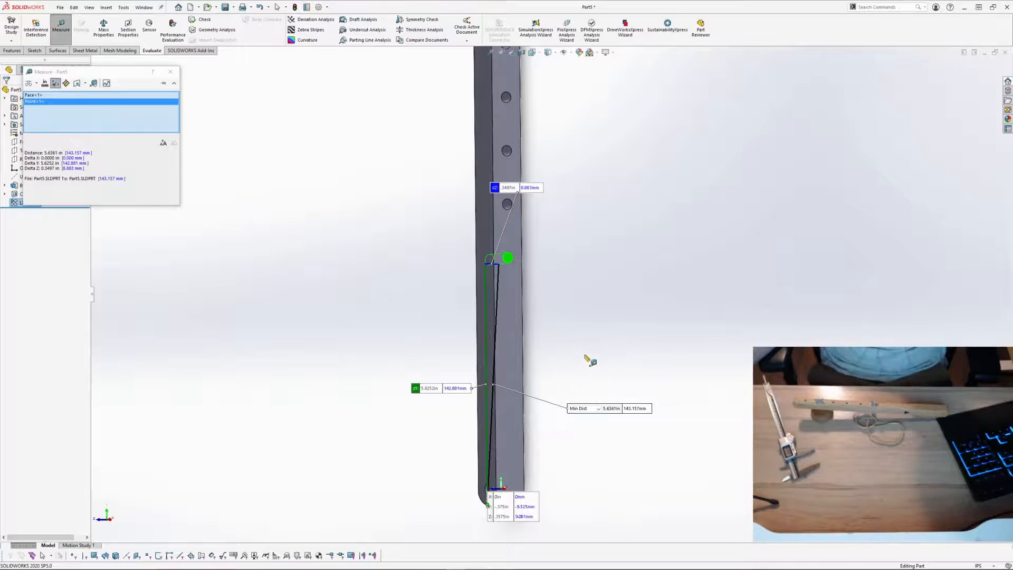
key(Escape)
scroll(560, 244, up, 4)
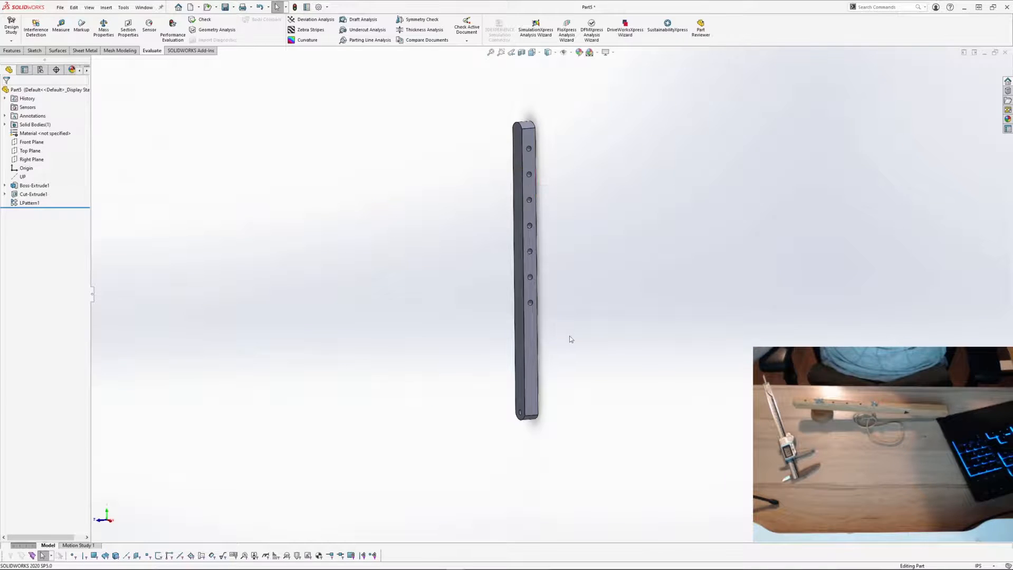
Step: Edit the linear pattern of side holes and reduce it to 6 instances
scroll(561, 316, down, 3)
click(498, 286)
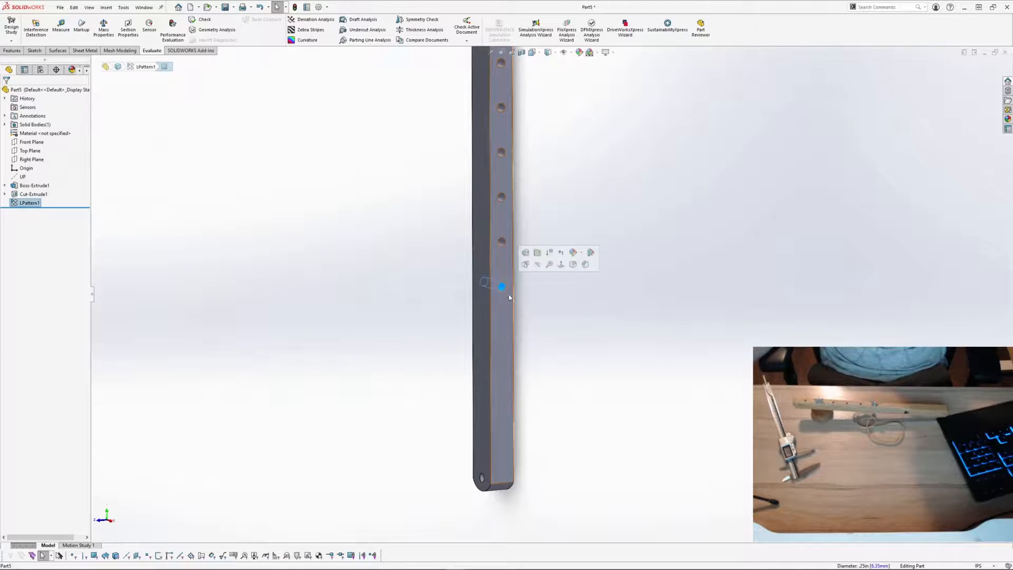
click(537, 252)
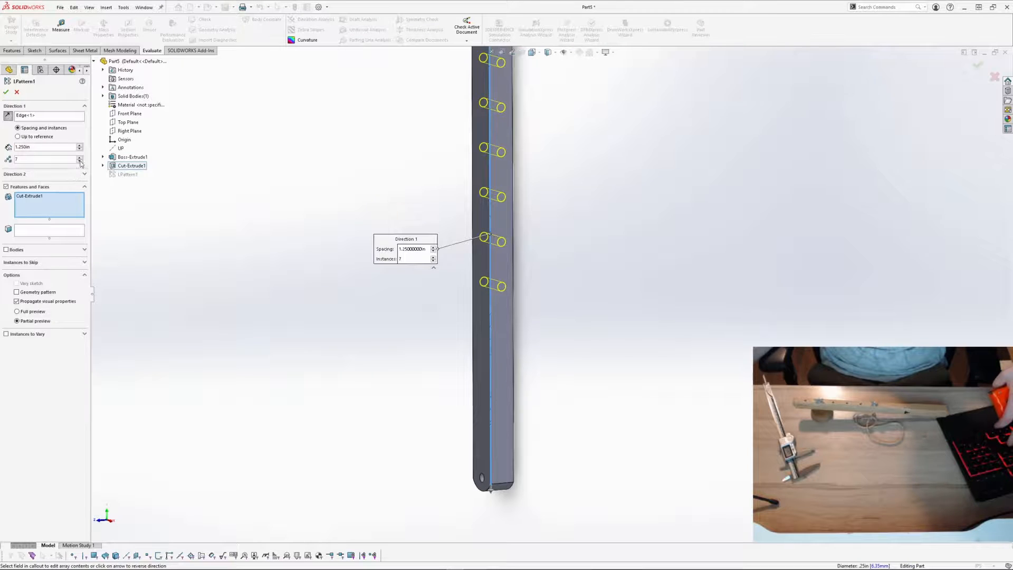
click(6, 92)
scroll(491, 192, up, 4)
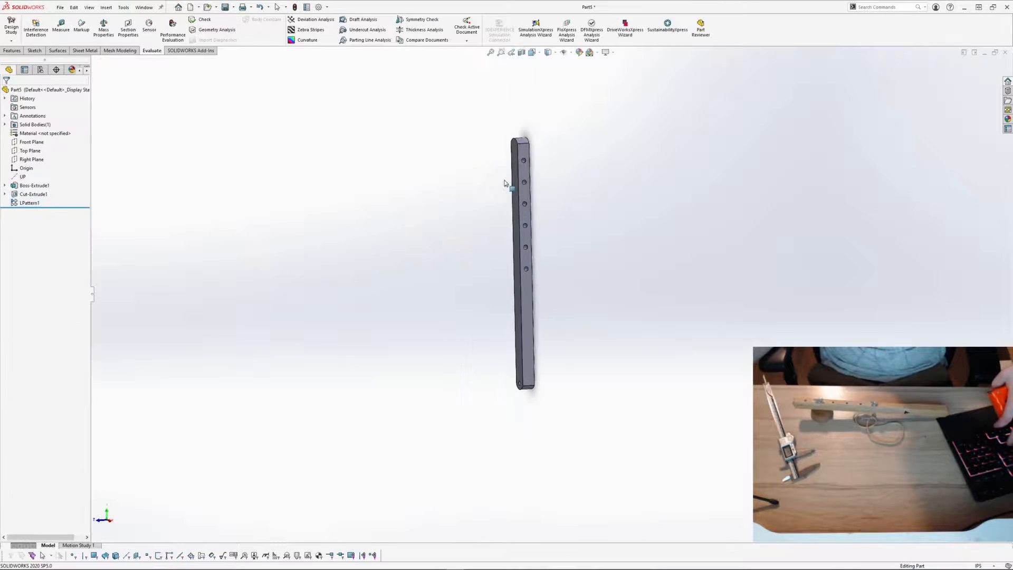
scroll(582, 263, down, 3)
middle_drag(580, 265, 610, 263)
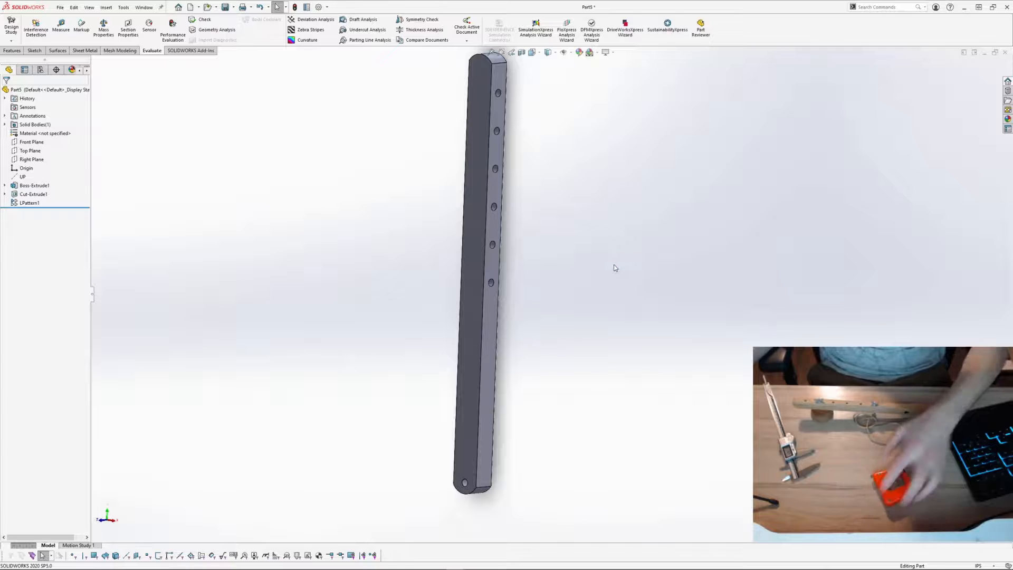
mouse_move(583, 223)
middle_down()
mouse_move(570, 239)
mouse_move(565, 230)
middle_up()
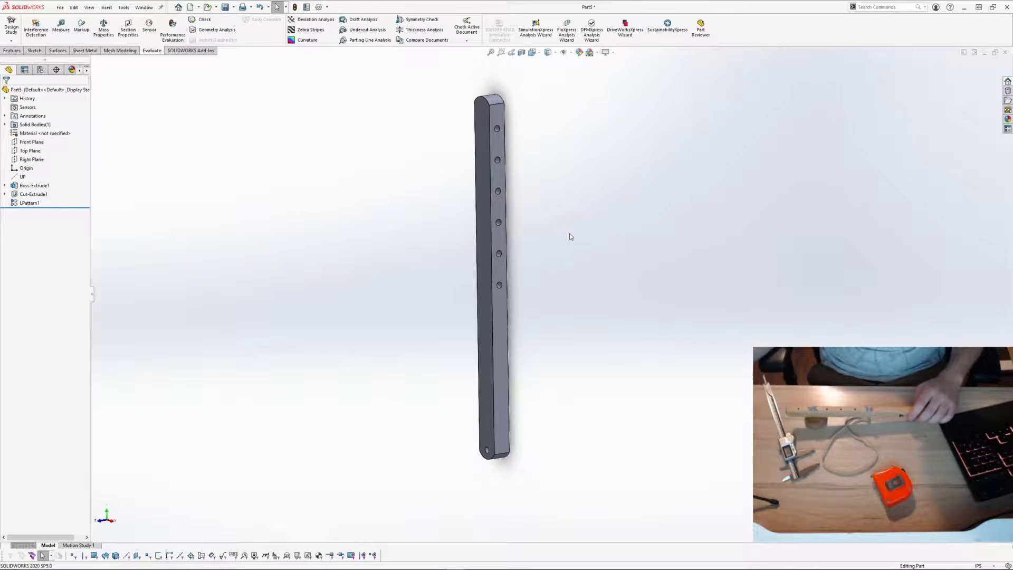
middle_drag(571, 237, 559, 251)
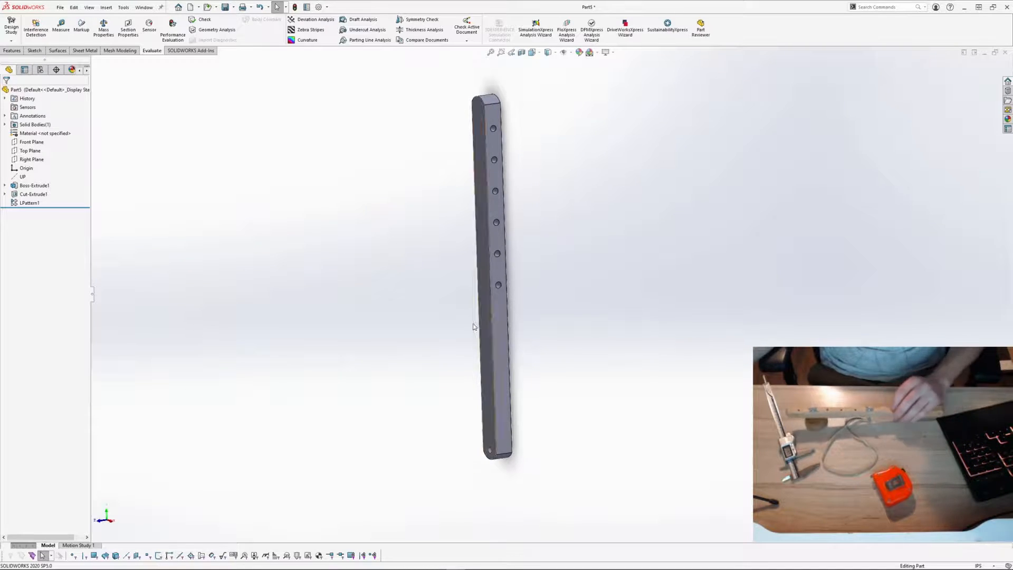
middle_drag(475, 324, 438, 282)
scroll(558, 312, down, 2)
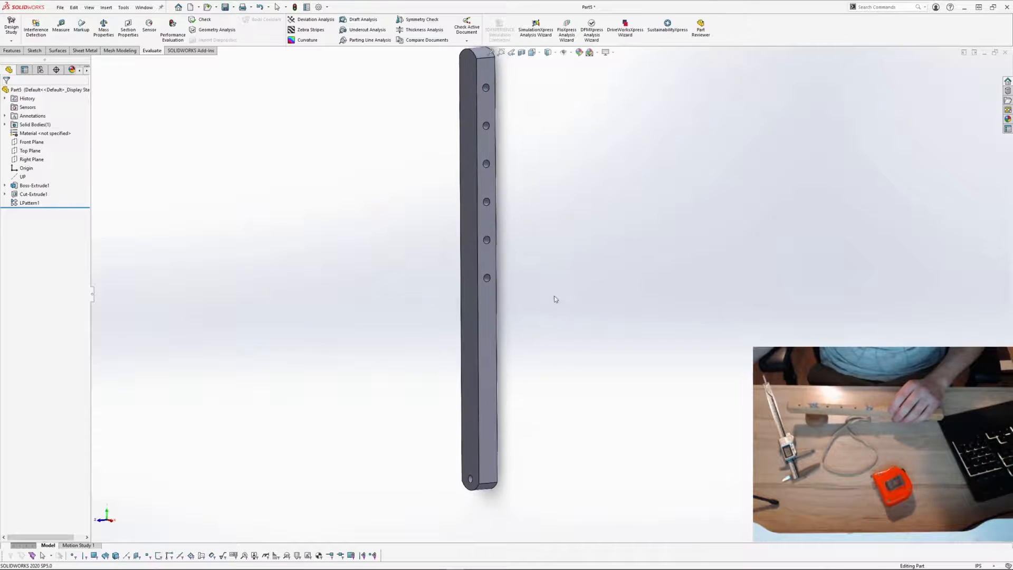
click(12, 50)
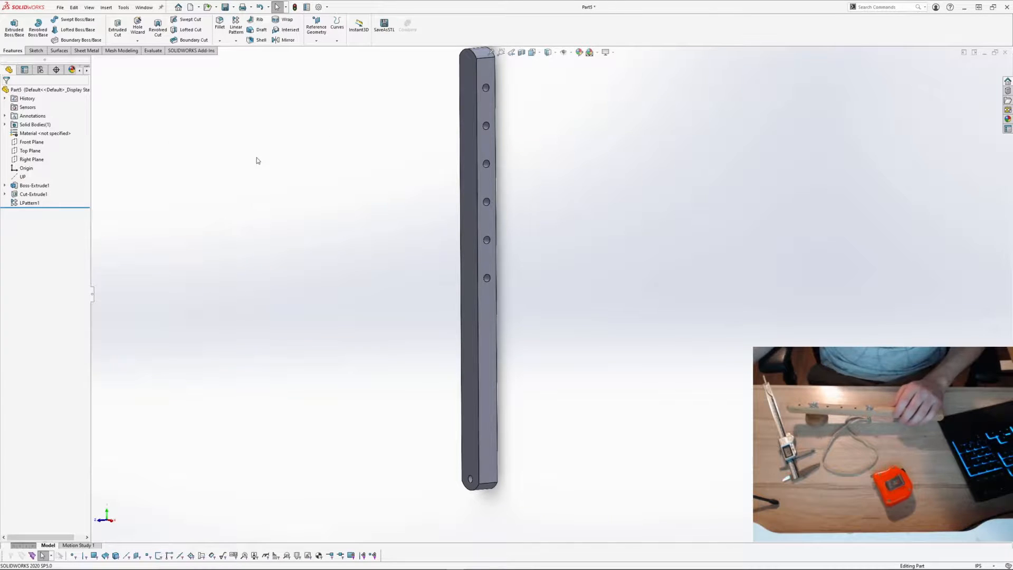
ctrl+middle_drag(496, 49, 538, 163)
scroll(537, 263, down, 1)
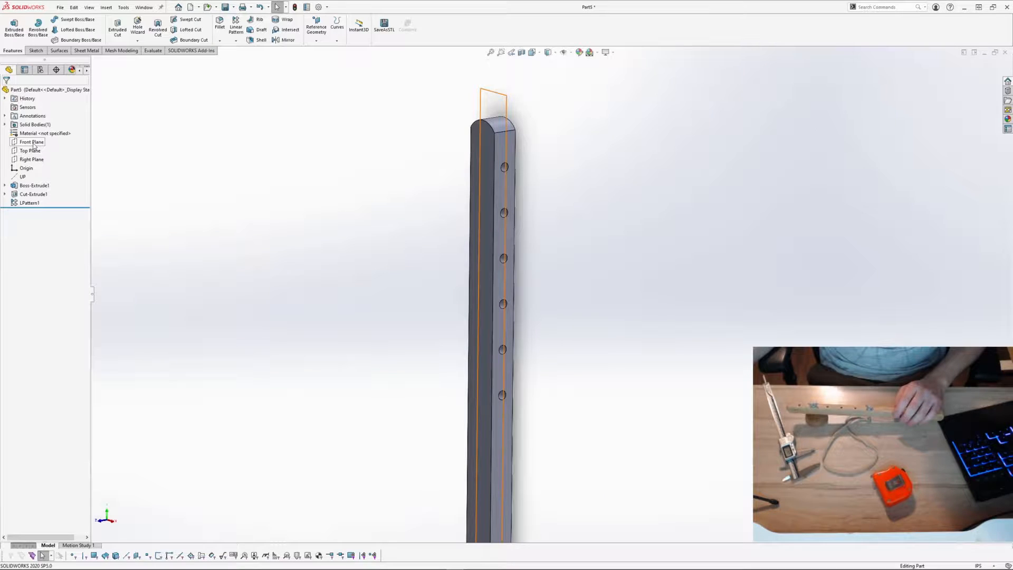
scroll(593, 329, up, 2)
scroll(586, 353, down, 2)
scroll(568, 387, up, 2)
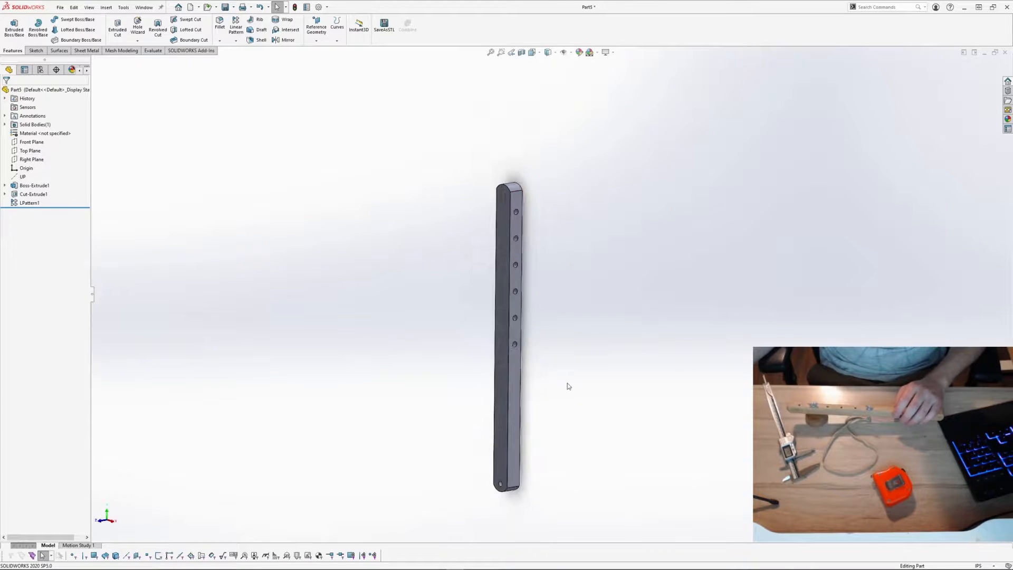
scroll(522, 380, down, 1)
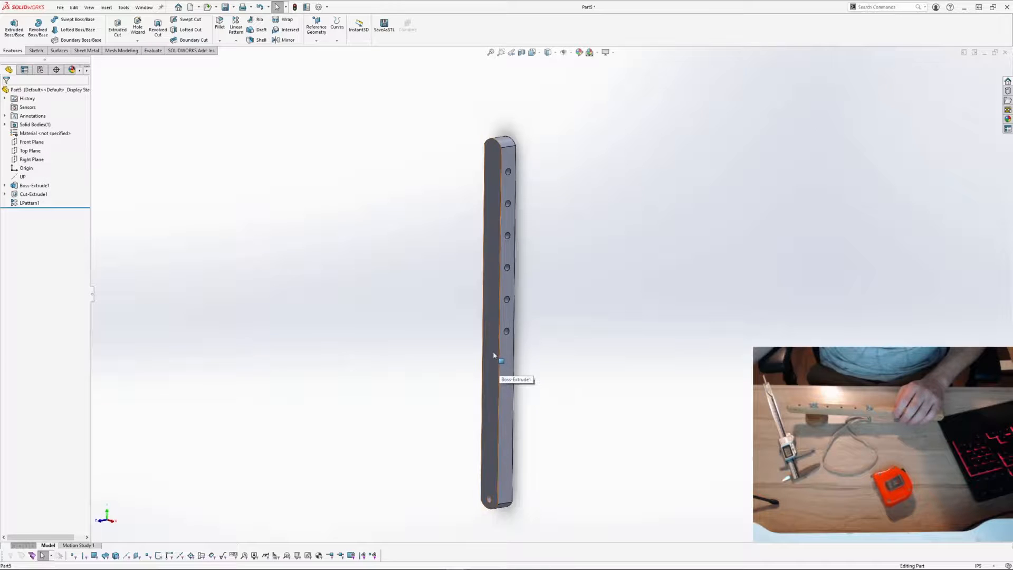
Step: Start a sketch on the bar's wide side face and draw a vertical line along its long edge beside the holes
click(493, 350)
click(498, 359)
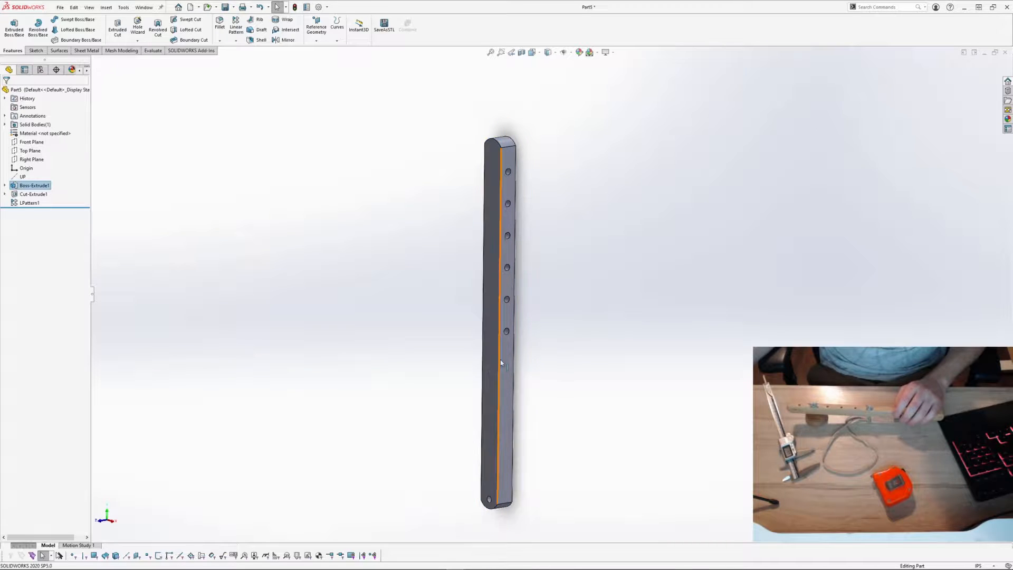
click(489, 352)
click(524, 330)
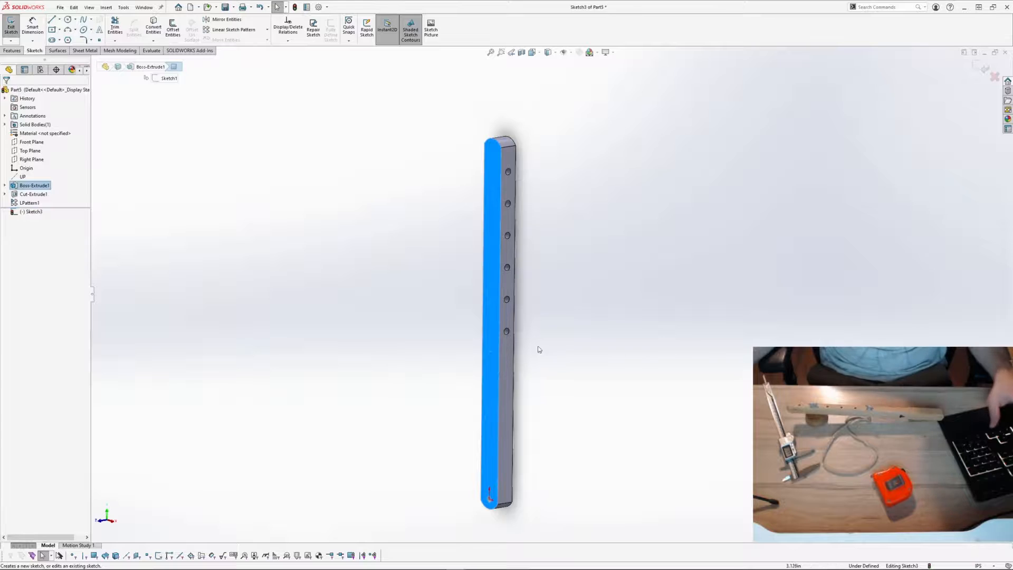
click(604, 360)
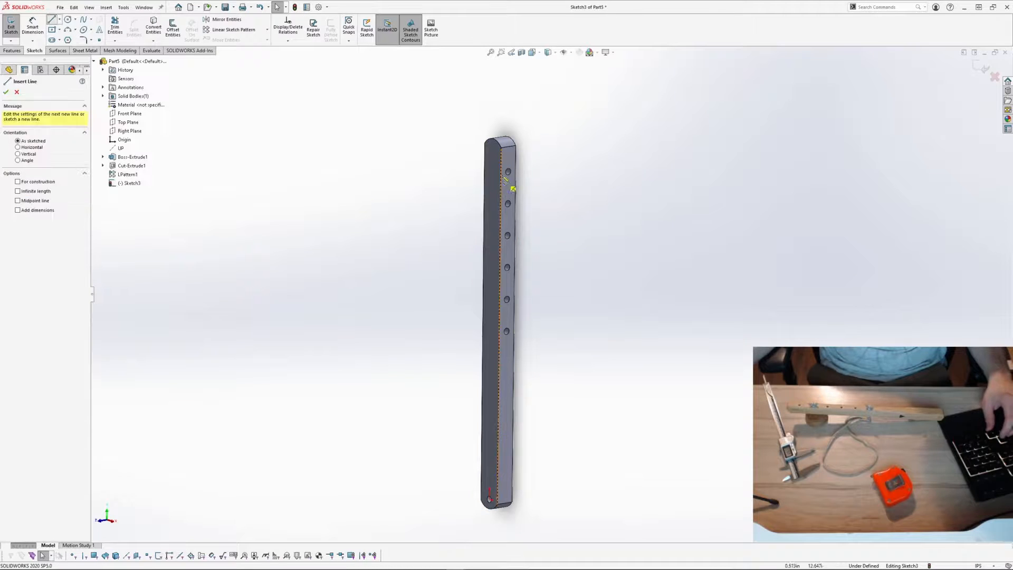
click(501, 161)
click(498, 428)
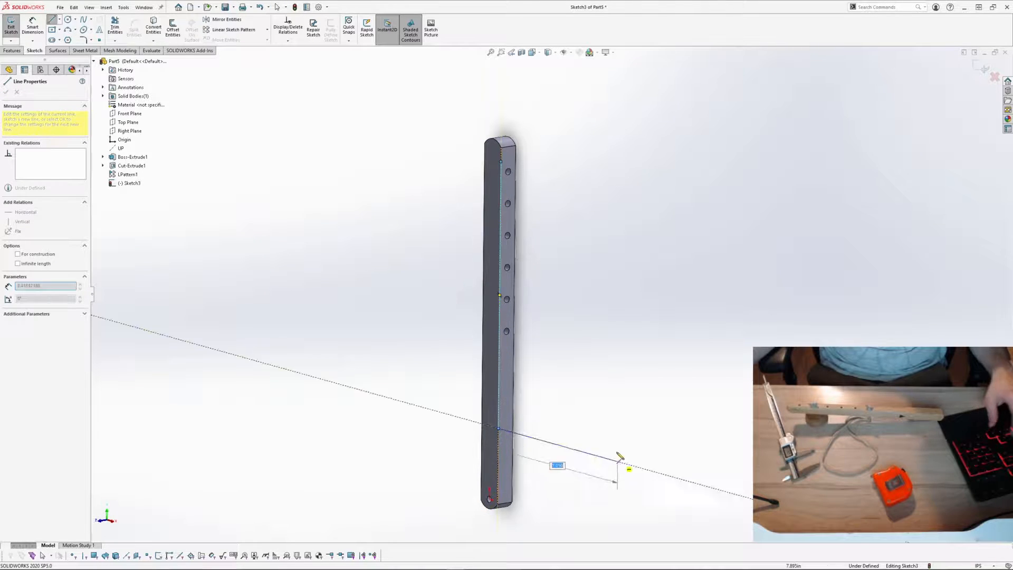
key(Escape)
Step: Attach the sketched line's upper endpoint to the corner where the rounded top begins
scroll(507, 187, up, 4)
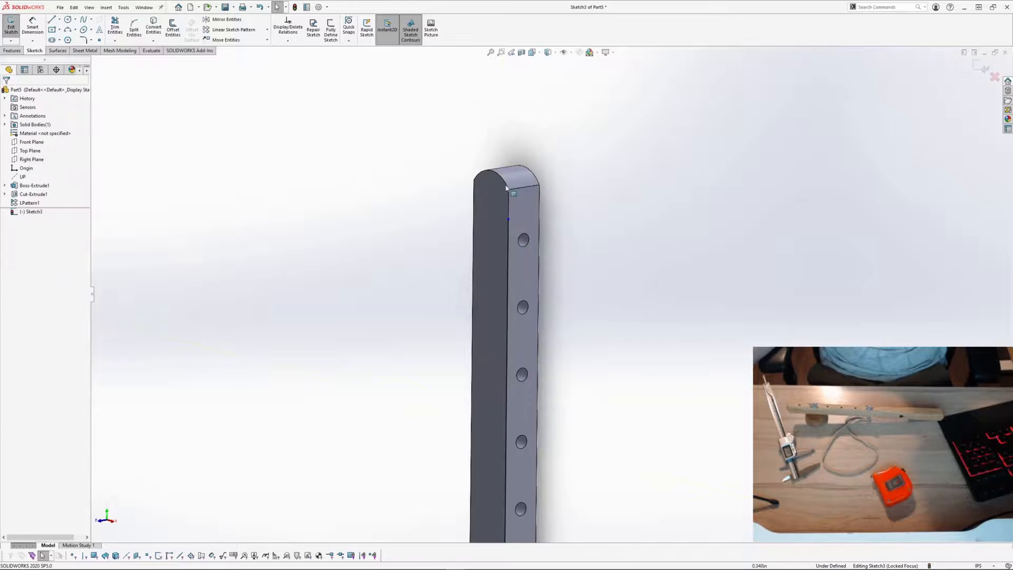
click(508, 219)
click(540, 211)
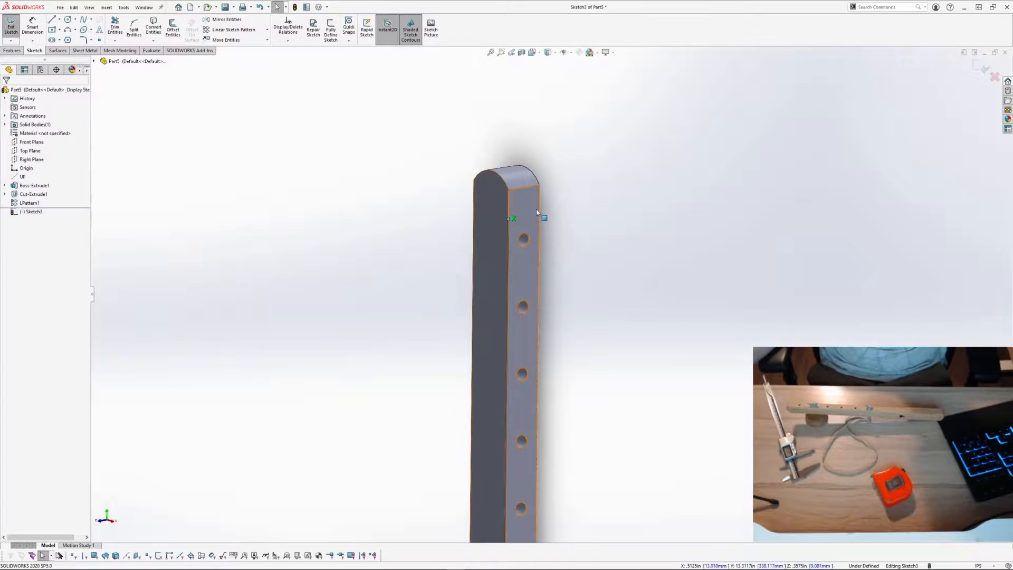
click(510, 192)
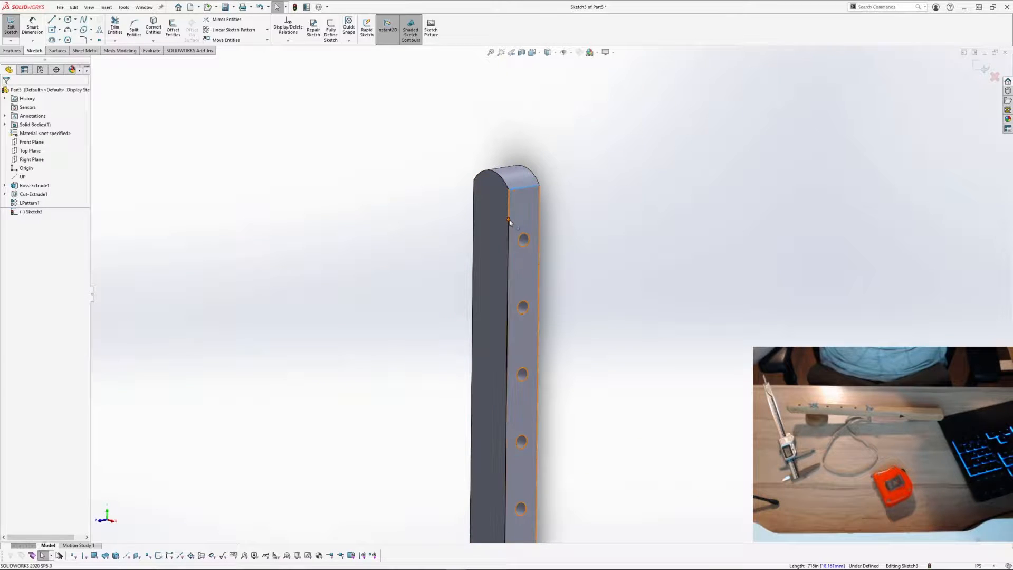
ctrl+click(509, 220)
click(569, 196)
click(575, 250)
Step: Convert the rounded top edge of the side face into a sketch arc
scroll(507, 215, down, 3)
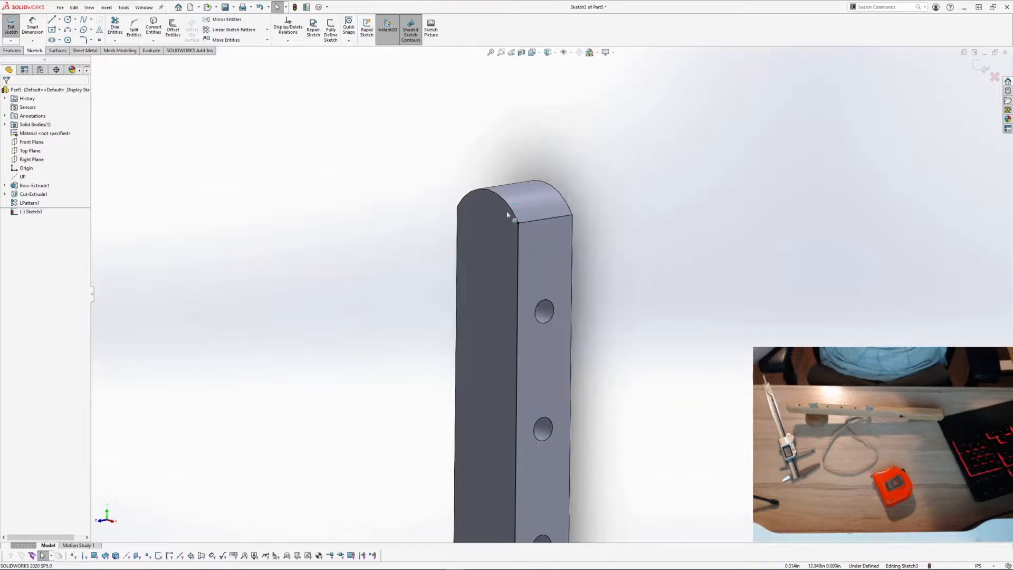
click(510, 207)
click(162, 33)
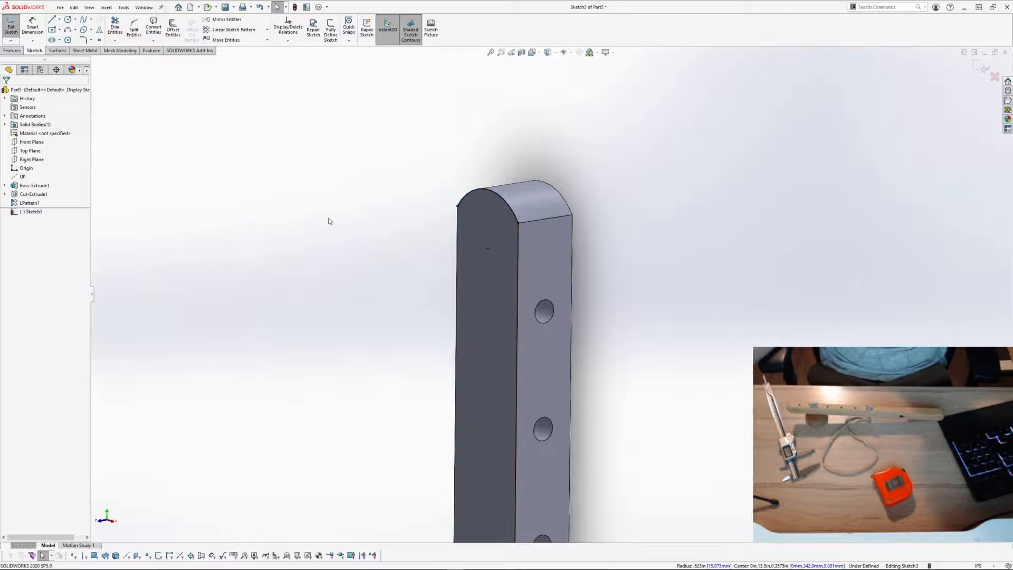
Step: Draw a line from the arc's free end down the opposite long edge and close the profile across to the first line
scroll(522, 342, up, 5)
middle_drag(522, 343, 613, 397)
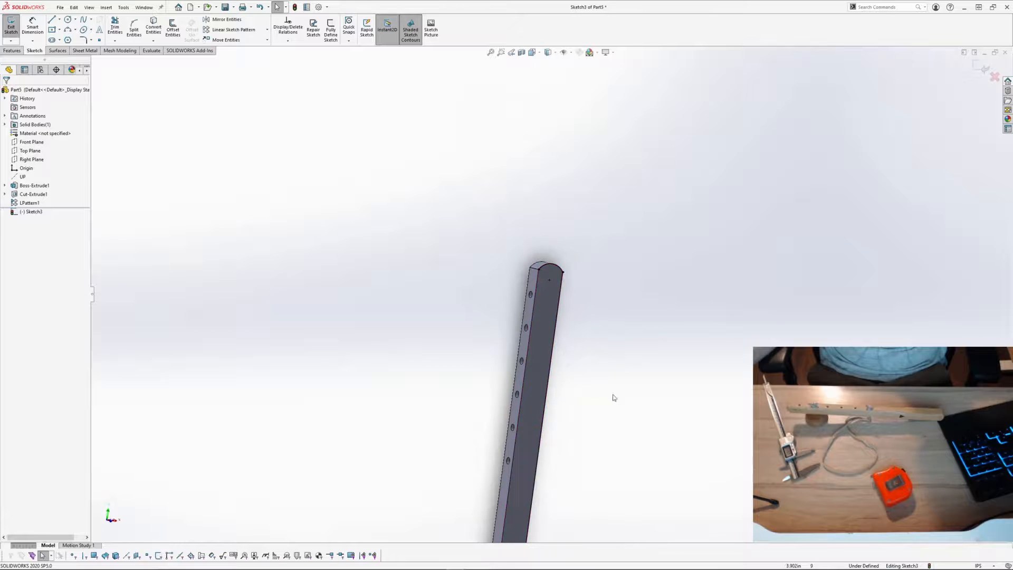
click(54, 24)
click(538, 270)
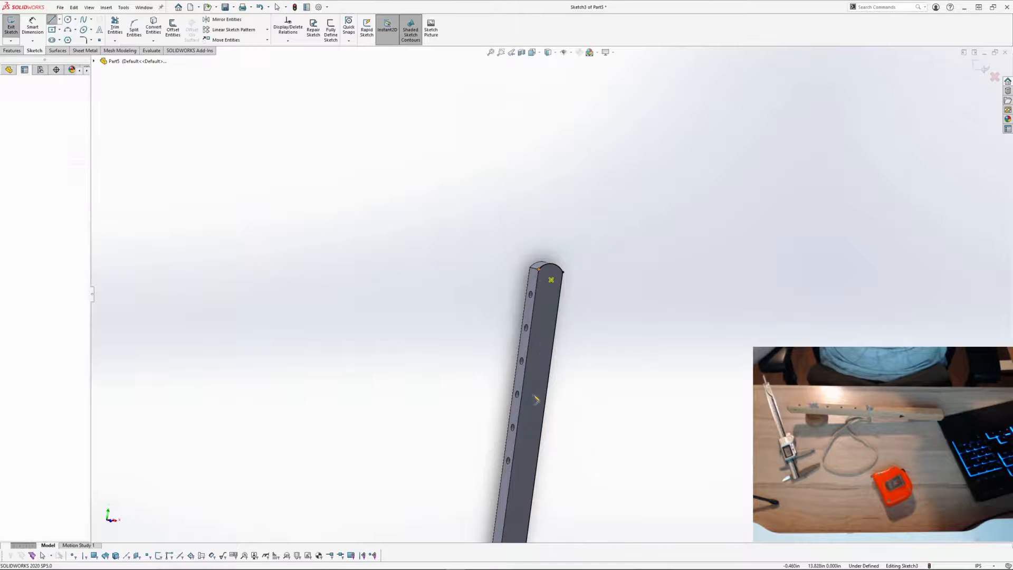
scroll(537, 402, up, 7)
scroll(544, 360, down, 5)
click(540, 337)
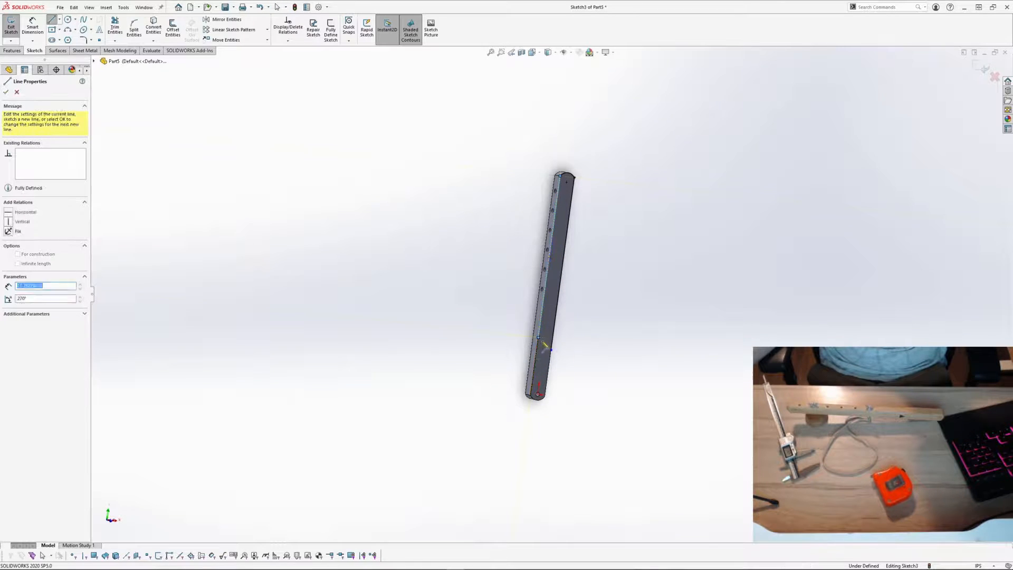
key(Escape)
Step: Make the two lower endpoints of the profile level with a horizontal relation
middle_drag(620, 294, 553, 316)
scroll(547, 348, down, 4)
scroll(610, 339, down, 2)
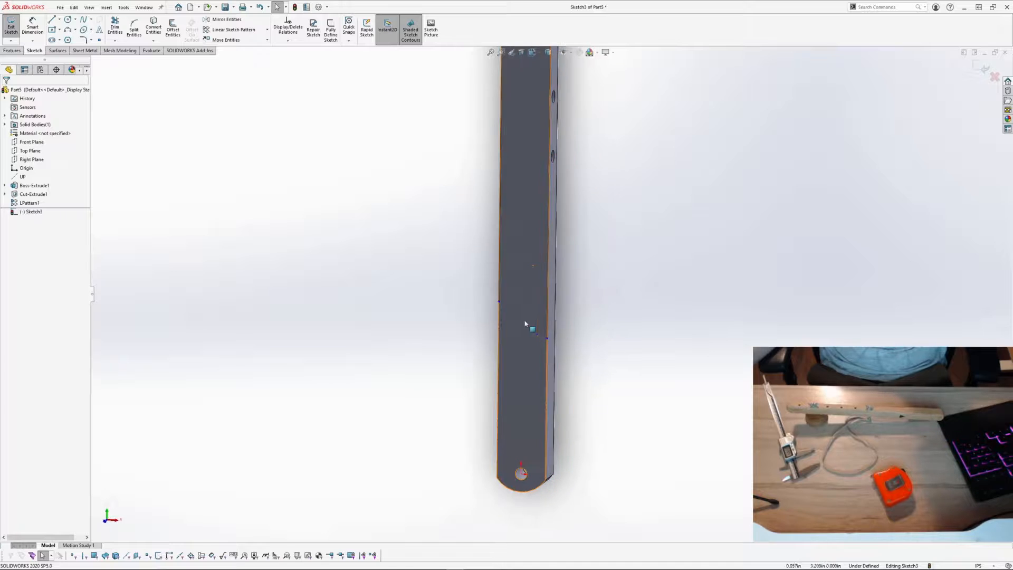
click(499, 303)
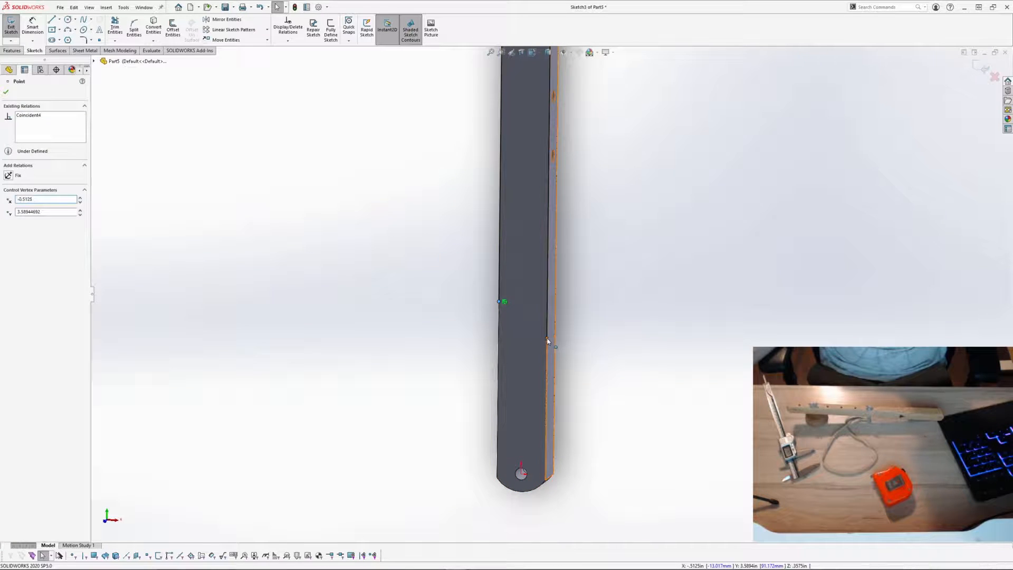
ctrl+click(547, 339)
click(572, 305)
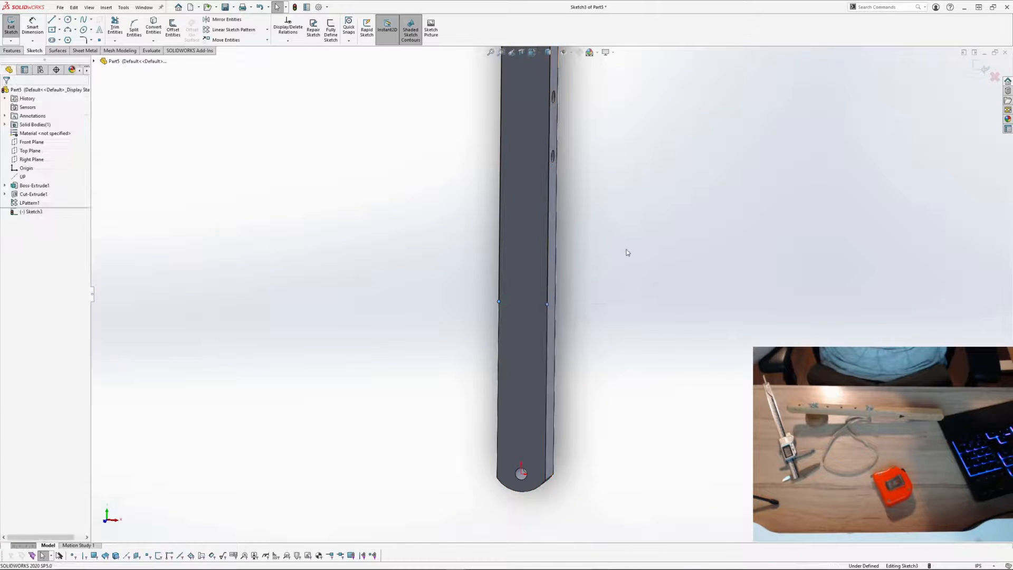
Step: Try moving the profile's lower line up the bar to about 4.5 in above the origin
middle_drag(626, 251, 544, 306)
click(541, 306)
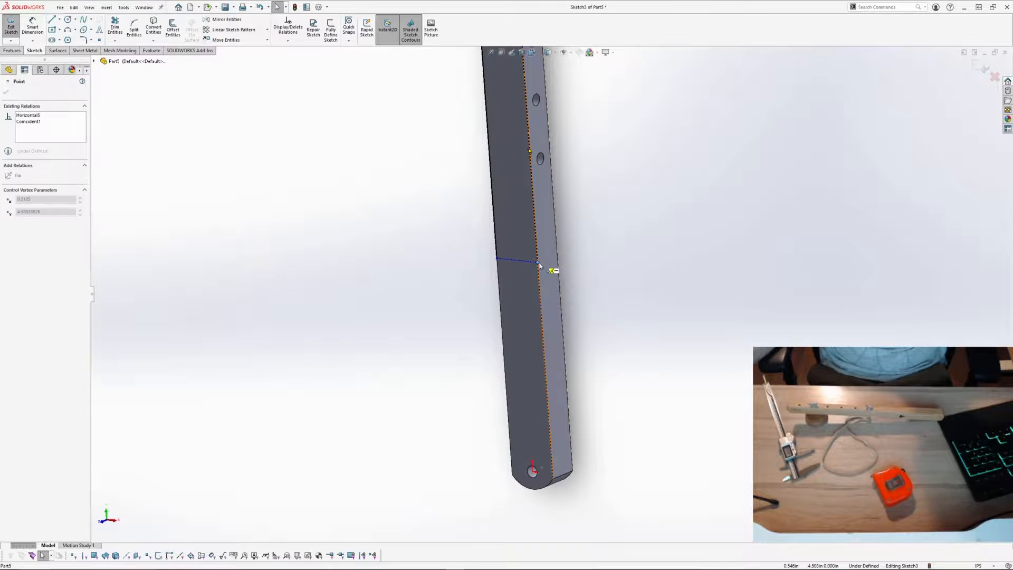
middle_drag(682, 344, 698, 338)
click(673, 333)
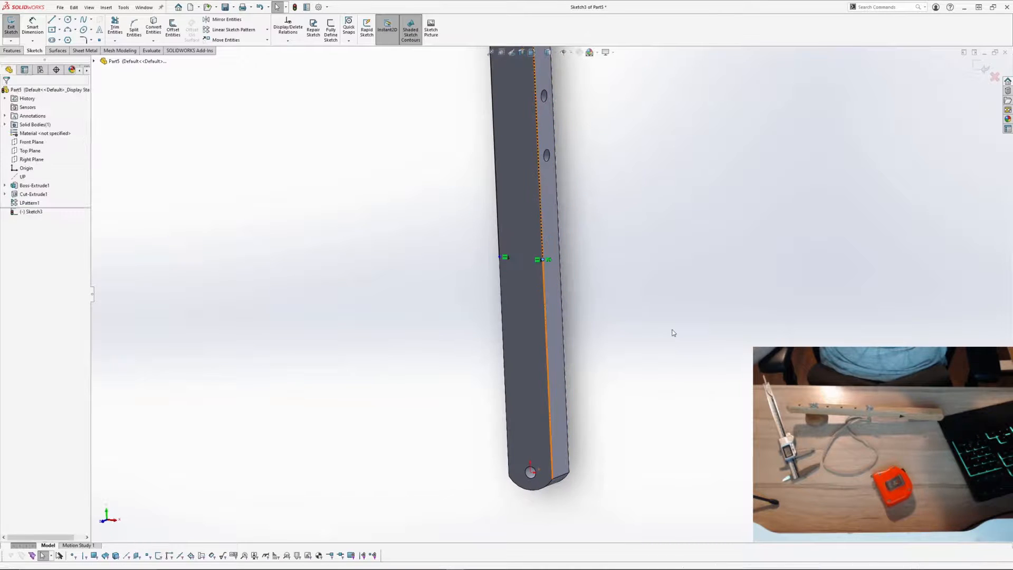
Step: Dimension the profile's lower endpoint from the arc of the bar's rounded bottom end at 3.875 in
middle_drag(656, 334, 568, 237)
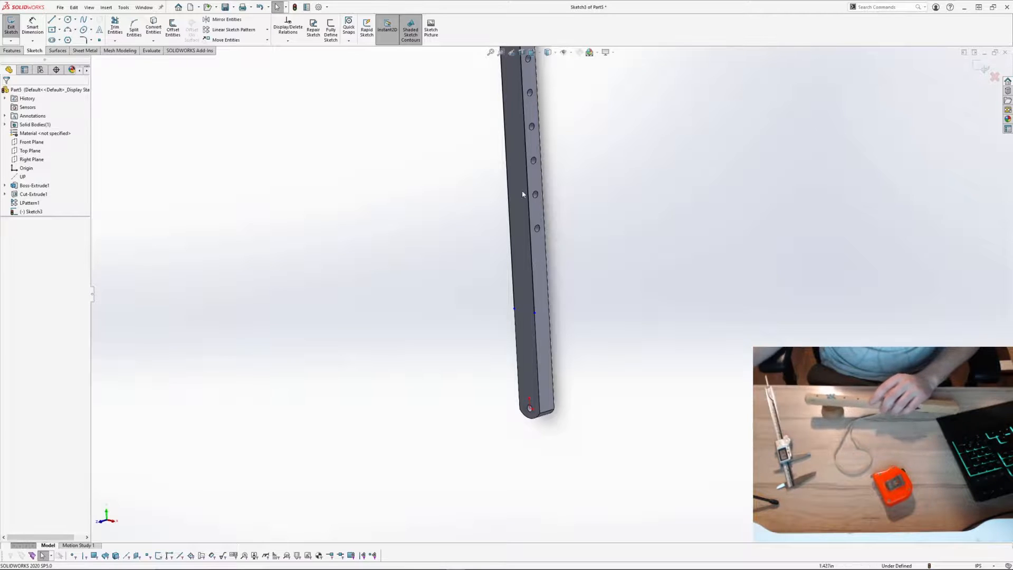
click(32, 28)
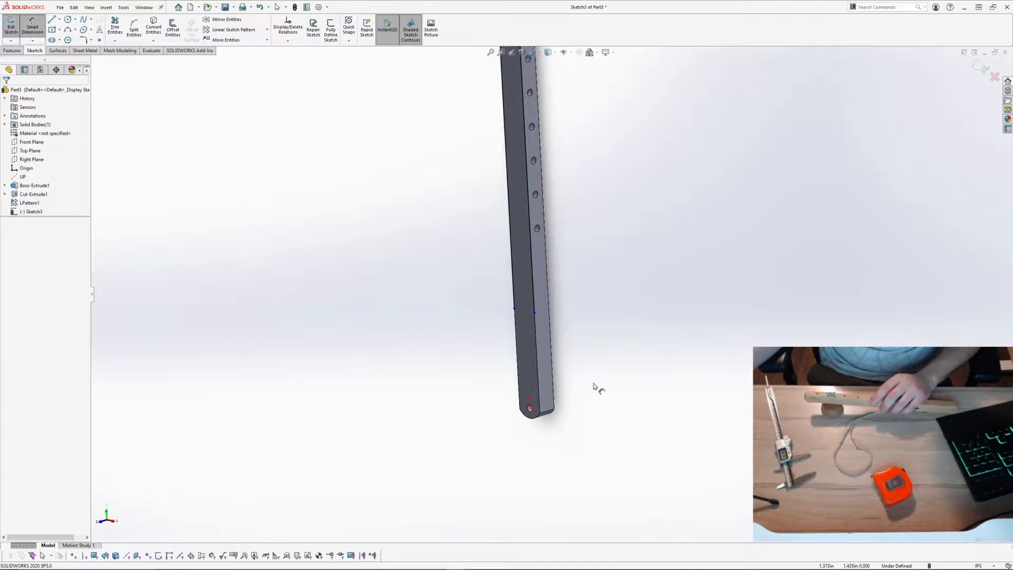
click(534, 313)
click(535, 421)
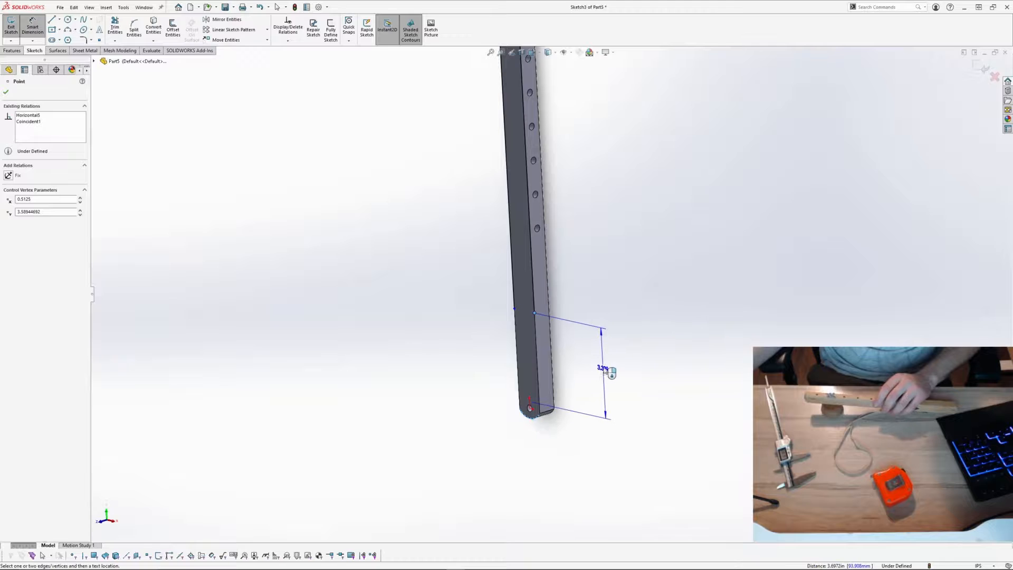
click(607, 359)
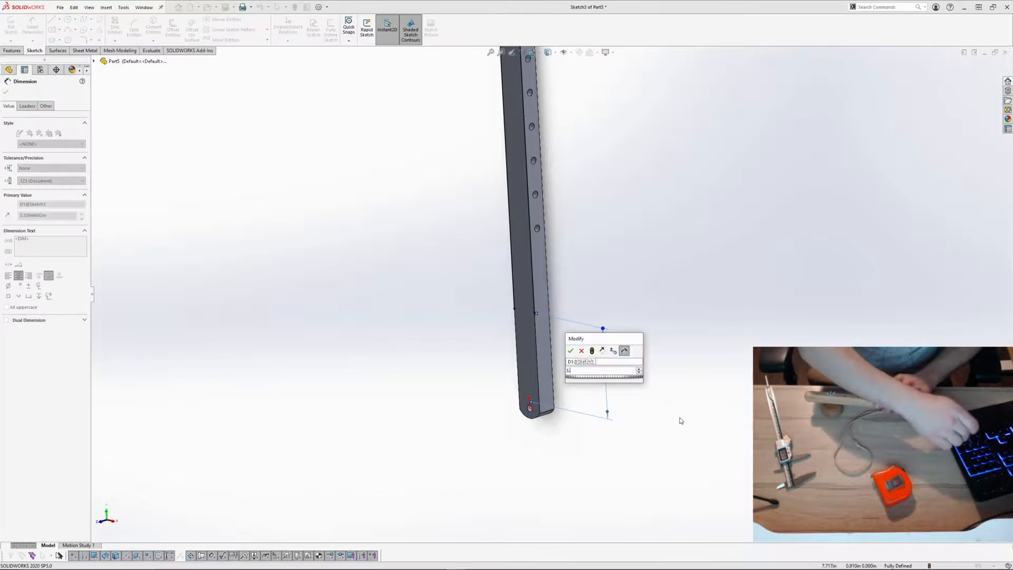
key(Return)
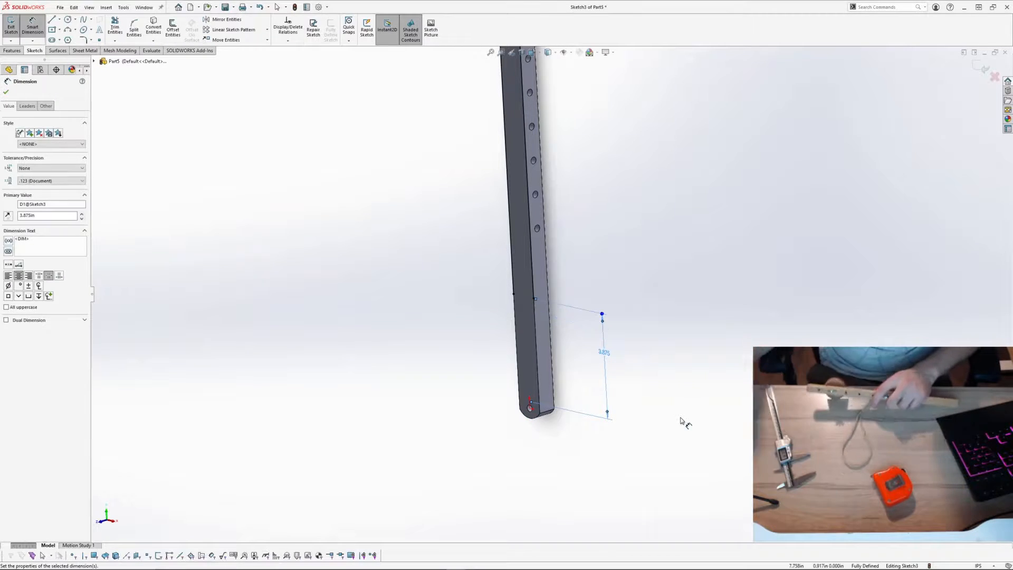
key(Escape)
key(Escape)
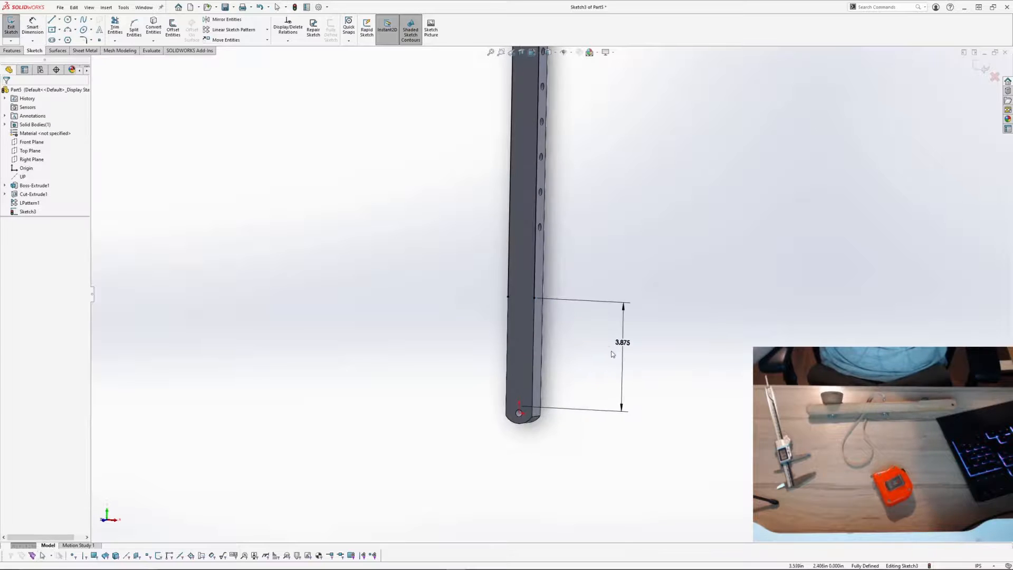
Step: Change the arc condition of the vertical dimension so it measures to the outermost point of the bottom arc instead of its center
key(ctrl+8)
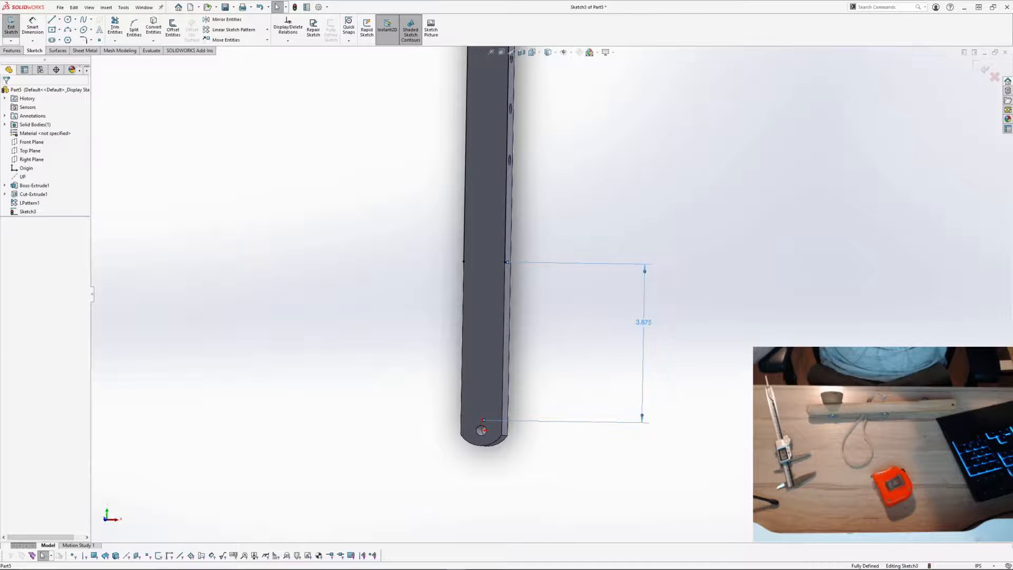
double_click(644, 320)
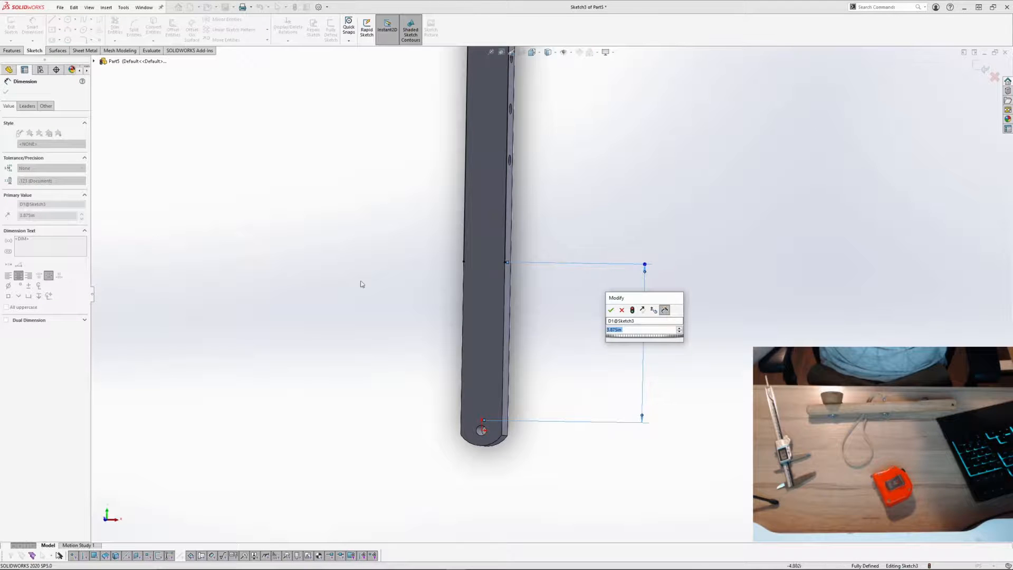
click(611, 311)
click(26, 106)
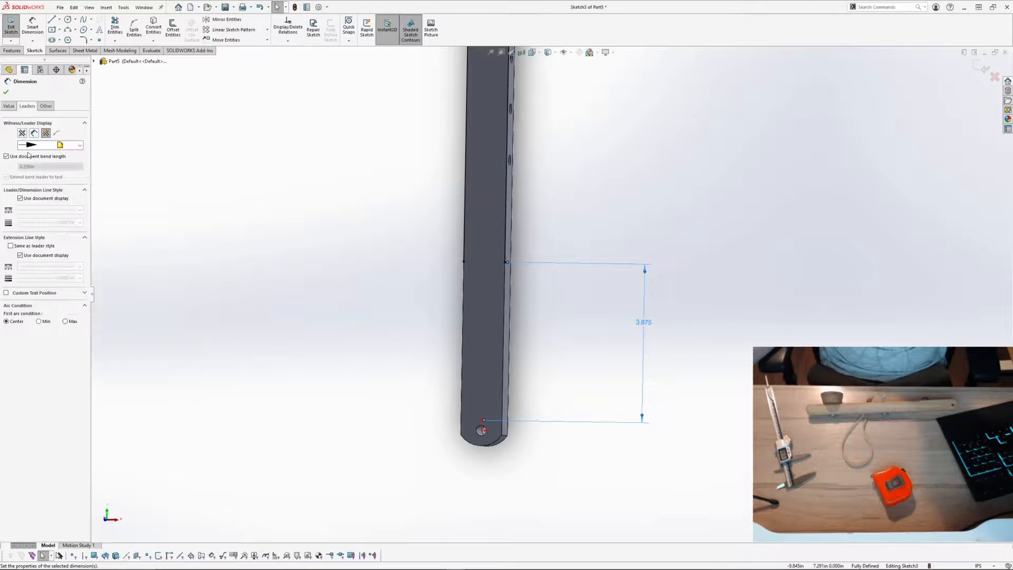
click(6, 93)
Step: Set the distance from the bar's bottom end to the profile's lower endpoint to 3.875 in and close the sketch
double_click(644, 333)
text(3)
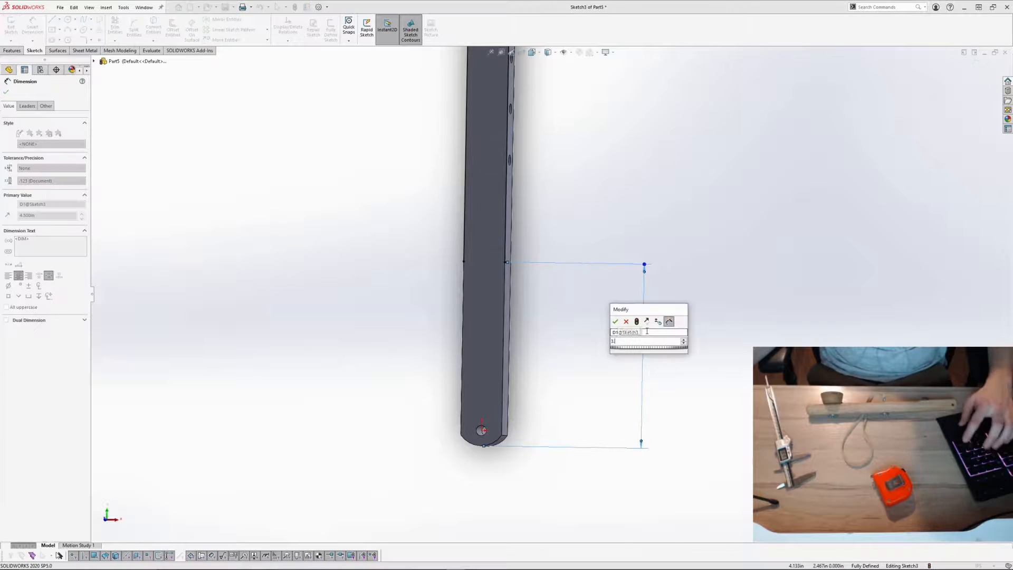
text(.785)
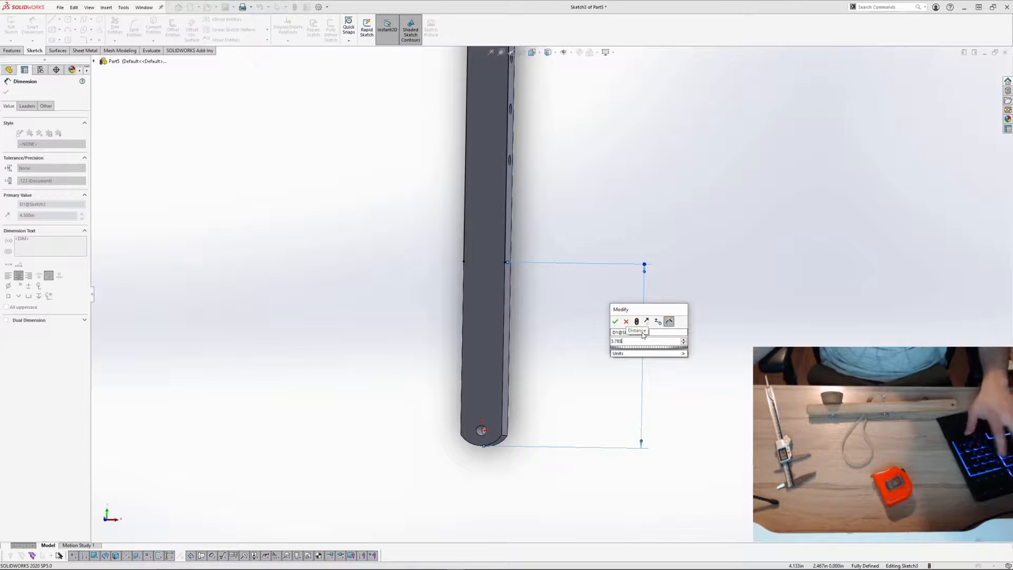
key(BackSpace)
key(BackSpace)
key(BackSpace)
key(BackSpace)
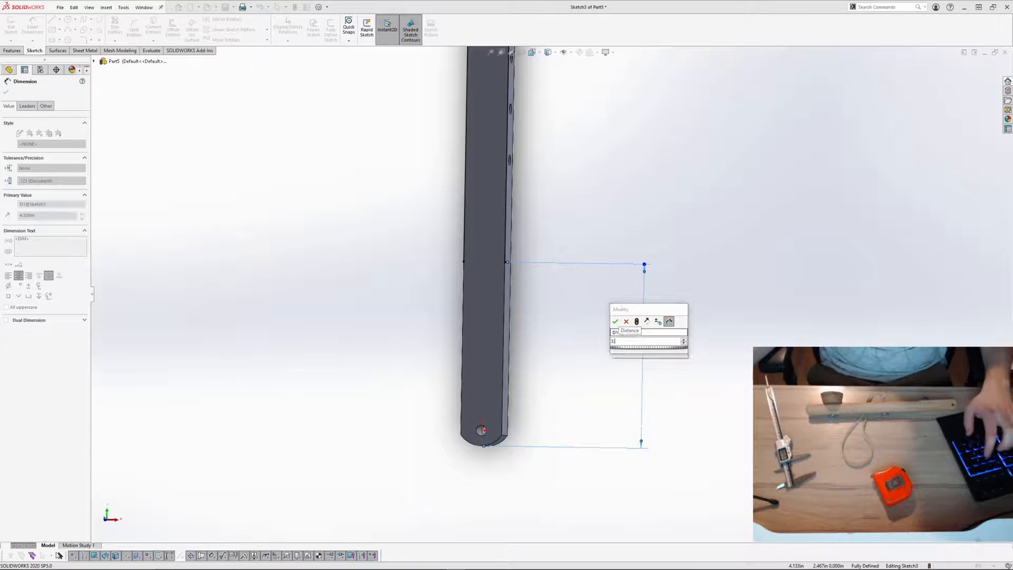
text(.875)
key(Return)
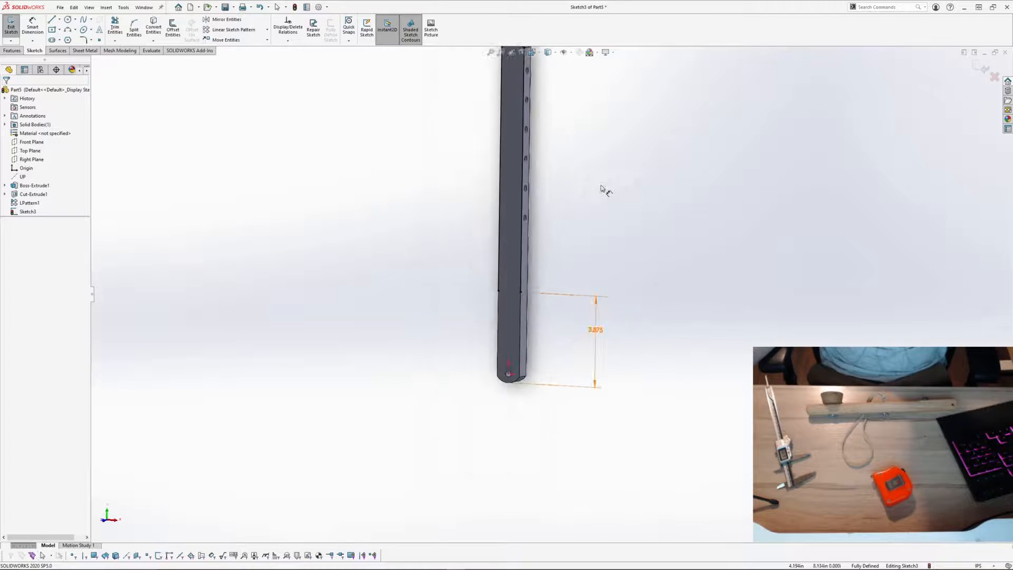
middle_drag(601, 188, 556, 253)
scroll(523, 348, down, 3)
middle_drag(526, 346, 510, 344)
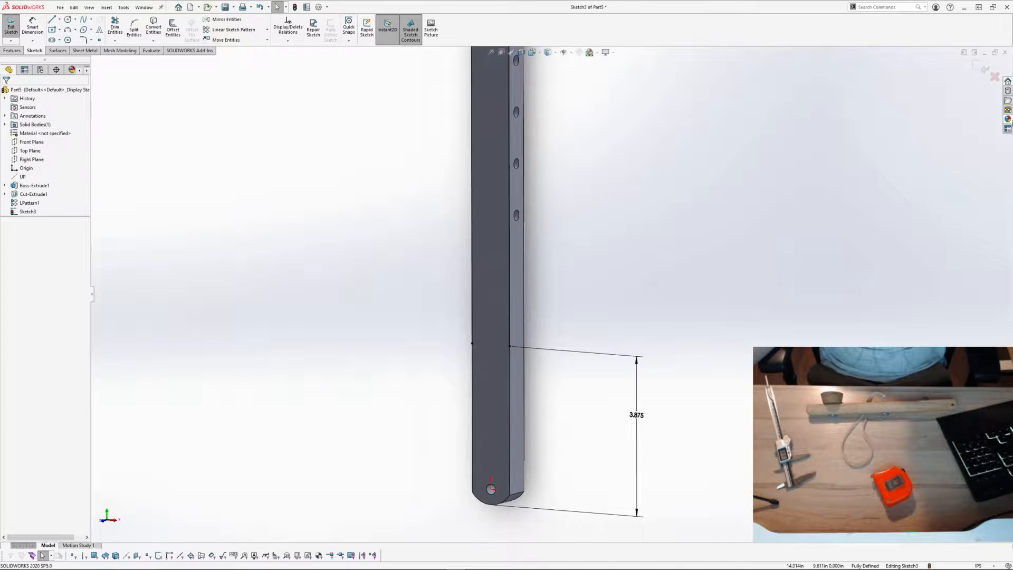
click(982, 70)
Step: Create a reference plane parallel to the Top Plane through the lower endpoint of the side-face profile
scroll(606, 315, up, 3)
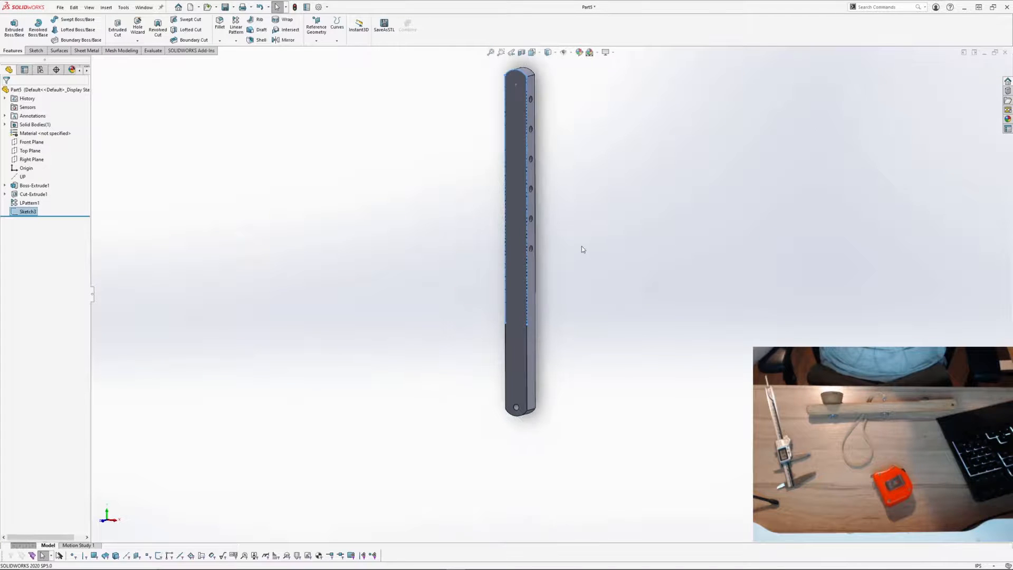
mouse_move(581, 251)
middle_down()
mouse_move(538, 232)
mouse_move(579, 247)
middle_up()
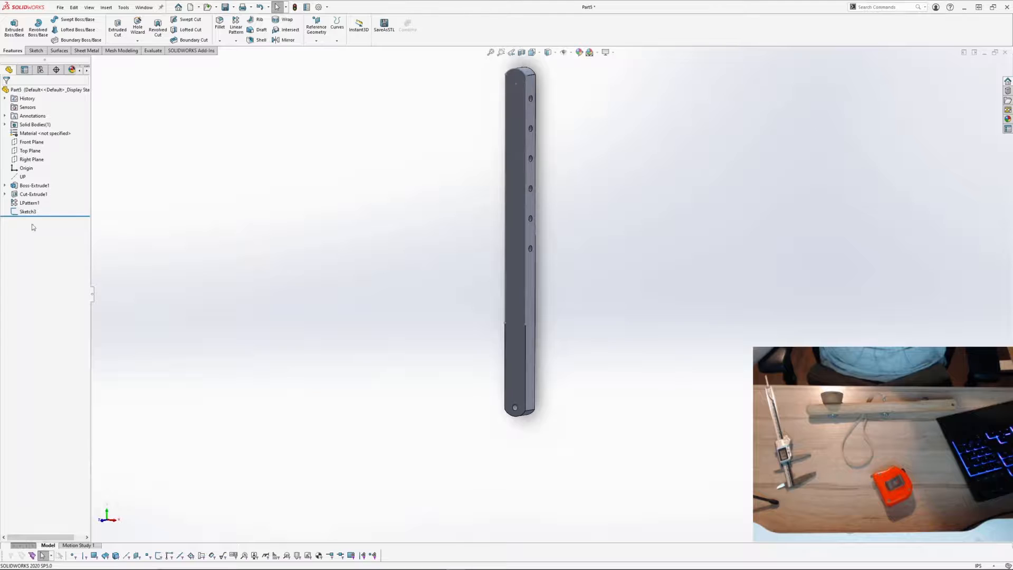
click(30, 150)
click(312, 26)
click(321, 51)
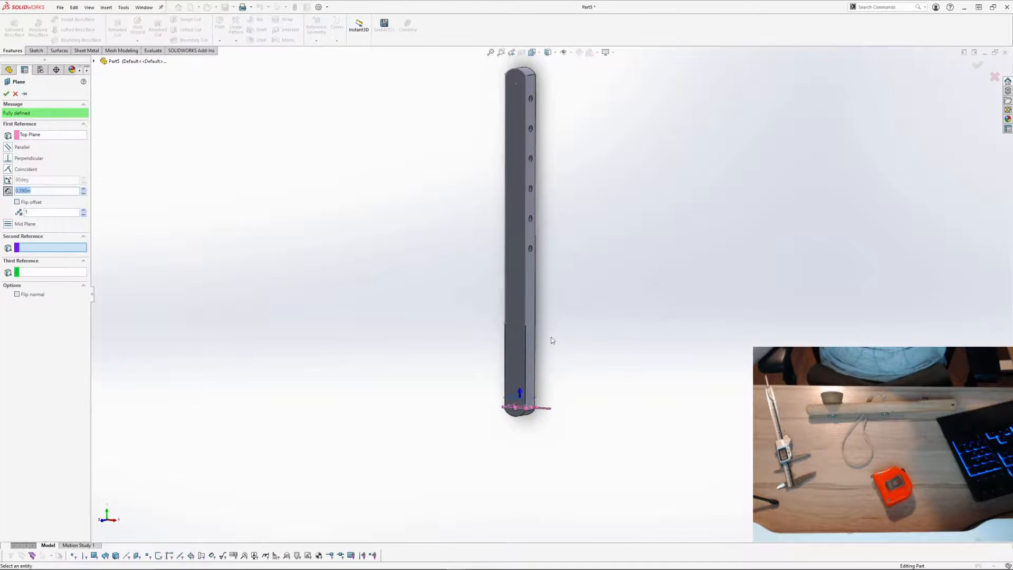
click(532, 334)
scroll(542, 326, down, 5)
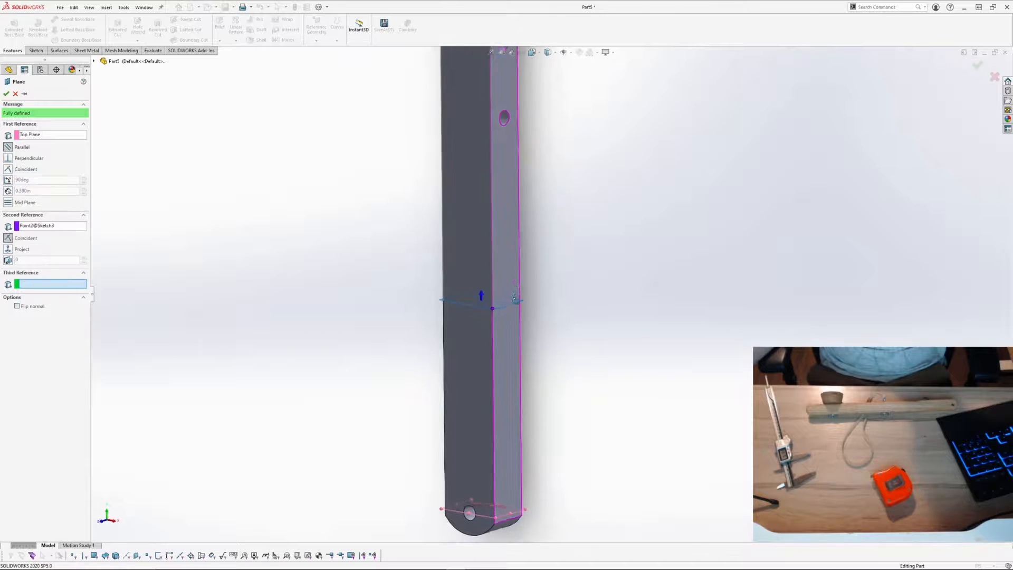
click(6, 94)
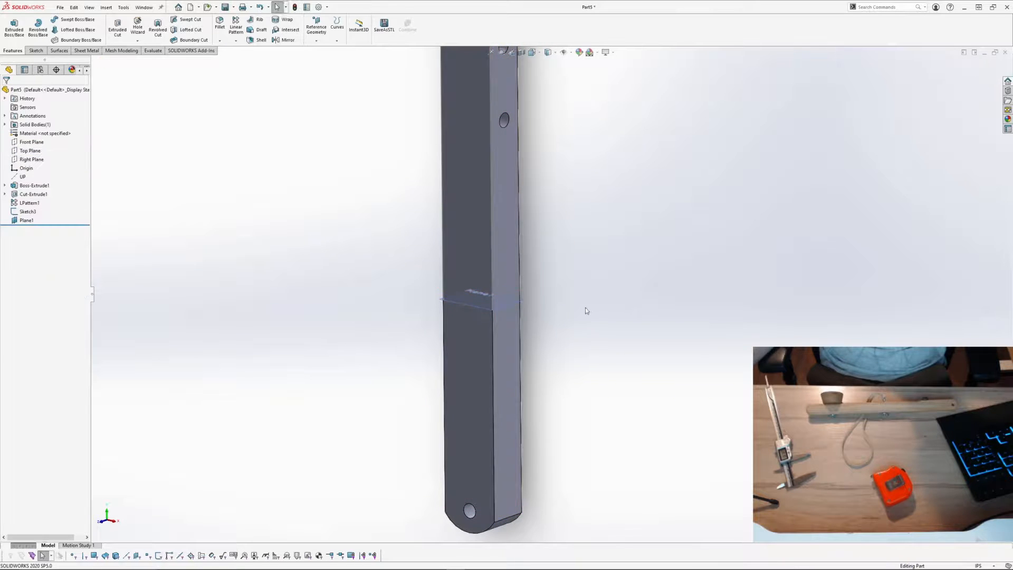
Step: Start a sketch on the new plane and draw a three-point arc across the bar's front corner
click(519, 304)
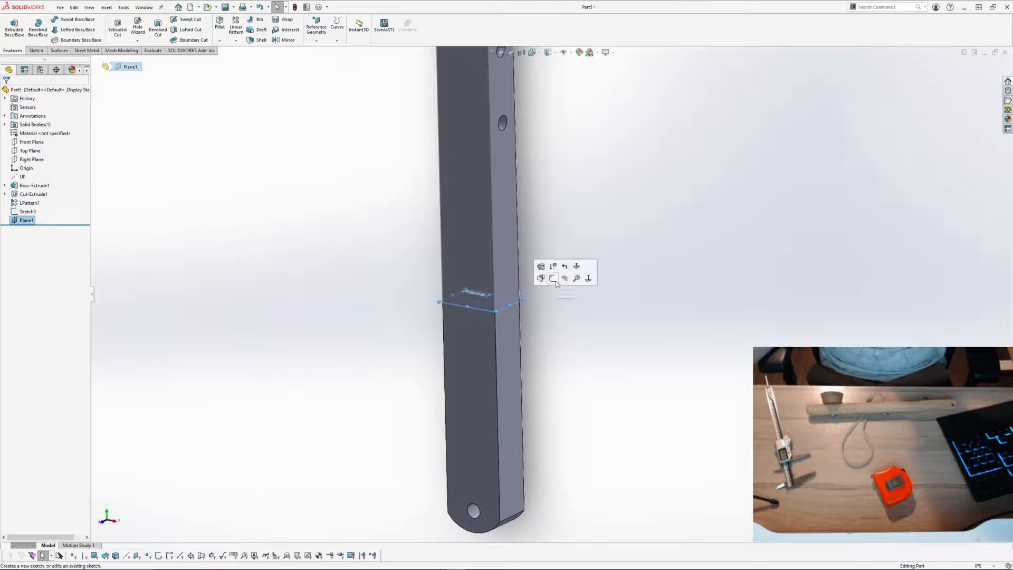
click(556, 280)
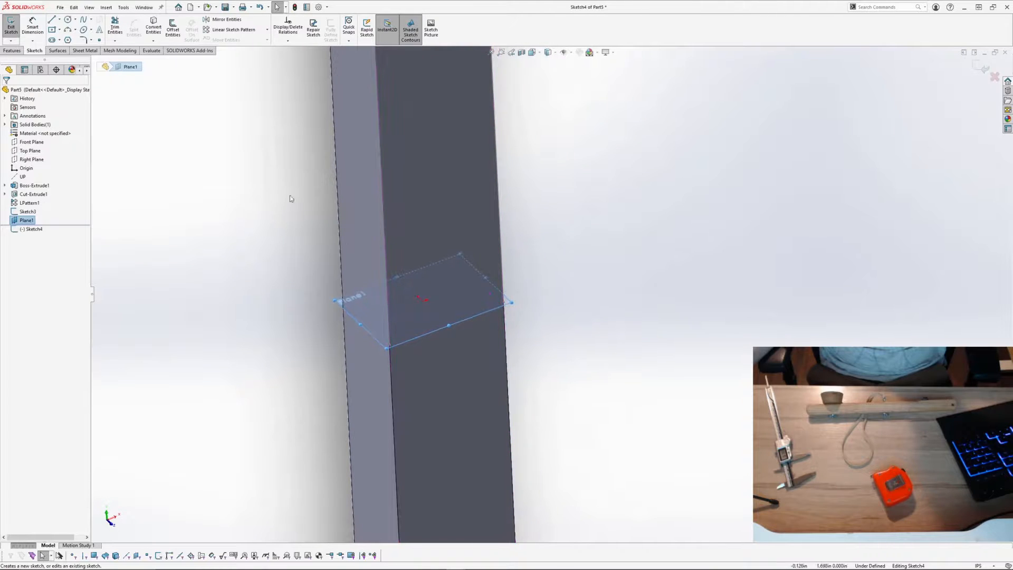
click(69, 33)
middle_drag(560, 233, 527, 298)
scroll(526, 296, down, 2)
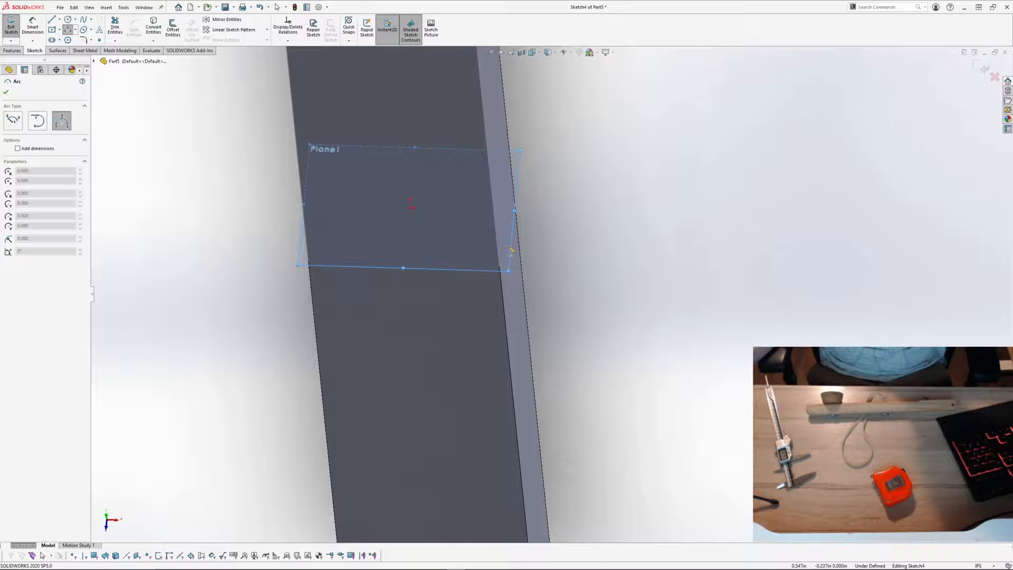
click(488, 267)
key(Escape)
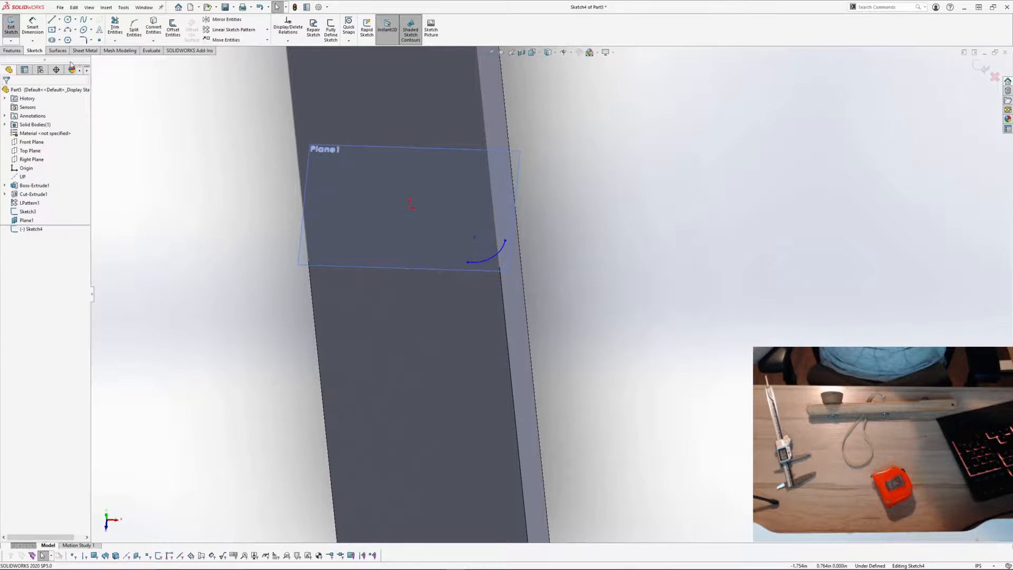
Step: Create intersection curves in the sketch from the two bar faces that meet at the arc's corner
click(509, 288)
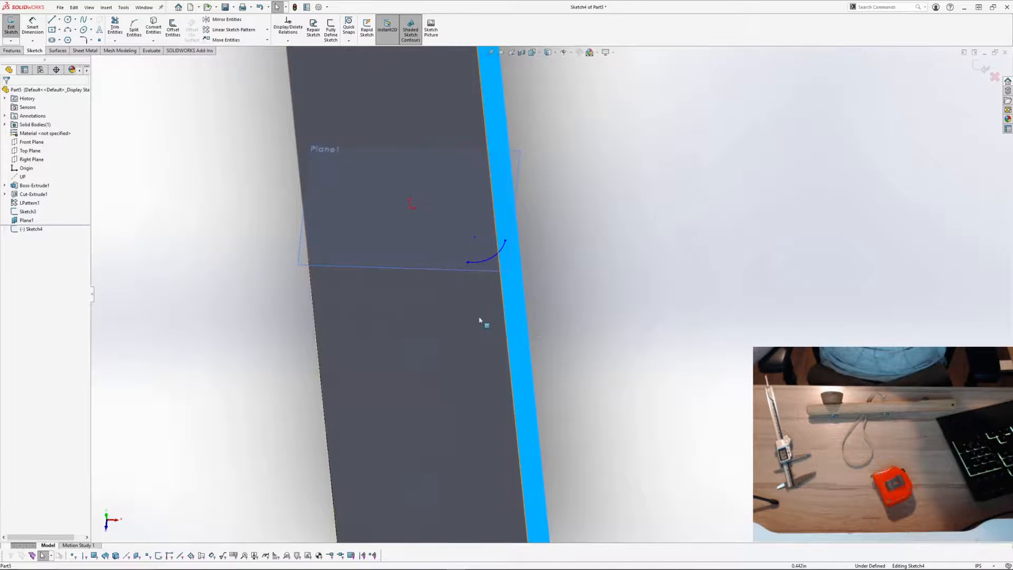
ctrl+click(480, 319)
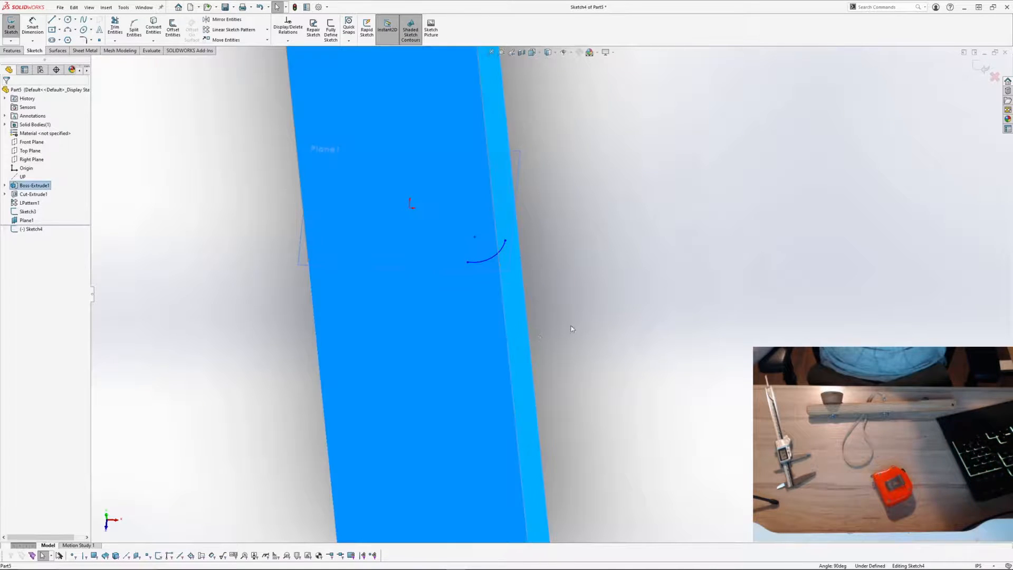
click(153, 41)
click(171, 60)
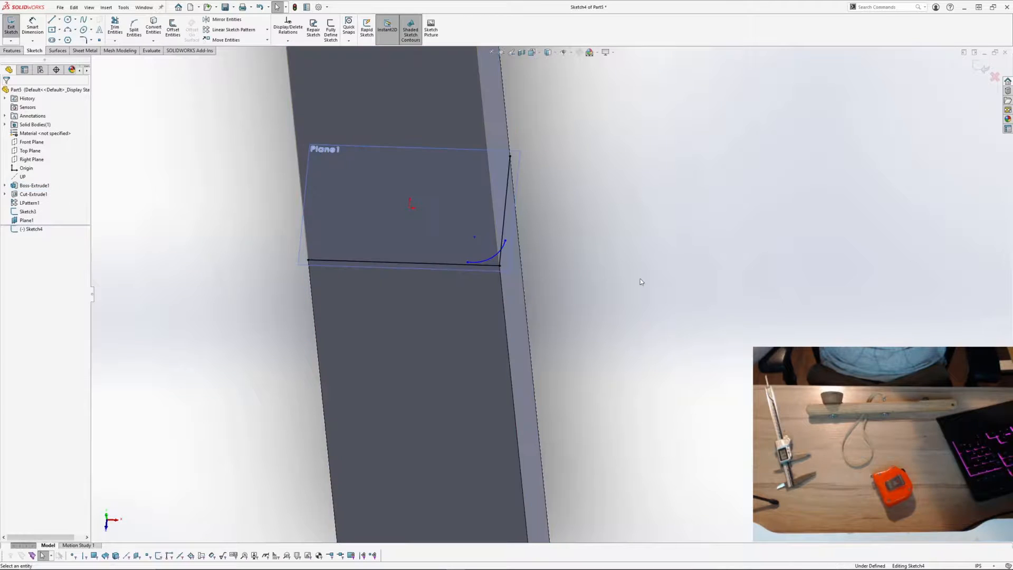
Step: Make the arc's two endpoints coincident with the intersection lines along the two adjacent faces
scroll(504, 252, down, 3)
click(497, 246)
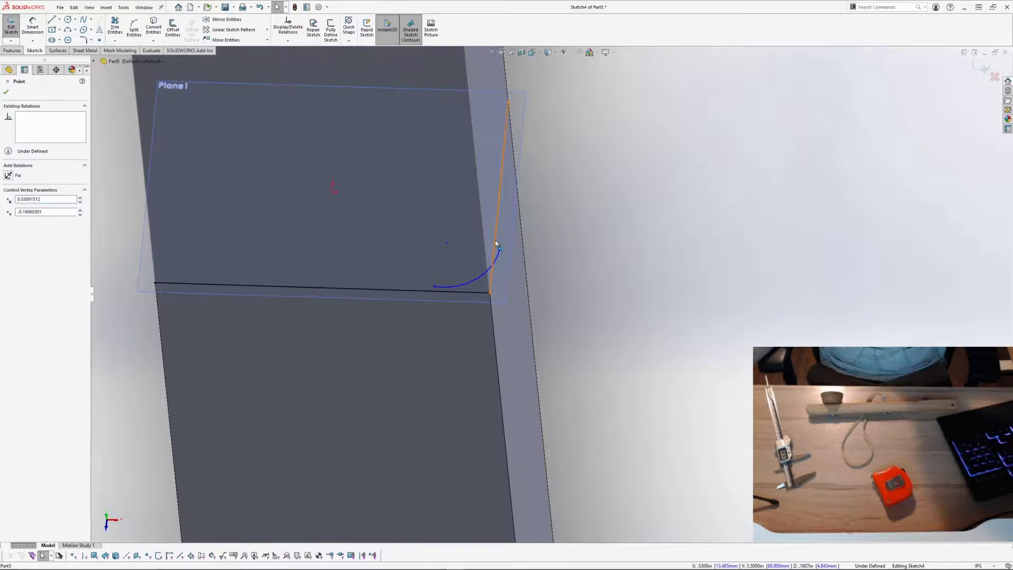
ctrl+click(496, 243)
click(531, 207)
click(565, 281)
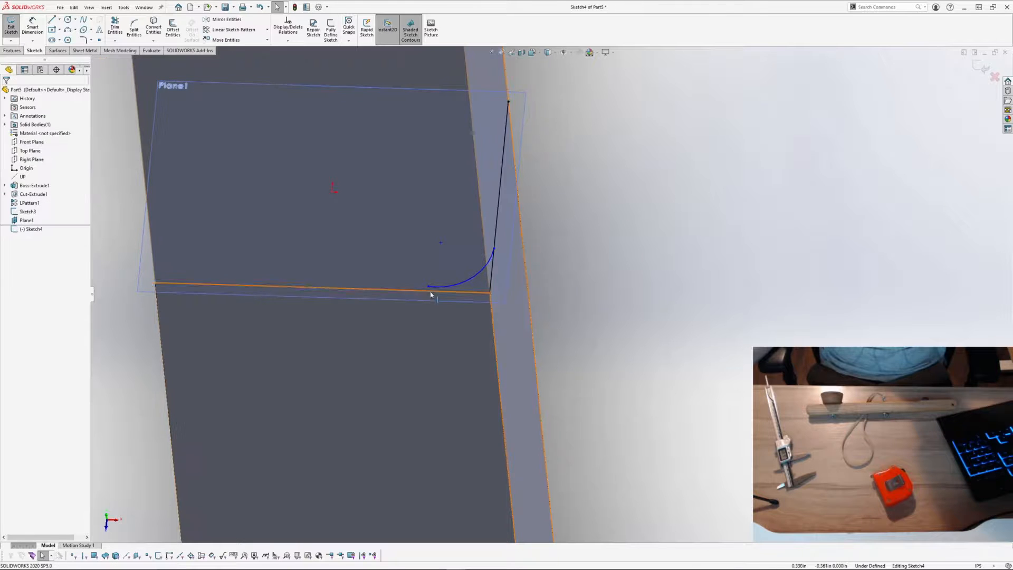
click(428, 287)
ctrl+click(431, 291)
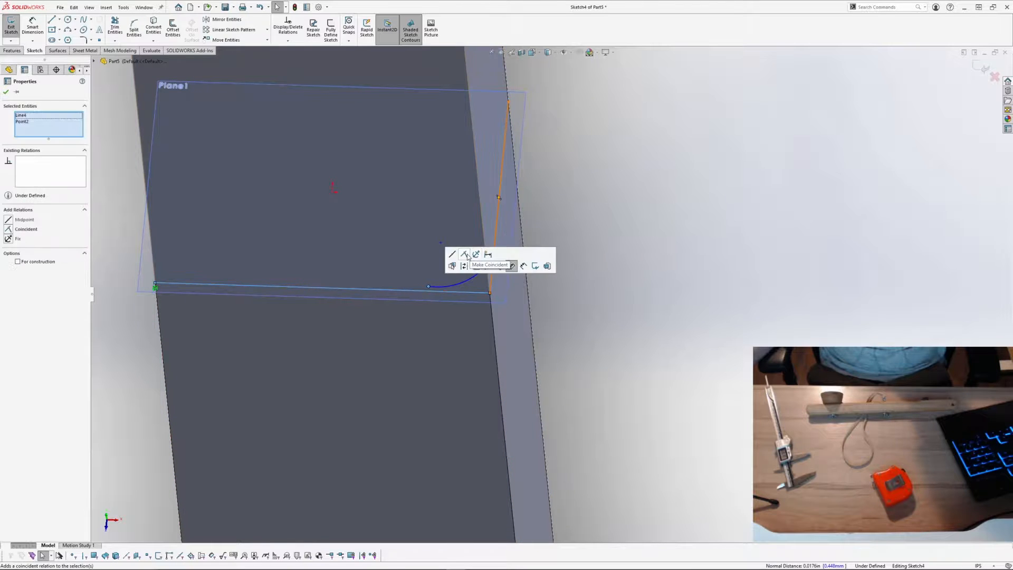
click(464, 254)
click(567, 303)
Step: Make the corner arc tangent to both intersection lines
click(488, 265)
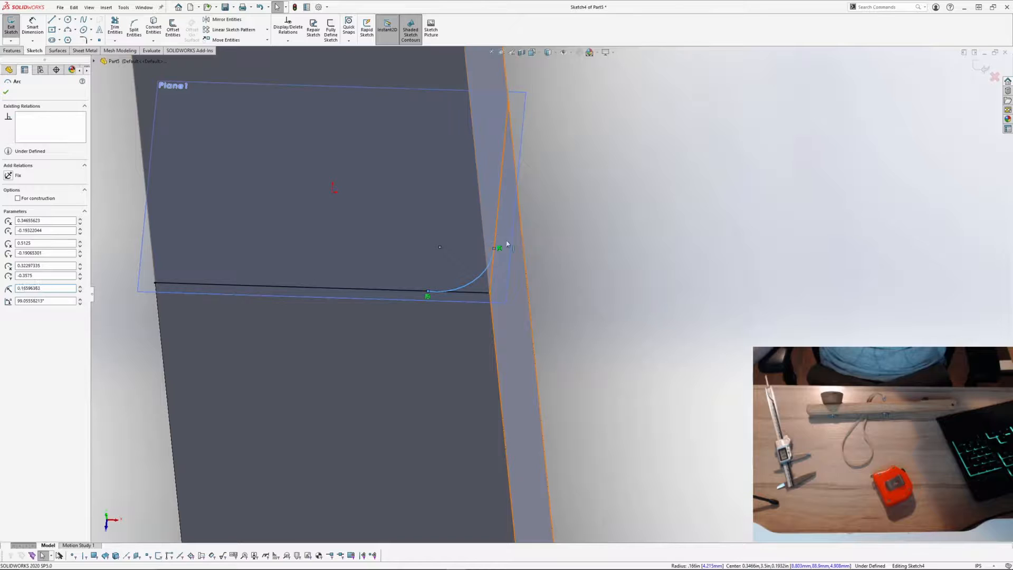
ctrl+click(496, 236)
click(525, 208)
click(587, 283)
click(478, 293)
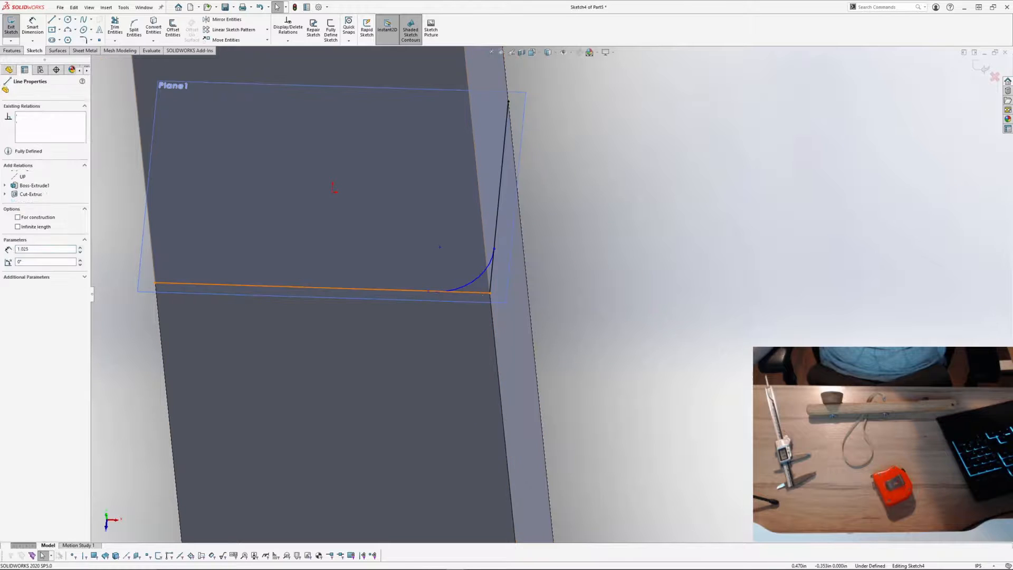
ctrl+click(476, 280)
click(507, 247)
click(651, 312)
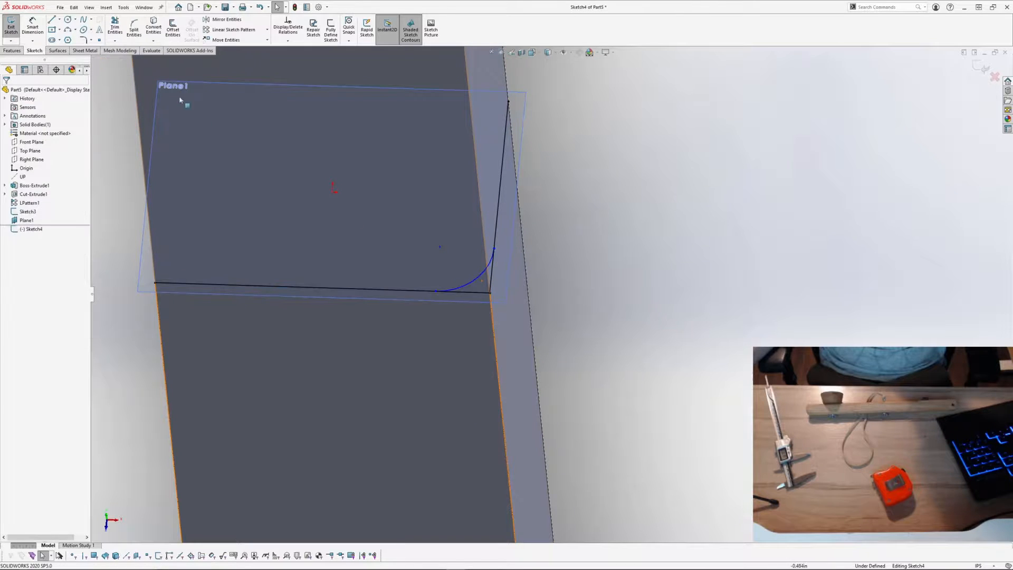
Step: Trim both intersection lines back to the arc's endpoints, leaving a small closed corner profile
mouse_move(532, 210)
mouse_down()
mouse_move(474, 230)
mouse_move(322, 355)
mouse_up()
key(Escape)
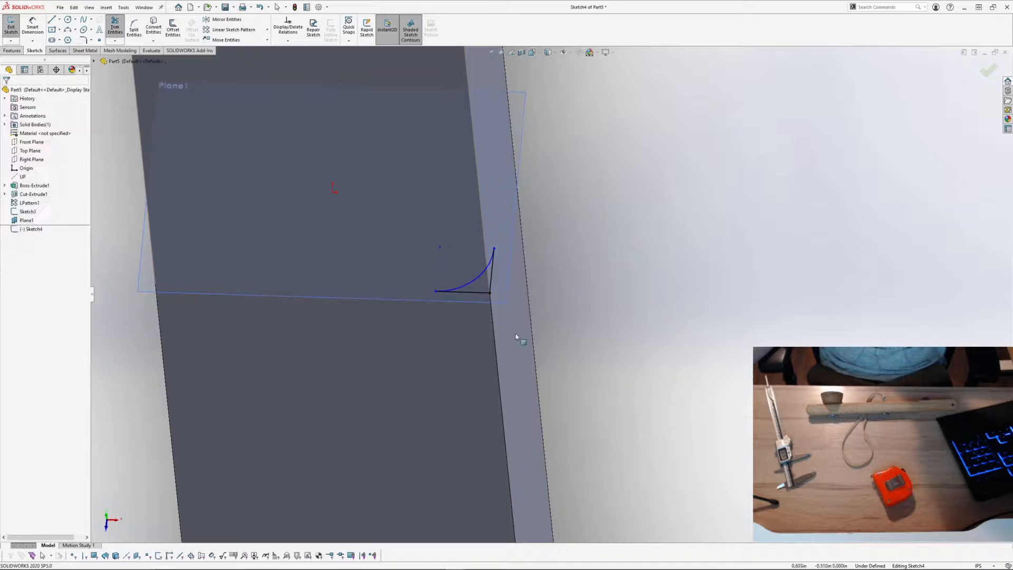
mouse_move(519, 307)
middle_down()
mouse_move(517, 292)
mouse_move(515, 375)
mouse_move(501, 335)
mouse_move(519, 324)
middle_up()
click(500, 248)
ctrl+click(490, 260)
click(598, 311)
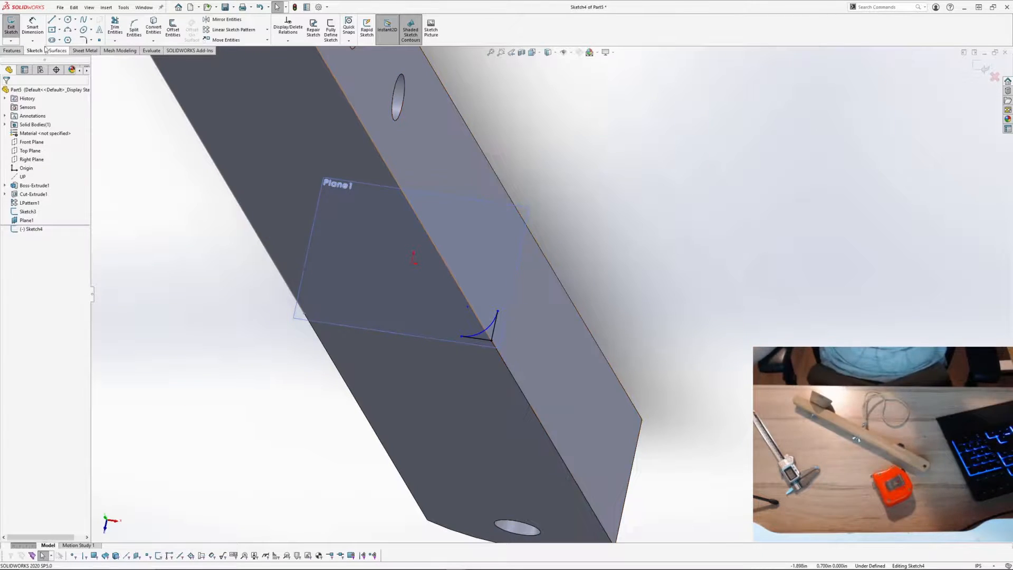
Step: Dimension the corner profile's straight side to 0.15 in and close the sketch
key(d)
click(481, 343)
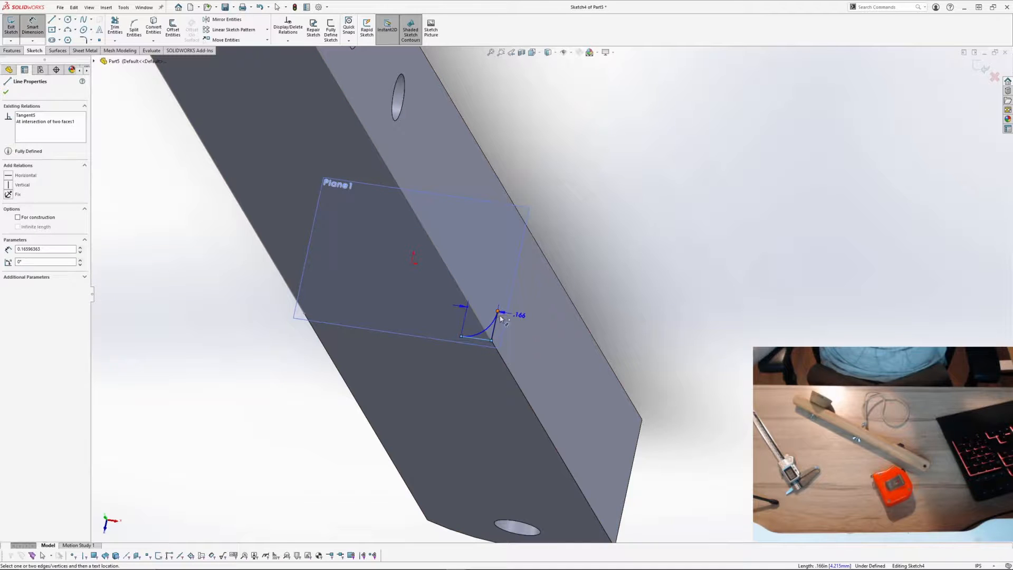
click(498, 314)
click(537, 341)
text(.15)
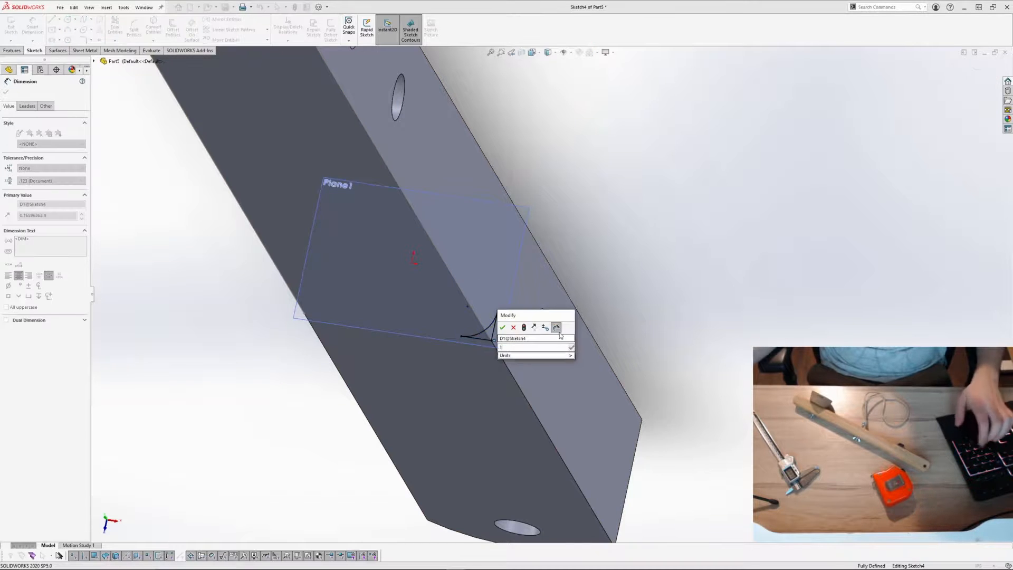
key(Return)
mouse_move(601, 350)
middle_down()
mouse_move(558, 200)
mouse_move(534, 153)
mouse_move(542, 293)
mouse_move(575, 282)
mouse_move(601, 255)
middle_up()
key(Escape)
scroll(543, 257, down, 2)
click(980, 69)
Step: Hide Plane1, the reference plane crossing the bar at the corner profile
click(556, 231)
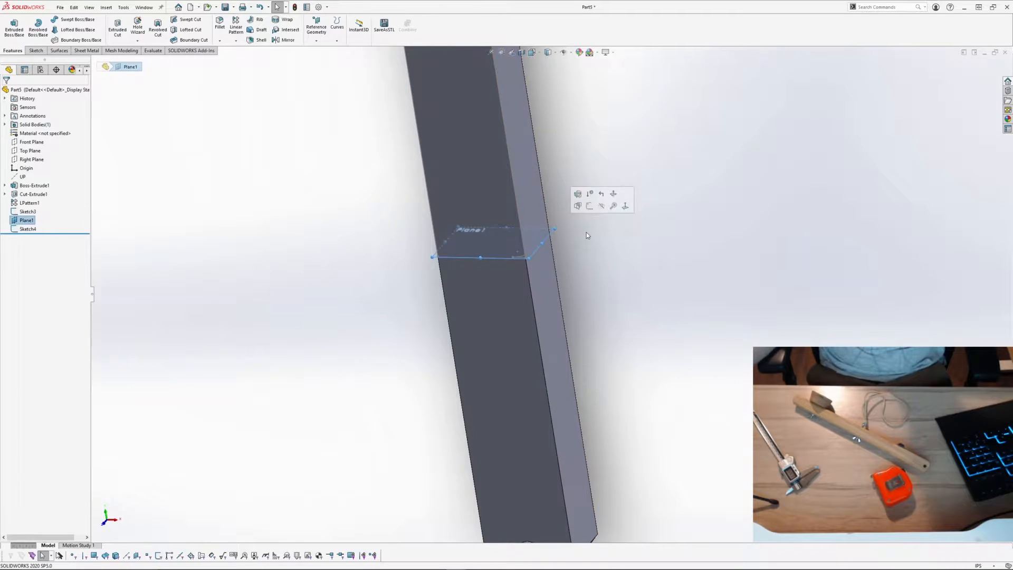
click(605, 206)
middle_drag(523, 238, 509, 277)
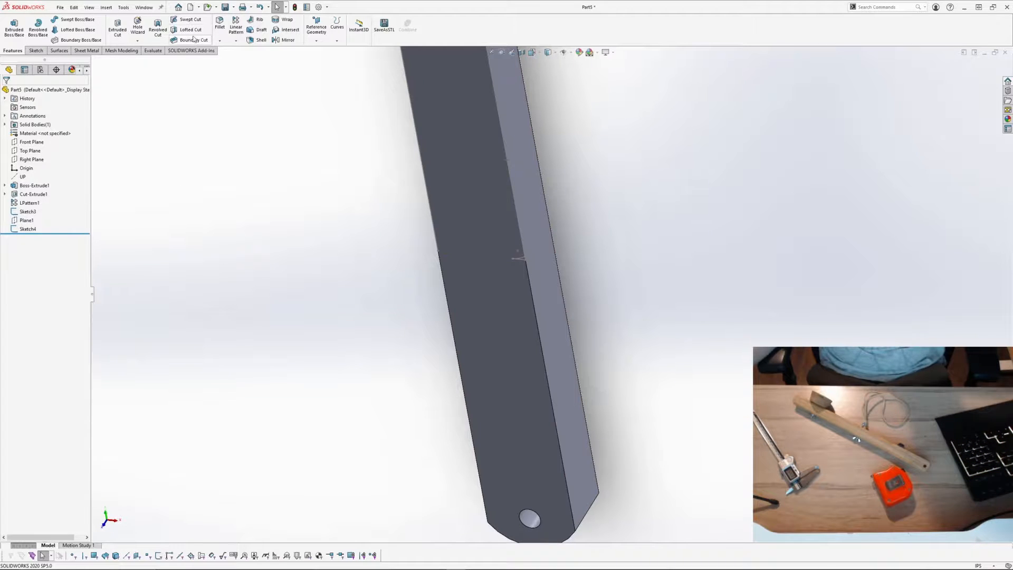
scroll(545, 272, down, 1)
middle_drag(545, 273, 539, 280)
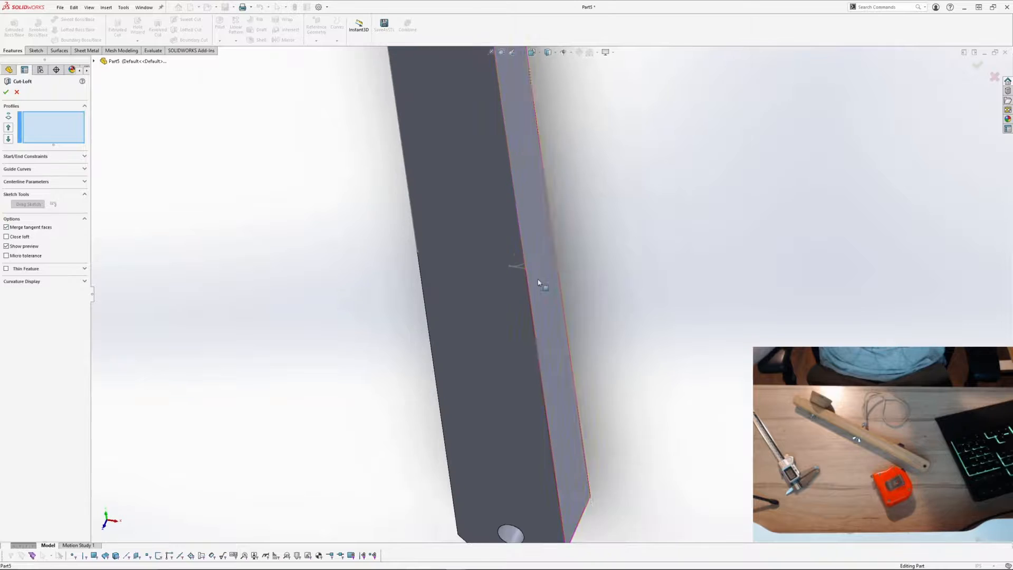
scroll(539, 280, down, 3)
key(Escape)
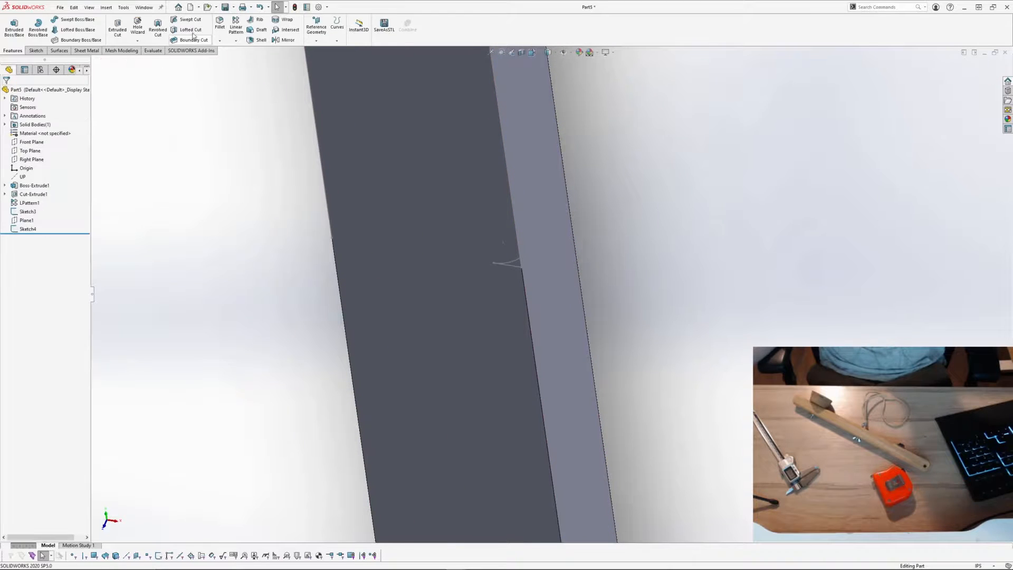
Step: Create a swept cut with the small corner profile Sketch4 along the edge path Sketch3 around the bar's upper section
click(195, 22)
mouse_move(654, 277)
middle_down()
mouse_move(640, 280)
mouse_move(658, 281)
middle_up()
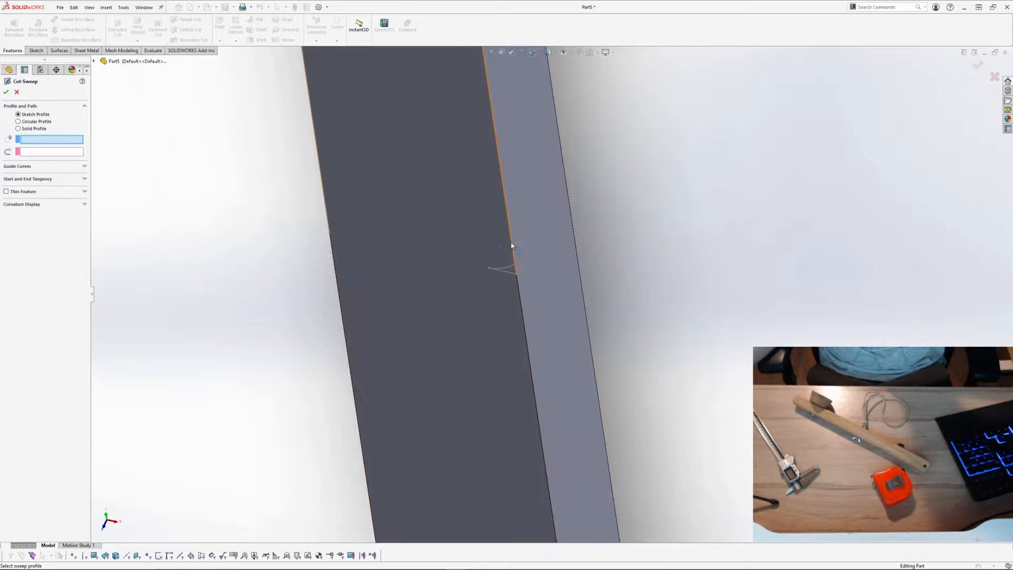
click(508, 271)
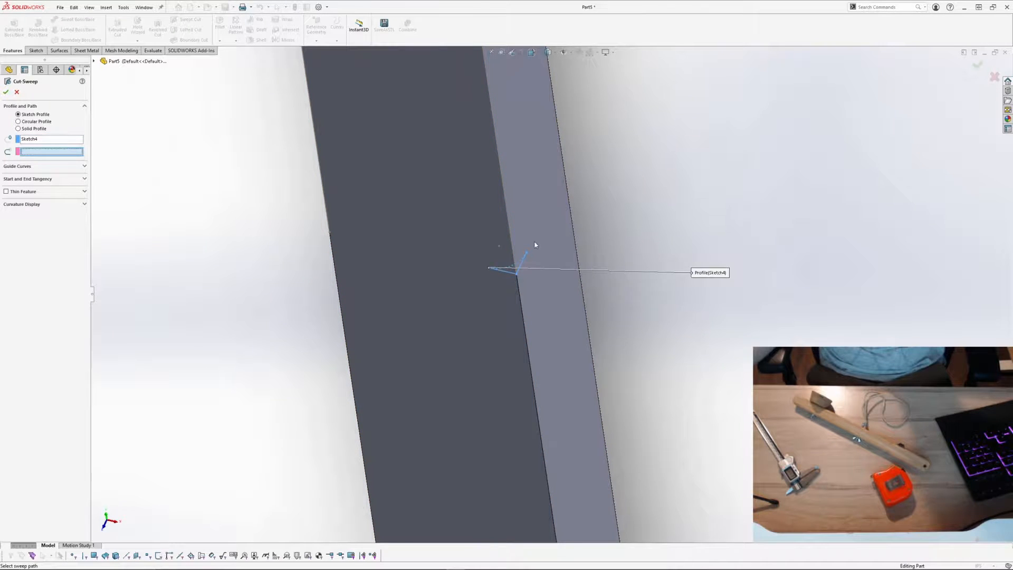
middle_drag(535, 244, 532, 226)
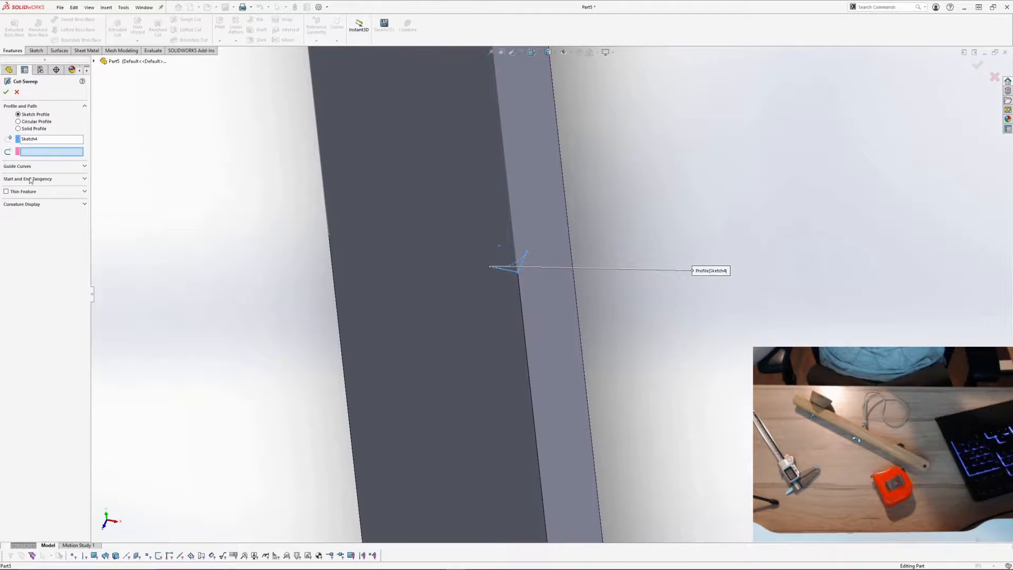
click(94, 61)
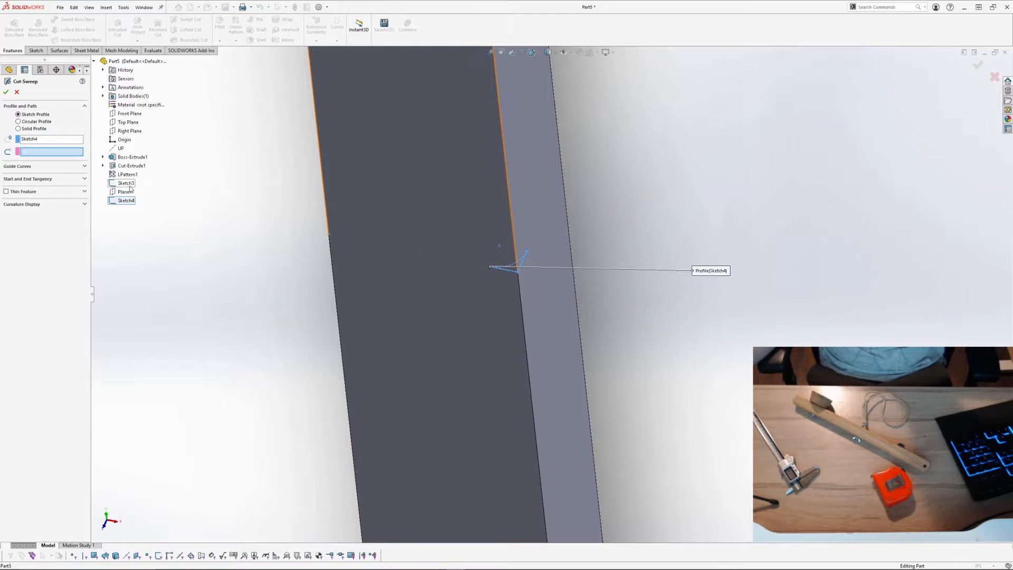
scroll(545, 269, up, 4)
mouse_move(545, 269)
middle_down()
mouse_move(475, 185)
mouse_move(671, 122)
mouse_move(546, 117)
middle_up()
scroll(581, 156, up, 4)
middle_drag(580, 156, 333, 201)
scroll(511, 146, down, 3)
scroll(511, 146, down, 3)
click(5, 93)
scroll(412, 192, up, 2)
key(Escape)
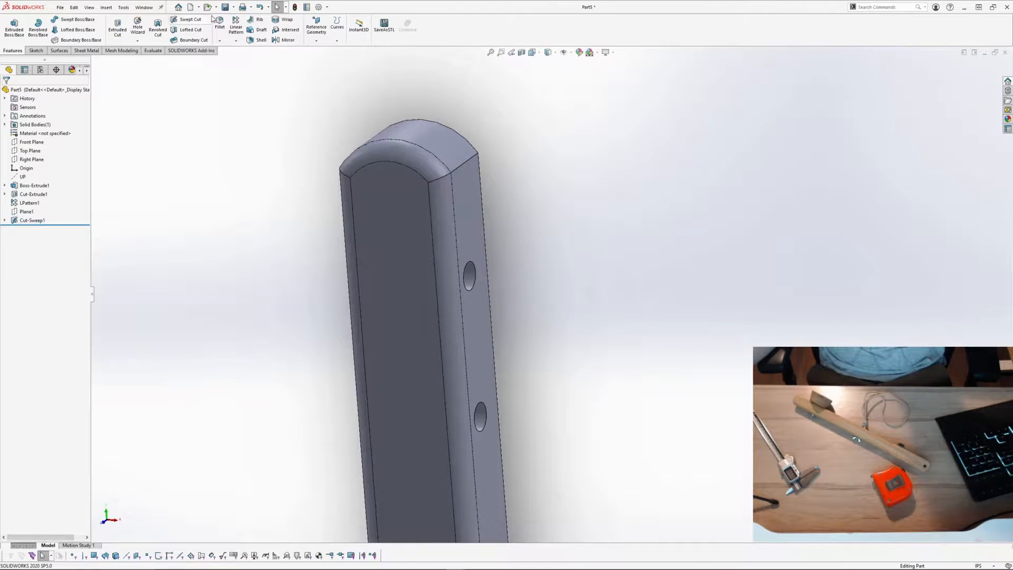
click(458, 167)
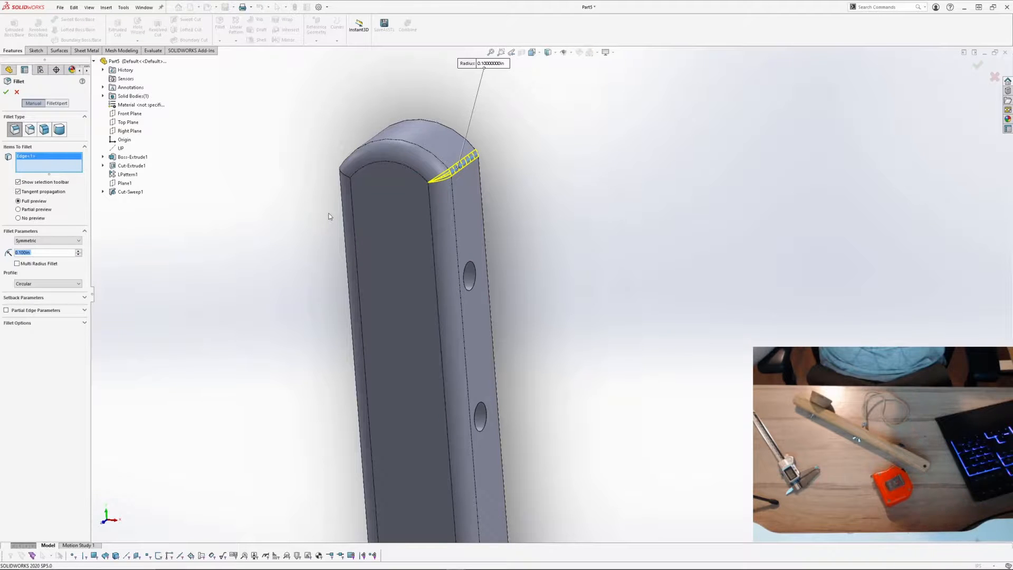
key(Escape)
scroll(452, 255, up, 8)
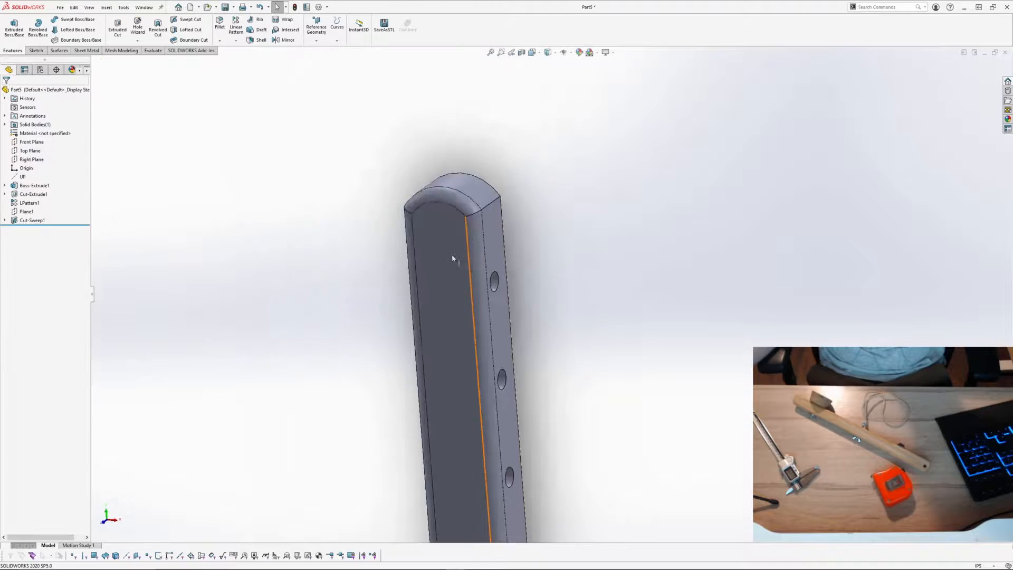
Step: Examine where the swept rounding ends on both edges partway down the bar
middle_drag(530, 406, 536, 441)
scroll(534, 478, down, 2)
scroll(534, 479, up, 3)
scroll(534, 479, down, 4)
scroll(531, 381, down, 4)
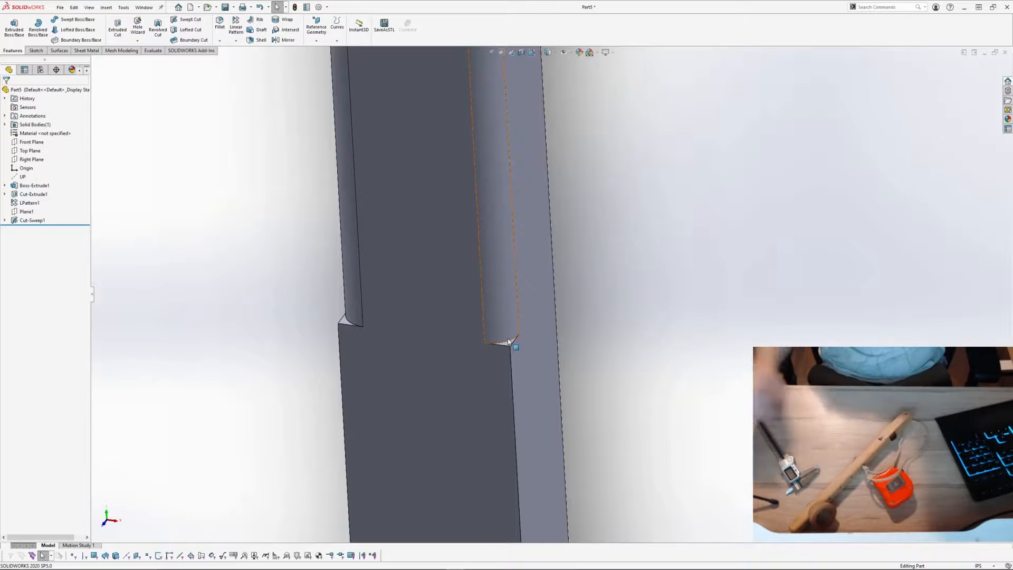
middle_drag(696, 281, 619, 331)
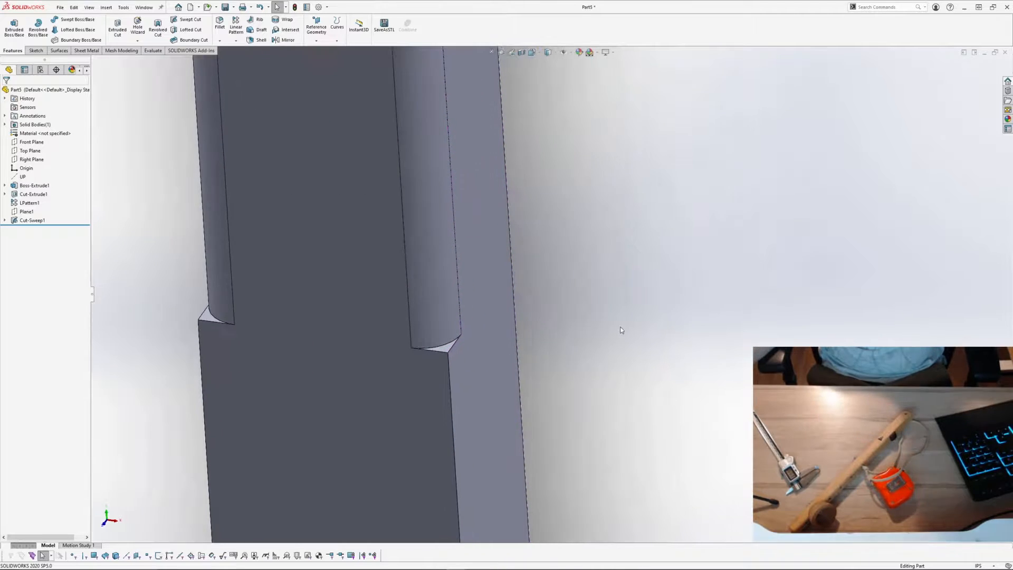
click(448, 352)
click(579, 346)
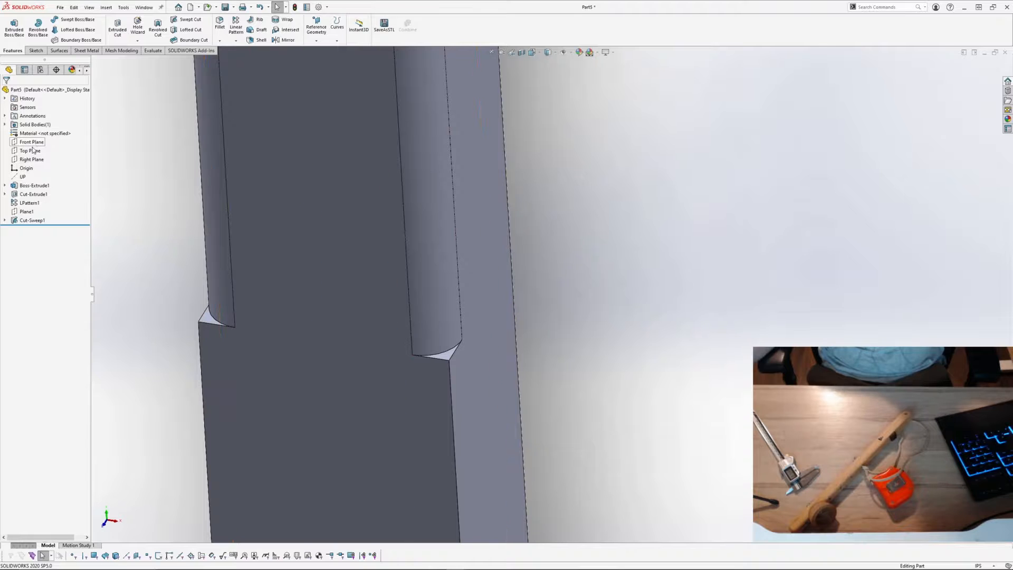
scroll(549, 284, up, 4)
middle_drag(539, 284, 562, 307)
scroll(587, 267, up, 5)
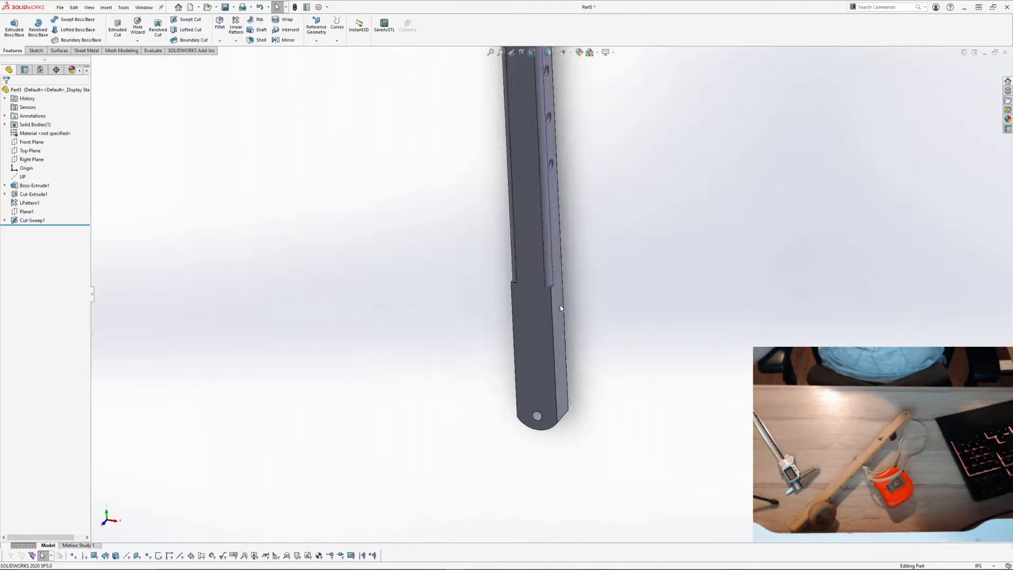
scroll(558, 304, down, 7)
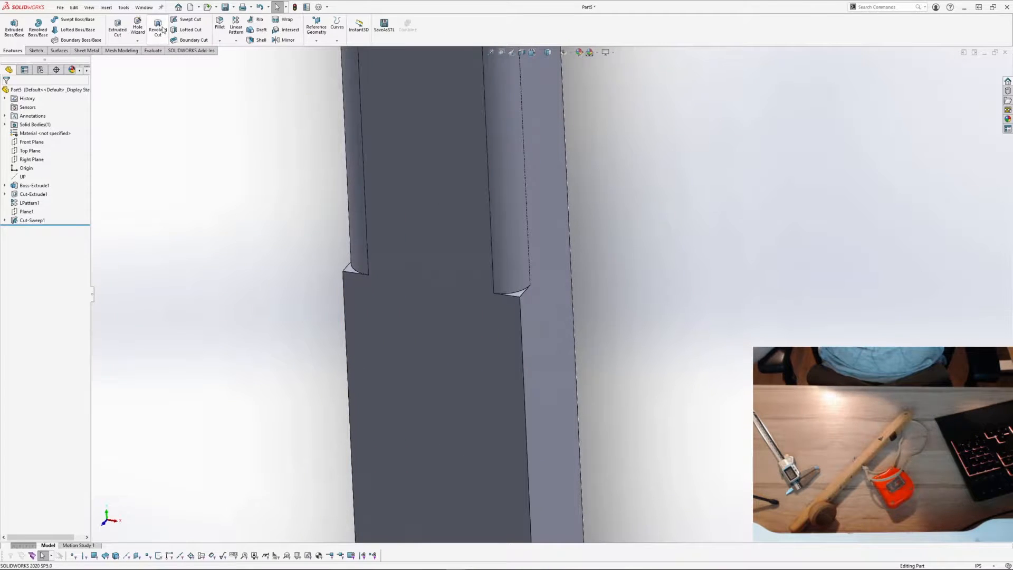
Step: Start a revolved-cut sketch on the small triangular end face of the swept cut and convert the face's edges into it
click(164, 31)
scroll(572, 299, down, 4)
click(460, 290)
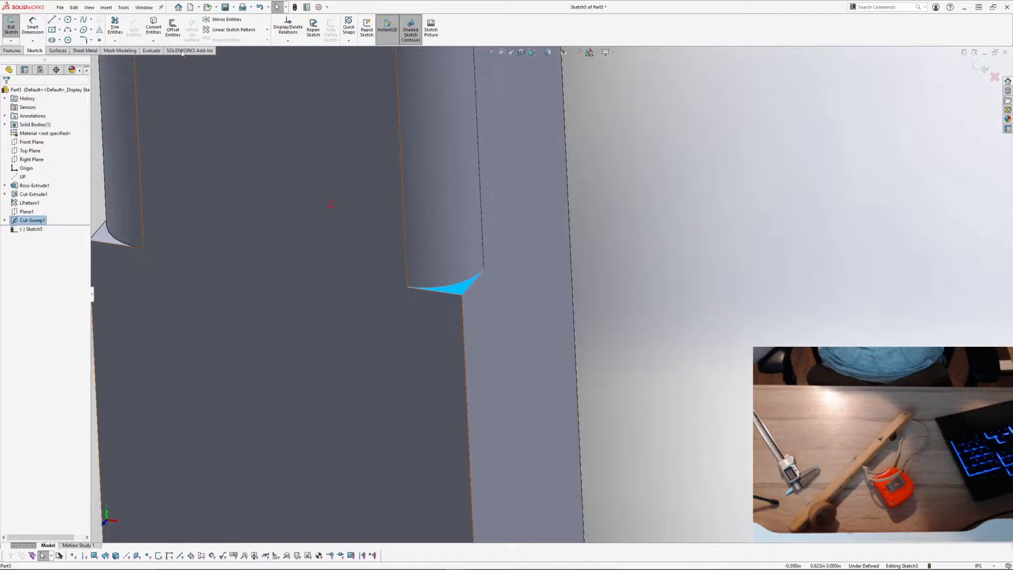
click(153, 26)
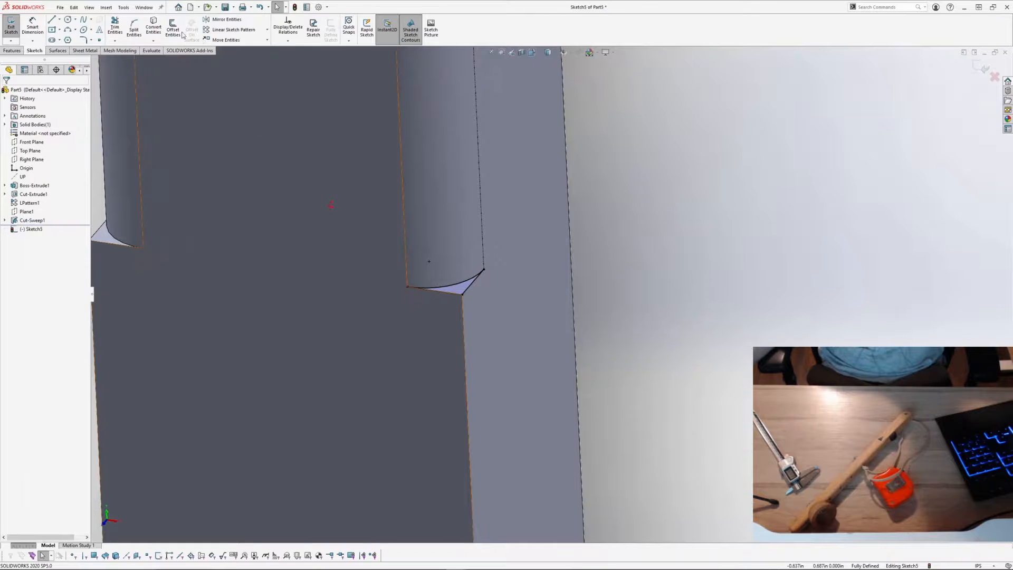
Step: Try a 360° revolved cut of the converted triangular profile about its straight side on the narrow bar face
click(12, 50)
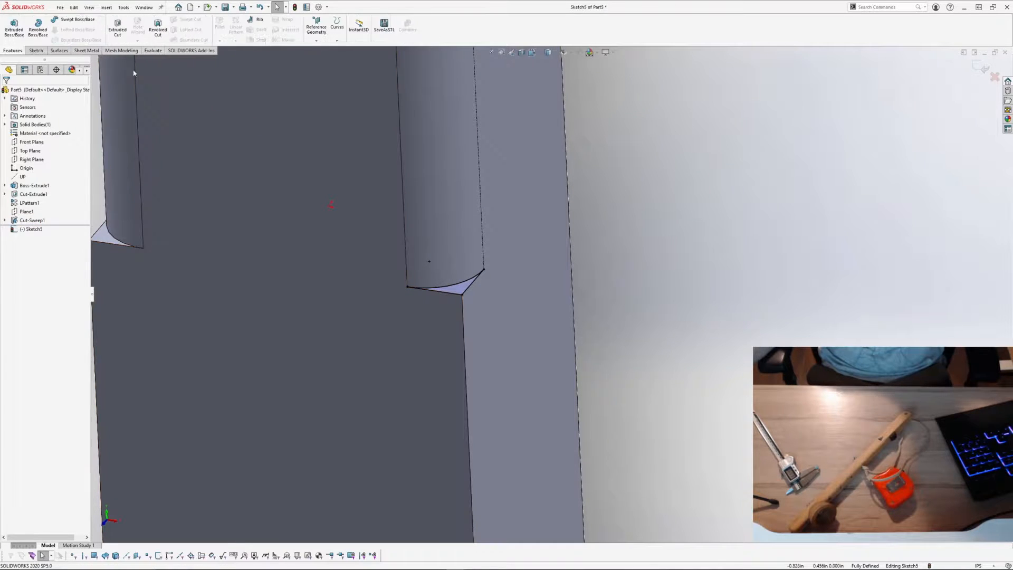
click(470, 285)
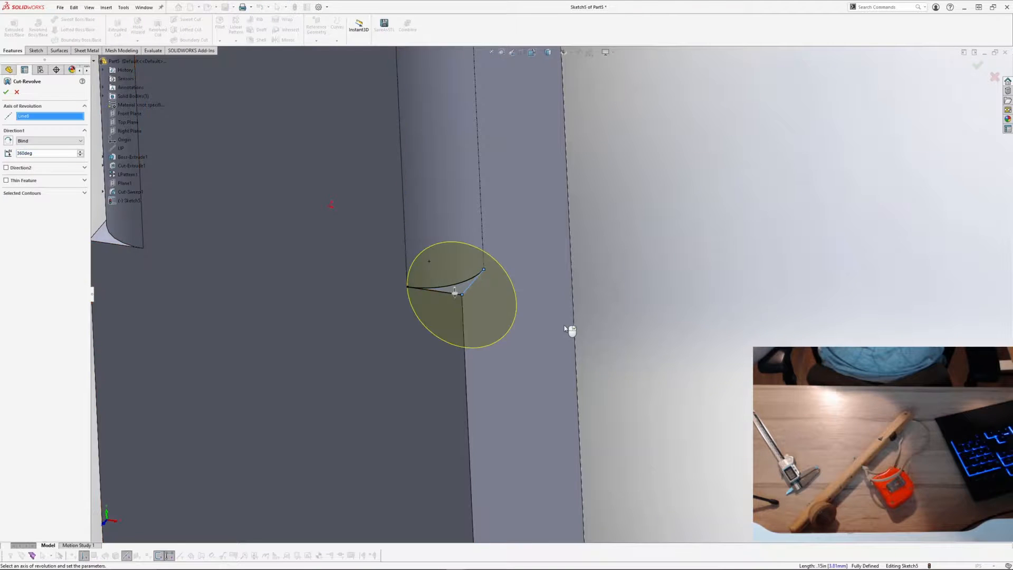
mouse_move(496, 271)
middle_down()
mouse_move(408, 325)
mouse_move(489, 289)
middle_up()
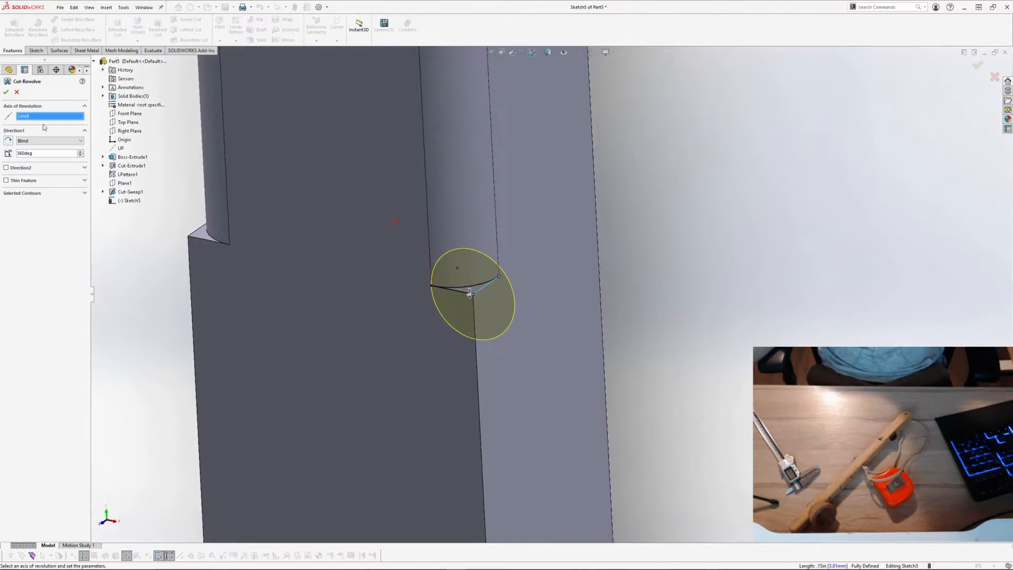
click(7, 93)
middle_drag(533, 330, 509, 319)
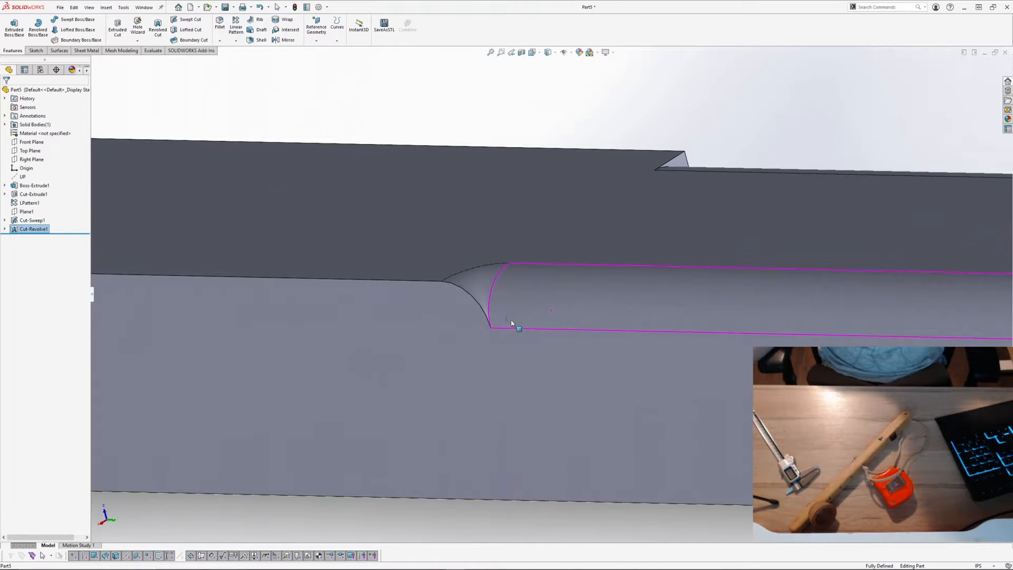
click(511, 323)
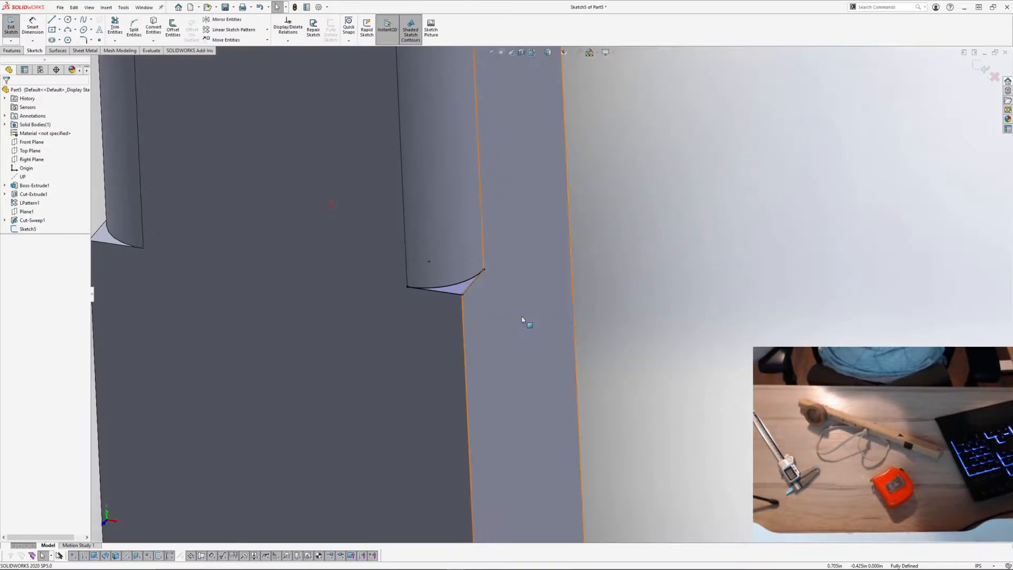
Step: Draw a line between the profile arc's two endpoints, make it construction geometry, and close the sketch
scroll(526, 318, up, 2)
mouse_move(533, 310)
middle_down()
mouse_move(537, 354)
mouse_move(508, 362)
mouse_move(508, 338)
mouse_move(577, 371)
mouse_move(590, 355)
mouse_move(589, 365)
middle_up()
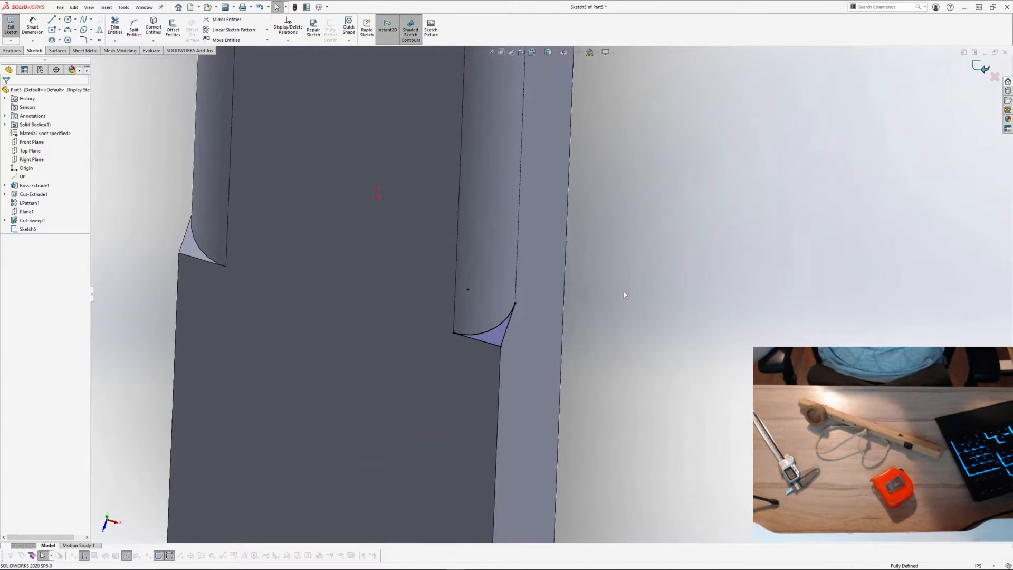
key(l)
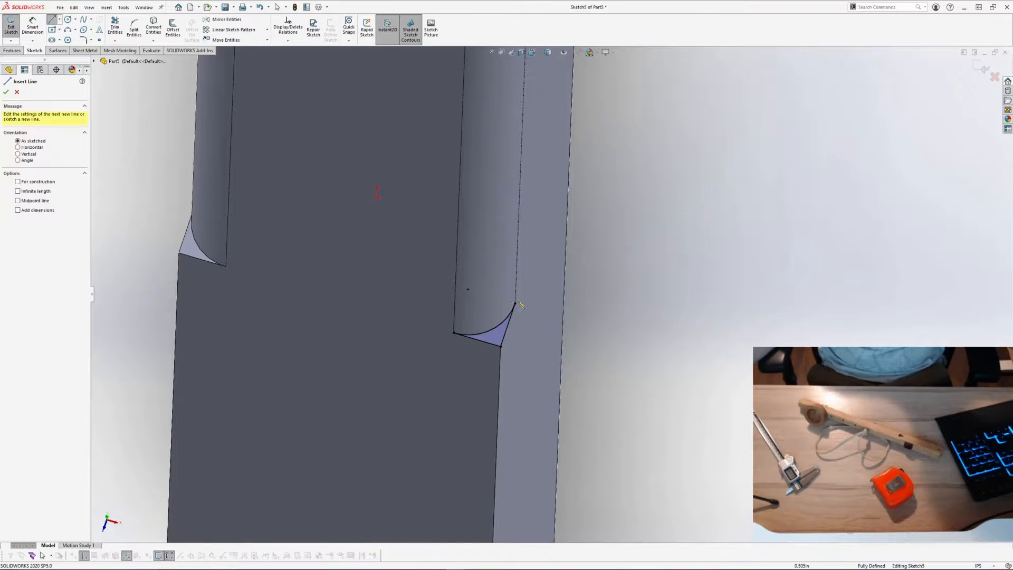
click(516, 304)
click(454, 332)
key(Escape)
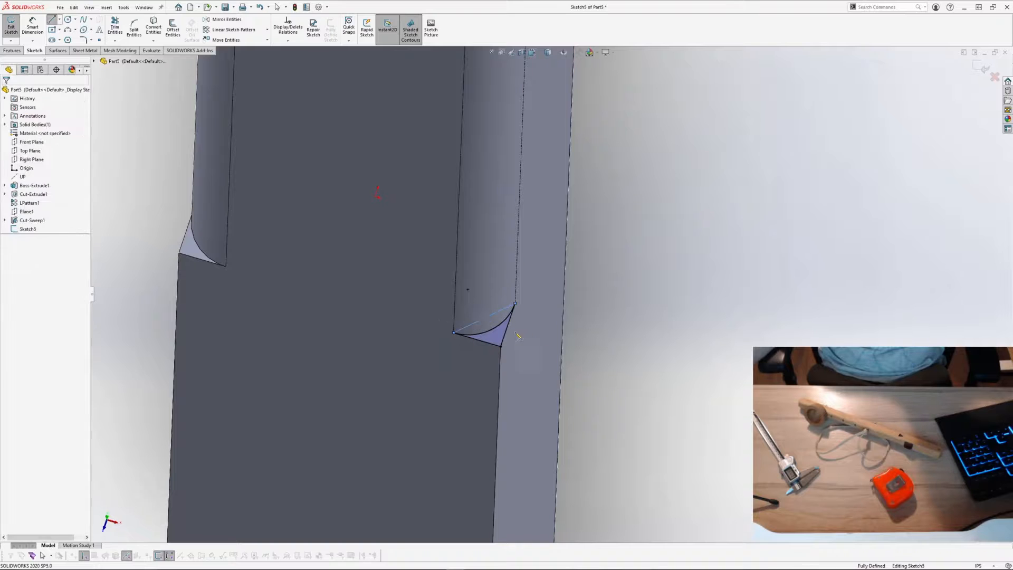
click(501, 311)
click(537, 287)
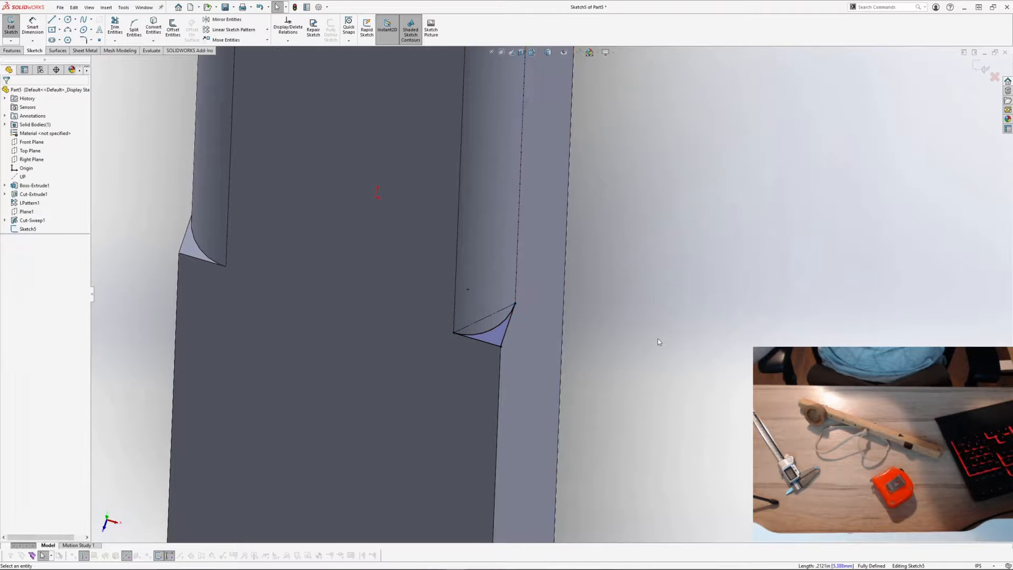
key(ctrl+8)
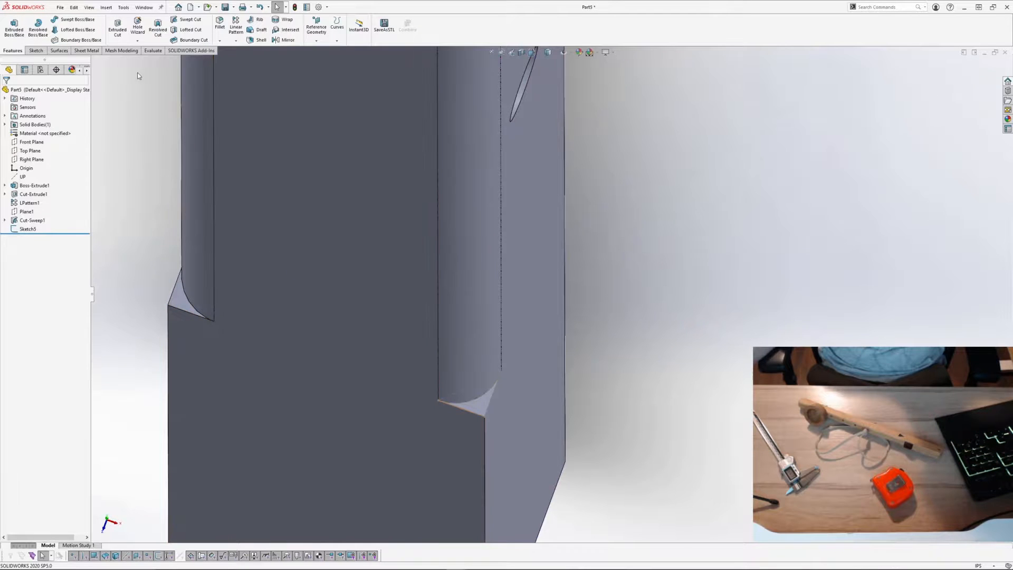
Step: Try a 90° revolved cut of the triangular region about the chord's construction line, with its direction reversed
click(159, 29)
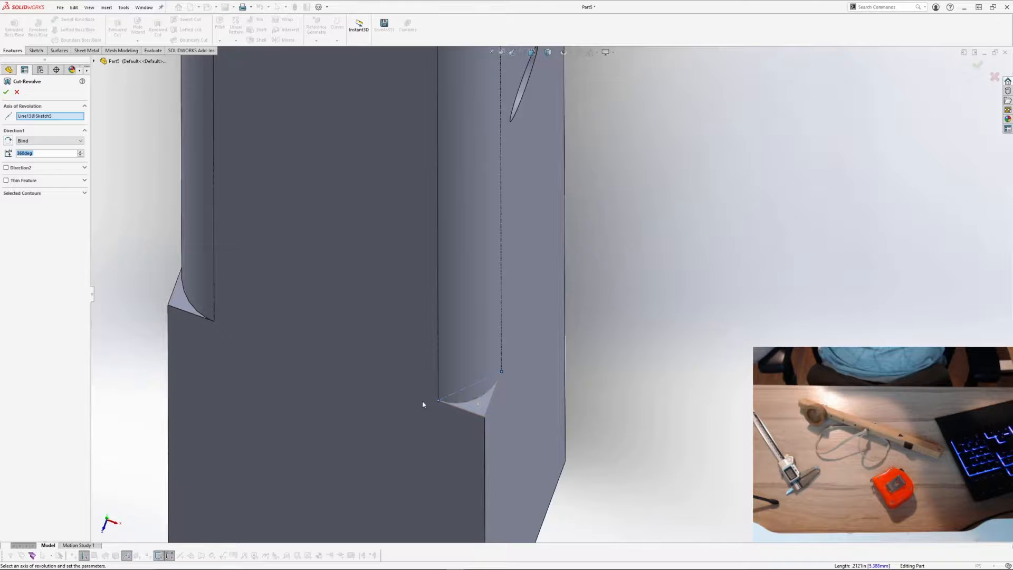
middle_drag(422, 404, 438, 356)
click(52, 194)
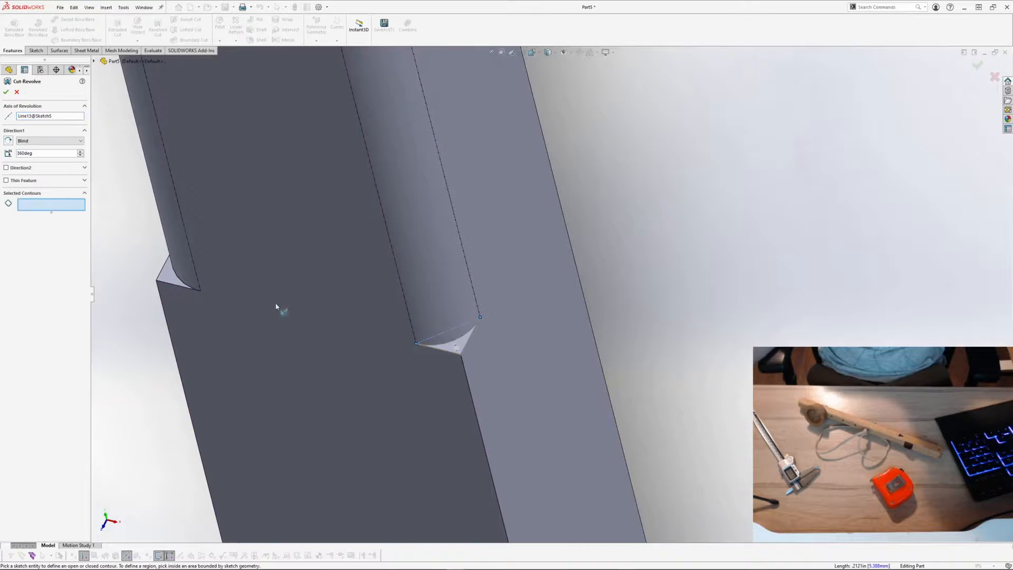
click(448, 353)
middle_drag(514, 420, 454, 333)
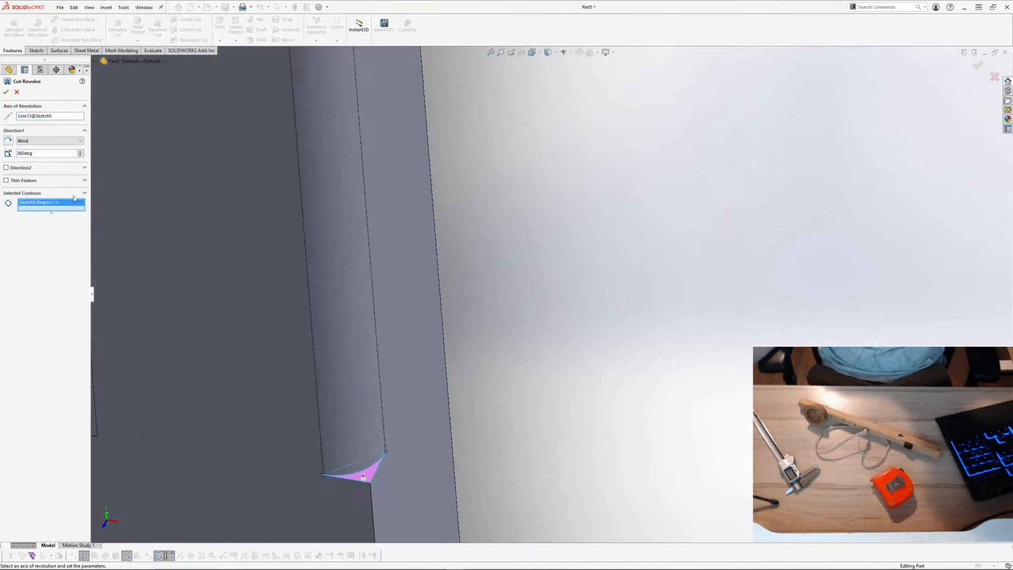
middle_drag(126, 232, 405, 465)
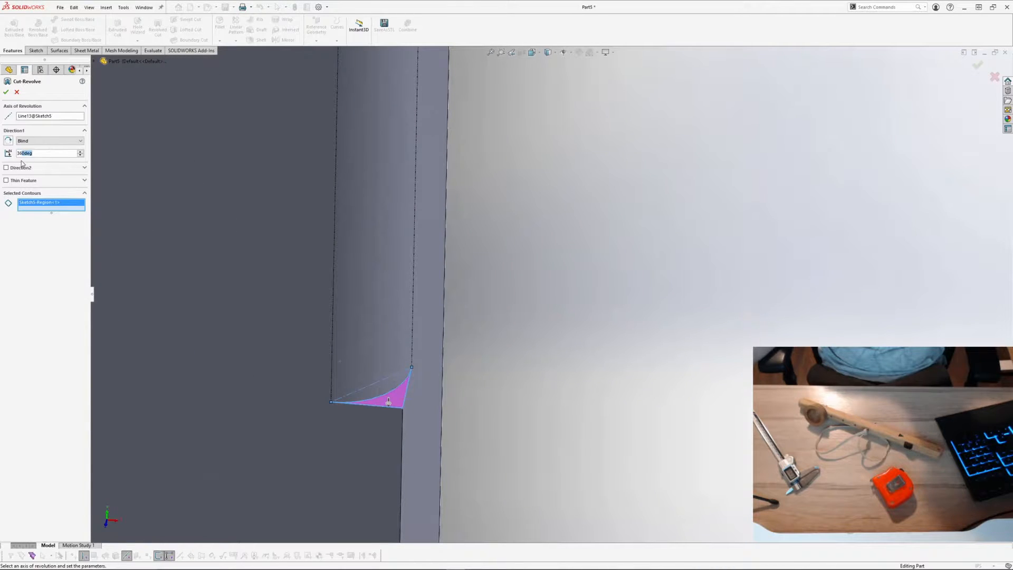
text(90)
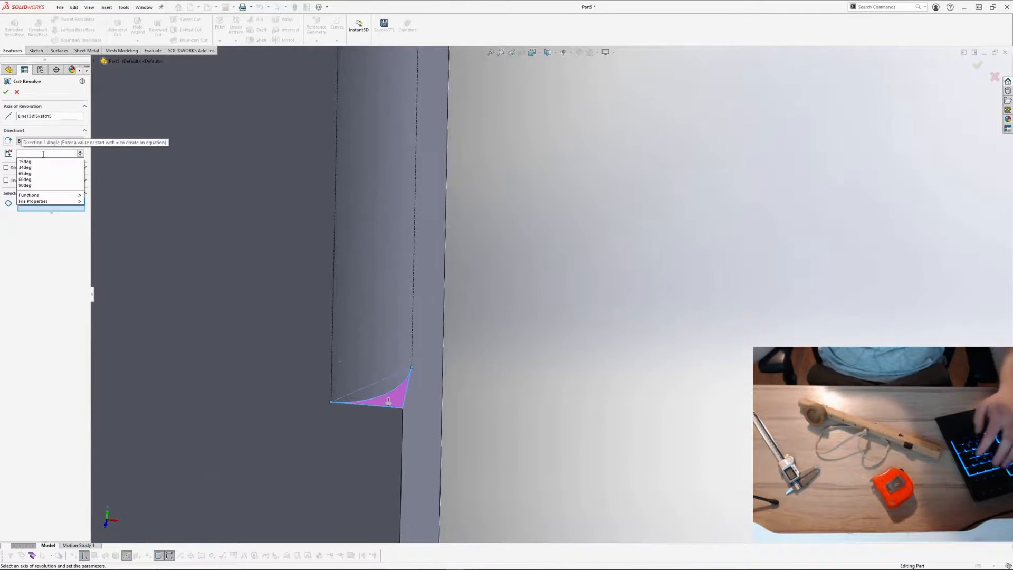
key(Return)
middle_drag(414, 370, 575, 200)
click(9, 141)
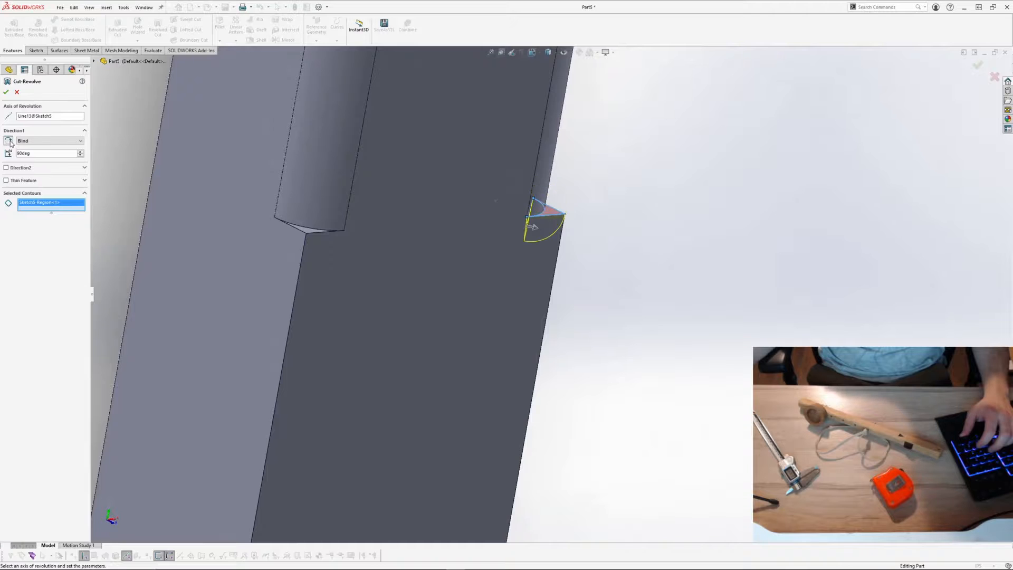
mouse_move(630, 276)
middle_down()
mouse_move(642, 280)
mouse_move(642, 251)
mouse_move(660, 241)
mouse_move(646, 274)
middle_up()
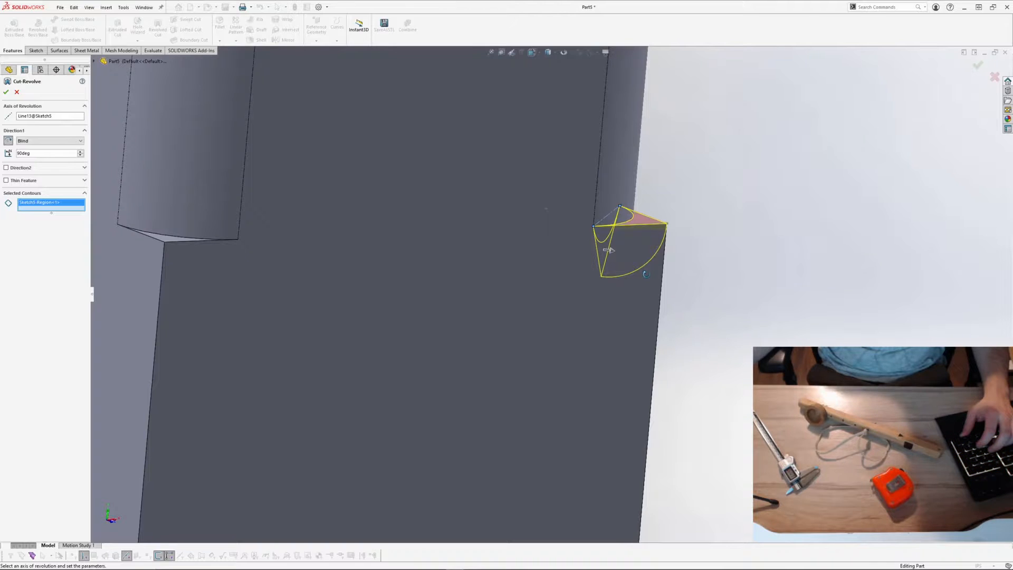
middle_drag(646, 275, 688, 231)
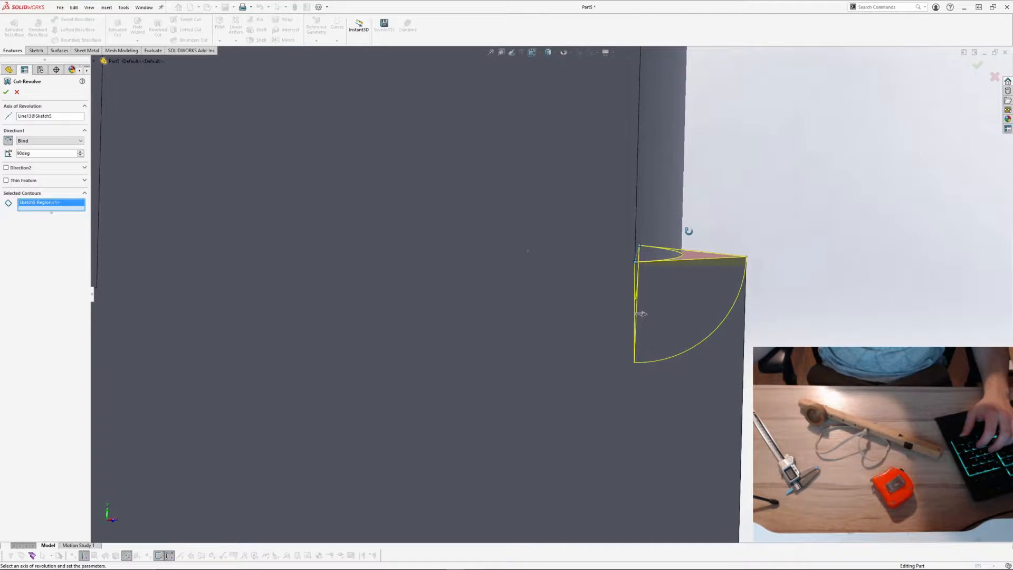
middle_drag(688, 231, 681, 229)
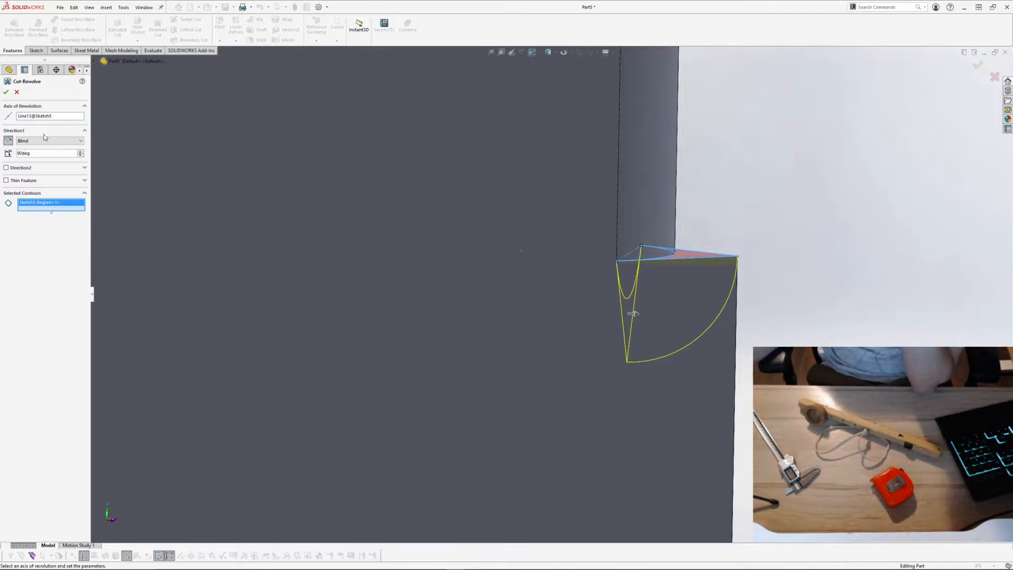
click(16, 93)
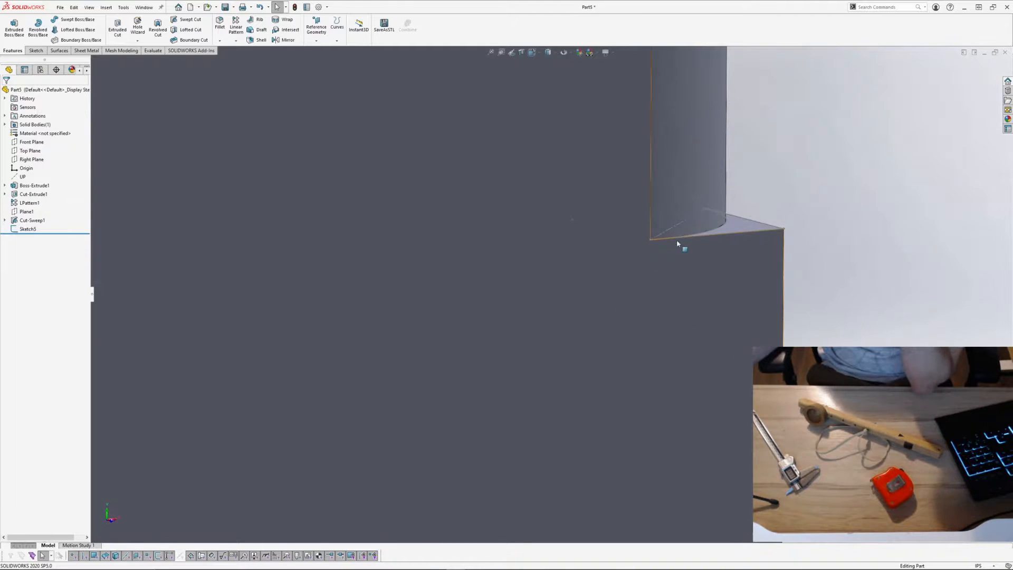
Step: Reopen the triangular profile's sketch and draw a slanted line about 0.38 in long beyond the bar's side
click(682, 226)
click(706, 189)
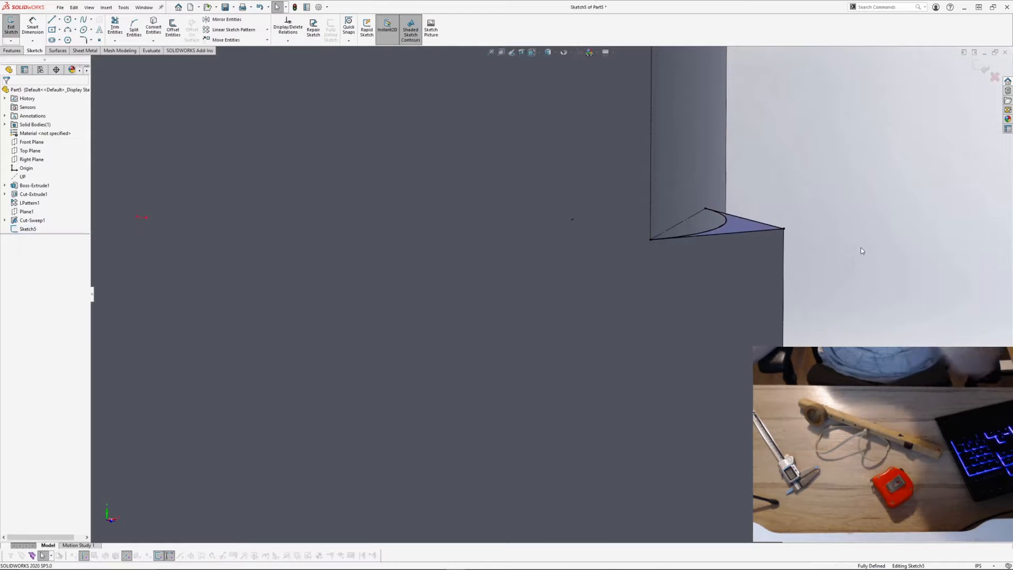
scroll(860, 248, up, 3)
middle_drag(860, 248, 876, 255)
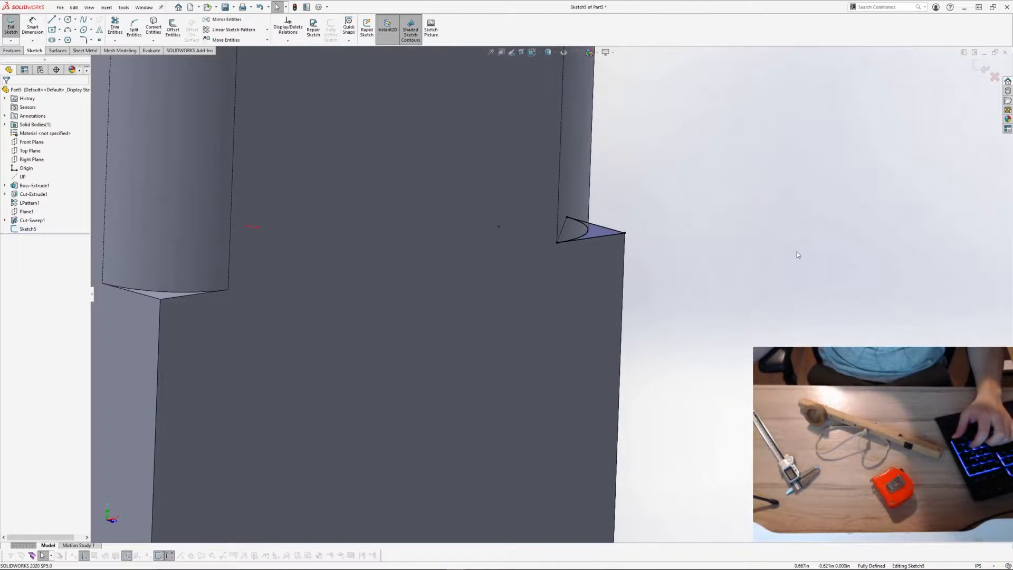
key(l)
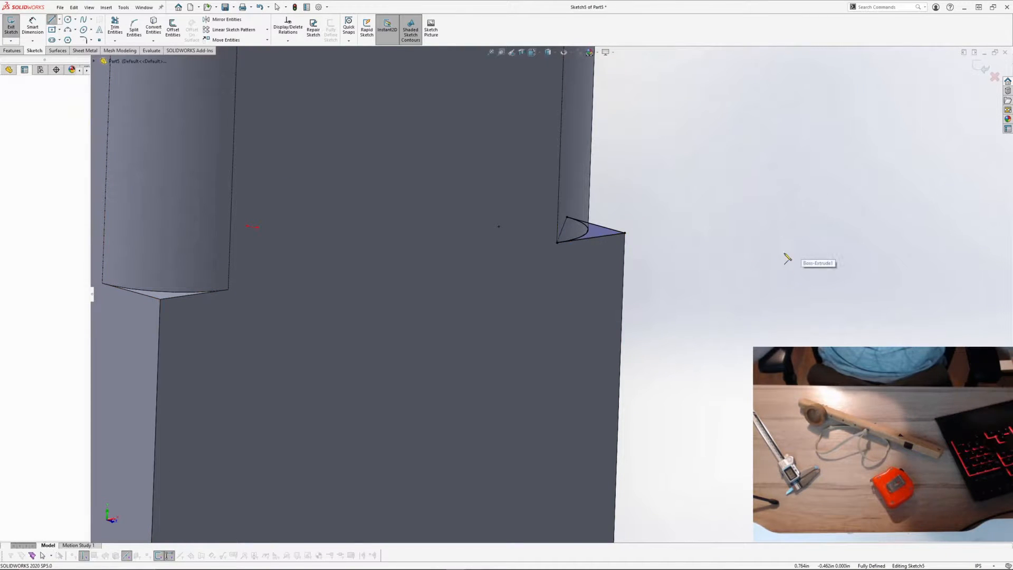
click(778, 227)
click(765, 274)
key(Escape)
Step: Make the new slanted line parallel to the profile's chord line and convert it to construction geometry
click(772, 250)
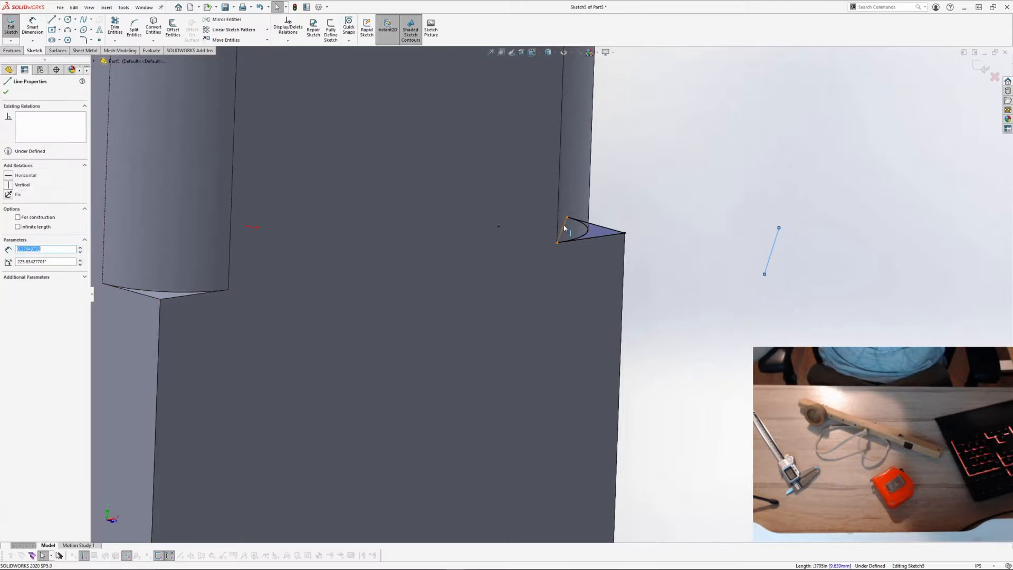
ctrl+click(562, 229)
click(624, 193)
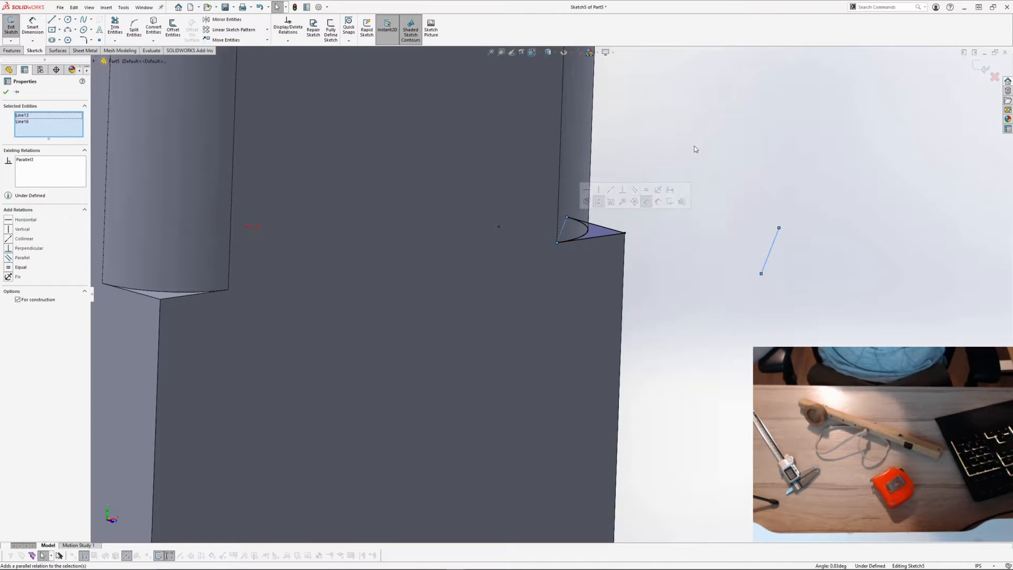
click(770, 250)
click(819, 250)
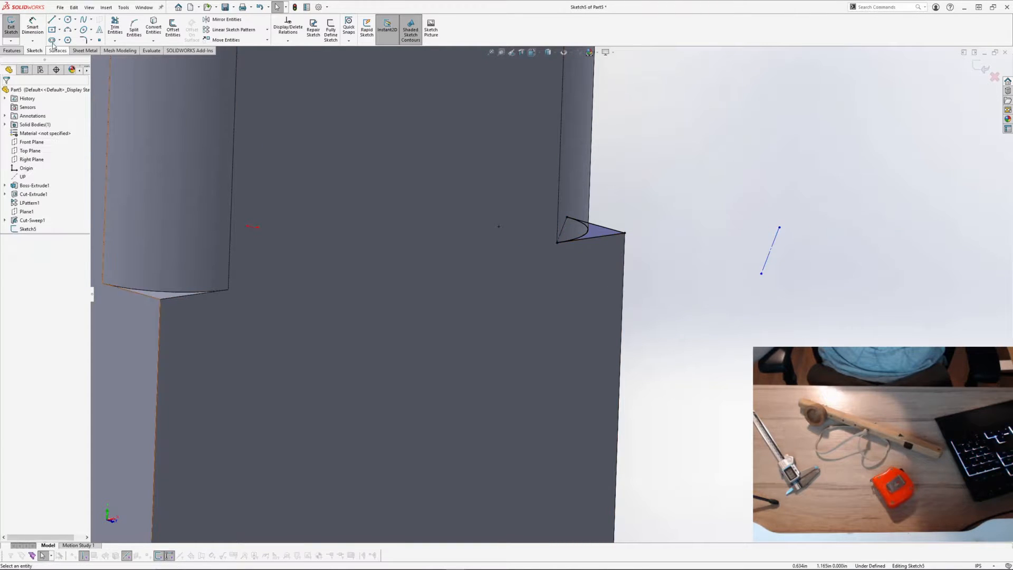
Step: Dimension the distance between the profile's chord and the offset construction line as 0.375 in and close the sketch
key(d)
click(567, 228)
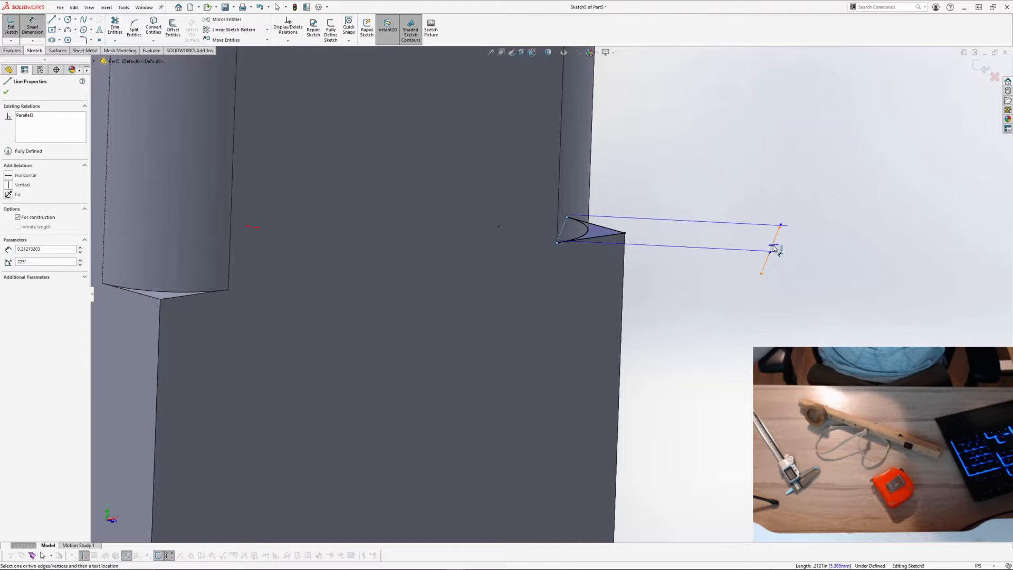
click(774, 248)
click(722, 279)
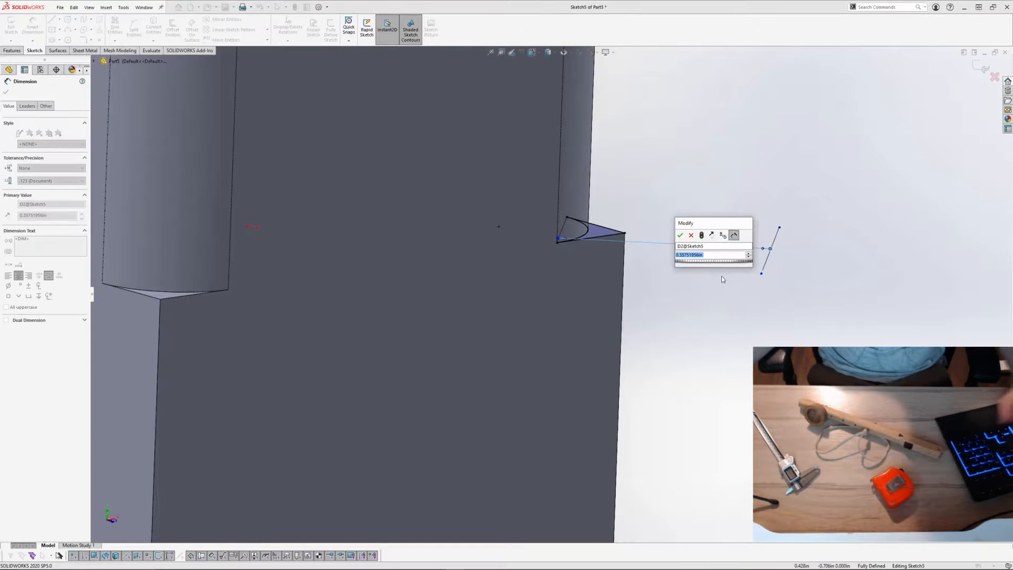
text(.375)
key(Return)
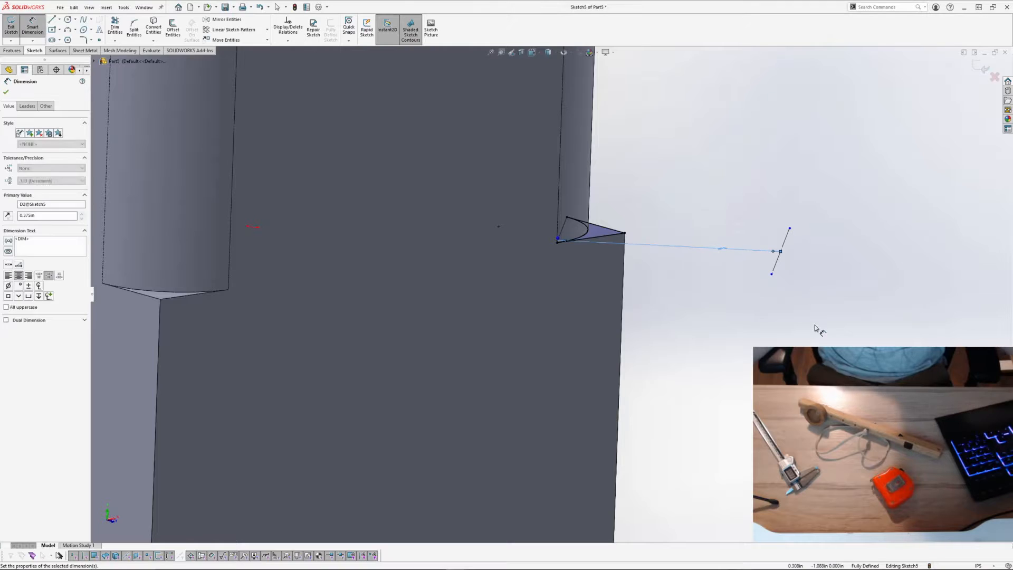
click(815, 327)
middle_drag(815, 326, 783, 261)
scroll(801, 188, up, 1)
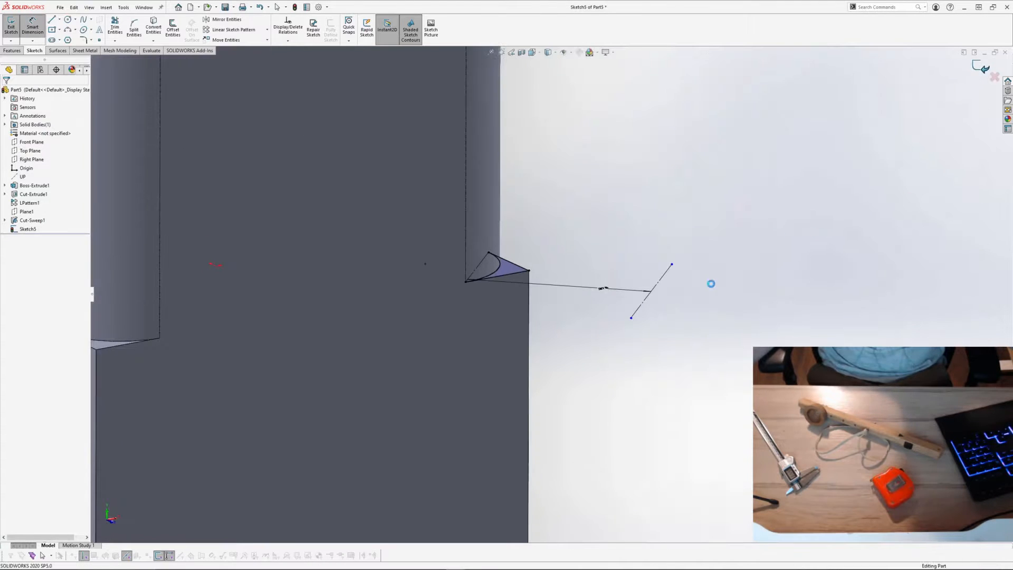
Step: Create a 360° revolved cut of the triangular profile about the offset construction line outside the bar
mouse_move(551, 297)
middle_down()
mouse_move(590, 278)
mouse_move(558, 274)
middle_up()
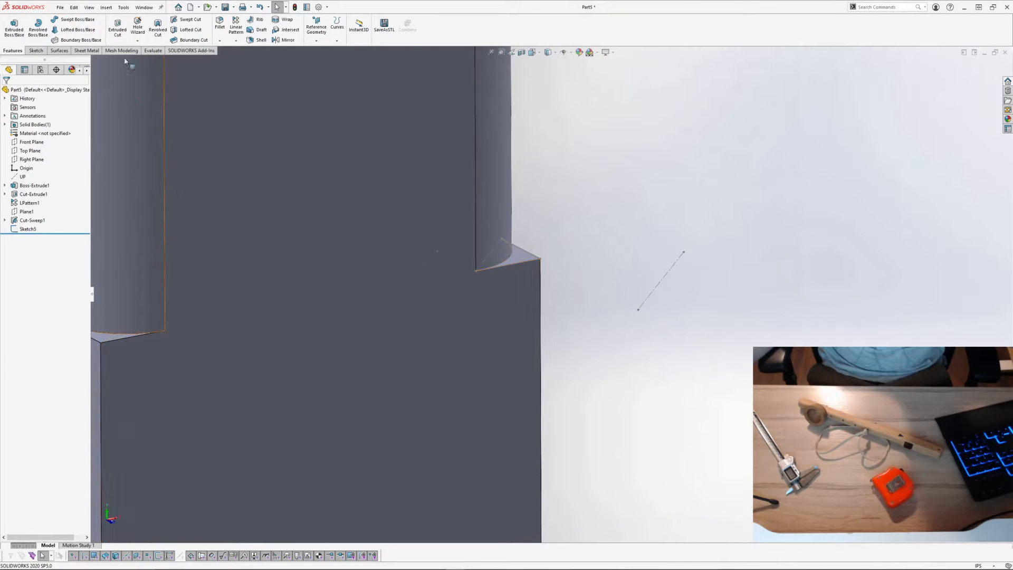
click(158, 28)
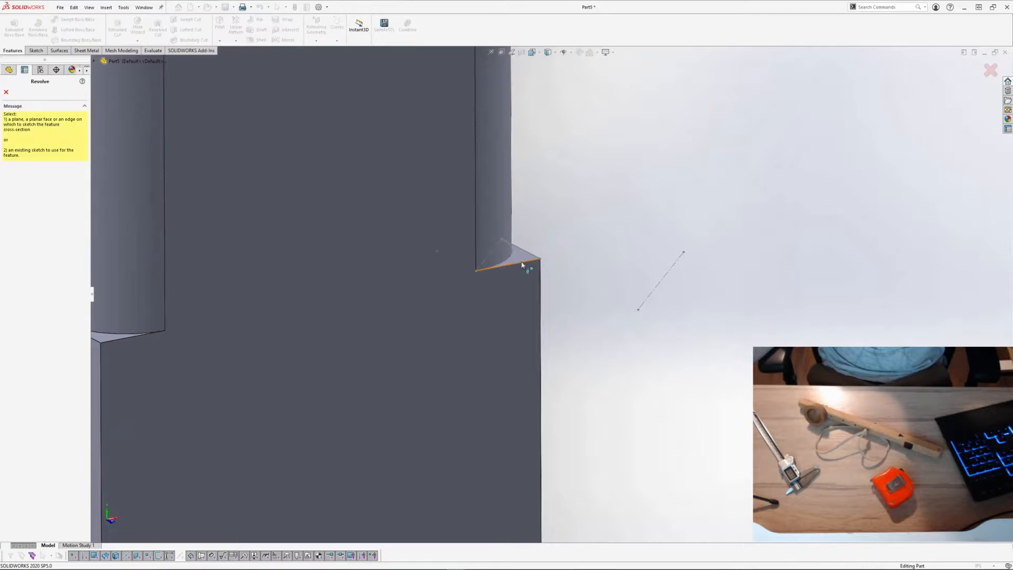
click(657, 290)
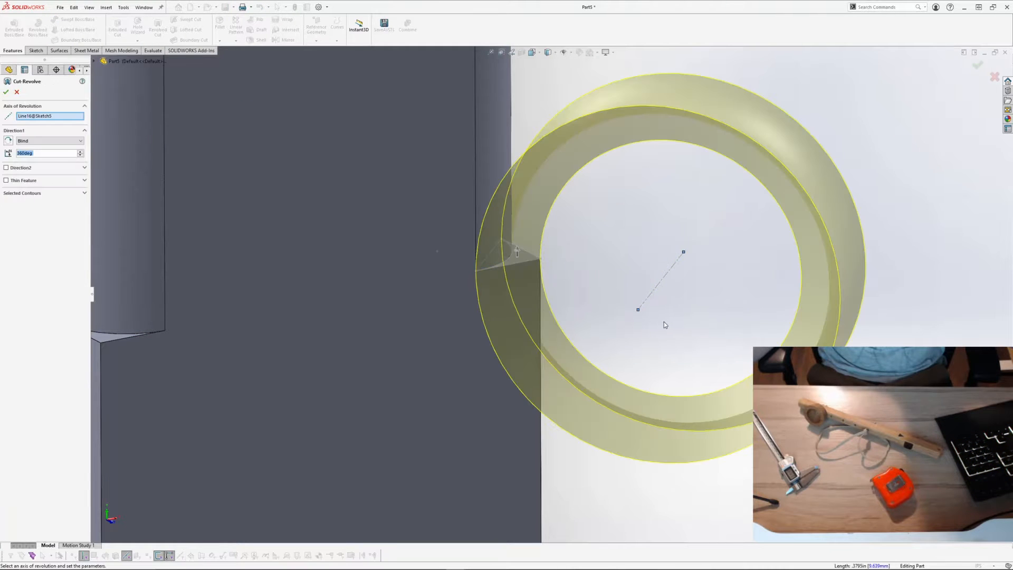
mouse_move(641, 299)
middle_down()
mouse_move(623, 303)
mouse_move(649, 296)
mouse_move(509, 256)
mouse_move(354, 161)
mouse_move(338, 317)
mouse_move(506, 349)
mouse_move(528, 372)
mouse_move(596, 216)
mouse_move(644, 210)
mouse_move(544, 224)
middle_up()
click(5, 92)
Step: Examine how the revolved cut blends the end of the swept rounding and compare it with the opposite edge
scroll(607, 290, up, 2)
scroll(585, 242, up, 2)
scroll(657, 198, down, 3)
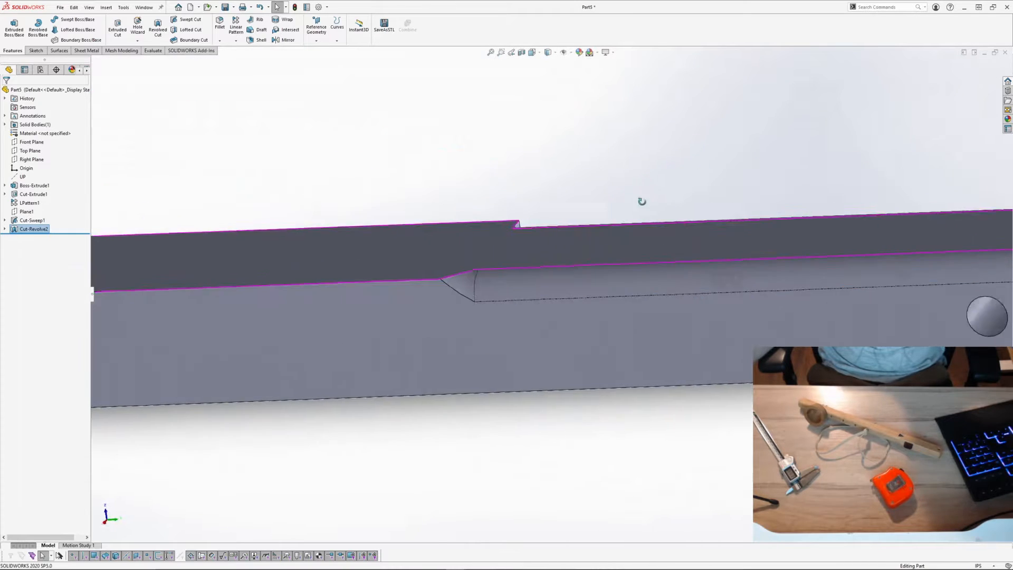
scroll(522, 264, down, 5)
middle_drag(465, 341, 574, 348)
scroll(575, 350, up, 5)
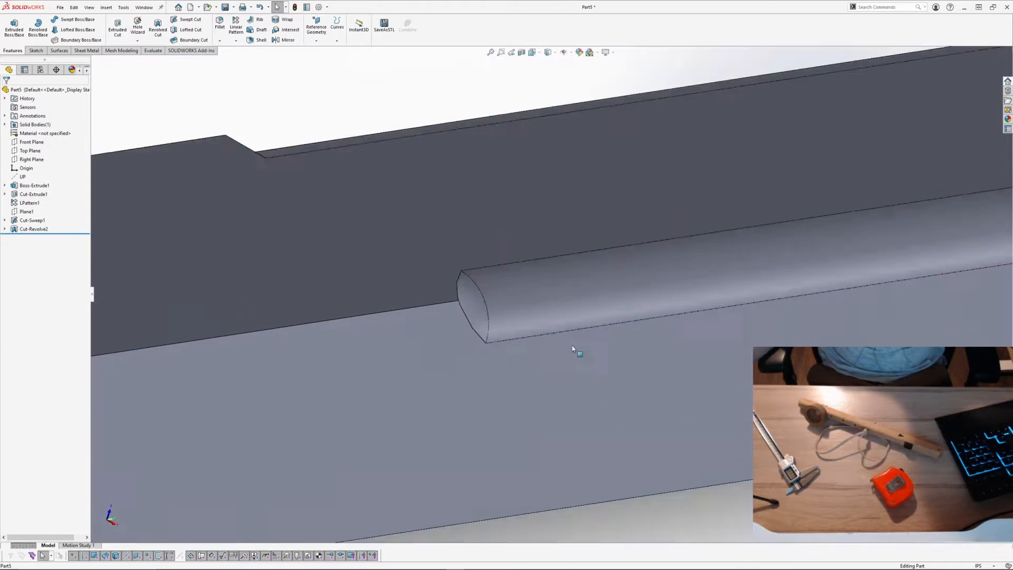
mouse_move(665, 285)
middle_down()
mouse_move(703, 274)
mouse_move(685, 290)
mouse_move(672, 275)
middle_up()
scroll(685, 293, up, 2)
drag(671, 274, 666, 288)
scroll(477, 328, down, 4)
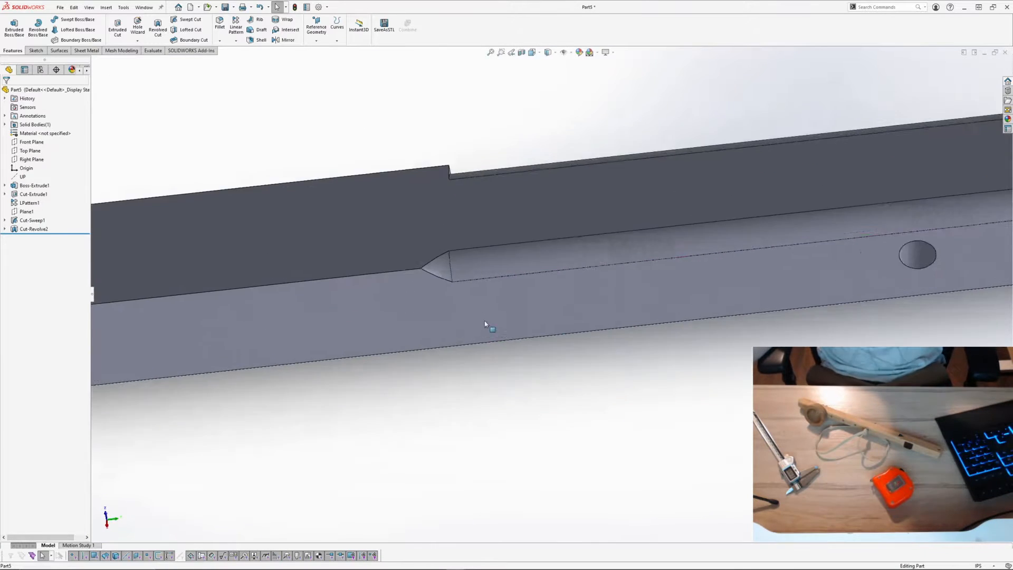
scroll(486, 325, up, 1)
mouse_move(486, 325)
middle_down()
mouse_move(496, 291)
mouse_move(495, 312)
middle_up()
click(46, 230)
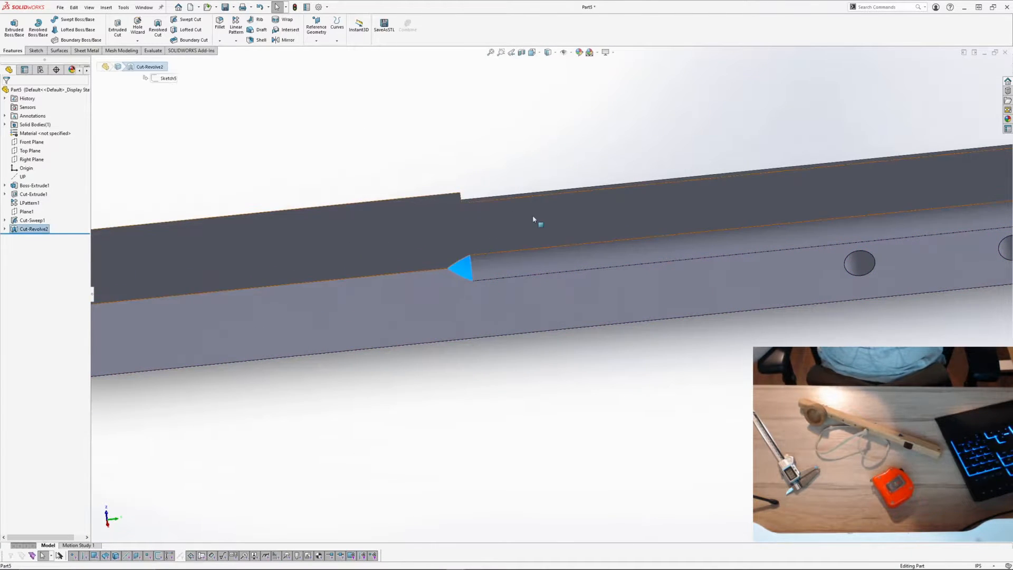
scroll(538, 220, up, 4)
middle_drag(591, 218, 633, 306)
scroll(638, 285, up, 4)
middle_drag(657, 163, 546, 239)
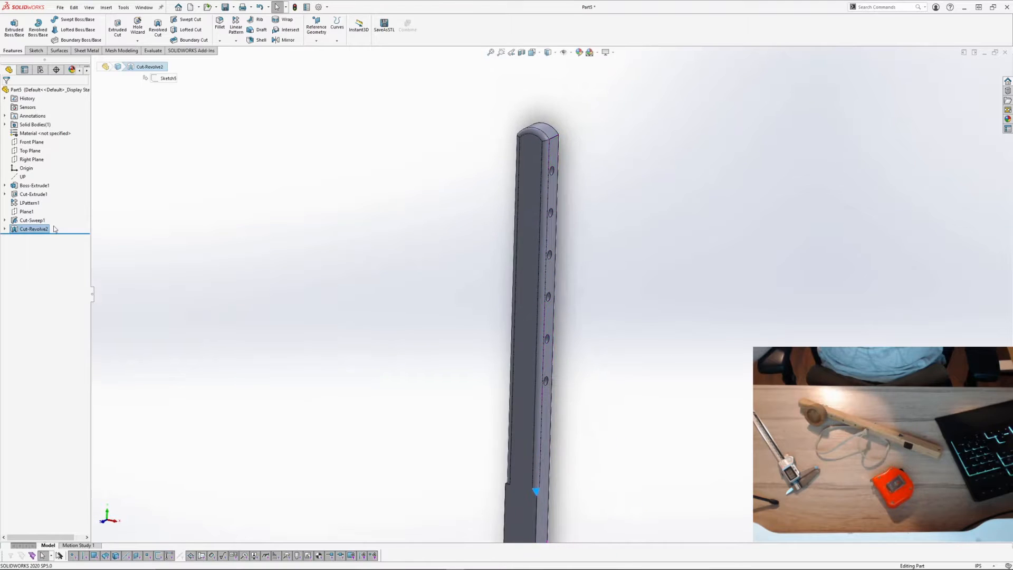
Step: Open the path sketch of the swept cut for editing
click(33, 220)
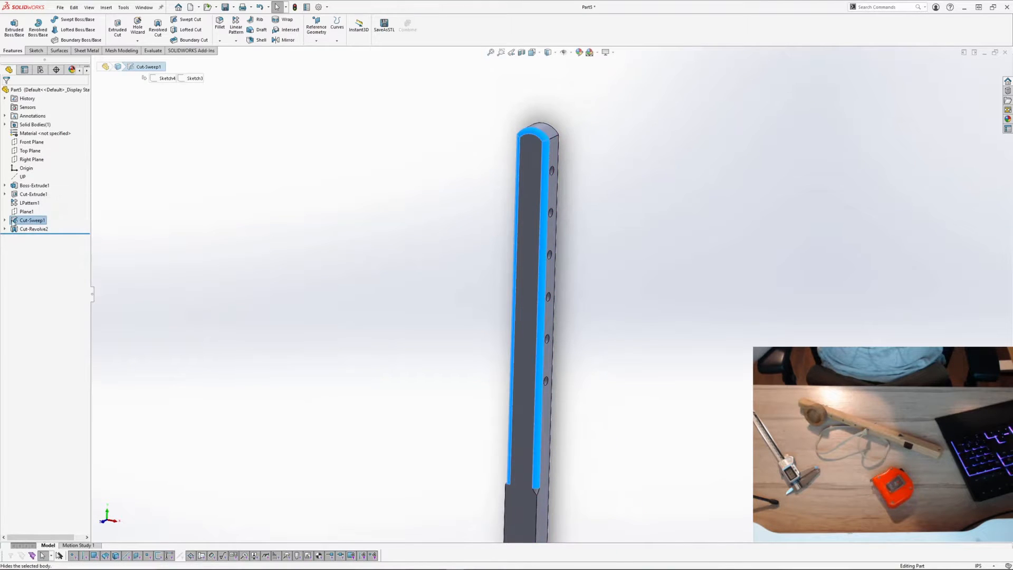
click(33, 230)
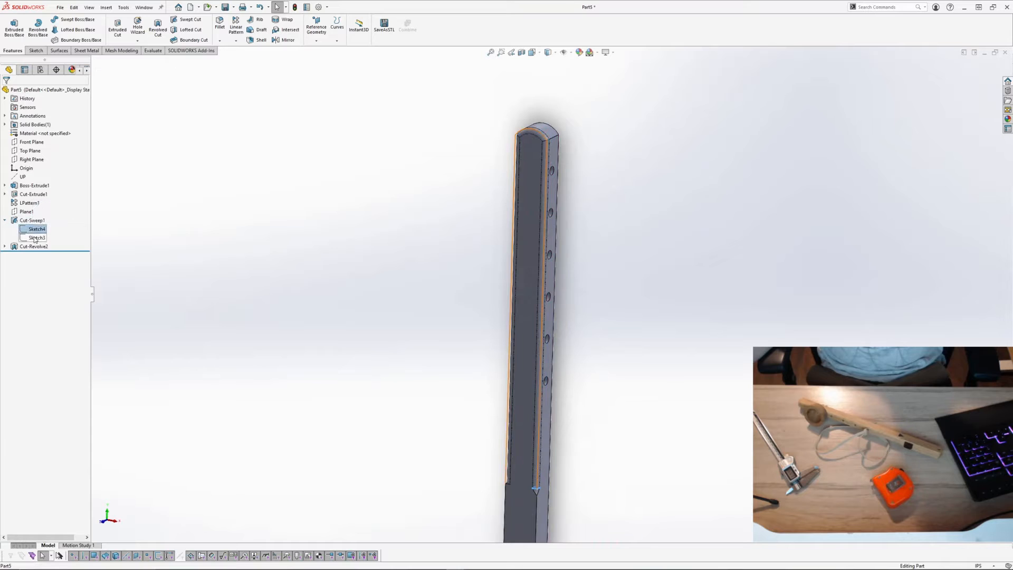
click(42, 213)
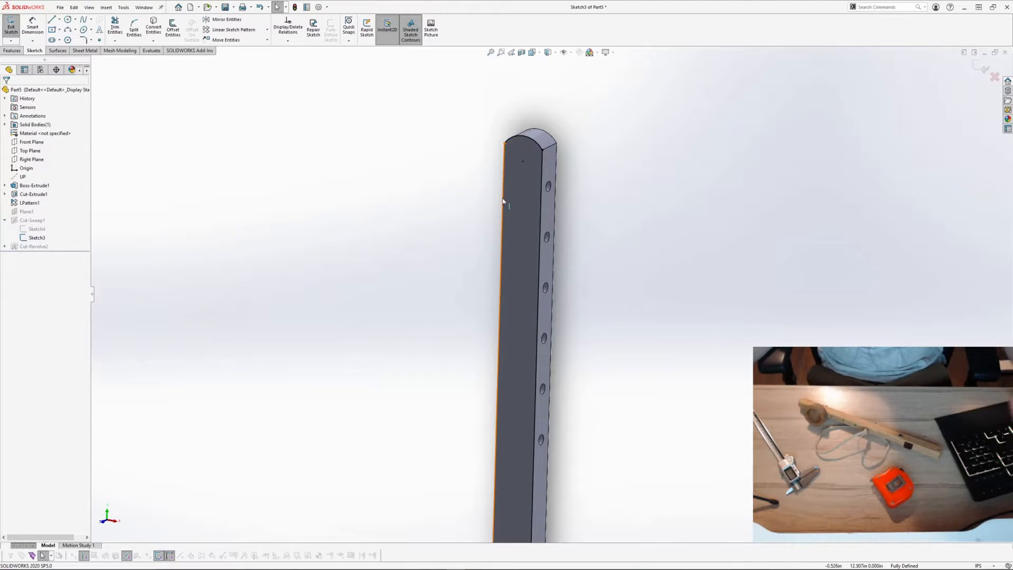
click(503, 201)
key(Escape)
scroll(522, 147, down, 4)
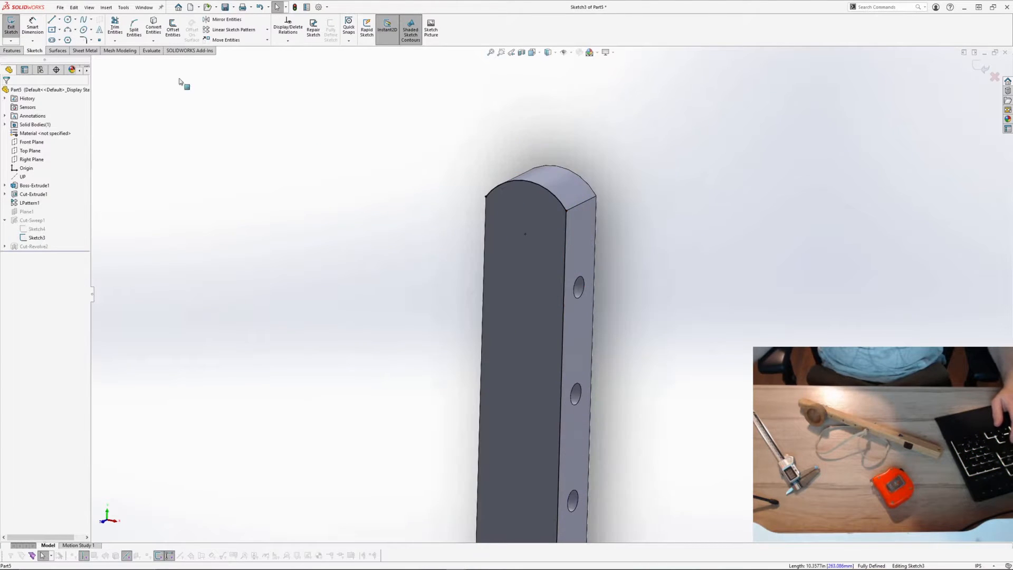
Step: Sketch a vertical construction line about 0.94 in long across the rounded top of the path, coincident with the arc's centre point
click(51, 23)
click(533, 121)
click(531, 200)
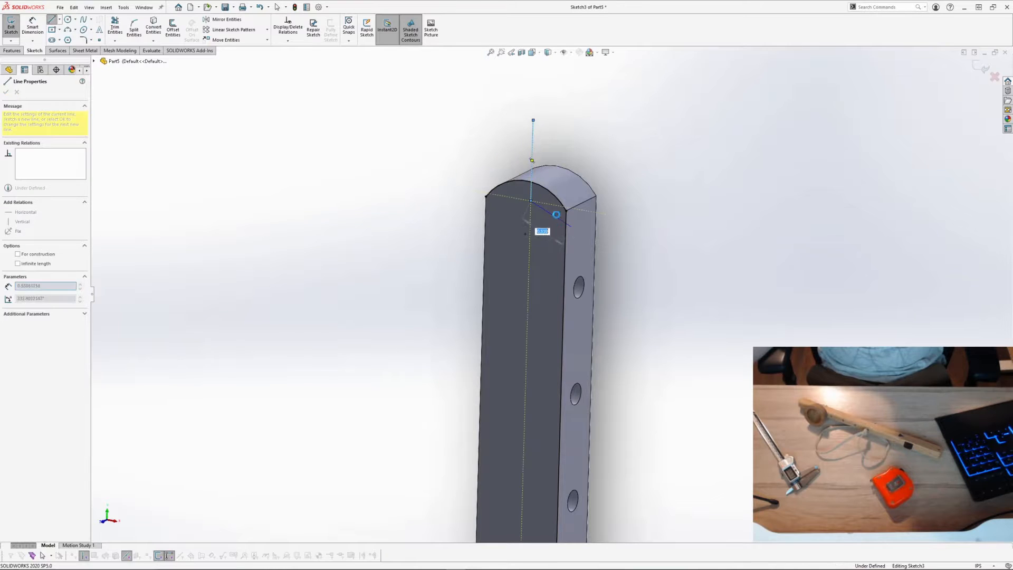
key(Escape)
ctrl+click(526, 235)
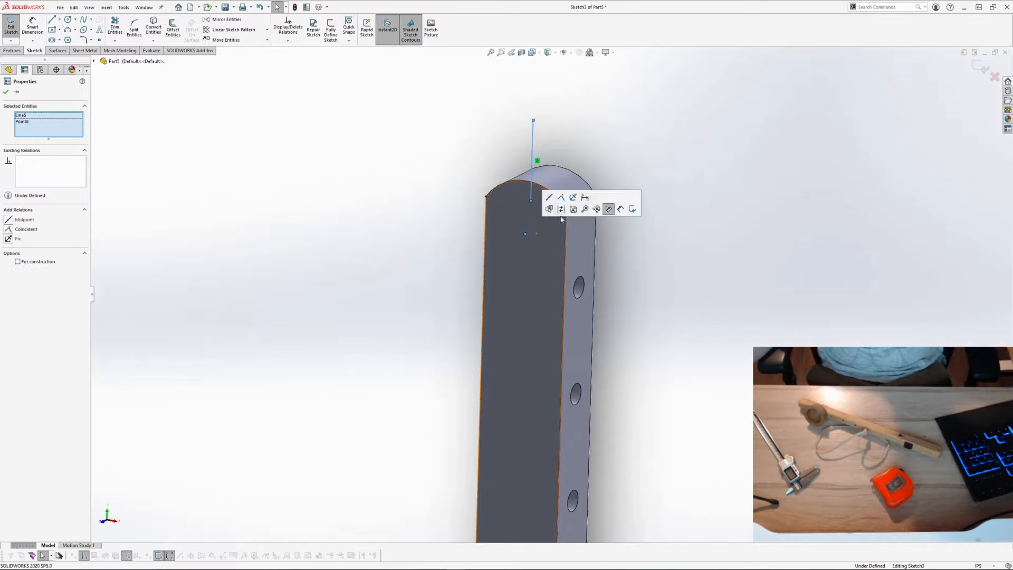
click(563, 196)
click(527, 187)
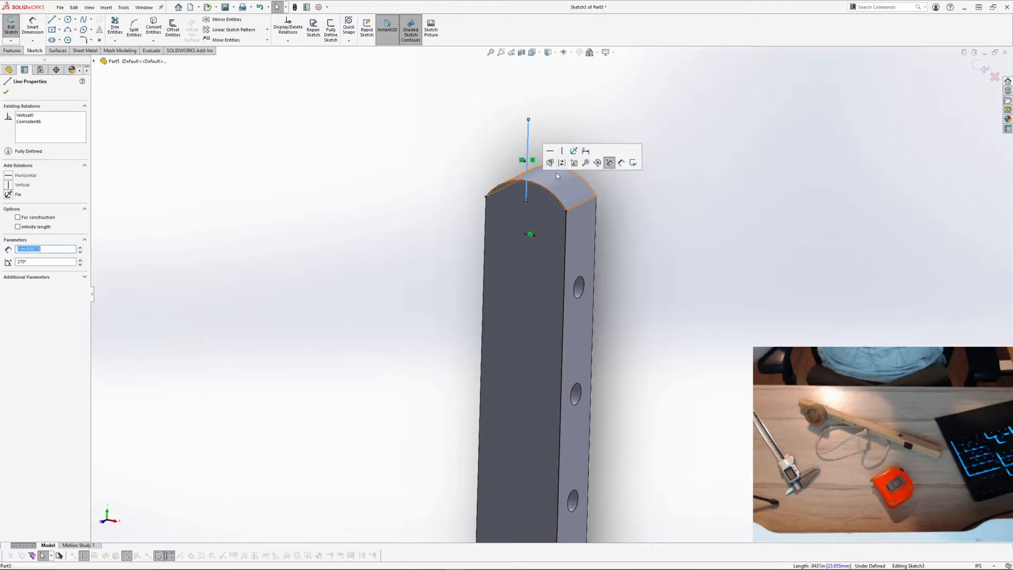
click(719, 211)
Step: Trim the sweep path at the construction line, keeping only the half beside the holed face, and close the sketch
click(115, 28)
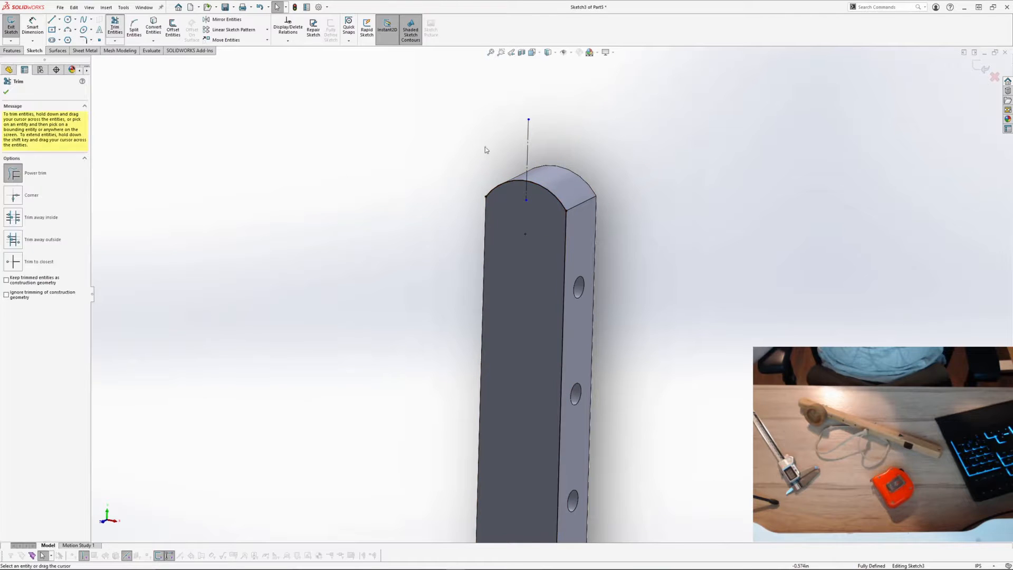
click(988, 70)
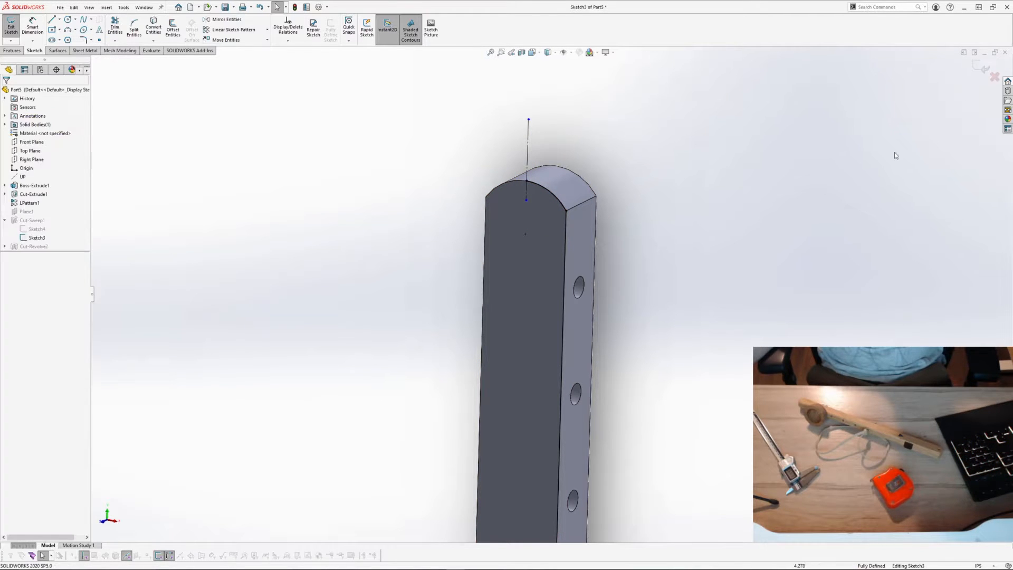
click(980, 70)
Step: Examine the swept cut along the holed edge and at the rounded end of the bar
scroll(650, 286, up, 6)
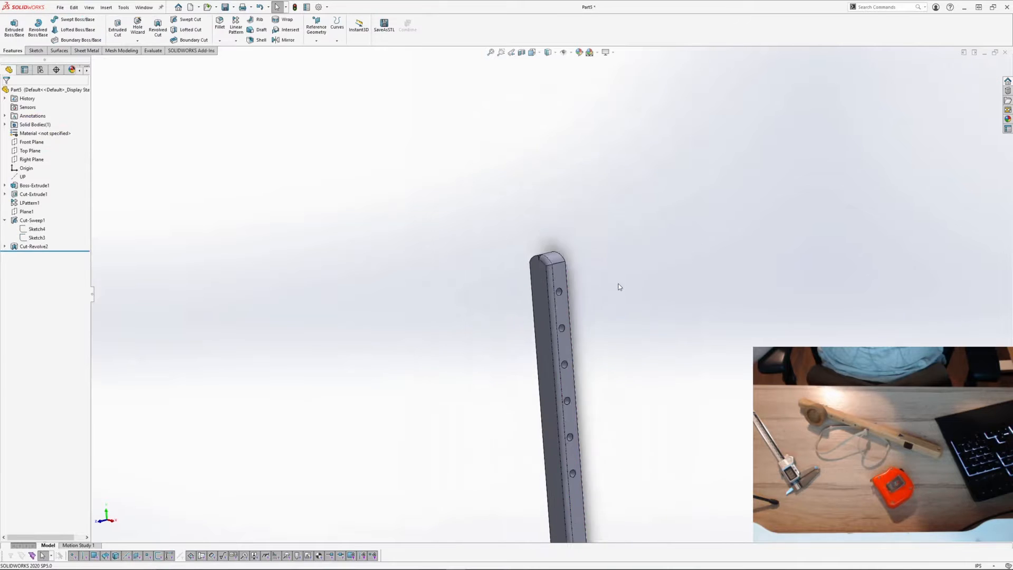
middle_drag(600, 417, 583, 338)
scroll(583, 330, down, 4)
scroll(561, 422, up, 4)
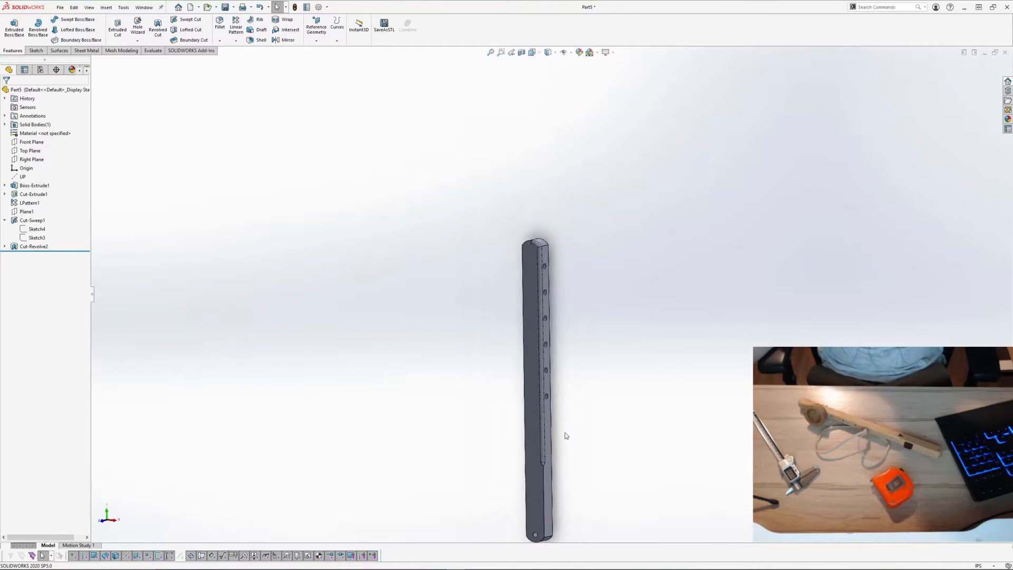
scroll(565, 436, down, 3)
middle_drag(536, 393, 515, 389)
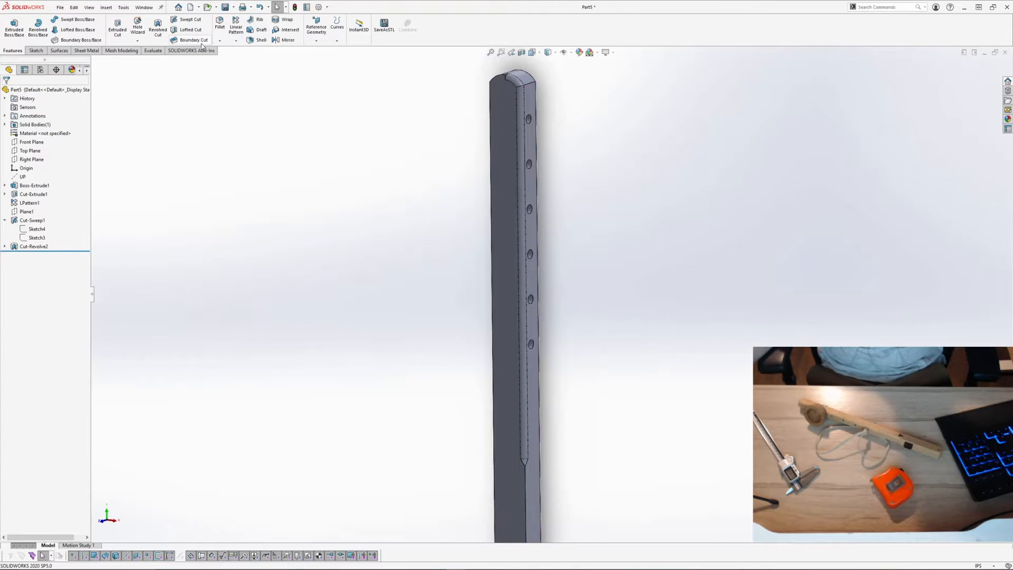
scroll(416, 285, up, 2)
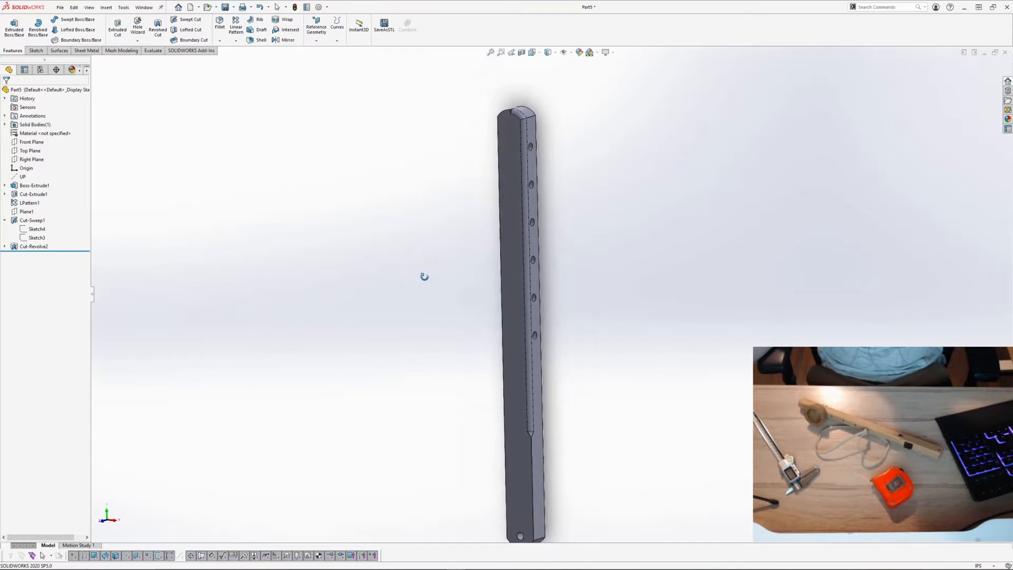
mouse_move(422, 276)
middle_down()
mouse_move(346, 287)
mouse_move(435, 285)
middle_up()
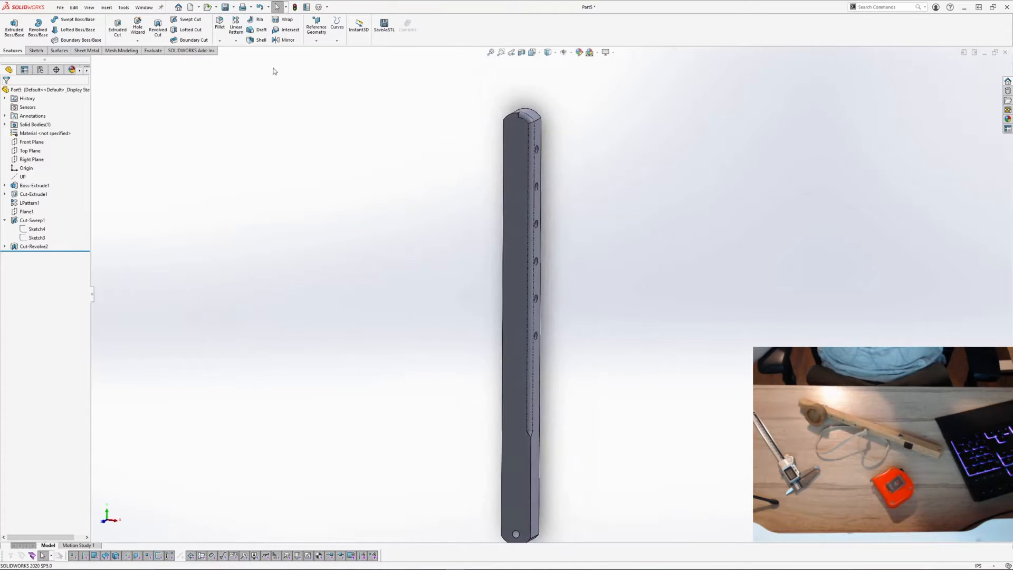
Step: Create a reference axis through the origin and perpendicular to the Top Plane
click(236, 41)
click(212, 235)
key(z)
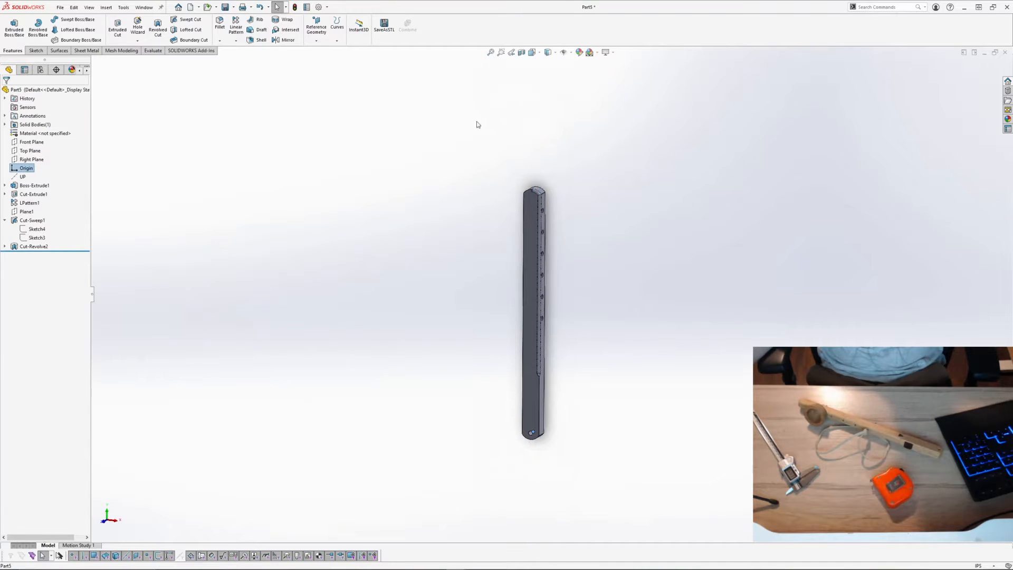
click(316, 41)
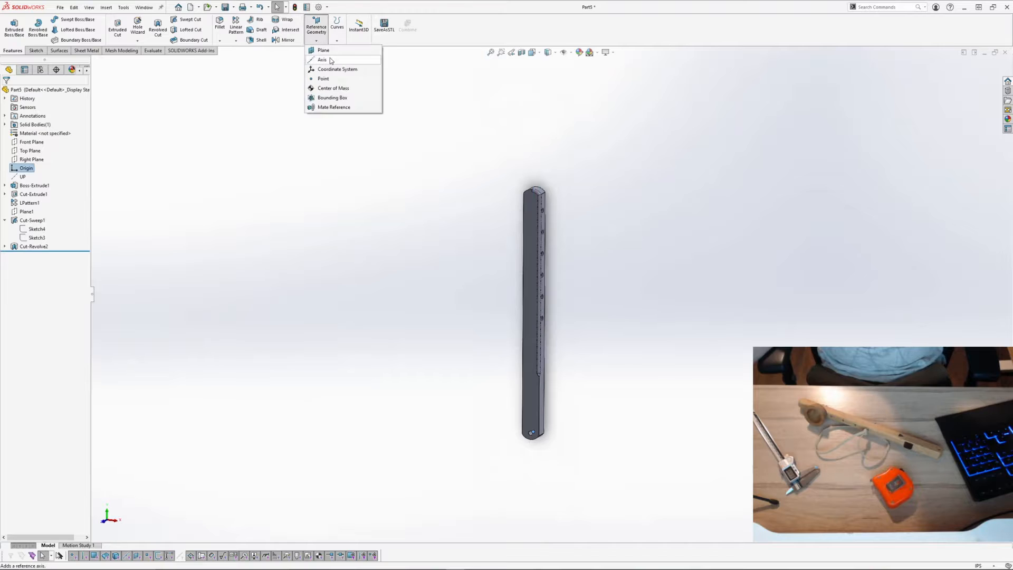
click(326, 60)
click(94, 62)
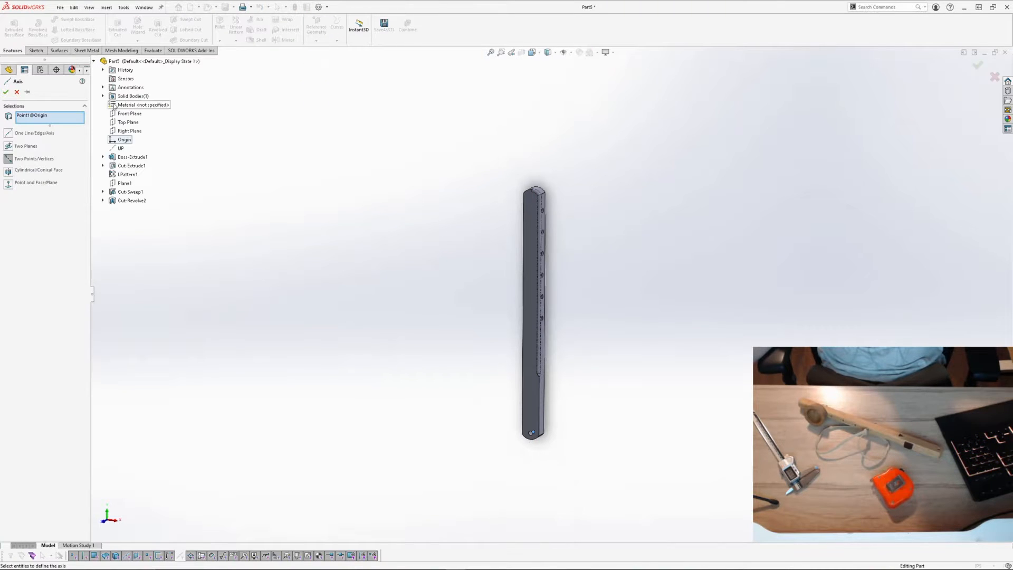
click(127, 122)
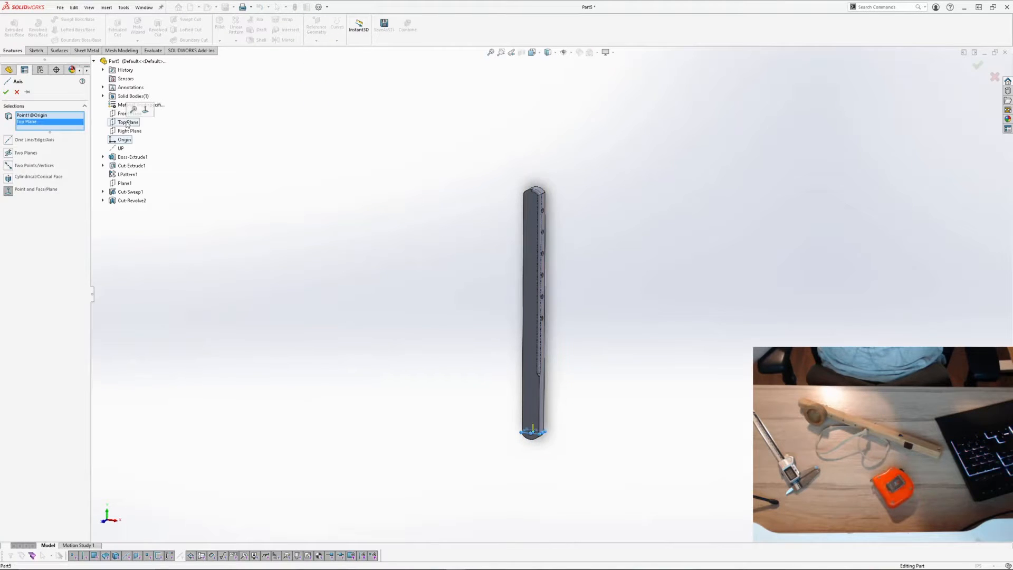
click(402, 255)
Step: Start a circular pattern with the revolved cut and the swept cut as the features to repeat
scroll(537, 294, down, 2)
middle_drag(537, 294, 531, 295)
click(236, 41)
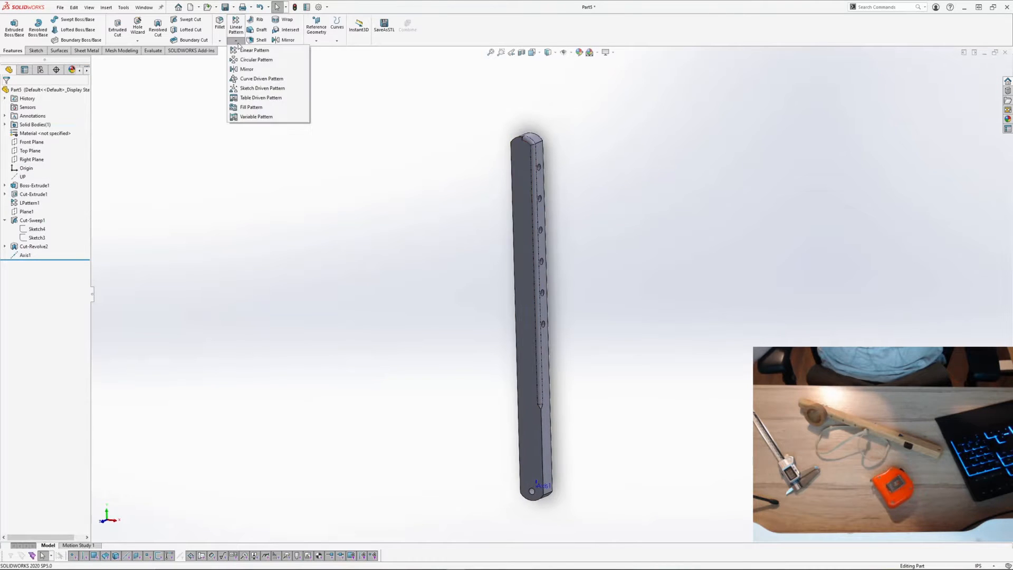
click(250, 61)
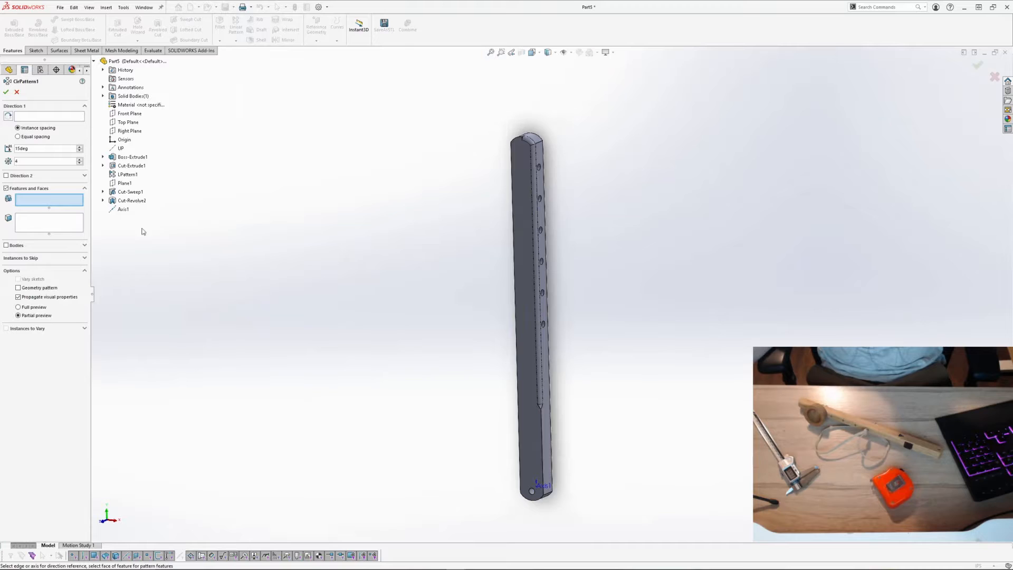
click(130, 201)
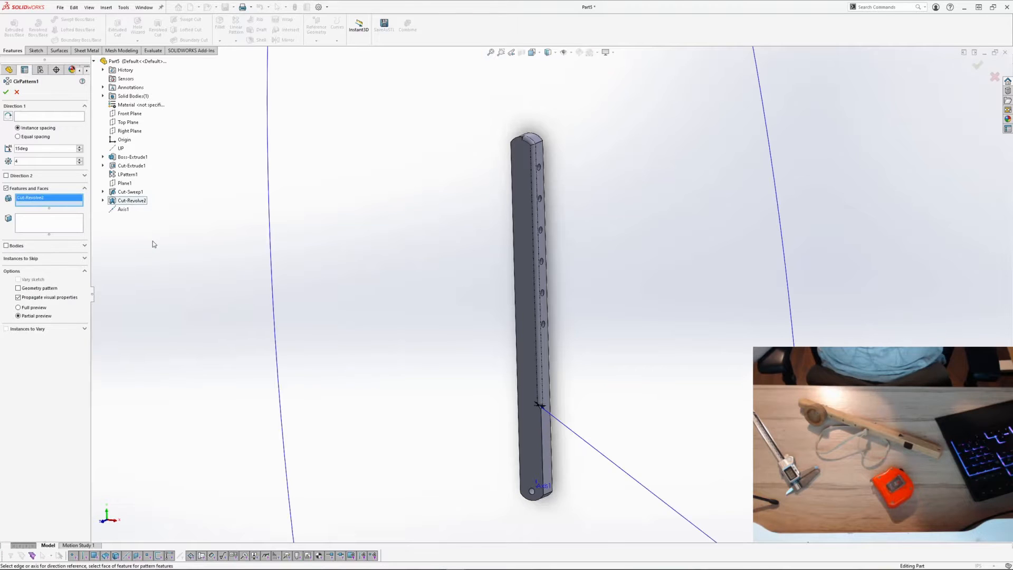
click(128, 194)
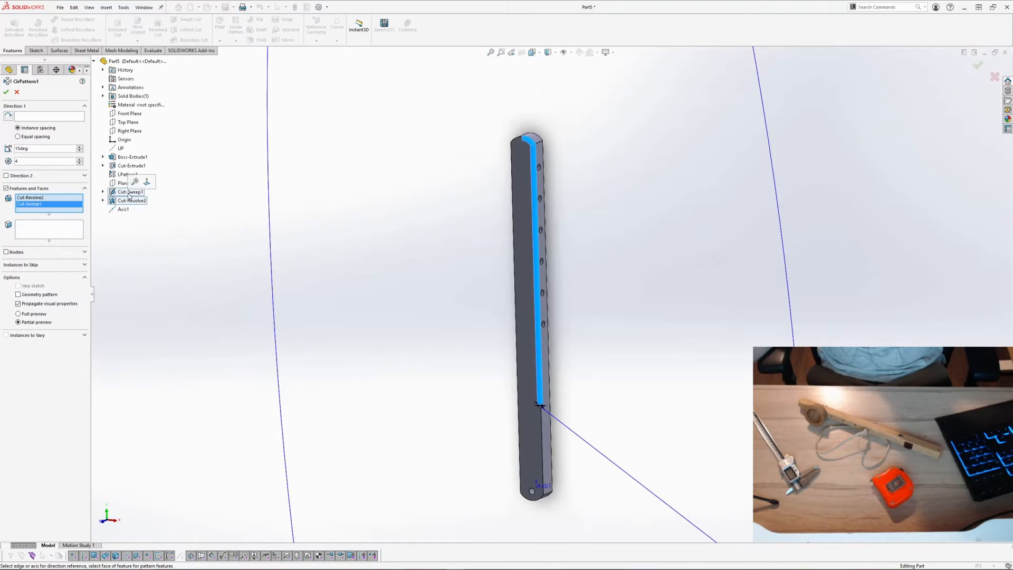
click(27, 117)
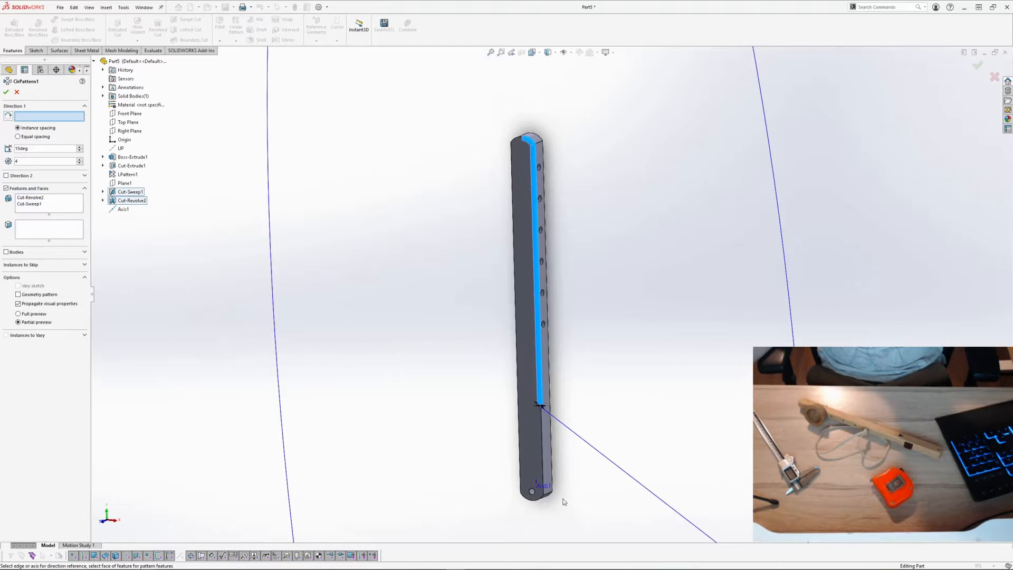
Step: Try patterning both cuts about the reference axis as 4 equally spaced instances over 360°, and discard the pattern
scroll(561, 503, down, 5)
scroll(562, 388, up, 8)
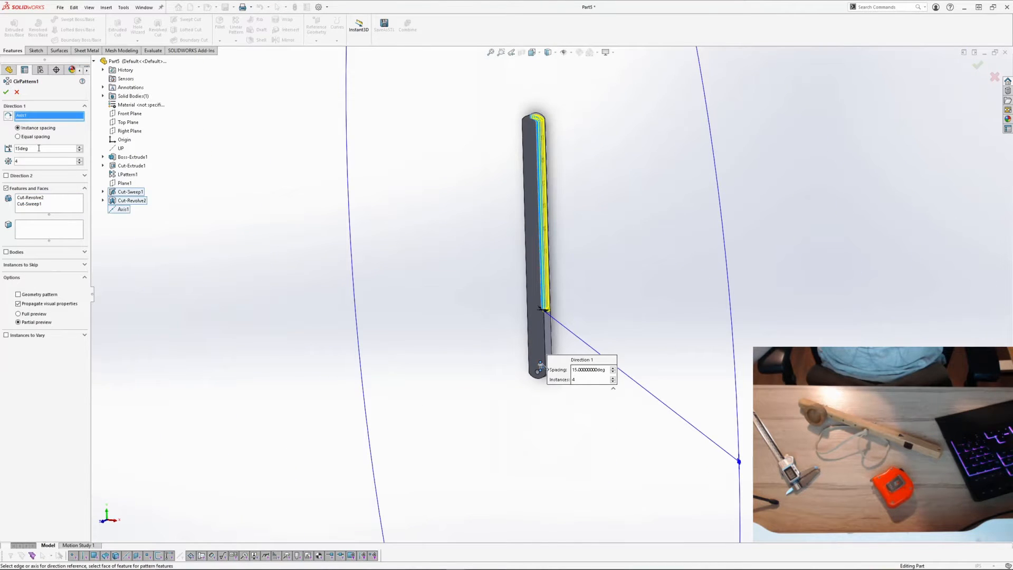
text(-15)
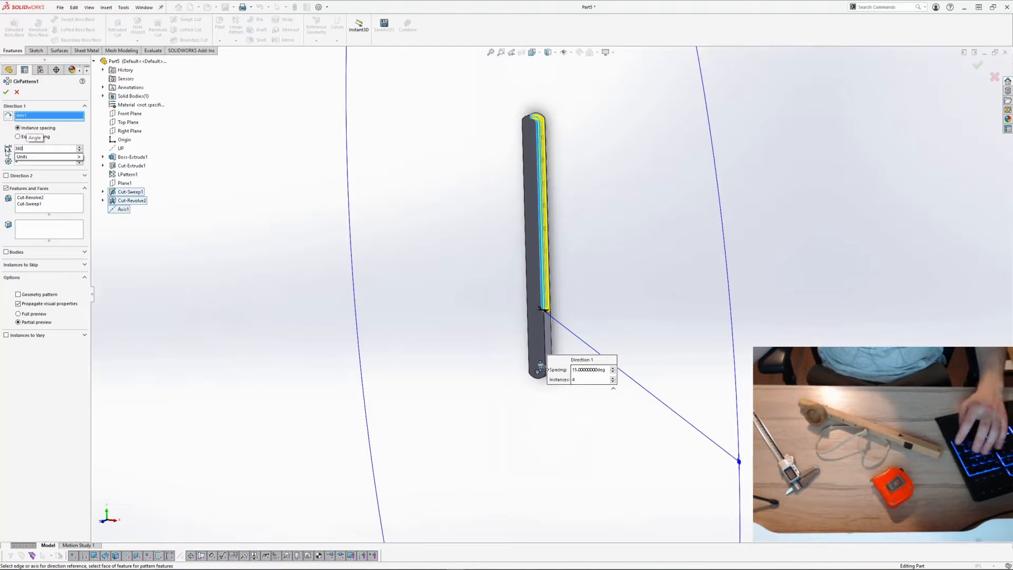
key(Return)
click(40, 149)
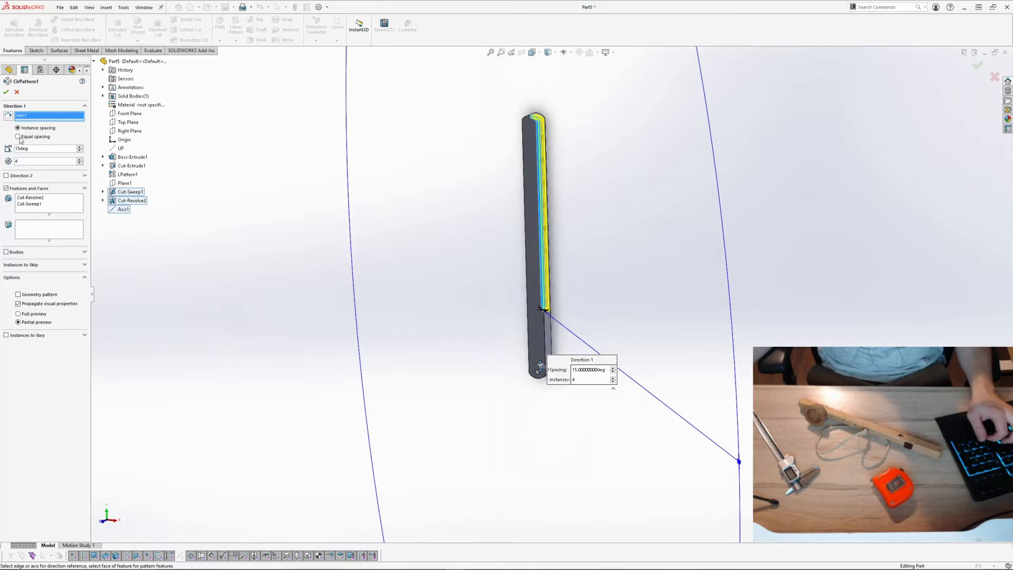
click(20, 137)
mouse_move(558, 230)
middle_down()
mouse_move(561, 210)
mouse_move(527, 221)
middle_up()
middle_drag(516, 272, 569, 436)
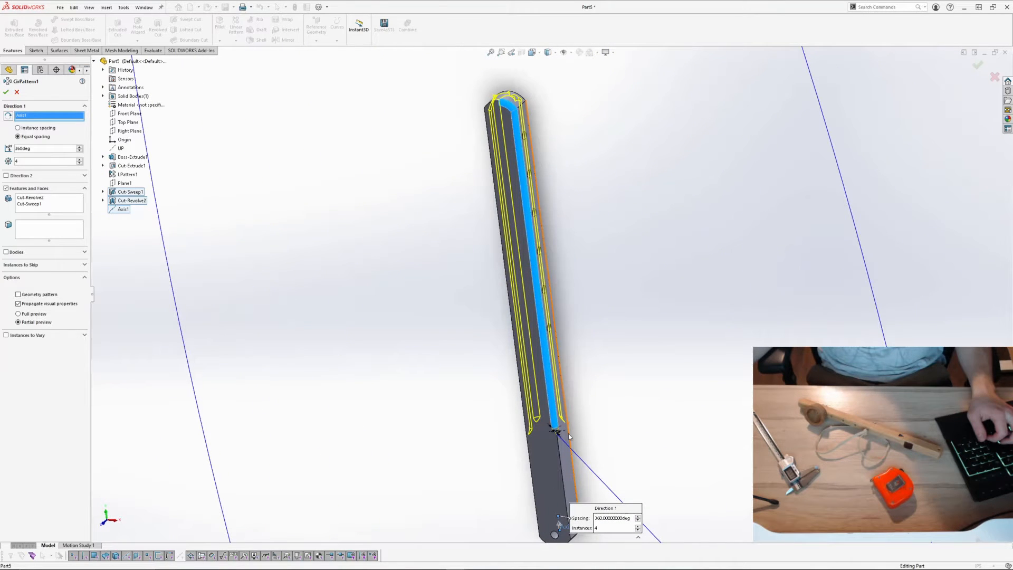
click(16, 92)
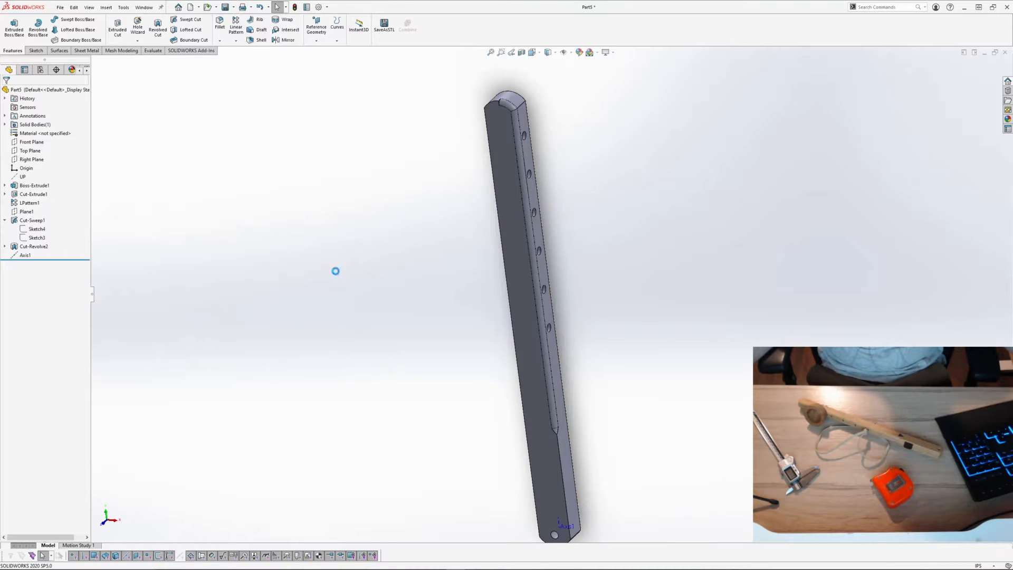
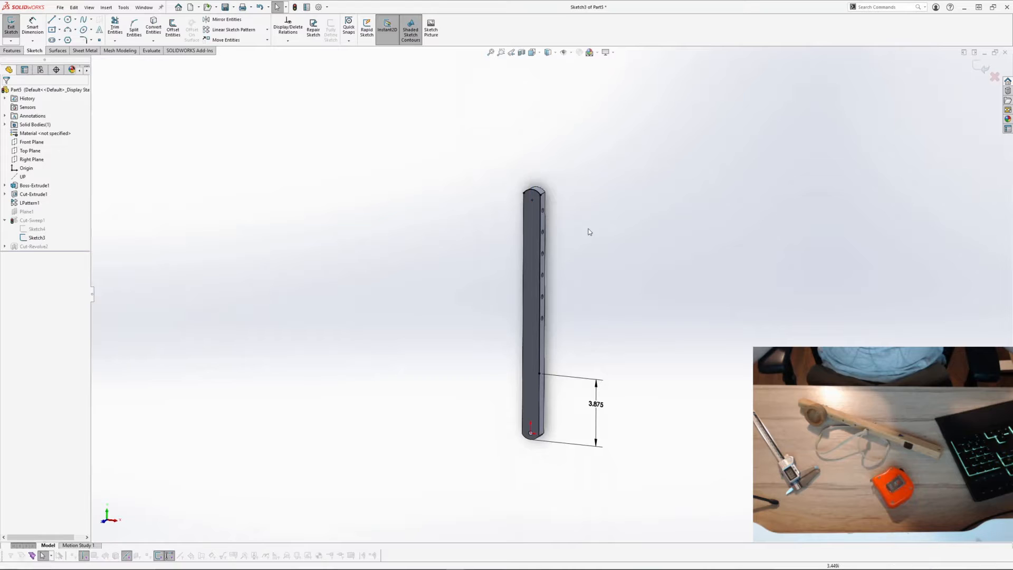
Step: Undo the reference axis and the trimming of the sweep path, and close the path sketch
key(ctrl+z)
click(980, 68)
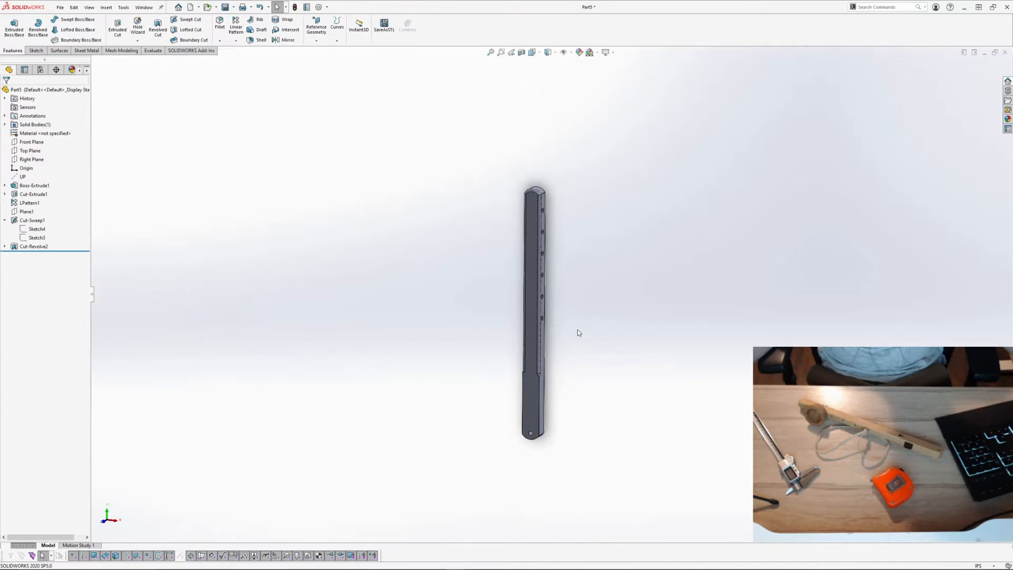
Step: Mirror the revolved blending cut about the Right Plane to the opposite edge of the bar
scroll(556, 359, down, 6)
scroll(506, 408, down, 3)
click(516, 314)
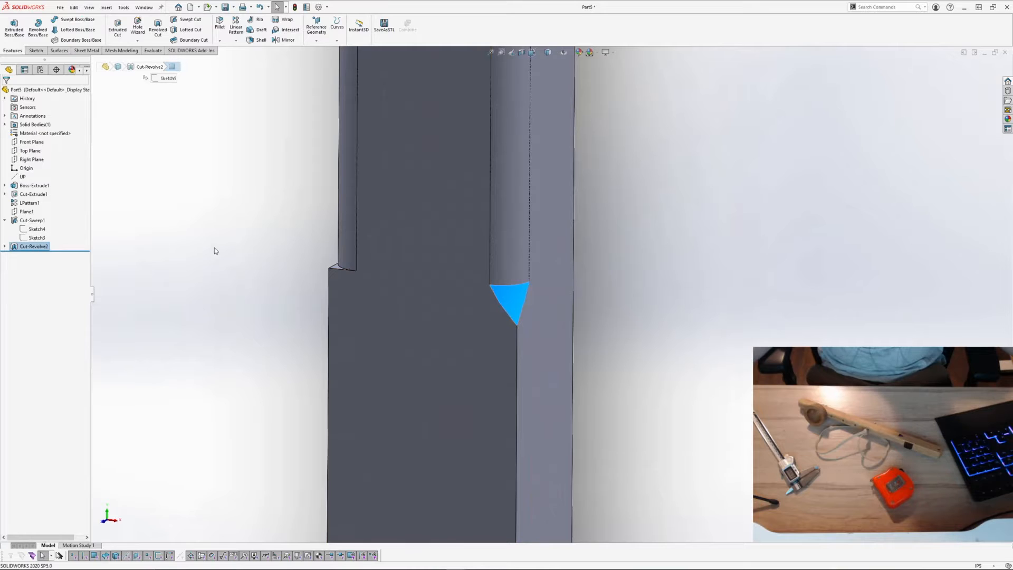
click(29, 142)
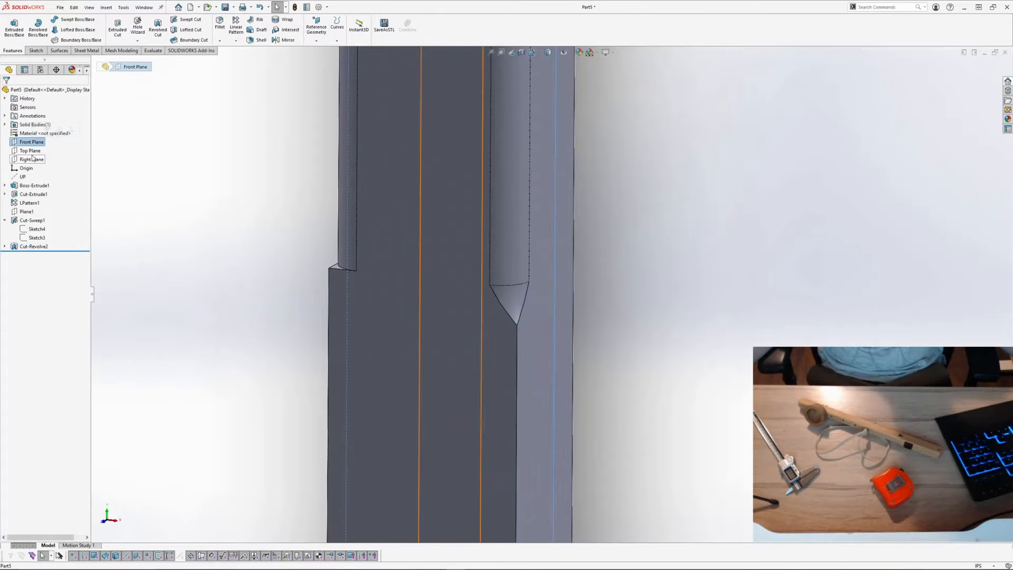
click(33, 160)
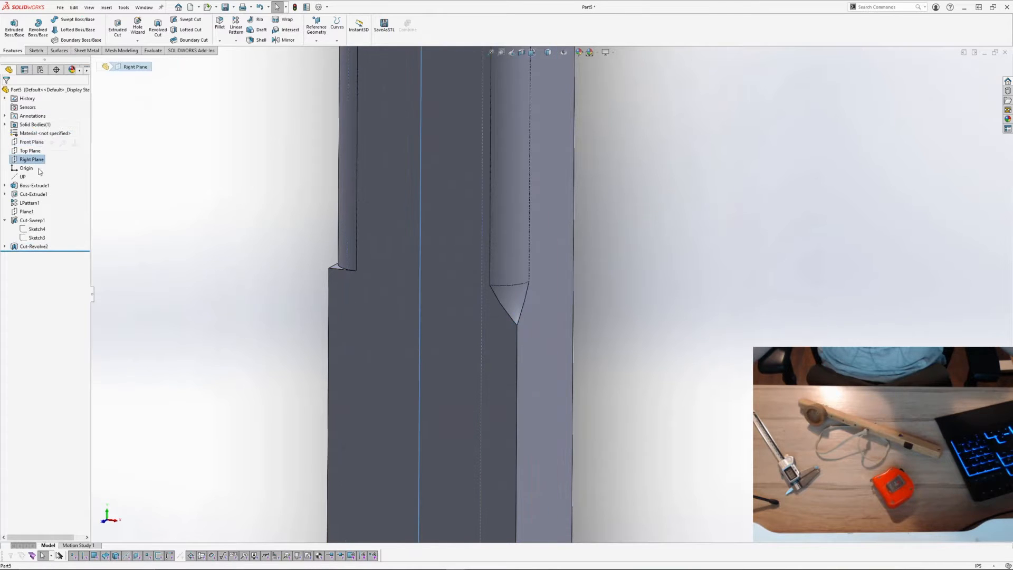
click(236, 41)
click(253, 74)
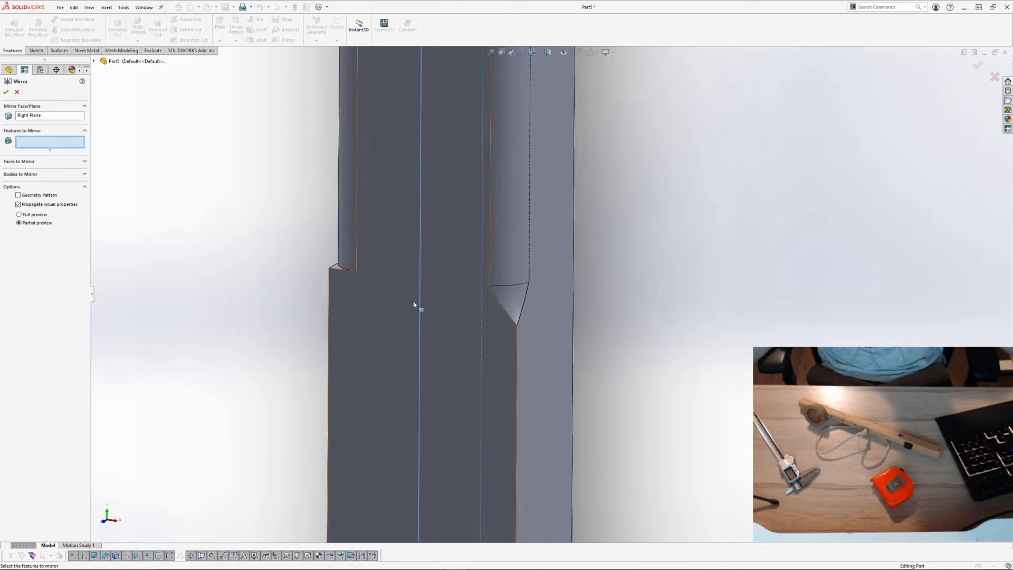
click(512, 297)
click(6, 91)
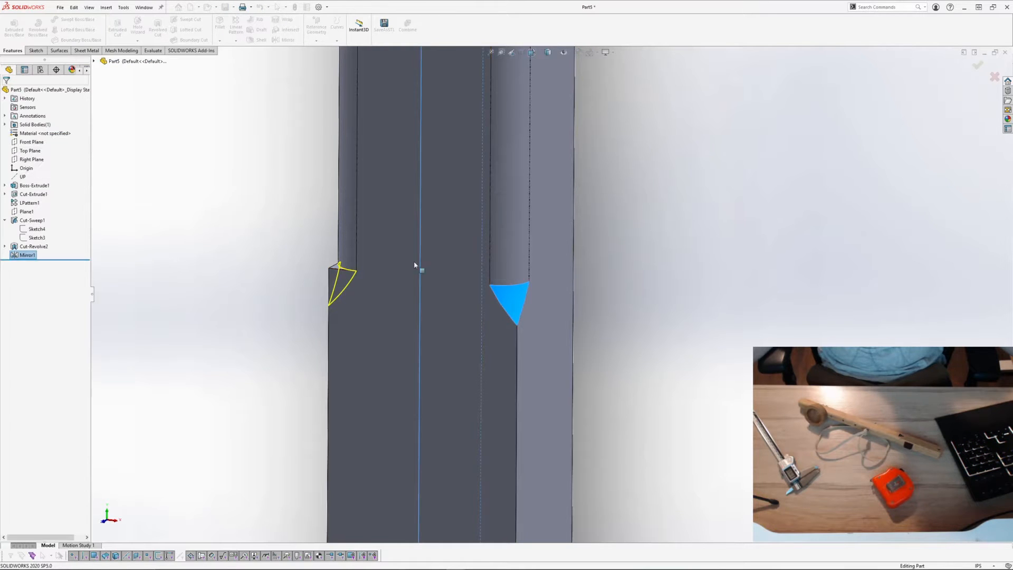
Step: Start a mirror feature with the Front Plane as the mirror plane
scroll(464, 278, up, 10)
scroll(570, 178, down, 3)
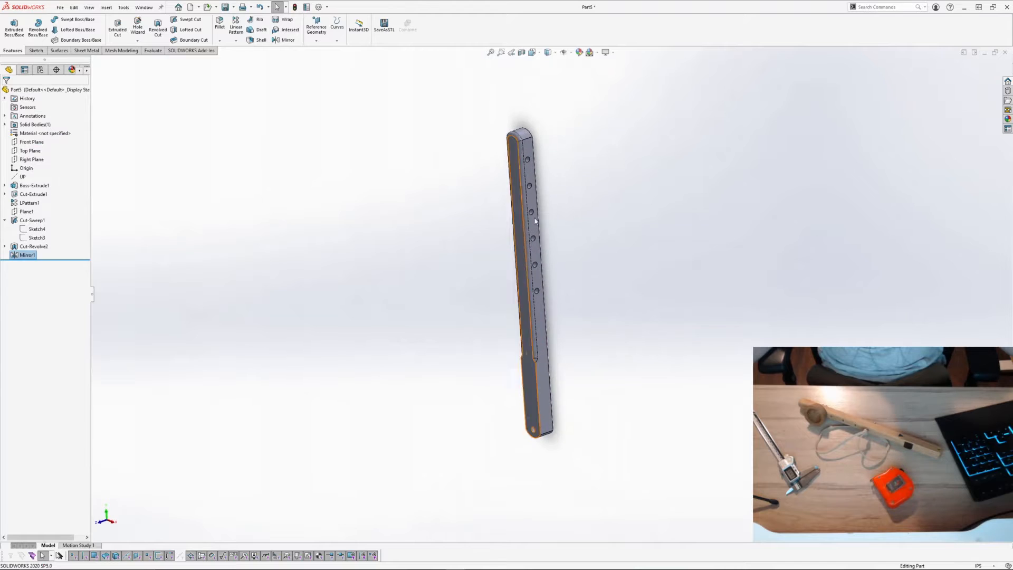
click(236, 41)
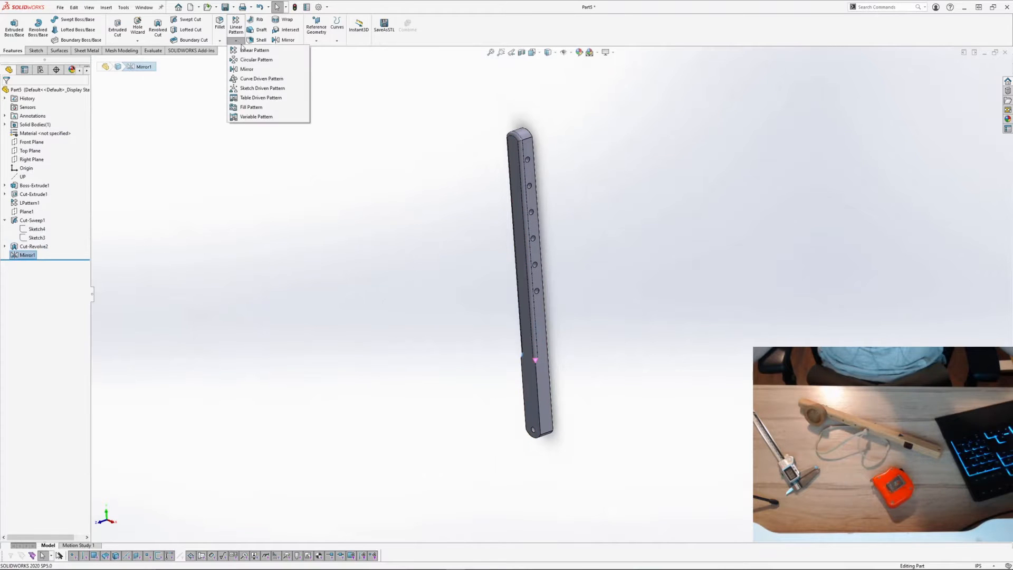
click(251, 67)
key(Escape)
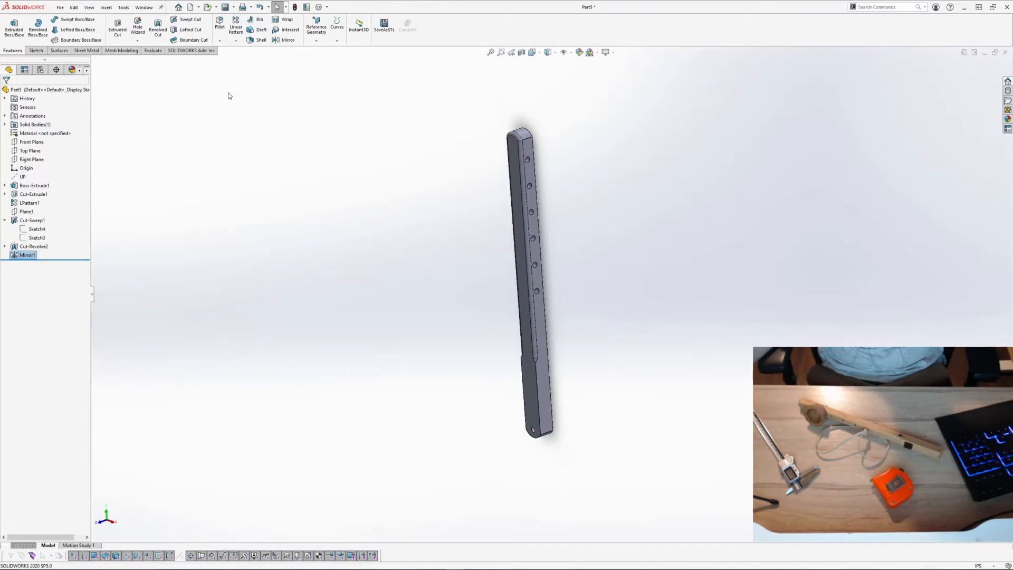
click(235, 40)
click(253, 71)
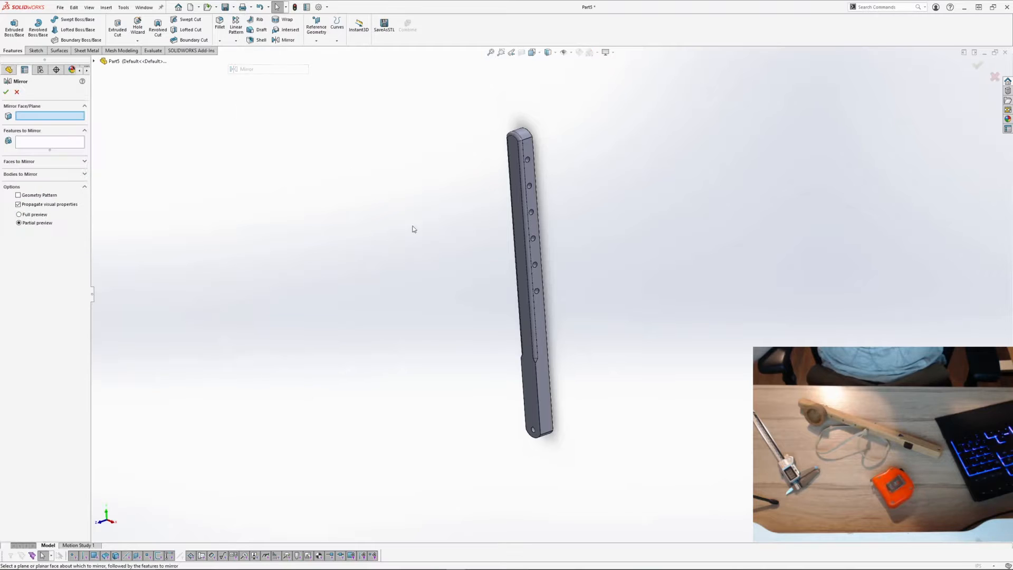
scroll(569, 287, down, 5)
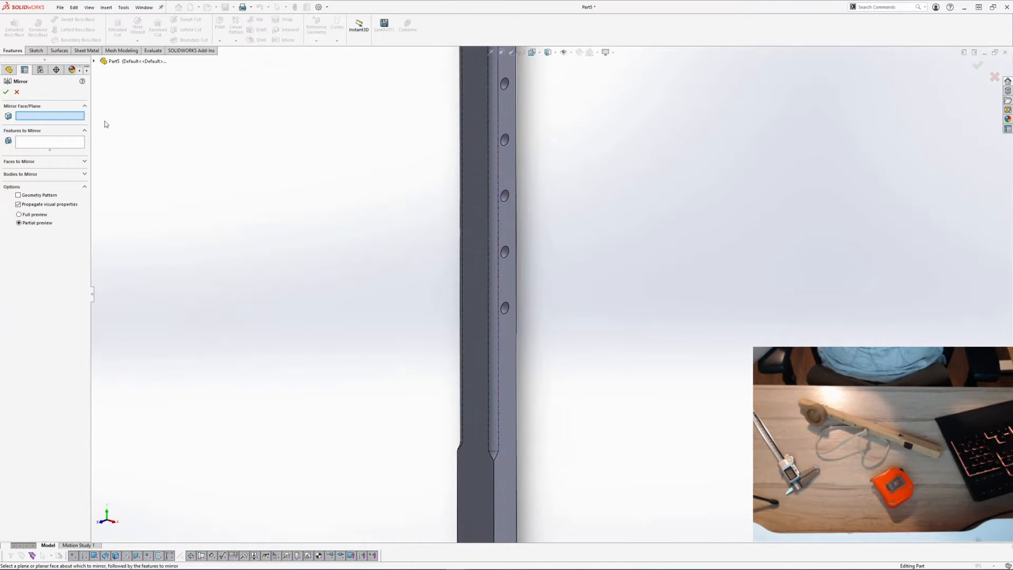
key(f)
click(95, 61)
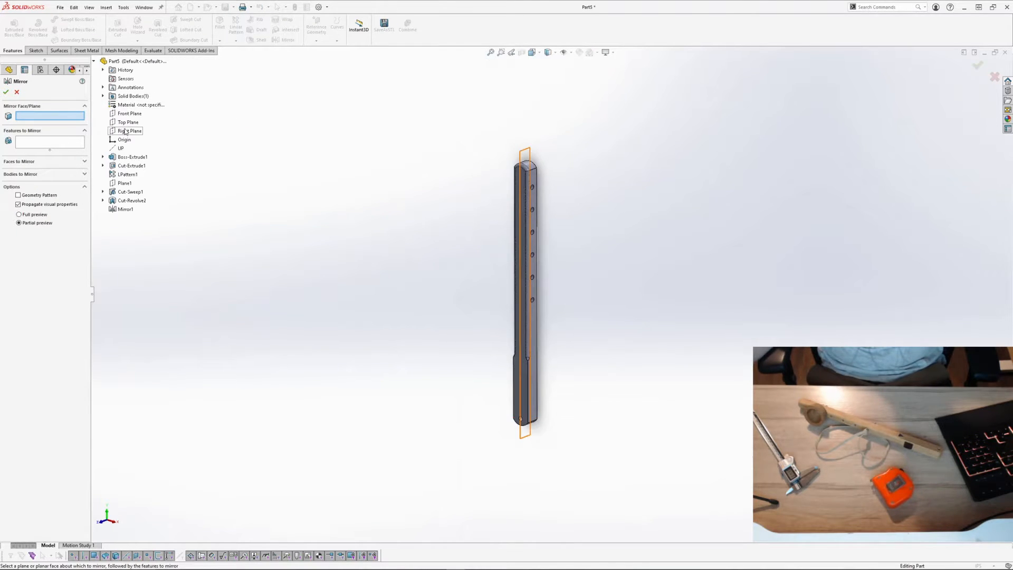
click(125, 115)
Step: Try selecting the swept cut and the revolved cut as the features to mirror, and clear both selections
scroll(591, 334, down, 5)
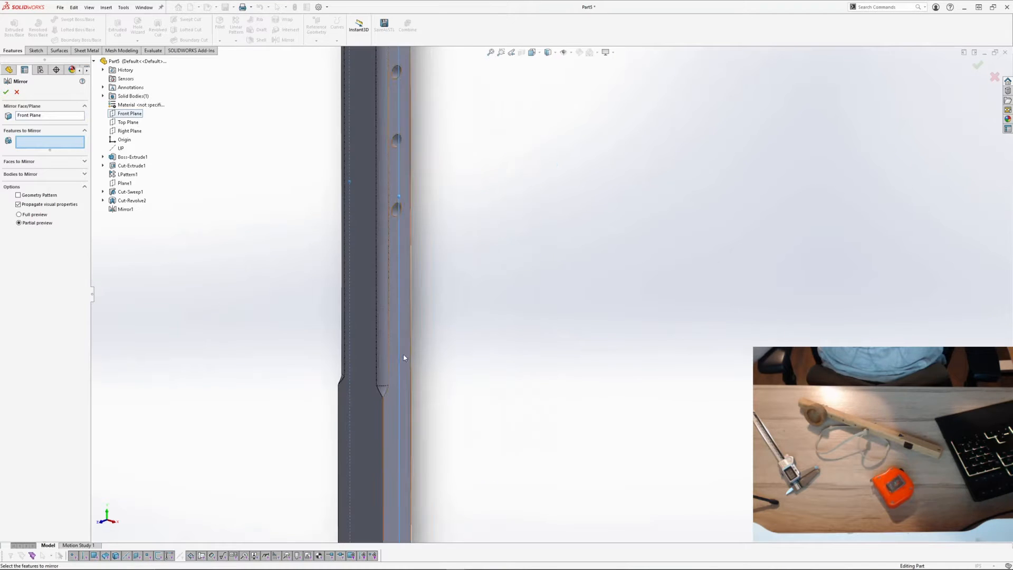
click(382, 355)
scroll(477, 356, up, 2)
mouse_move(478, 357)
middle_down()
mouse_move(421, 359)
mouse_move(467, 360)
middle_up()
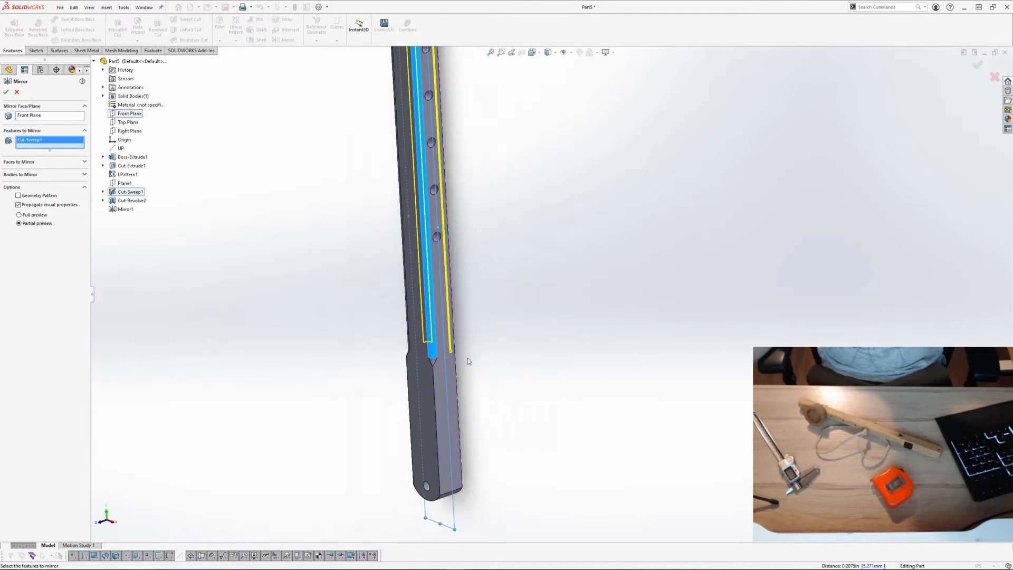
scroll(467, 361, down, 3)
click(423, 352)
middle_drag(384, 386, 246, 320)
middle_drag(371, 365, 194, 240)
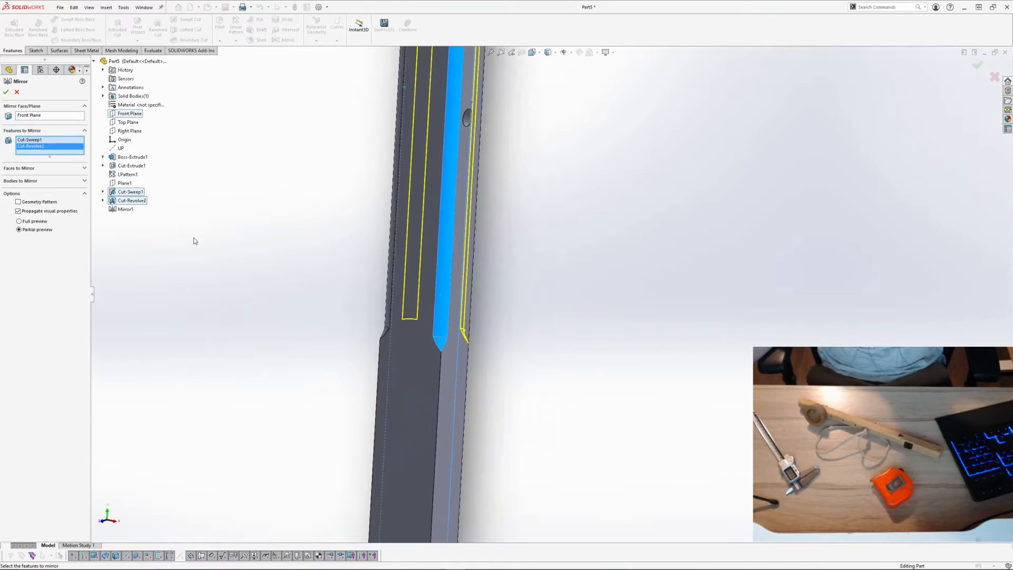
right_click(49, 151)
click(69, 162)
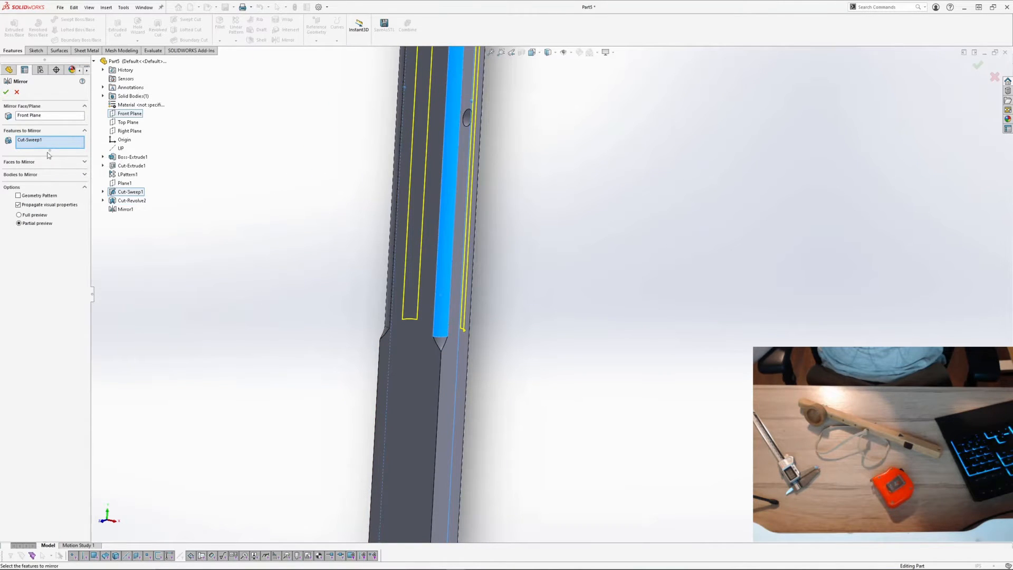
right_click(49, 154)
click(69, 165)
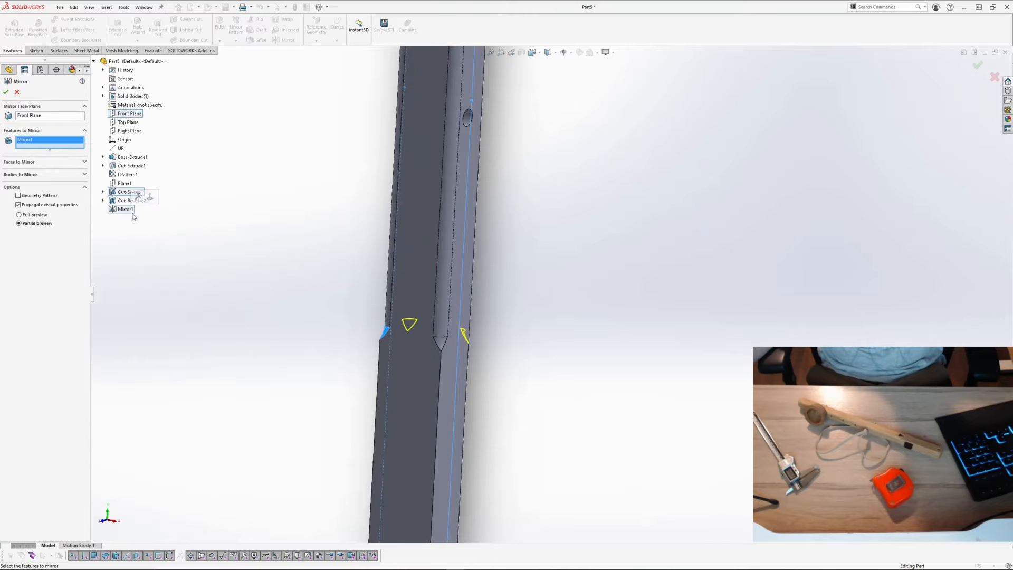
Step: Mirror the Mirror1 blending cut about the Front Plane to the opposite side of the bar
click(7, 93)
scroll(321, 254, up, 2)
middle_drag(321, 253, 288, 248)
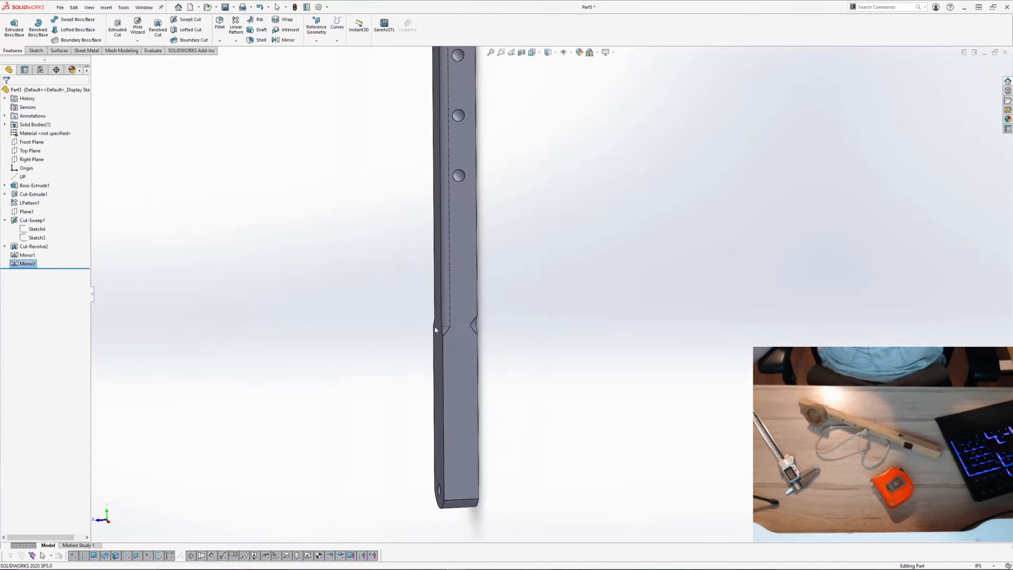
Step: Edit the Front Plane mirror to also include the swept cut, and apply the change
scroll(434, 328, down, 3)
middle_drag(435, 328, 441, 303)
click(457, 305)
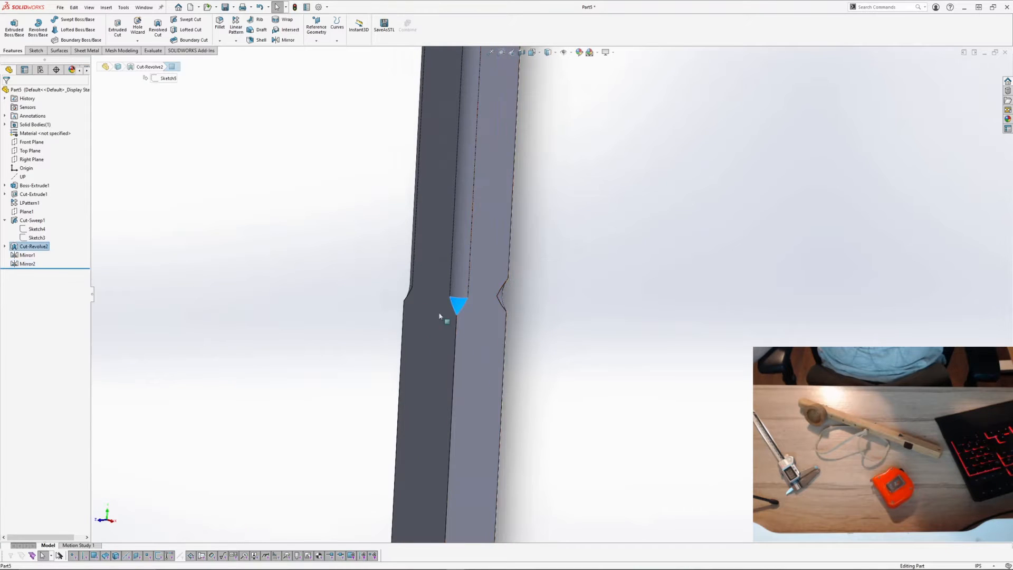
click(23, 264)
click(30, 239)
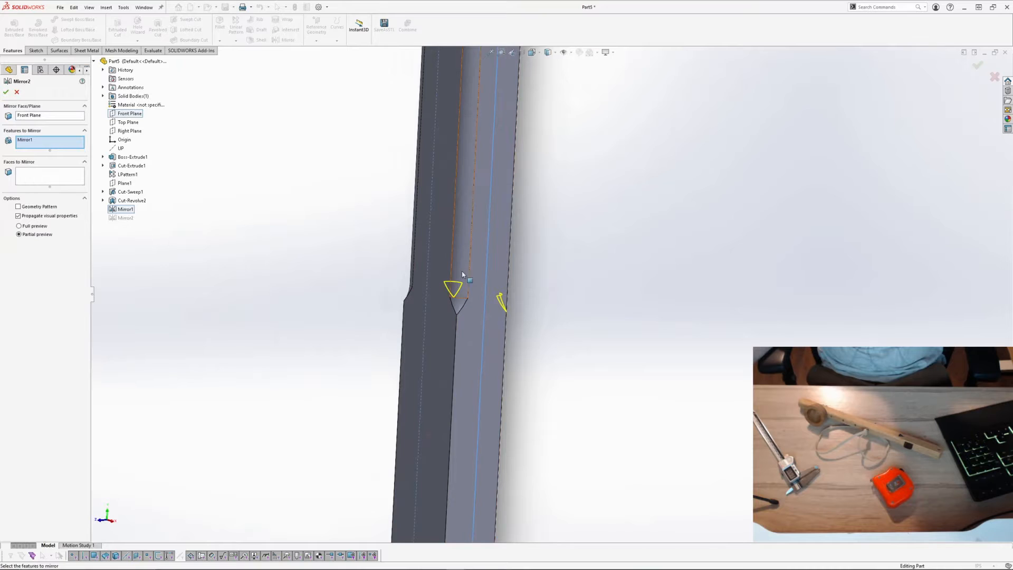
click(459, 302)
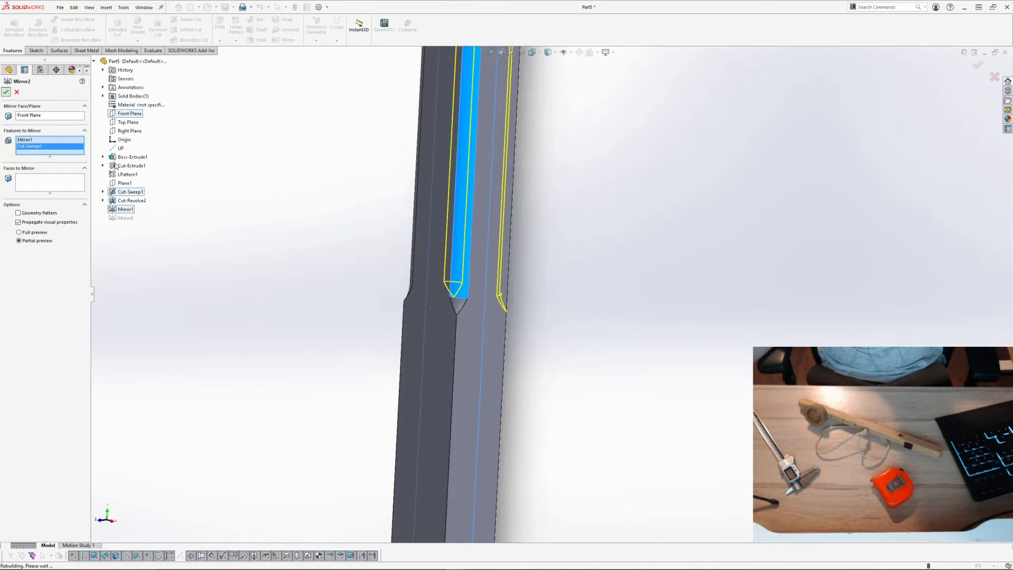
middle_drag(408, 281, 293, 279)
scroll(506, 272, up, 6)
middle_drag(516, 269, 567, 230)
scroll(568, 228, down, 6)
middle_drag(514, 265, 591, 246)
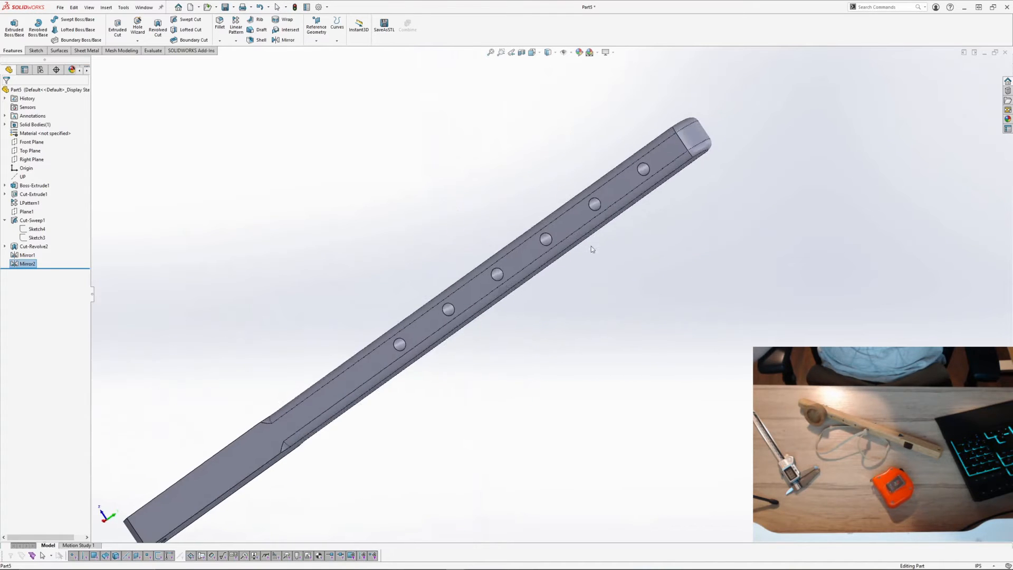
Step: Start a fillet on the two edges where the bar's rounded upper end meets its straight narrow sides
scroll(712, 132, down, 6)
middle_drag(681, 163, 592, 77)
scroll(588, 211, up, 4)
middle_drag(623, 205, 763, 183)
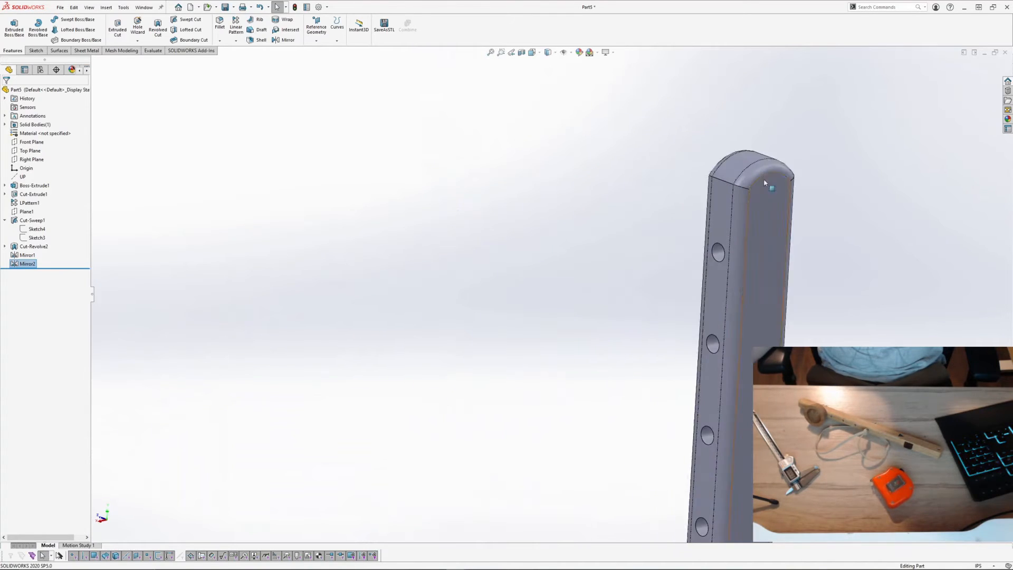
scroll(763, 183, down, 5)
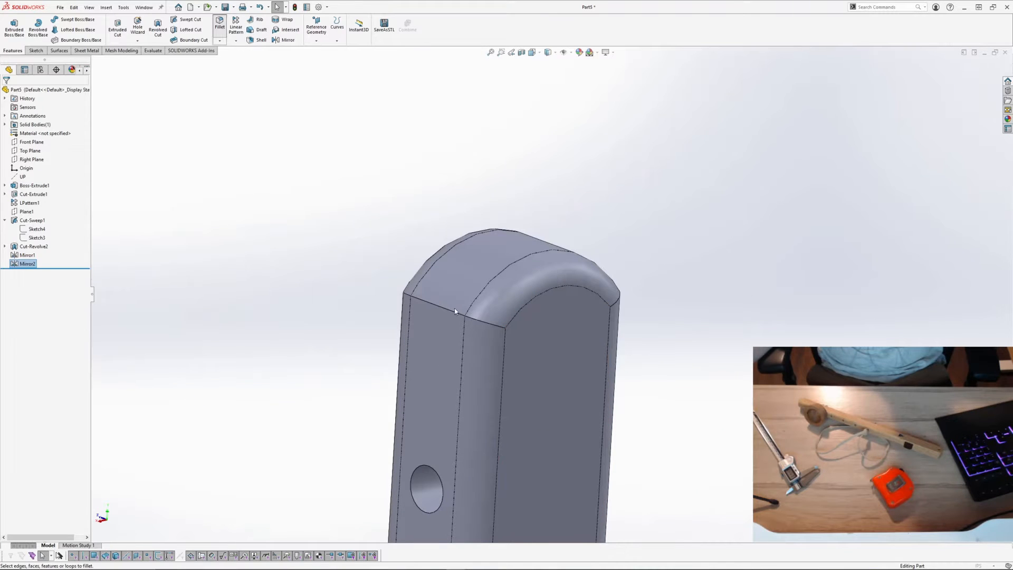
click(482, 327)
middle_drag(481, 326, 631, 299)
click(619, 284)
middle_drag(639, 346, 617, 296)
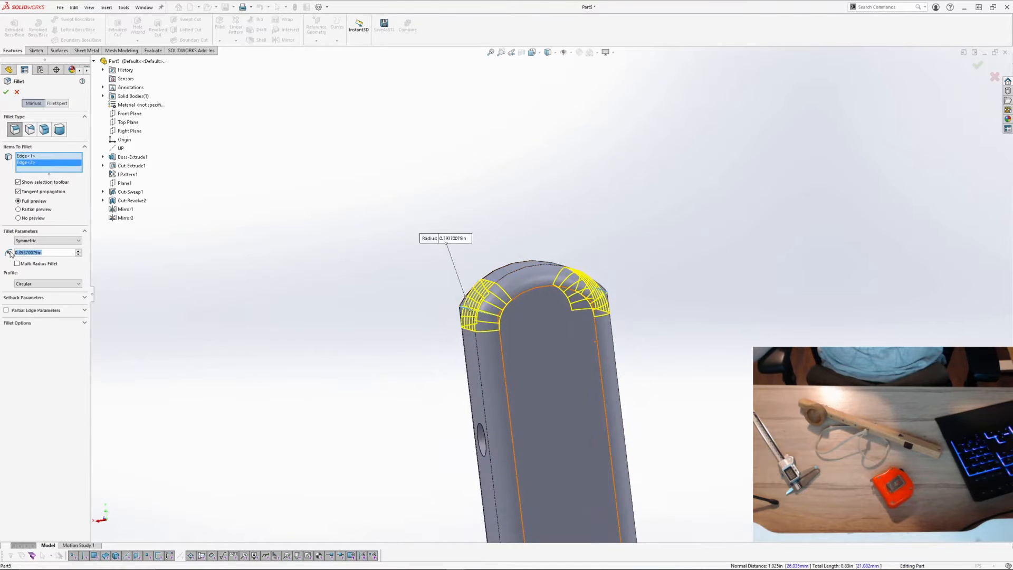
Step: Try a fillet radius of 0.125 in, set it to 0.25 in instead, and create the fillet
text(0.125)
key(Return)
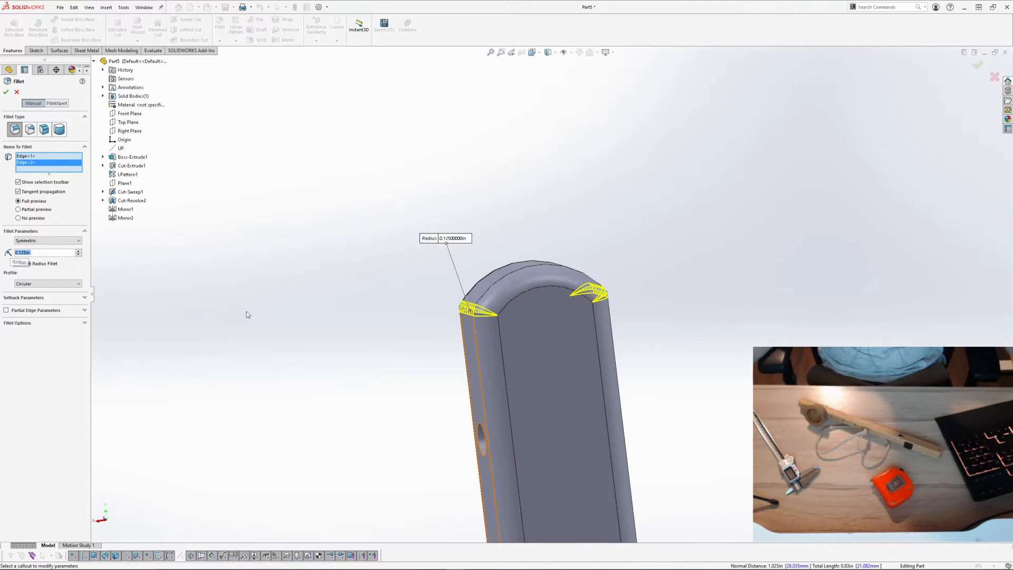
text(0.25)
key(Return)
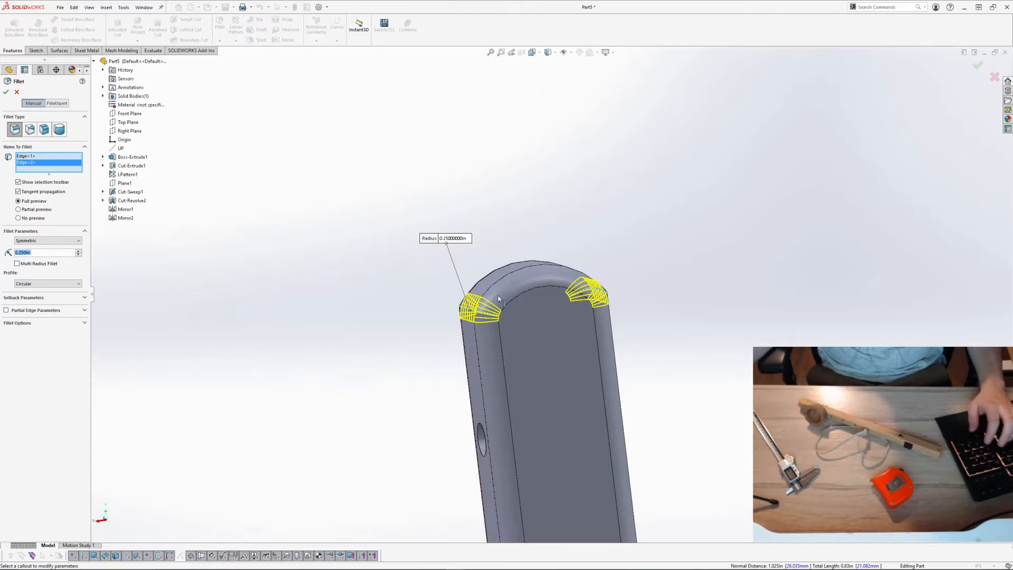
middle_drag(498, 298, 610, 329)
click(6, 92)
Step: Save the finished bar to the Desktop as a part named "Swing arm"
scroll(611, 329, up, 5)
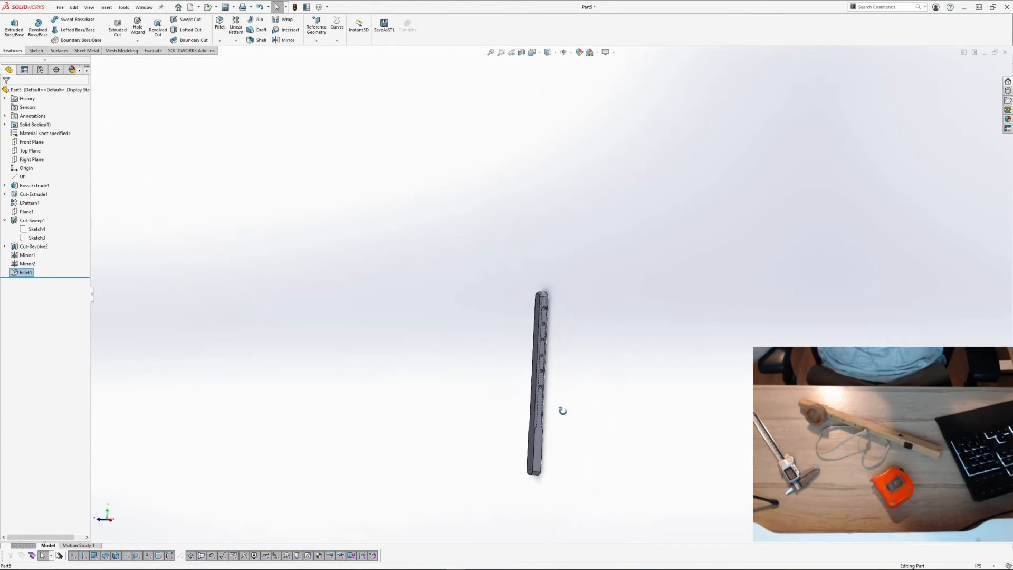
scroll(527, 419, down, 6)
middle_drag(563, 409, 447, 414)
scroll(630, 403, up, 4)
middle_drag(630, 403, 610, 228)
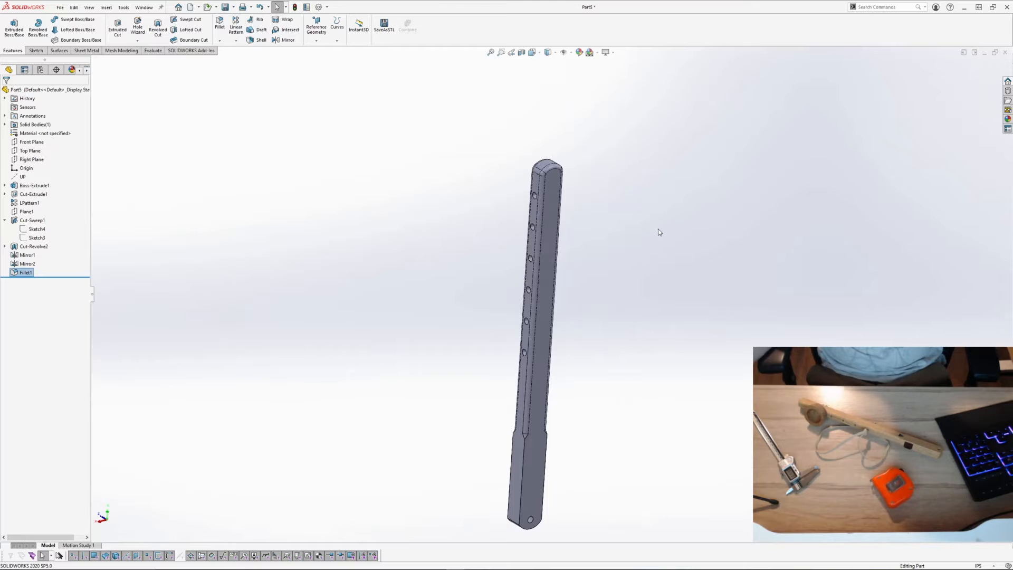
key(ctrl+s)
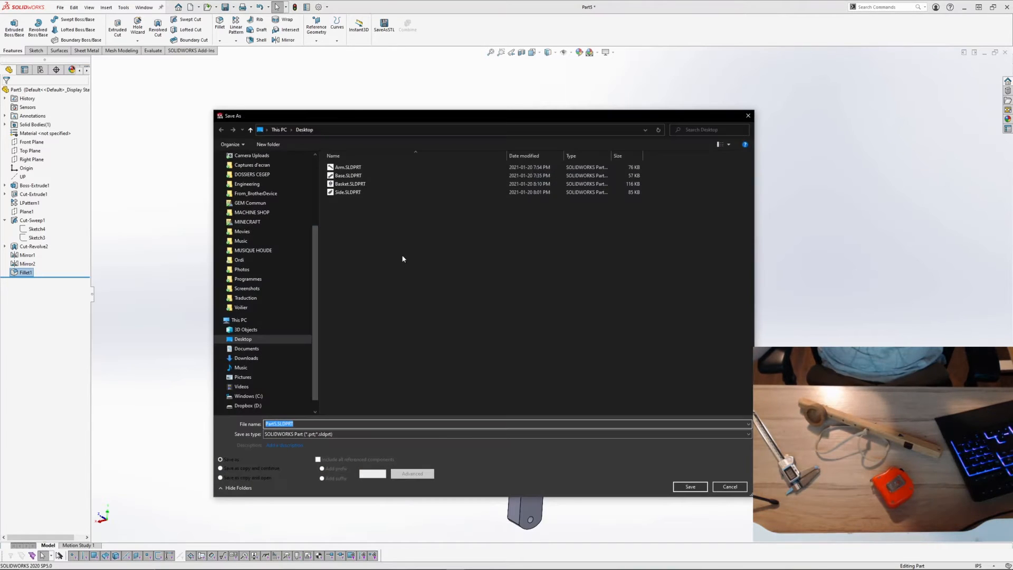
text(Swing arm)
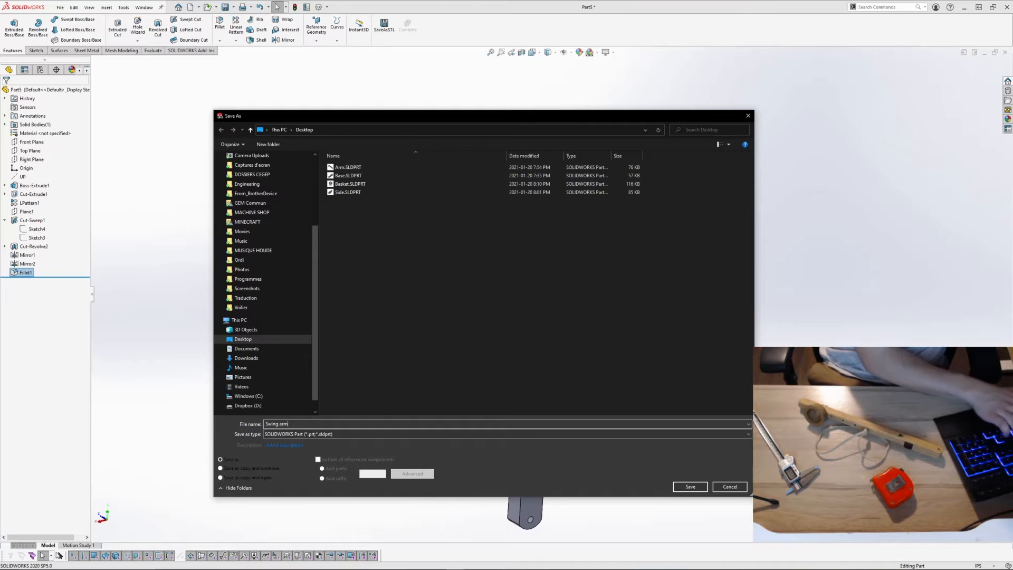
key(Return)
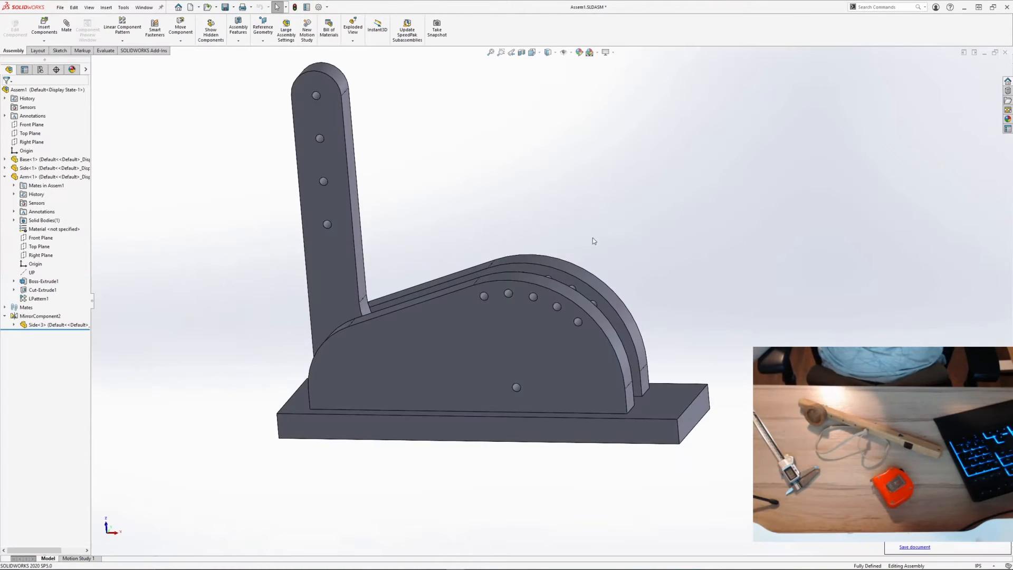
Step: Insert the Swing arm part from the Desktop into the Assem1 assembly, placing it above the side plates
scroll(593, 238, up, 2)
mouse_move(593, 238)
middle_down()
mouse_move(609, 220)
mouse_move(608, 232)
middle_up()
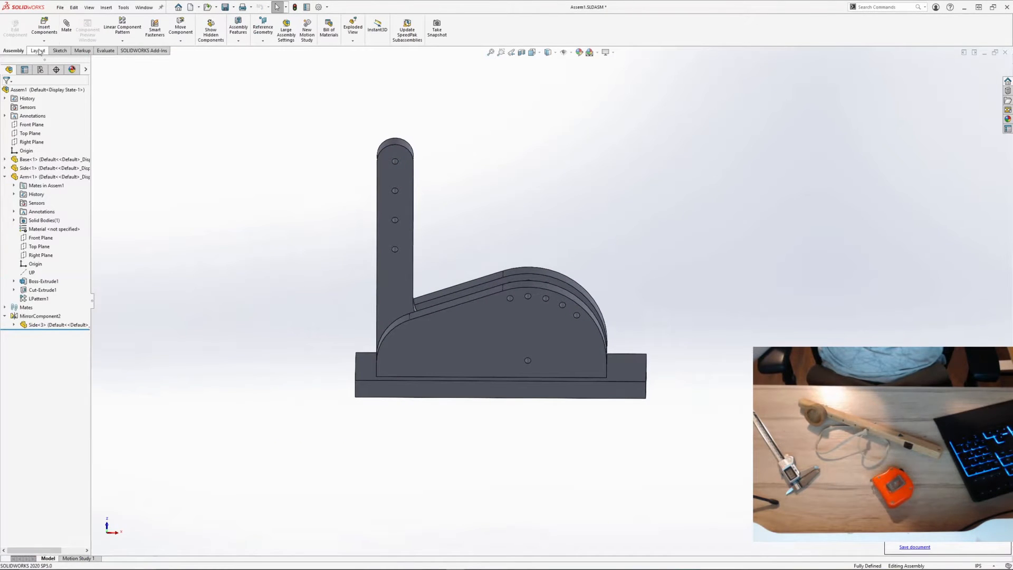
click(44, 25)
click(44, 228)
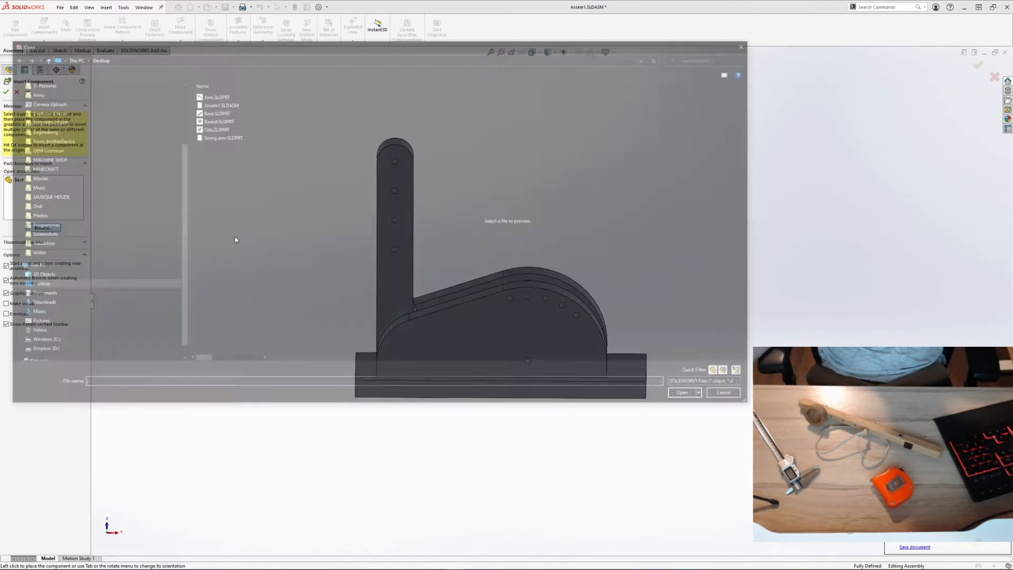
click(226, 136)
click(689, 396)
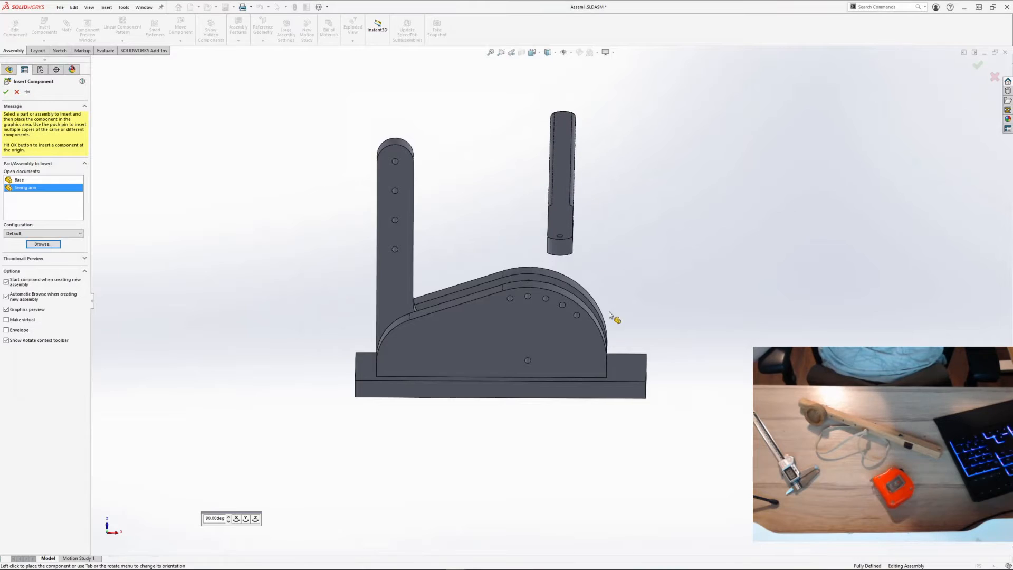
click(614, 254)
Step: Add a concentric mate between the swing arm's pivot hole and the lower hole in the side plate
scroll(588, 244, down, 8)
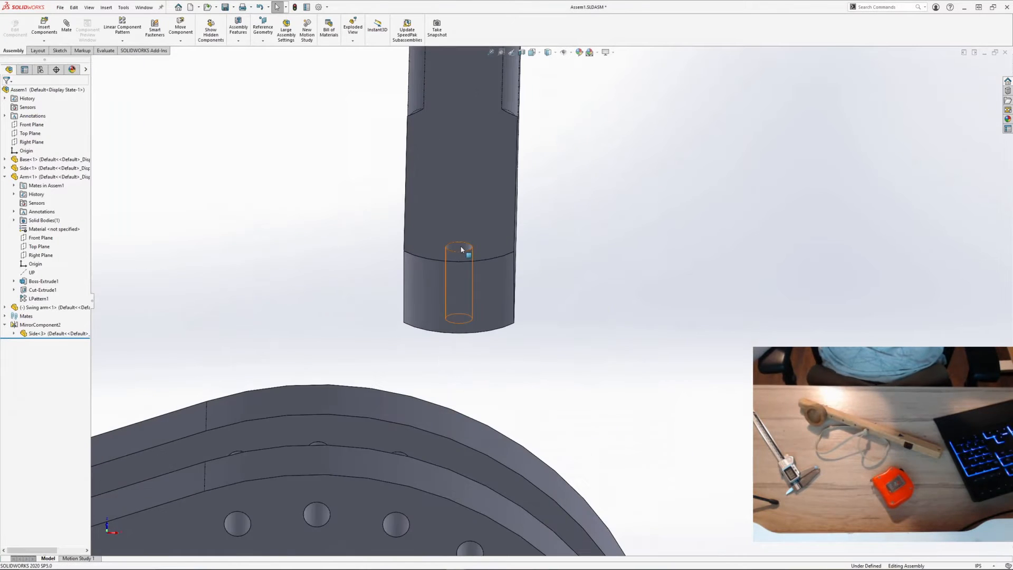
click(460, 249)
scroll(528, 290, up, 5)
middle_drag(598, 330, 559, 364)
scroll(481, 507, down, 6)
ctrl+click(514, 332)
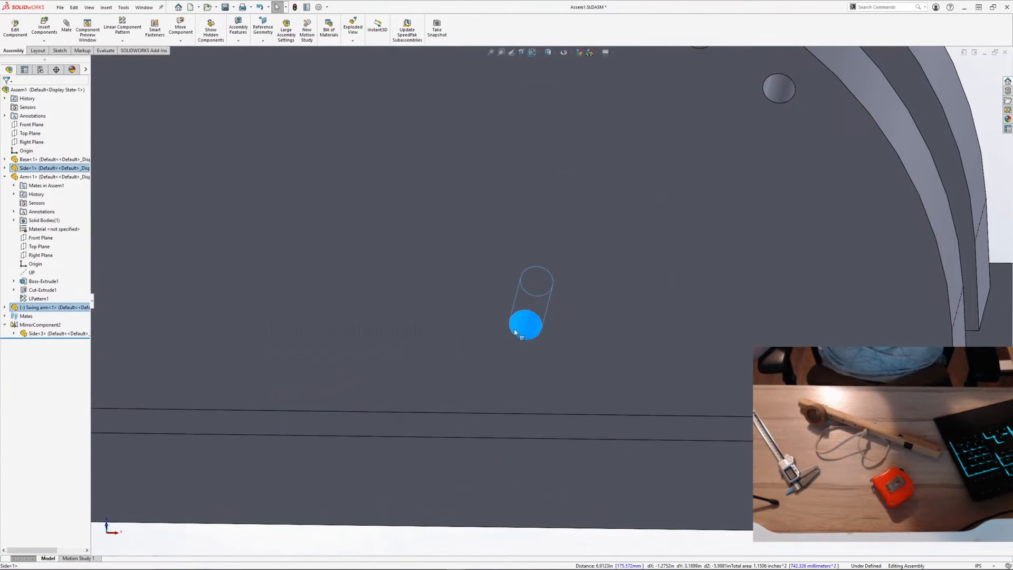
click(564, 323)
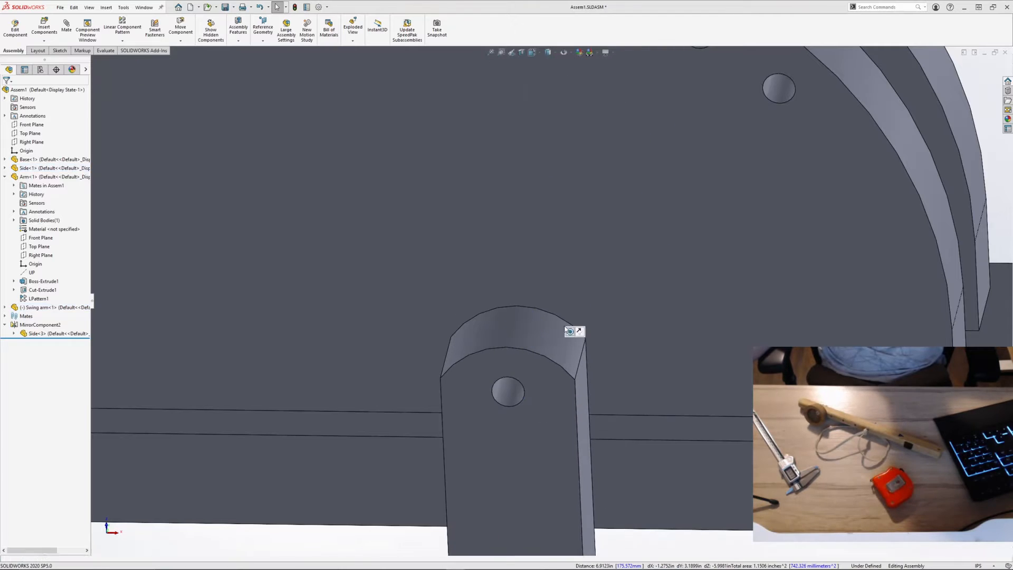
Step: Rotate the swing arm about its pivot axis and slide it clear of the base and side plates
scroll(556, 391, up, 5)
drag(546, 428, 586, 418)
drag(687, 264, 656, 386)
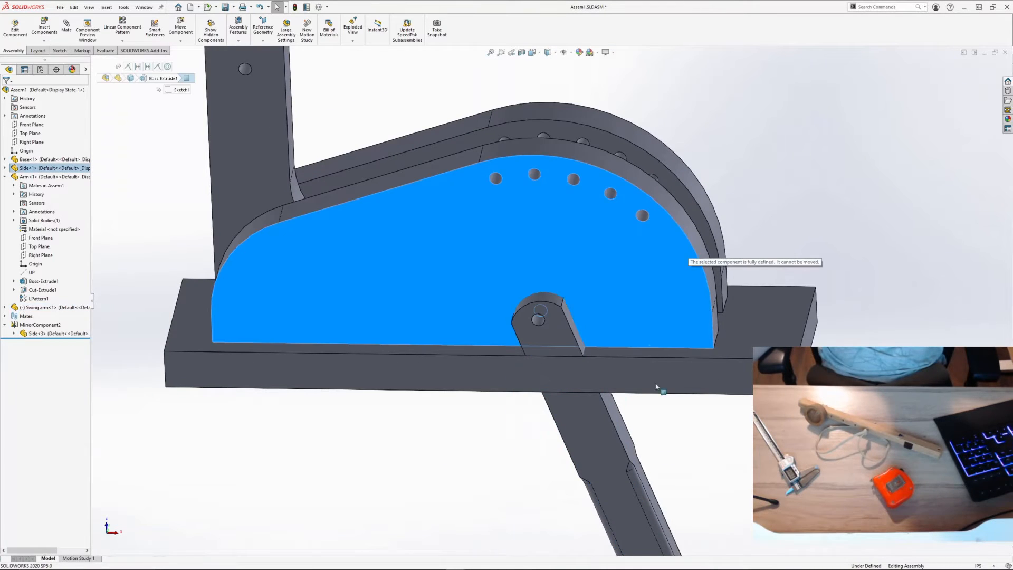
scroll(633, 411, up, 5)
drag(602, 435, 815, 233)
right_click(746, 222)
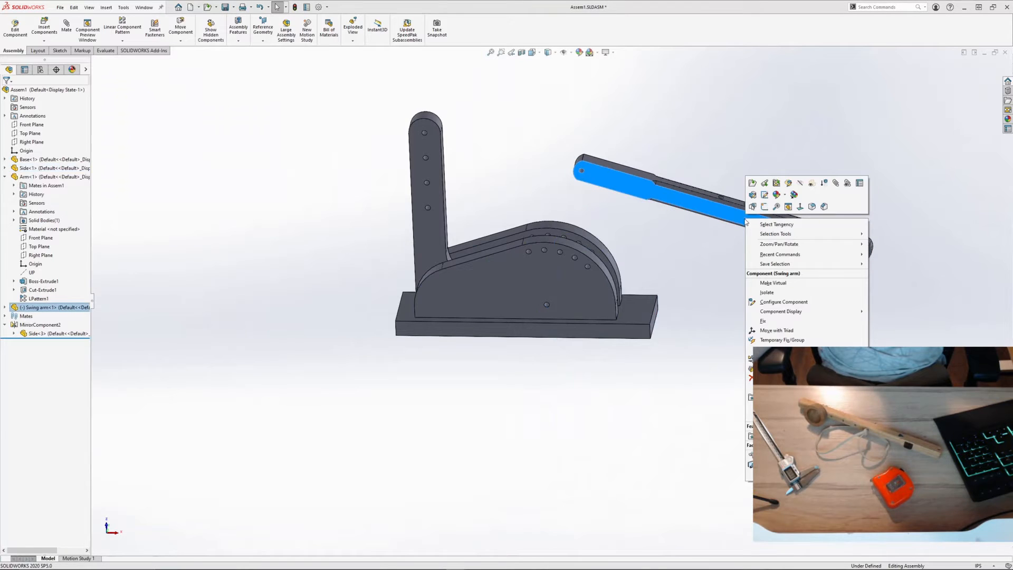
click(760, 330)
drag(753, 188, 740, 153)
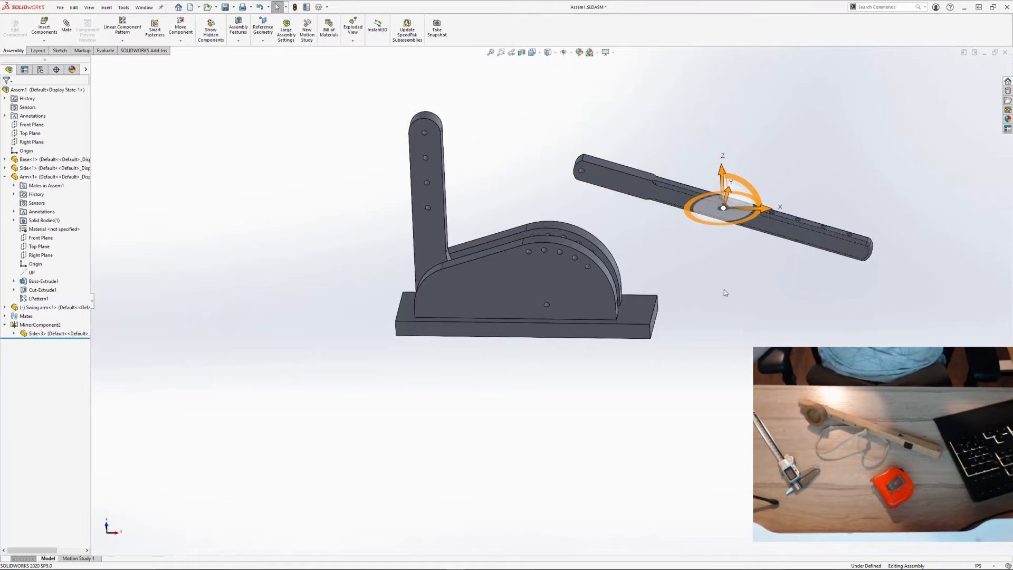
Step: Add a coincident mate between the swing arm's Front Plane and the assembly's Top Plane
middle_drag(724, 292, 654, 206)
click(649, 173)
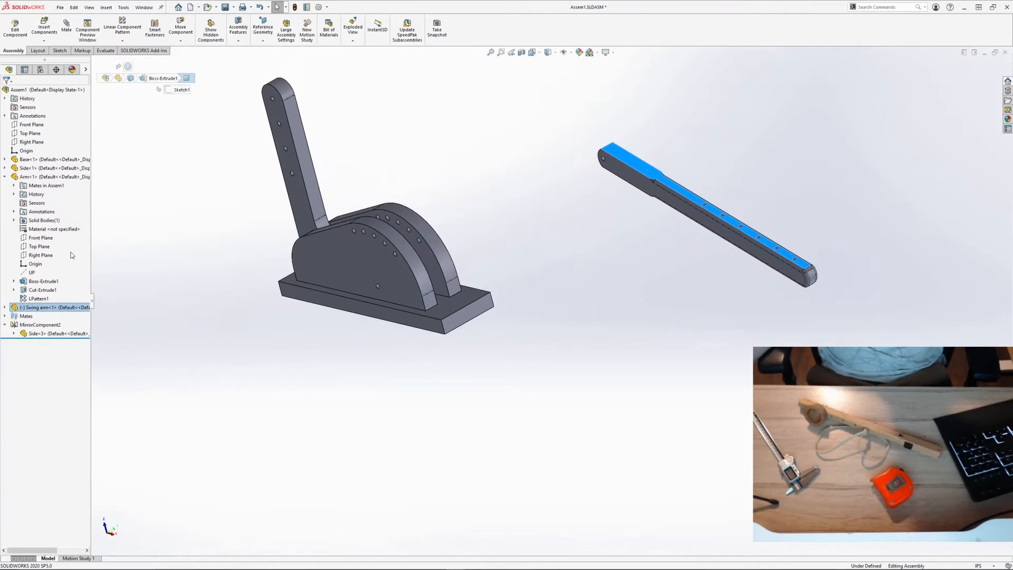
click(4, 307)
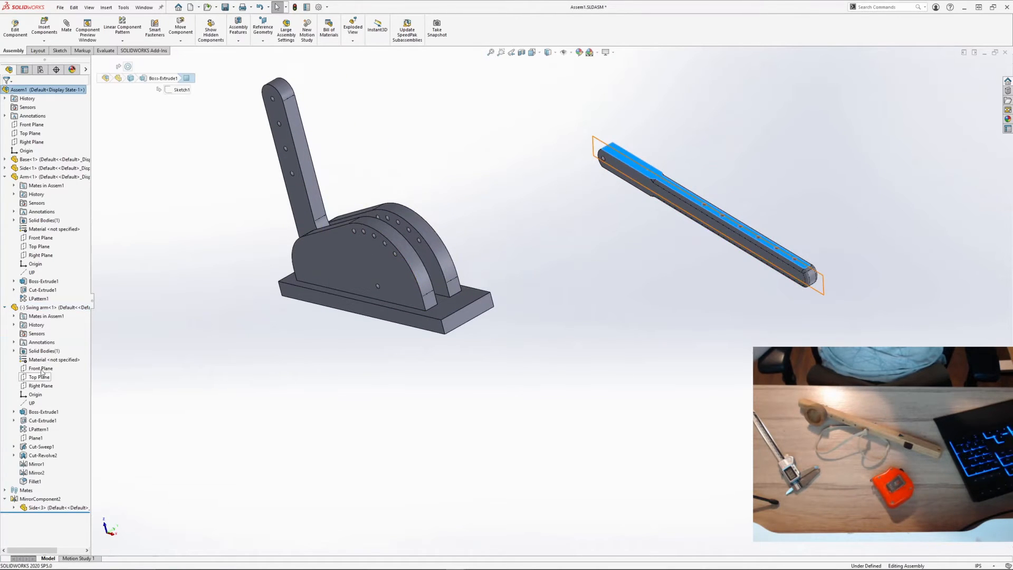
click(41, 368)
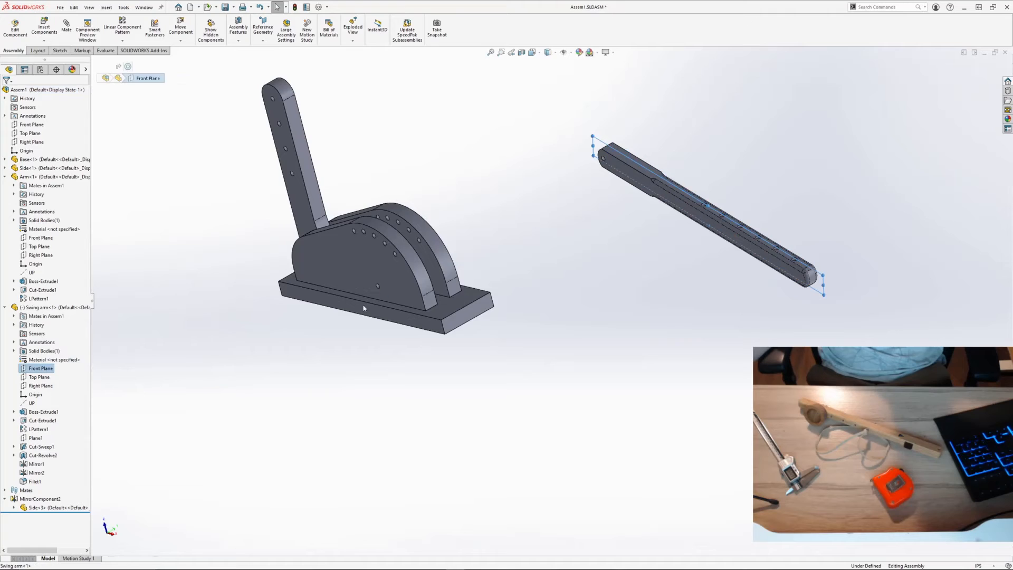
ctrl+click(30, 134)
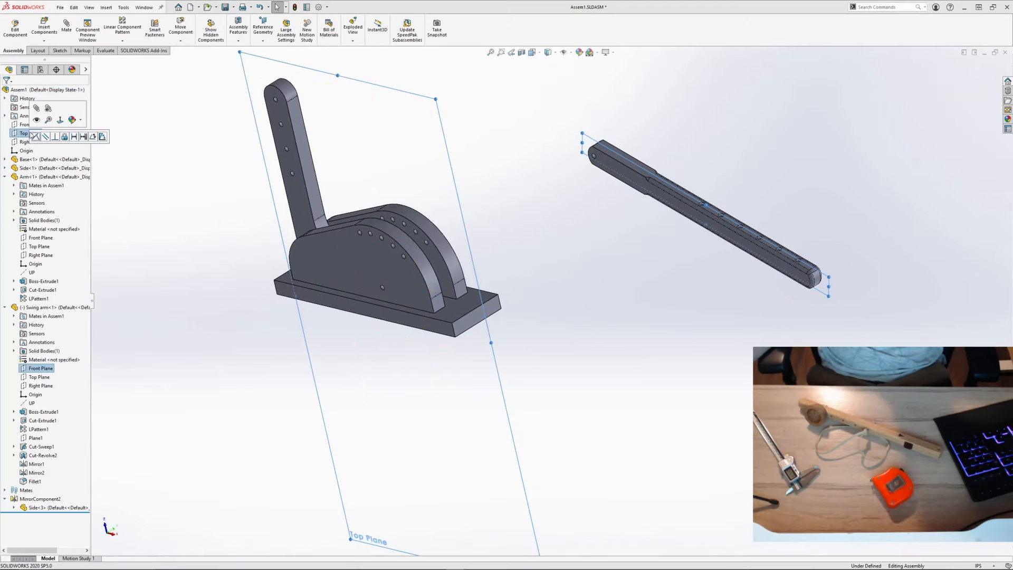
click(36, 137)
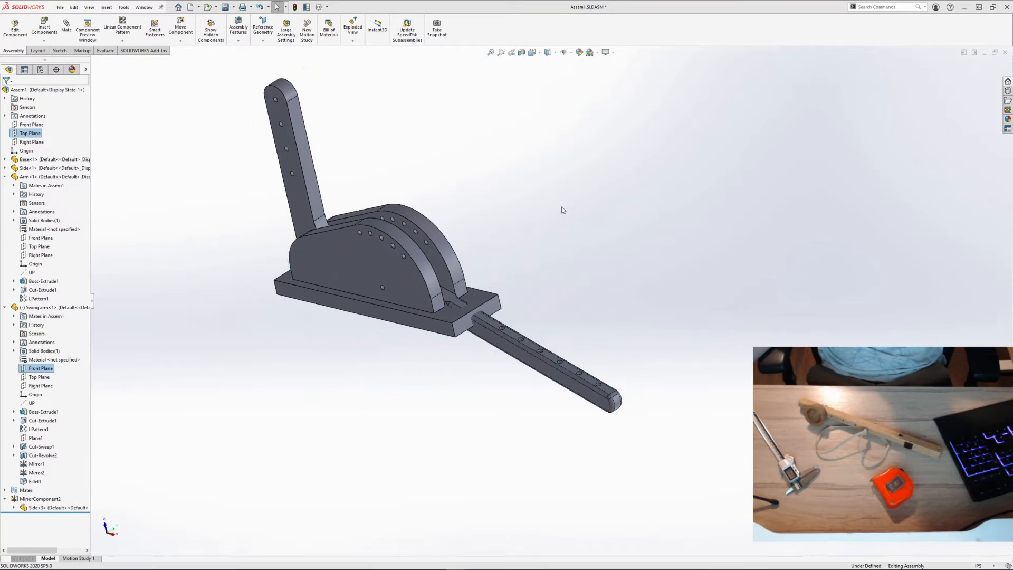
Step: Swing the arm up about its pivot and collapse the Swing arm and Arm branches in the feature tree
drag(540, 291, 366, 149)
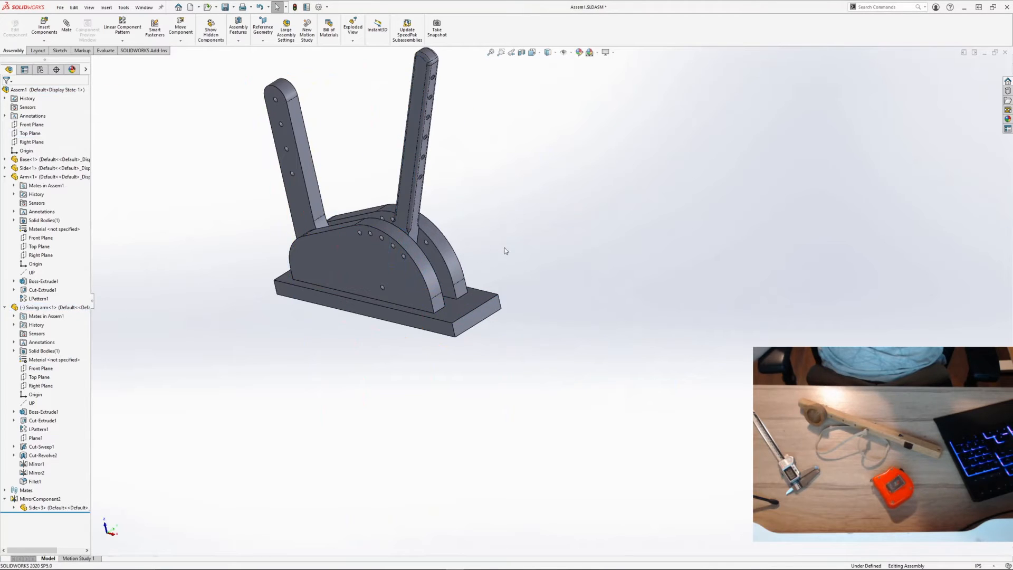
middle_drag(504, 251, 348, 300)
click(5, 307)
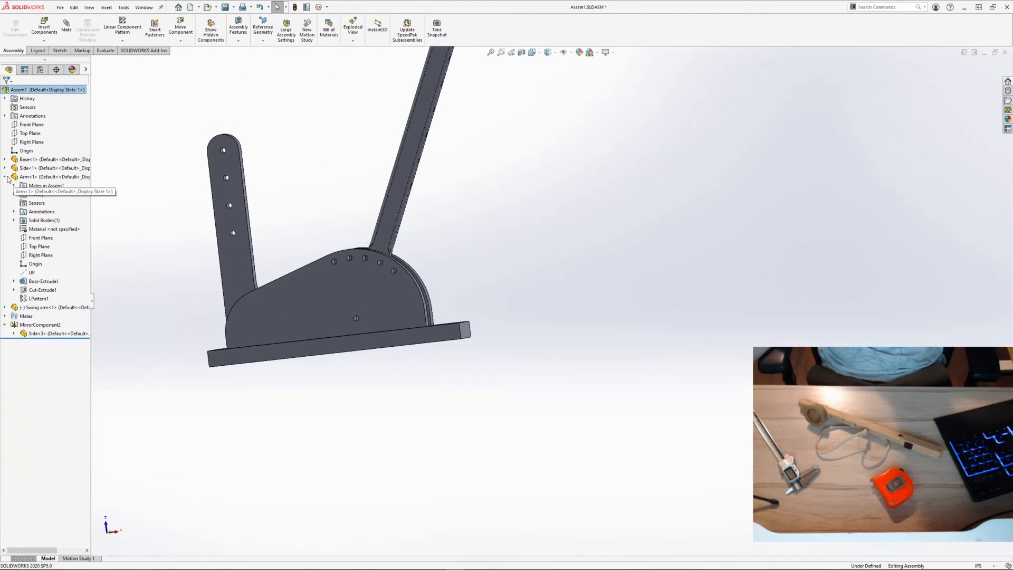
click(5, 176)
Step: Swing the arm about its pivot so it leans away from the fixed upright arm
scroll(393, 212, up, 3)
scroll(459, 215, down, 4)
middle_drag(393, 212, 499, 211)
drag(522, 161, 572, 232)
click(626, 326)
scroll(626, 325, up, 1)
middle_drag(626, 326, 587, 323)
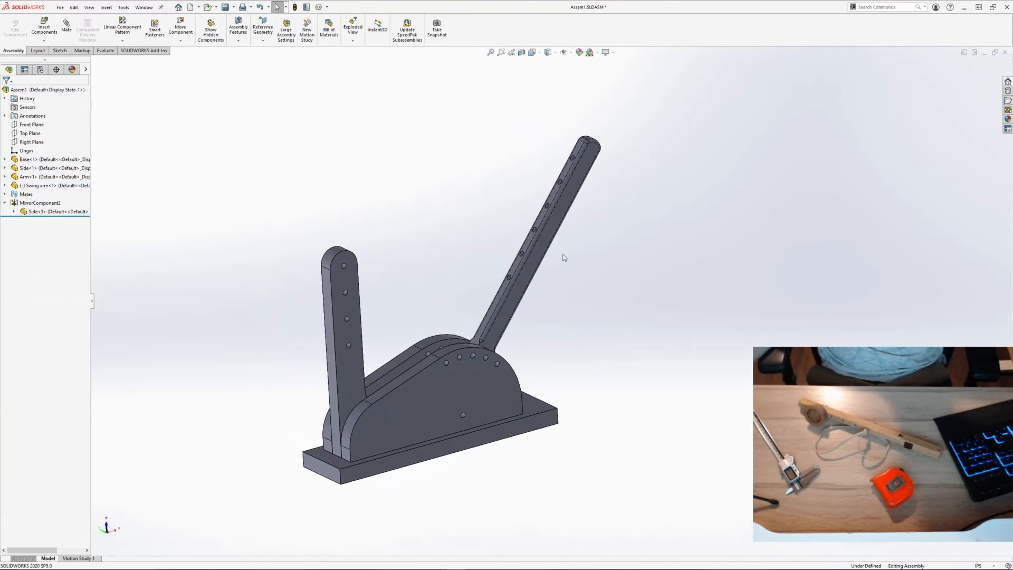
scroll(564, 258, down, 3)
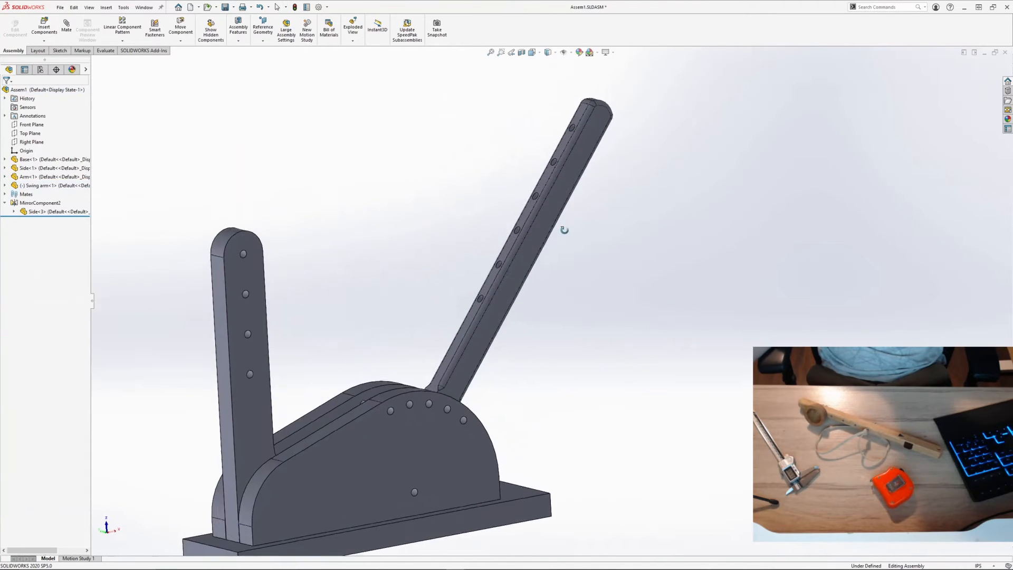
click(44, 29)
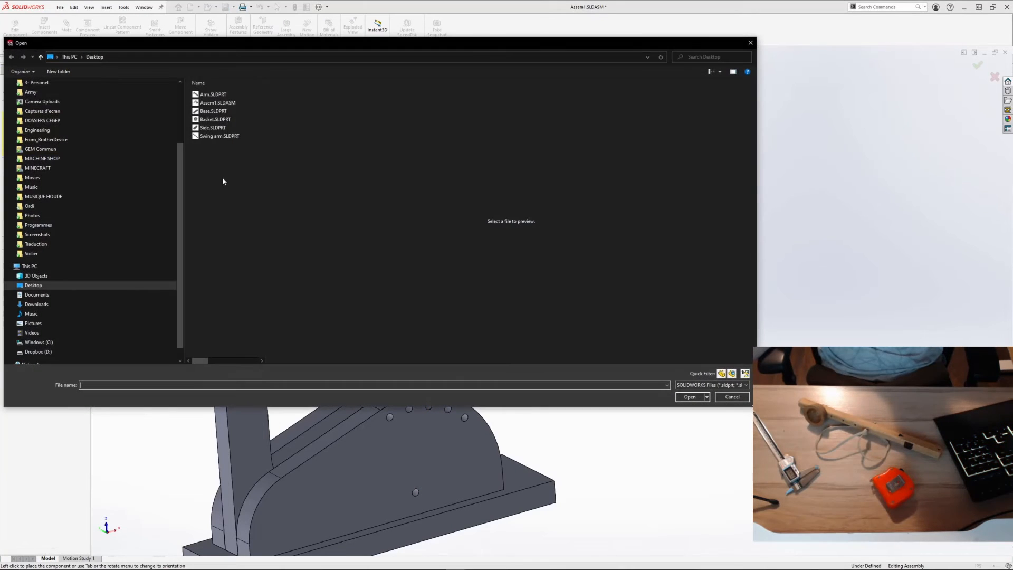
click(221, 121)
click(689, 397)
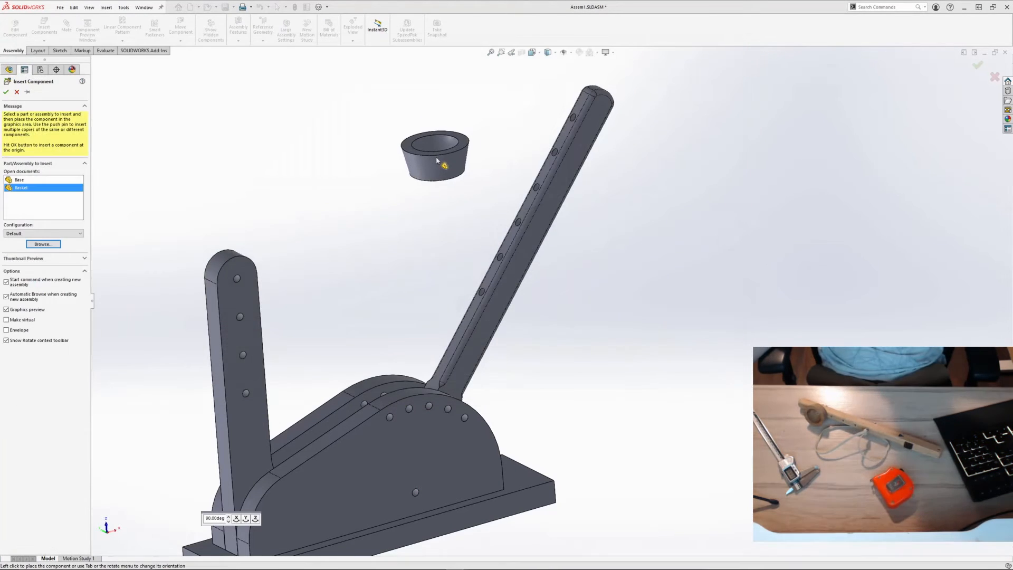
click(439, 159)
scroll(482, 167, down, 2)
scroll(486, 203, up, 3)
scroll(498, 282, up, 2)
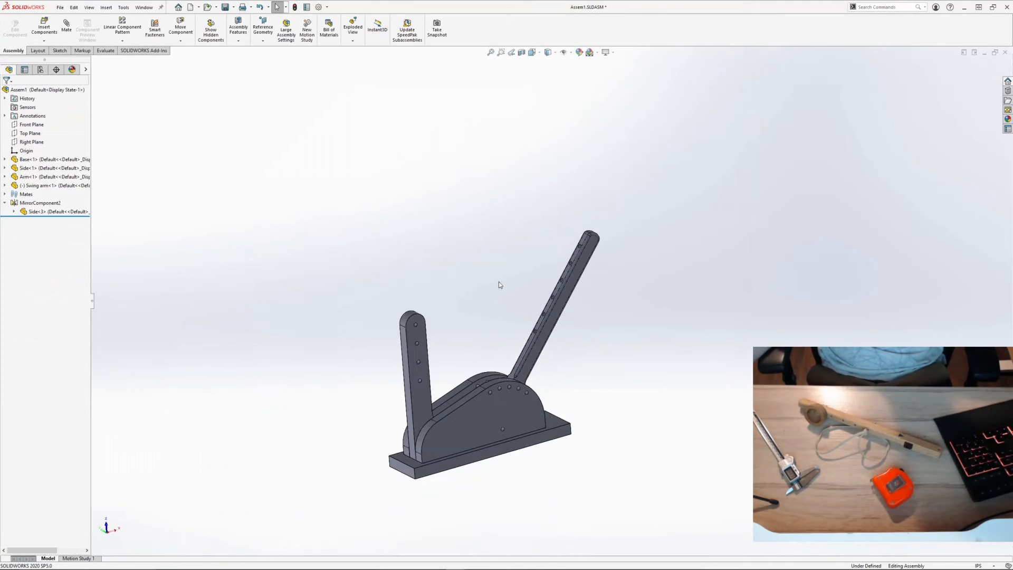
Step: Insert the Basket part from the Desktop into the assembly, placing it beside the upper end of the swing arm
click(44, 27)
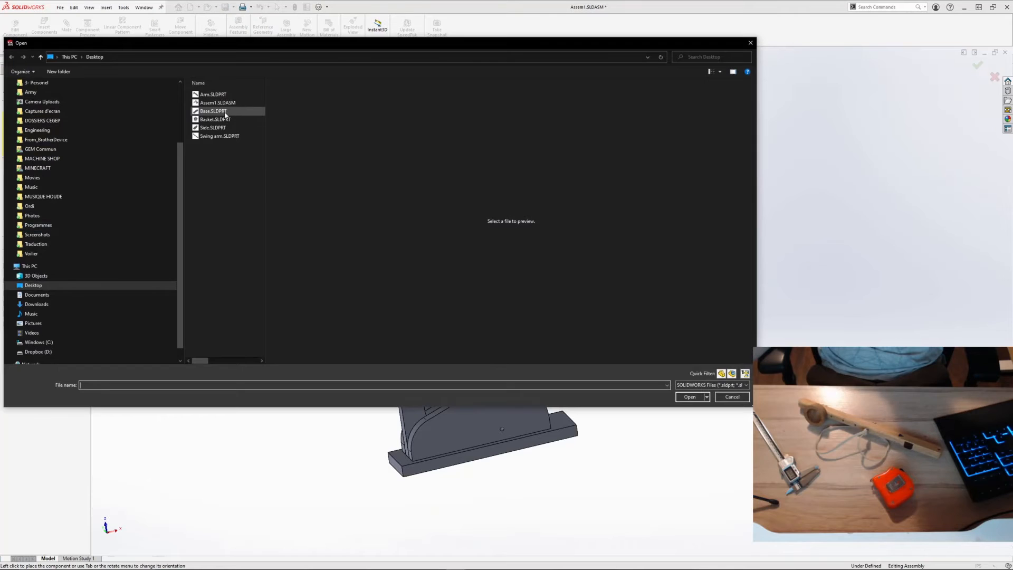
click(213, 119)
key(Return)
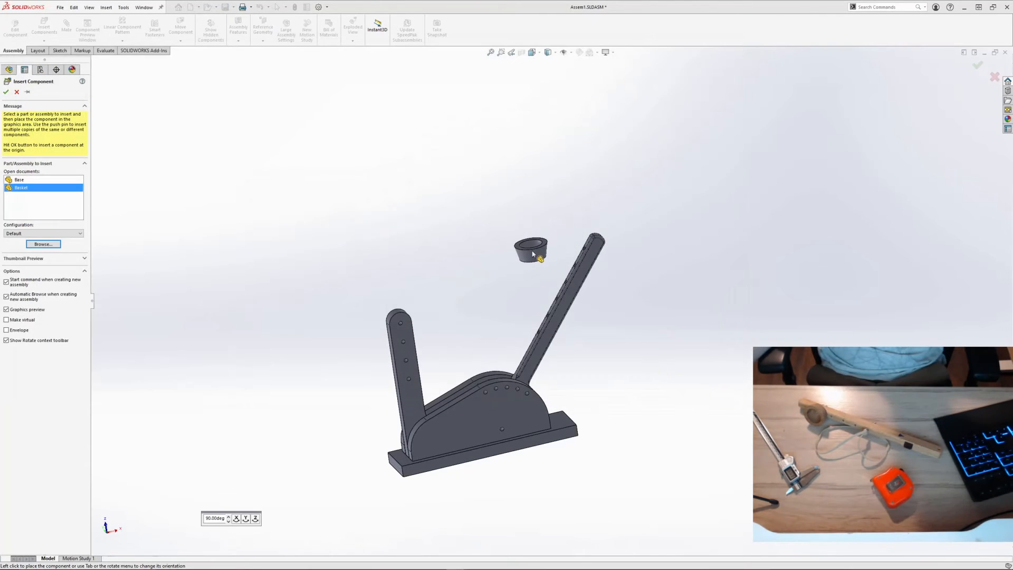
click(533, 255)
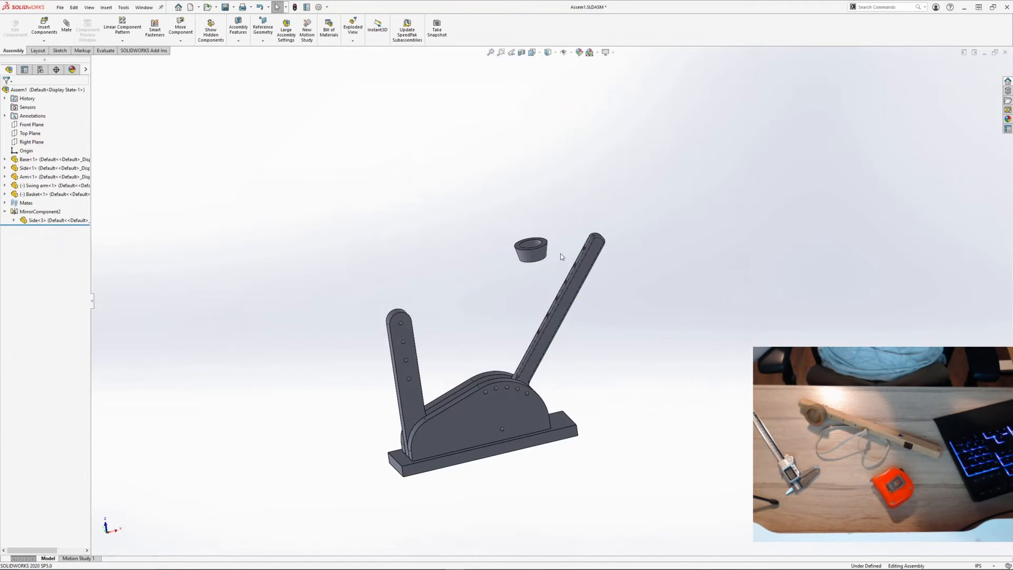
Step: Add a concentric mate between the basket's central hole and the swing arm's hole nearest its free end
scroll(560, 253, down, 8)
click(474, 310)
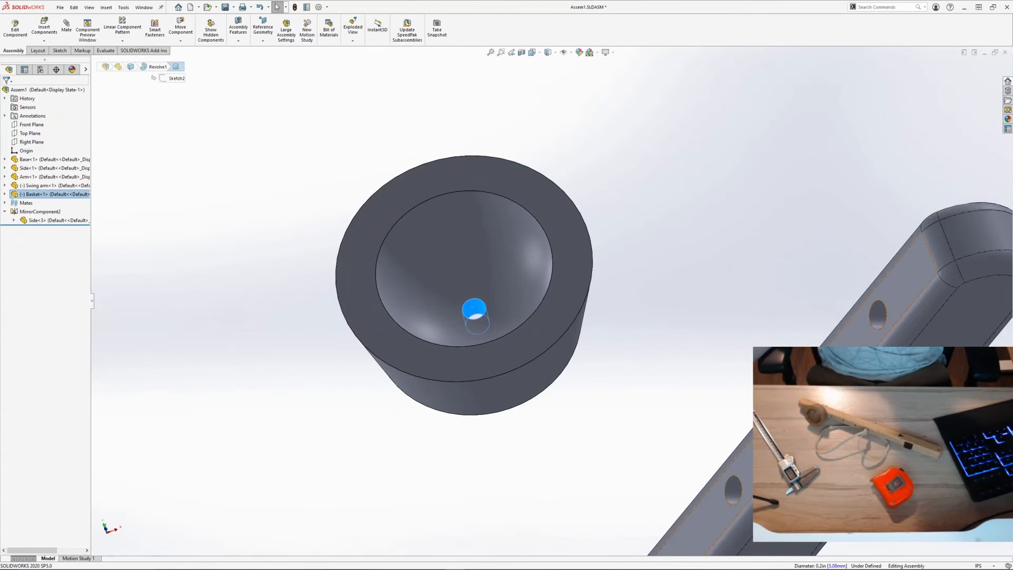
ctrl+click(877, 318)
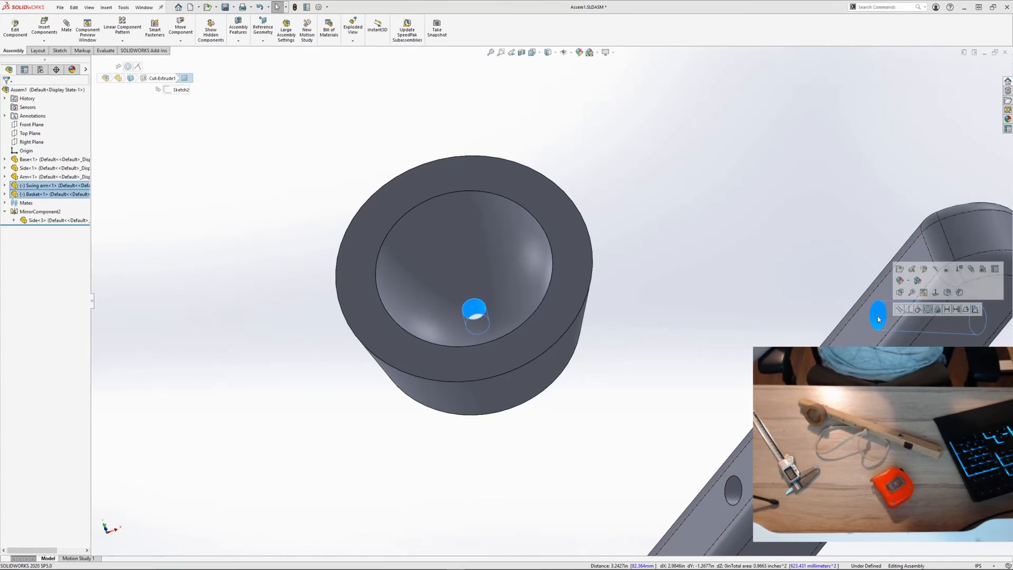
click(927, 311)
scroll(781, 247, up, 4)
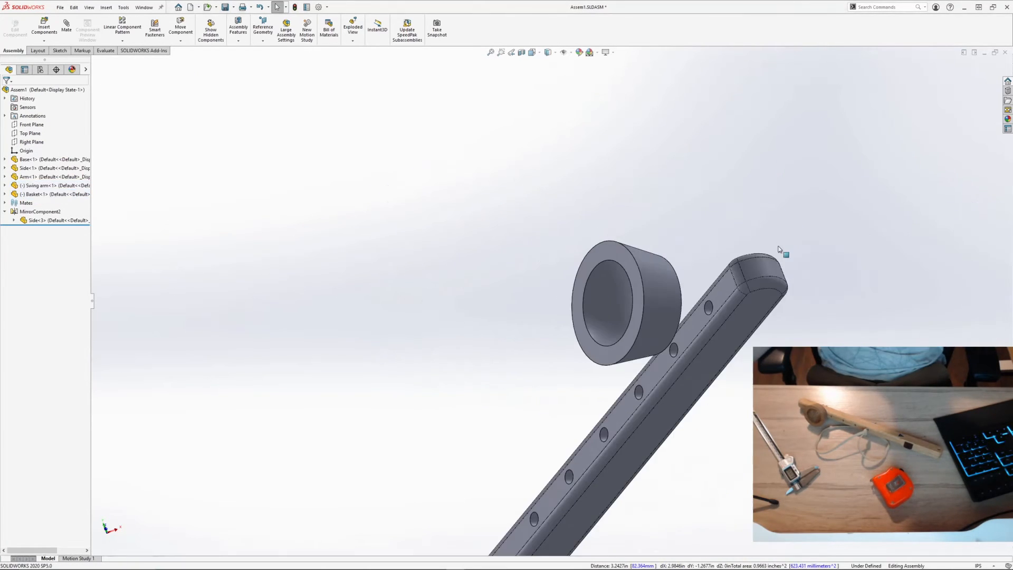
Step: Add a coincident mate between the basket's flat bottom face and the holed front face of the swing arm
middle_drag(781, 249, 626, 256)
click(699, 317)
middle_drag(626, 312, 727, 279)
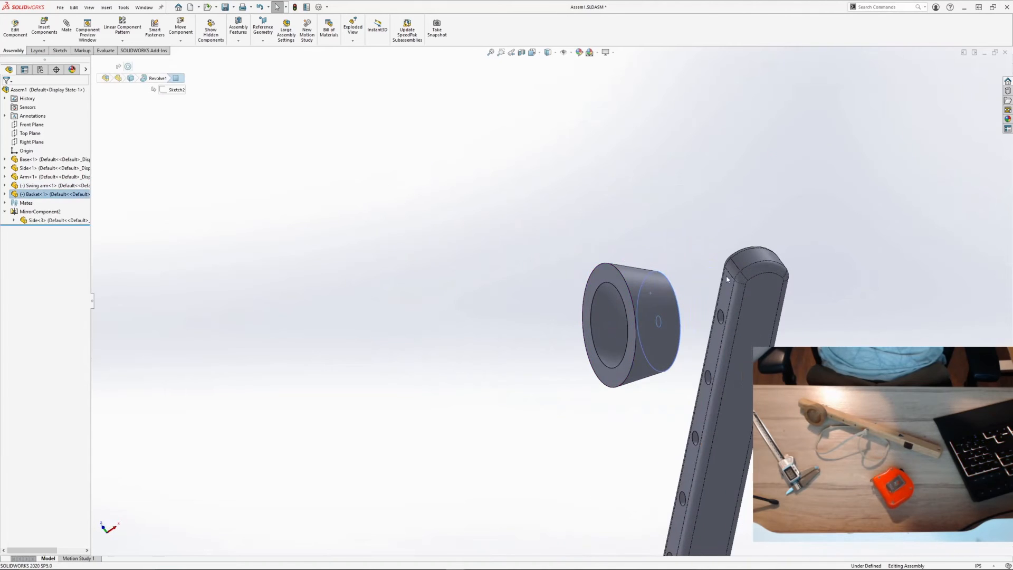
ctrl+click(725, 305)
click(746, 294)
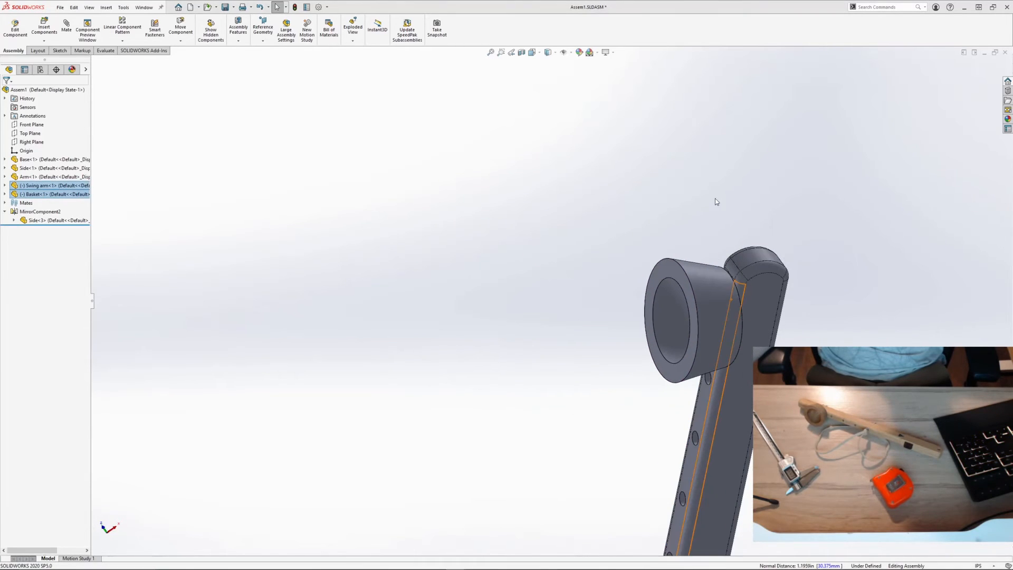
Step: Review the basket's mates and the settings of its concentric mate with the swing arm
click(712, 307)
click(814, 266)
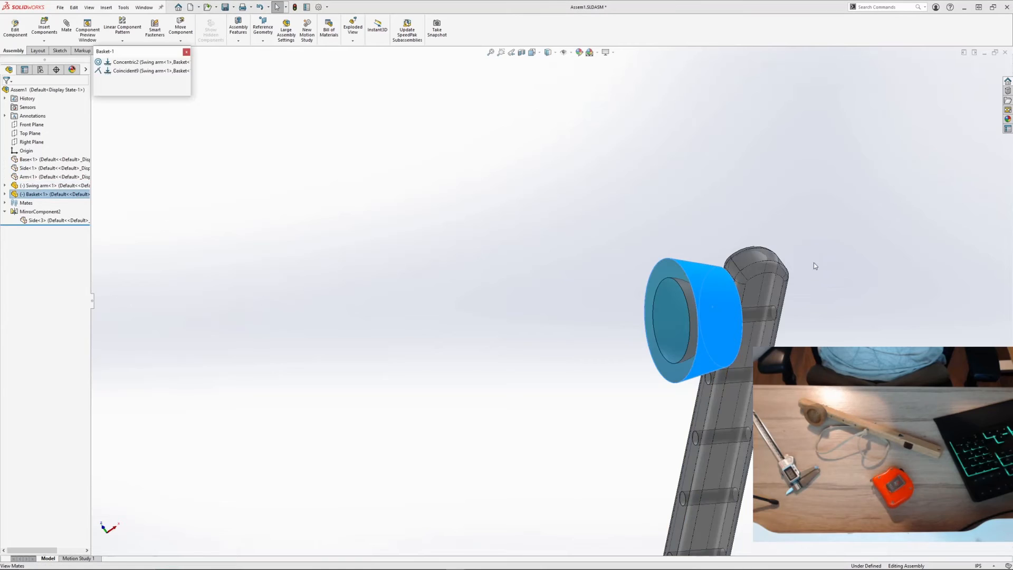
click(109, 64)
click(115, 41)
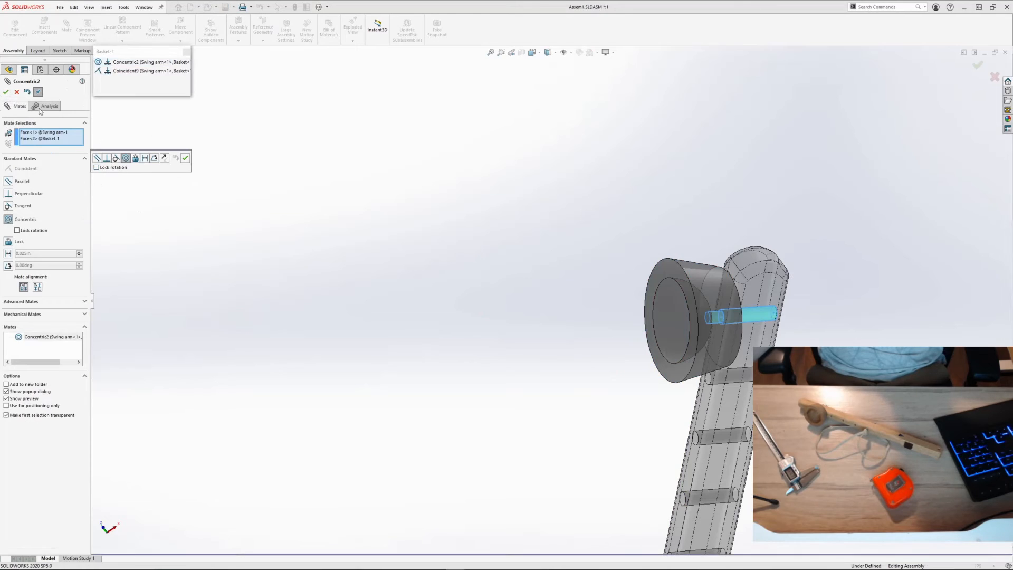
click(6, 92)
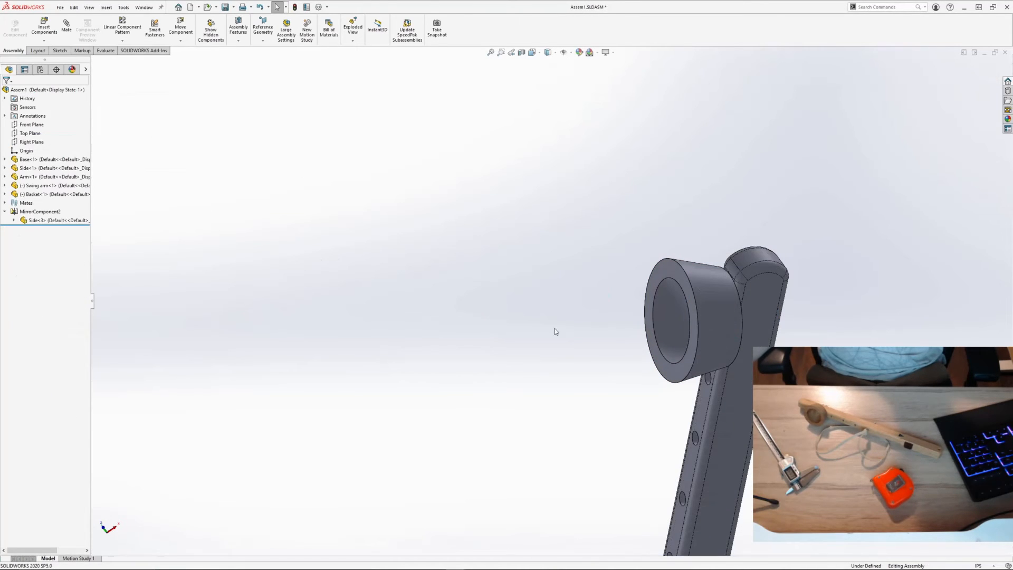
Step: Add a parallel mate between the basket's Top Plane and the flat side face of the swing arm
click(708, 339)
click(5, 195)
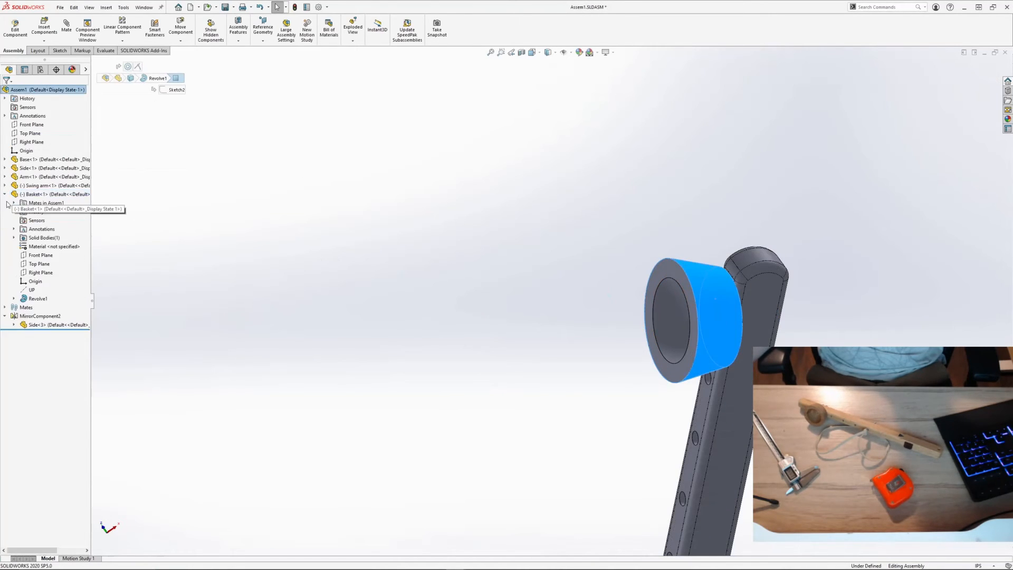
click(40, 264)
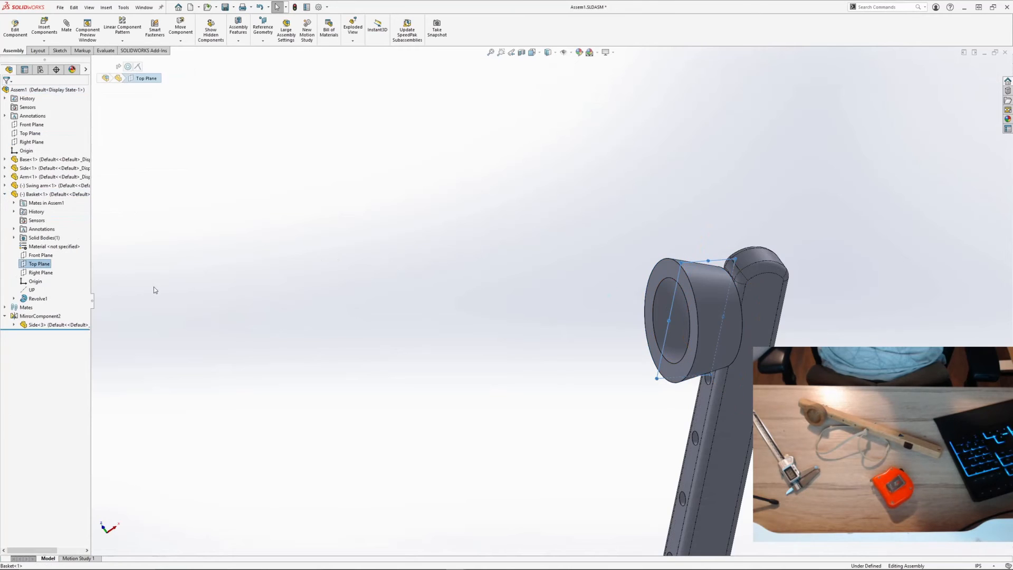
scroll(371, 302, up, 2)
ctrl+click(702, 309)
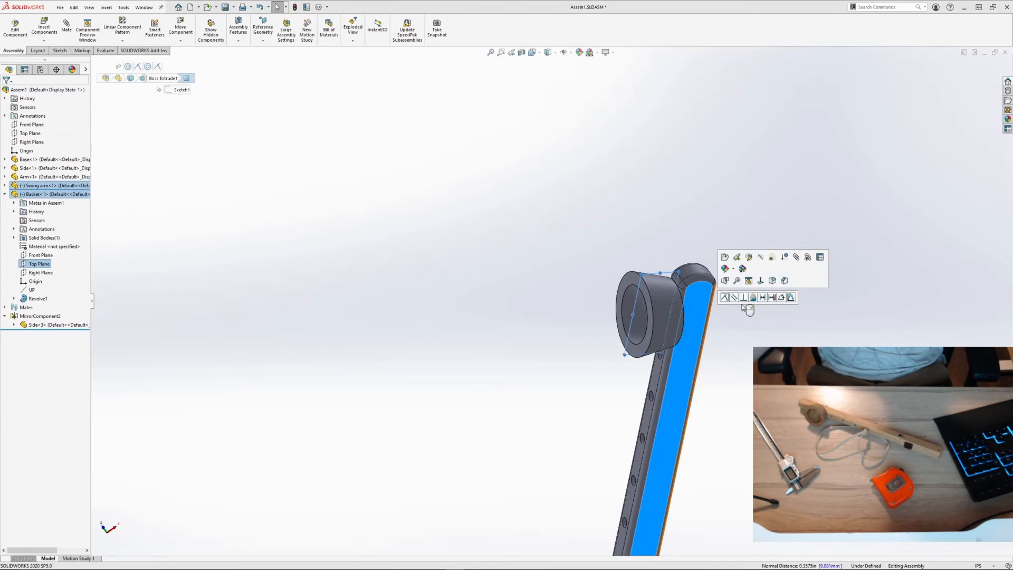
click(738, 296)
Step: Swing the arm with its basket about the pivot to a nearly upright position
middle_drag(679, 308, 601, 357)
scroll(631, 287, up, 3)
drag(520, 260, 485, 274)
click(574, 344)
middle_drag(574, 343, 577, 292)
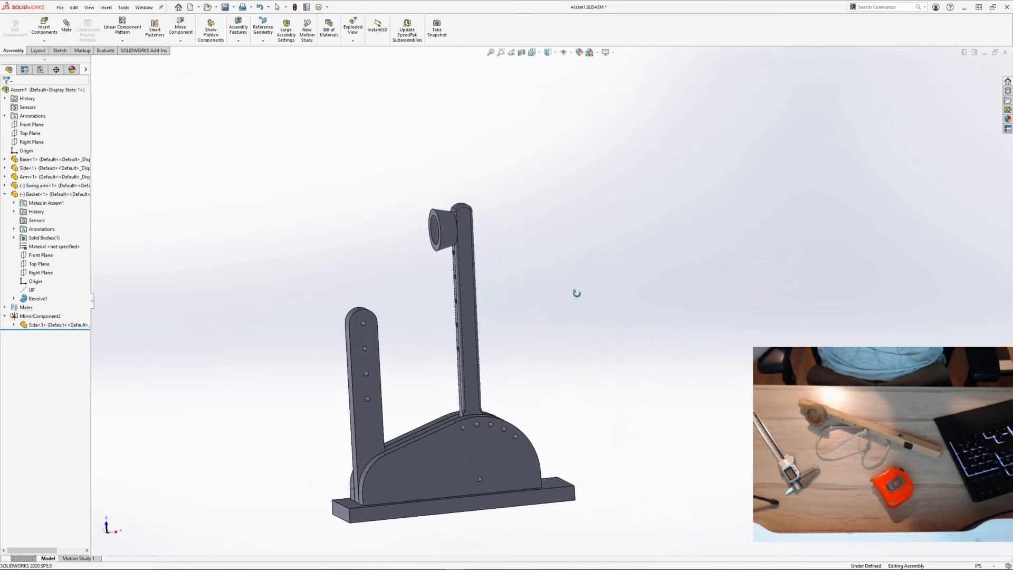
scroll(531, 364, up, 4)
middle_drag(532, 364, 507, 327)
scroll(507, 326, down, 5)
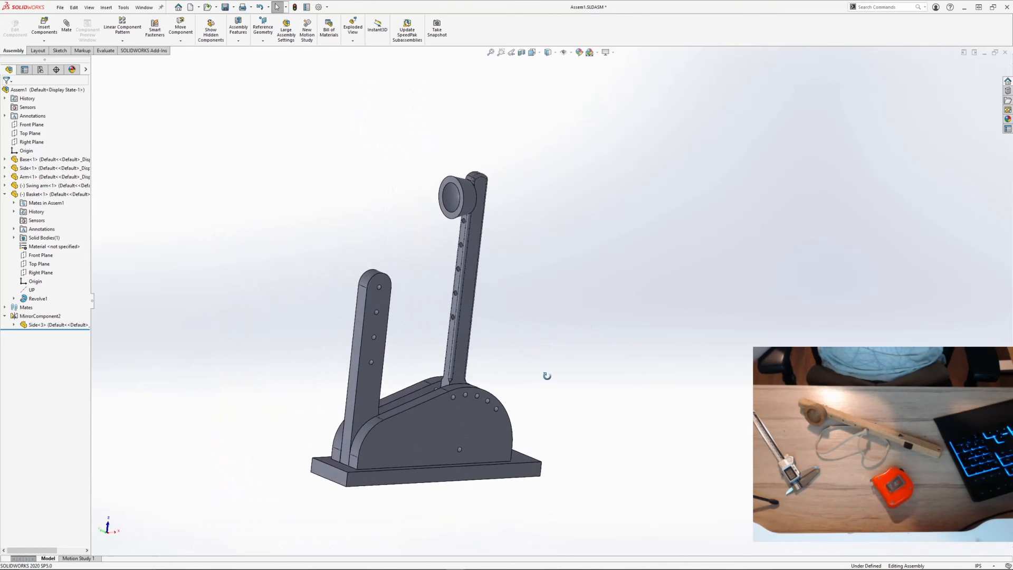
scroll(461, 339, up, 4)
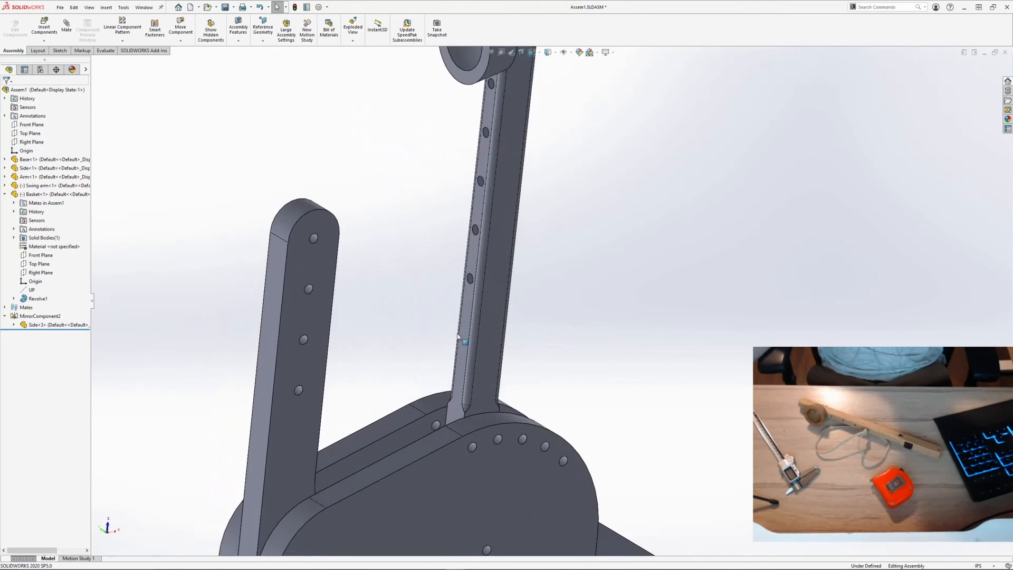